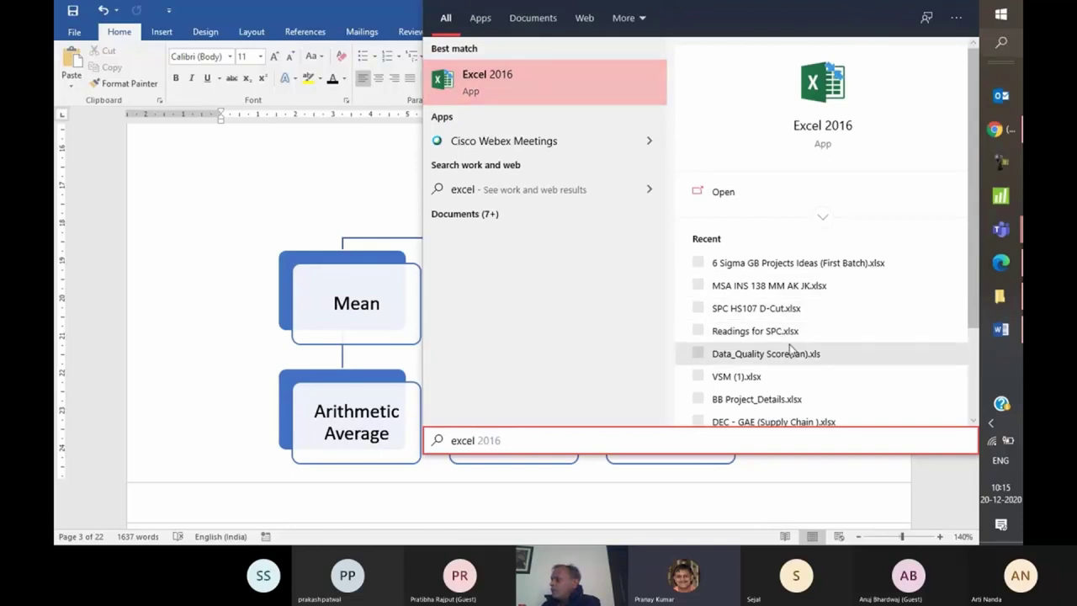
Step: Examine the breakage data from the Date column at the start of the Actual Data sheet at 150% zoom
{"action": "scroll", "coordinate": [791, 350], "scroll_direction": "down", "scroll_amount": 1}
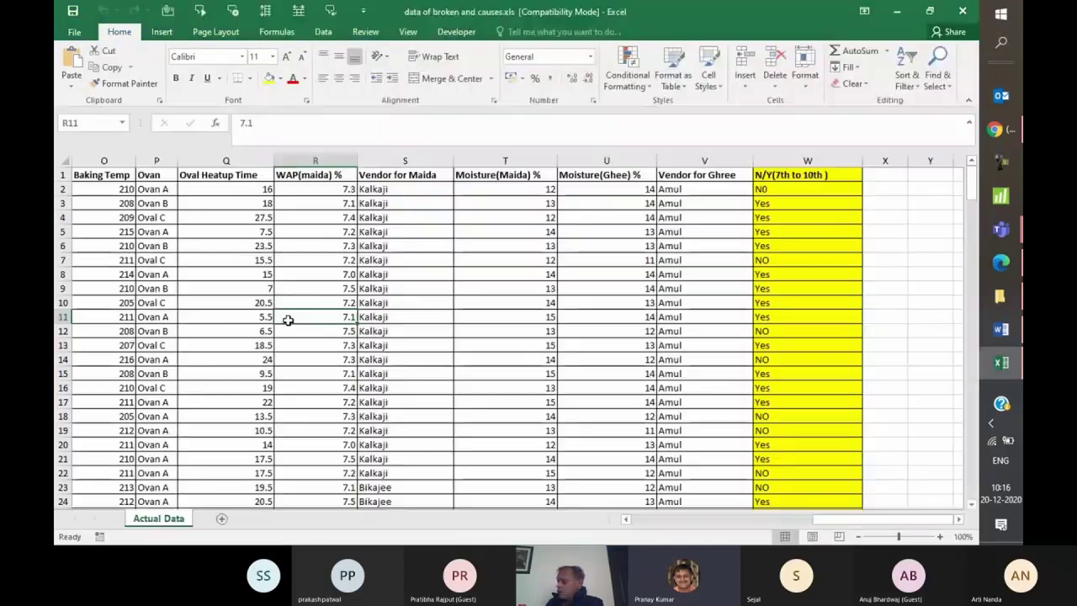
{"action": "key", "text": "Left"}
{"action": "key", "text": "Left"}
{"action": "key", "text": "Left"}
{"action": "key", "text": "Left"}
{"action": "key", "text": "Left"}
{"action": "key", "text": "Left"}
{"action": "key", "text": "Left"}
{"action": "key", "text": "Left"}
{"action": "key", "text": "Left"}
{"action": "key", "text": "Left"}
{"action": "key", "text": "Left"}
{"action": "key", "text": "Left"}
{"action": "key", "text": "Left"}
{"action": "key", "text": "Left"}
{"action": "key", "text": "Left"}
{"action": "key", "text": "Left"}
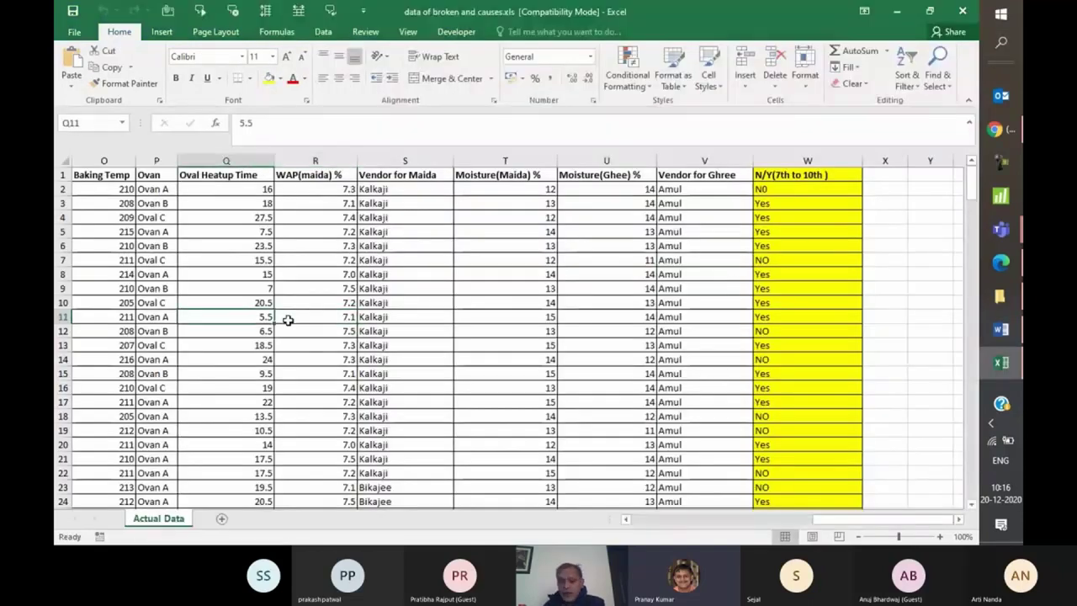
{"action": "key", "text": "Up"}
{"action": "key", "text": "Up"}
{"action": "key", "text": "Up"}
{"action": "key", "text": "Up"}
{"action": "key", "text": "Up"}
{"action": "key", "text": "Up"}
{"action": "key", "text": "Up"}
{"action": "key", "text": "Up"}
{"action": "key", "text": "Up"}
{"action": "key", "text": "Up"}
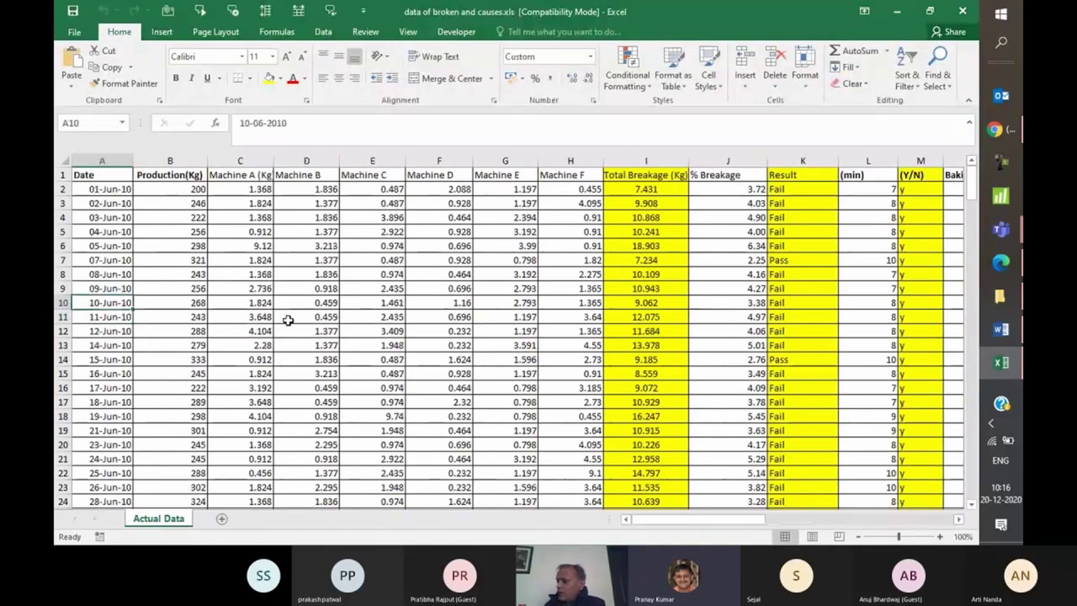
{"action": "left_click", "coordinate": [939, 537]}
{"action": "left_click", "coordinate": [939, 537]}
{"action": "left_click", "coordinate": [938, 536]}
{"action": "left_click", "coordinate": [939, 537]}
{"action": "left_click", "coordinate": [938, 536]}
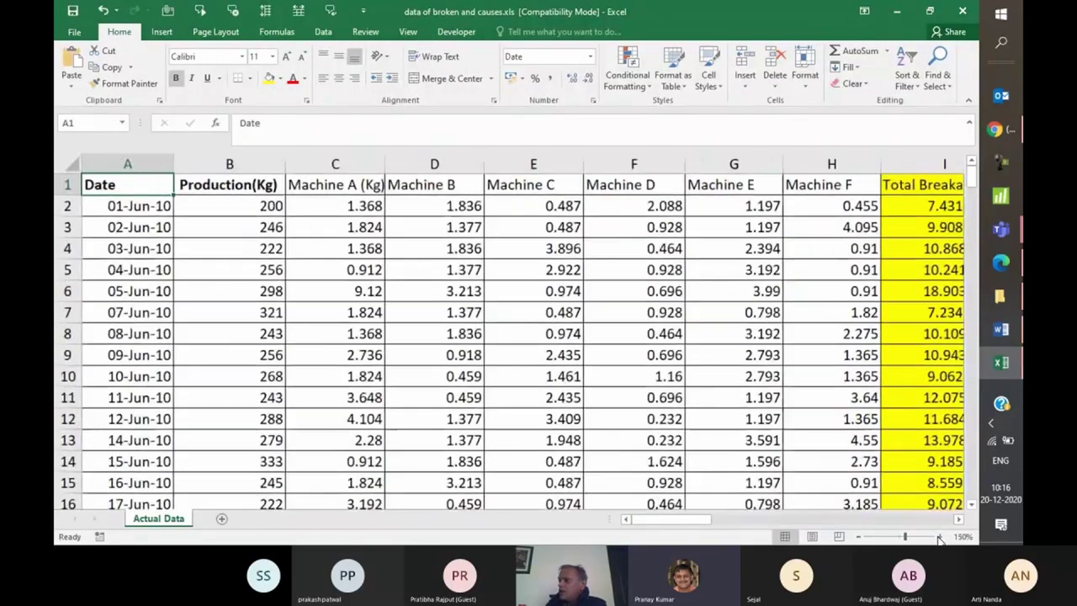
Step: Copy the whole Production(Kg) column into column A of a new worksheet
{"action": "left_click", "coordinate": [229, 163]}
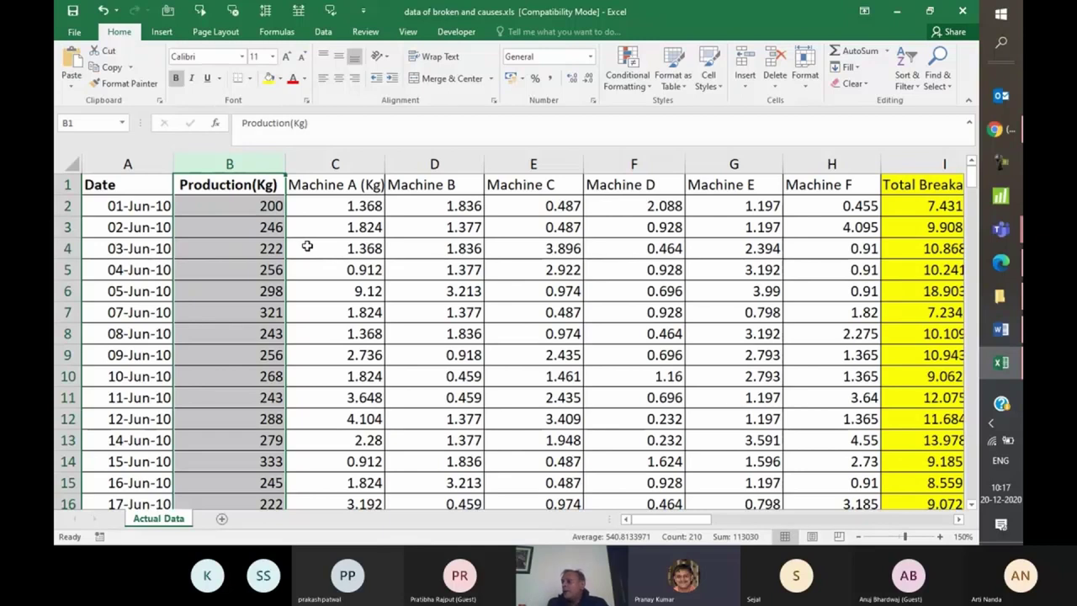
{"action": "key", "text": "ctrl+c"}
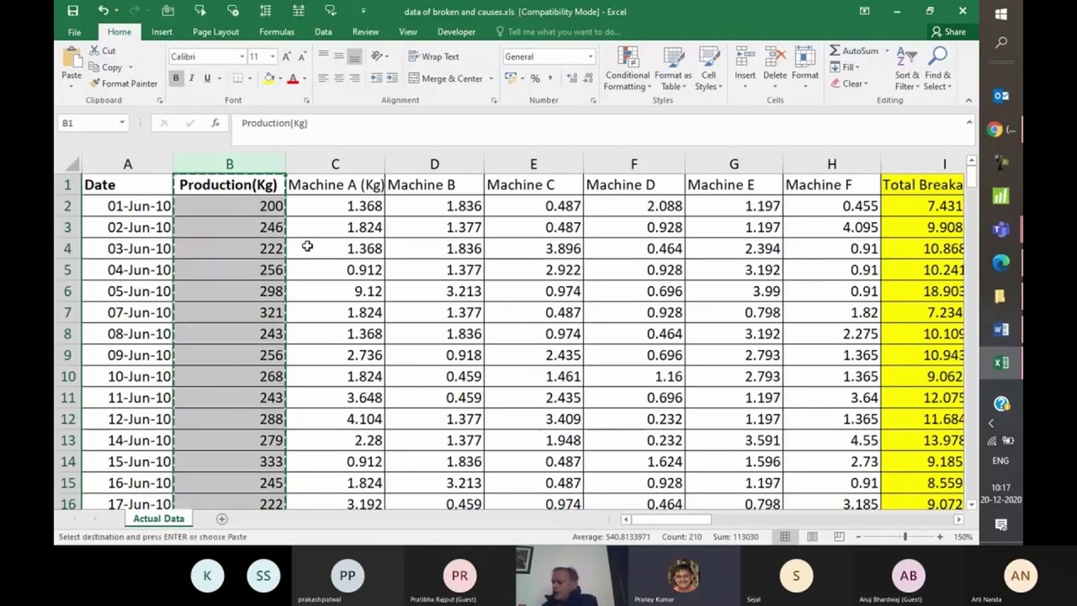
{"action": "left_click", "coordinate": [223, 519]}
{"action": "key", "text": "ctrl+v"}
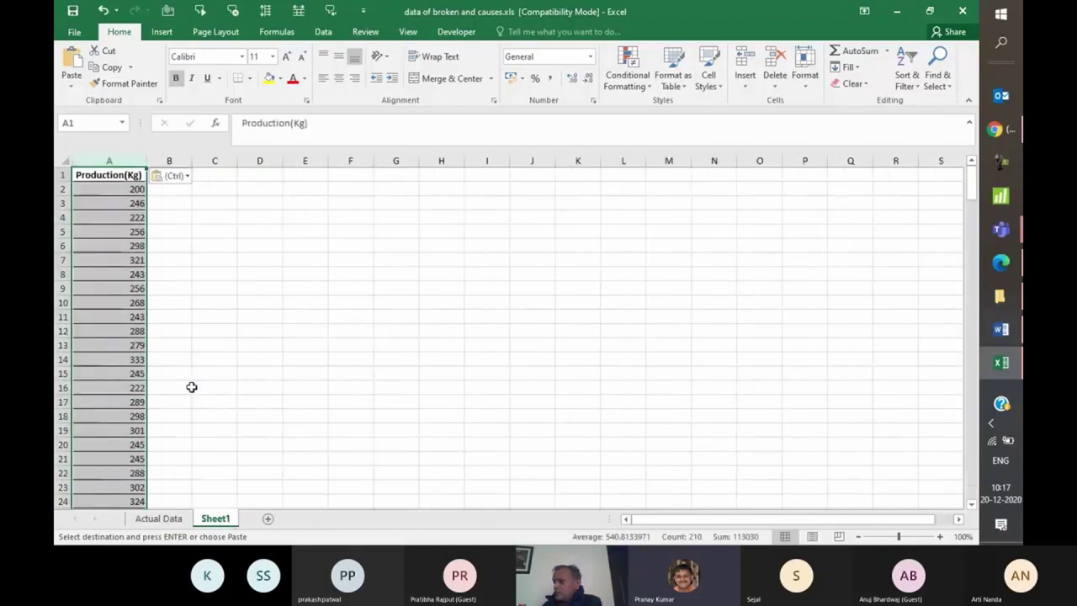
Step: Calculate the average of all of column A in cell C2 with =AVERAGE(A:A)
{"action": "left_click", "coordinate": [938, 536]}
{"action": "left_click", "coordinate": [938, 536]}
{"action": "left_click", "coordinate": [939, 536]}
{"action": "left_click", "coordinate": [939, 537]}
{"action": "left_click", "coordinate": [938, 536]}
{"action": "left_click", "coordinate": [939, 536]}
{"action": "left_click", "coordinate": [939, 536]}
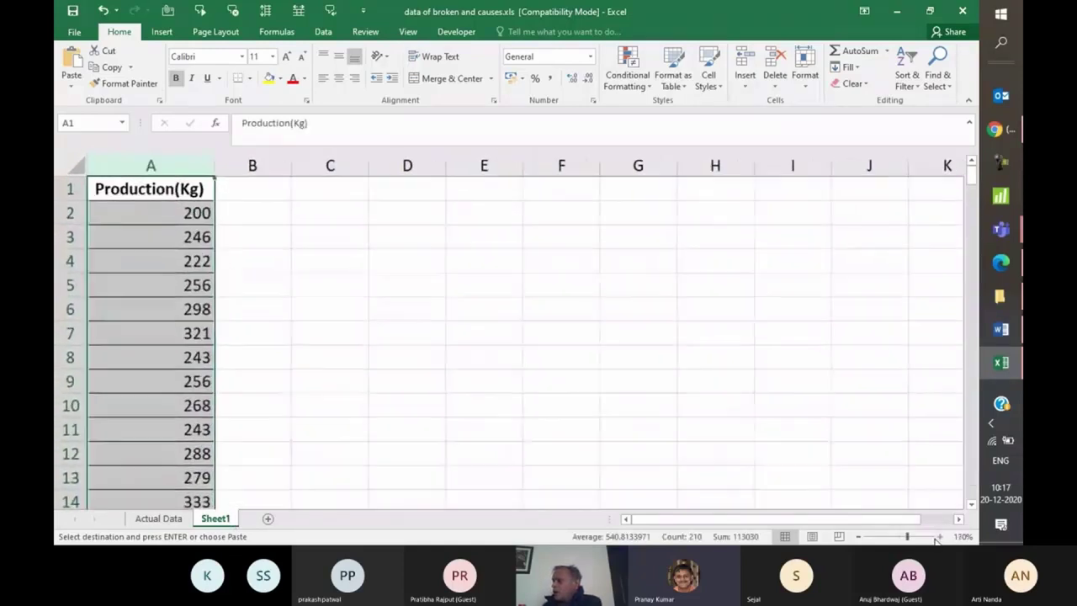
{"action": "left_click", "coordinate": [312, 185]}
{"action": "left_click", "coordinate": [311, 205]}
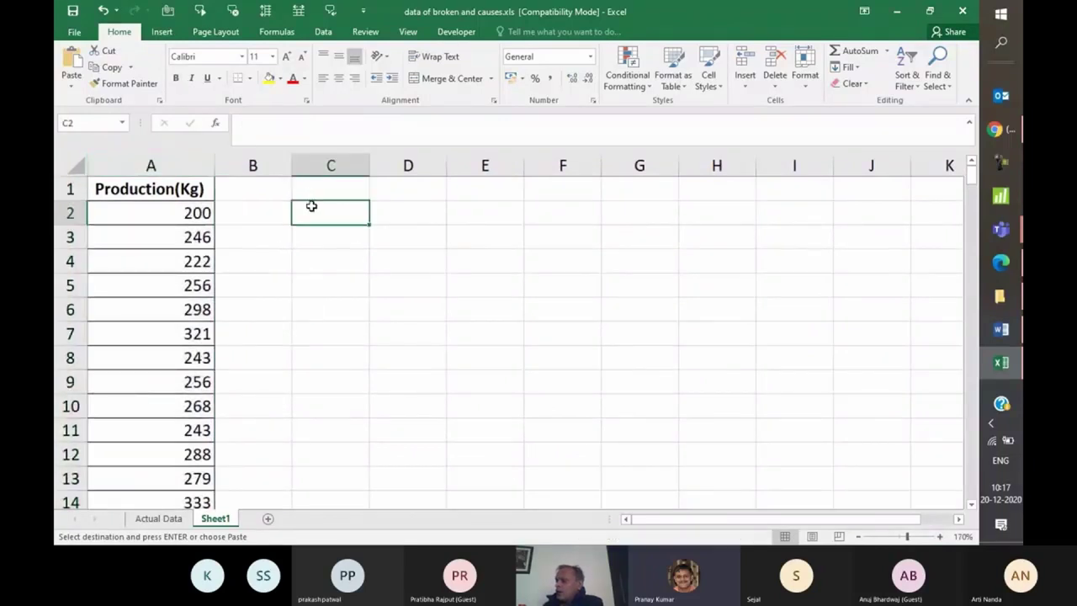
{"action": "type", "text": "=a"}
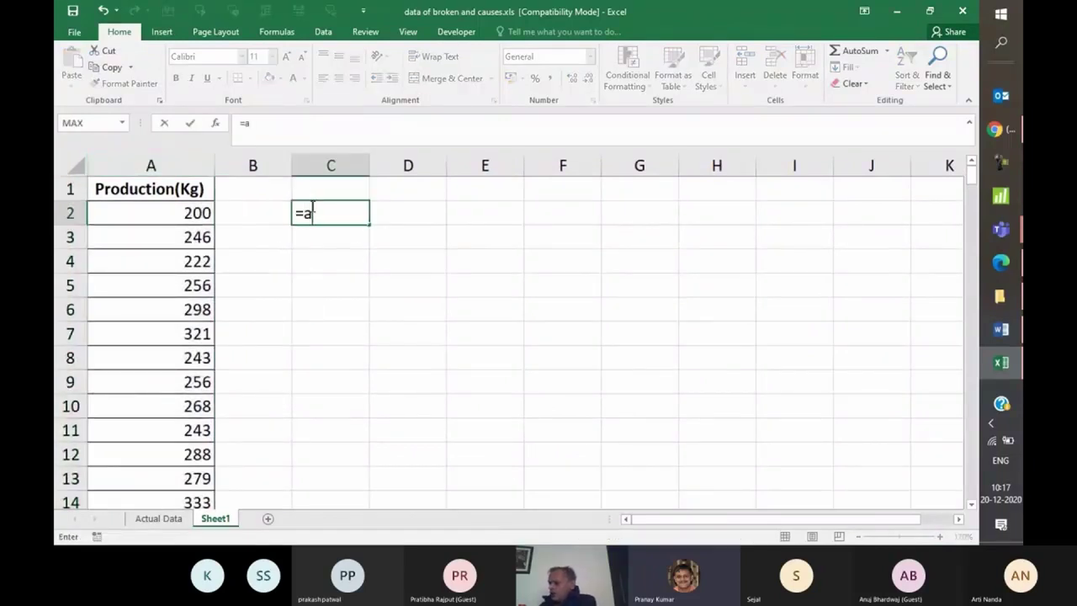
{"action": "type", "text": "vera"}
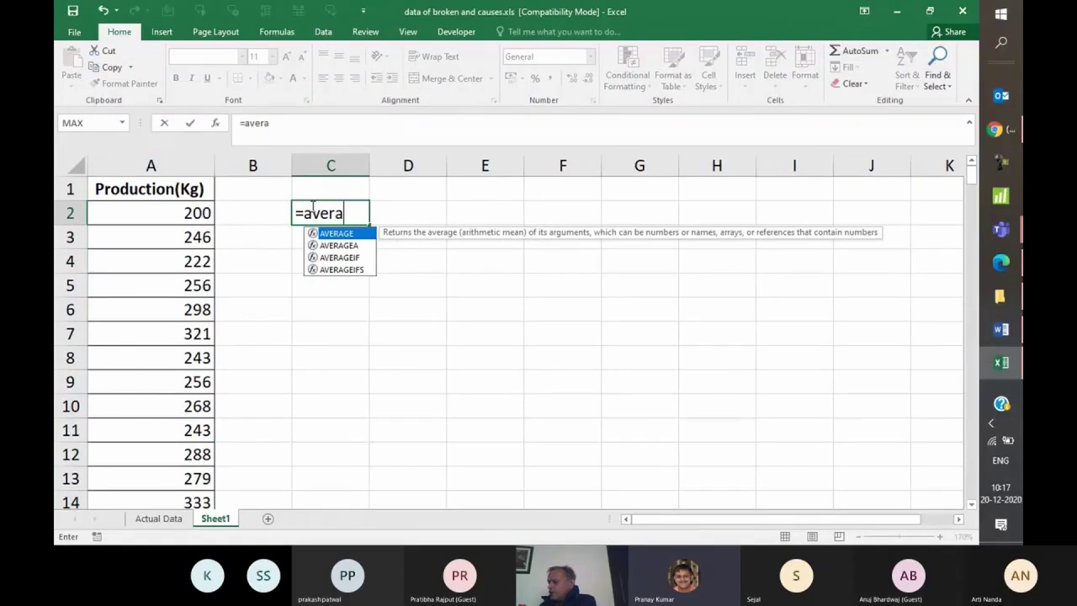
{"action": "type", "text": "ge("}
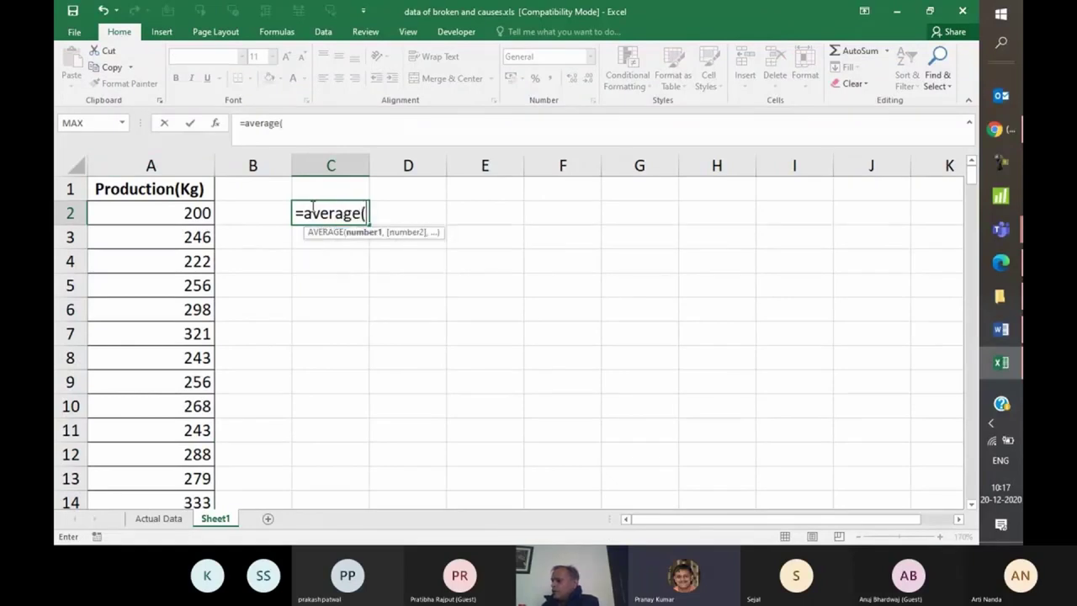
{"action": "left_click", "coordinate": [192, 166]}
{"action": "type", "text": ")"}
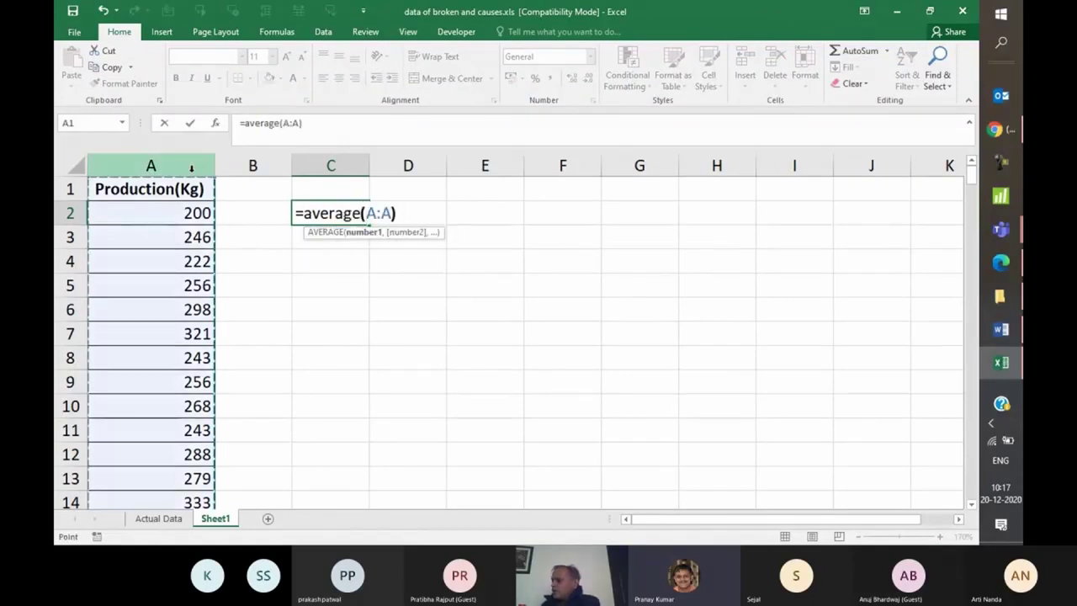
{"action": "key", "text": "Return"}
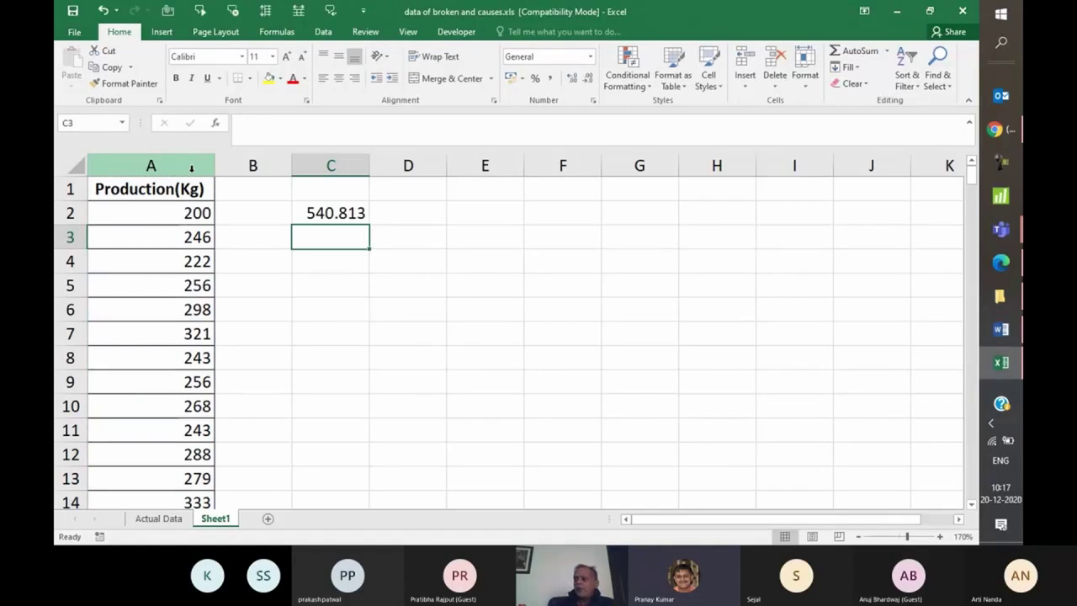
Step: Clear the SUM total in cell A210 beneath the production figures and check the average in C2
{"action": "scroll", "coordinate": [136, 418], "scroll_direction": "down", "scroll_amount": 20}
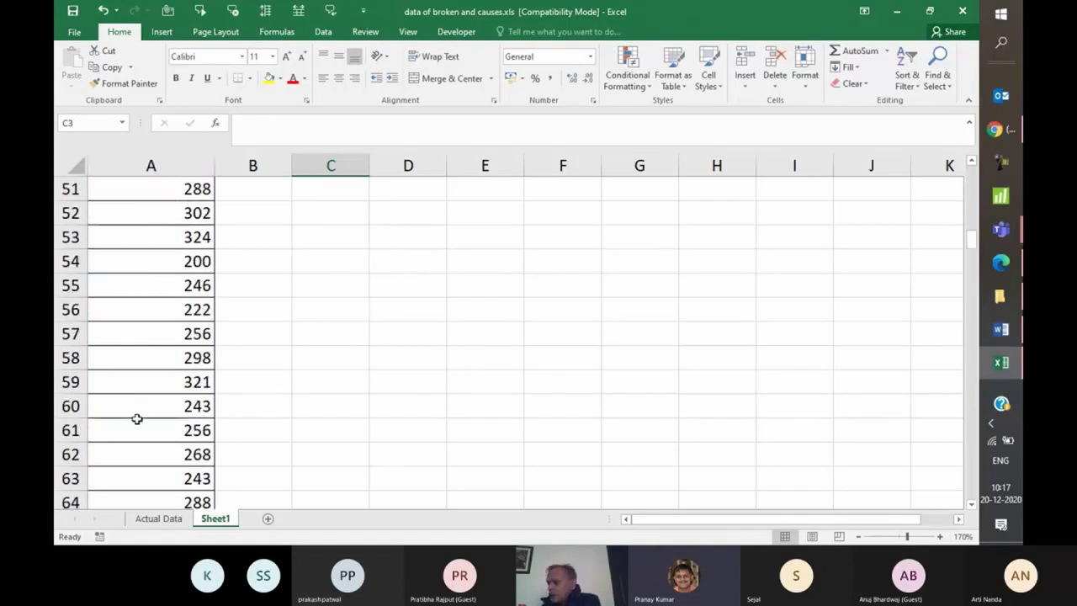
{"action": "scroll", "coordinate": [136, 418], "scroll_direction": "down", "scroll_amount": 20}
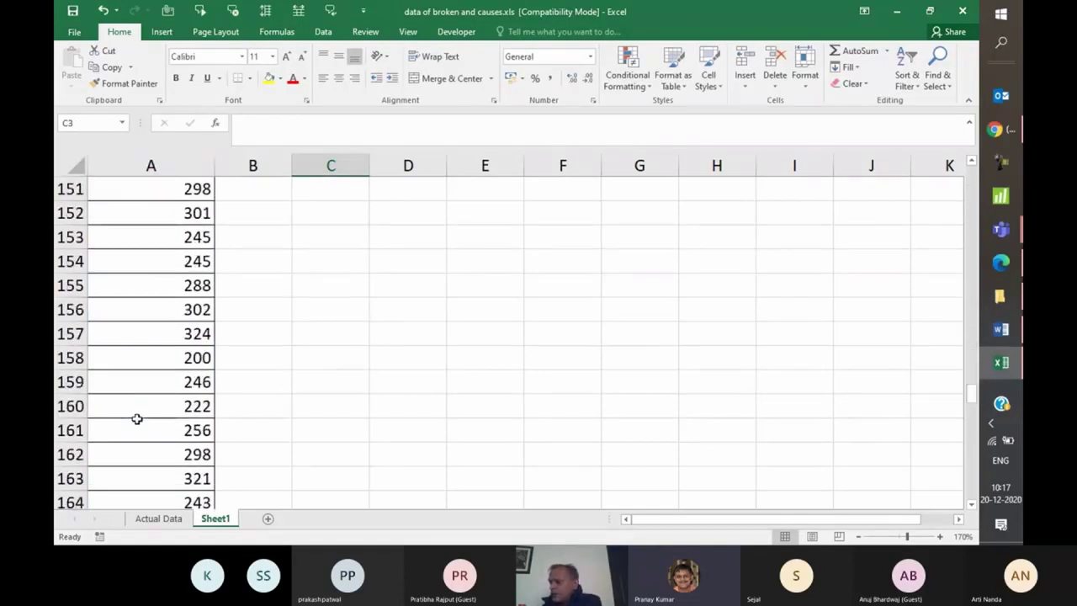
{"action": "scroll", "coordinate": [136, 418], "scroll_direction": "down", "scroll_amount": 4}
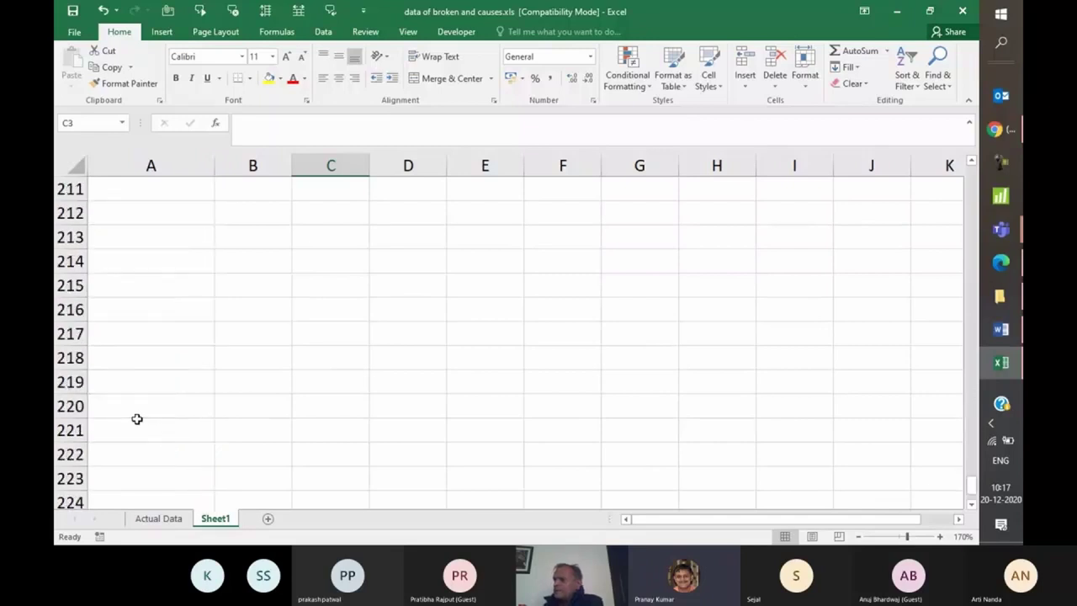
{"action": "scroll", "coordinate": [136, 418], "scroll_direction": "up", "scroll_amount": 1}
{"action": "left_click", "coordinate": [181, 260]}
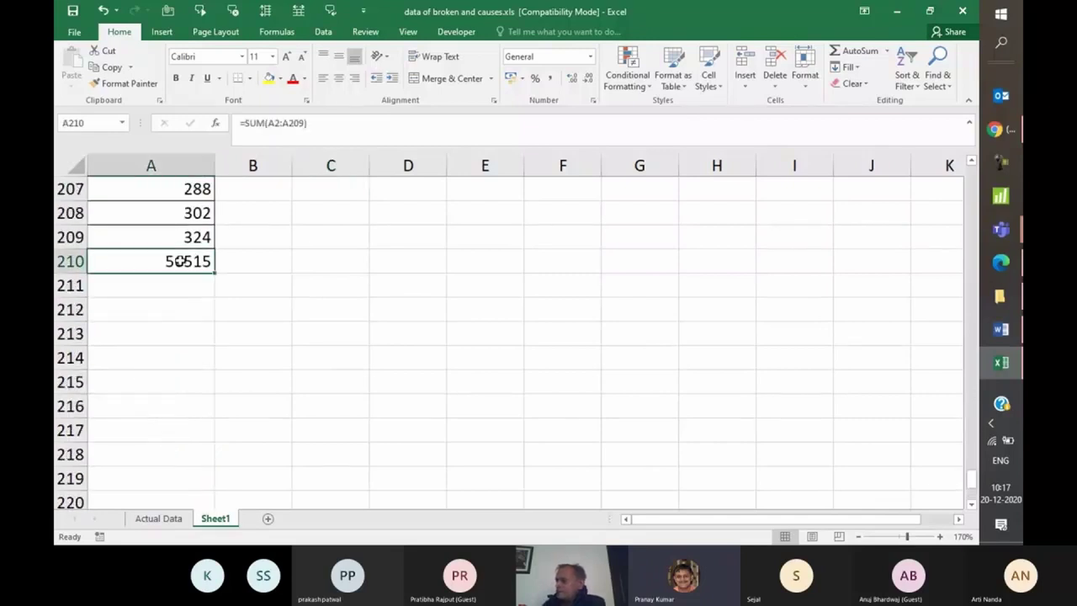
{"action": "key", "text": "Delete"}
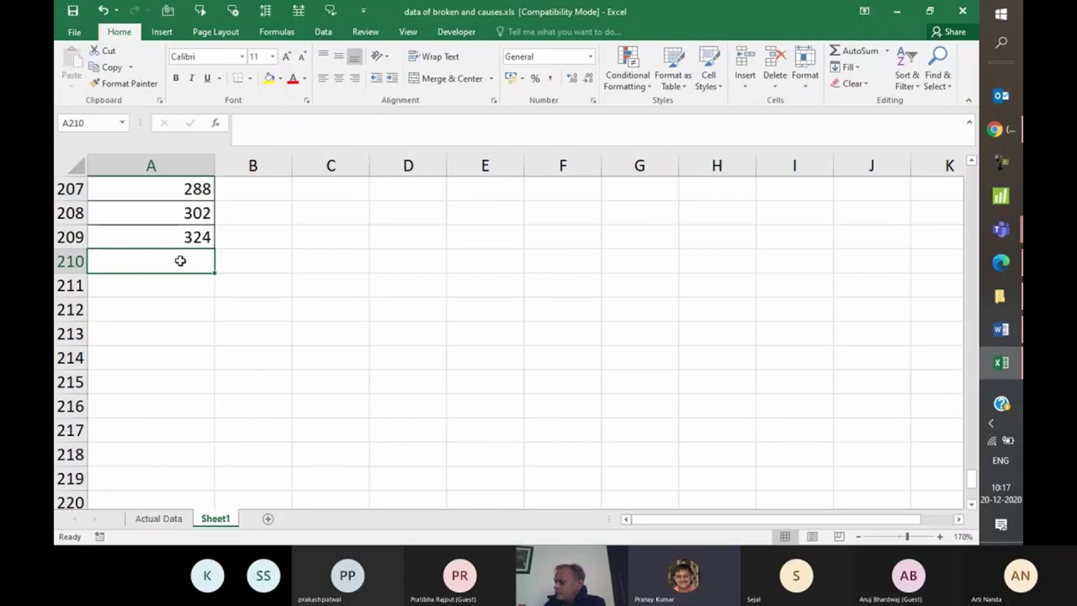
{"action": "key", "text": "Up"}
{"action": "key", "text": "ctrl+Up"}
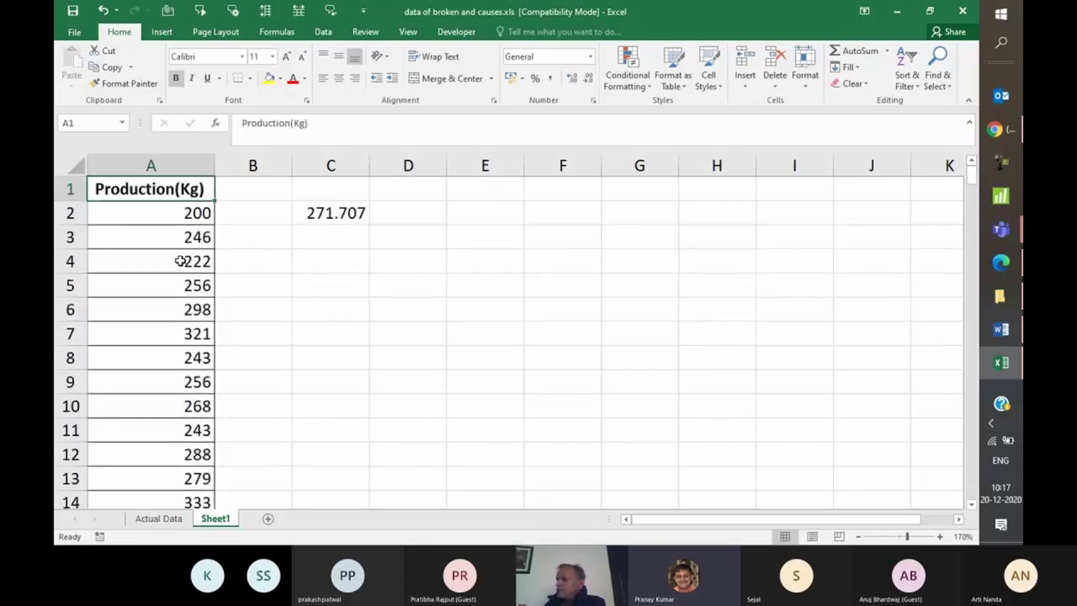
{"action": "left_click", "coordinate": [335, 214]}
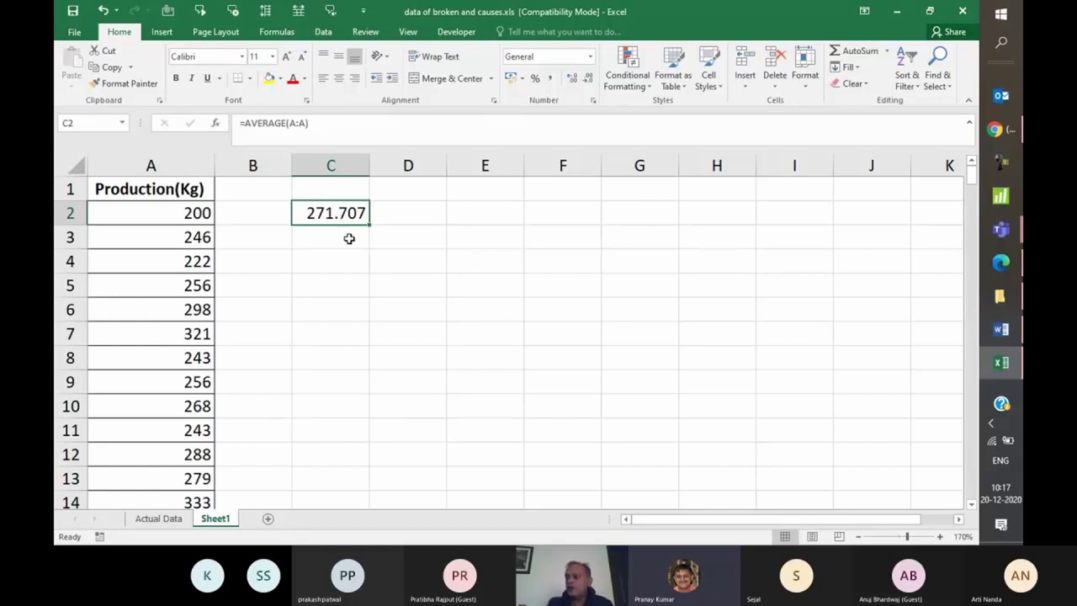
{"action": "left_click", "coordinate": [349, 239]}
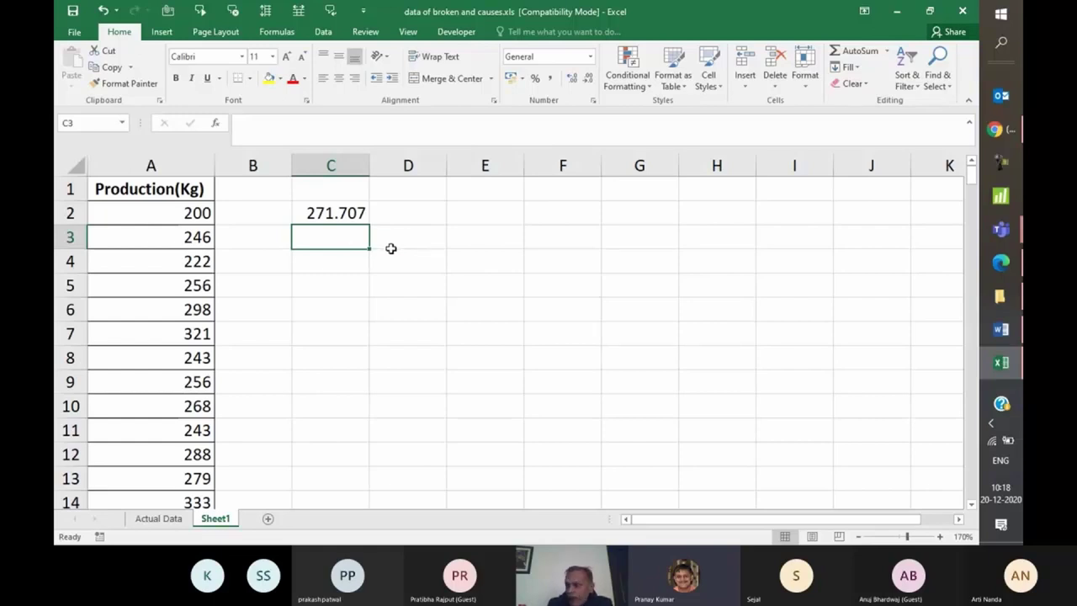
Step: Enter 1000 in cell E2 and fill it down through E11
{"action": "left_click", "coordinate": [458, 214]}
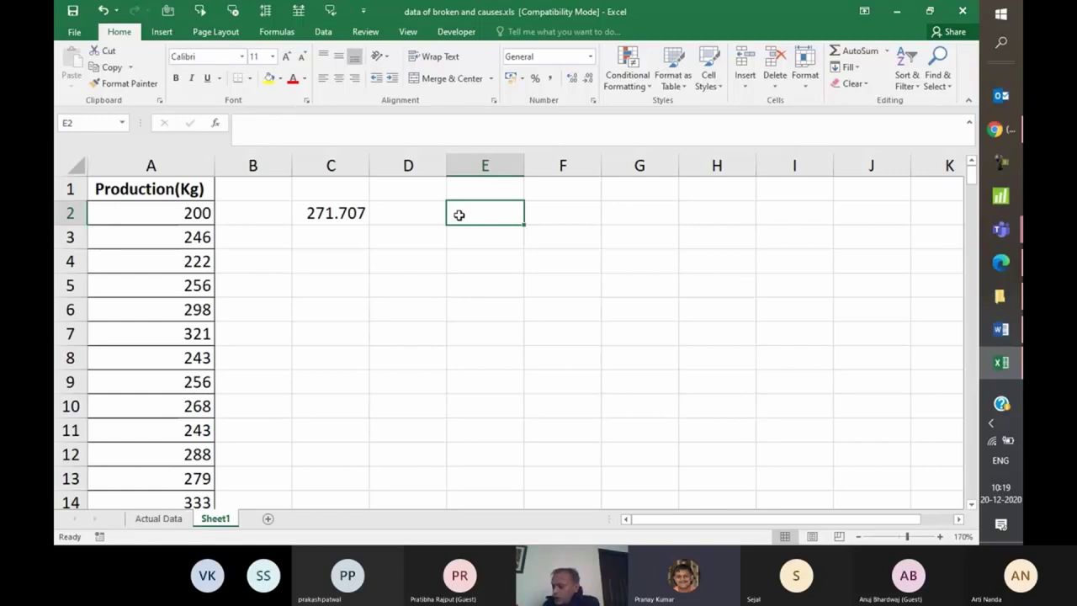
{"action": "type", "text": "10000"}
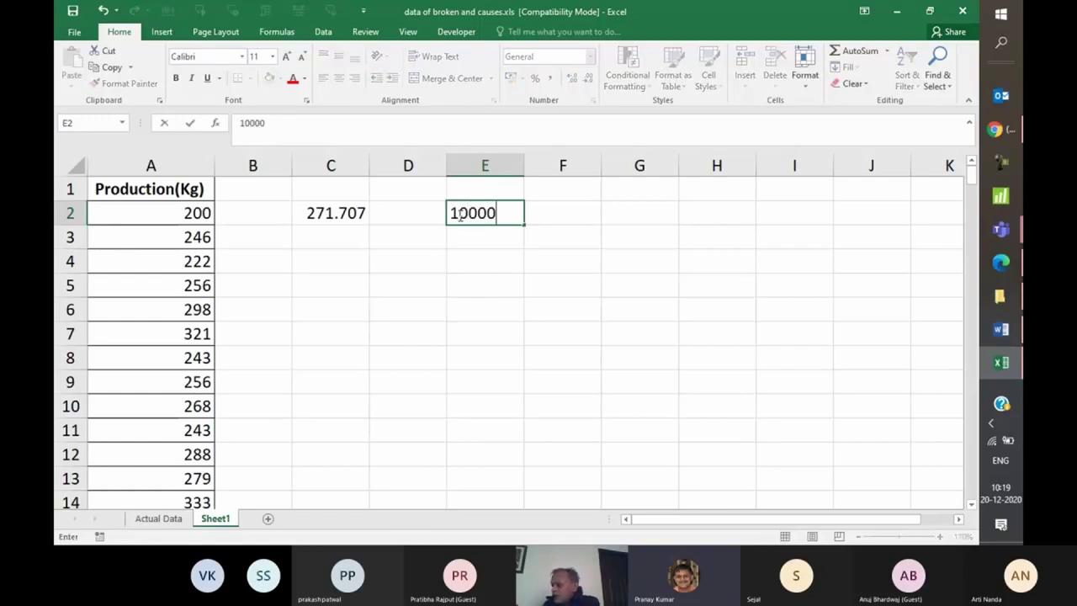
{"action": "key", "text": "BackSpace"}
{"action": "key", "text": "Return"}
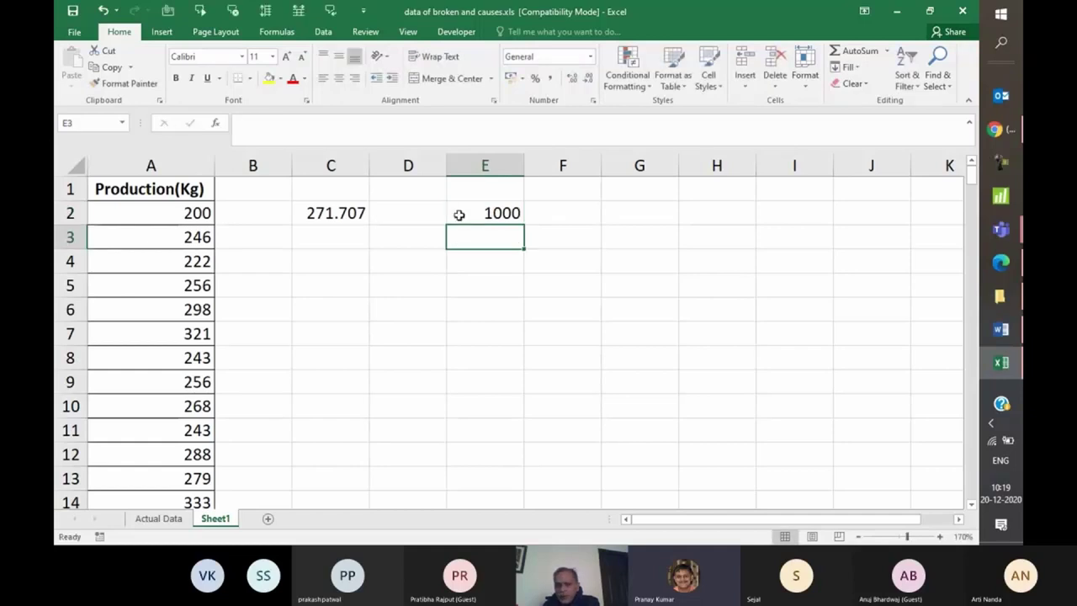
{"action": "left_click_drag", "start_coordinate": [483, 212], "coordinate": [511, 425]}
{"action": "key", "text": "ctrl+d"}
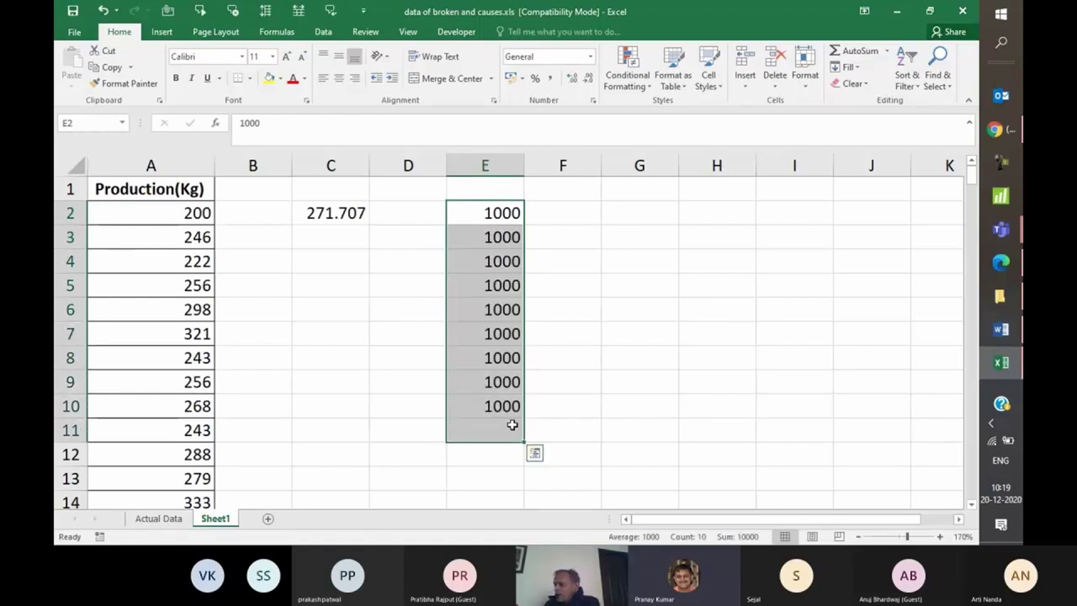
{"action": "left_click", "coordinate": [573, 282]}
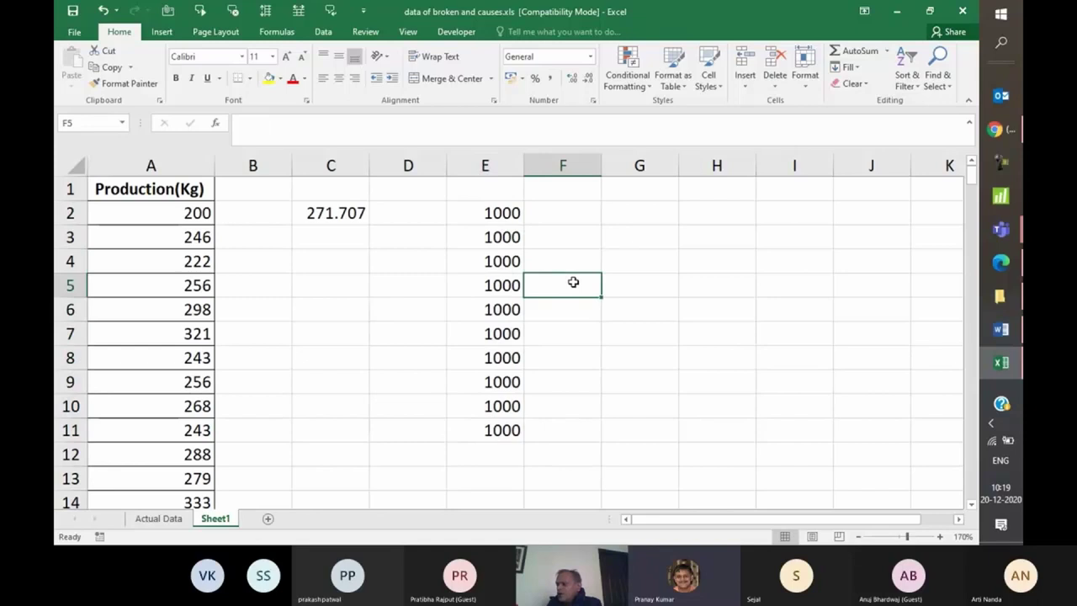
Step: Calculate the average of E2:E11 in cell G2 with the AVERAGE function
{"action": "left_click", "coordinate": [610, 213]}
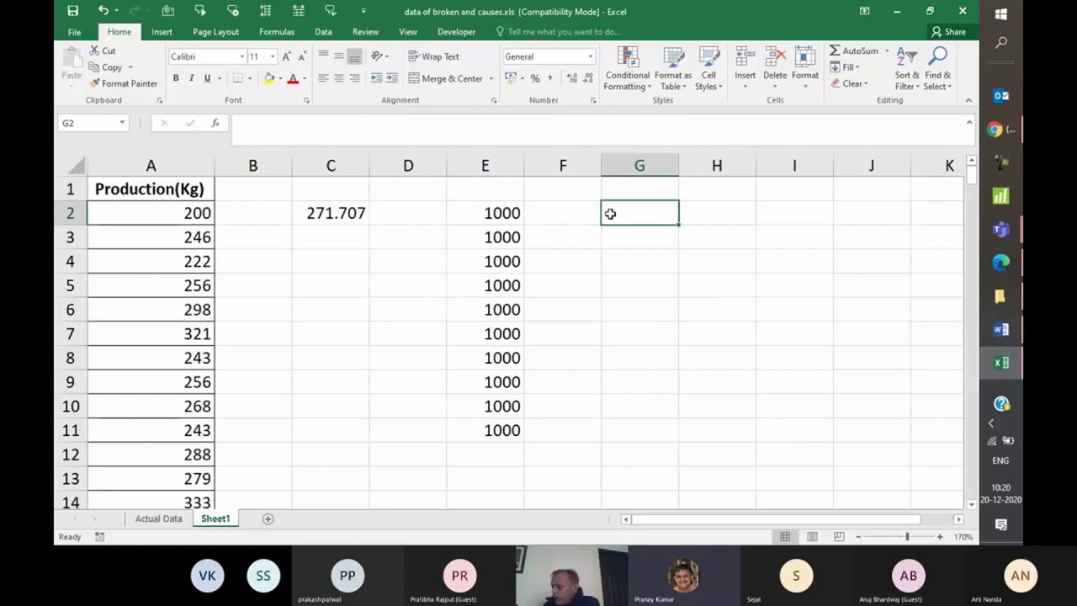
{"action": "type", "text": "=average"}
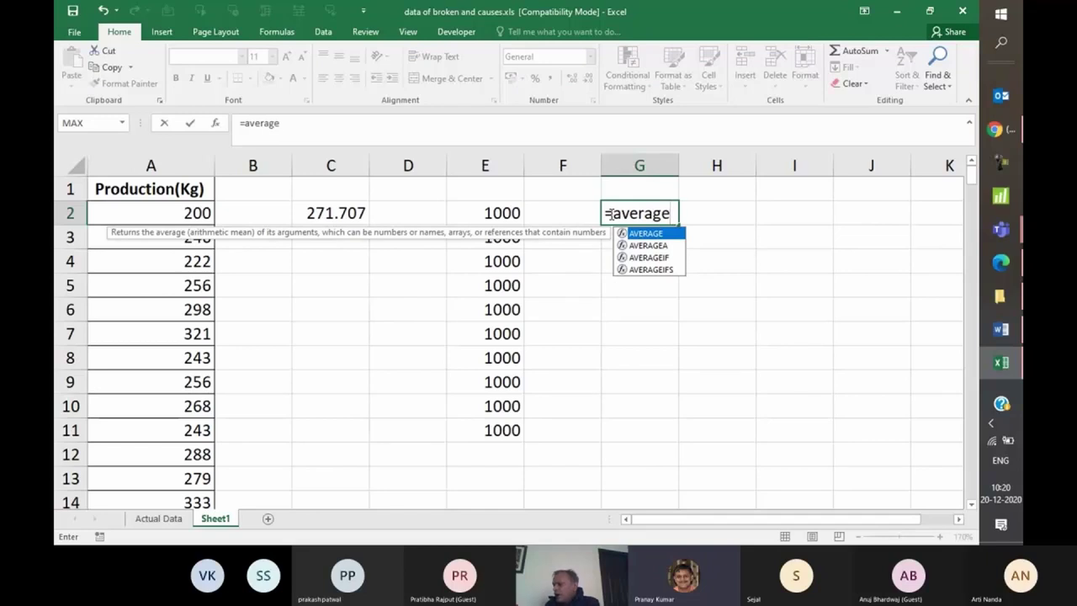
{"action": "type", "text": "("}
{"action": "left_click_drag", "start_coordinate": [510, 213], "coordinate": [515, 445]}
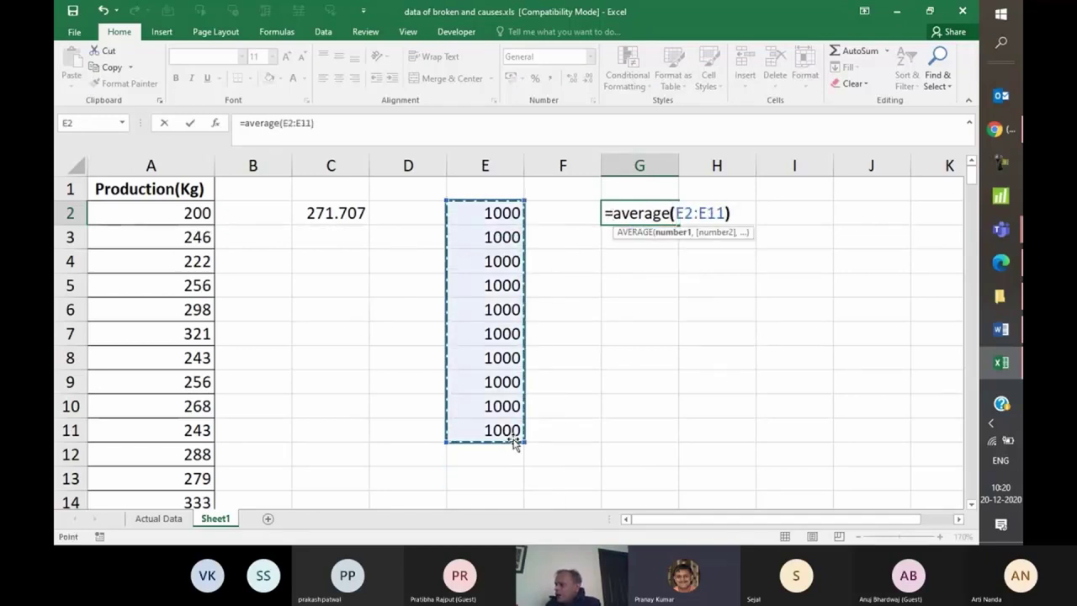
{"action": "type", "text": ")"}
{"action": "key", "text": "Return"}
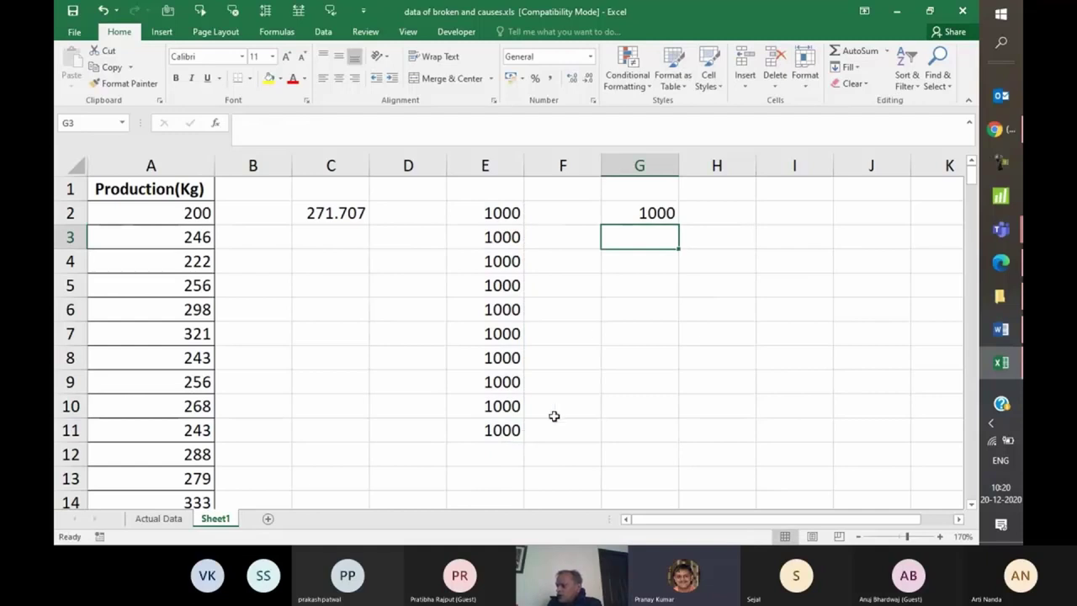
Step: Label the average in G2 by entering Avg in cell F2
{"action": "left_click", "coordinate": [576, 214]}
{"action": "type", "text": "Avg"}
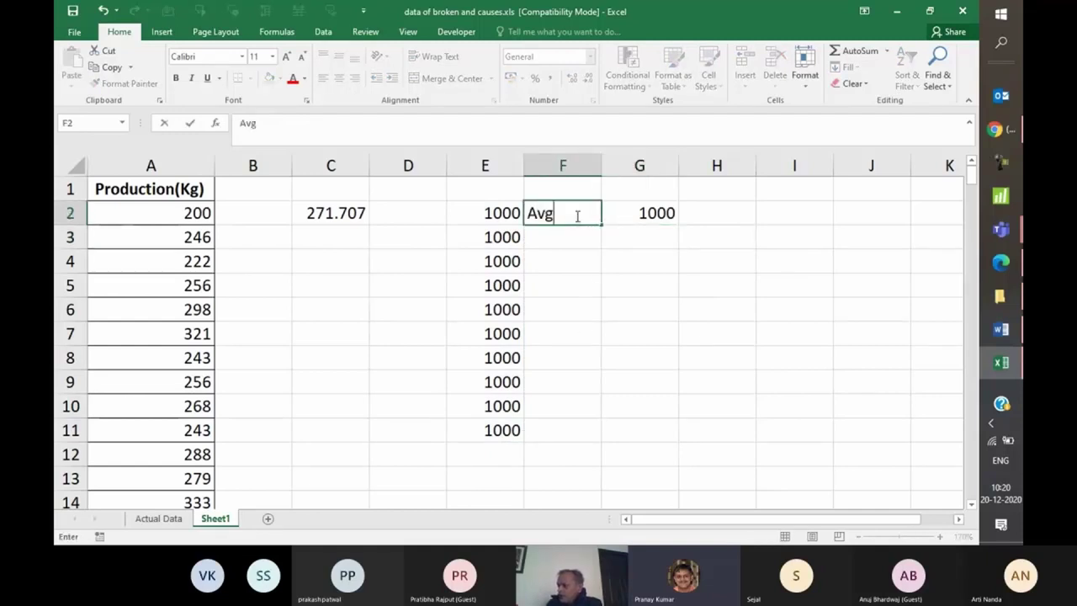
{"action": "key", "text": "Return"}
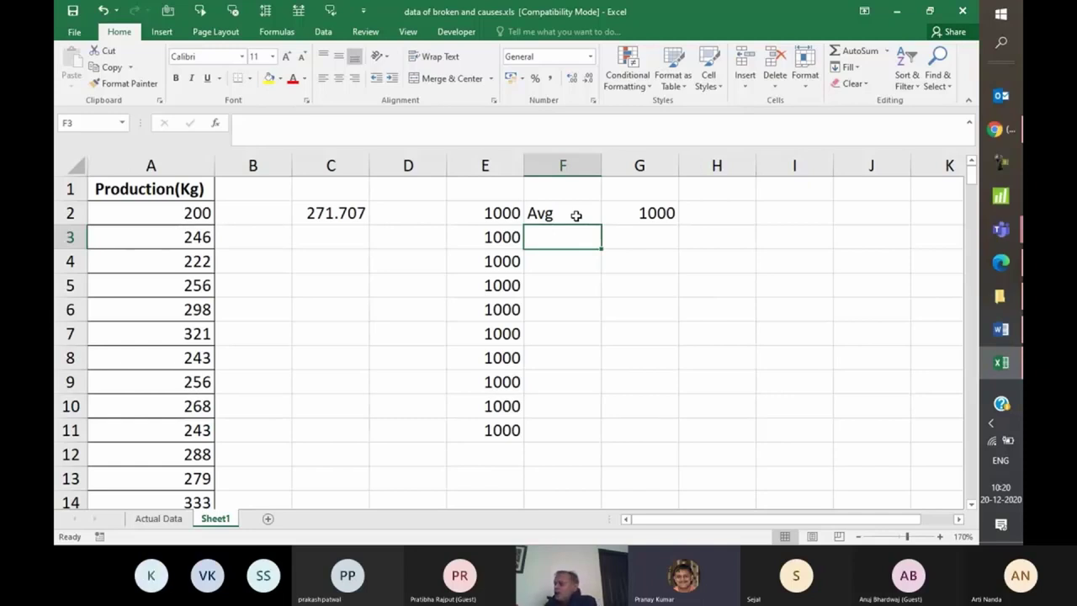
{"action": "left_click", "coordinate": [485, 465]}
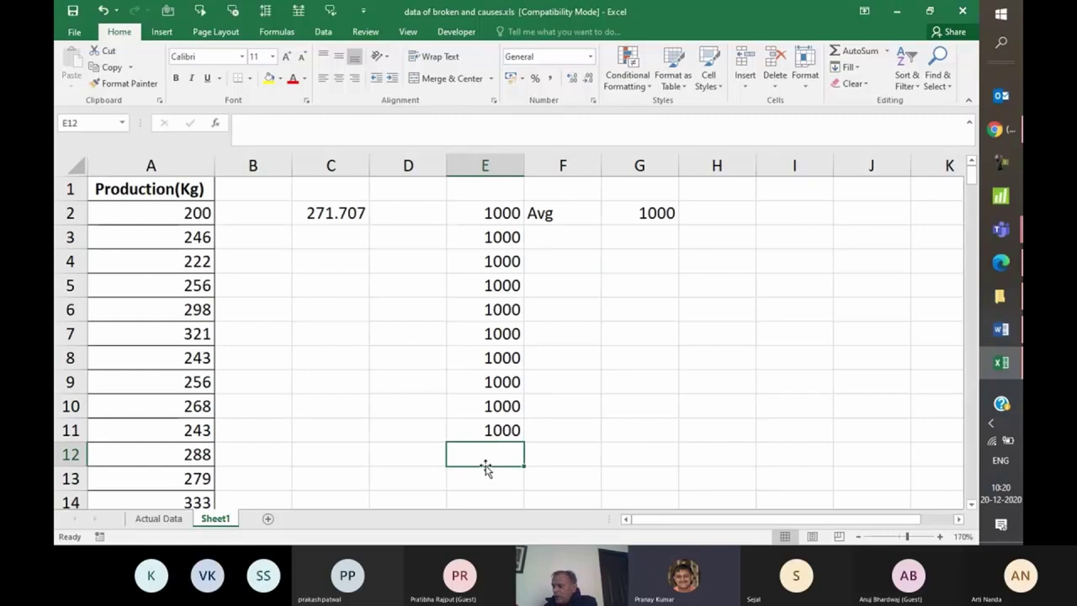
{"action": "type", "text": "46"}
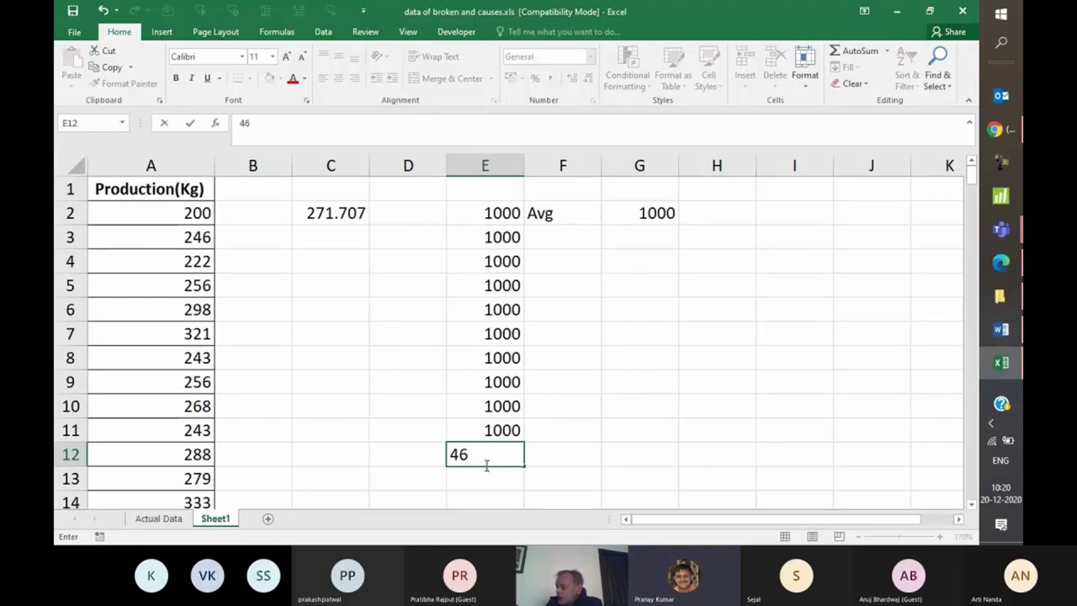
{"action": "type", "text": "0000000"}
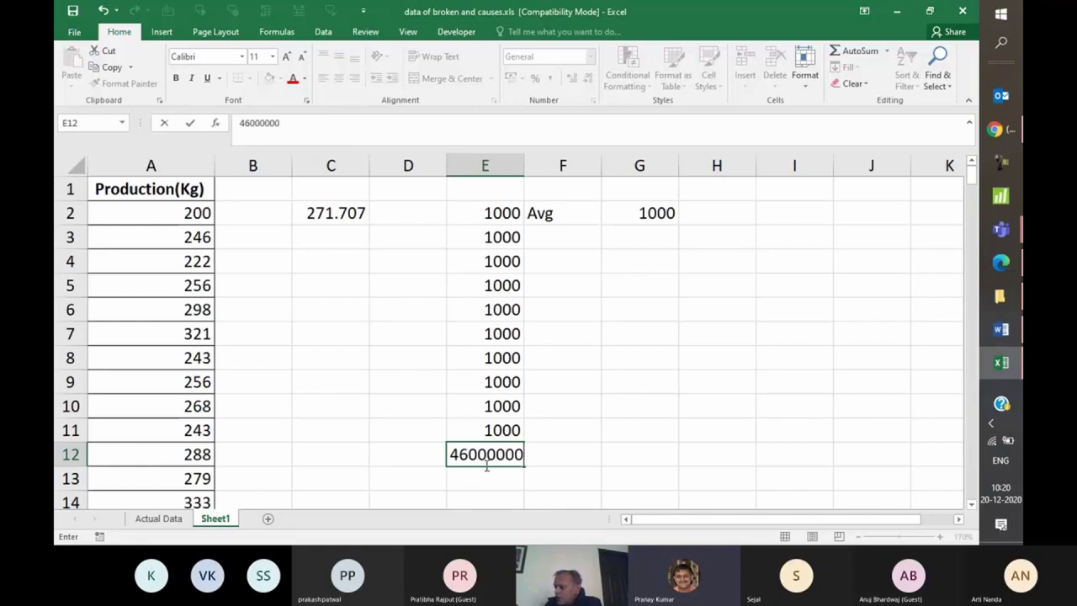
{"action": "type", "text": "00"}
{"action": "key", "text": "Return"}
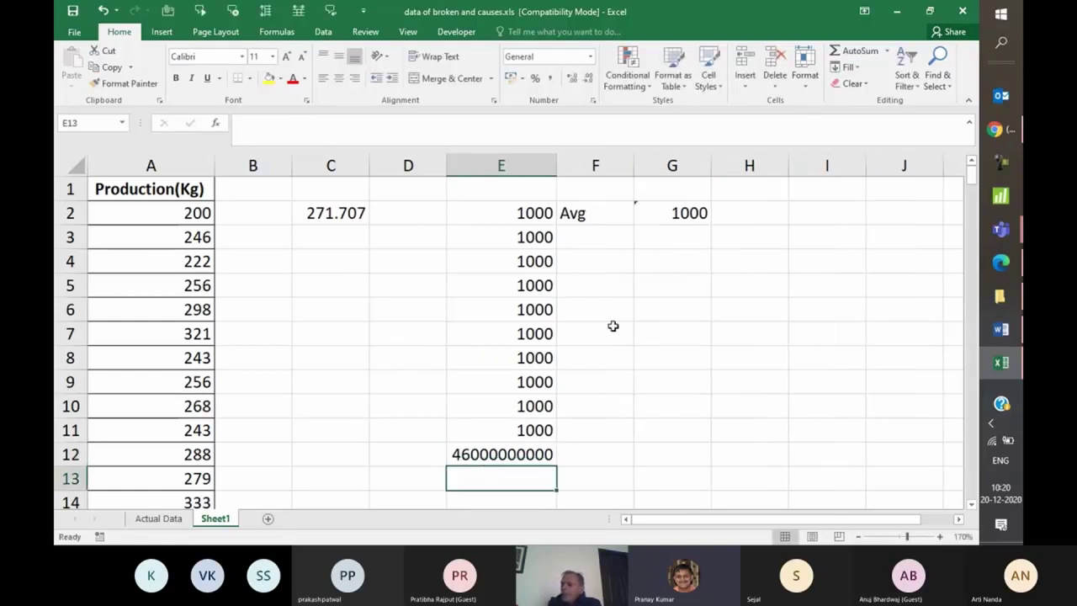
{"action": "left_click", "coordinate": [517, 461]}
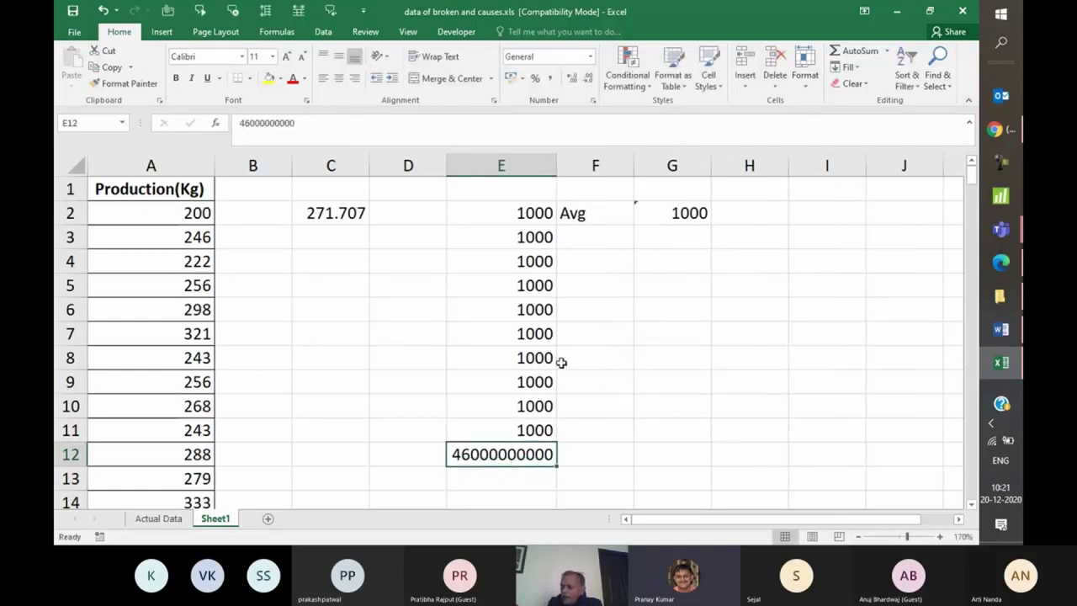
Step: Enter the label Avg in F3 and calculate the average of E2:E12 in G3 with the AVERAGE function
{"action": "left_click", "coordinate": [599, 242]}
{"action": "type", "text": "Avg"}
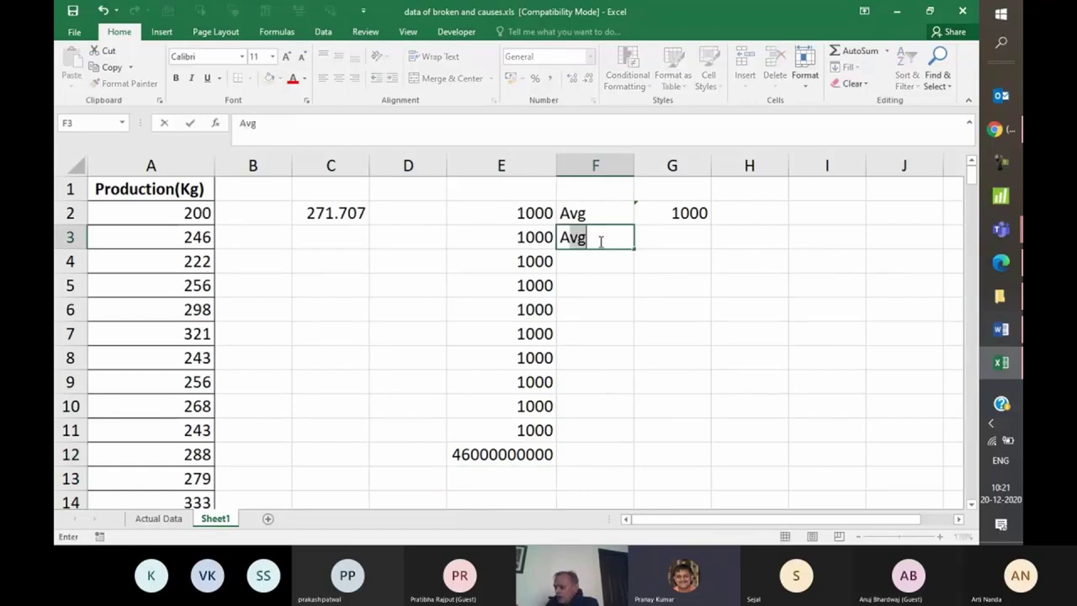
{"action": "key", "text": "Tab"}
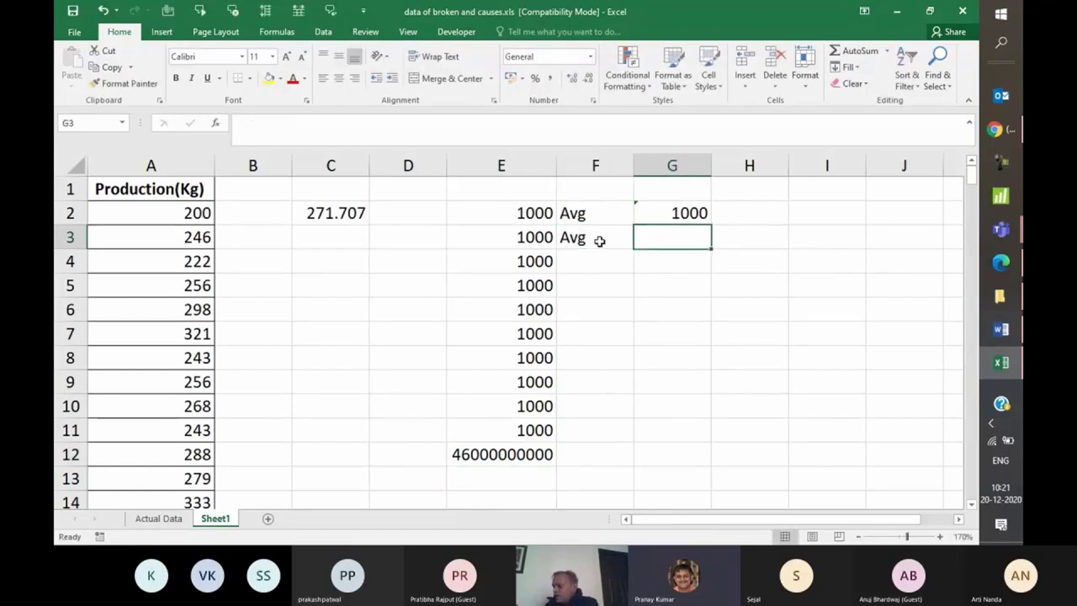
{"action": "type", "text": "=ave"}
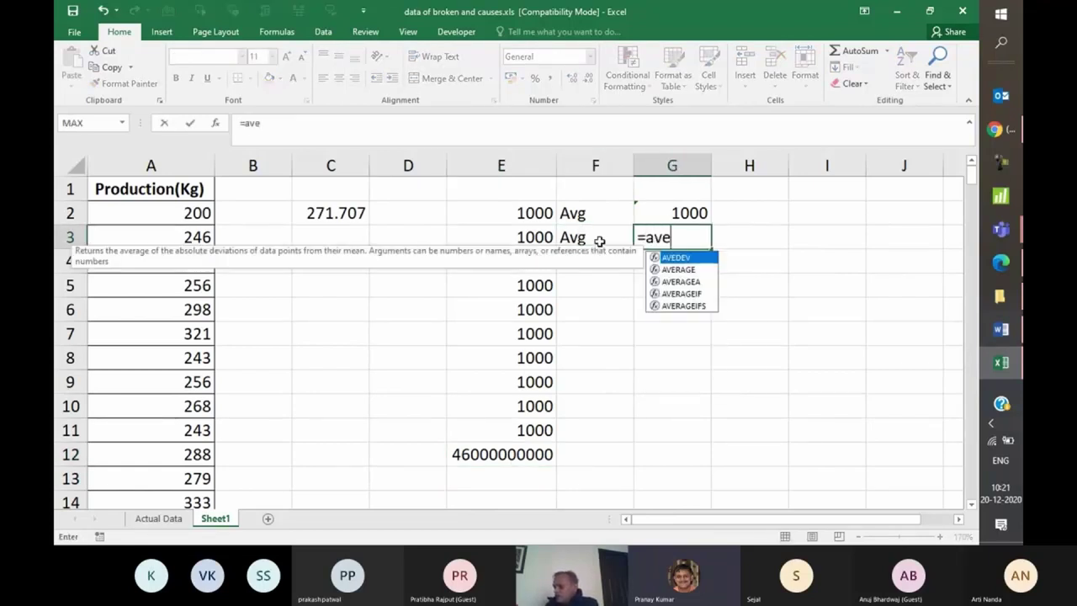
{"action": "type", "text": "rage("}
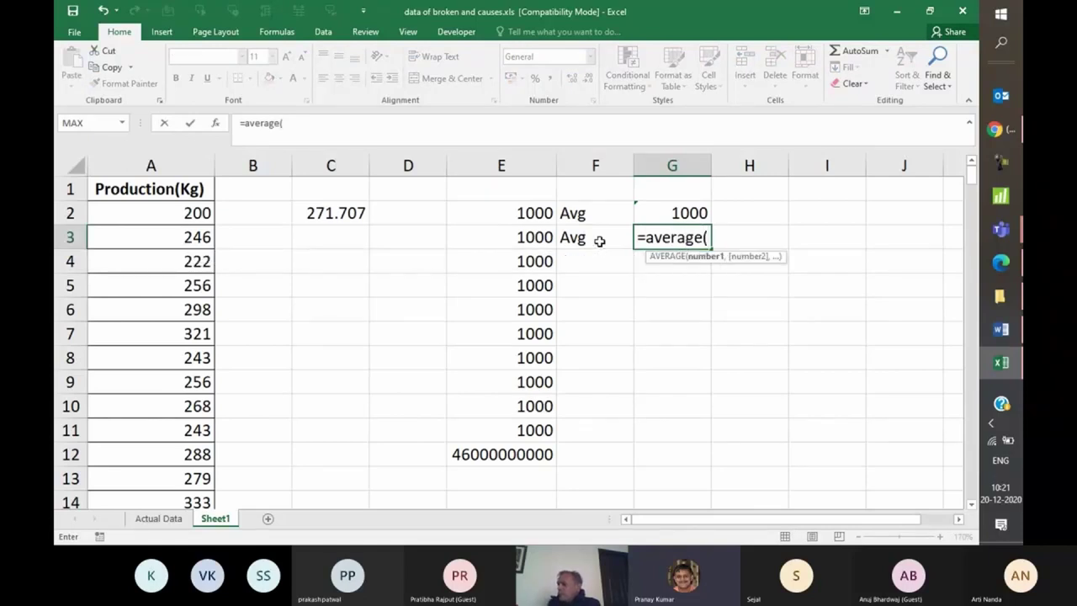
{"action": "left_click_drag", "start_coordinate": [516, 237], "coordinate": [513, 324]}
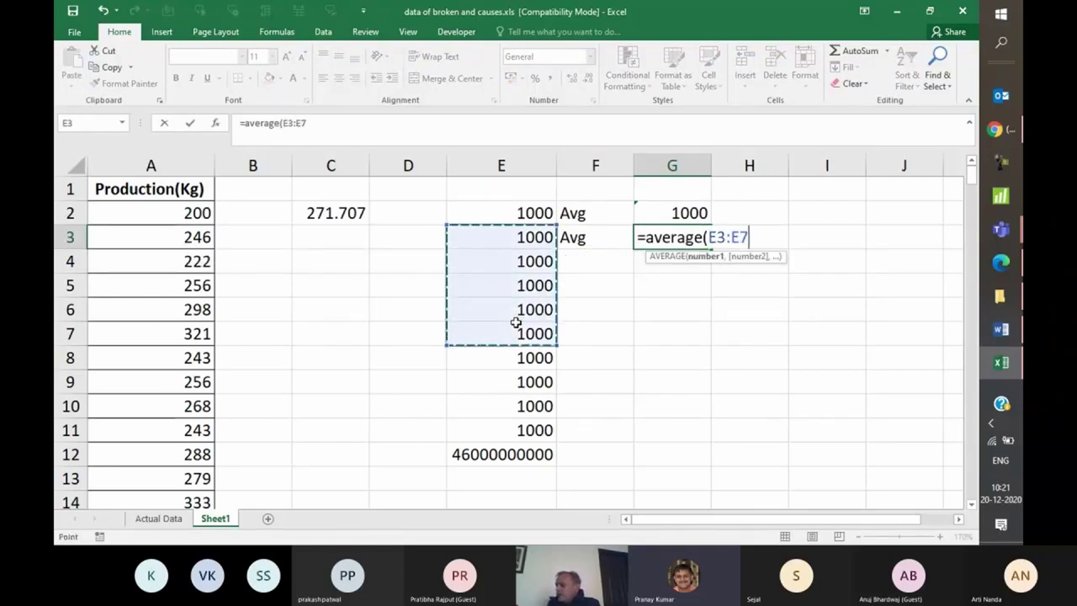
{"action": "left_click_drag", "start_coordinate": [517, 211], "coordinate": [529, 448]}
{"action": "type", "text": ")"}
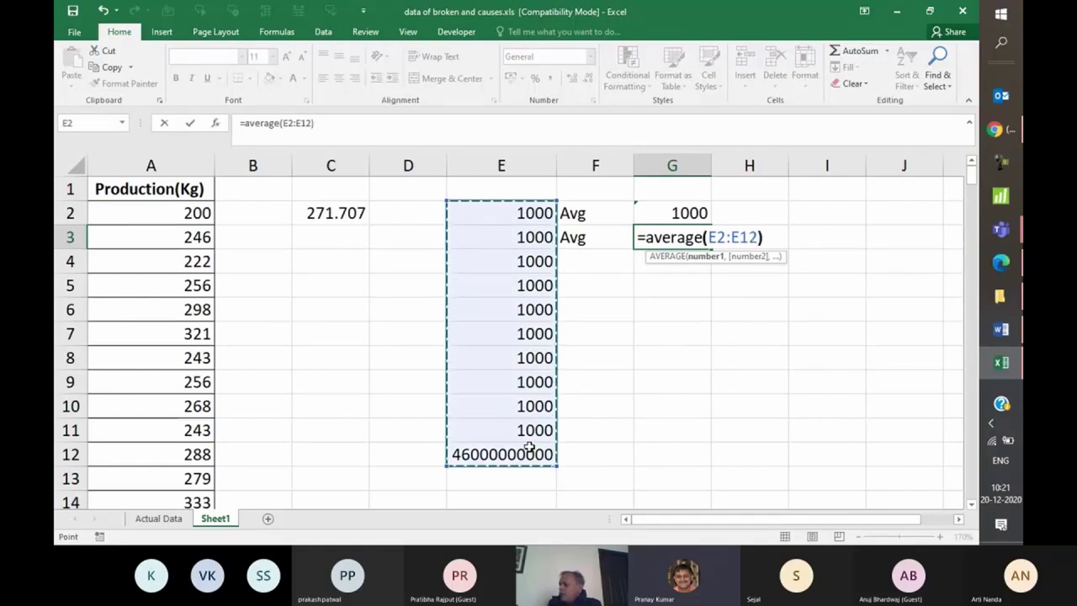
{"action": "key", "text": "Return"}
{"action": "key", "text": "Left"}
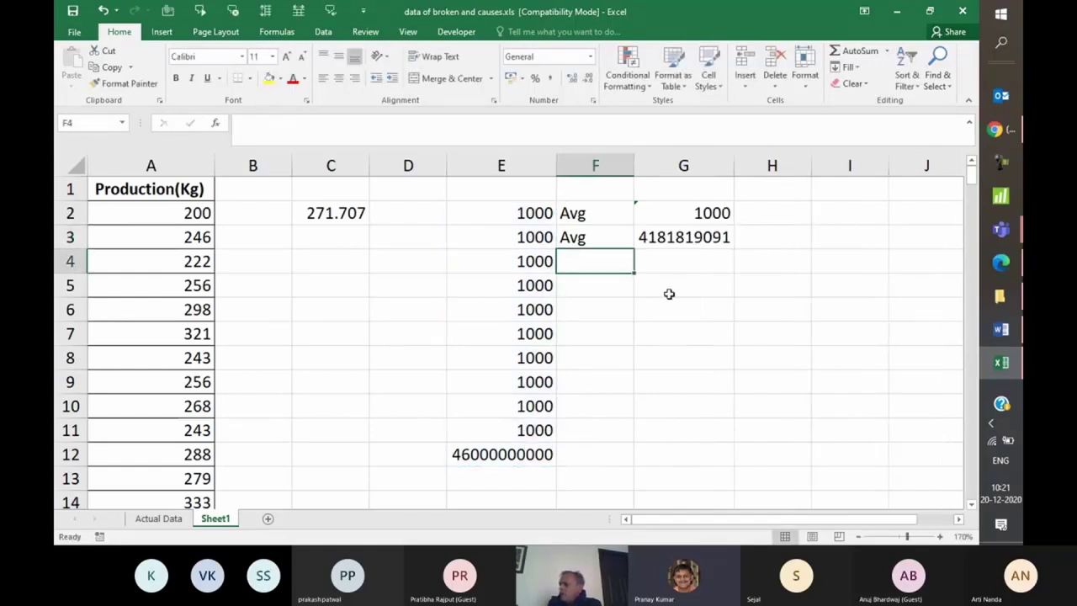
{"action": "left_click", "coordinate": [684, 234]}
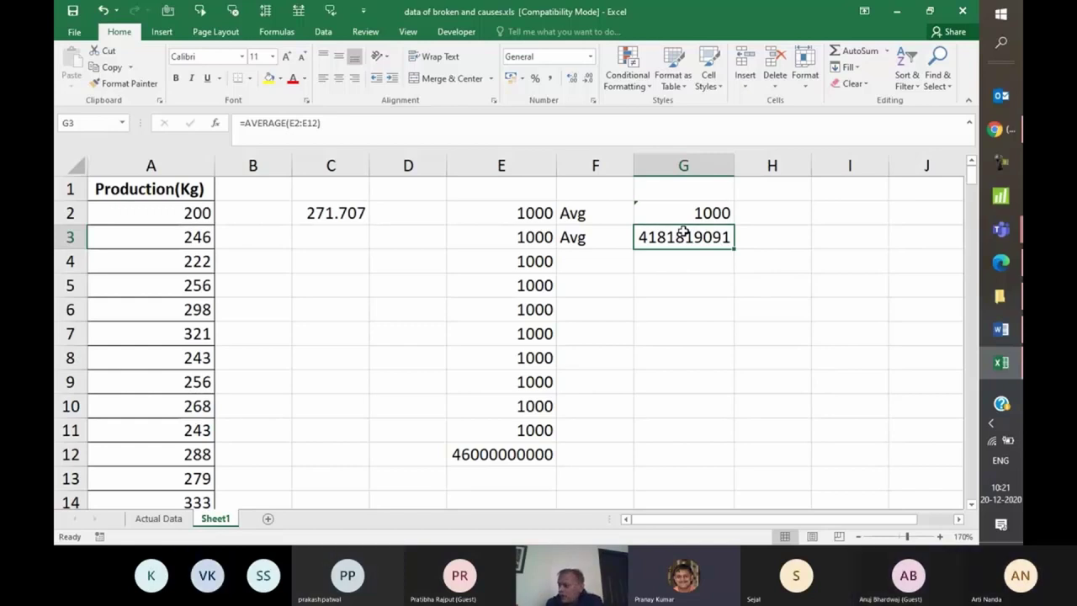
Step: Generate a random whole number between 150 and 175 in cell I2 with the RANDBETWEEN function
{"action": "key", "text": "Right"}
{"action": "key", "text": "Right"}
{"action": "key", "text": "Right"}
{"action": "key", "text": "Right"}
{"action": "key", "text": "Right"}
{"action": "key", "text": "Right"}
{"action": "key", "text": "Right"}
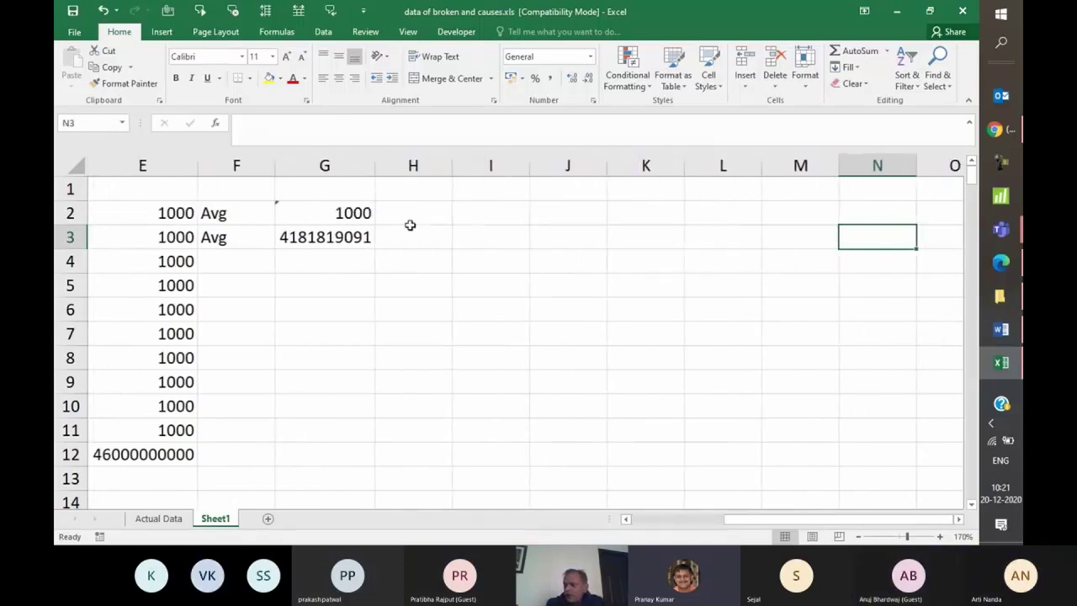
{"action": "left_click", "coordinate": [490, 218]}
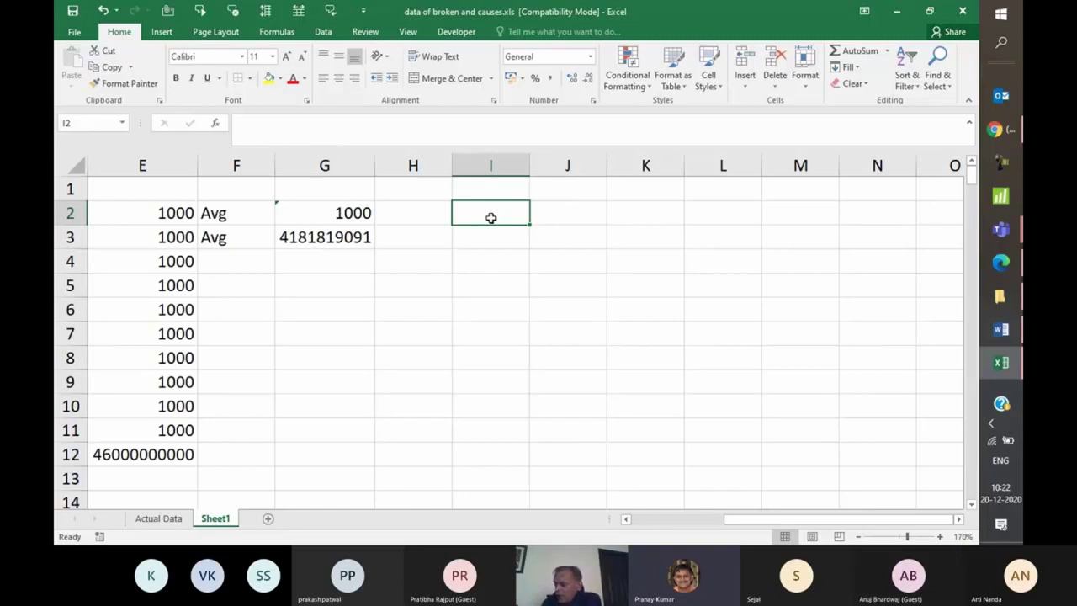
{"action": "type", "text": "=rand"}
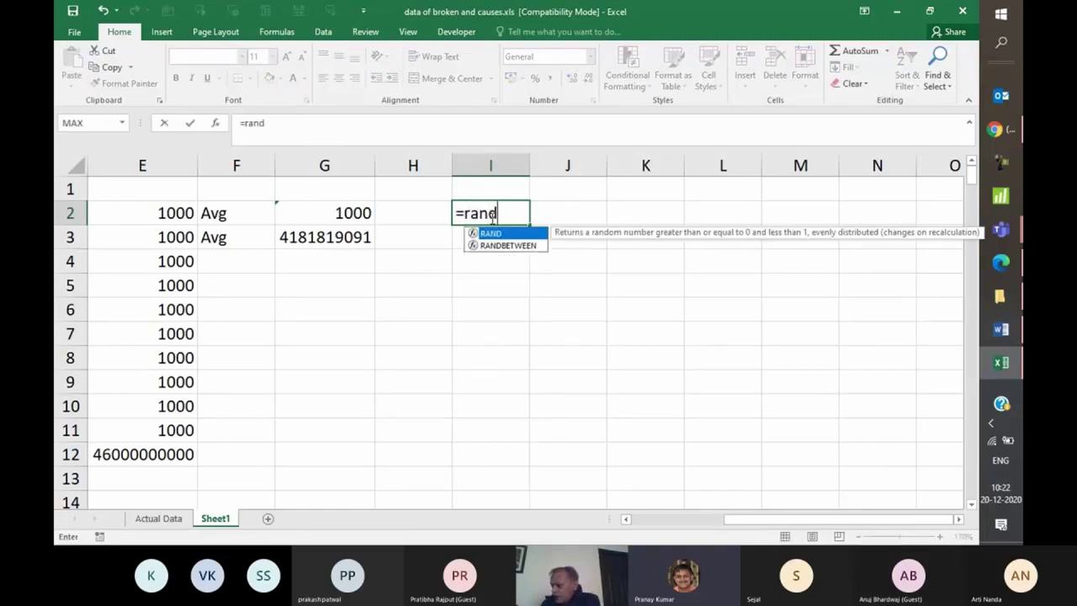
{"action": "type", "text": "between"}
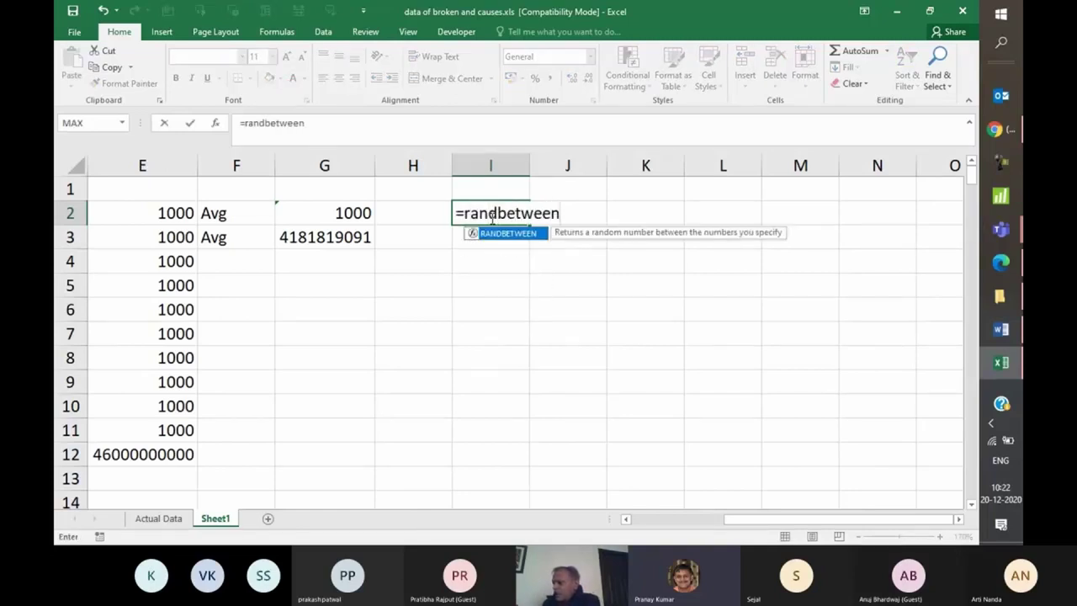
{"action": "type", "text": "("}
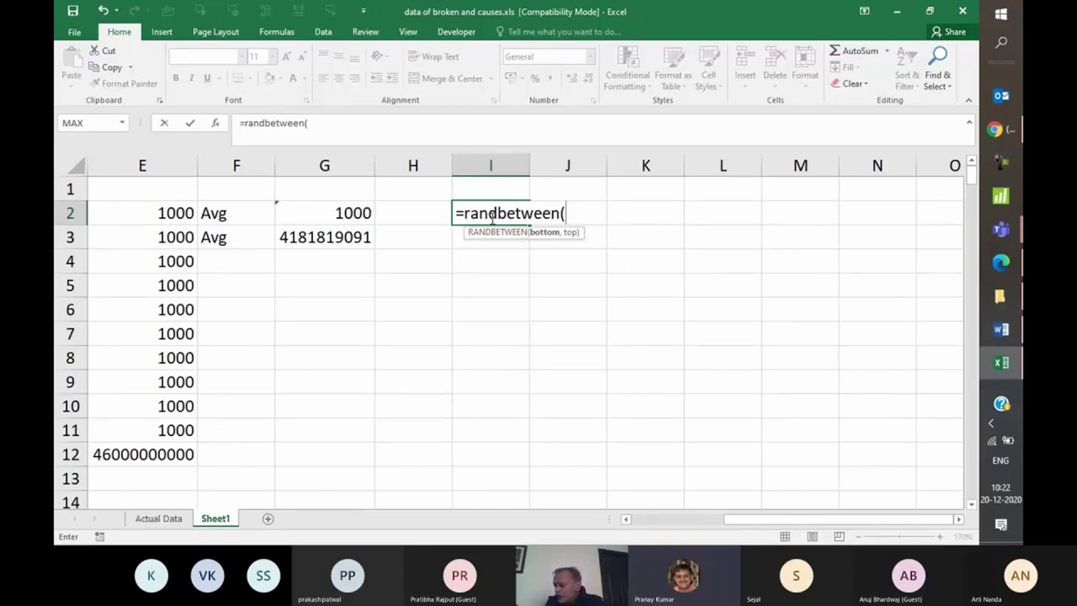
{"action": "type", "text": "15"}
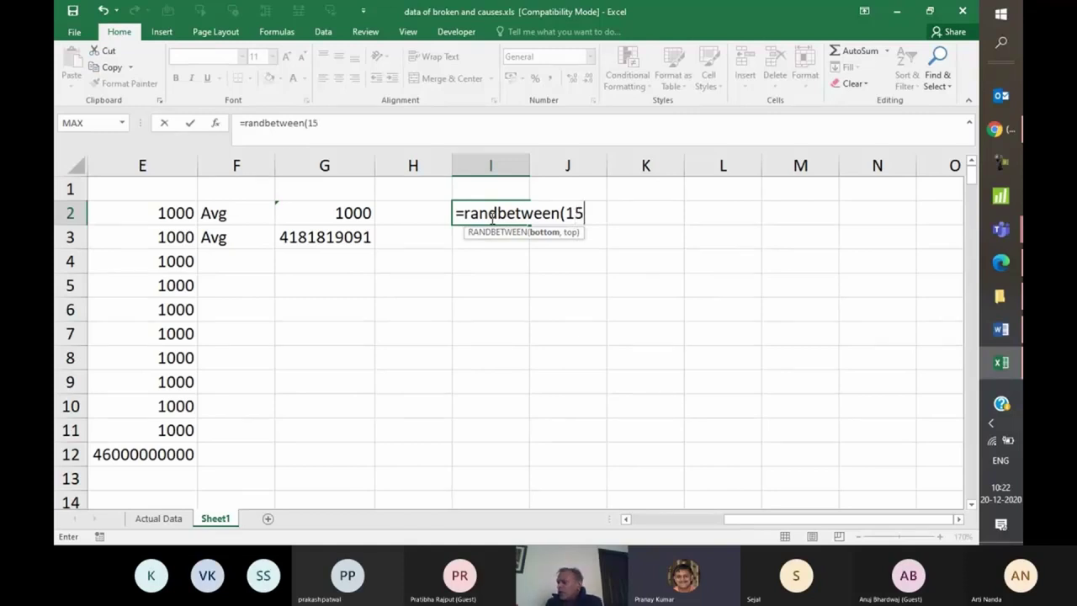
{"action": "type", "text": "0,"}
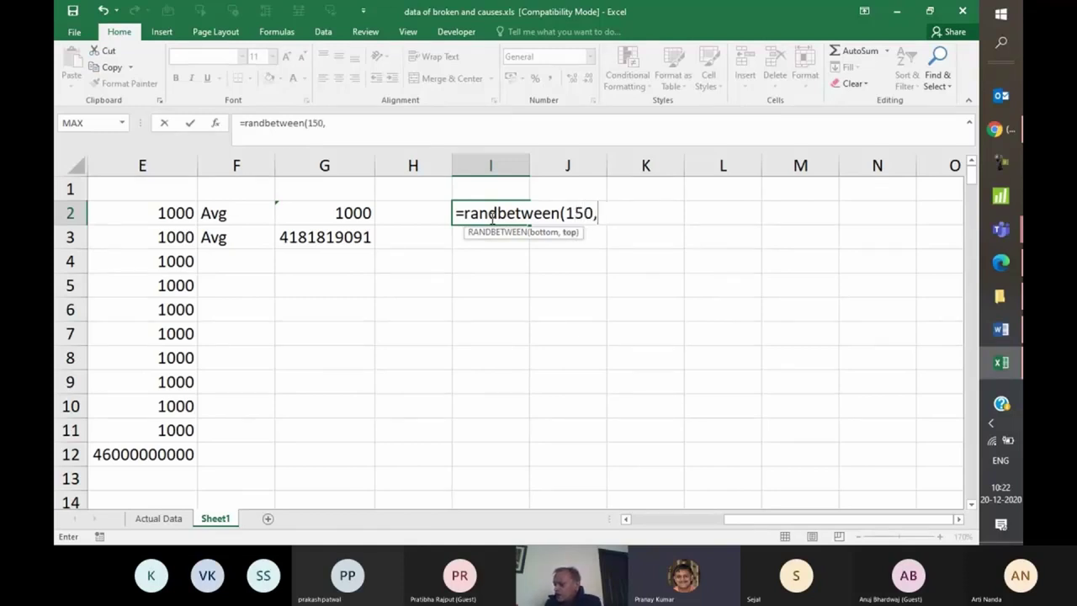
{"action": "type", "text": "175)"}
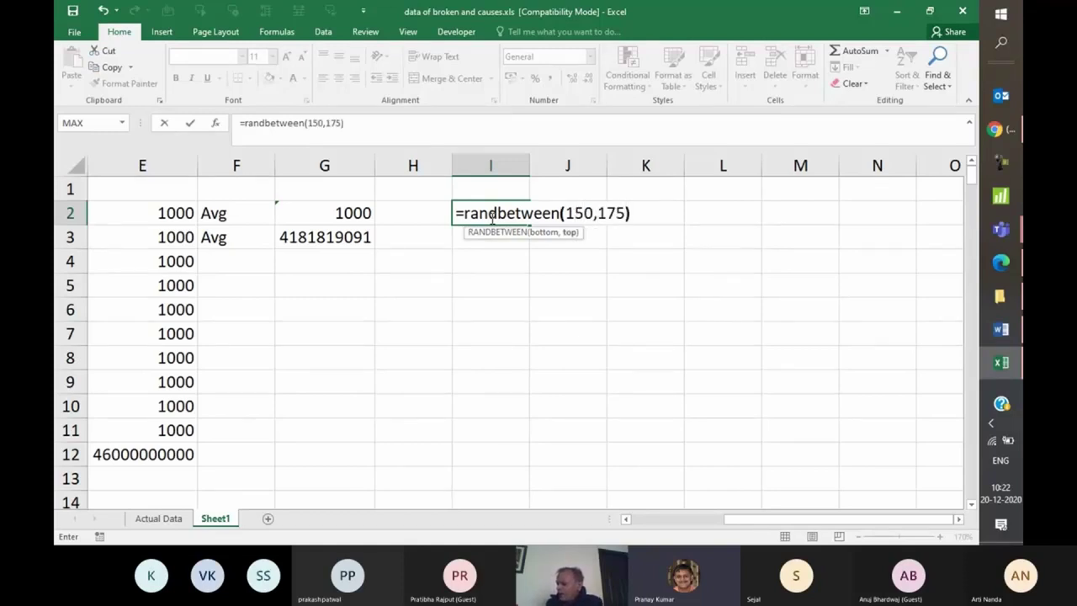
{"action": "key", "text": "Return"}
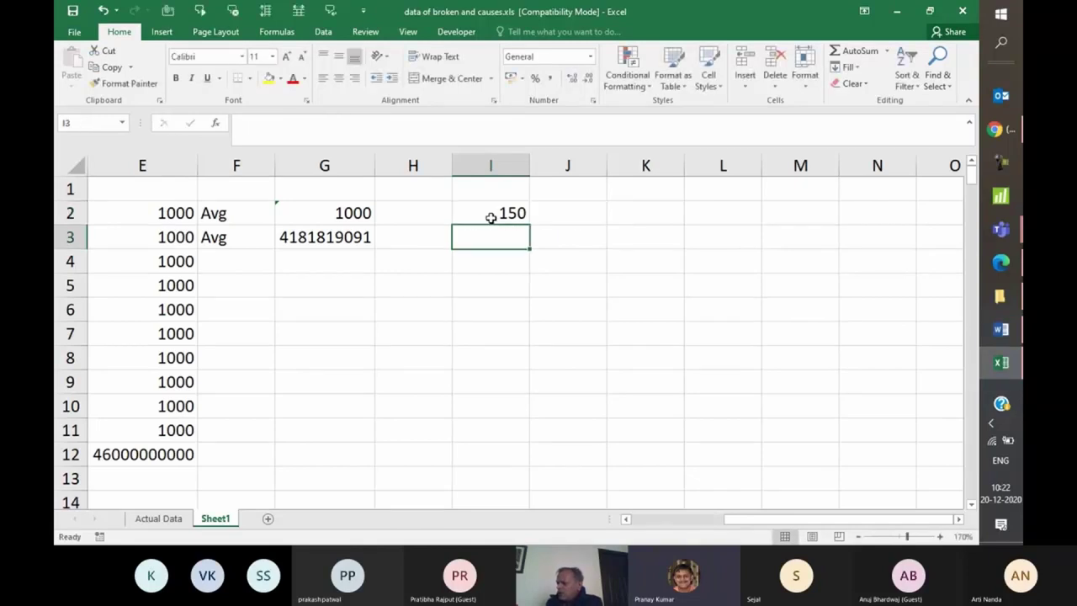
Step: Fill the RANDBETWEEN formula from I2 down through I34
{"action": "left_click", "coordinate": [503, 216]}
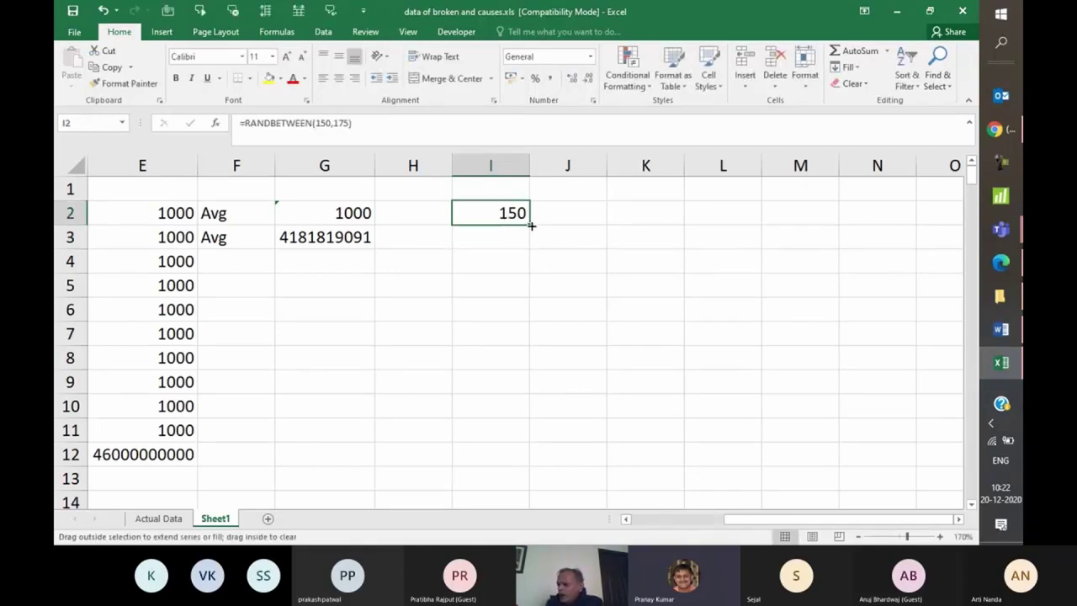
{"action": "left_click_drag", "start_coordinate": [531, 226], "coordinate": [525, 455]}
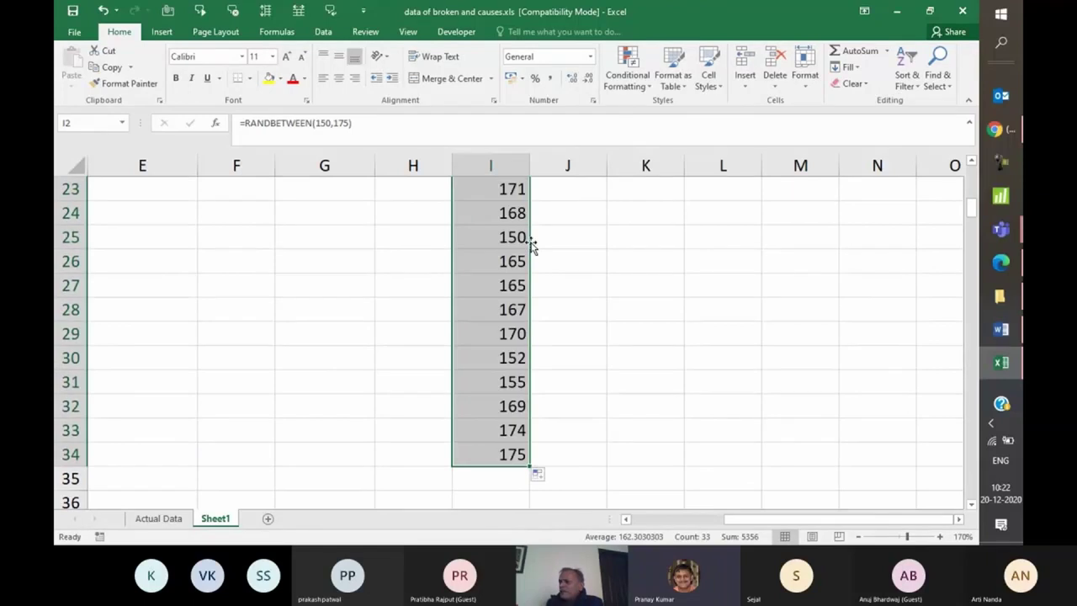
{"action": "scroll", "coordinate": [526, 252], "scroll_direction": "up", "scroll_amount": 7}
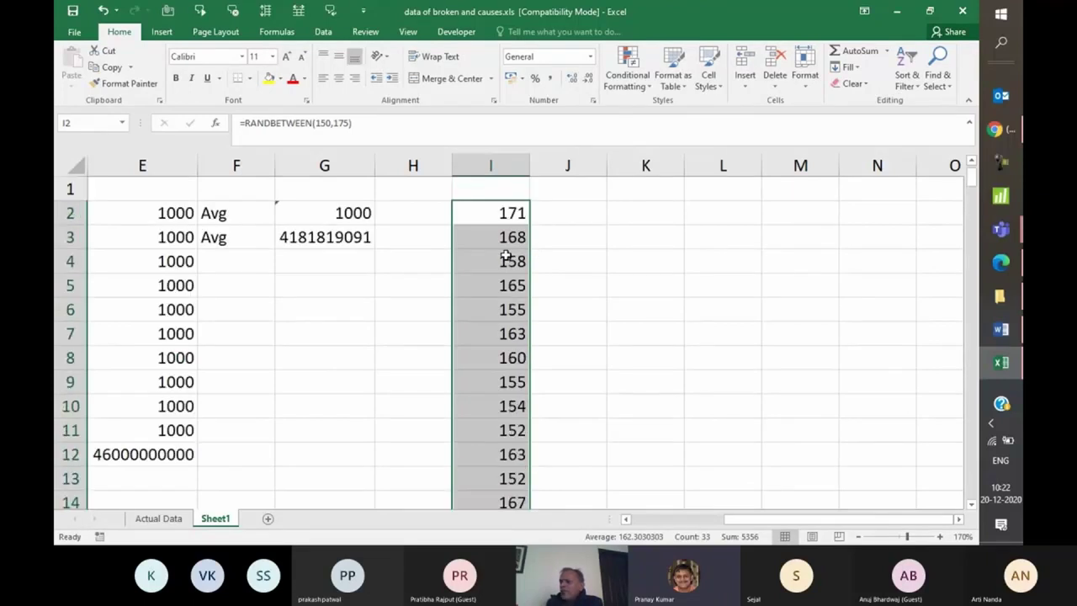
Step: Replace the random number formulas in column I with fixed values by pasting the column over itself as values
{"action": "left_click", "coordinate": [499, 160]}
{"action": "key", "text": "ctrl+c"}
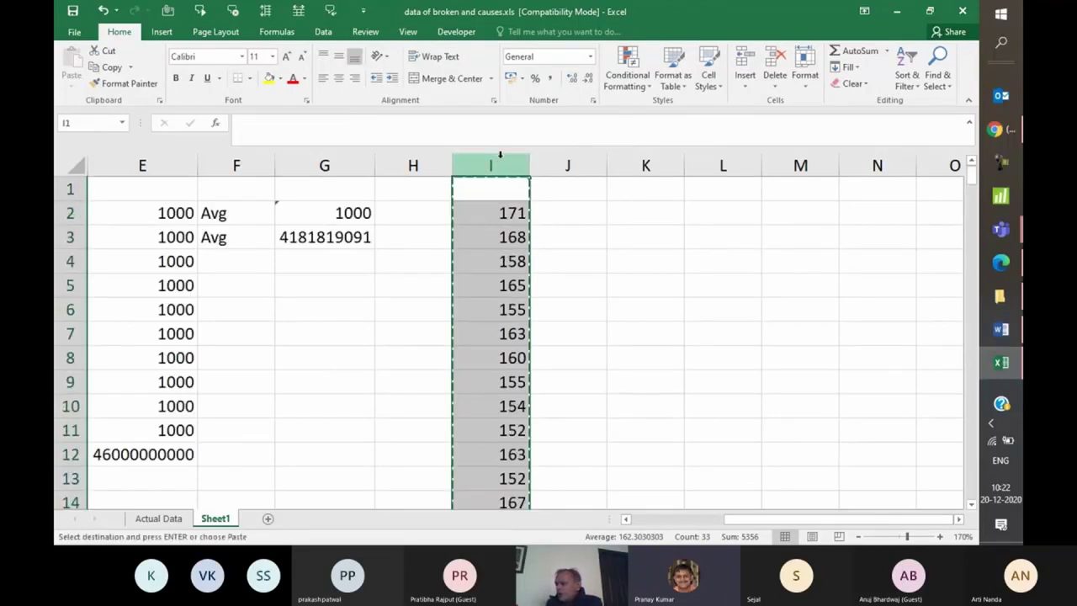
{"action": "right_click", "coordinate": [501, 162]}
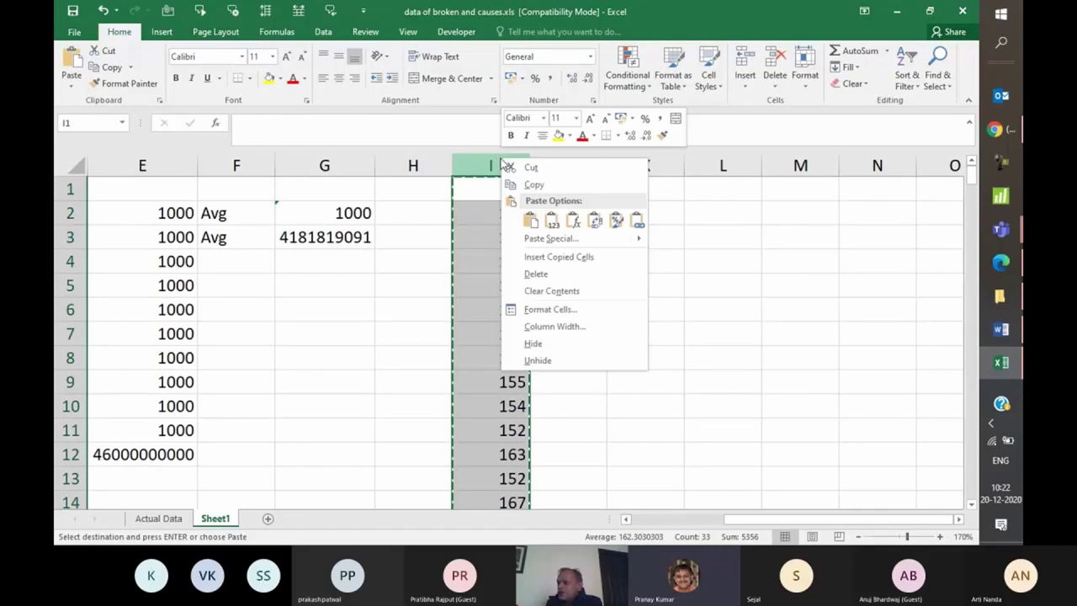
{"action": "left_click", "coordinate": [551, 220]}
Step: Enter the label Mean in J2 and calculate the average of I2:I34 in K2 with the AVERAGE function
{"action": "left_click", "coordinate": [573, 211]}
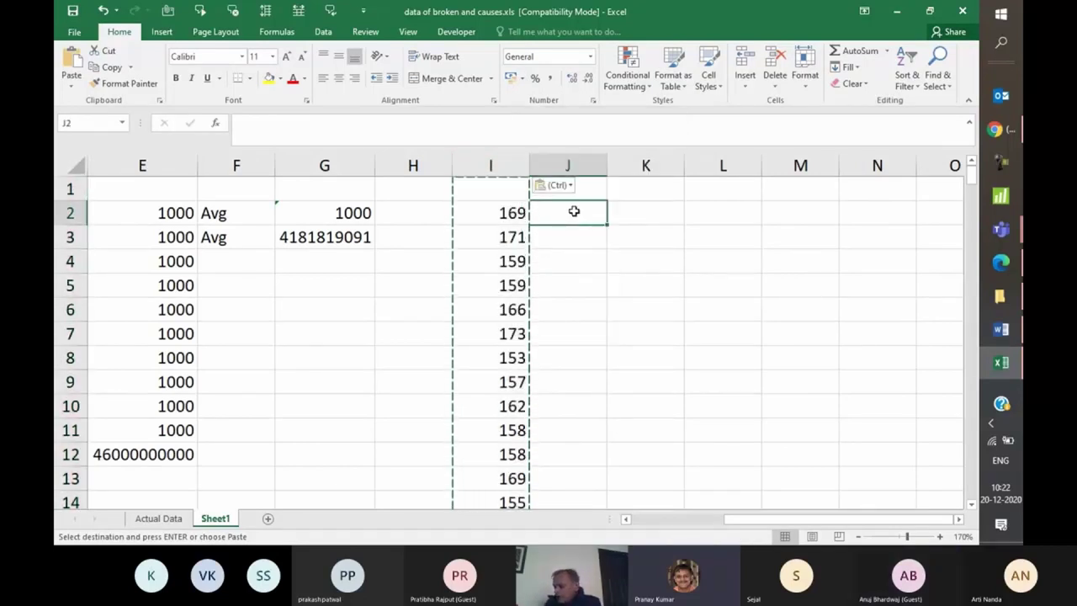
{"action": "type", "text": "Mean"}
{"action": "key", "text": "Tab"}
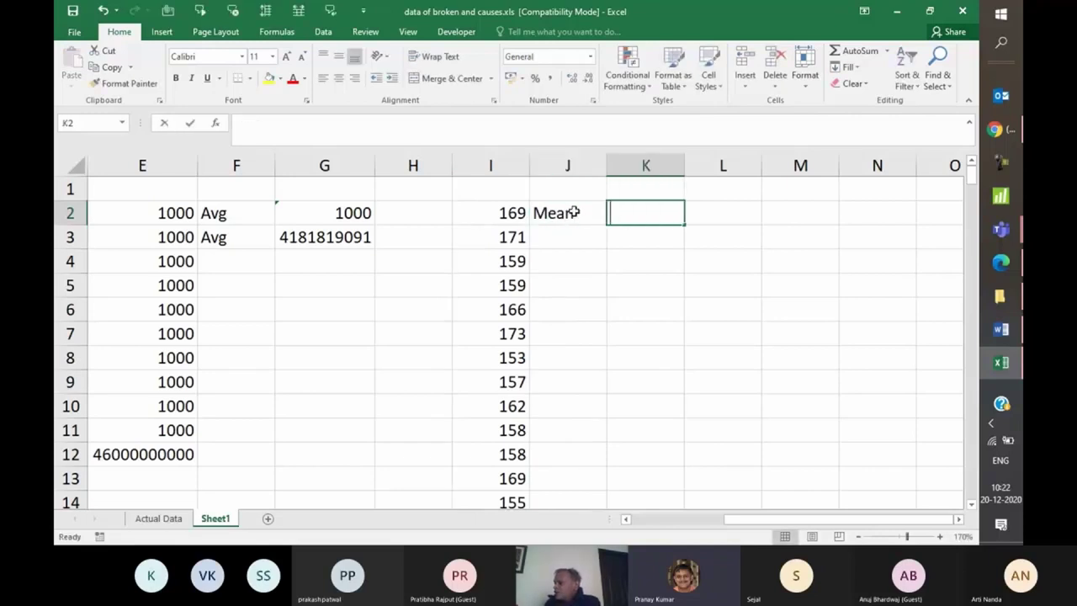
{"action": "type", "text": "=average("}
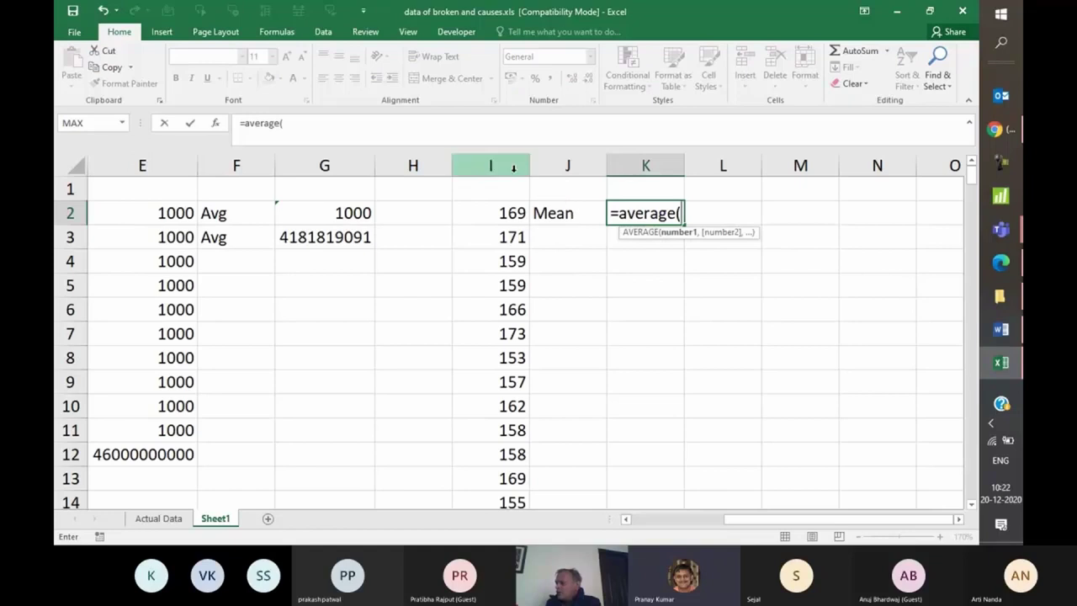
{"action": "left_click", "coordinate": [512, 213]}
{"action": "left_click_drag", "start_coordinate": [499, 277], "coordinate": [505, 454]}
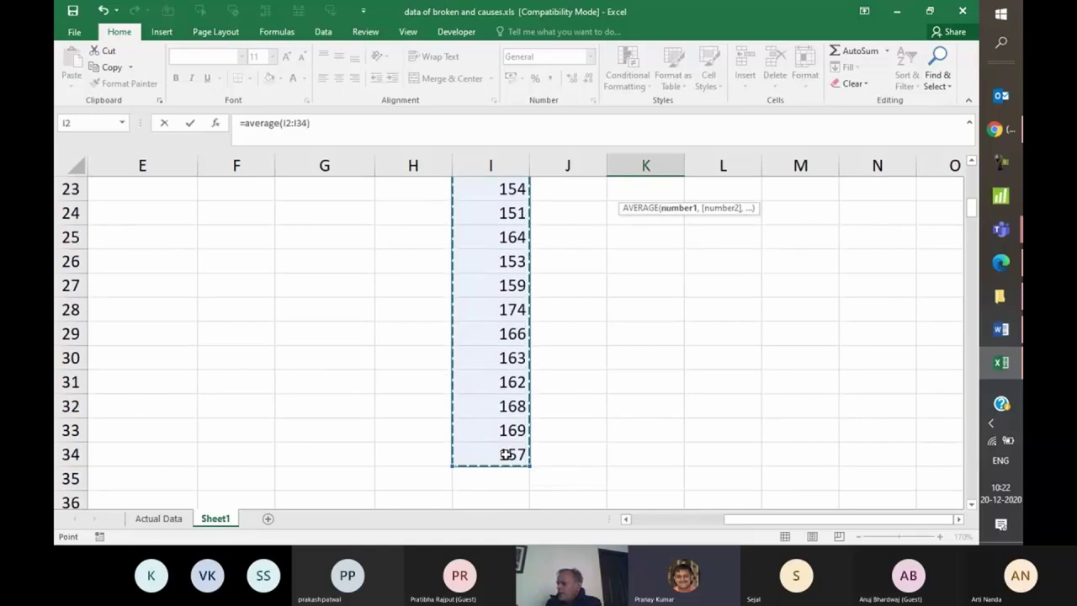
{"action": "key", "text": "Return"}
{"action": "key", "text": "Up"}
{"action": "key", "text": "Up"}
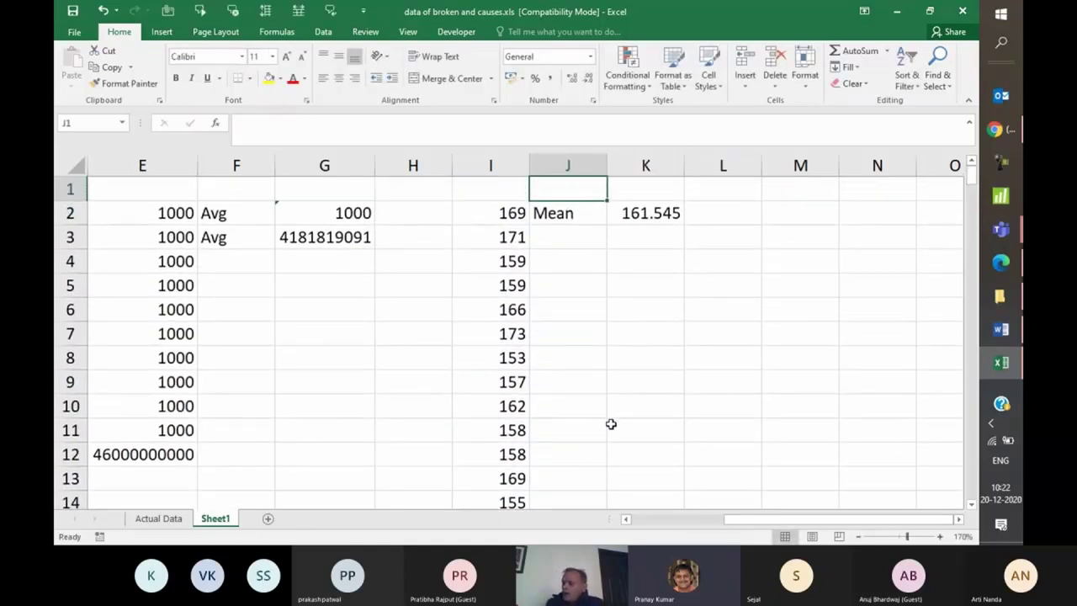
Step: Check the mean formula and its result in cell K2
{"action": "left_click", "coordinate": [644, 210]}
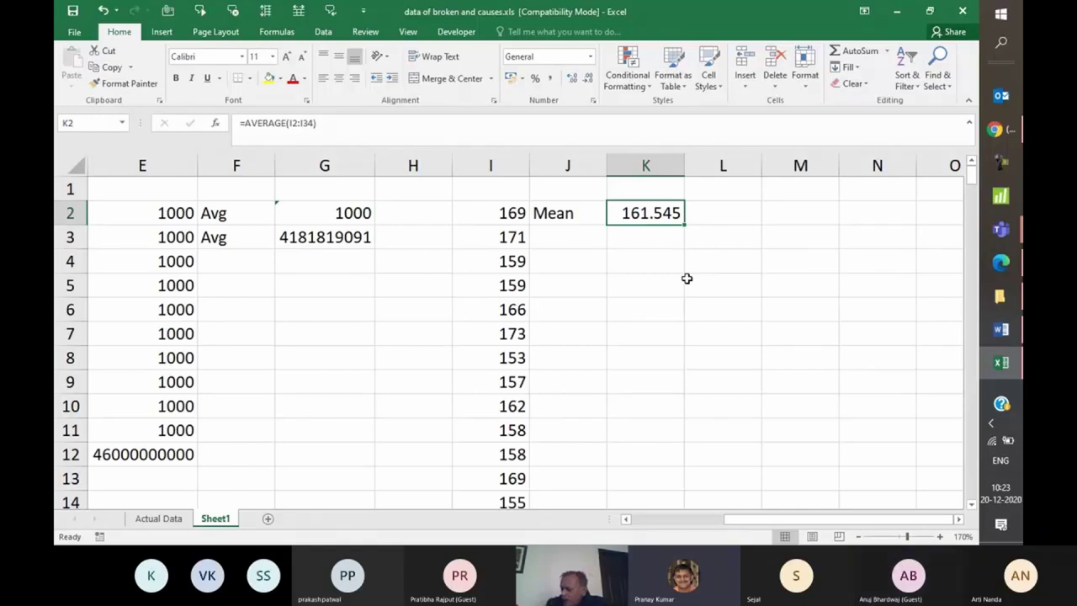
{"action": "key", "text": "Down"}
{"action": "key", "text": "Down"}
{"action": "key", "text": "Left"}
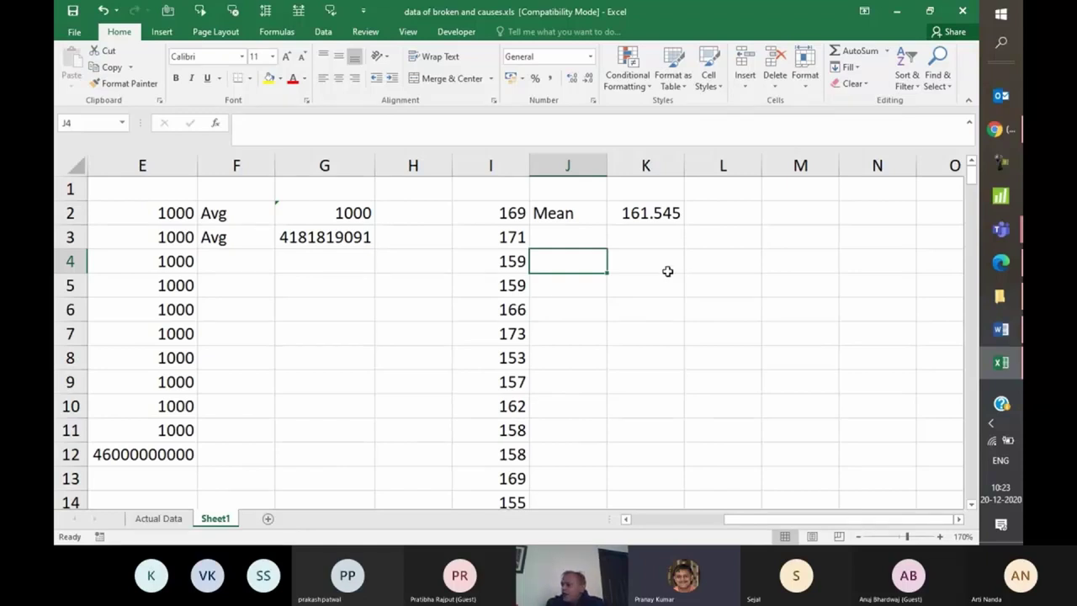
Step: Enter the extreme value 28000 in cell I1 above the fixed random numbers
{"action": "left_click", "coordinate": [510, 190]}
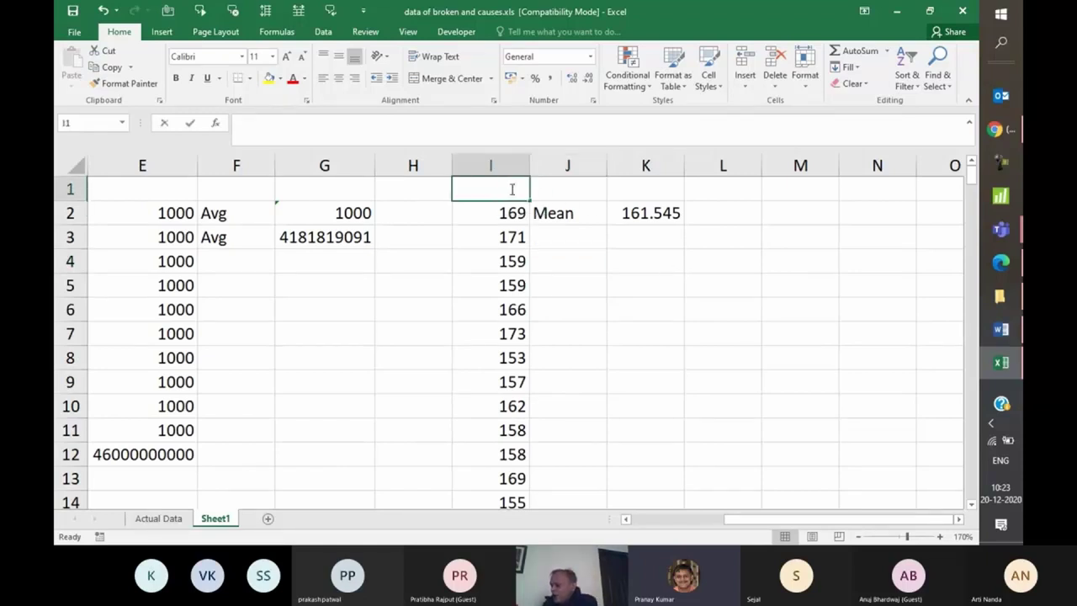
{"action": "type", "text": "28000"}
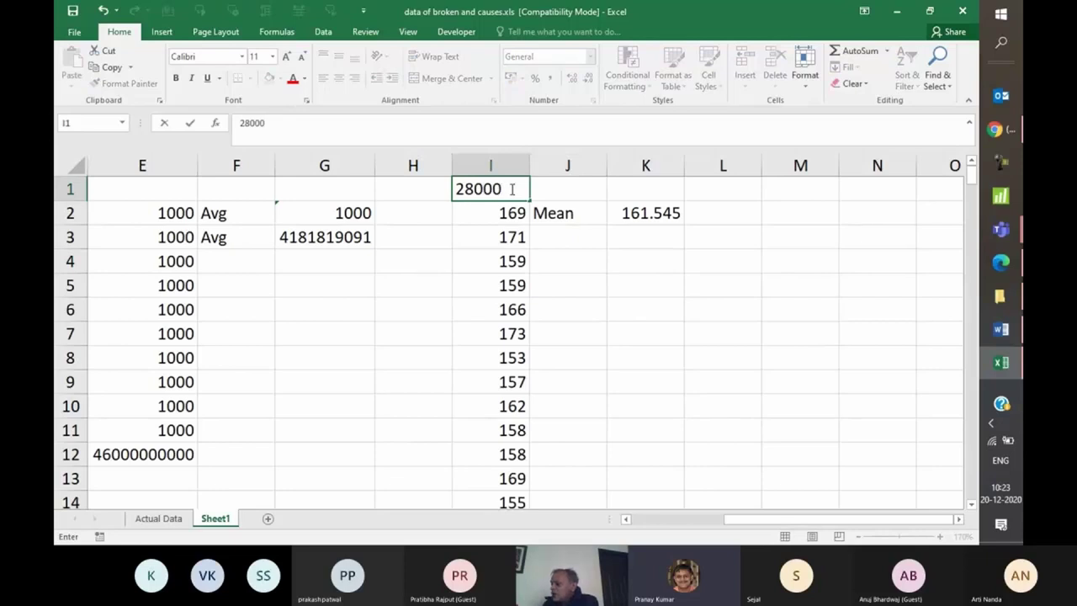
{"action": "key", "text": "Return"}
Step: Enter the label Mean in J3 and calculate the average of I1:I34 in K3 with the AVERAGE function
{"action": "left_click", "coordinate": [582, 242]}
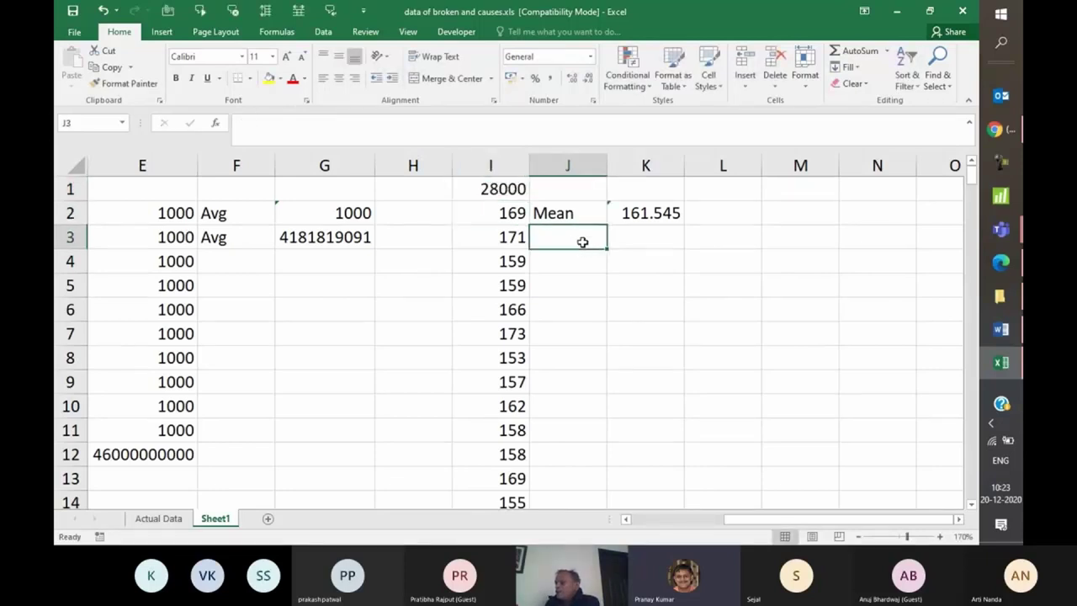
{"action": "type", "text": "Mean"}
{"action": "key", "text": "Tab"}
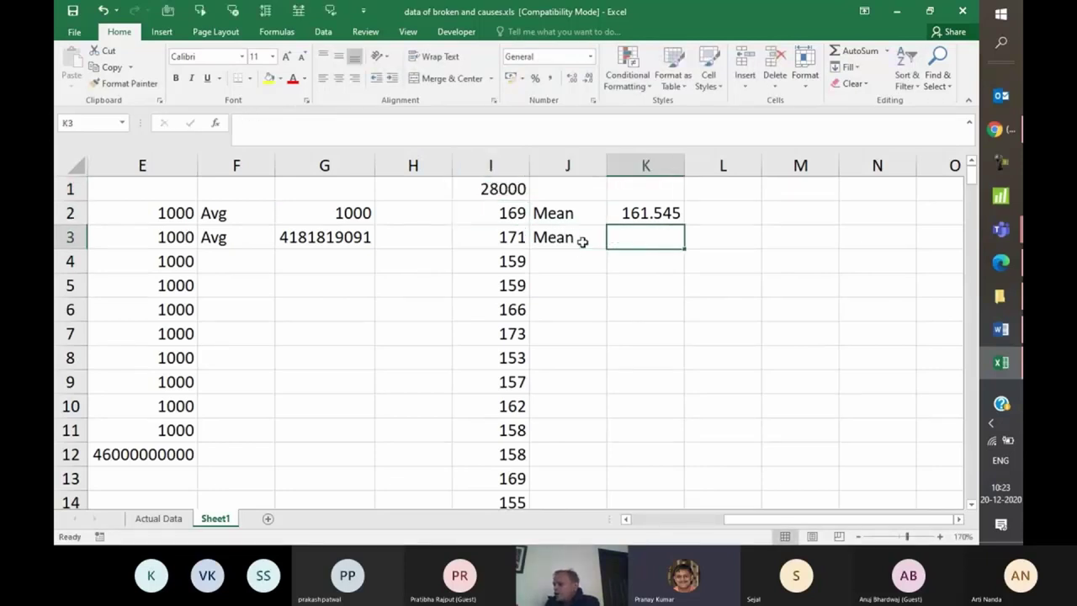
{"action": "type", "text": "=a"}
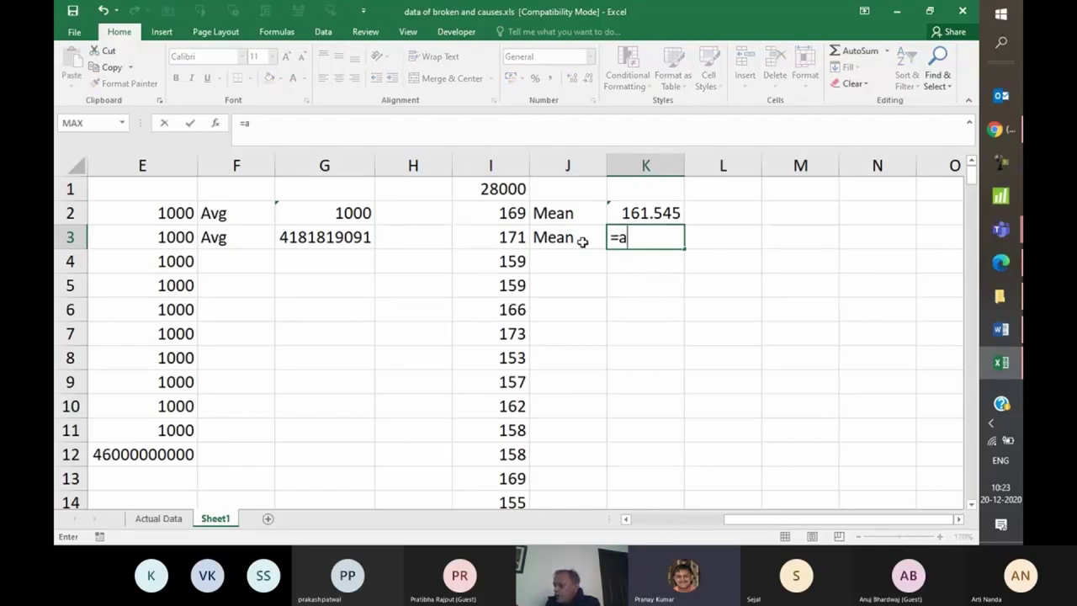
{"action": "type", "text": "verage"}
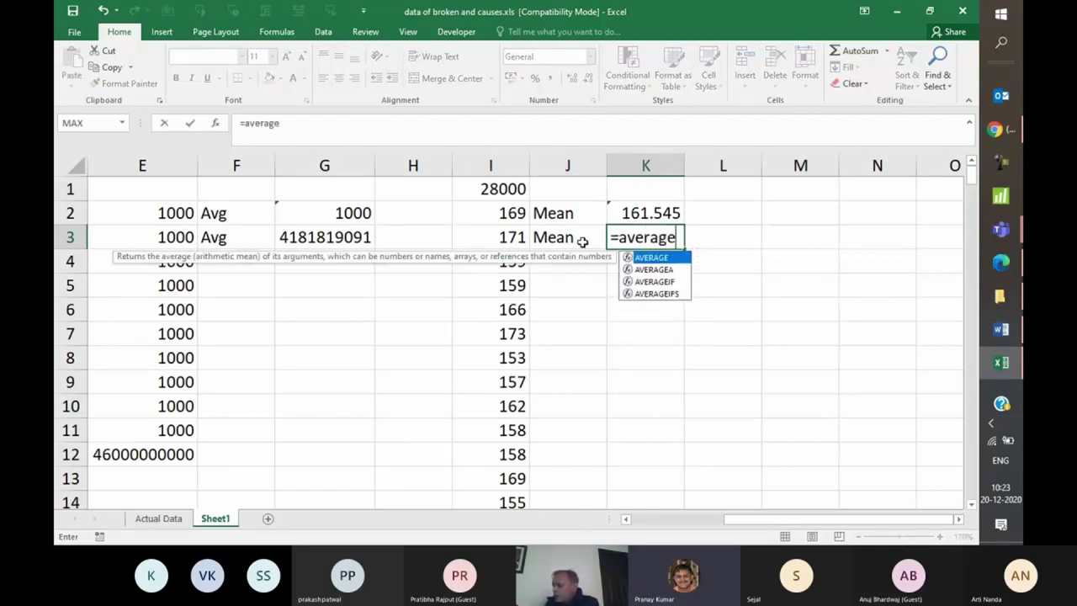
{"action": "type", "text": "("}
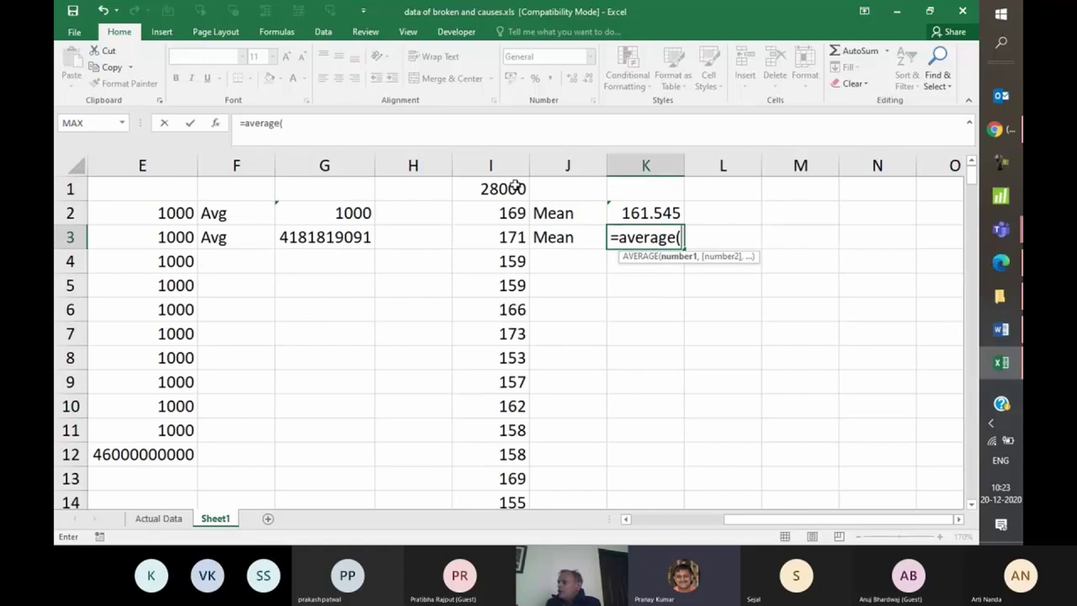
{"action": "left_click_drag", "start_coordinate": [514, 185], "coordinate": [518, 450]}
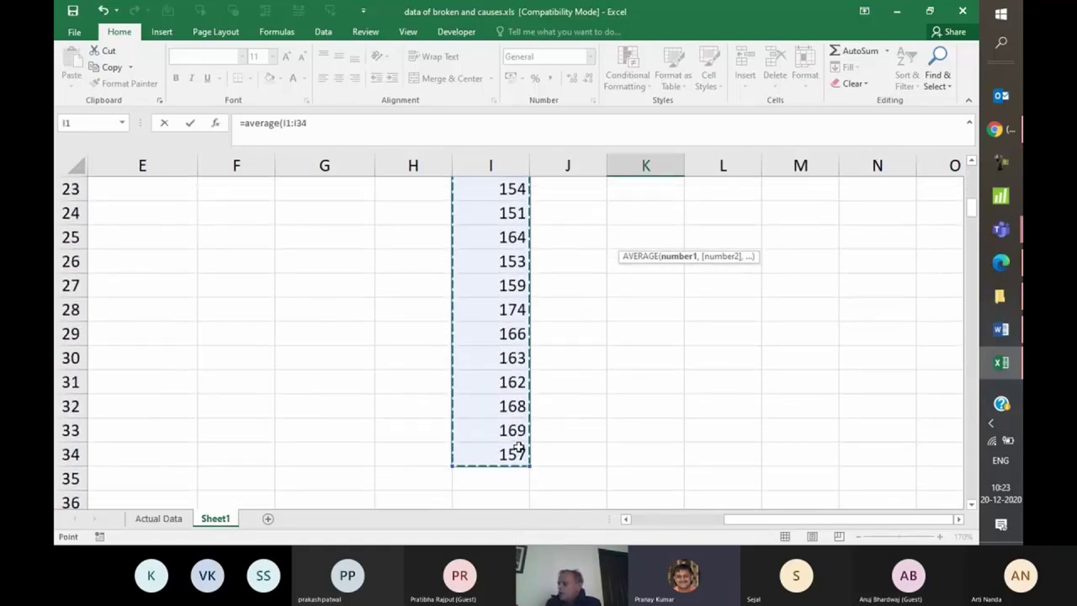
{"action": "key", "text": "Return"}
{"action": "key", "text": "Left"}
{"action": "key", "text": "Up"}
{"action": "key", "text": "Up"}
{"action": "key", "text": "Up"}
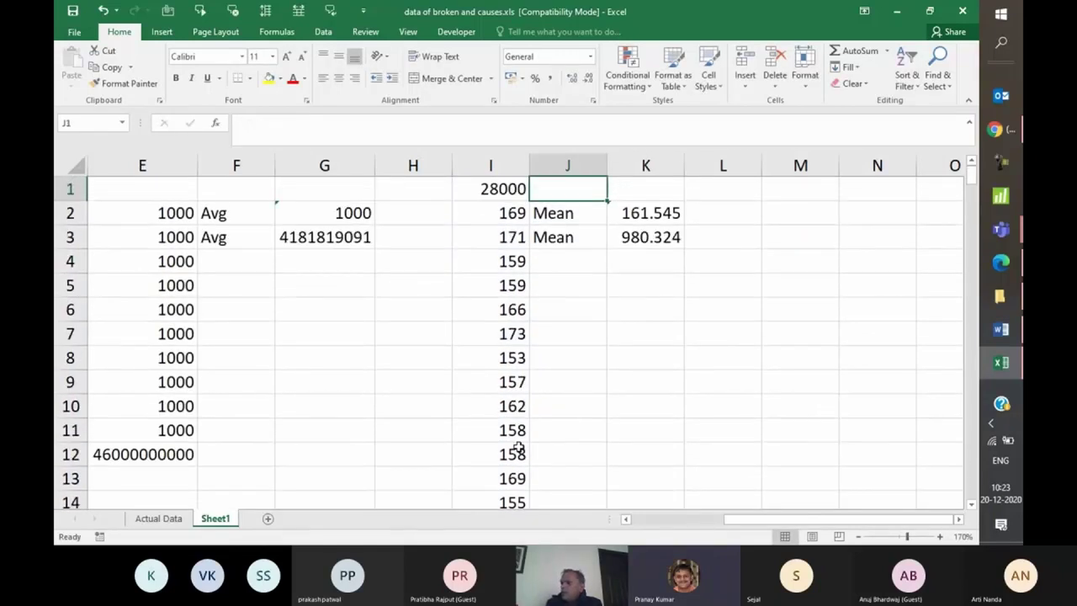
{"action": "left_click", "coordinate": [658, 243]}
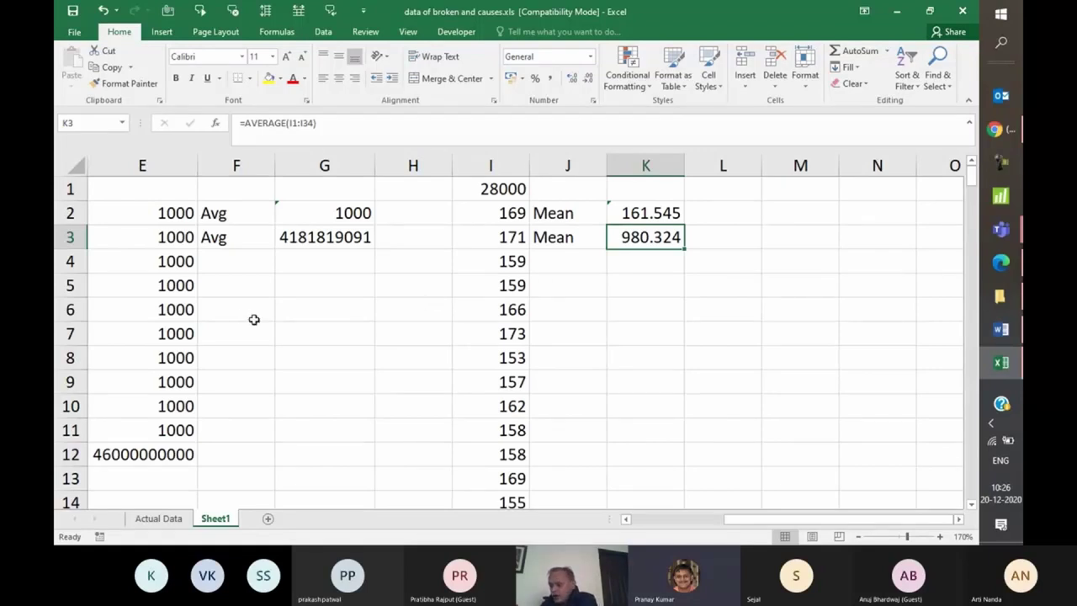
Step: Enter the label Median in F5 and calculate the median of E2:E11 in G5 with the MEDIAN function
{"action": "left_click", "coordinate": [236, 286]}
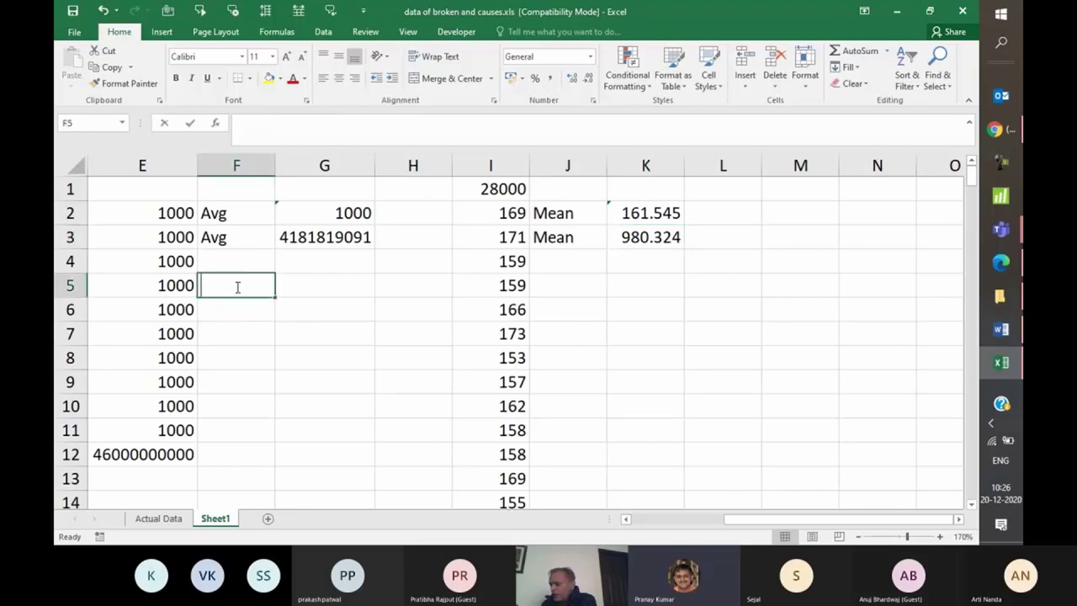
{"action": "type", "text": "Median"}
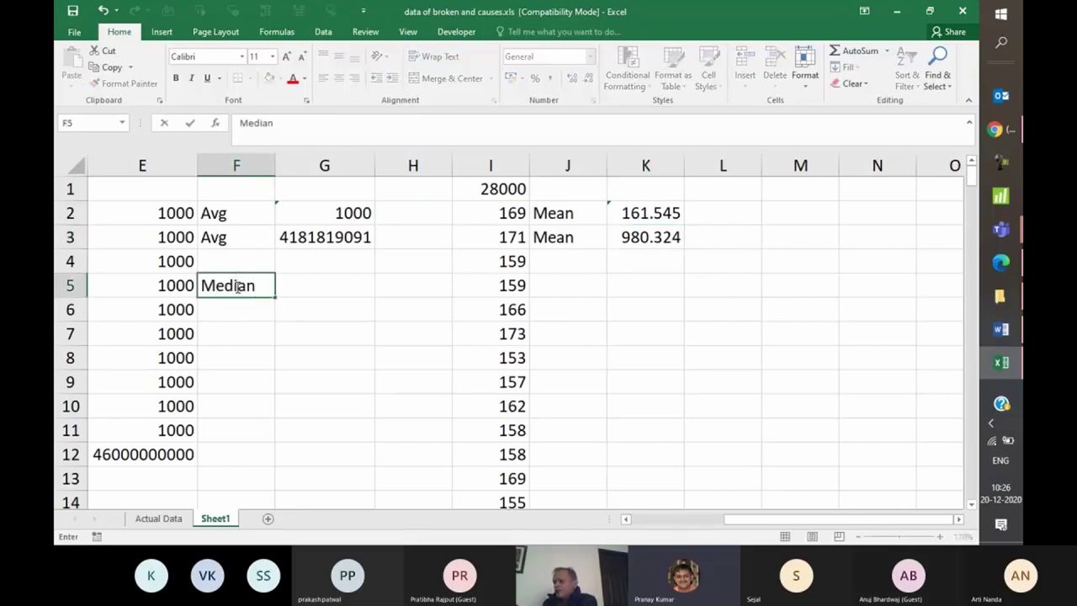
{"action": "key", "text": "Tab"}
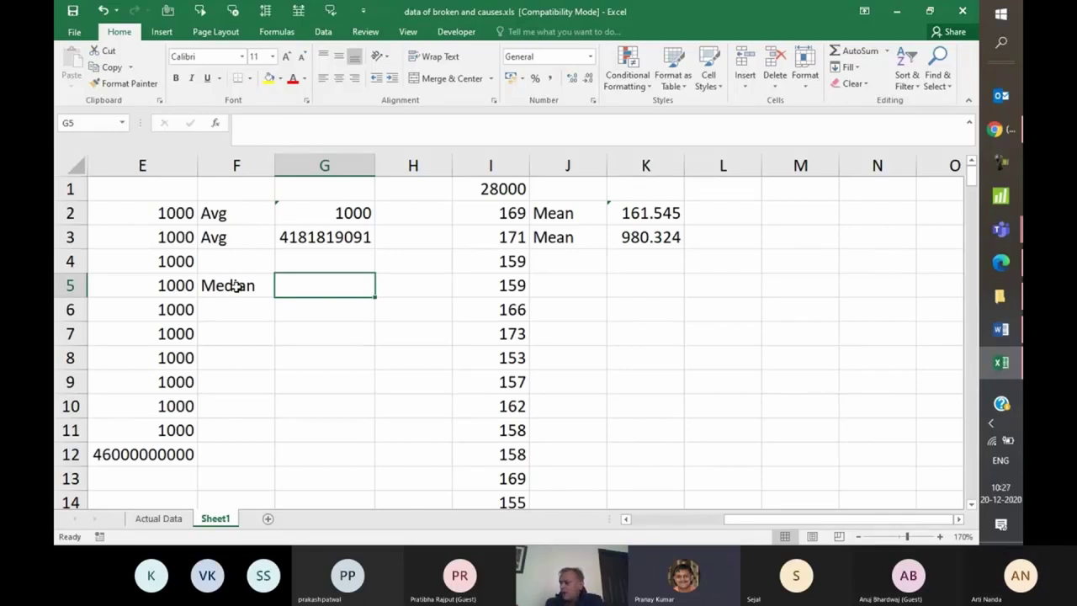
{"action": "type", "text": "="}
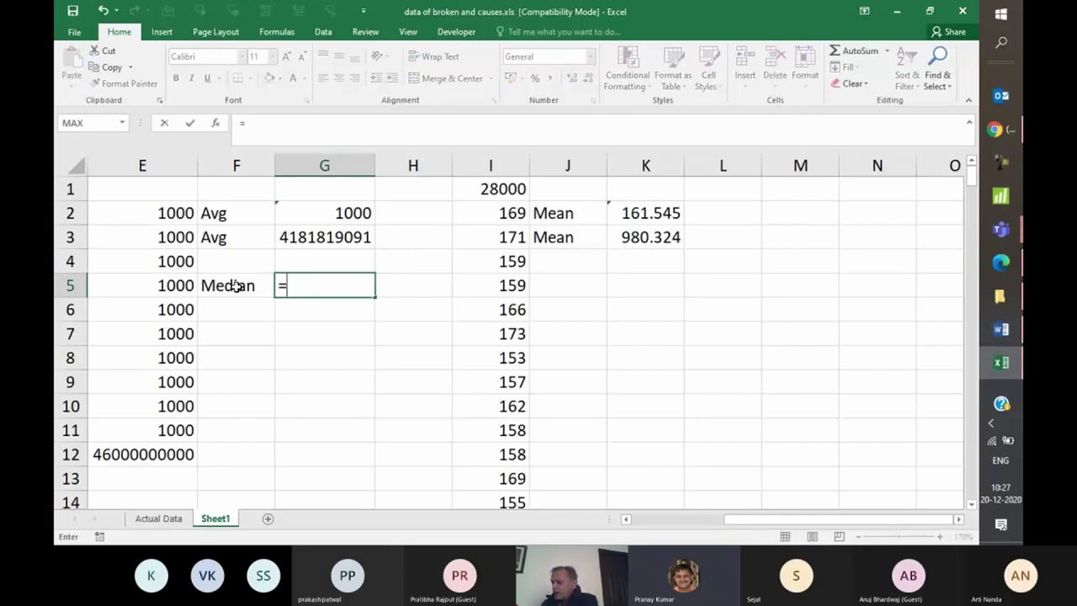
{"action": "type", "text": "me"}
{"action": "key", "text": "BackSpace"}
{"action": "type", "text": "median"}
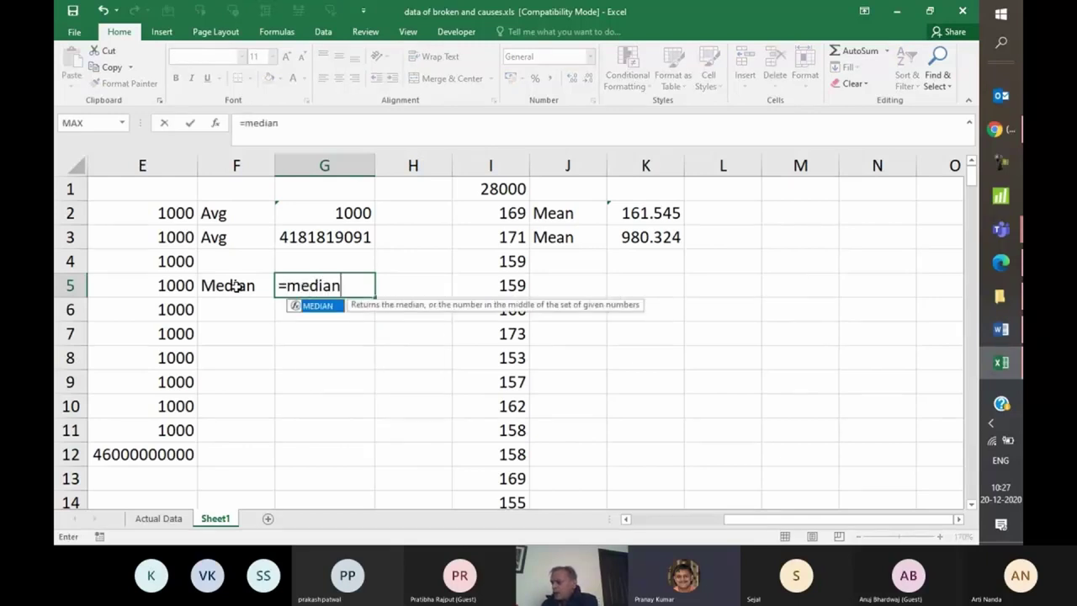
{"action": "type", "text": "("}
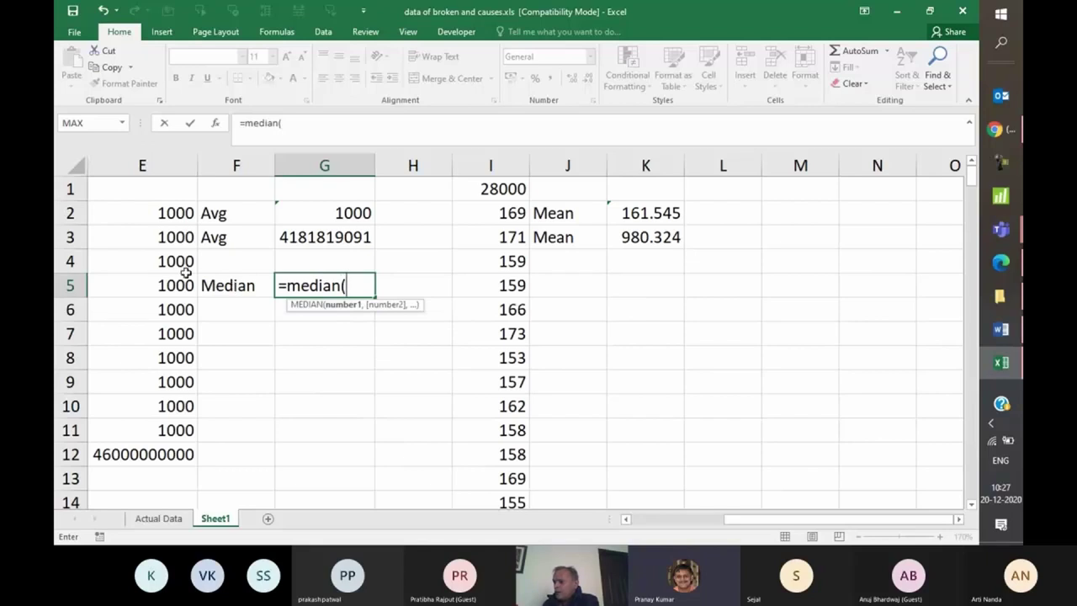
{"action": "left_click_drag", "start_coordinate": [172, 217], "coordinate": [180, 425]}
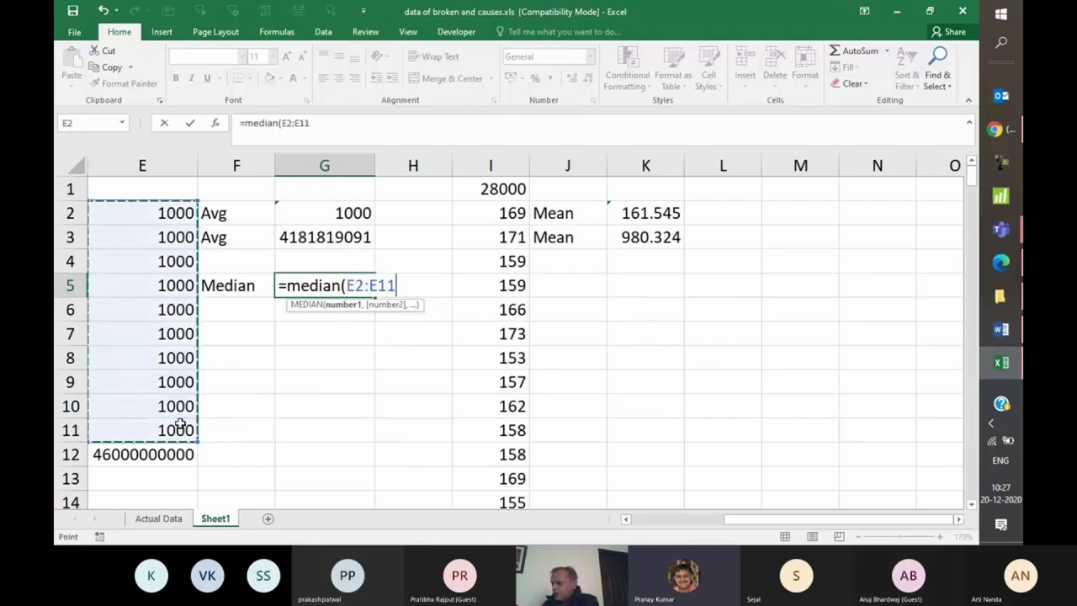
{"action": "type", "text": ")"}
{"action": "key", "text": "Return"}
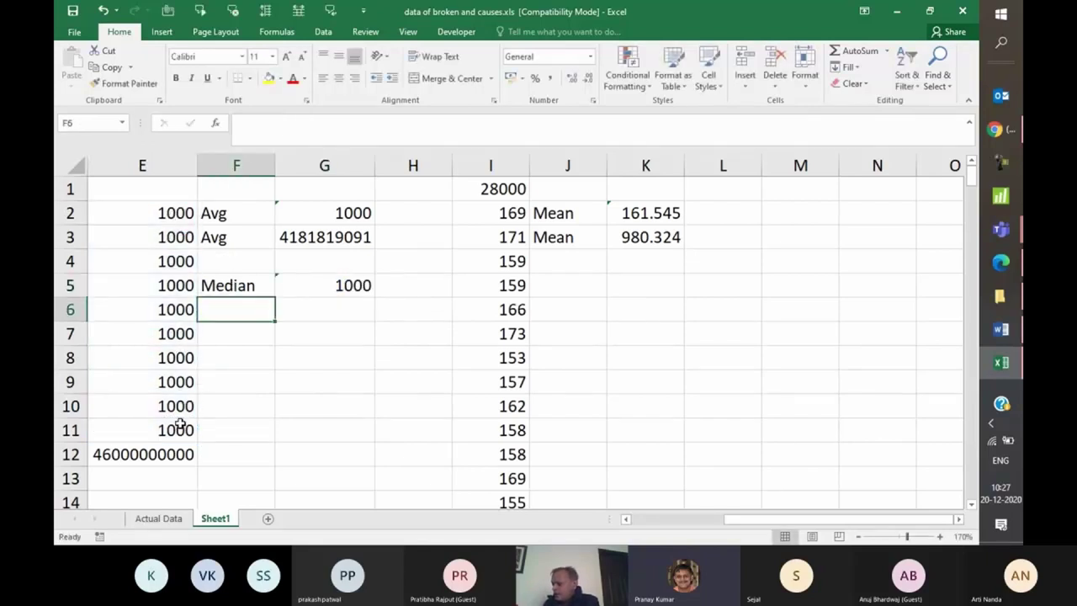
Step: Enter the label Median in F6, calculate the median of E2:E12 in G6, and check the formulas in G5 and G6
{"action": "type", "text": "<e"}
{"action": "key", "text": "BackSpace"}
{"action": "key", "text": "BackSpace"}
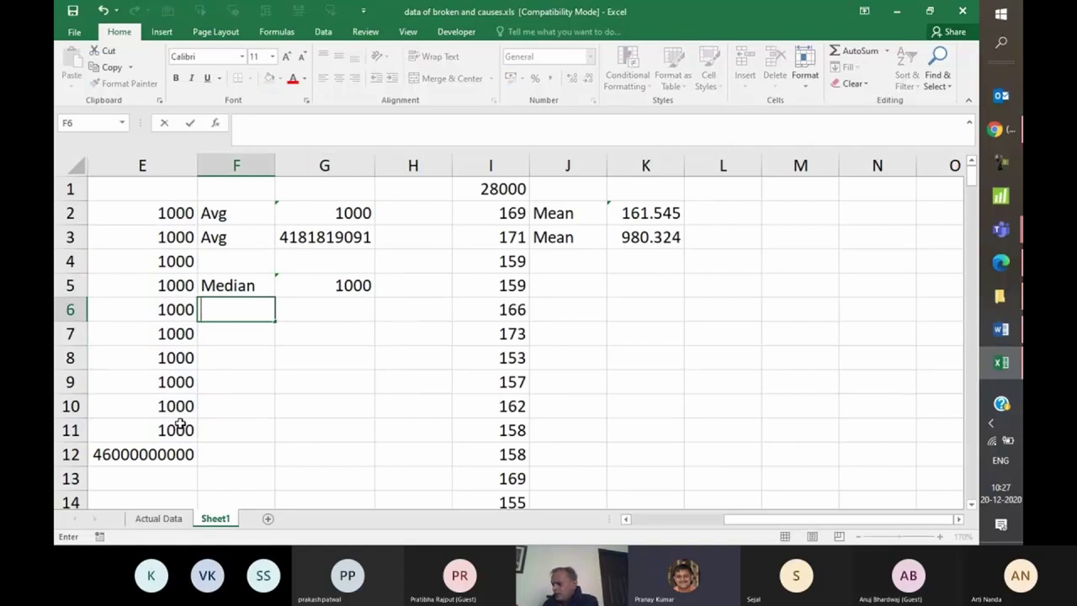
{"action": "type", "text": "Median"}
{"action": "key", "text": "Tab"}
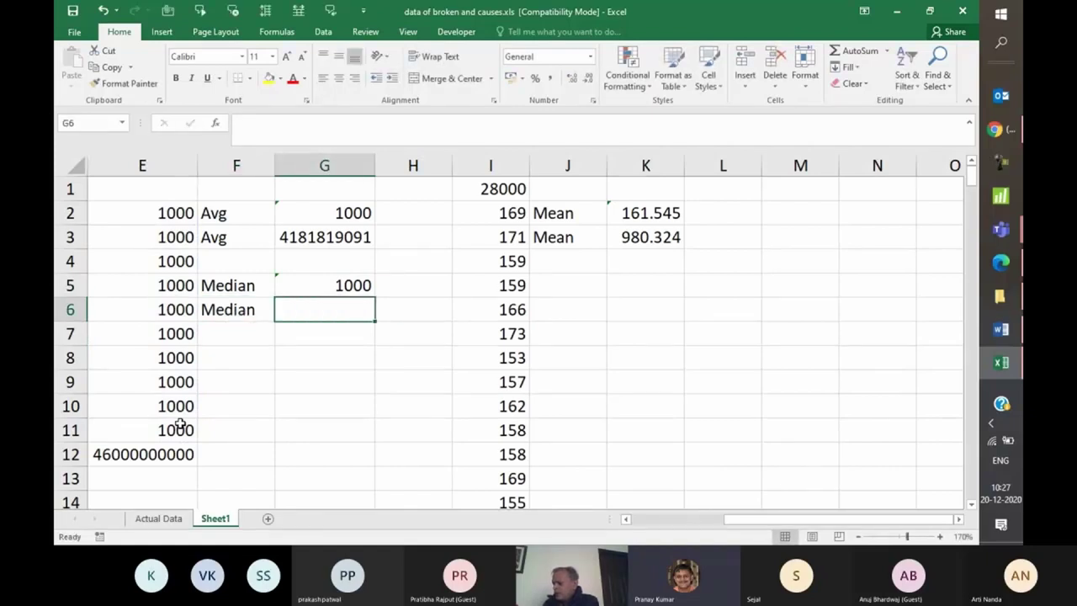
{"action": "type", "text": "=median"}
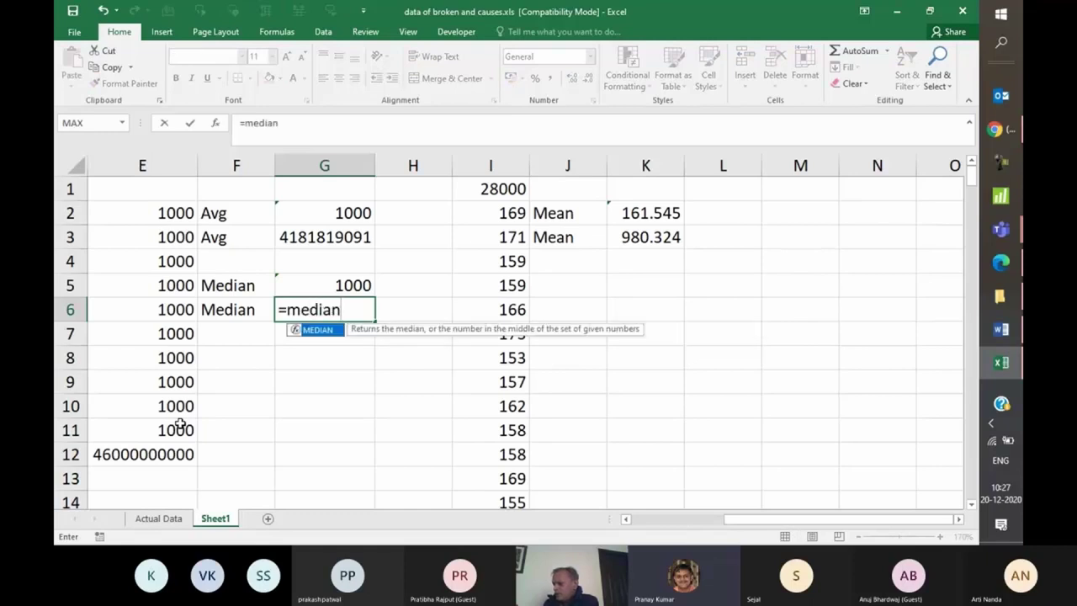
{"action": "type", "text": "("}
{"action": "left_click_drag", "start_coordinate": [163, 214], "coordinate": [164, 452]}
{"action": "key", "text": "Return"}
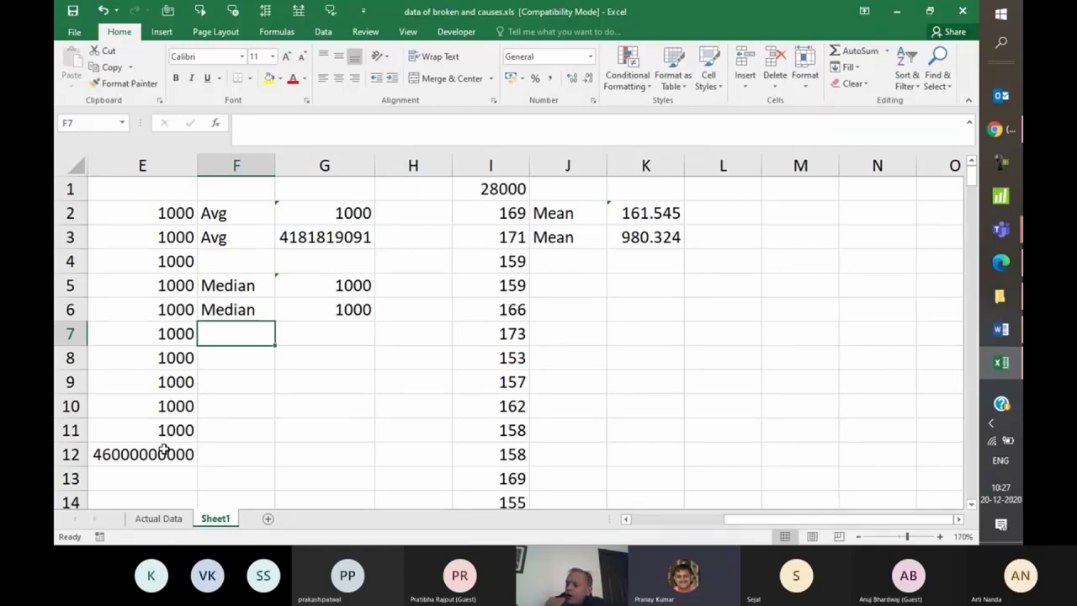
{"action": "left_click", "coordinate": [356, 282]}
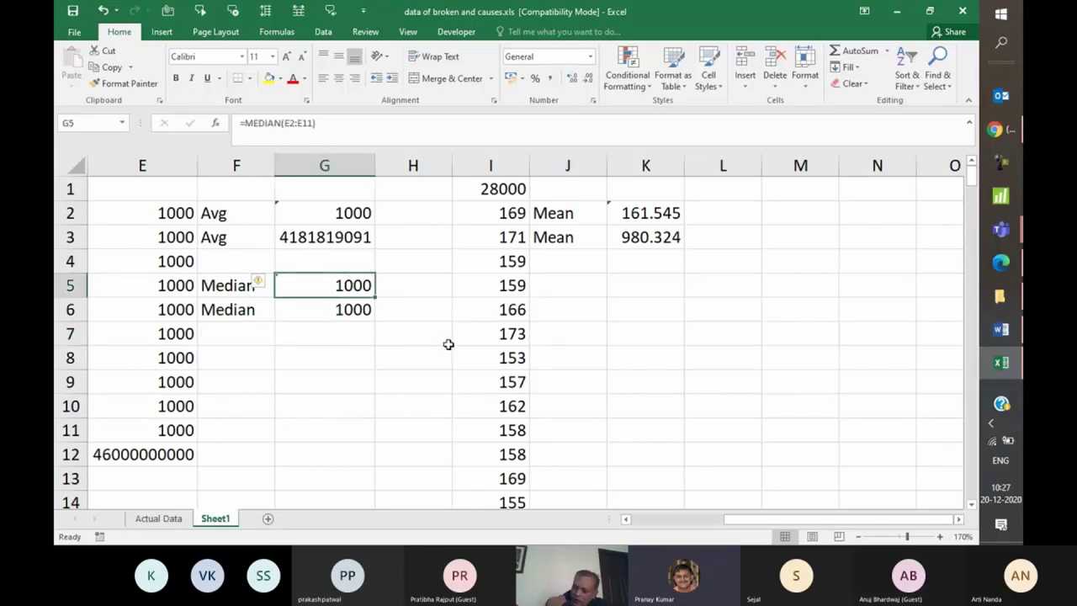
{"action": "left_click", "coordinate": [339, 309]}
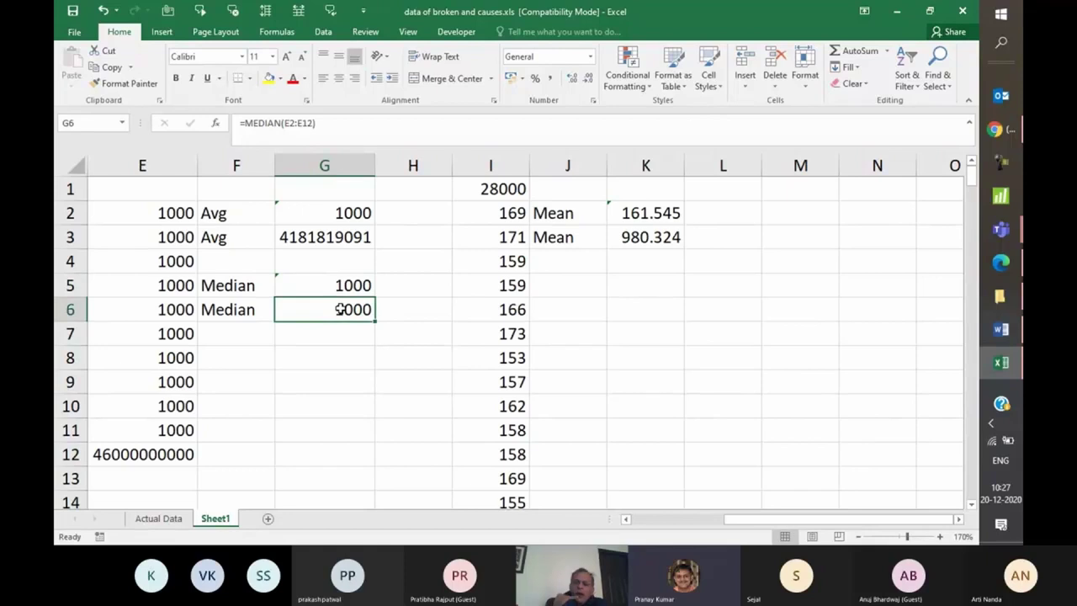
Step: Enter the label Mean in J5 and calculate the average of I2:I34 in K5 with the AVERAGE function
{"action": "left_click", "coordinate": [560, 285]}
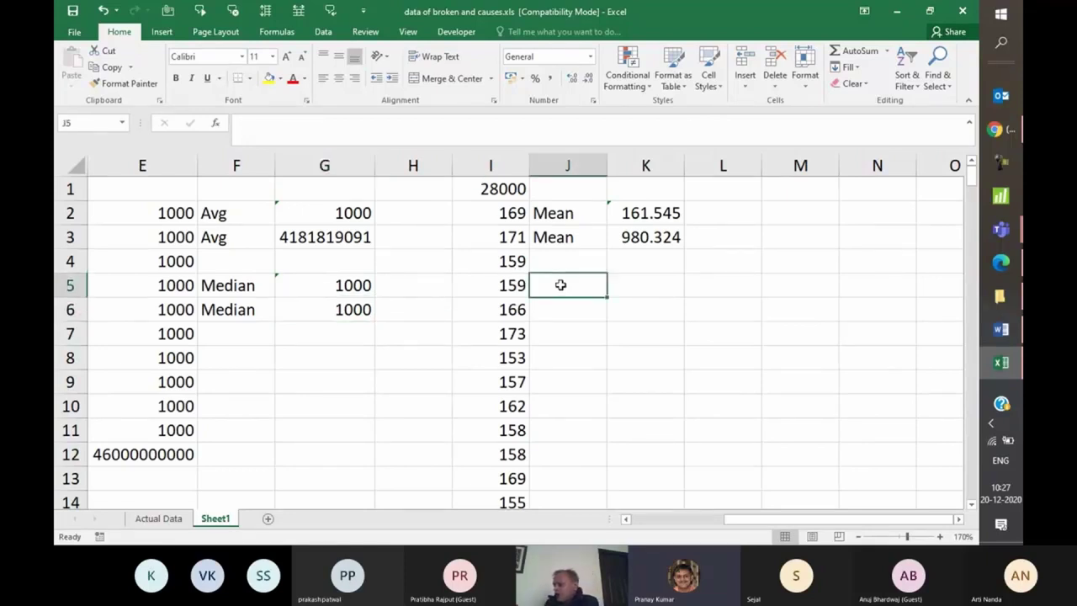
{"action": "type", "text": "Mean"}
{"action": "key", "text": "Tab"}
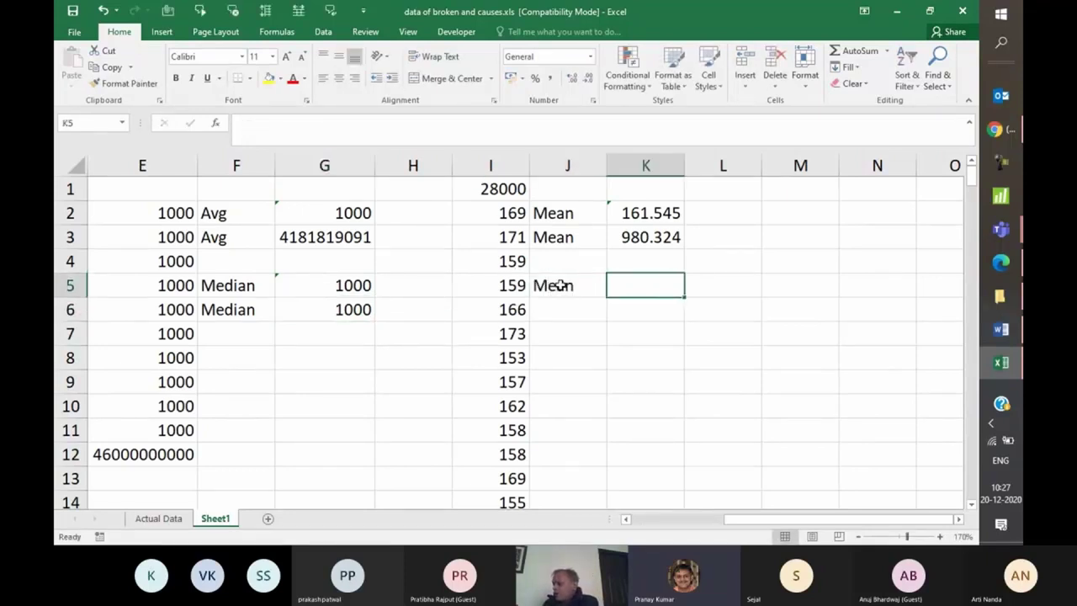
{"action": "type", "text": "=avera"}
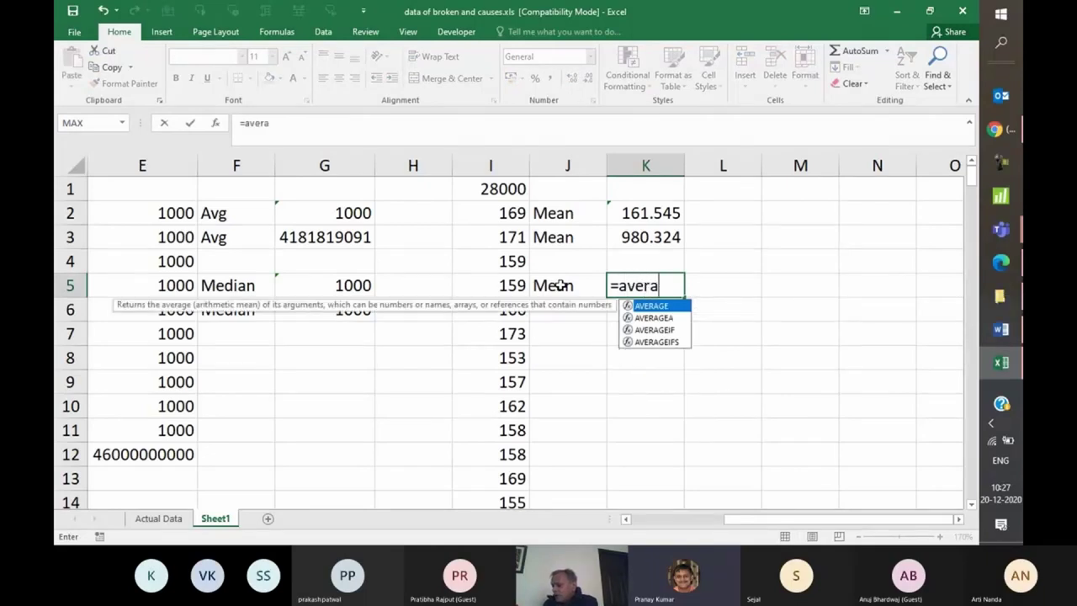
{"action": "type", "text": "ge("}
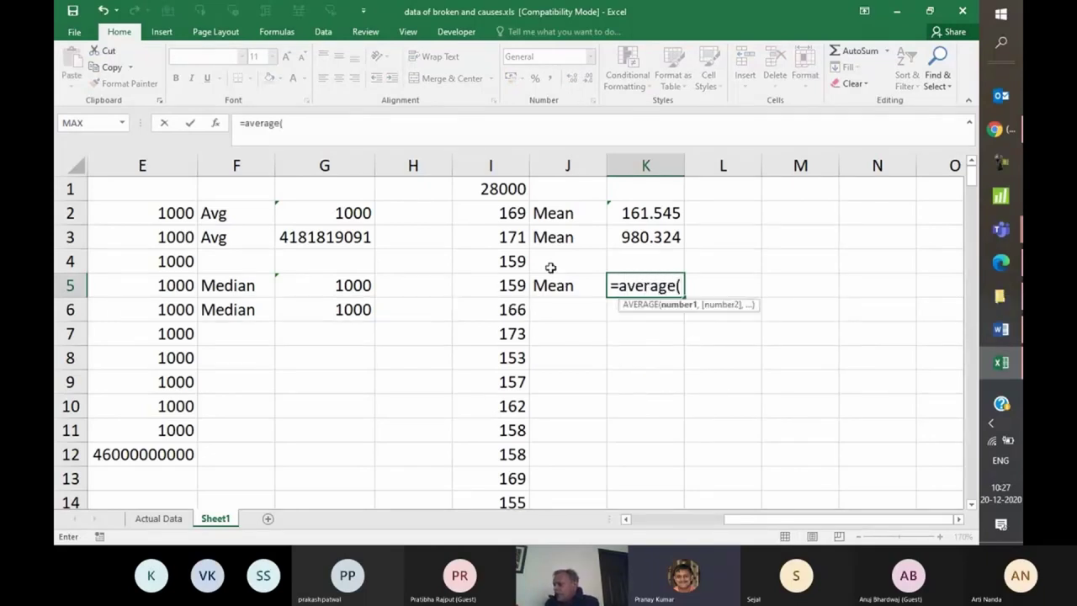
{"action": "left_click_drag", "start_coordinate": [523, 209], "coordinate": [518, 538]}
{"action": "key", "text": "Return"}
Step: Replace the label in J5 with Median and the formula in K5 with the MEDIAN of I2:I34
{"action": "left_click", "coordinate": [562, 286]}
{"action": "type", "text": "M"}
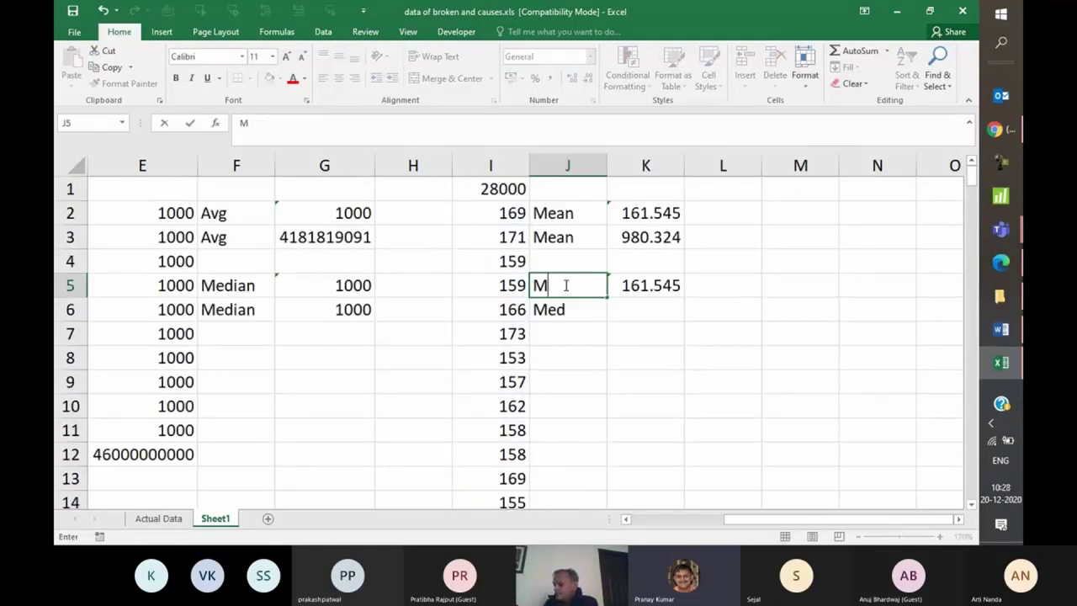
{"action": "type", "text": "edian"}
{"action": "key", "text": "Tab"}
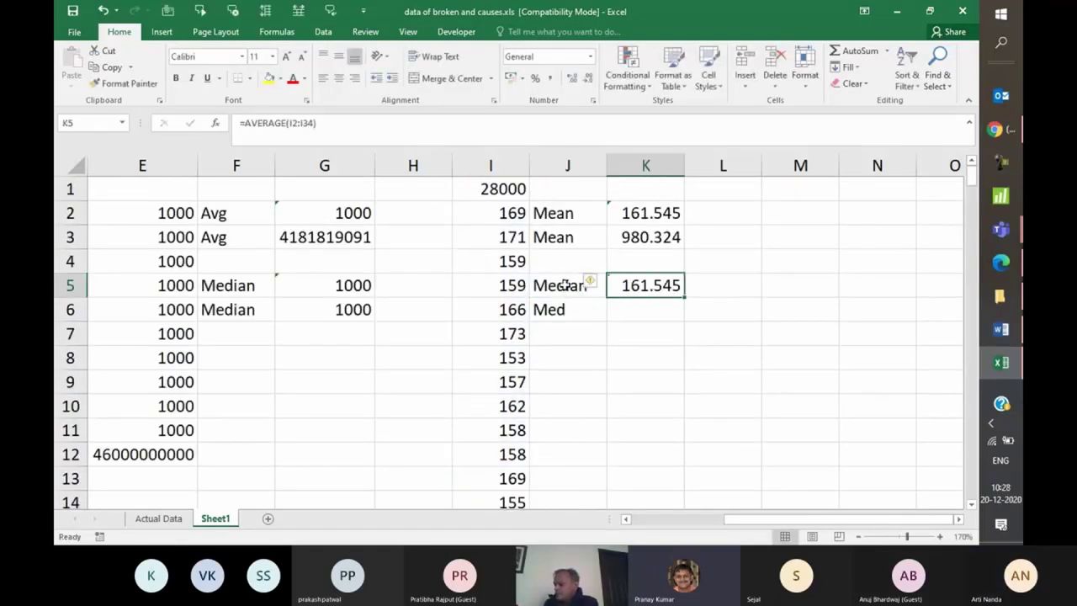
{"action": "type", "text": "=median"}
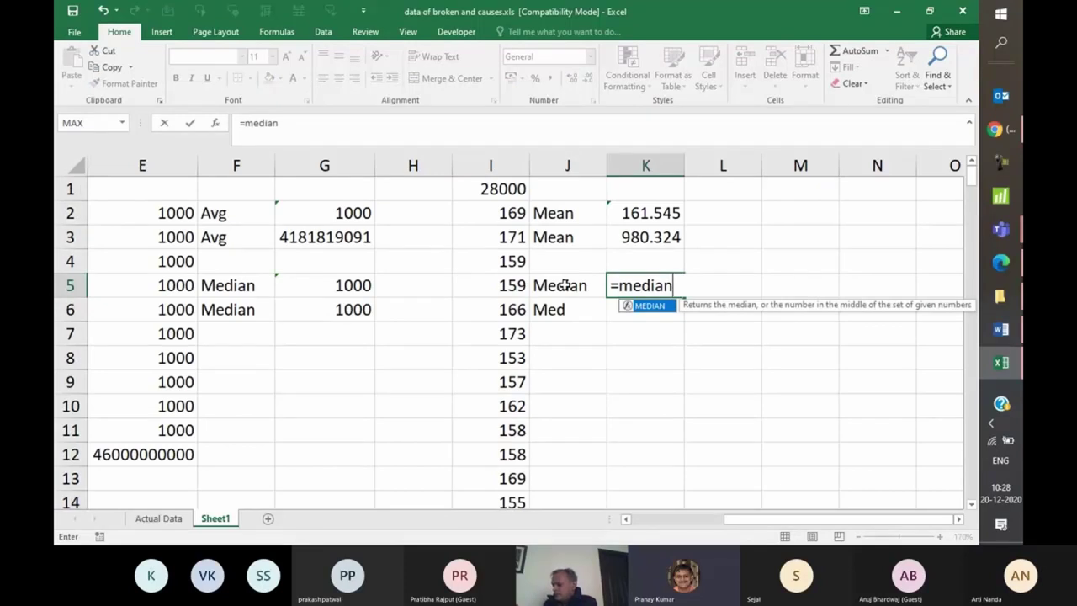
{"action": "type", "text": "("}
{"action": "key", "text": "BackSpace"}
{"action": "type", "text": "("}
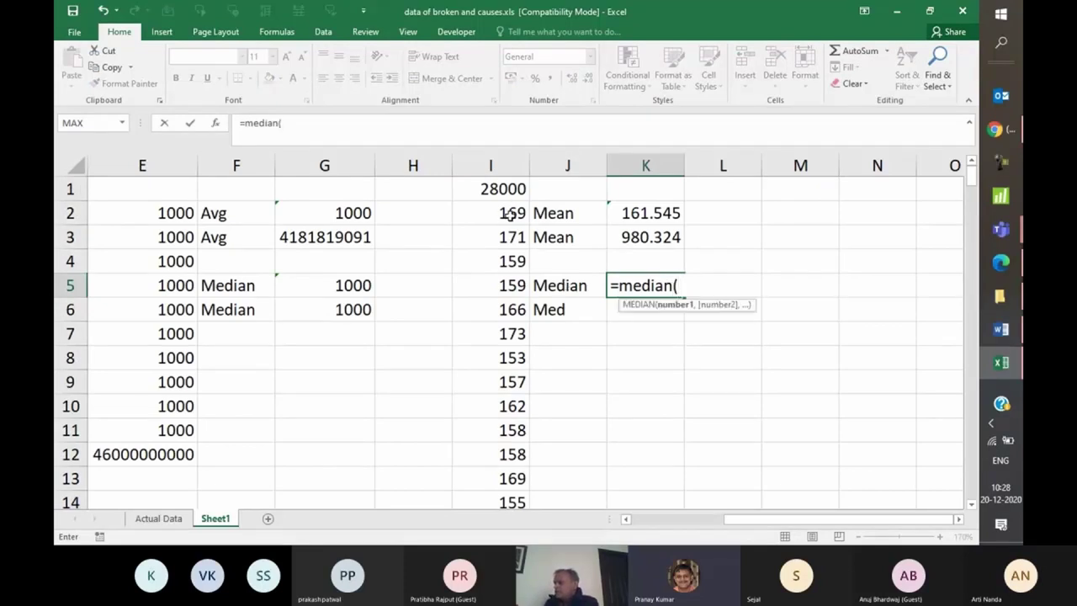
{"action": "left_click_drag", "start_coordinate": [511, 216], "coordinate": [521, 461]}
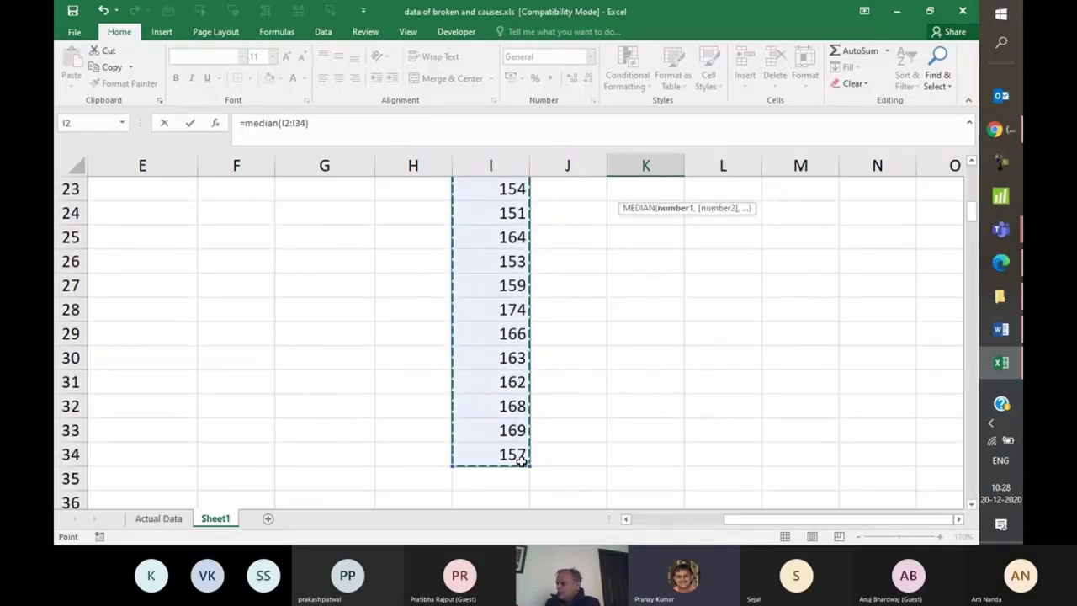
{"action": "key", "text": "Return"}
{"action": "key", "text": "Up"}
{"action": "key", "text": "Up"}
{"action": "key", "text": "Up"}
{"action": "key", "text": "Up"}
{"action": "key", "text": "Down"}
{"action": "key", "text": "Down"}
{"action": "key", "text": "Down"}
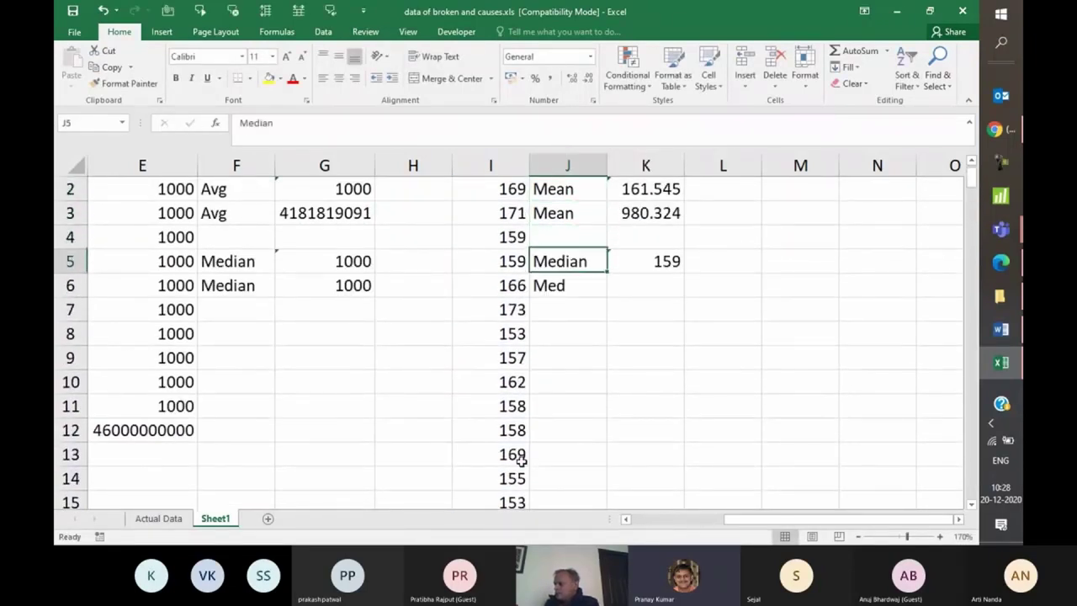
{"action": "key", "text": "Down"}
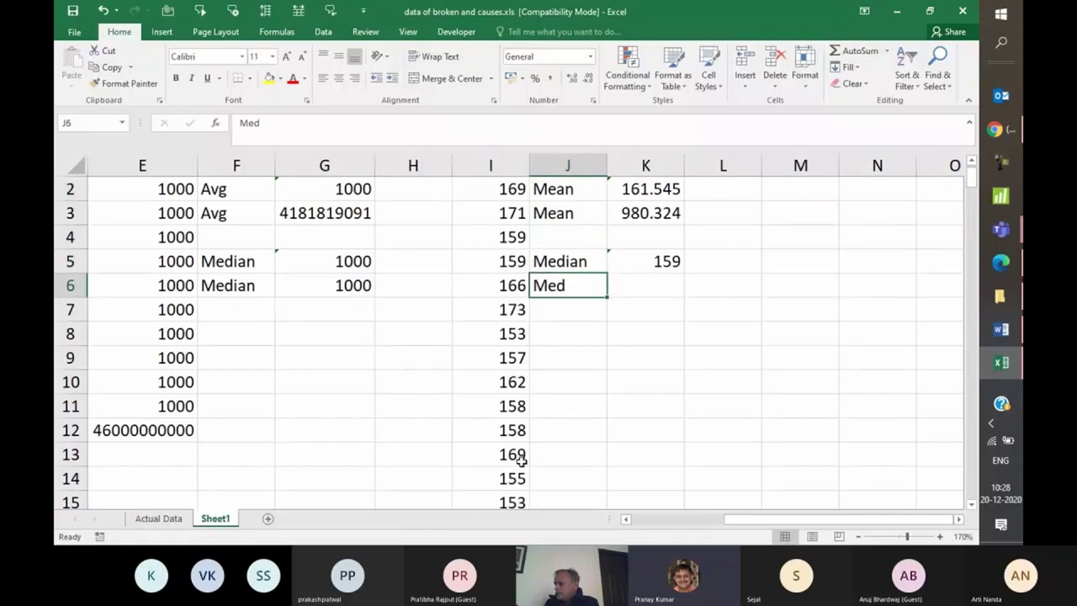
Step: Complete the label Median in J6, calculate the median of the whole column I in K6 with the MEDIAN function, and check that formula
{"action": "left_click", "coordinate": [284, 127]}
{"action": "type", "text": "ian"}
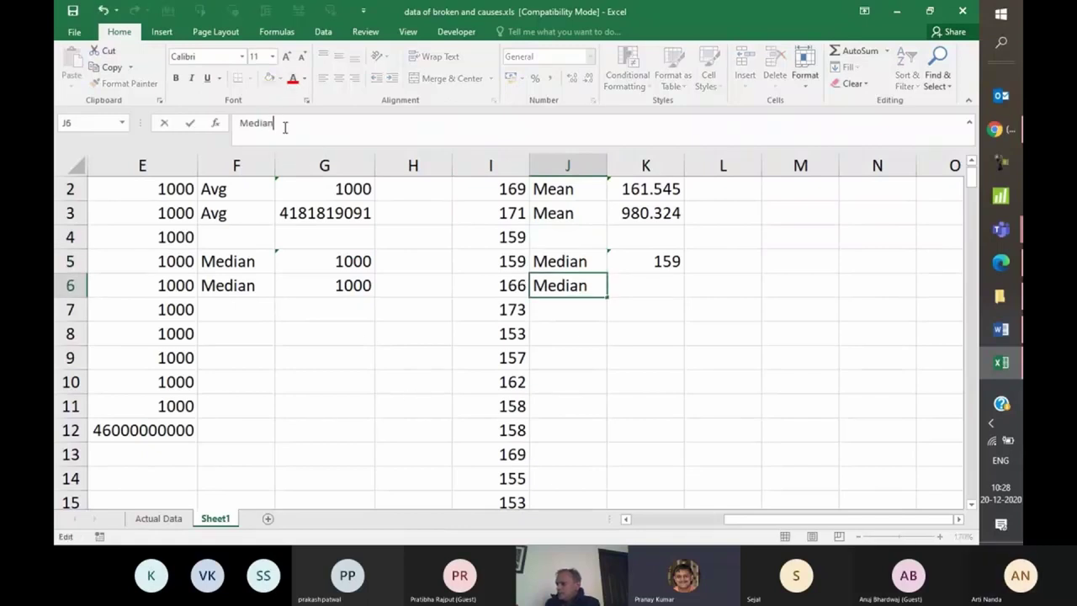
{"action": "key", "text": "Tab"}
{"action": "type", "text": "="}
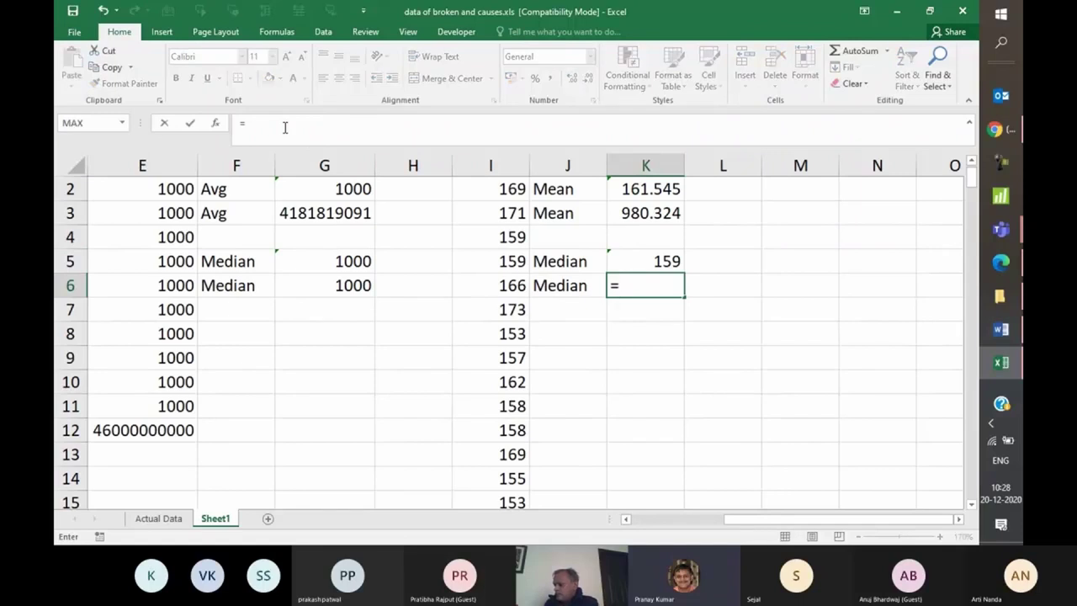
{"action": "type", "text": "median("}
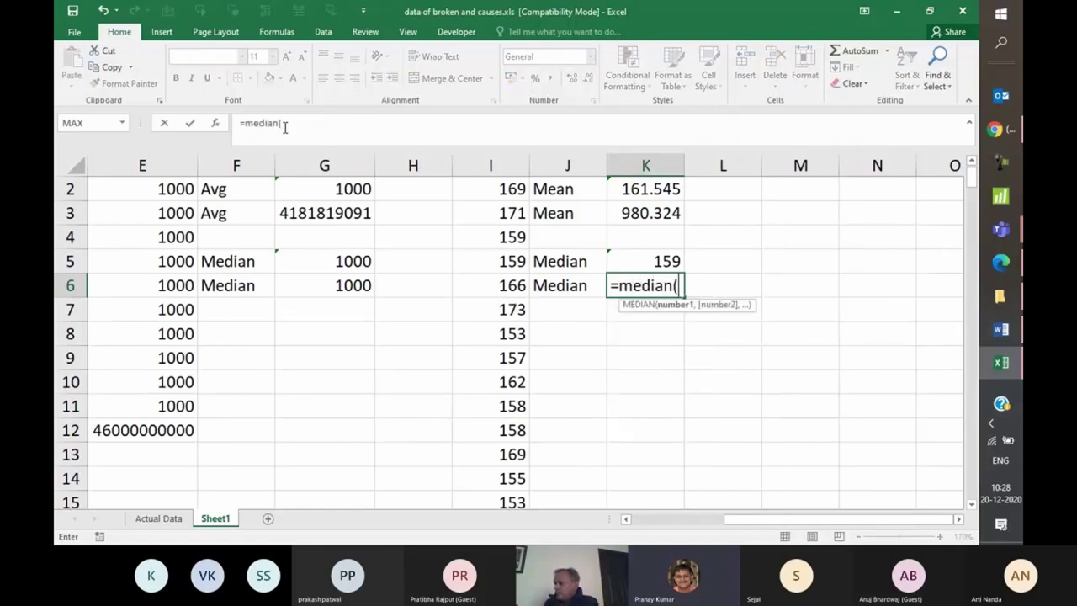
{"action": "left_click", "coordinate": [488, 165]}
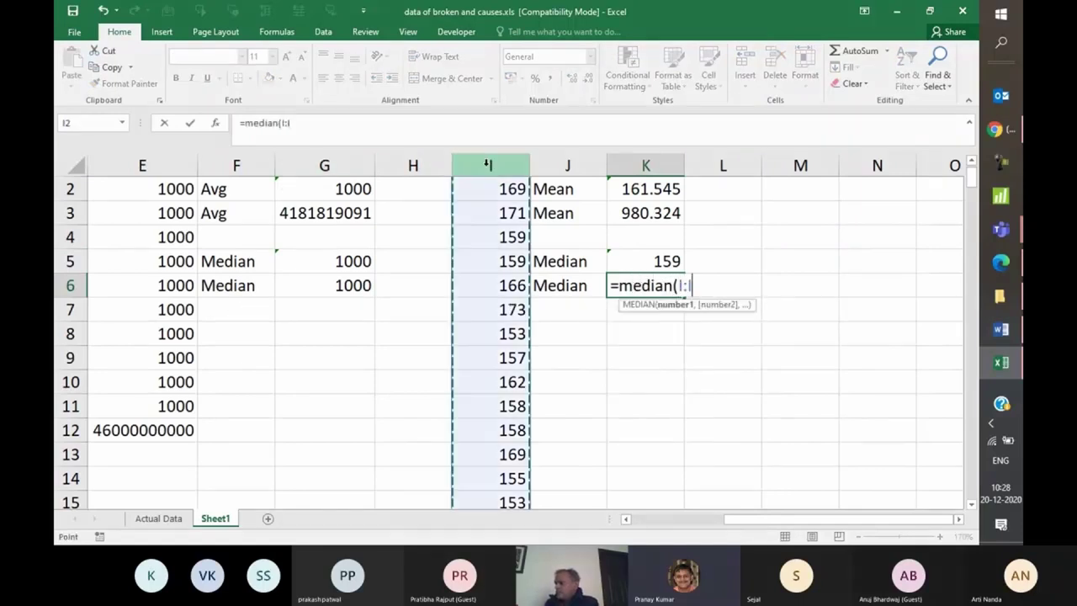
{"action": "key", "text": "Return"}
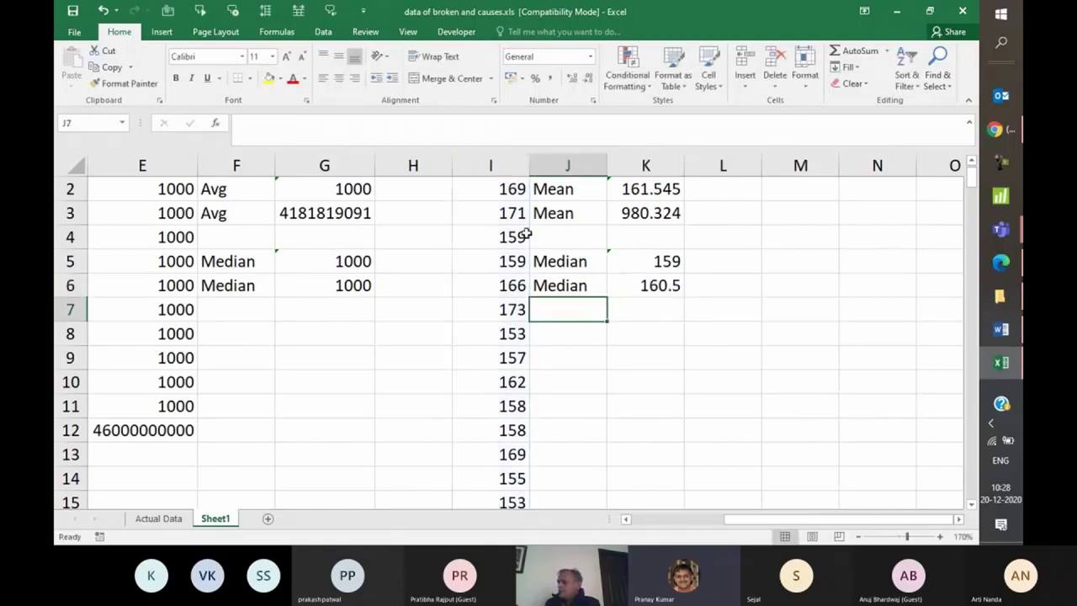
{"action": "left_click", "coordinate": [566, 285]}
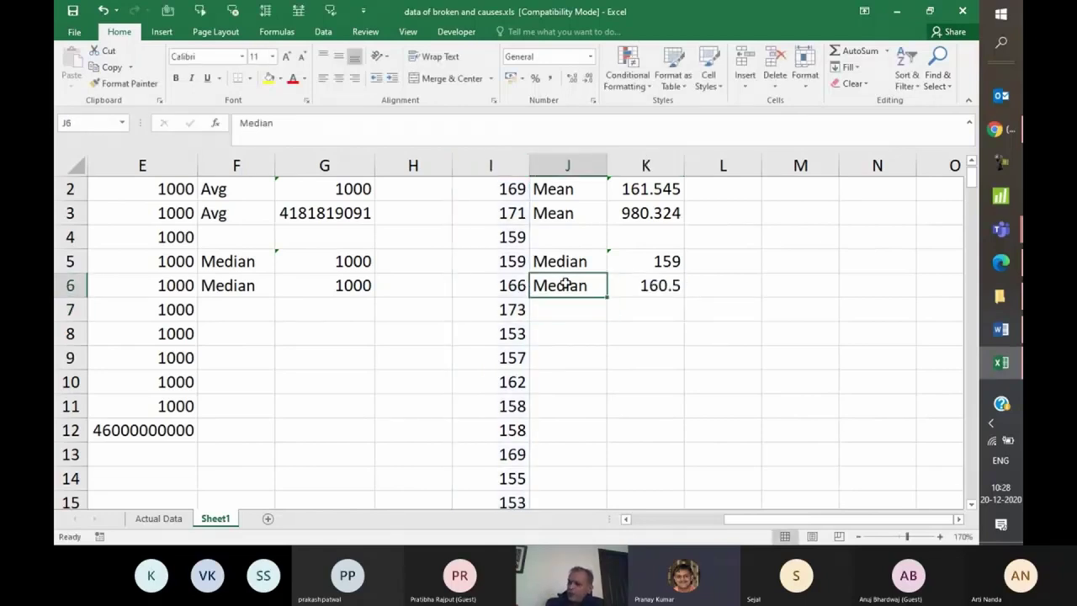
{"action": "left_click", "coordinate": [644, 280]}
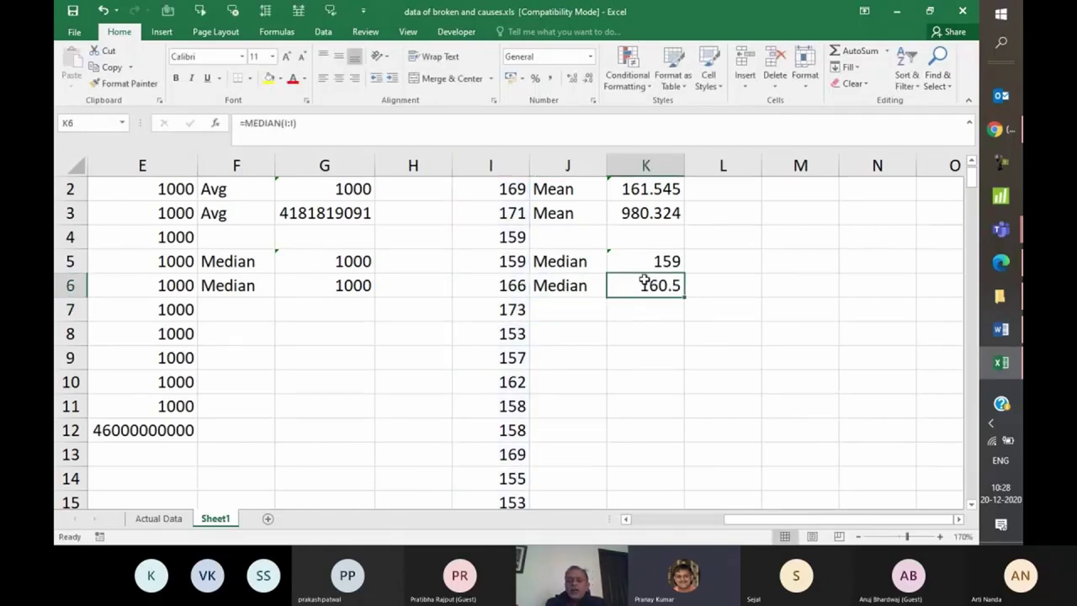
{"action": "left_click", "coordinate": [733, 290]}
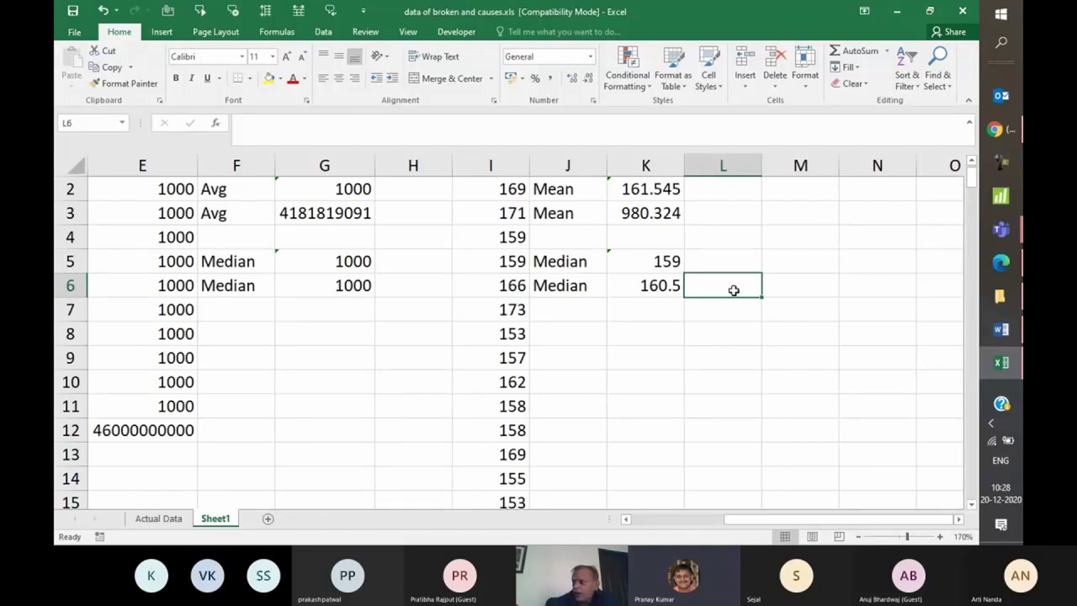
{"action": "left_click", "coordinate": [690, 213]}
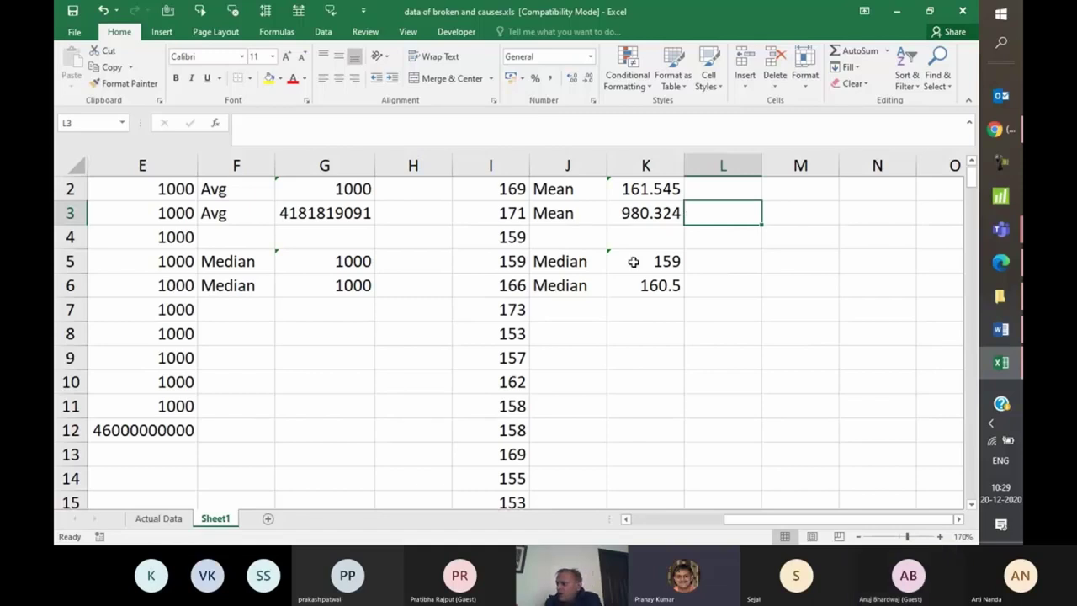
Step: Sort the values in I1:I34 from smallest to largest, expanding the selection to the adjacent data
{"action": "scroll", "coordinate": [491, 220], "scroll_direction": "up", "scroll_amount": 1}
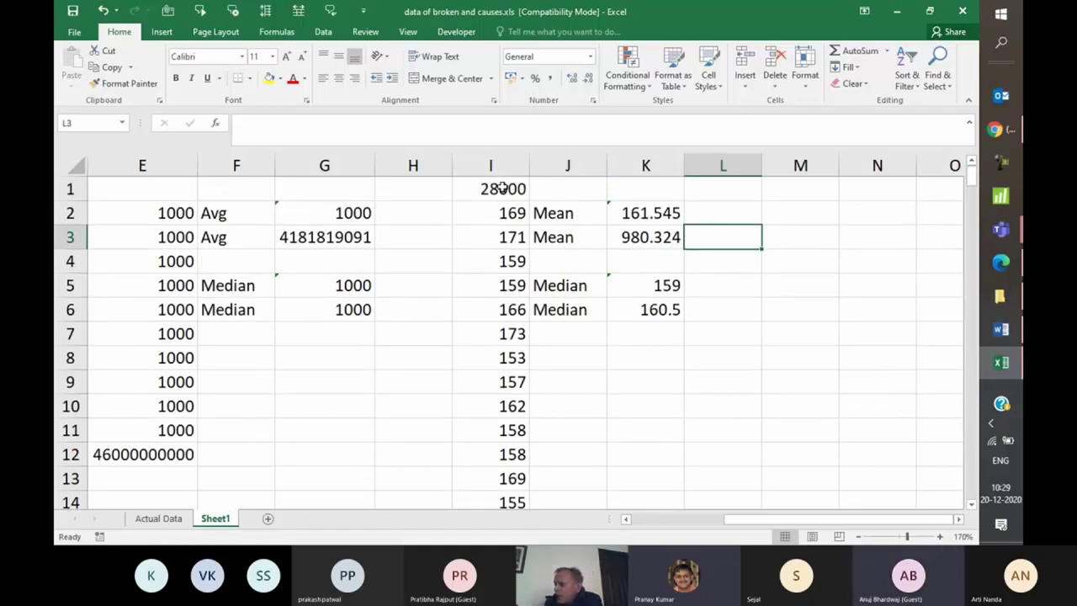
{"action": "left_click_drag", "start_coordinate": [500, 186], "coordinate": [515, 457]}
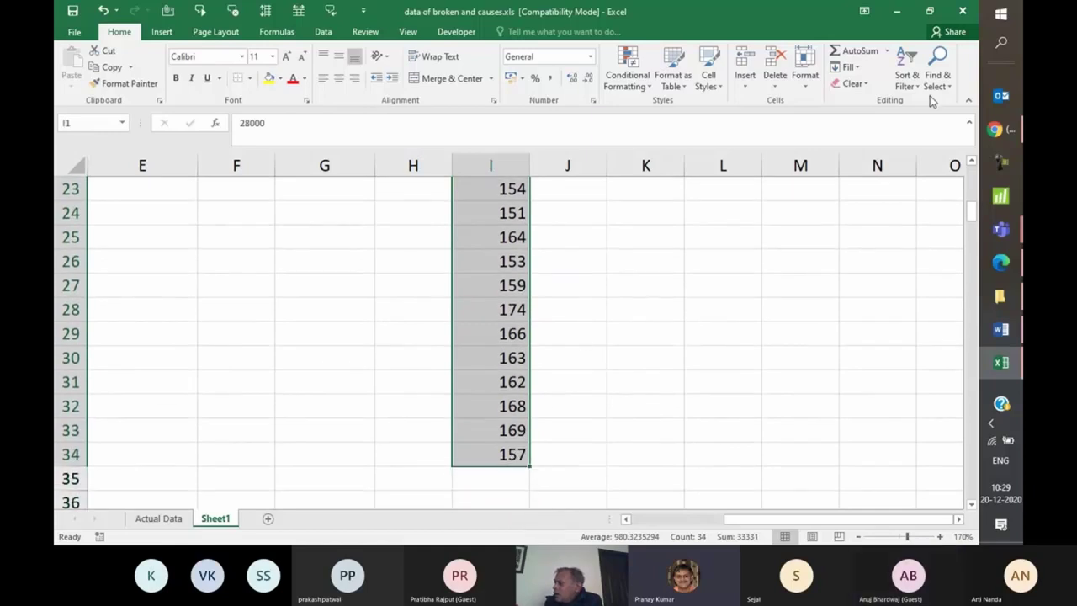
{"action": "left_click", "coordinate": [910, 69]}
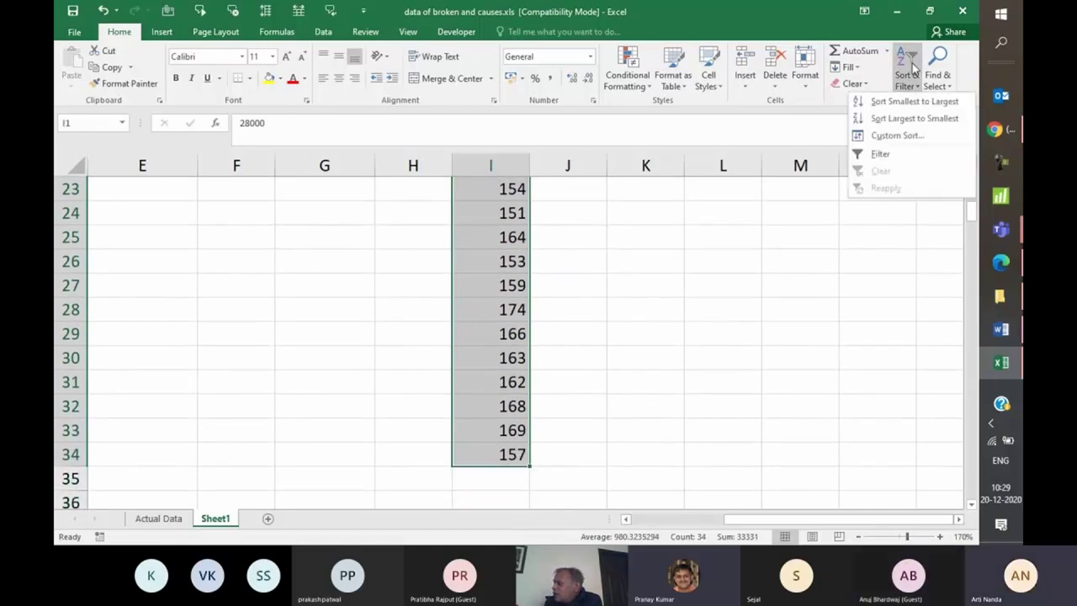
{"action": "left_click", "coordinate": [900, 105]}
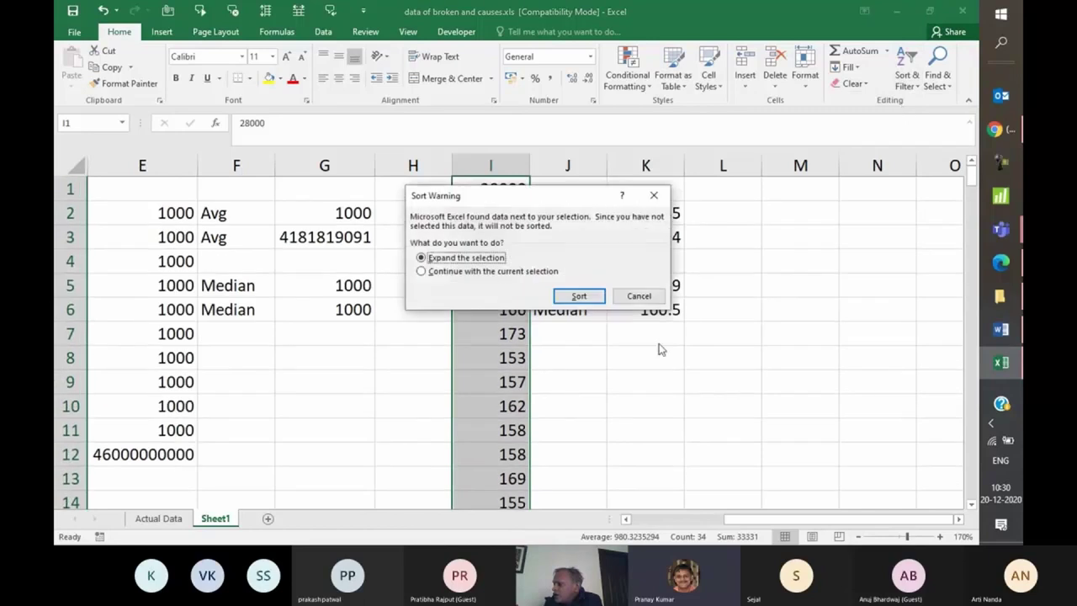
{"action": "left_click", "coordinate": [581, 296]}
{"action": "left_click", "coordinate": [617, 324]}
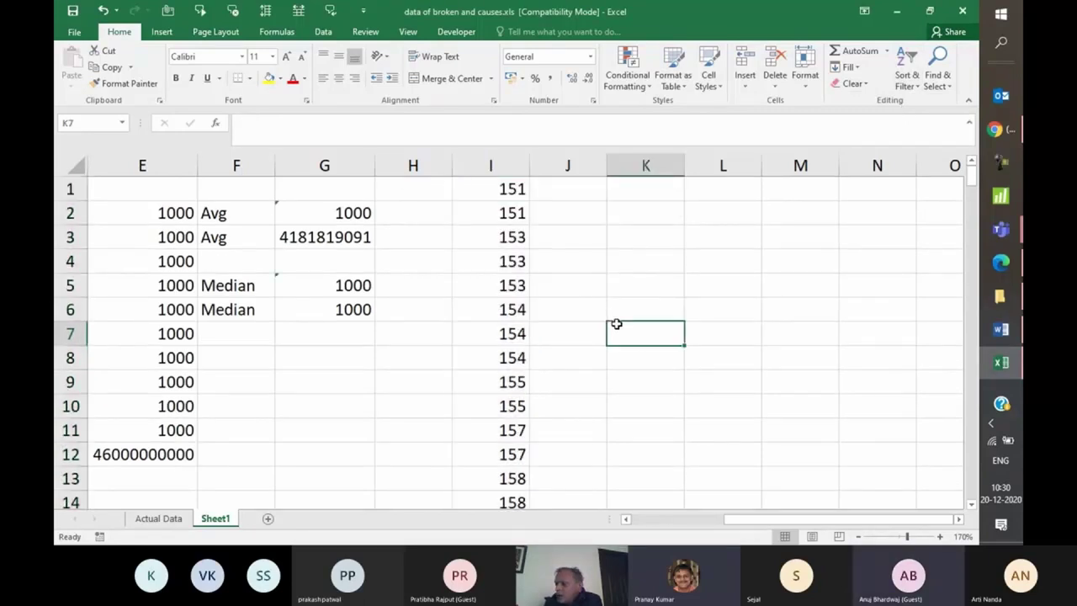
Step: Review the sorted values in I1:I34 from first to last, and undo the sort
{"action": "left_click", "coordinate": [507, 265]}
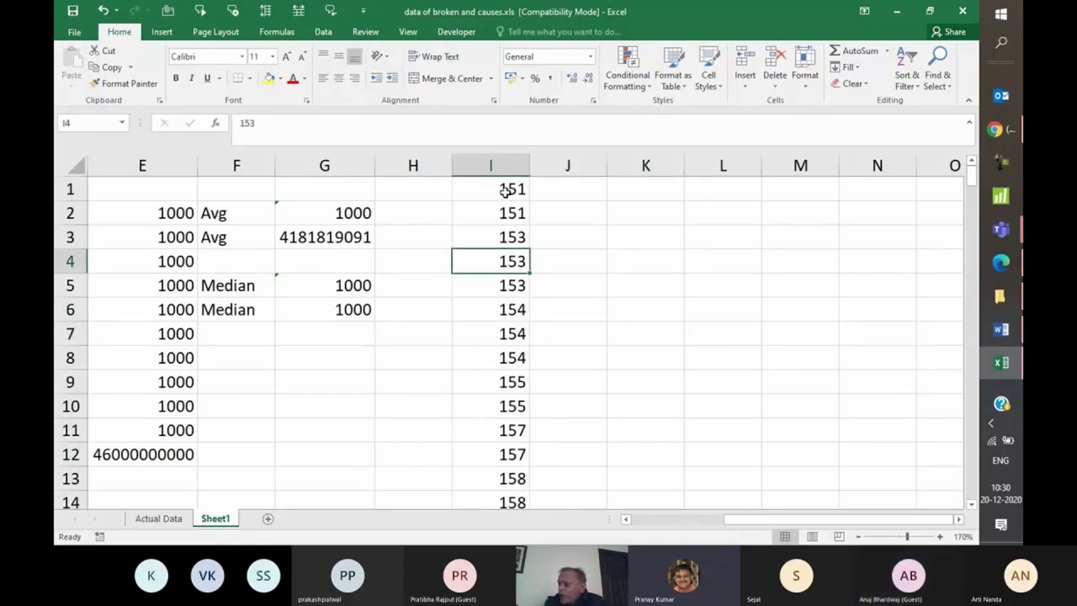
{"action": "left_click_drag", "start_coordinate": [508, 190], "coordinate": [503, 454]}
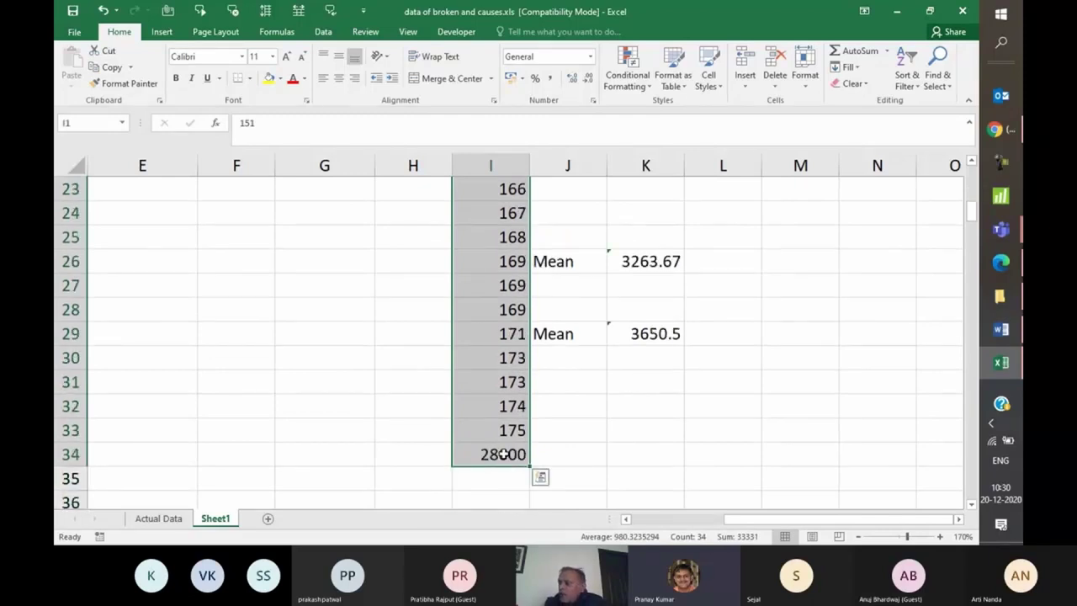
{"action": "scroll", "coordinate": [502, 454], "scroll_direction": "up", "scroll_amount": 2}
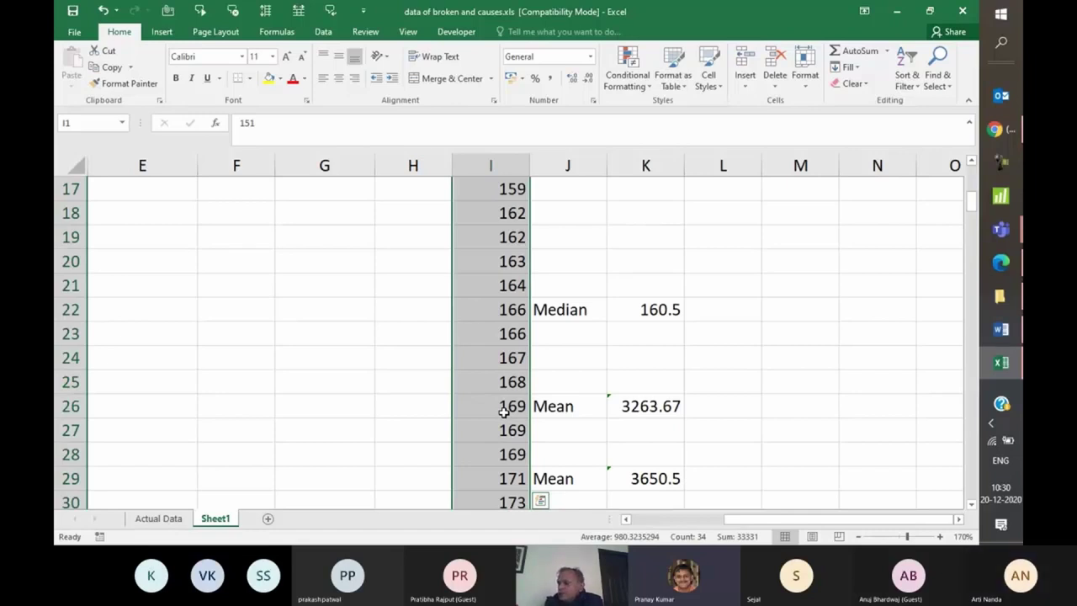
{"action": "scroll", "coordinate": [503, 409], "scroll_direction": "up", "scroll_amount": 5}
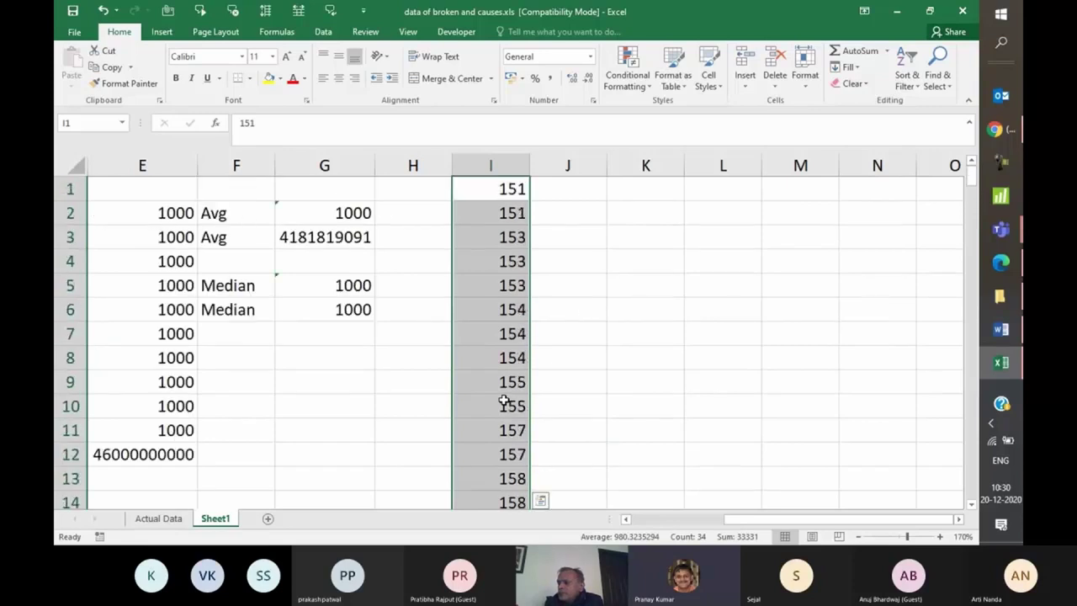
{"action": "left_click", "coordinate": [567, 326]}
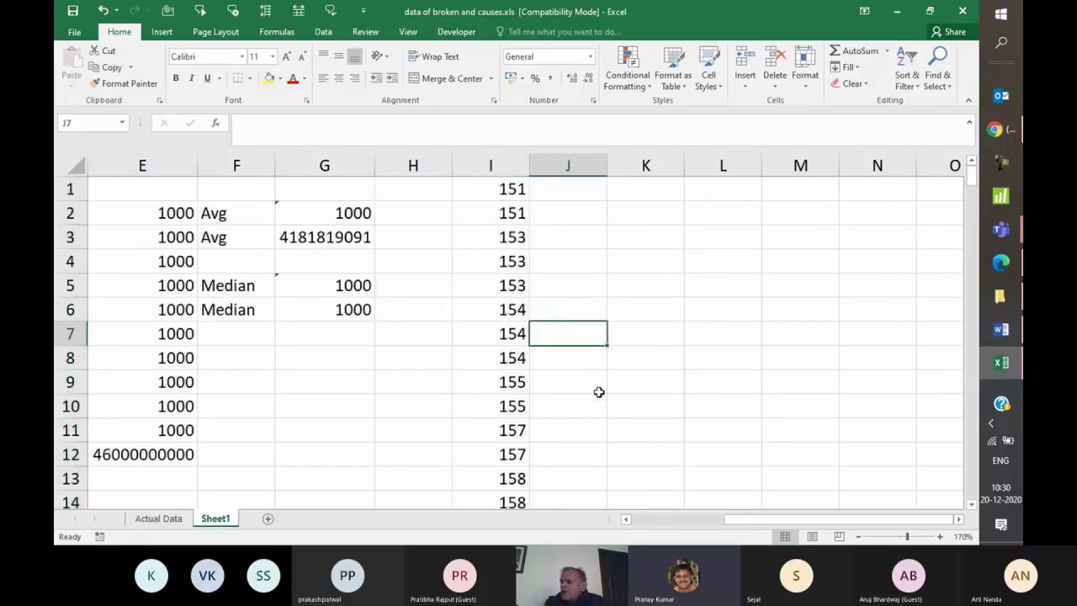
{"action": "scroll", "coordinate": [598, 392], "scroll_direction": "down", "scroll_amount": 1}
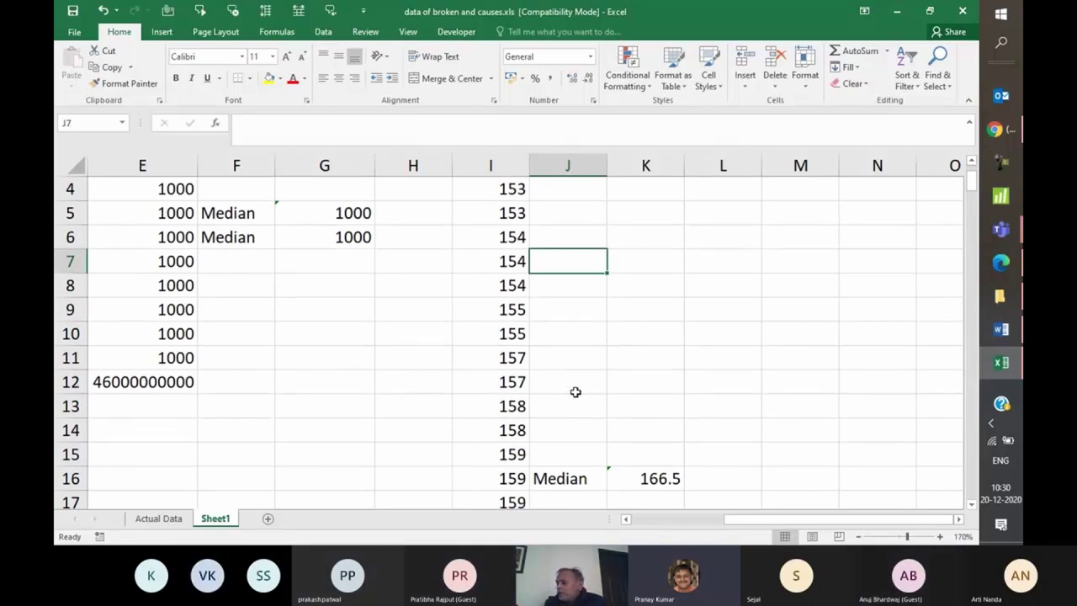
{"action": "key", "text": "ctrl+z"}
{"action": "left_click", "coordinate": [604, 381]}
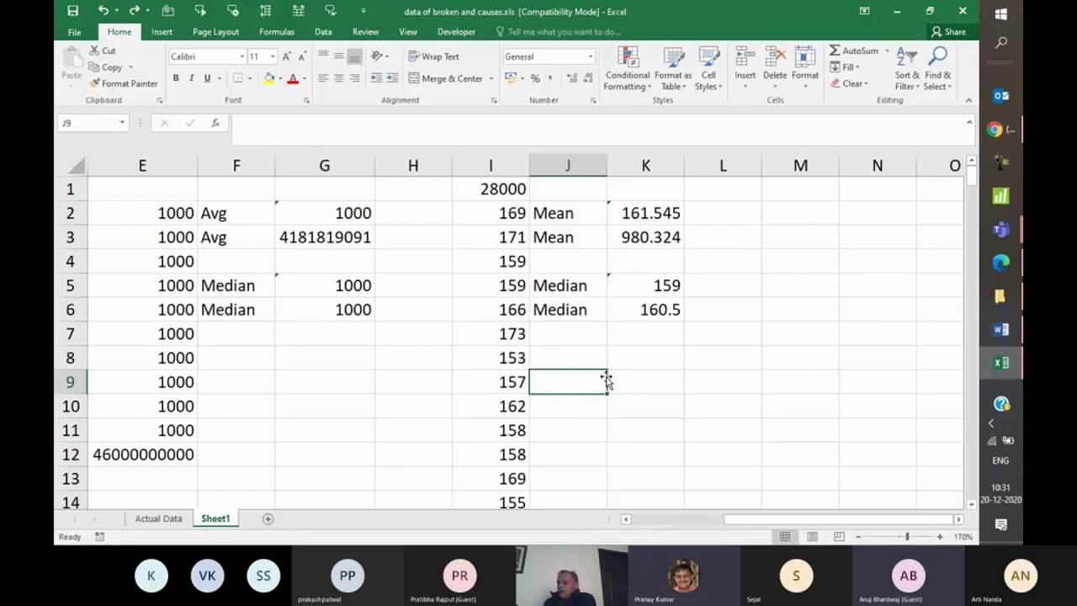
Step: Switch to the Word document Basic Stats Session.docx and go past the Median notes to the Mode section
{"action": "key", "text": "alt+Tab"}
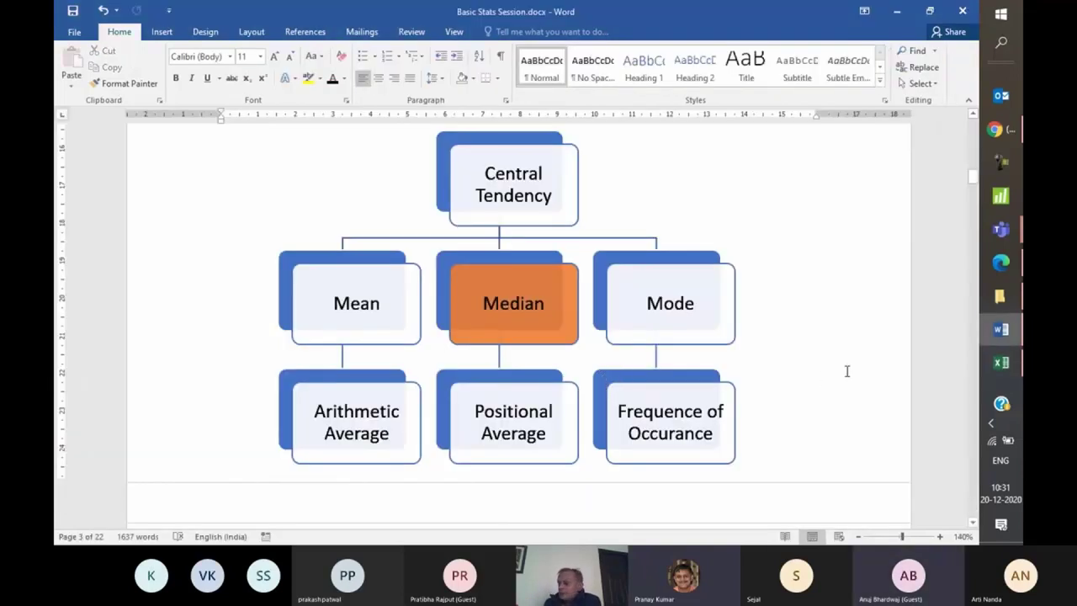
{"action": "scroll", "coordinate": [861, 369], "scroll_direction": "down", "scroll_amount": 20}
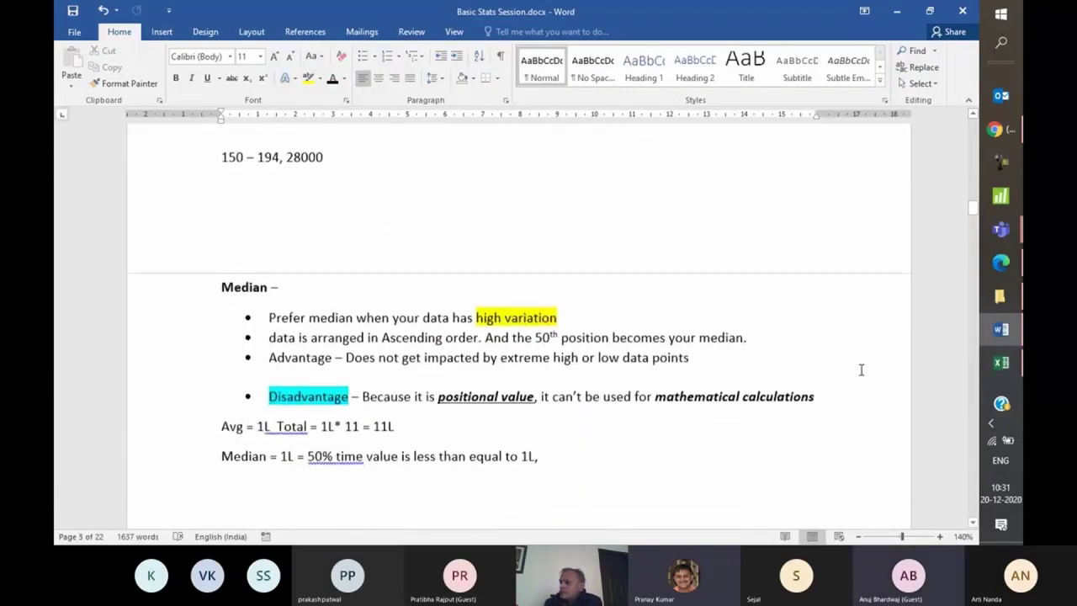
{"action": "scroll", "coordinate": [843, 385], "scroll_direction": "down", "scroll_amount": 4}
{"action": "scroll", "coordinate": [842, 385], "scroll_direction": "down", "scroll_amount": 3}
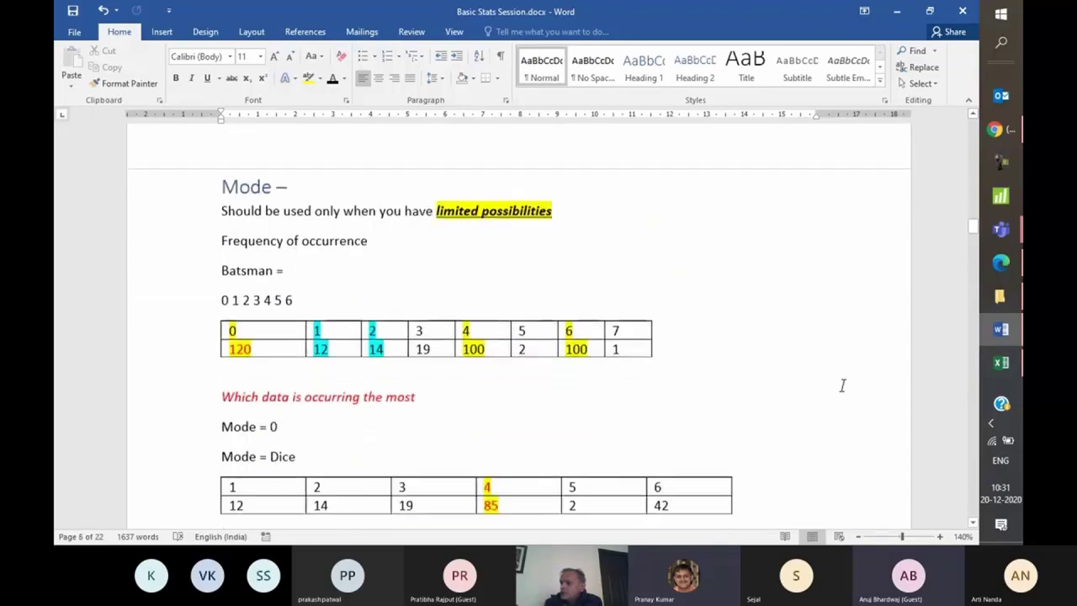
{"action": "scroll", "coordinate": [843, 385], "scroll_direction": "up", "scroll_amount": 1}
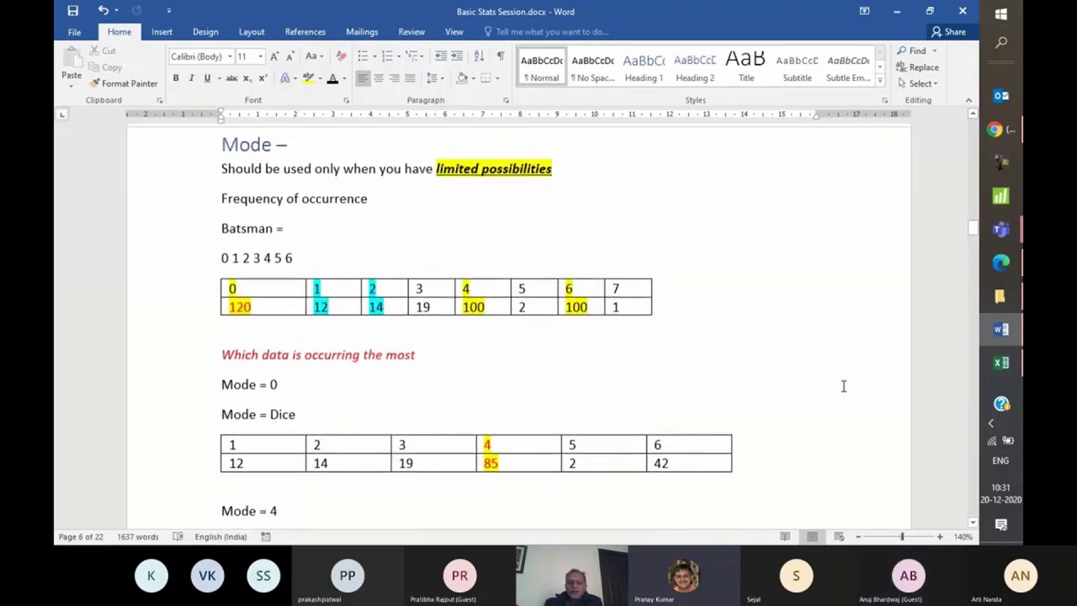
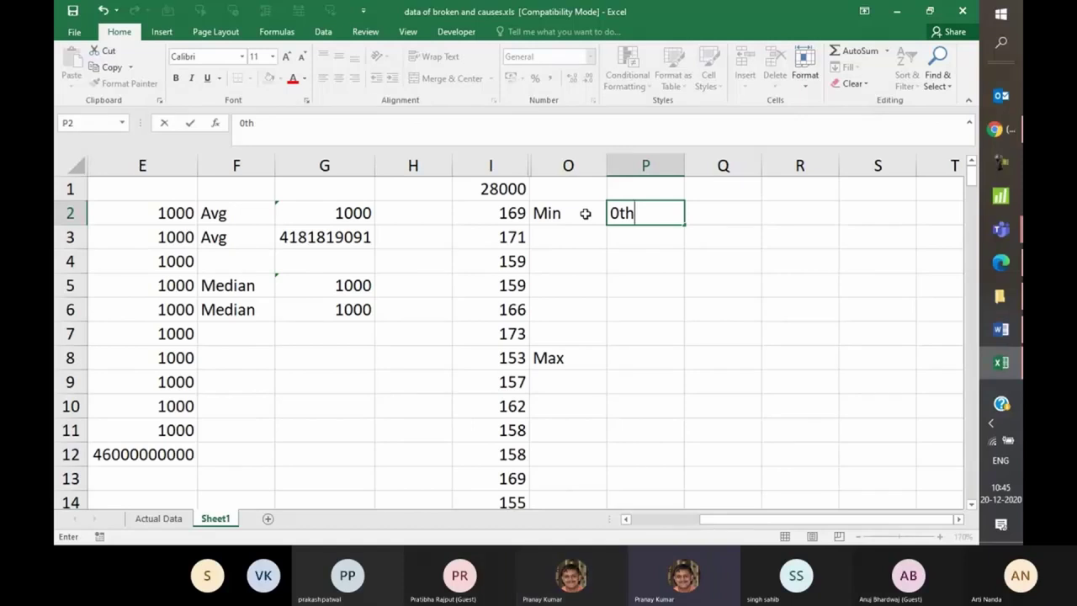
Step: Complete the label 0th Position in P2 and calculate the minimum of column I in Q2 with the MIN function
{"action": "type", "text": "Position"}
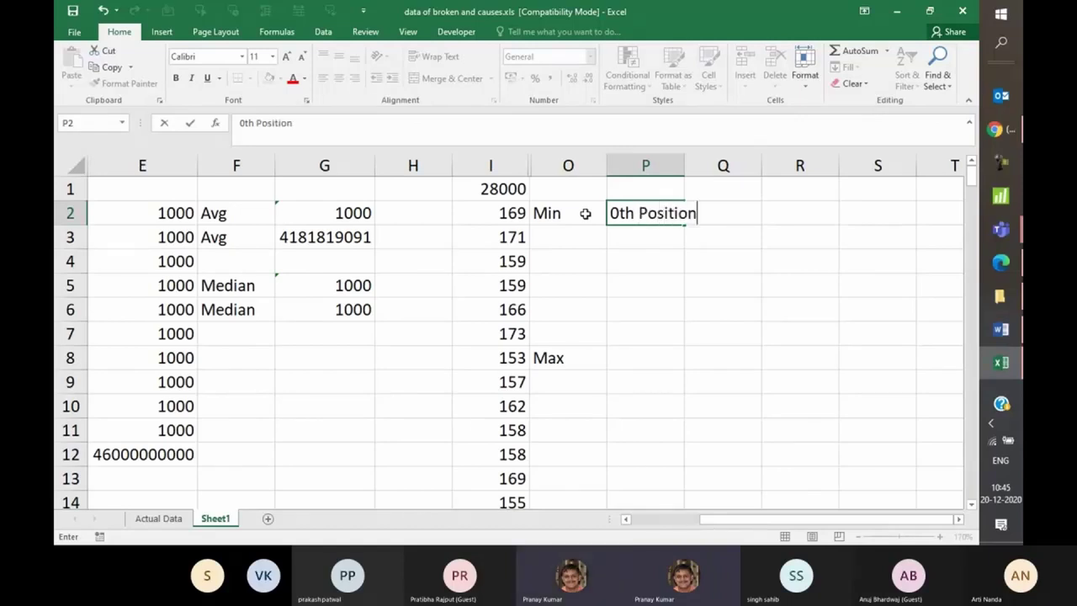
{"action": "key", "text": "ctrl+Return"}
{"action": "key", "text": "Return"}
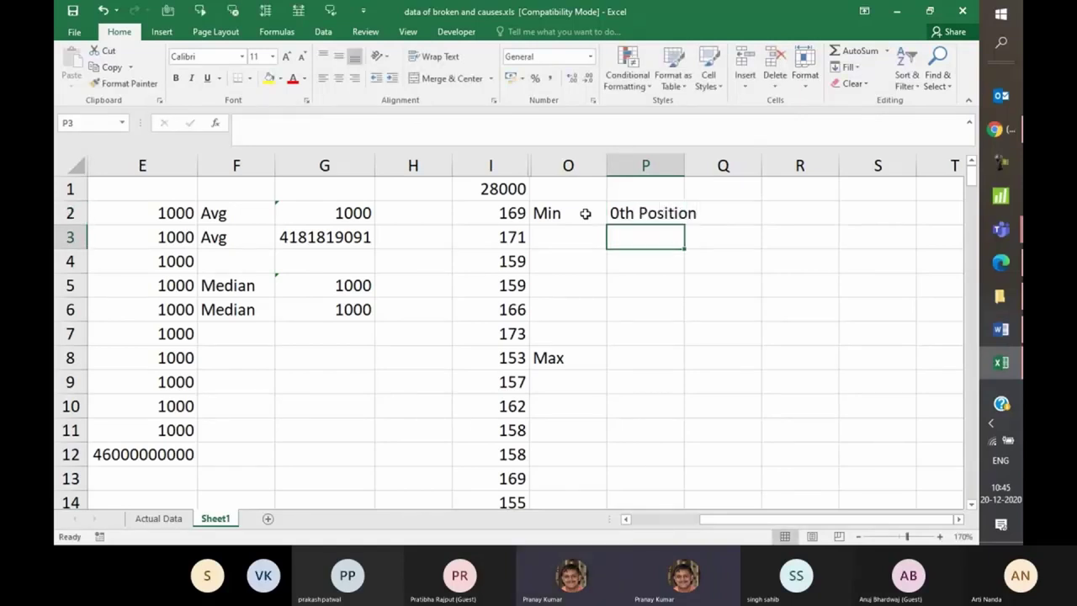
{"action": "left_click", "coordinate": [708, 214]}
{"action": "type", "text": "=min"}
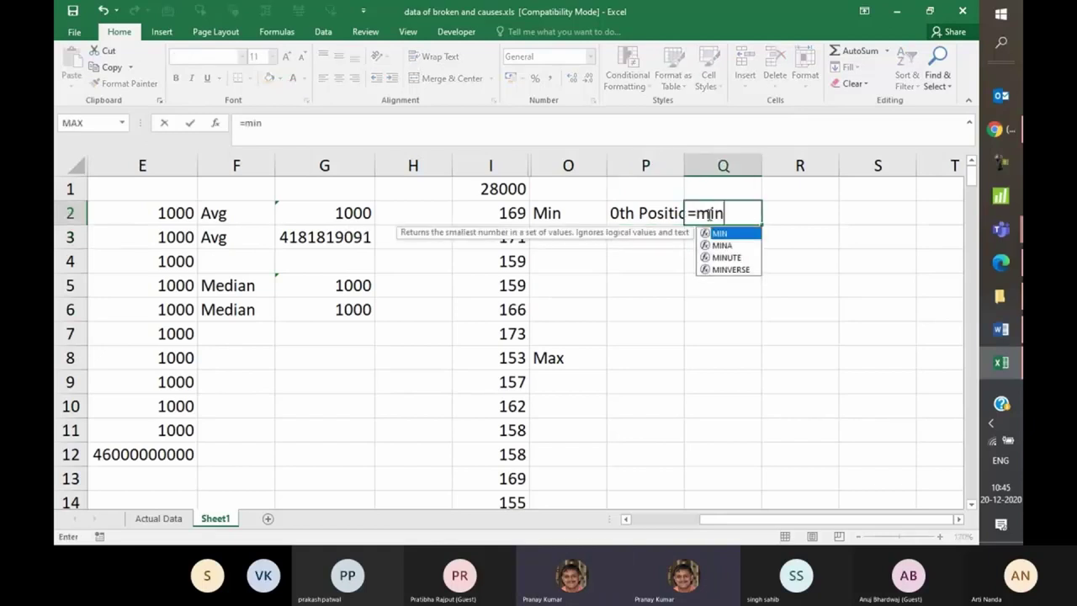
{"action": "type", "text": "("}
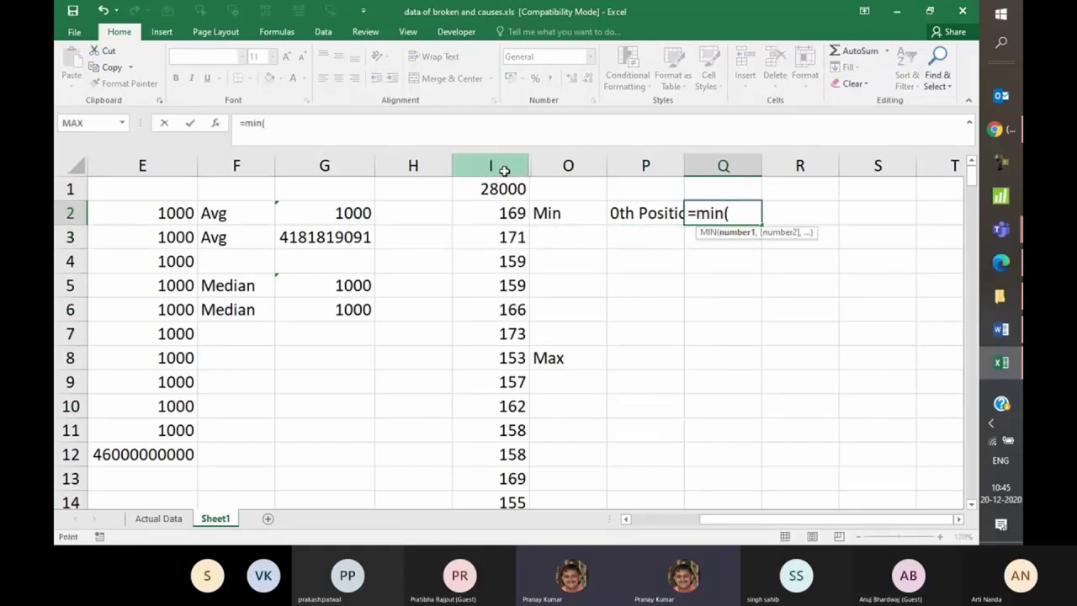
{"action": "left_click", "coordinate": [503, 167]}
{"action": "type", "text": ")"}
{"action": "key", "text": "Return"}
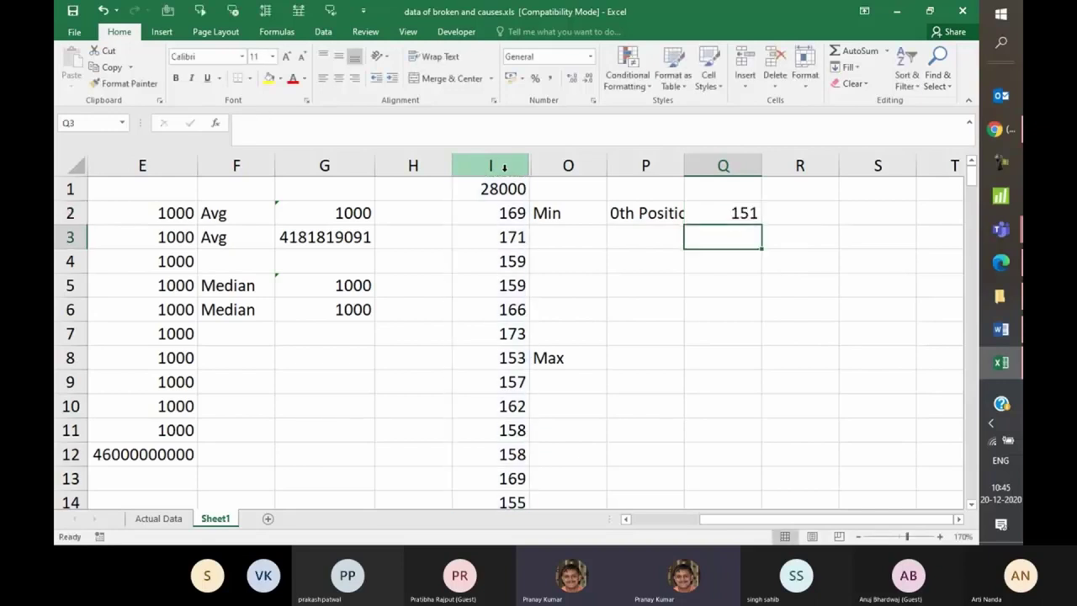
{"action": "left_click", "coordinate": [587, 240]}
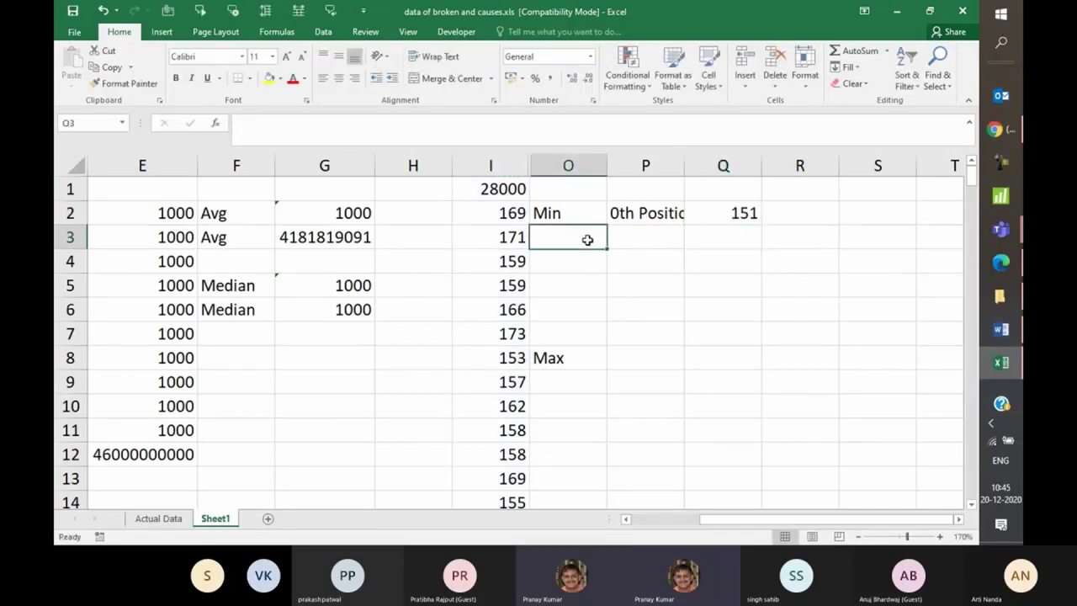
Step: Calculate the maximum of column I in Q8 with the MAX function
{"action": "left_click", "coordinate": [703, 358]}
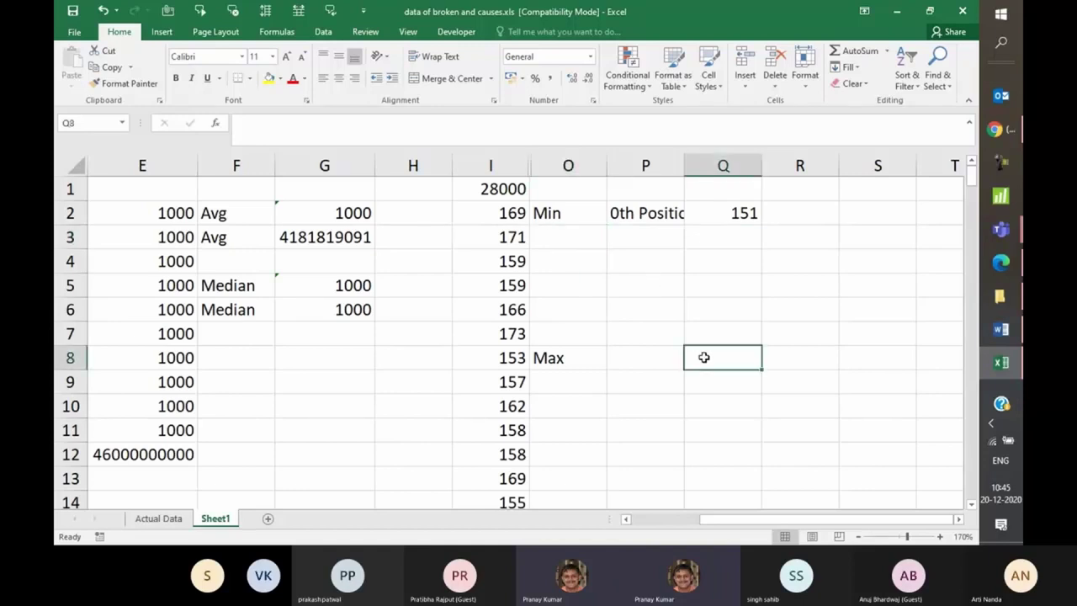
{"action": "type", "text": "="}
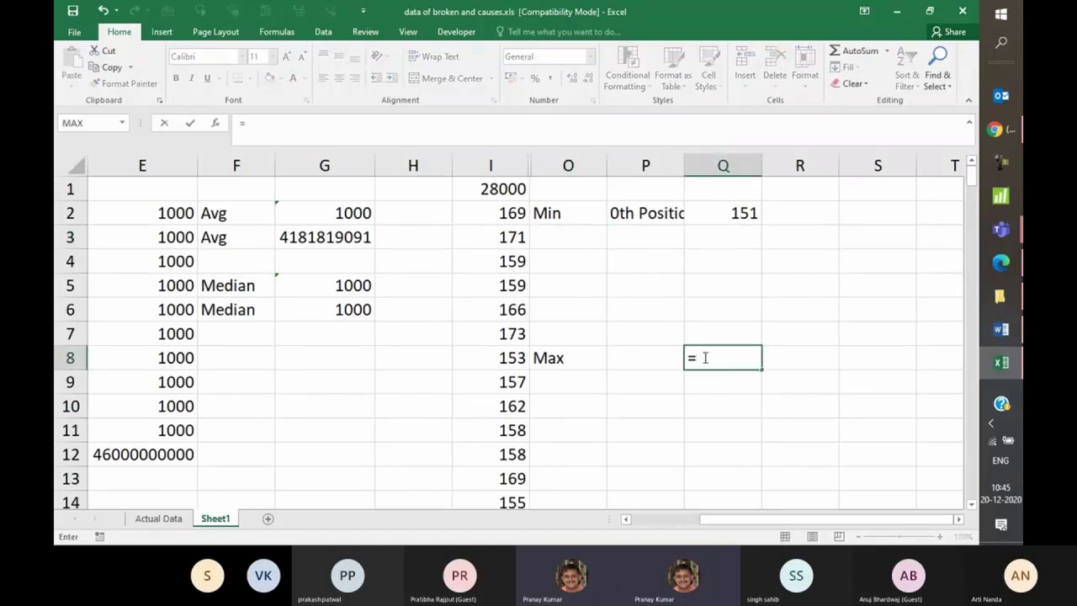
{"action": "type", "text": "max("}
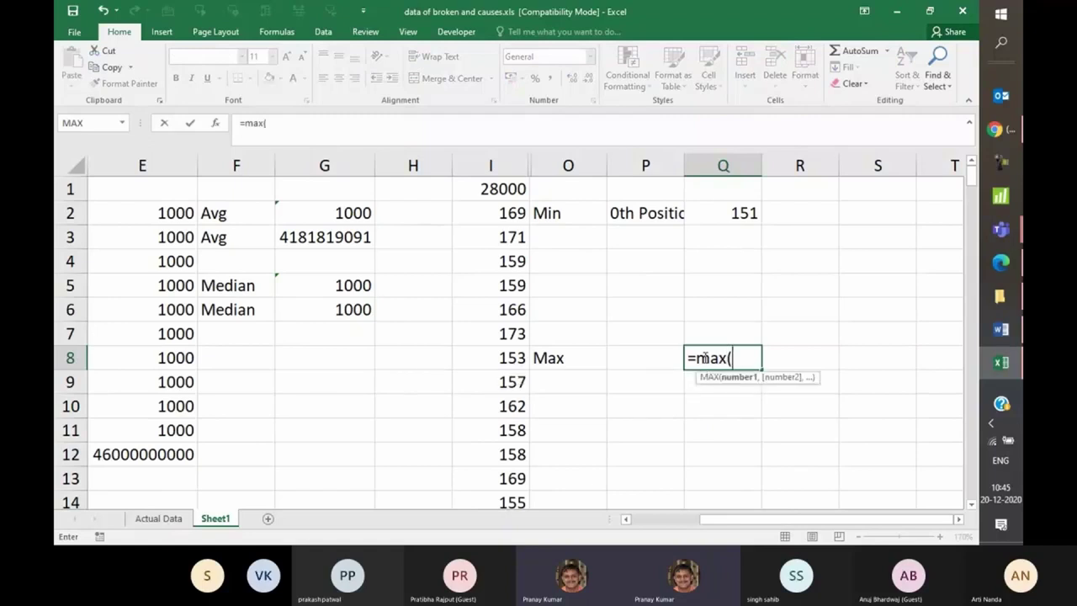
{"action": "left_click", "coordinate": [496, 166]}
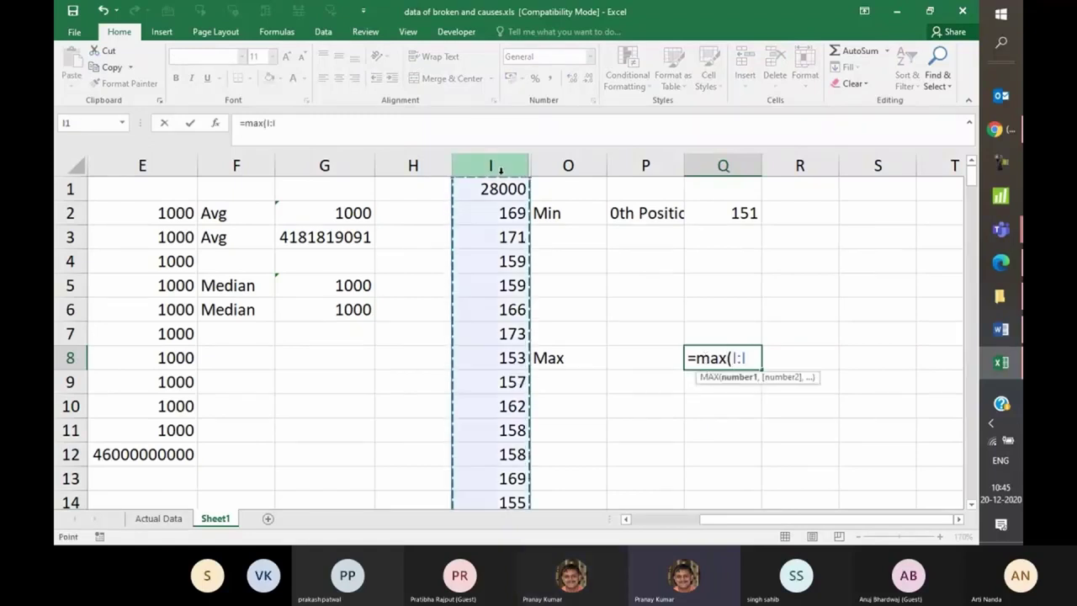
{"action": "type", "text": ")"}
{"action": "key", "text": "Return"}
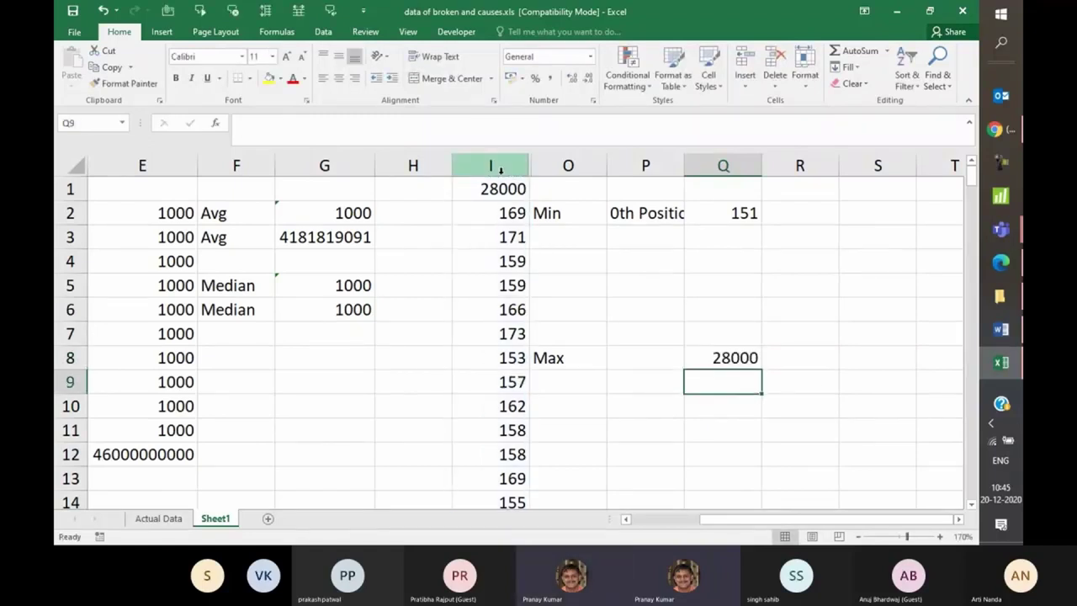
Step: Label O3 as Quartile1 and enter its position, 25th, in P3
{"action": "left_click", "coordinate": [562, 244]}
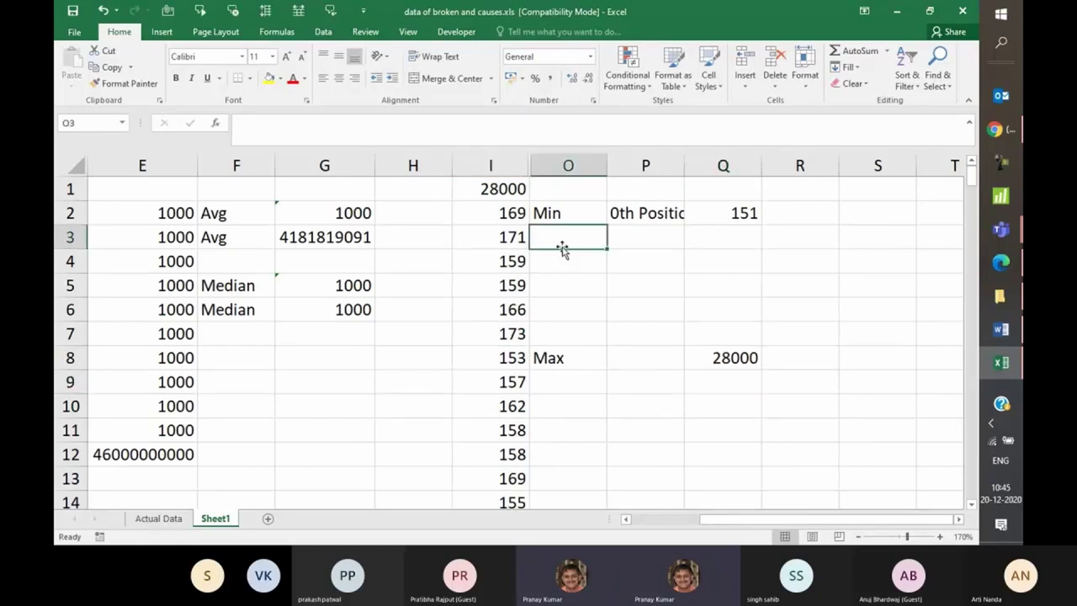
{"action": "type", "text": "Quartile"}
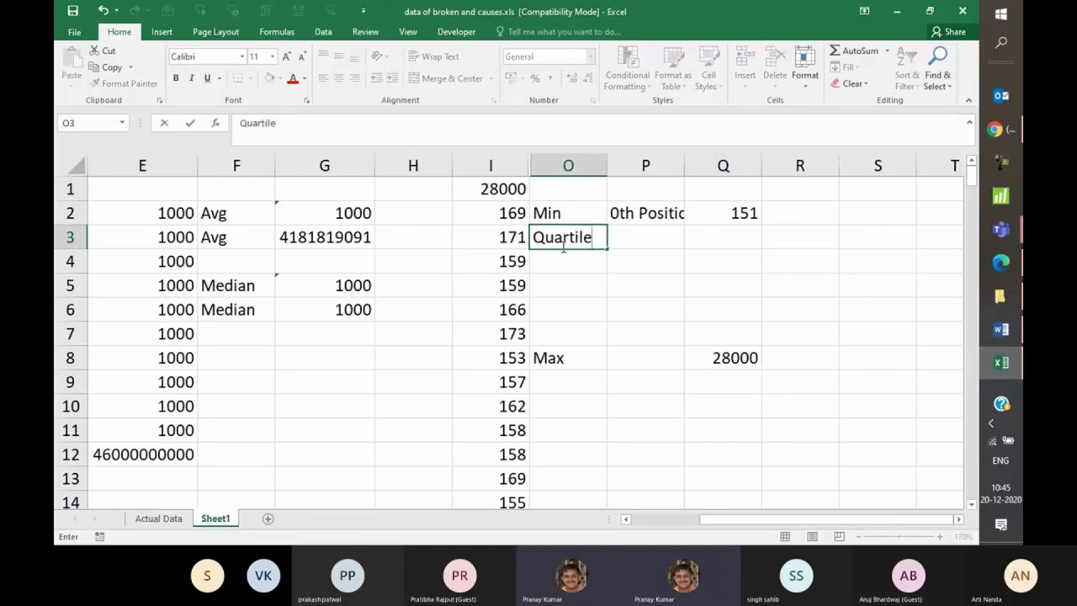
{"action": "key", "text": "Tab"}
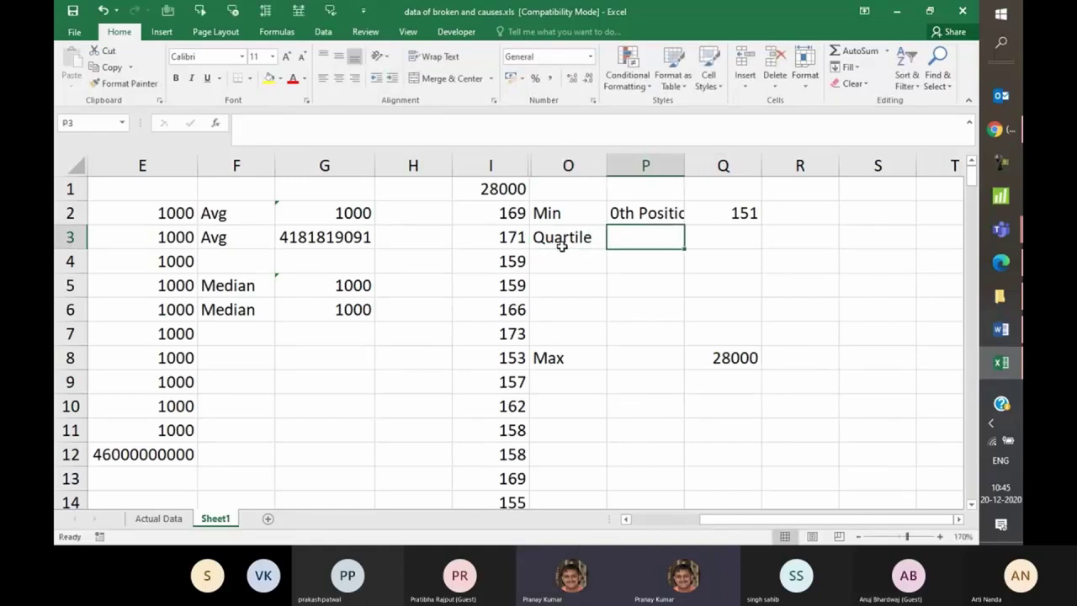
{"action": "type", "text": "2"}
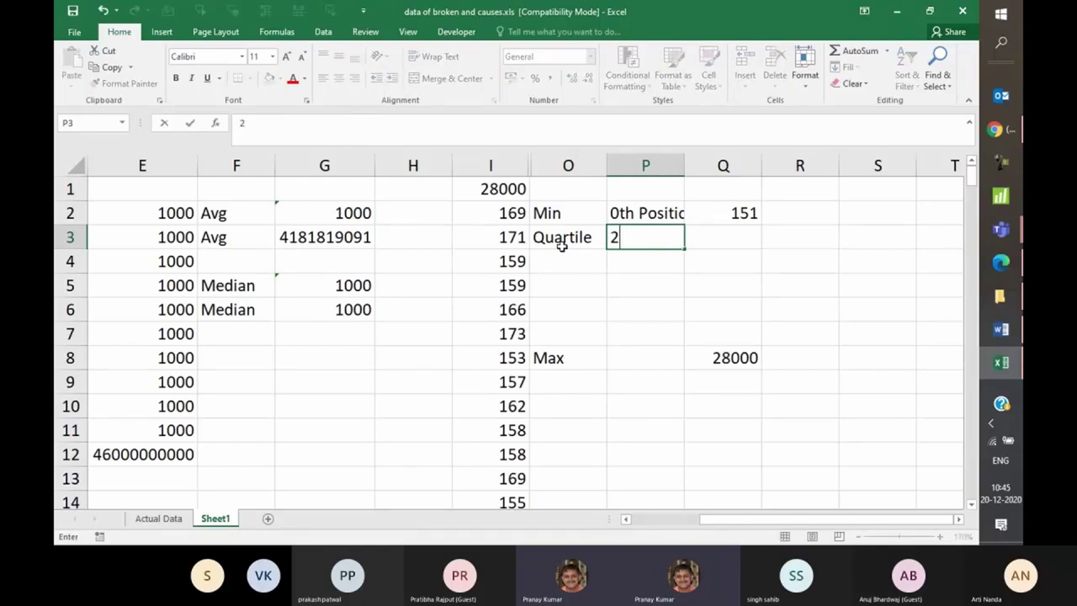
{"action": "type", "text": "5th"}
{"action": "double_click", "coordinate": [597, 236]}
{"action": "type", "text": "1"}
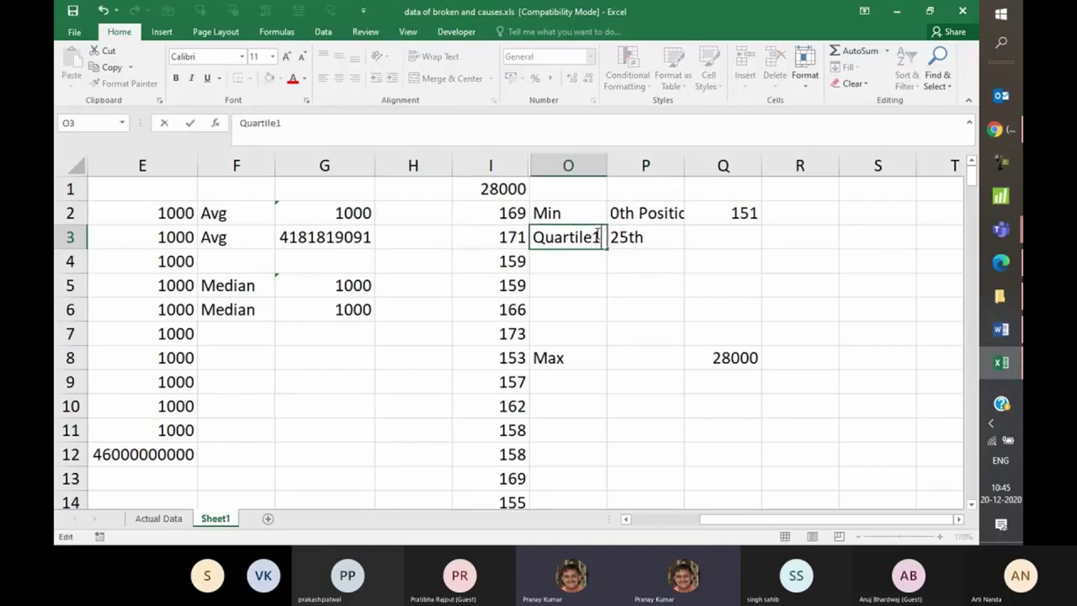
Step: Calculate the first quartile of column I in Q3 with the QUARTILE function and quart value 1
{"action": "left_click", "coordinate": [716, 238]}
{"action": "type", "text": "="}
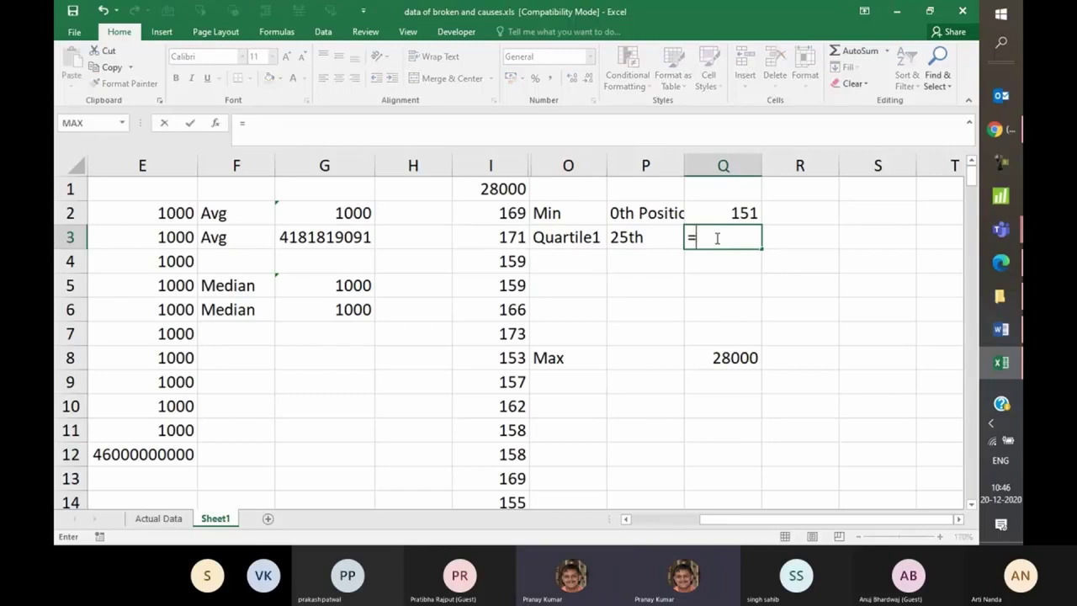
{"action": "type", "text": "quar"}
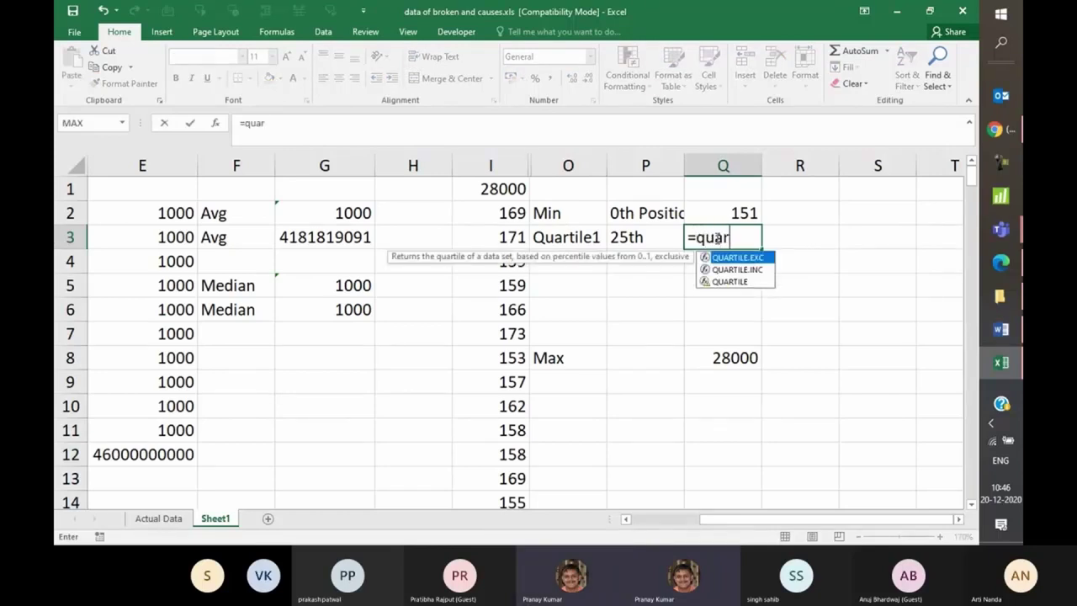
{"action": "type", "text": "tile("}
{"action": "left_click", "coordinate": [488, 165]}
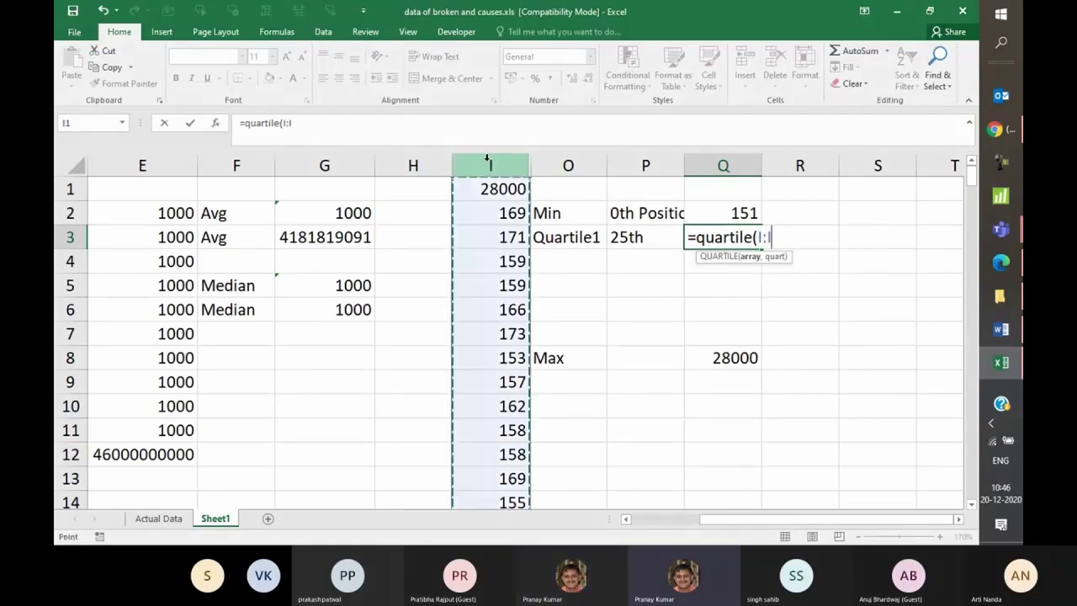
{"action": "type", "text": ","}
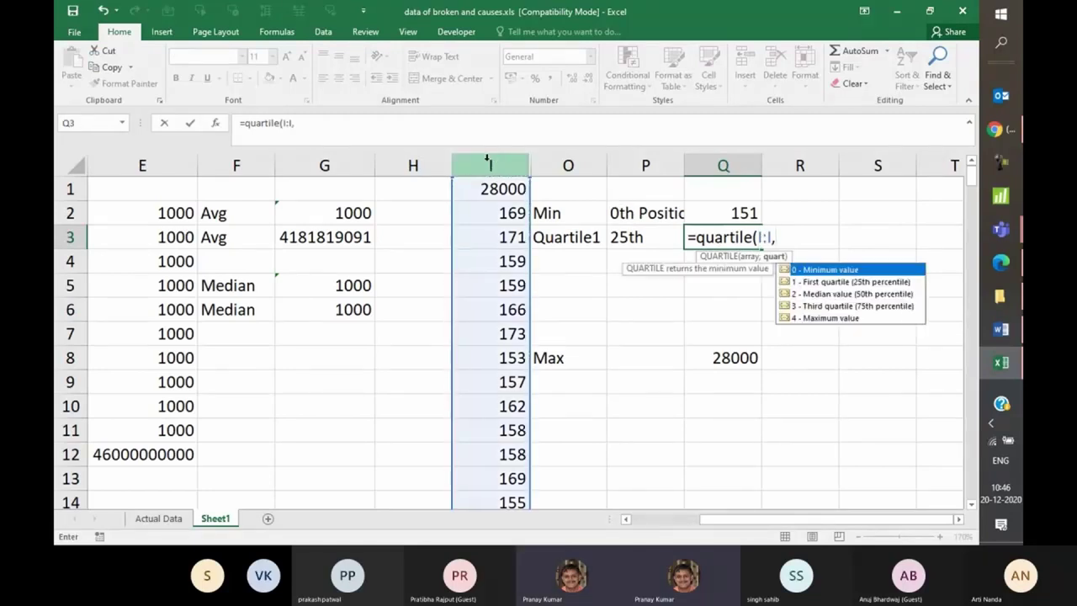
{"action": "type", "text": "1)"}
{"action": "key", "text": "Return"}
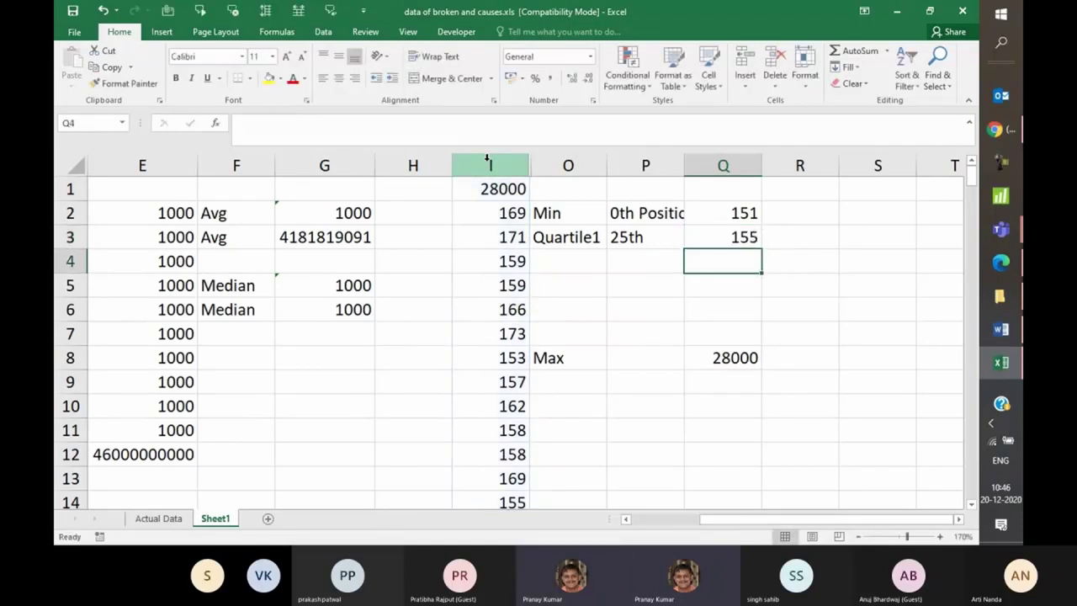
Step: Label O5 as Median and calculate the median of column I in Q5 with the MEDIAN function
{"action": "left_click", "coordinate": [562, 291]}
{"action": "type", "text": "M"}
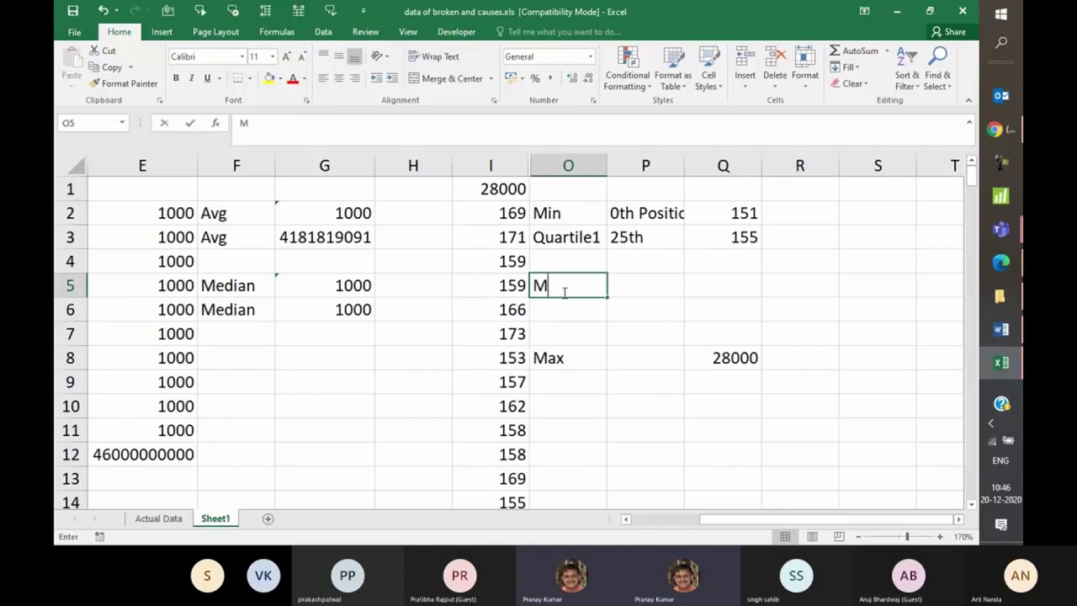
{"action": "type", "text": "edian"}
{"action": "key", "text": "Tab"}
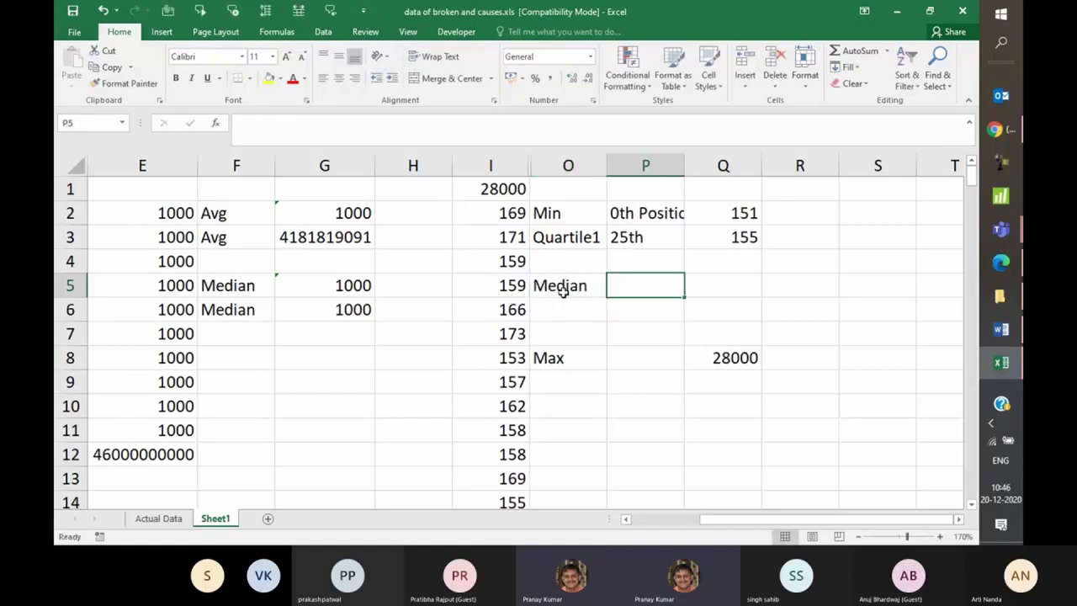
{"action": "key", "text": "Tab"}
{"action": "type", "text": "=median"}
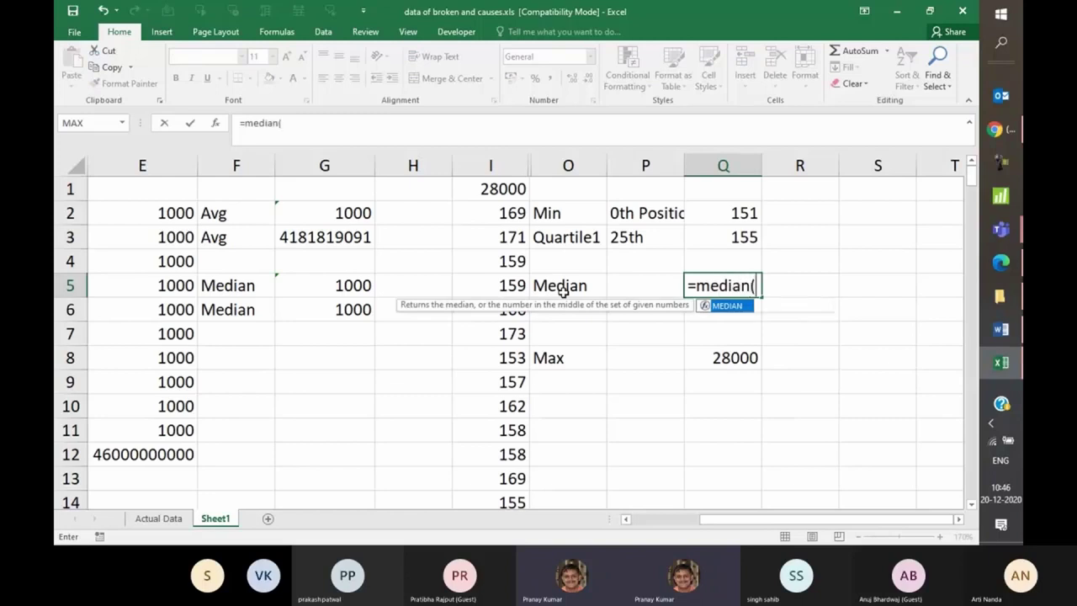
{"action": "type", "text": "("}
{"action": "left_click", "coordinate": [505, 159]}
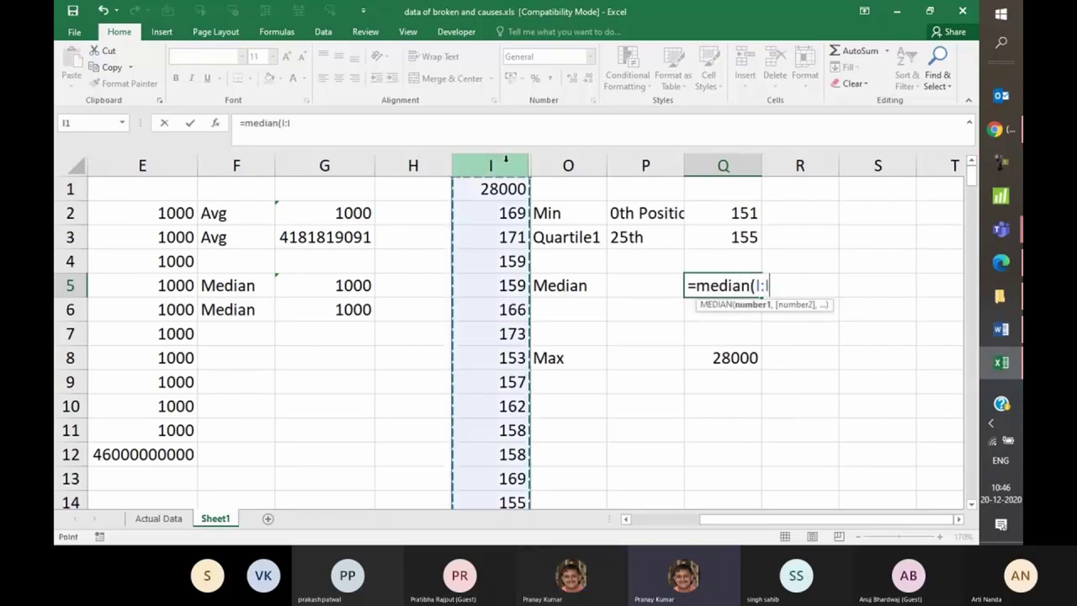
{"action": "type", "text": ")"}
{"action": "key", "text": "Return"}
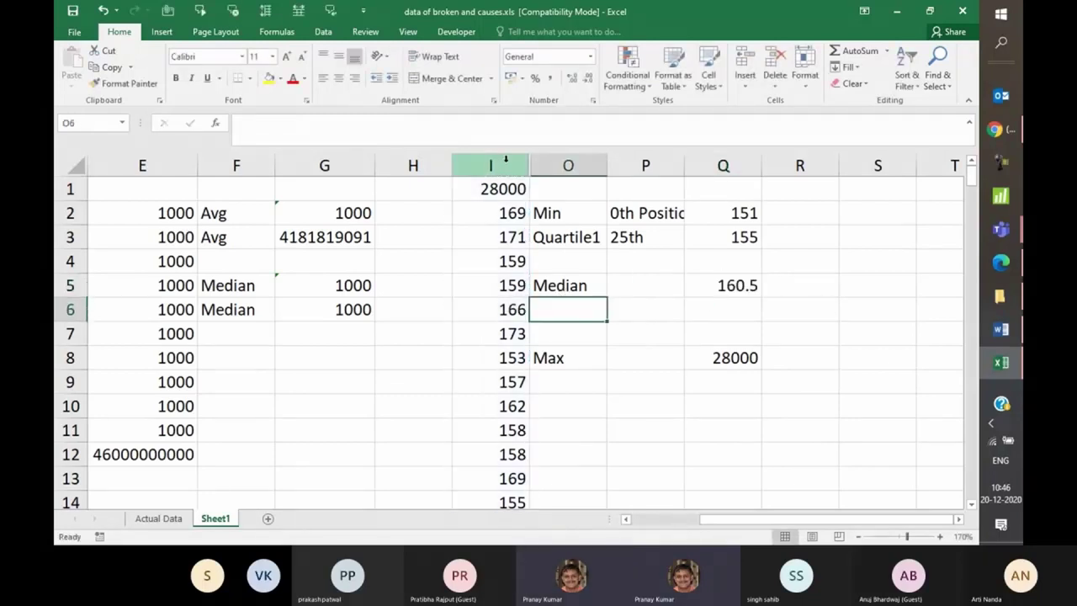
Step: Label O7 as Quartile3 and calculate the third quartile of column I in Q7 with the QUARTILE function and quart value 3
{"action": "left_click", "coordinate": [554, 330]}
{"action": "type", "text": "Qua"}
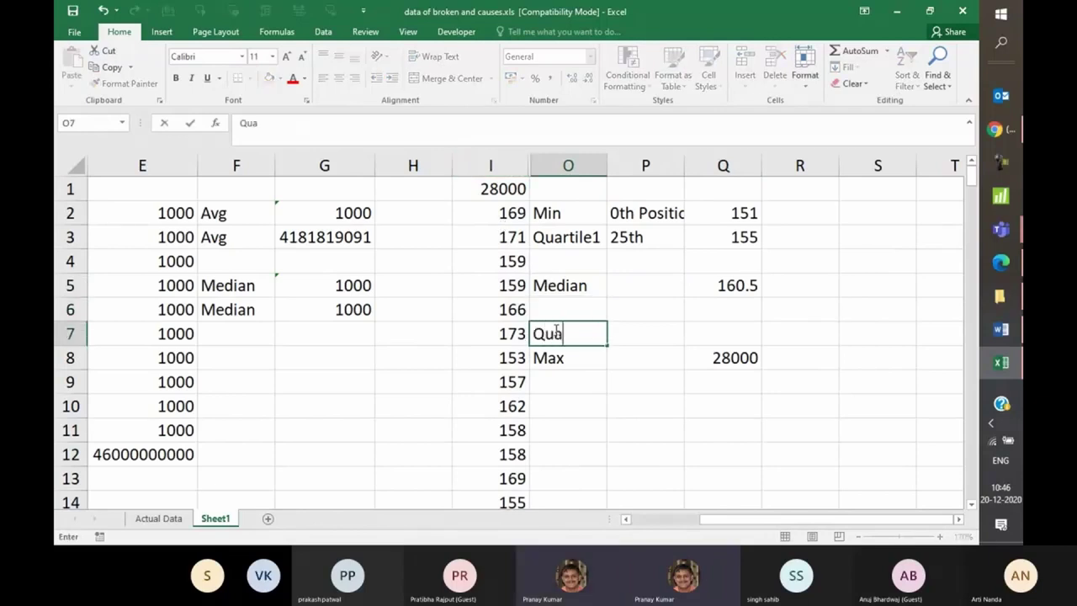
{"action": "type", "text": "rtile3"}
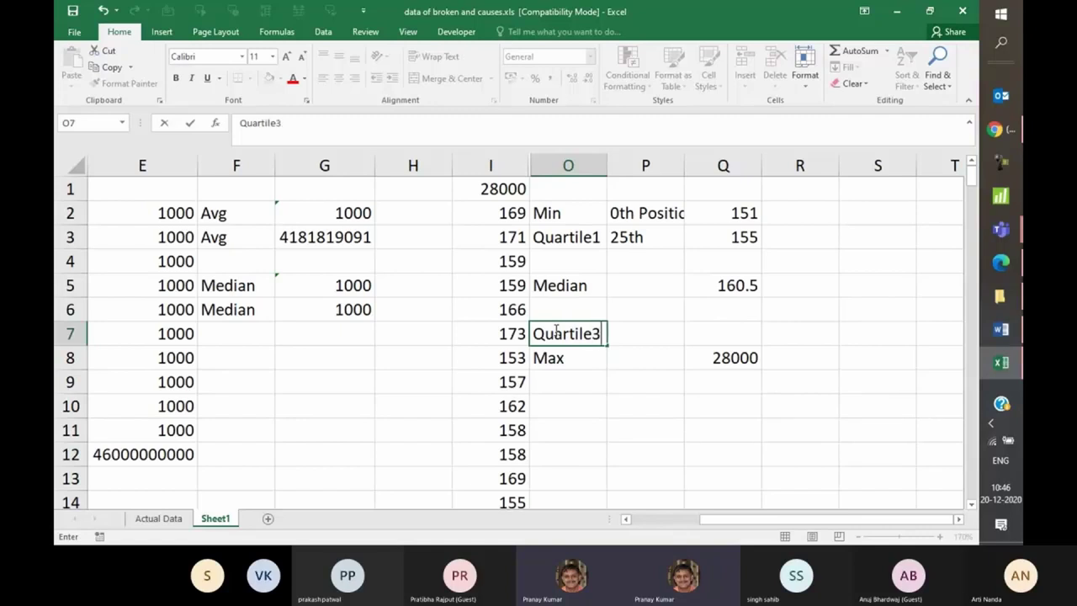
{"action": "key", "text": "Tab"}
{"action": "key", "text": "Tab"}
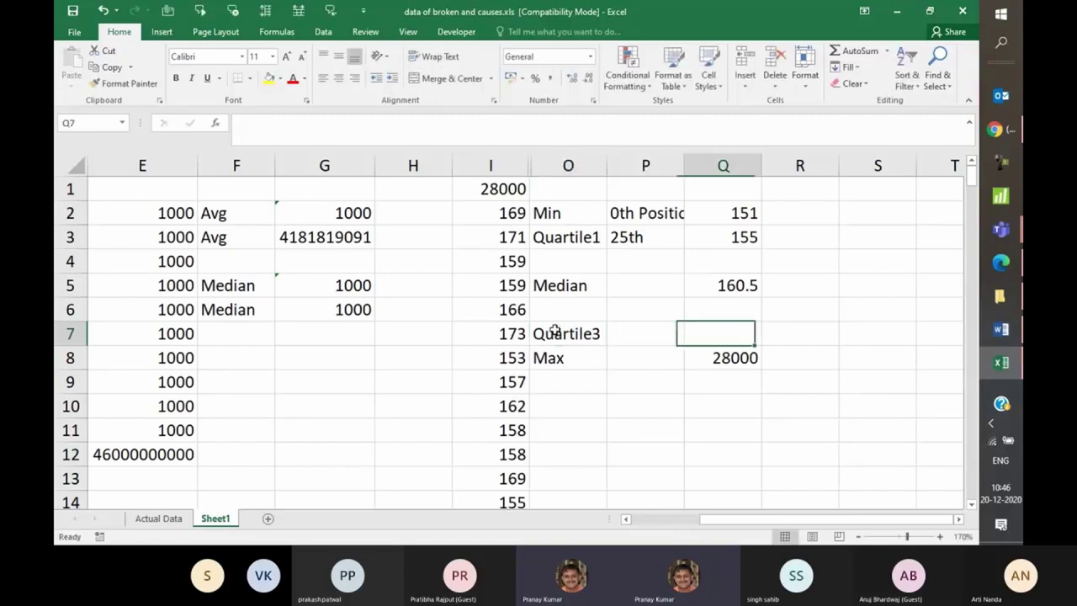
{"action": "type", "text": "=quartile"}
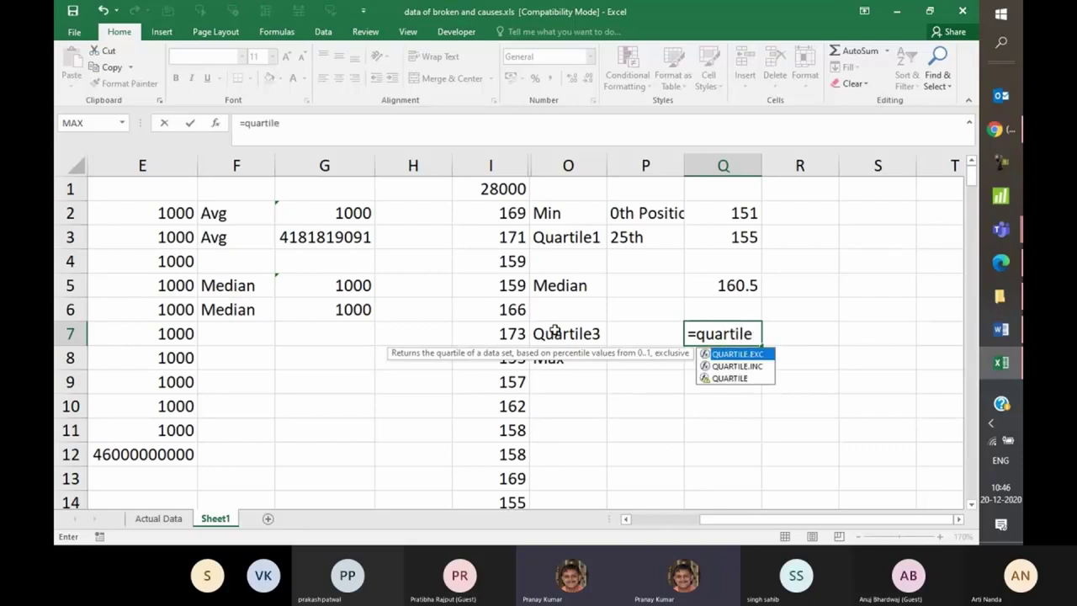
{"action": "type", "text": "("}
{"action": "left_click", "coordinate": [497, 157]}
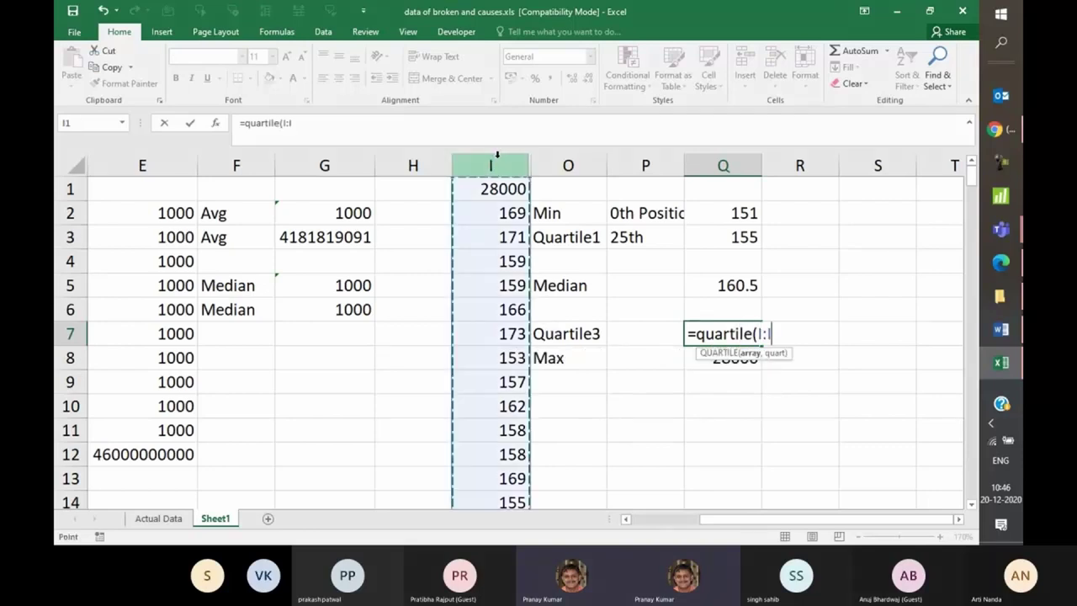
{"action": "type", "text": ",3"}
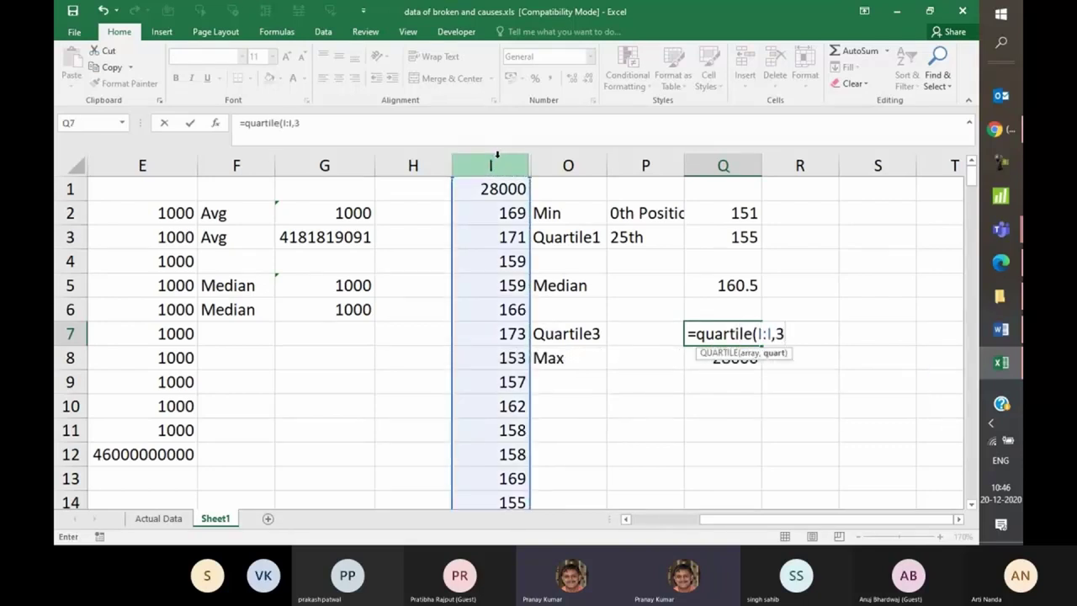
{"action": "type", "text": ")"}
{"action": "key", "text": "Return"}
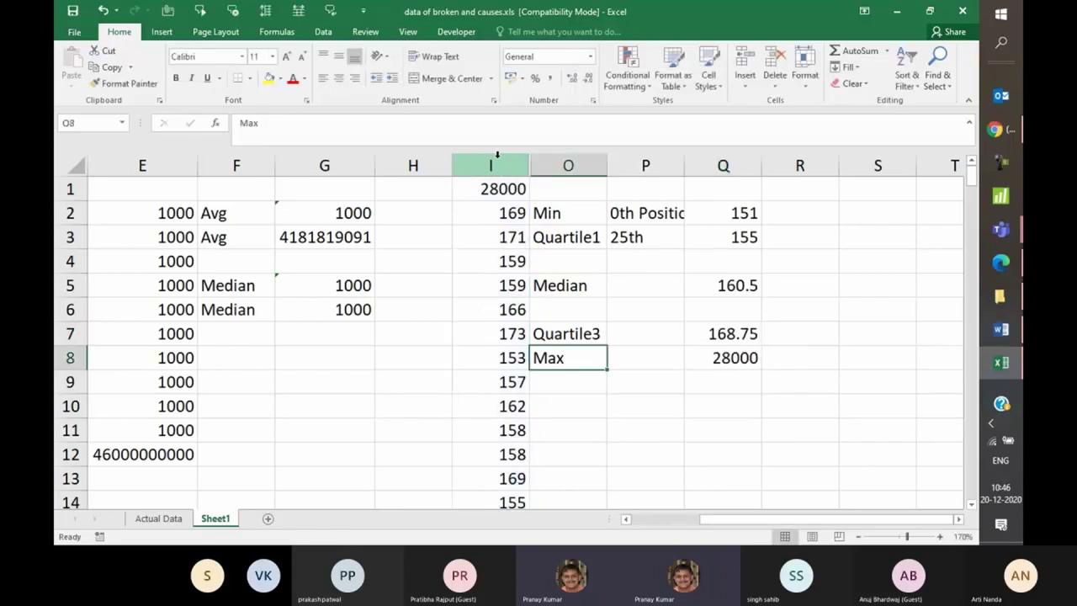
{"action": "left_click_drag", "start_coordinate": [576, 214], "coordinate": [709, 348]}
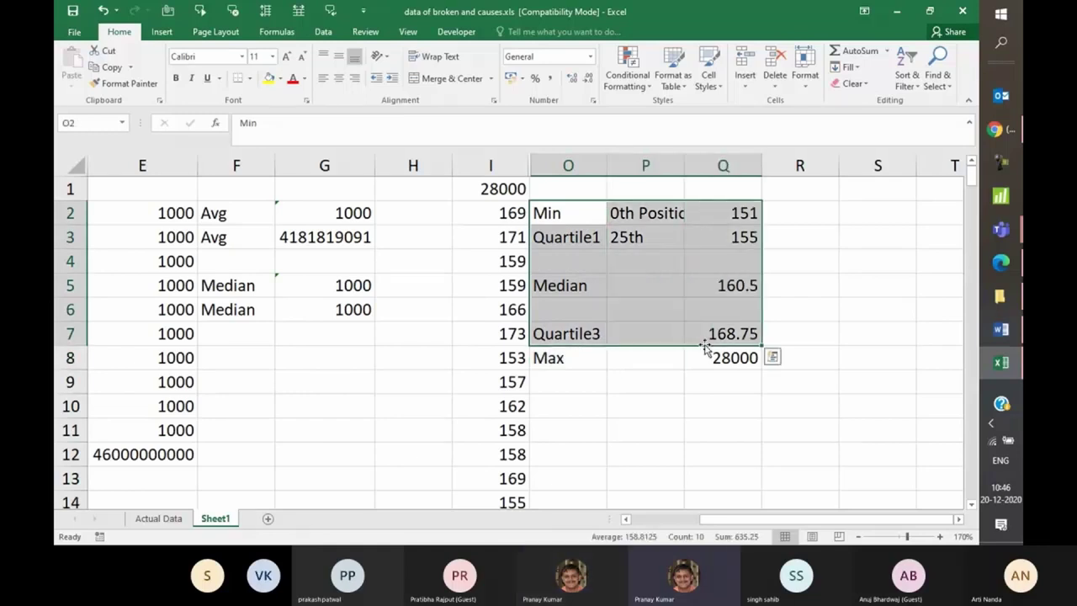
Step: Copy the Production(Kg) column from the Actual Data sheet into column A of a new worksheet
{"action": "left_click", "coordinate": [182, 518]}
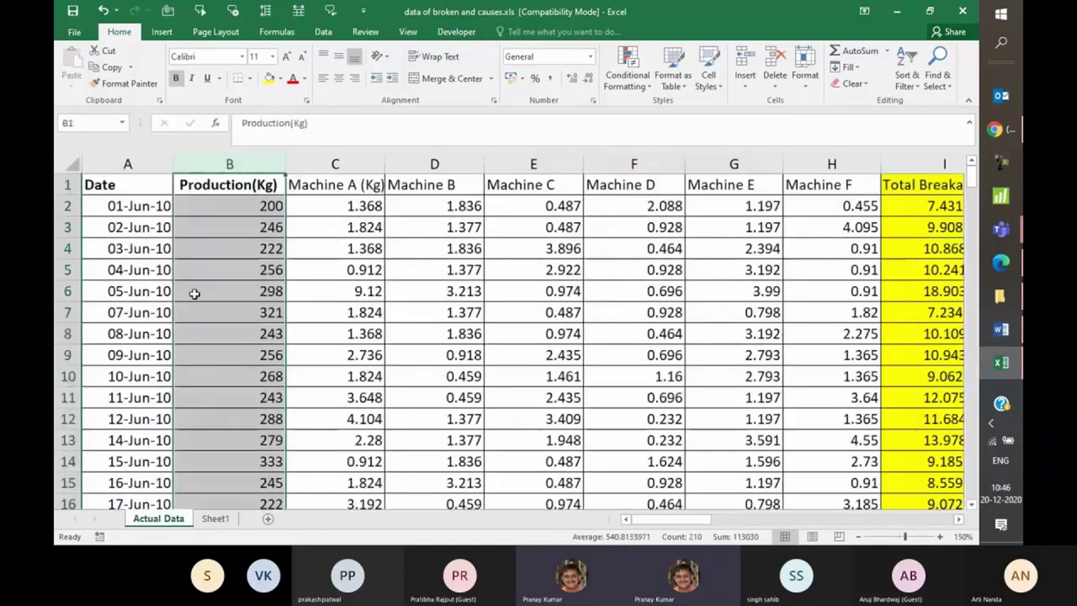
{"action": "key", "text": "ctrl+c"}
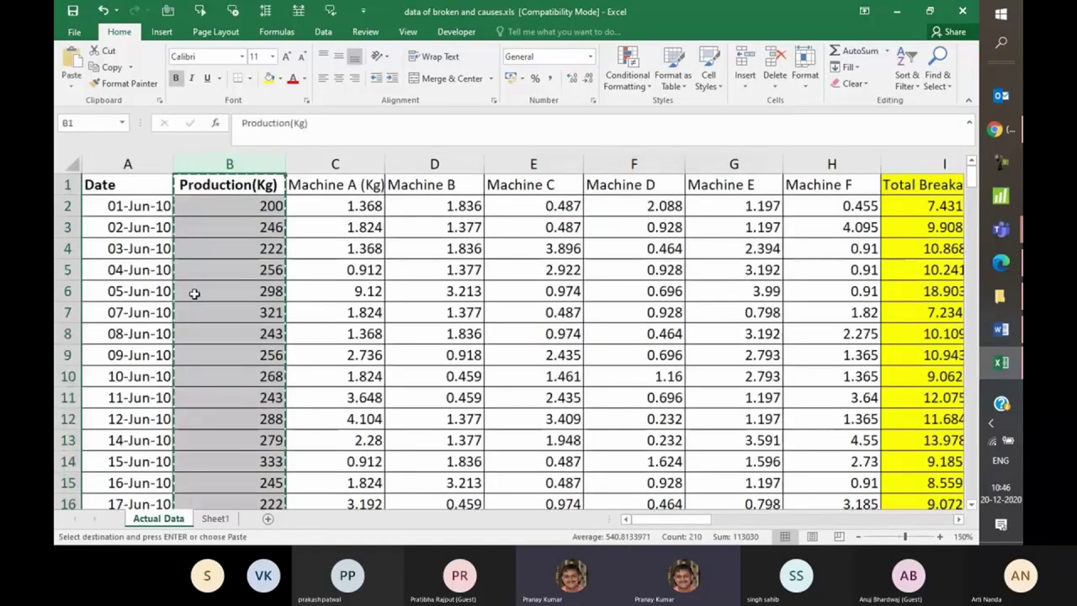
{"action": "left_click", "coordinate": [268, 518]}
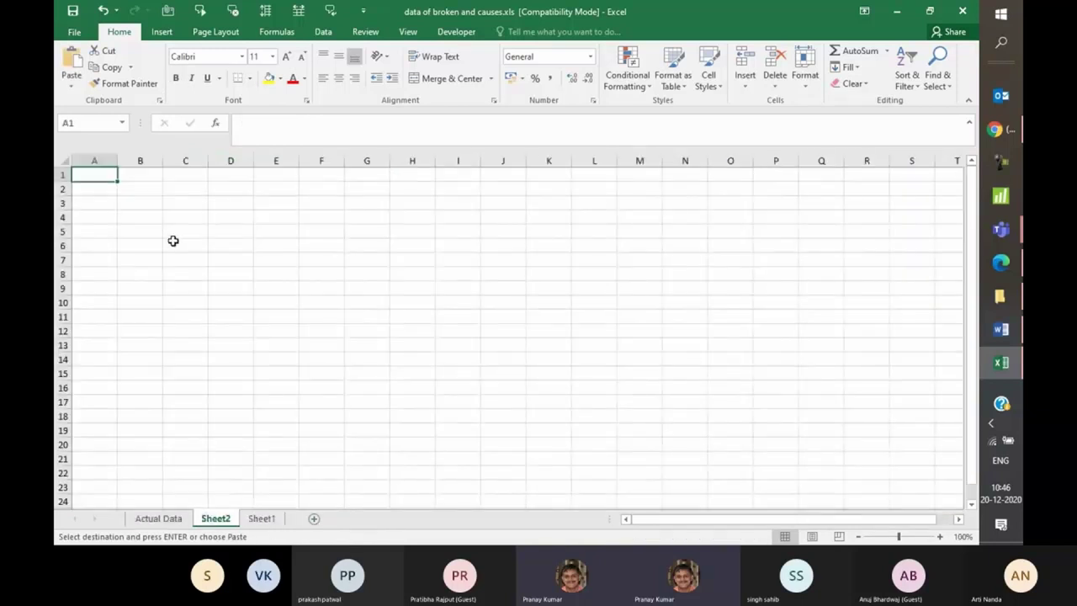
{"action": "key", "text": "ctrl+v"}
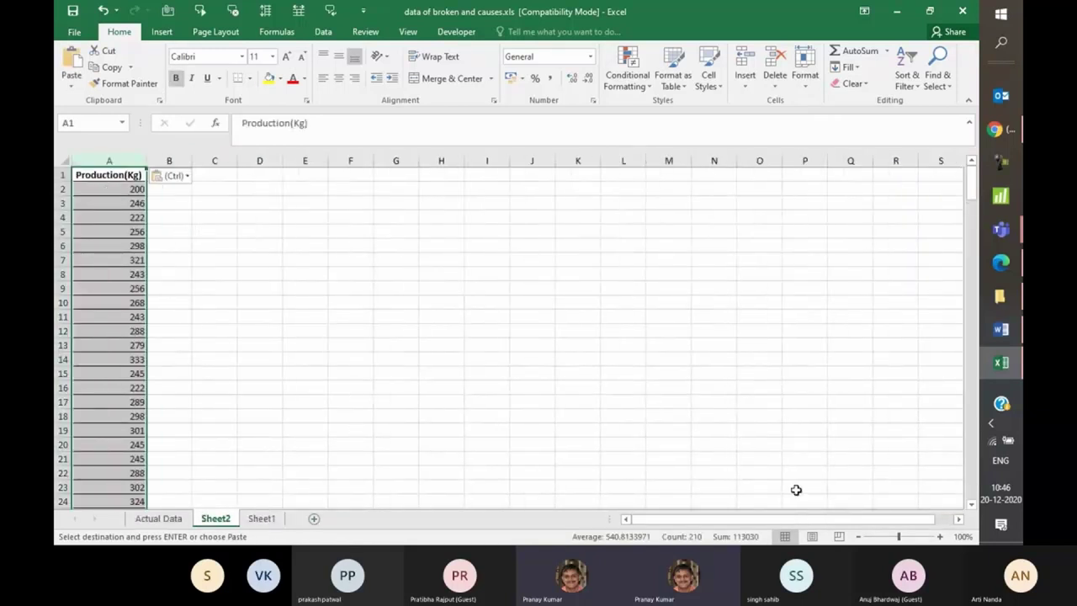
{"action": "left_click", "coordinate": [796, 489]}
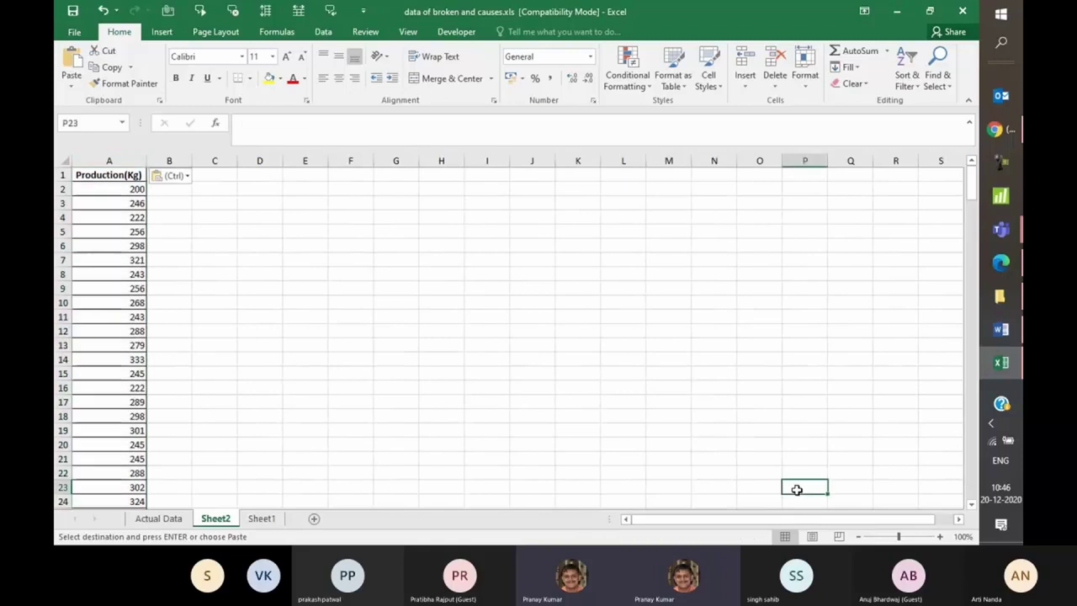
Step: Enlarge the new worksheet's view to 170% and select cell C2 near the start of the production data
{"action": "left_click", "coordinate": [940, 536]}
{"action": "left_click", "coordinate": [940, 537]}
{"action": "left_click", "coordinate": [940, 537]}
{"action": "left_click", "coordinate": [939, 537]}
{"action": "left_click", "coordinate": [939, 536]}
{"action": "left_click", "coordinate": [939, 537]}
{"action": "left_click", "coordinate": [939, 537]}
{"action": "left_click_drag", "start_coordinate": [785, 519], "coordinate": [667, 536]}
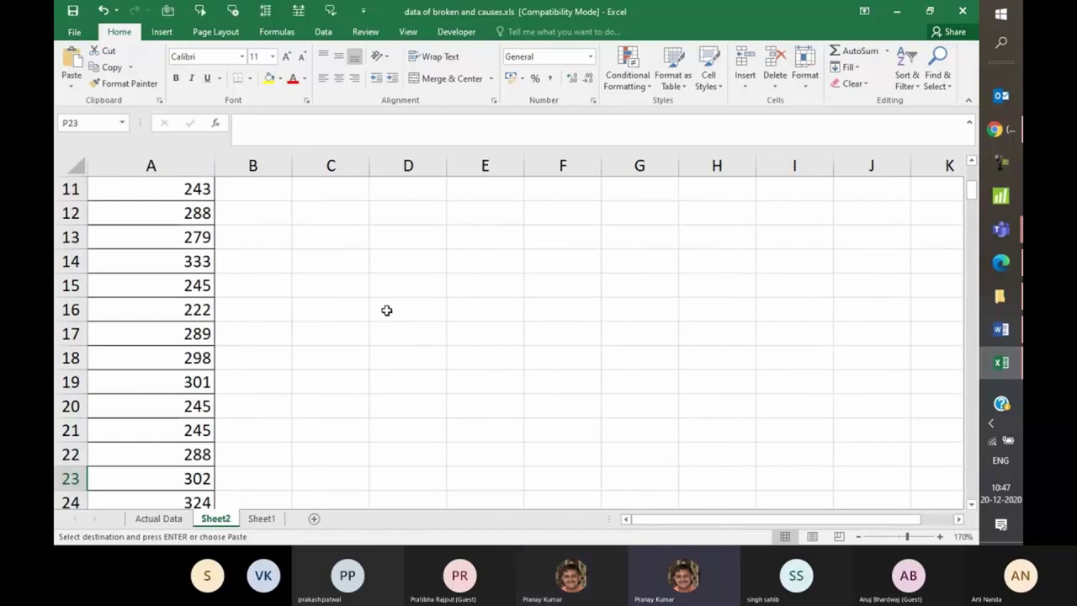
{"action": "scroll", "coordinate": [384, 310], "scroll_direction": "up", "scroll_amount": 4}
{"action": "left_click", "coordinate": [330, 210]}
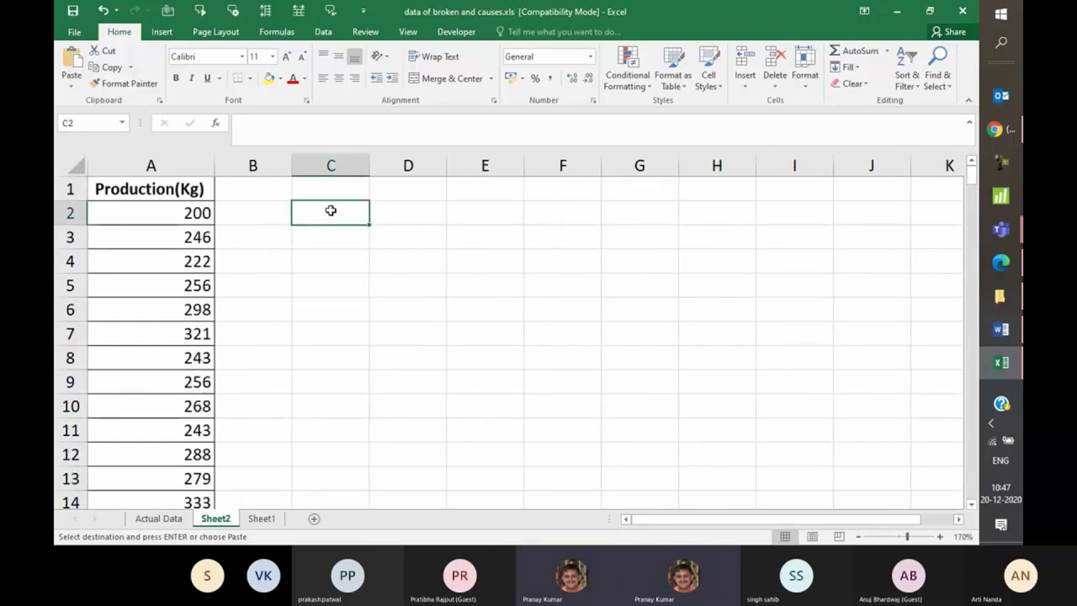
Step: Label C2 as Min and calculate the minimum of column A in D2 with the MIN function
{"action": "type", "text": "Min"}
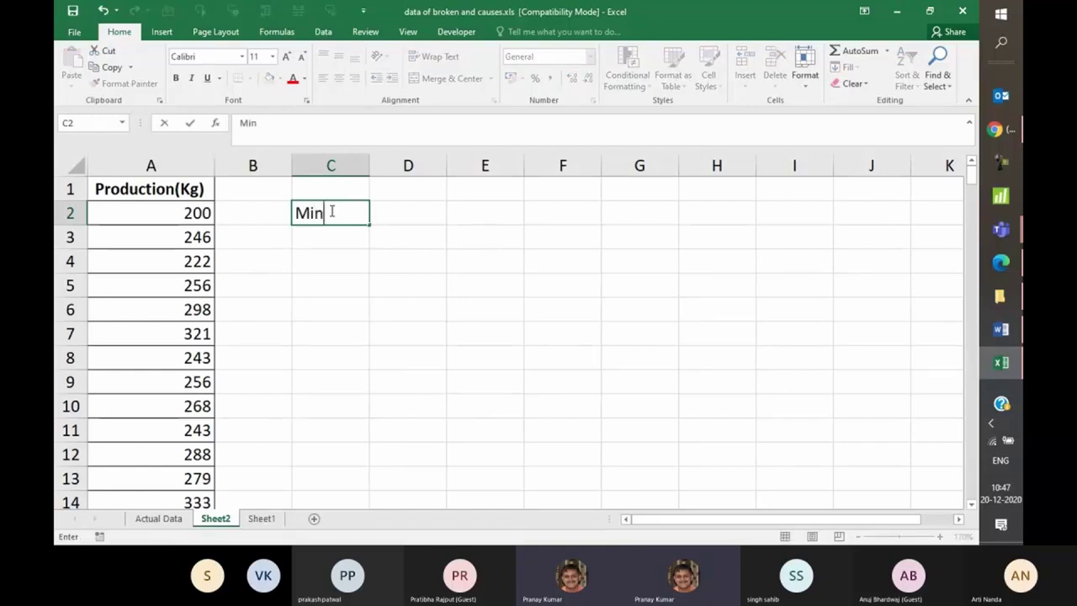
{"action": "key", "text": "Tab"}
{"action": "type", "text": "="}
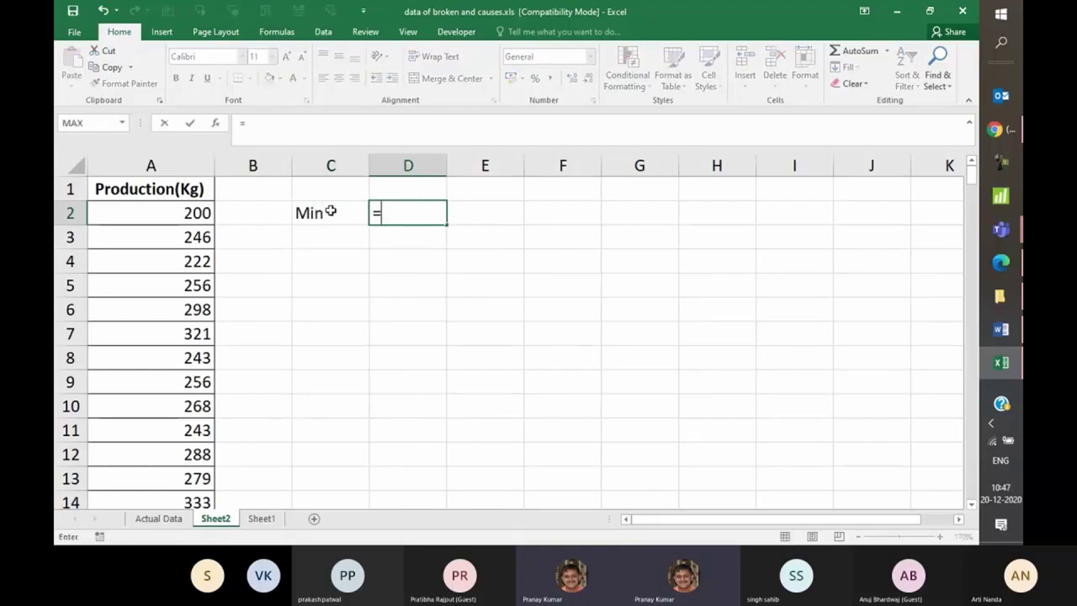
{"action": "type", "text": "min("}
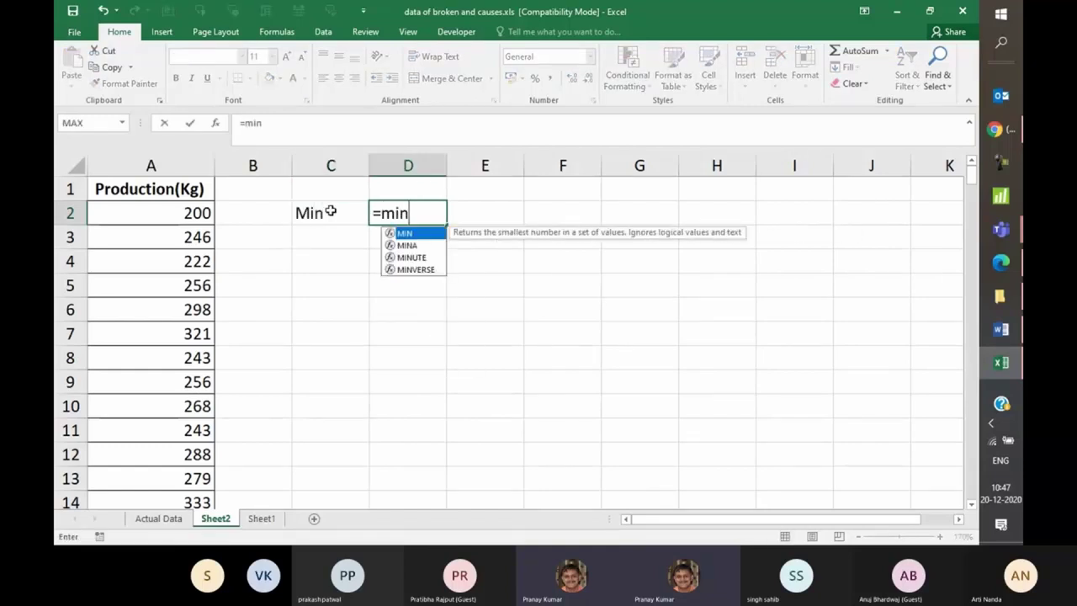
{"action": "left_click", "coordinate": [202, 161]}
{"action": "type", "text": ")"}
{"action": "key", "text": "Return"}
Step: Label C8 as Max and calculate the maximum of column A in D8 with the MAX function
{"action": "key", "text": "Left"}
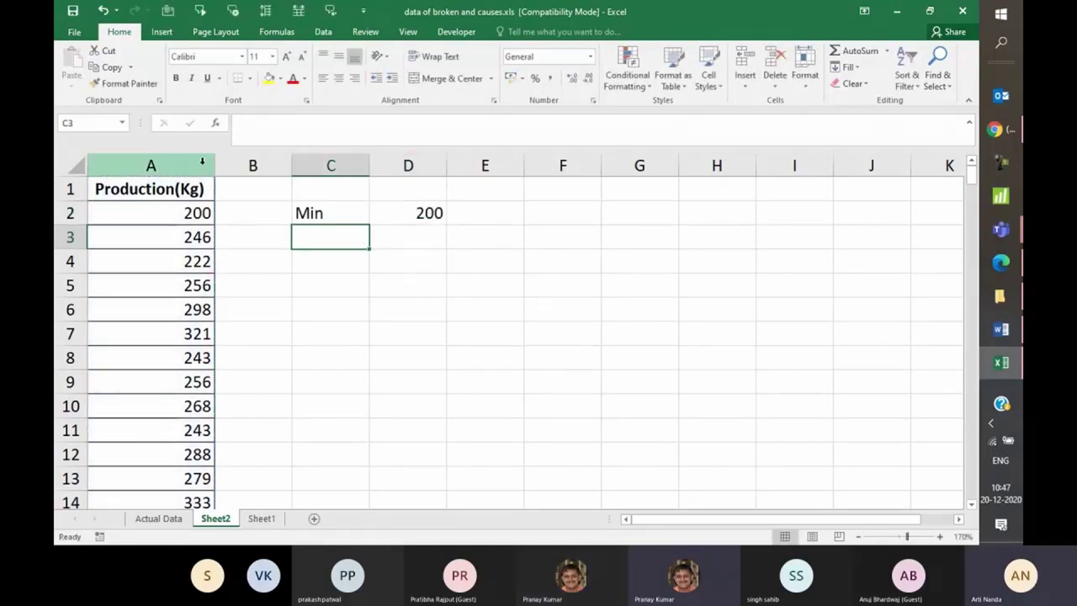
{"action": "key", "text": "Down"}
{"action": "key", "text": "Down"}
{"action": "key", "text": "Down"}
{"action": "key", "text": "Down"}
{"action": "key", "text": "Down"}
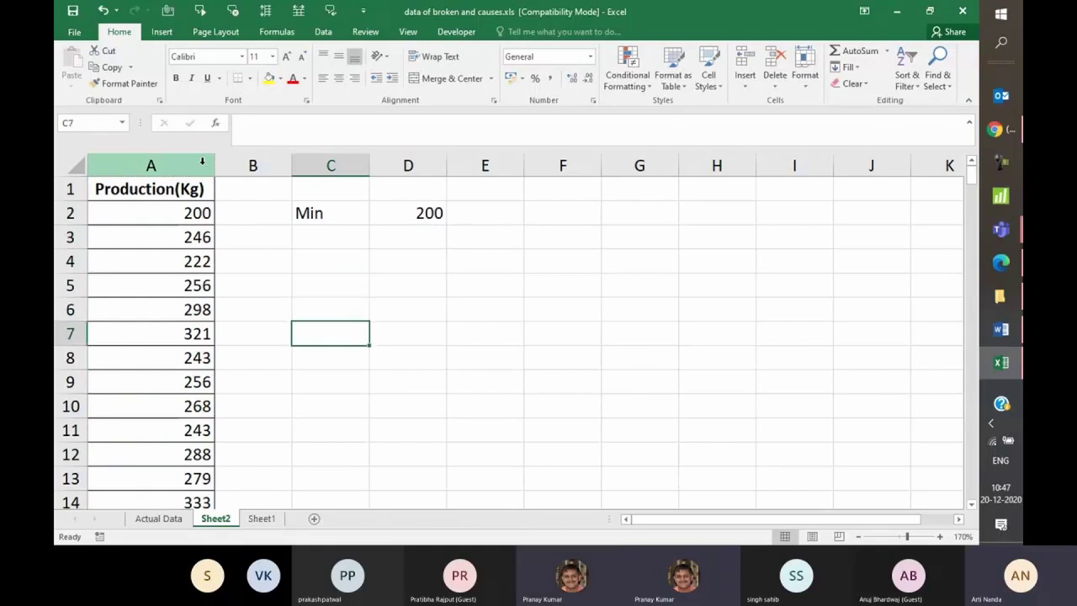
{"action": "type", "text": "Max"}
{"action": "key", "text": "Tab"}
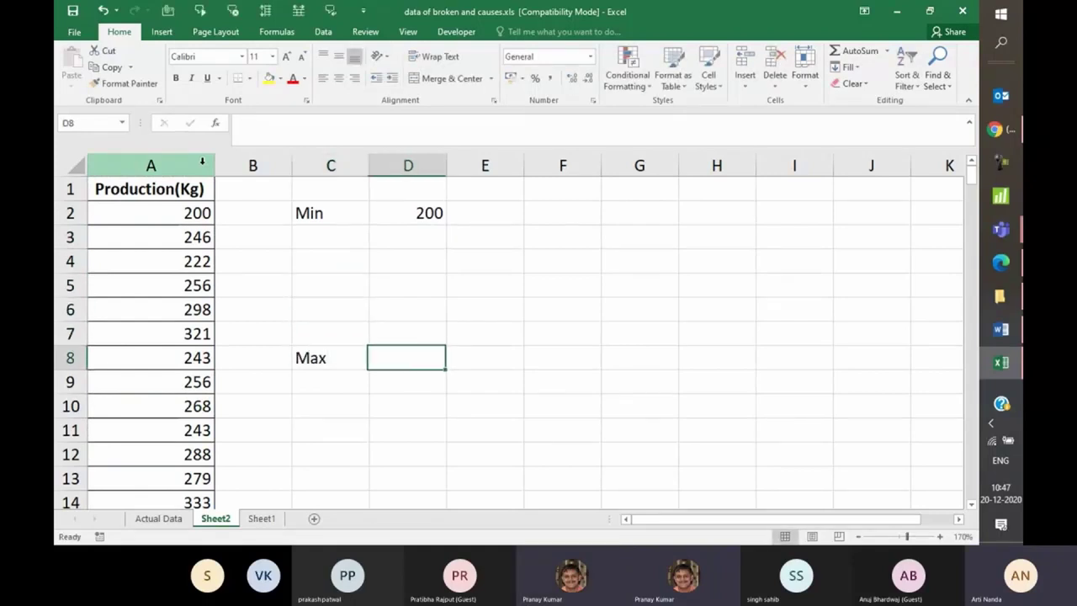
{"action": "type", "text": "=max("}
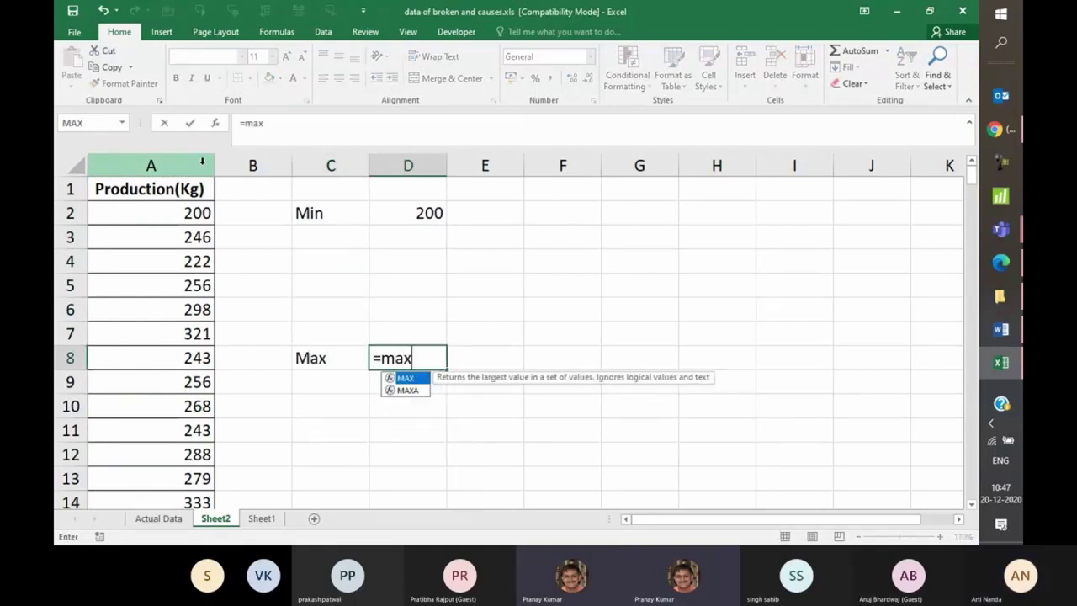
{"action": "left_click", "coordinate": [156, 162]}
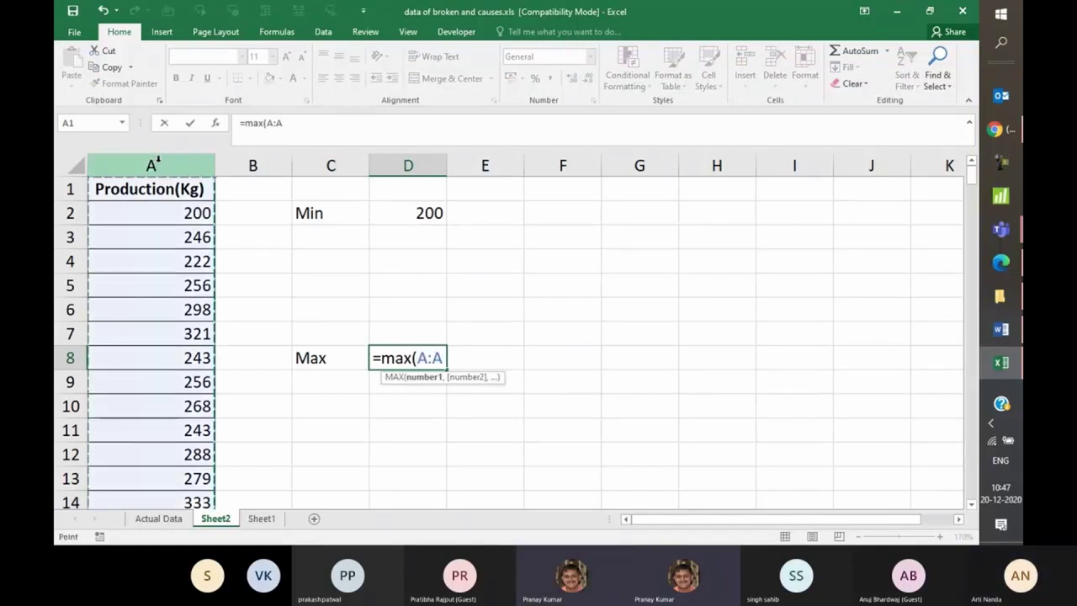
{"action": "type", "text": ")"}
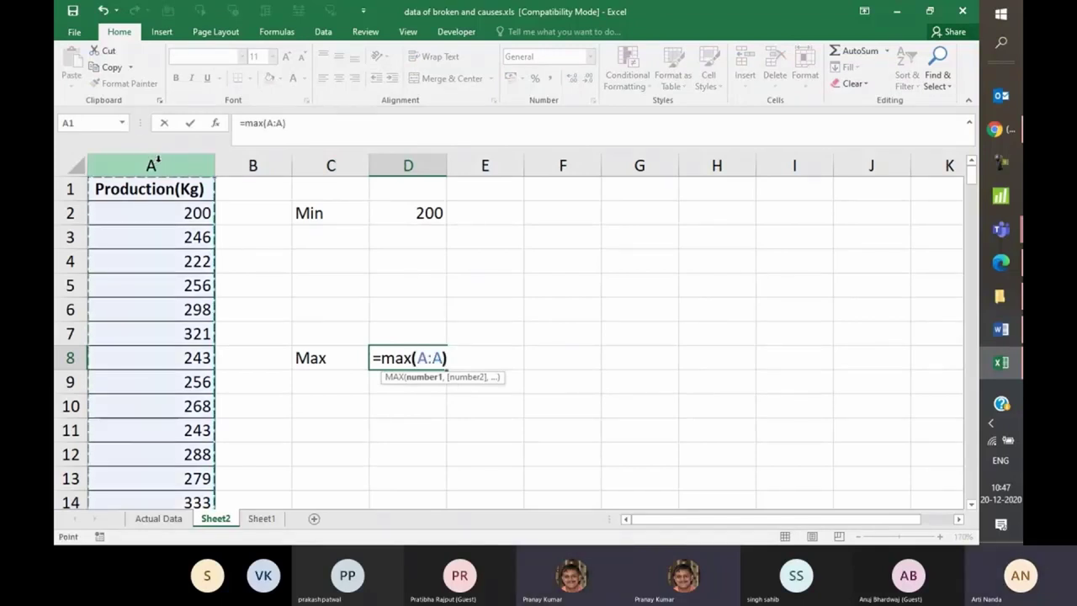
{"action": "key", "text": "Return"}
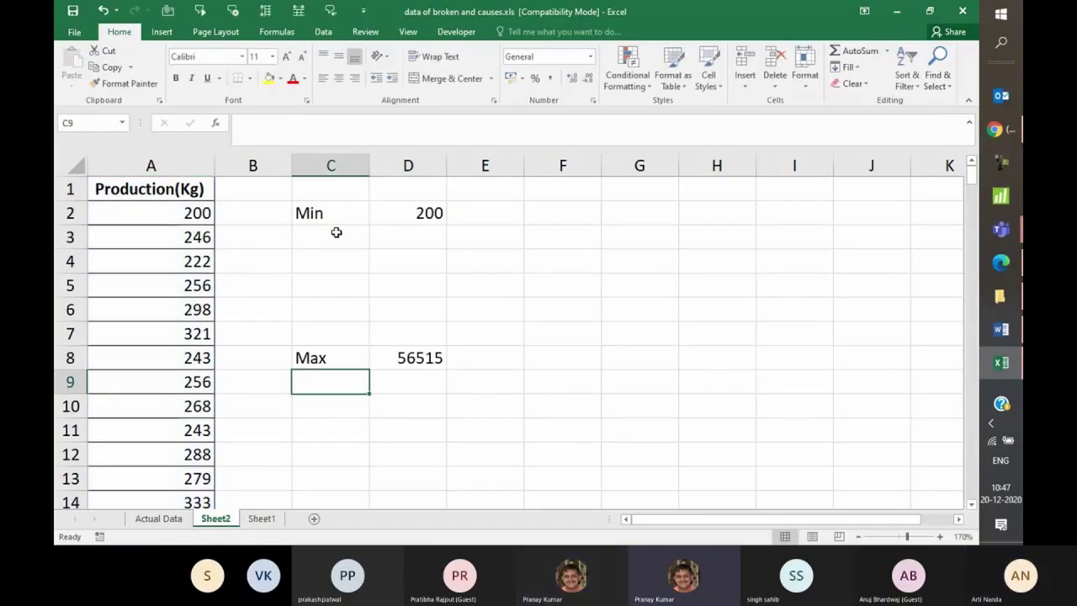
Step: Delete the SUM total in A210 below the production data and return to the start of column A
{"action": "left_click", "coordinate": [193, 430]}
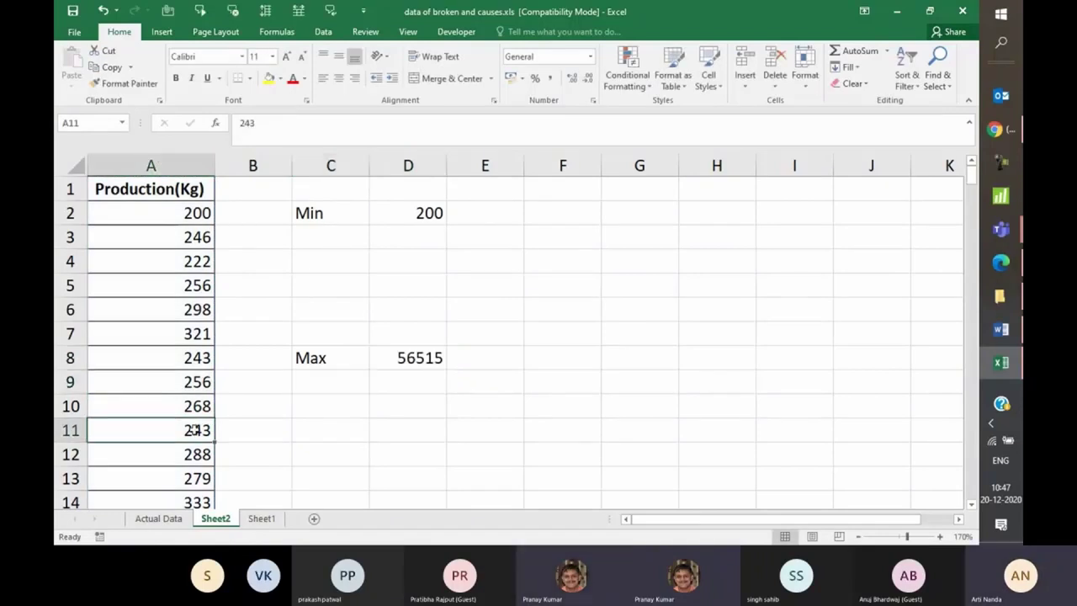
{"action": "key", "text": "ctrl+Down"}
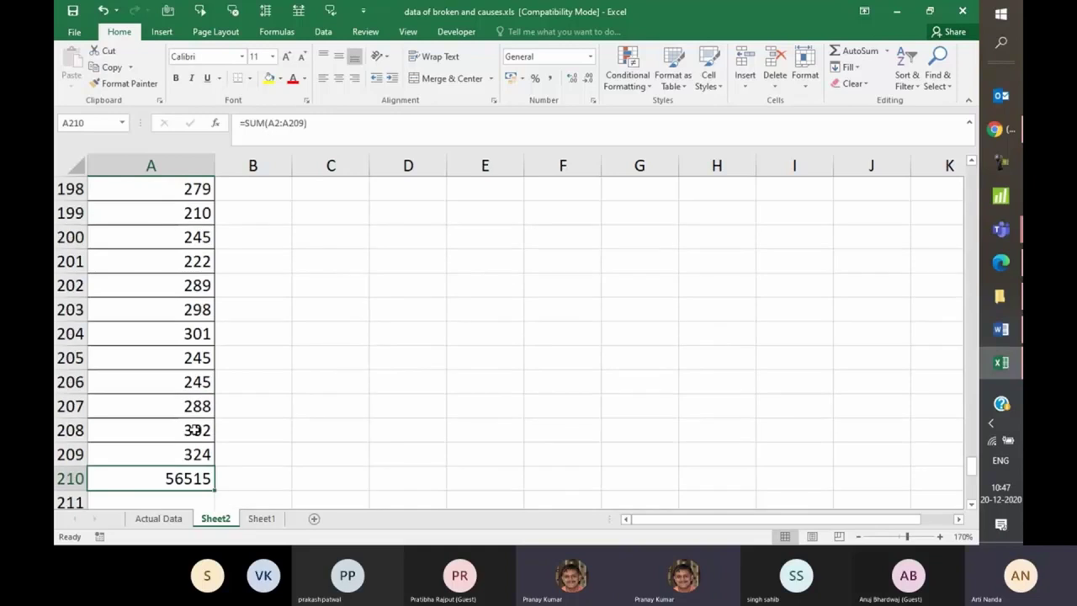
{"action": "key", "text": "Delete"}
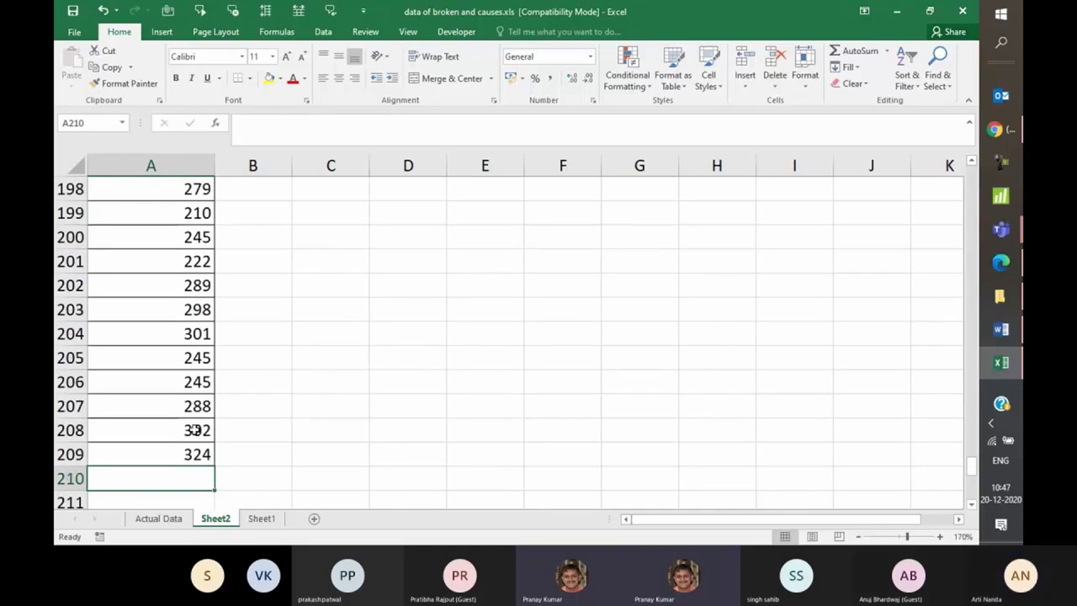
{"action": "key", "text": "ctrl+Up"}
{"action": "key", "text": "ctrl+Up"}
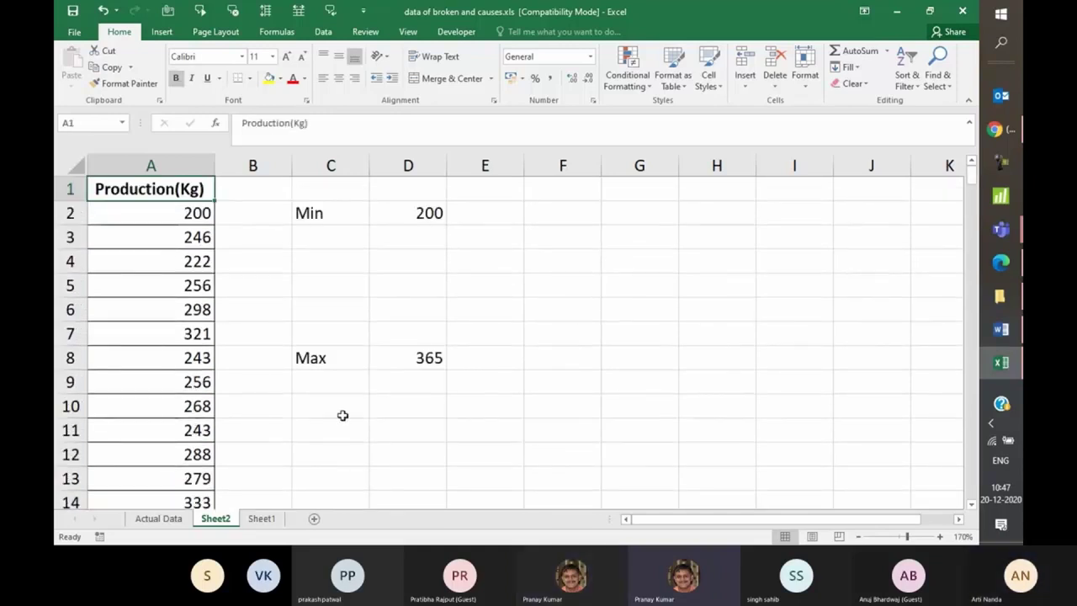
Step: Label C3 as Q1 and calculate the first quartile of column A in D3 with the QUARTILE function and quart value 1
{"action": "left_click", "coordinate": [331, 239]}
{"action": "type", "text": "Q1"}
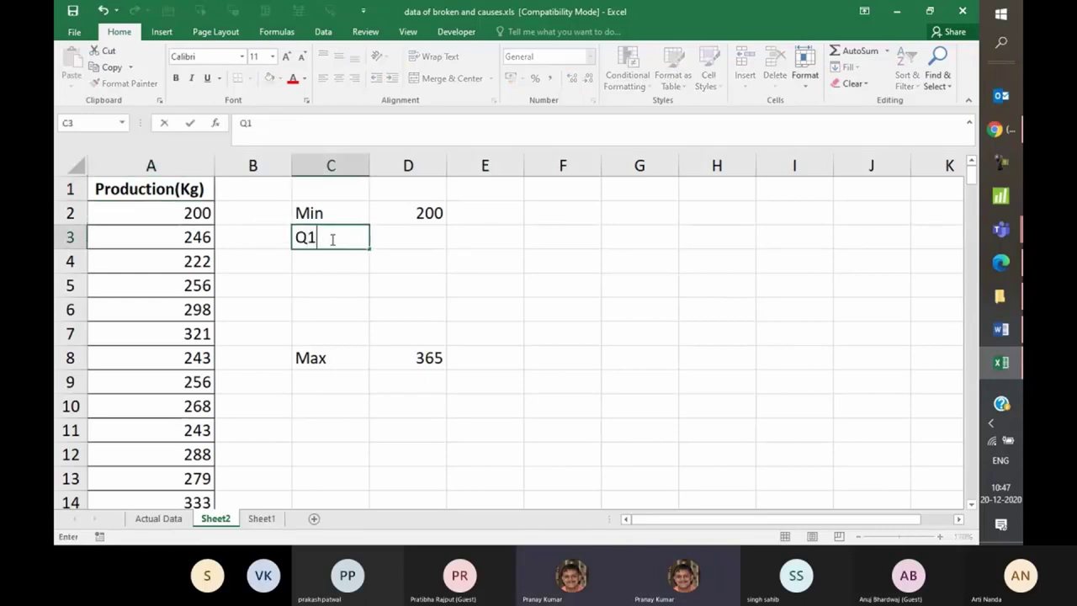
{"action": "key", "text": "Tab"}
{"action": "type", "text": "="}
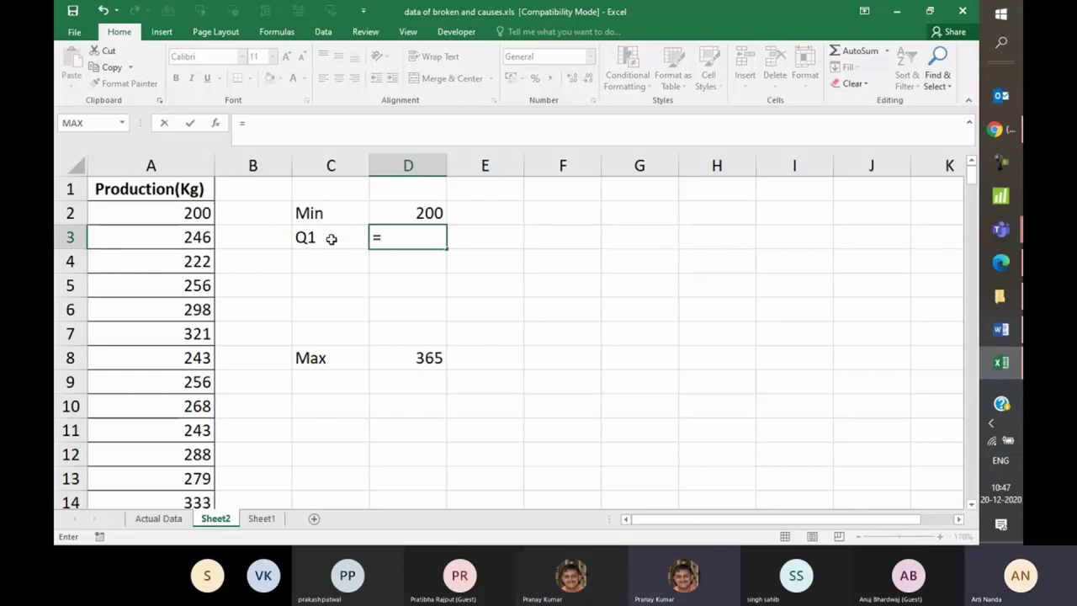
{"action": "type", "text": "qu"}
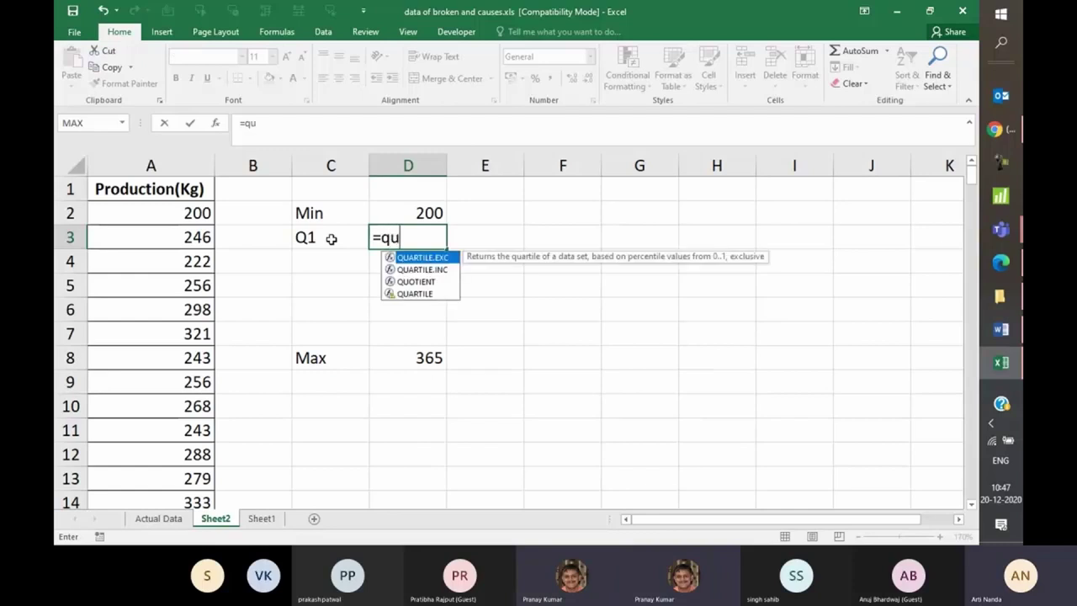
{"action": "type", "text": "artile("}
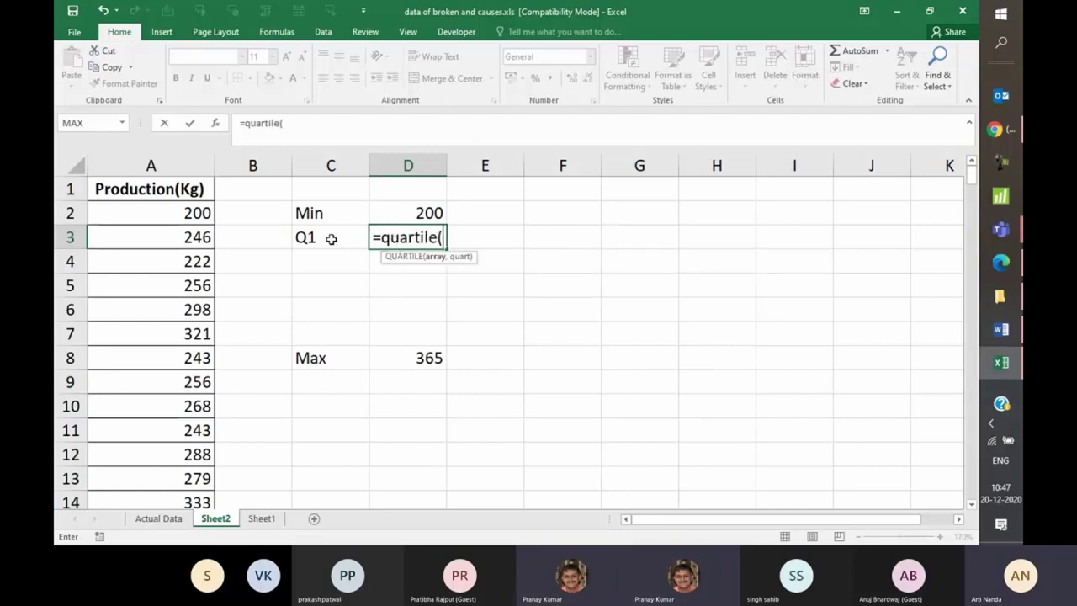
{"action": "left_click", "coordinate": [195, 167]}
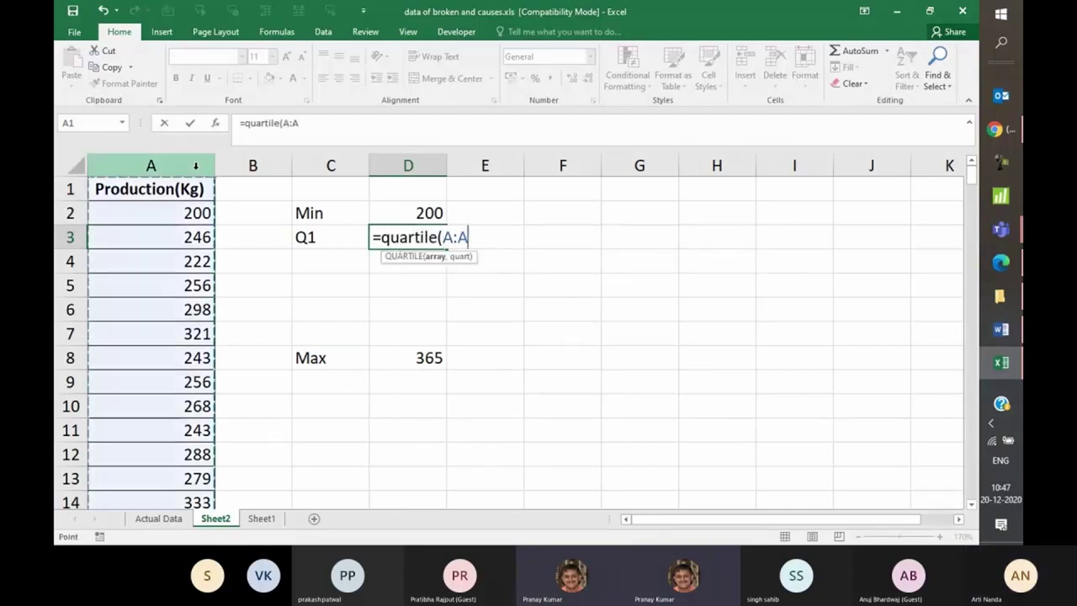
{"action": "type", "text": ",1"}
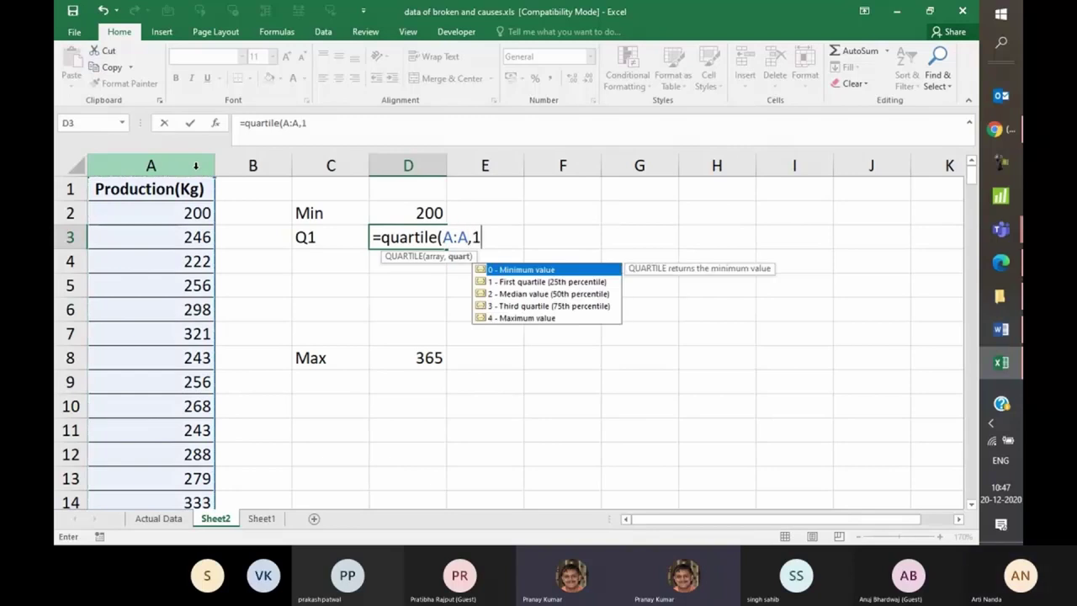
{"action": "type", "text": ")"}
{"action": "left_click", "coordinate": [301, 261]}
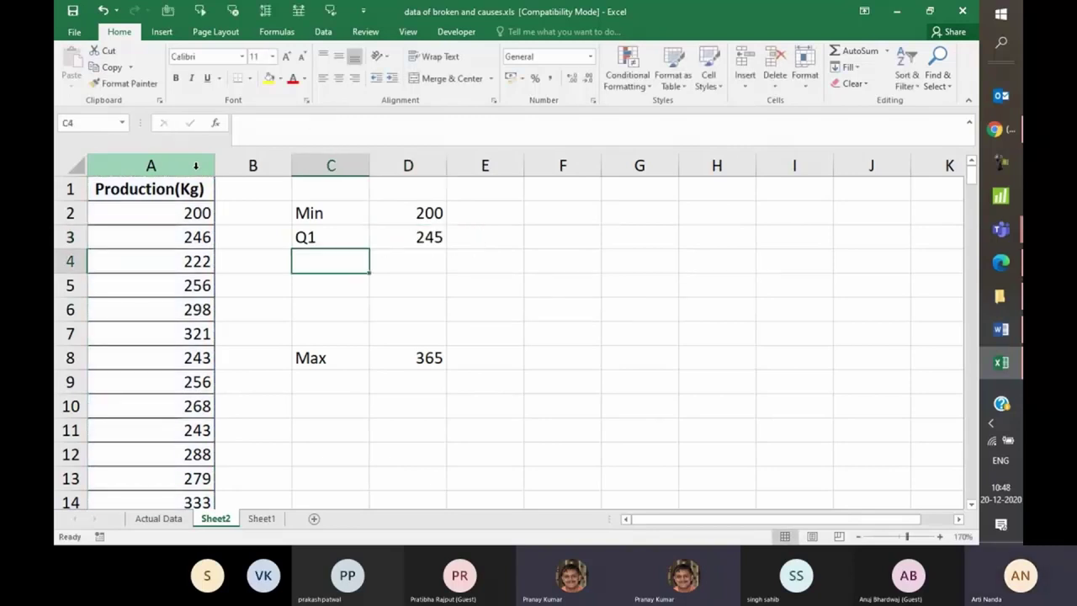
Step: Label C5 as Median and calculate the median of column A in D5 with the MEDIAN function
{"action": "left_click", "coordinate": [319, 285]}
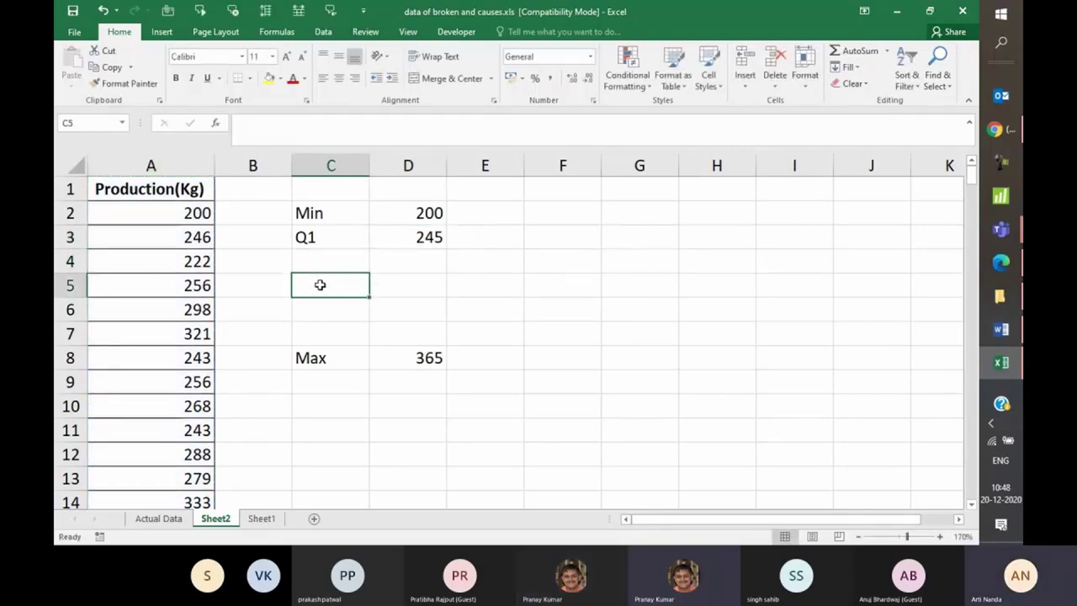
{"action": "type", "text": "Median"}
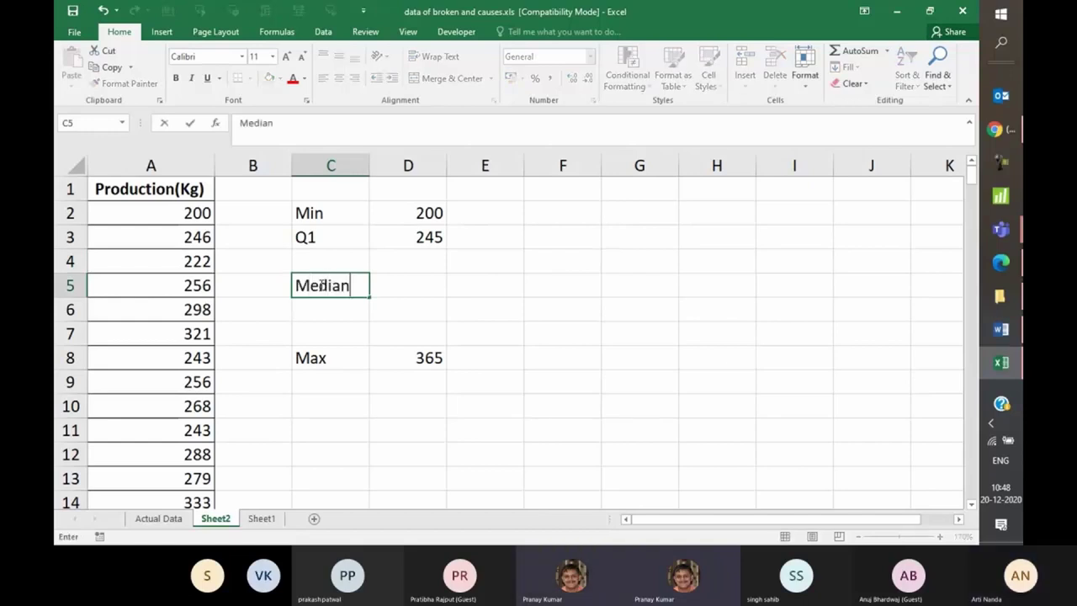
{"action": "key", "text": "Tab"}
{"action": "type", "text": "="}
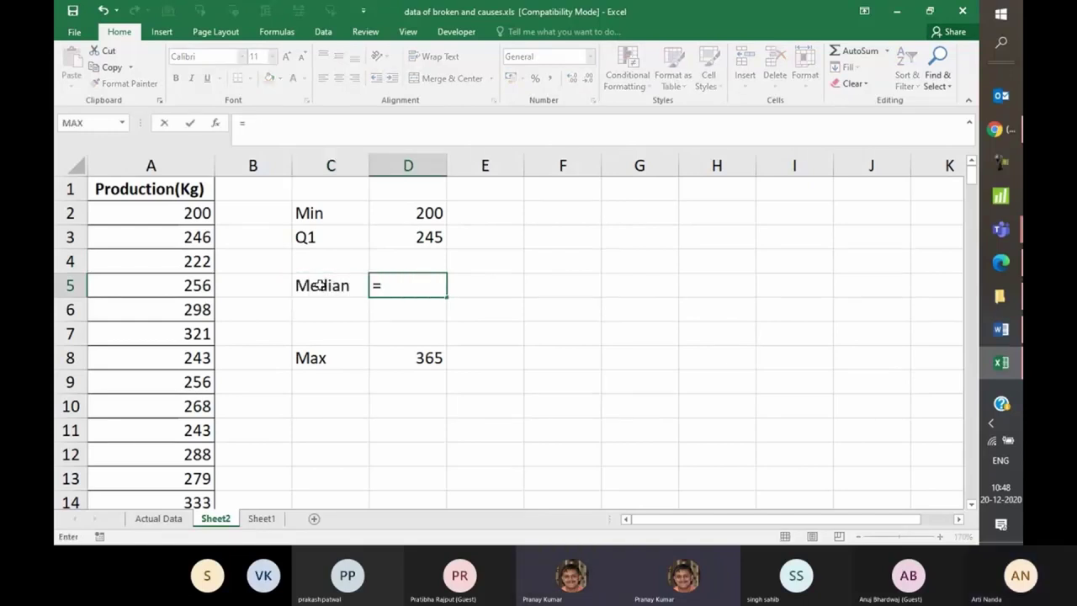
{"action": "type", "text": "median"}
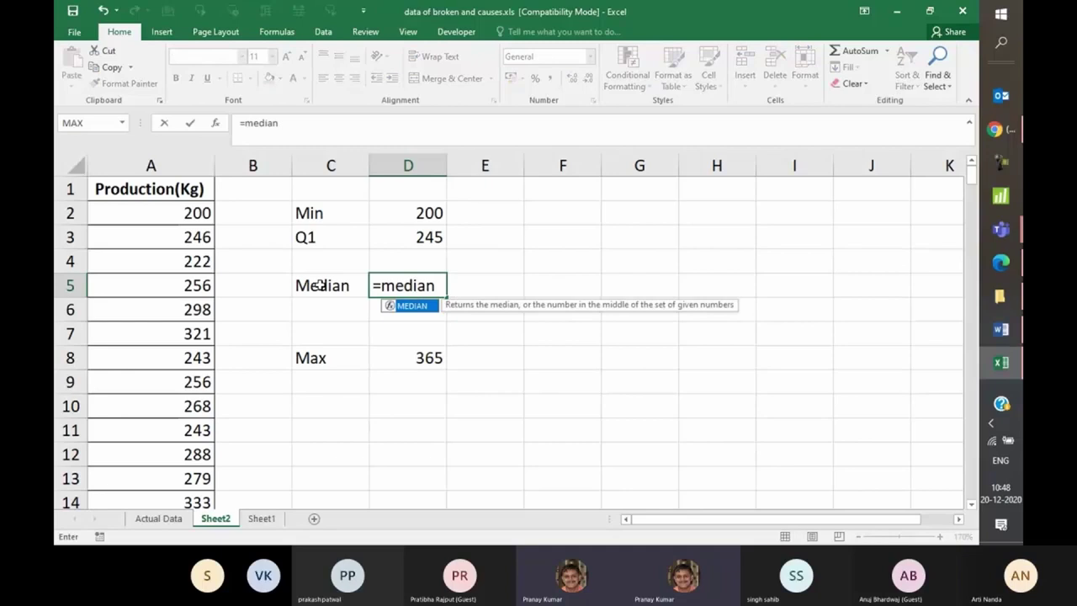
{"action": "type", "text": "("}
{"action": "left_click", "coordinate": [189, 162]}
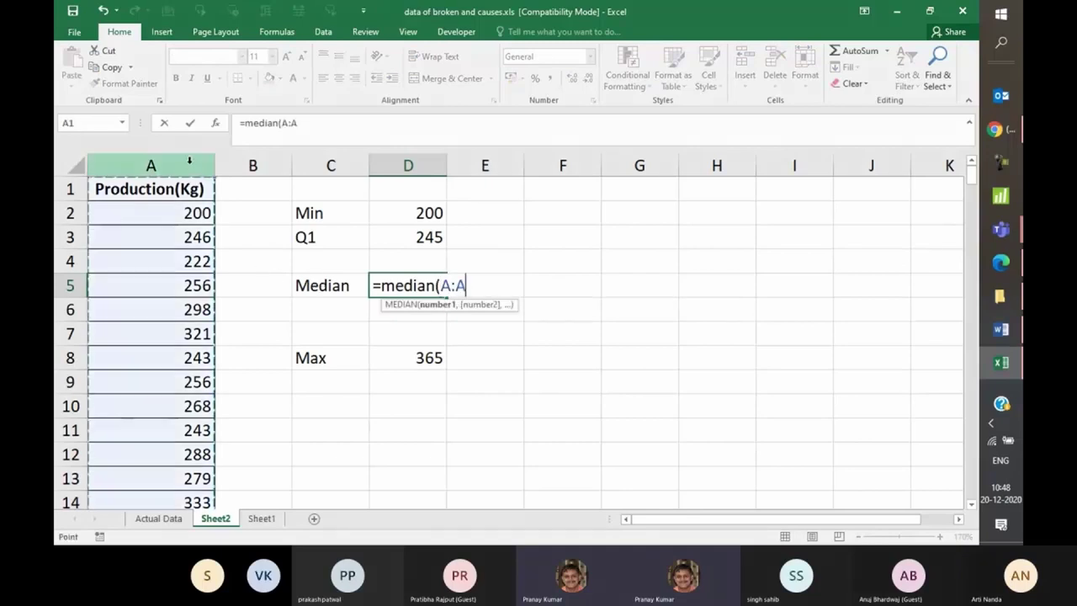
{"action": "type", "text": ")"}
{"action": "key", "text": "Return"}
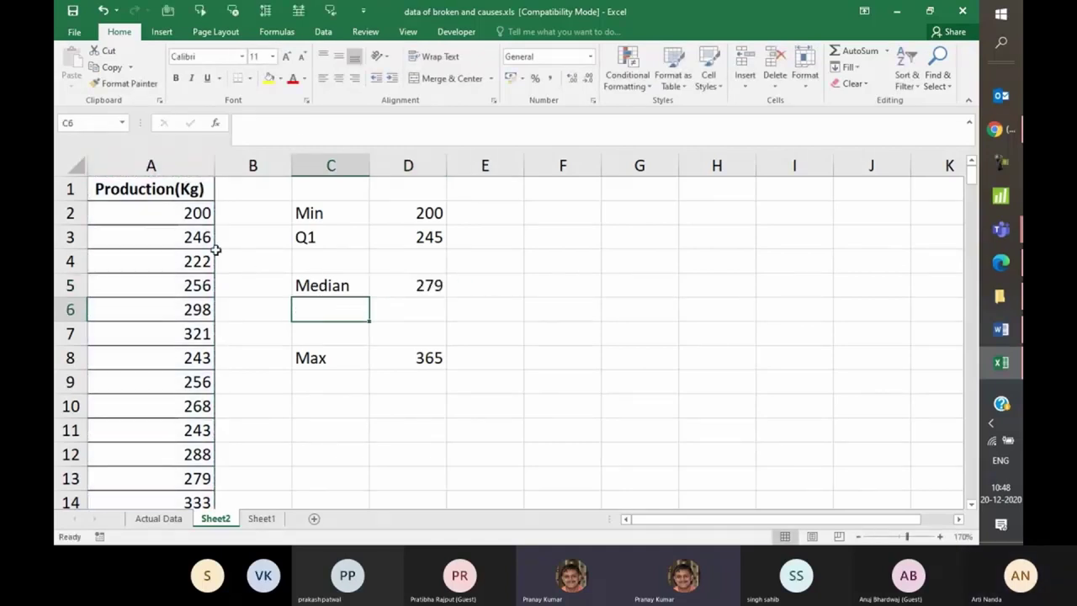
Step: Label C6 as Q3 and calculate the third quartile of column A in D6 with the QUARTILE function and quart value 3
{"action": "type", "text": "Q3"}
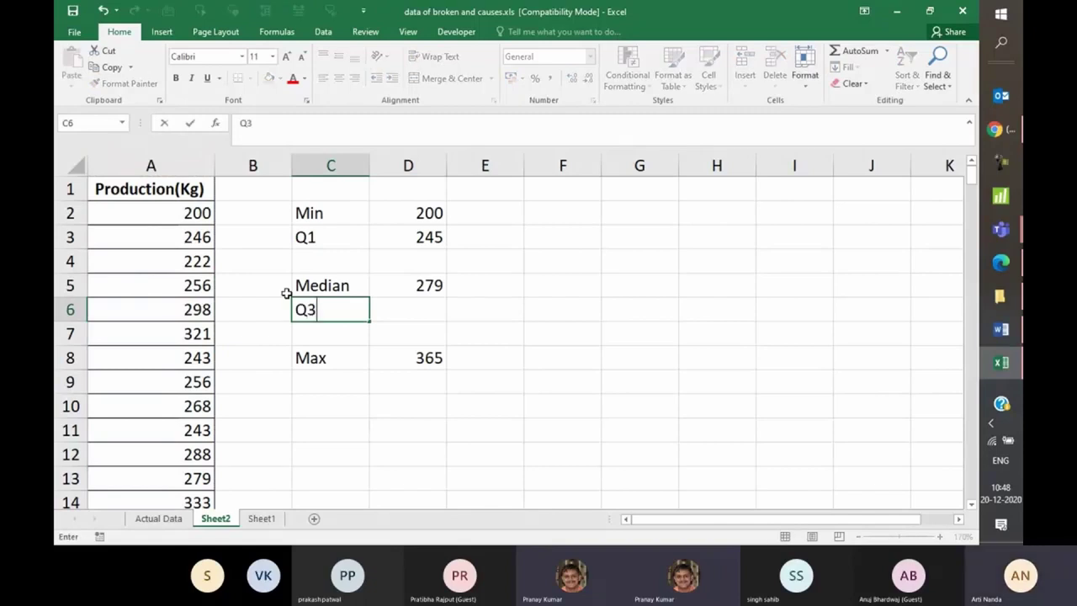
{"action": "key", "text": "Tab"}
{"action": "type", "text": "="}
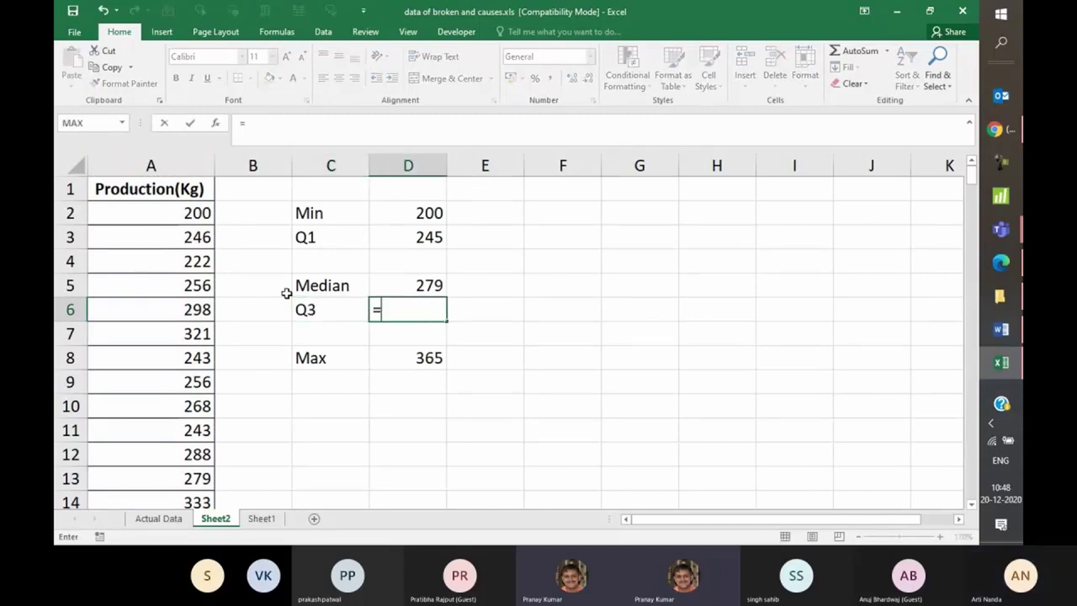
{"action": "type", "text": "quar"}
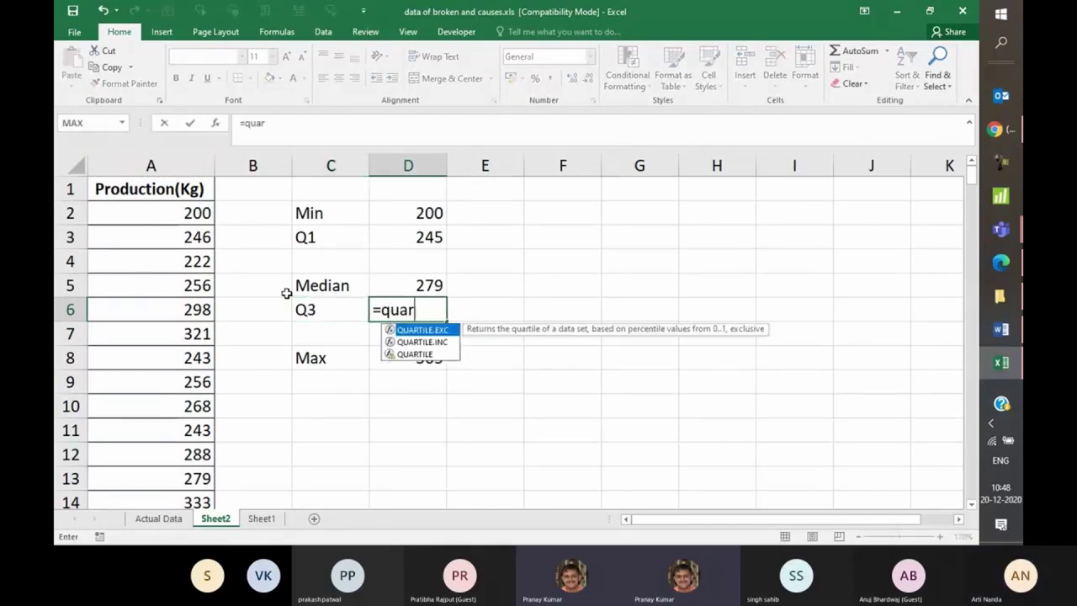
{"action": "type", "text": "tile("}
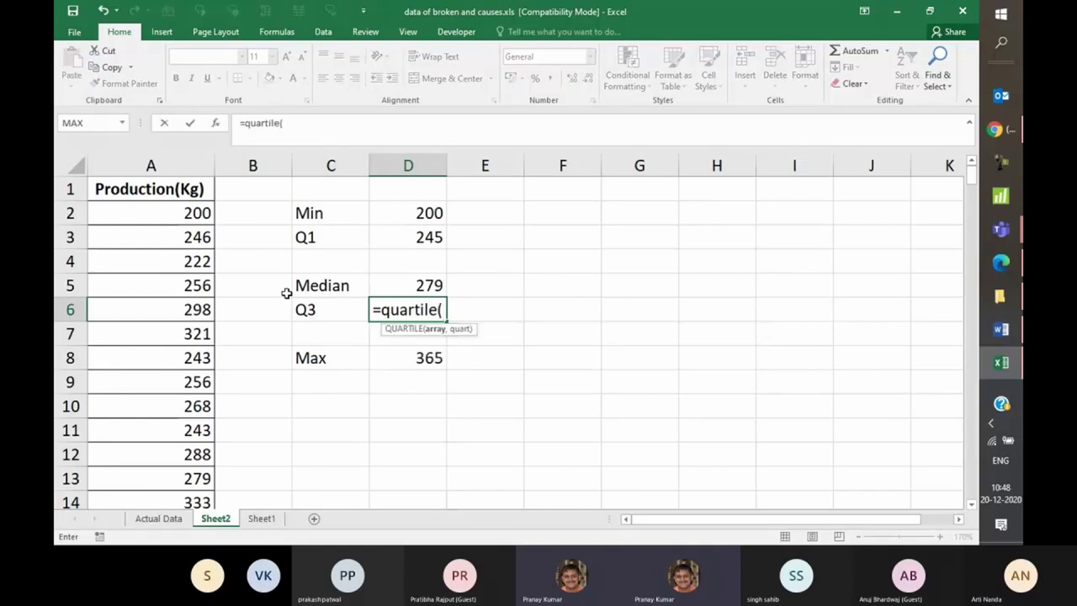
{"action": "left_click", "coordinate": [192, 165]}
{"action": "type", "text": ","}
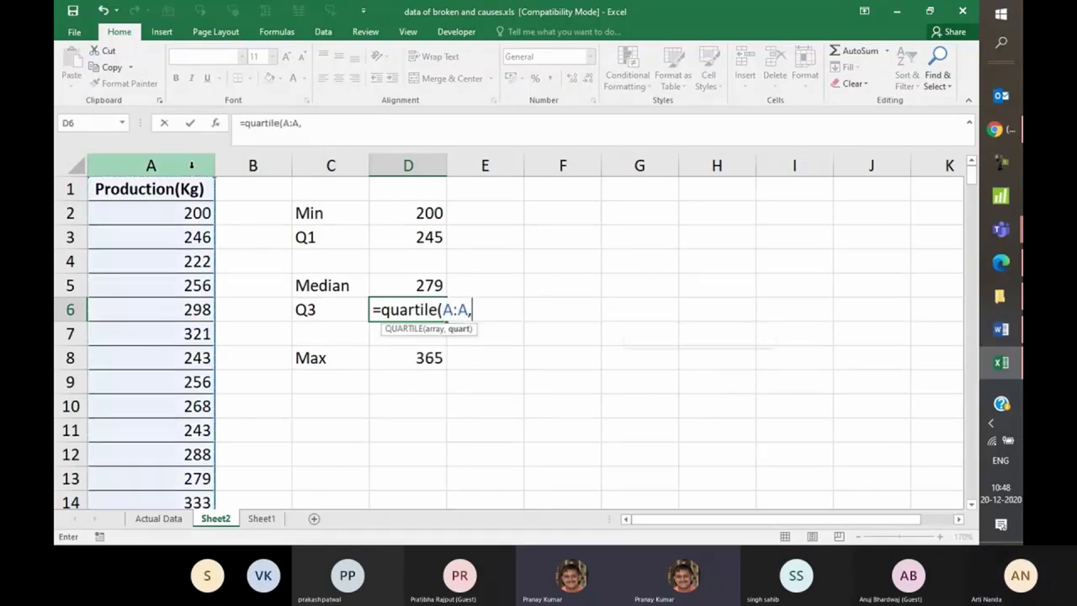
{"action": "type", "text": "3)"}
{"action": "key", "text": "Return"}
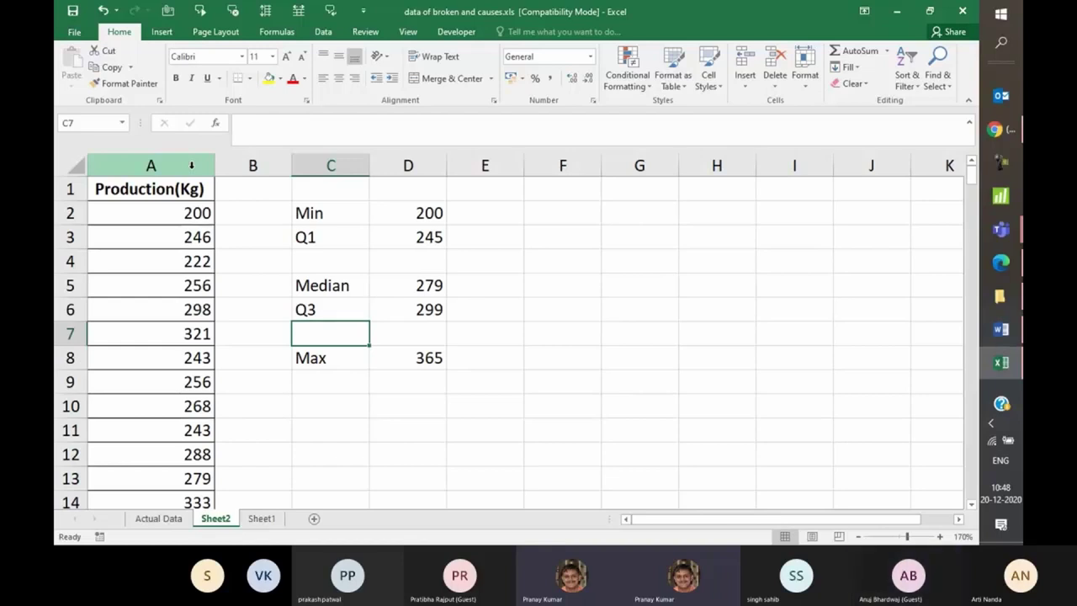
Step: Fill the Min and Q1 labels and values in C2:D3 with yellow
{"action": "left_click_drag", "start_coordinate": [343, 215], "coordinate": [384, 230]}
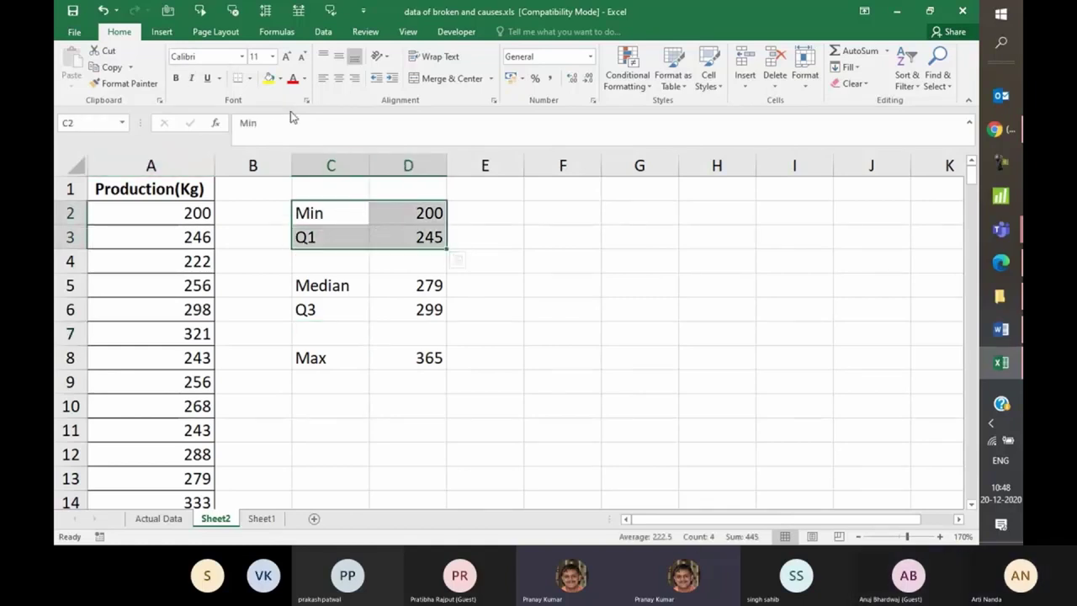
{"action": "left_click", "coordinate": [269, 78]}
{"action": "left_click", "coordinate": [541, 231]}
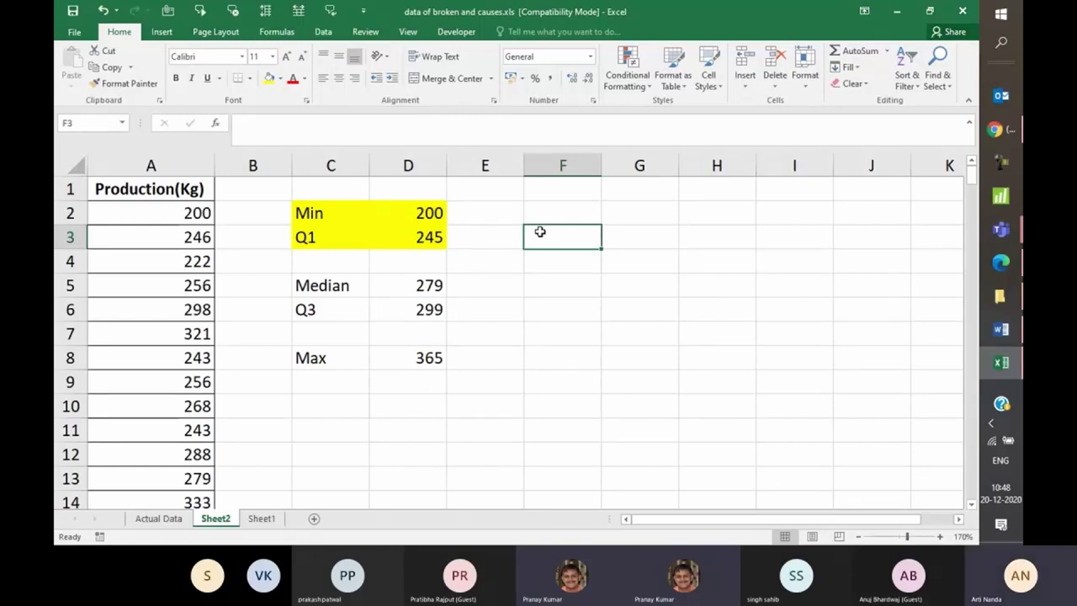
Step: Merge and center cells E2:E3 beside the Min and Q1 values and enter 25%
{"action": "left_click_drag", "start_coordinate": [496, 217], "coordinate": [496, 234]}
{"action": "left_click", "coordinate": [463, 82]}
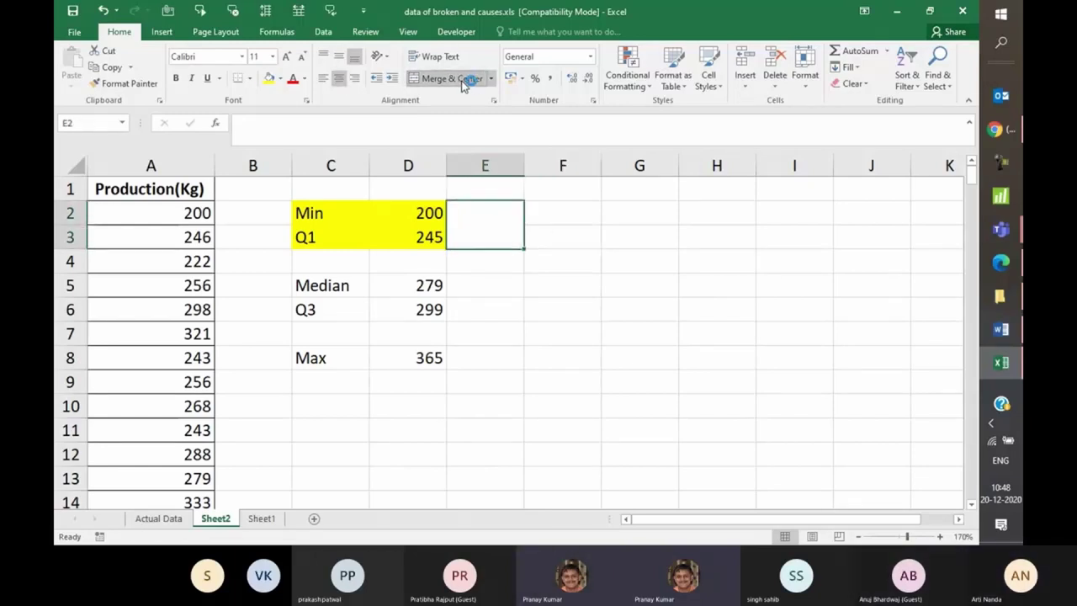
{"action": "type", "text": "25%"}
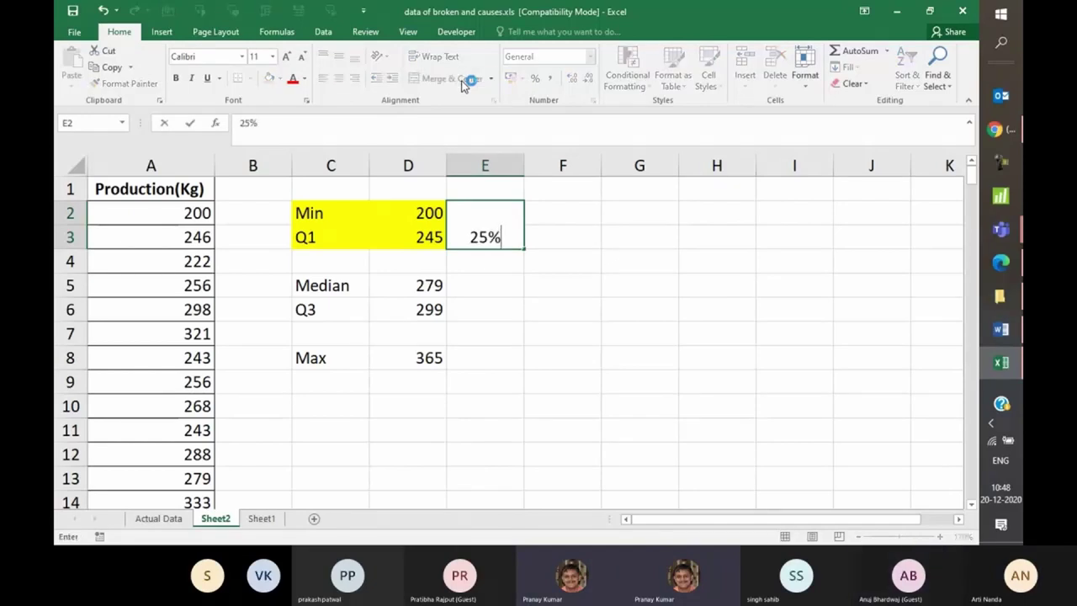
{"action": "key", "text": "Return"}
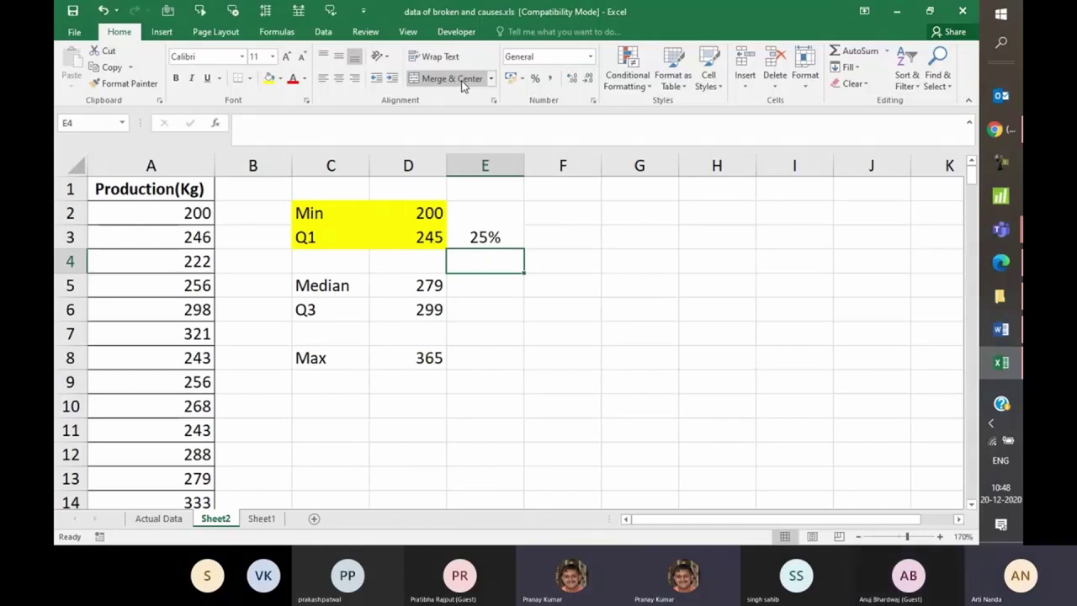
Step: Merge and center cells B3:B5 beside the Q1 to Median rows and enter 25%
{"action": "left_click_drag", "start_coordinate": [333, 242], "coordinate": [387, 285]}
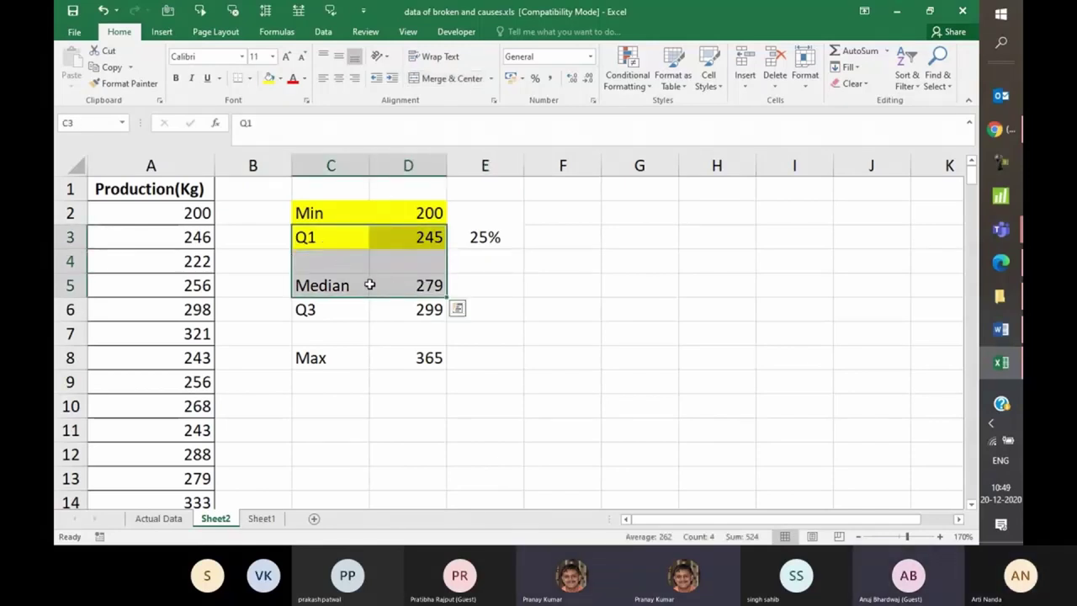
{"action": "left_click_drag", "start_coordinate": [281, 244], "coordinate": [281, 283]}
{"action": "left_click", "coordinate": [451, 79]}
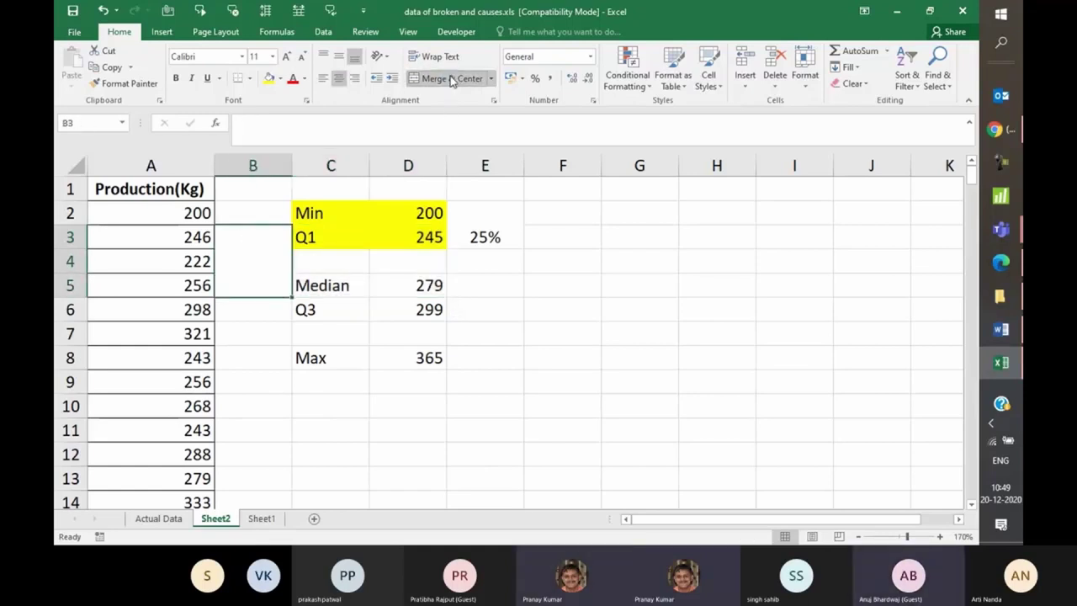
{"action": "type", "text": "25"}
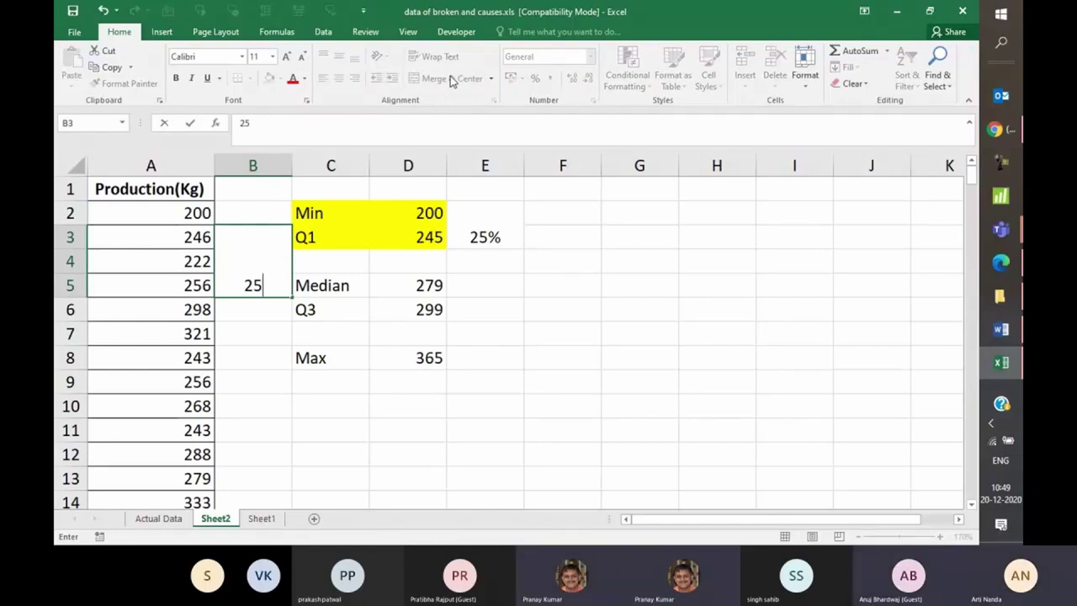
{"action": "type", "text": "%"}
{"action": "key", "text": "ctrl+Return"}
{"action": "key", "text": "Return"}
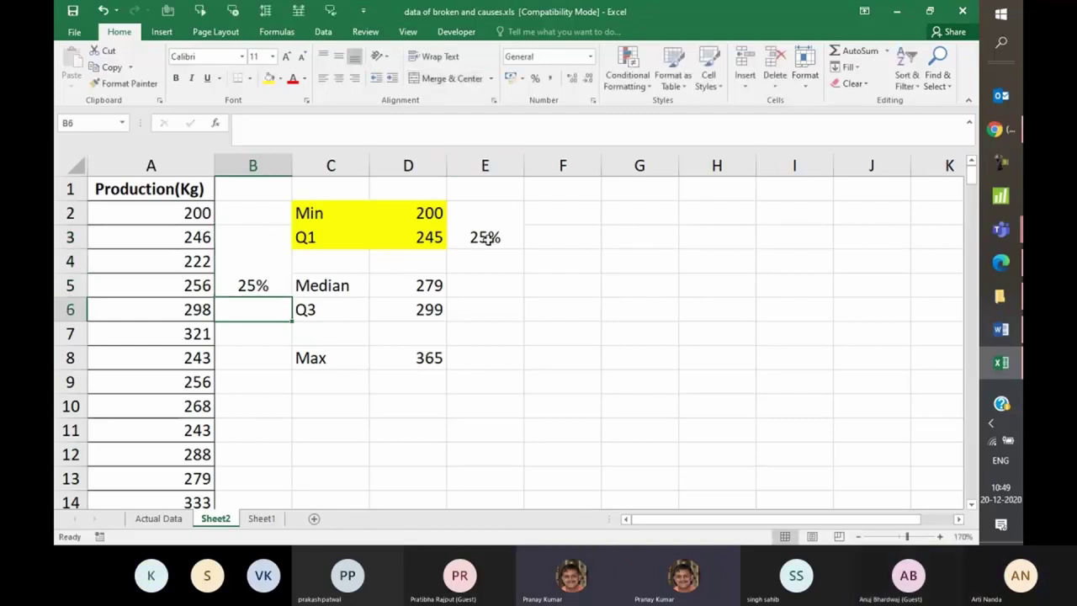
{"action": "left_click_drag", "start_coordinate": [438, 284], "coordinate": [436, 306]}
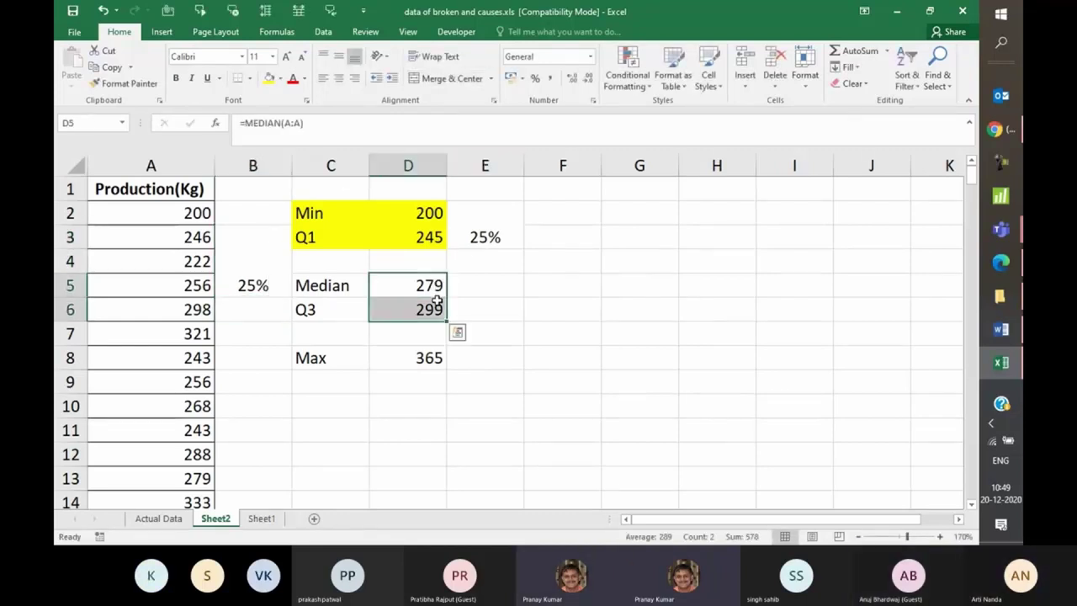
{"action": "left_click", "coordinate": [349, 317]}
{"action": "left_click_drag", "start_coordinate": [349, 317], "coordinate": [351, 353]}
Step: Label B10 as N and count the non-empty cells of column A in C10 with the COUNTA function
{"action": "left_click", "coordinate": [261, 410]}
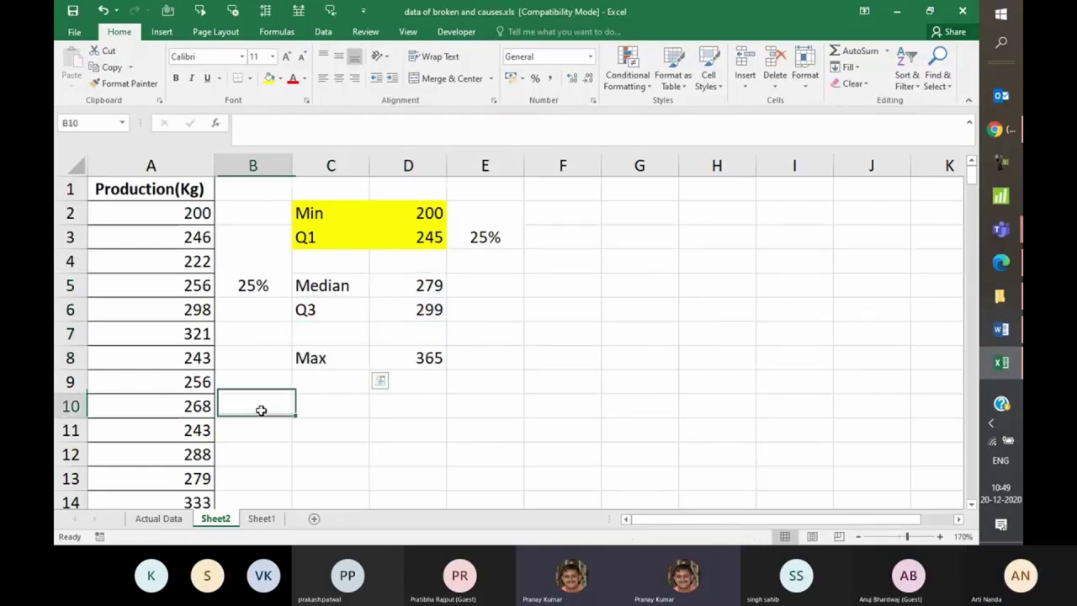
{"action": "type", "text": "N"}
{"action": "key", "text": "Tab"}
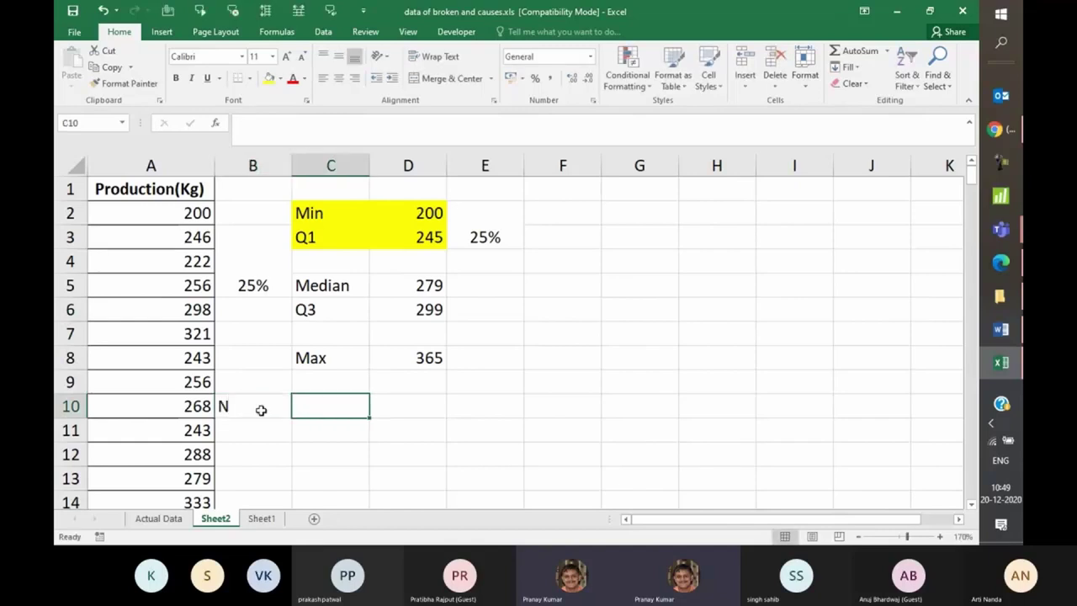
{"action": "type", "text": "="}
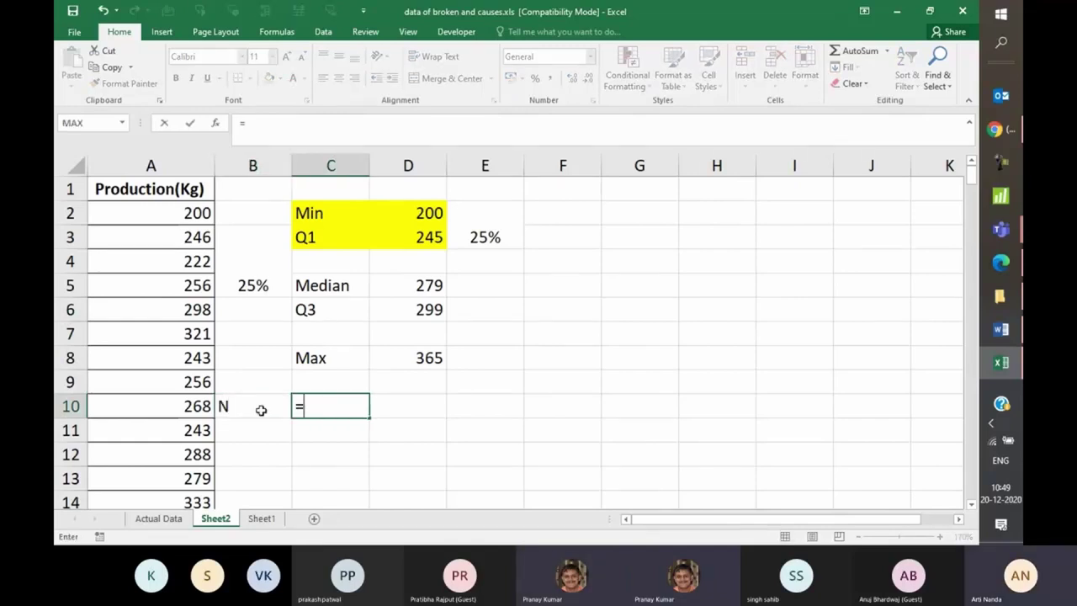
{"action": "type", "text": "counta("}
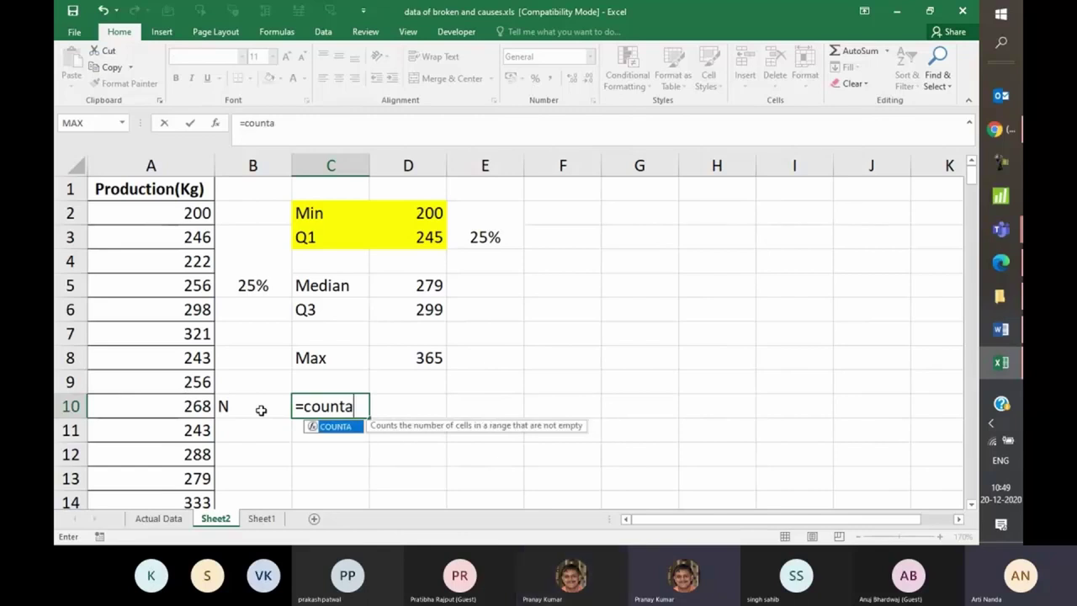
{"action": "left_click", "coordinate": [170, 167]}
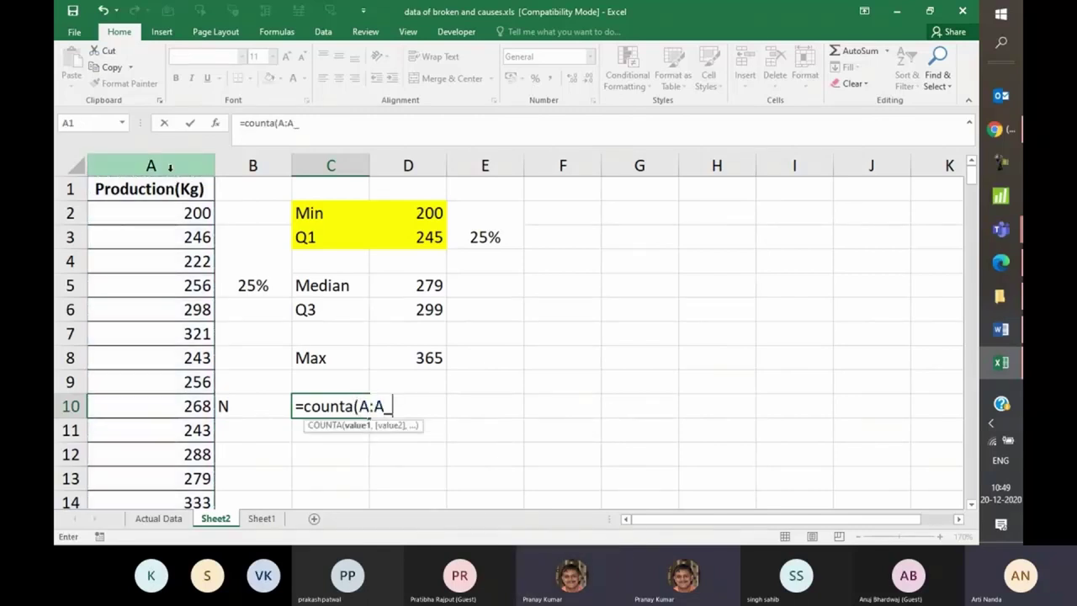
{"action": "key", "text": "alt+Down"}
{"action": "key", "text": "Escape"}
{"action": "type", "text": ")"}
{"action": "key", "text": "Return"}
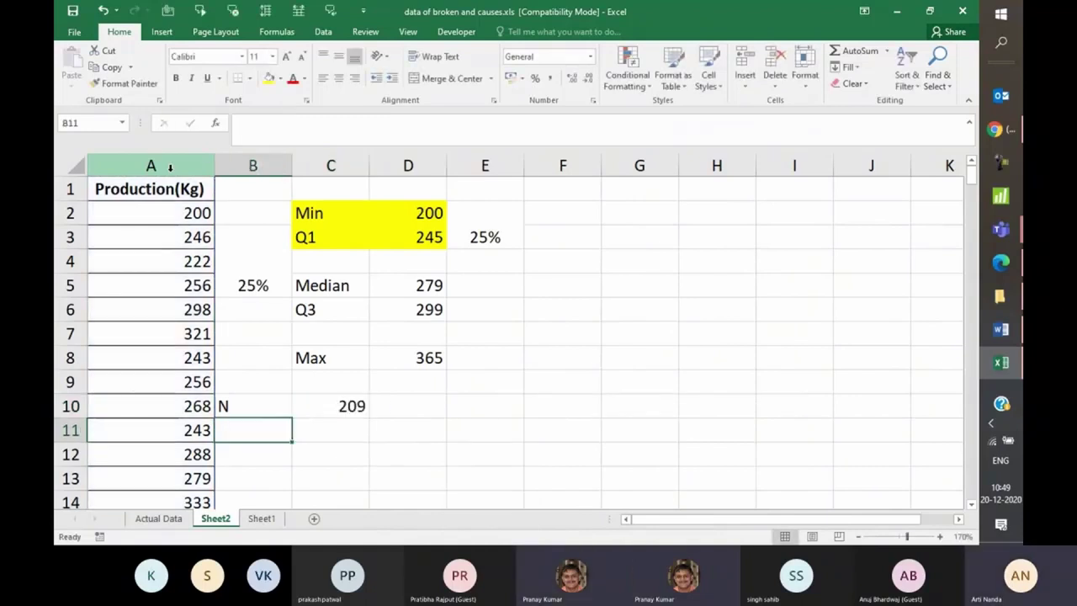
Step: Subtract 1 from the COUNTA formula in C10 and review the formula
{"action": "left_click", "coordinate": [339, 406]}
{"action": "left_click", "coordinate": [340, 124]}
{"action": "type", "text": "-1"}
{"action": "key", "text": "Return"}
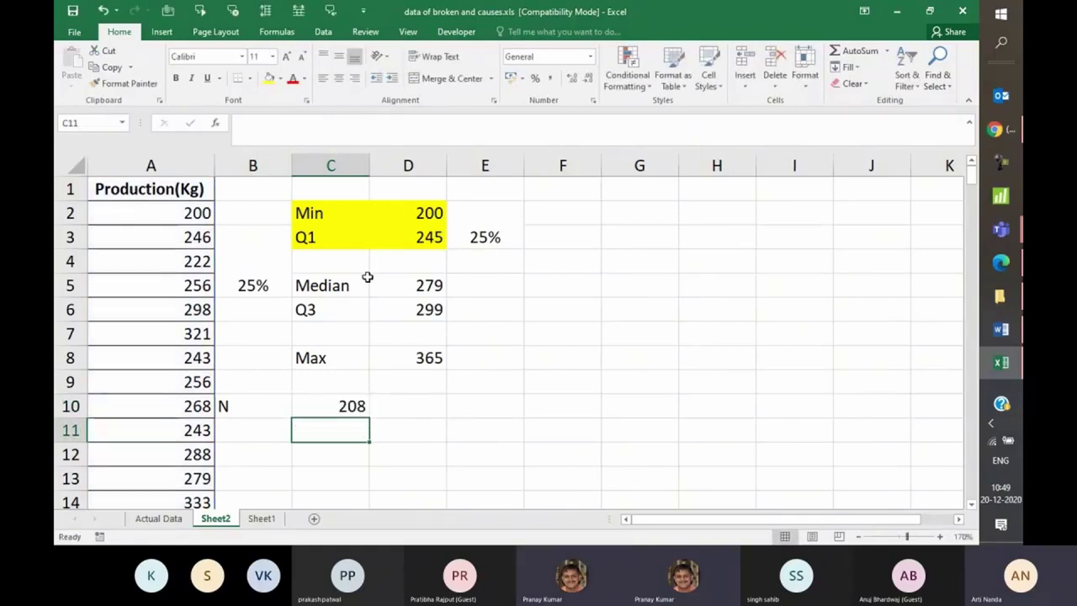
{"action": "left_click_drag", "start_coordinate": [278, 408], "coordinate": [320, 414]}
{"action": "left_click", "coordinate": [320, 413]}
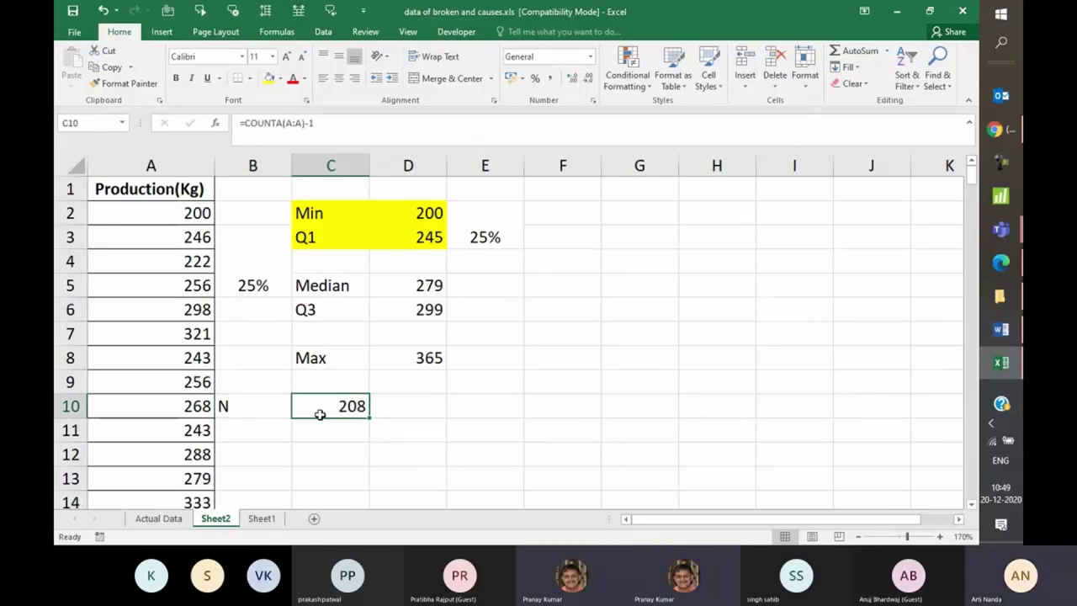
{"action": "double_click", "coordinate": [349, 412]}
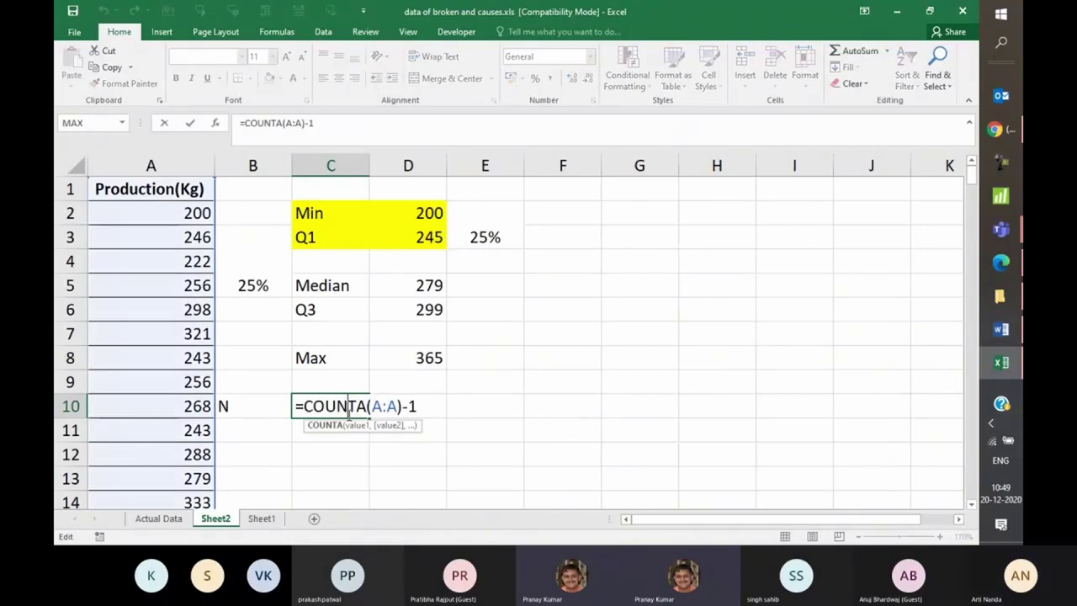
{"action": "key", "text": "Escape"}
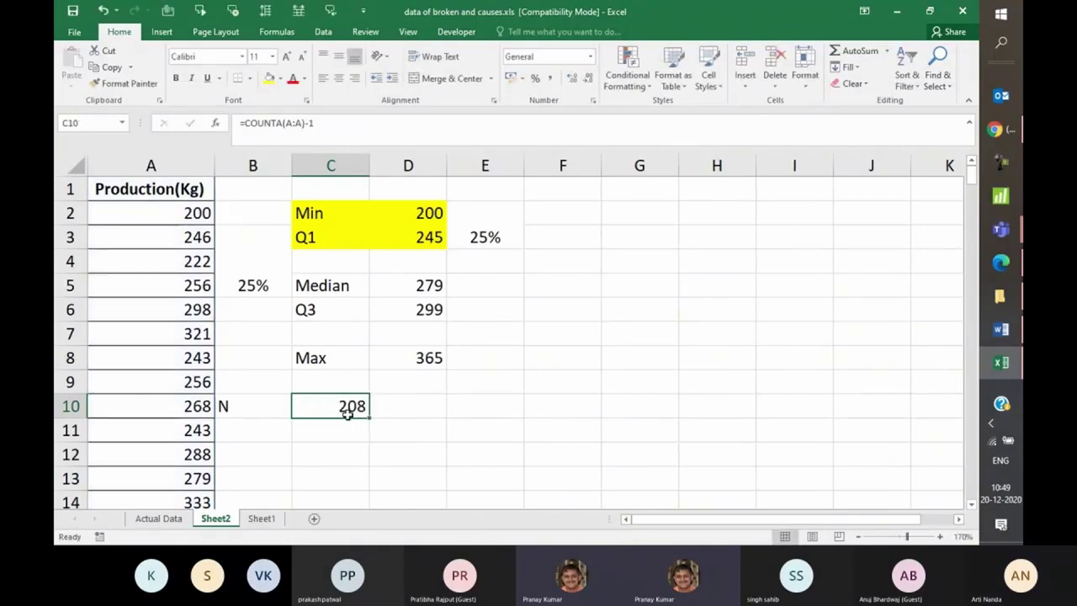
Step: Calculate a quarter of the data points in F2 with the formula =208/4
{"action": "left_click", "coordinate": [557, 212]}
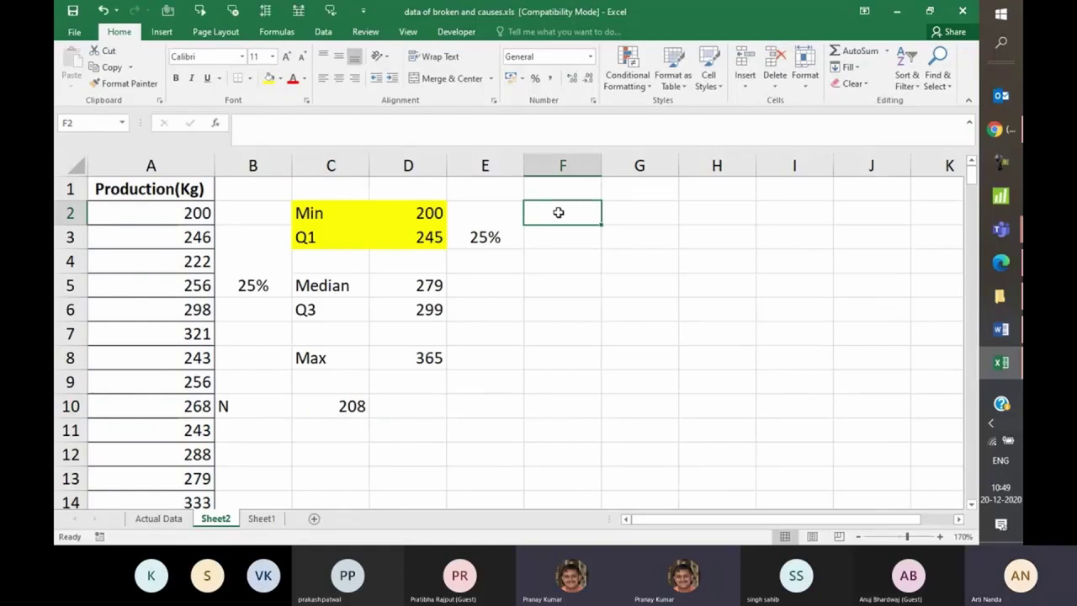
{"action": "type", "text": "=208/4"}
{"action": "key", "text": "Return"}
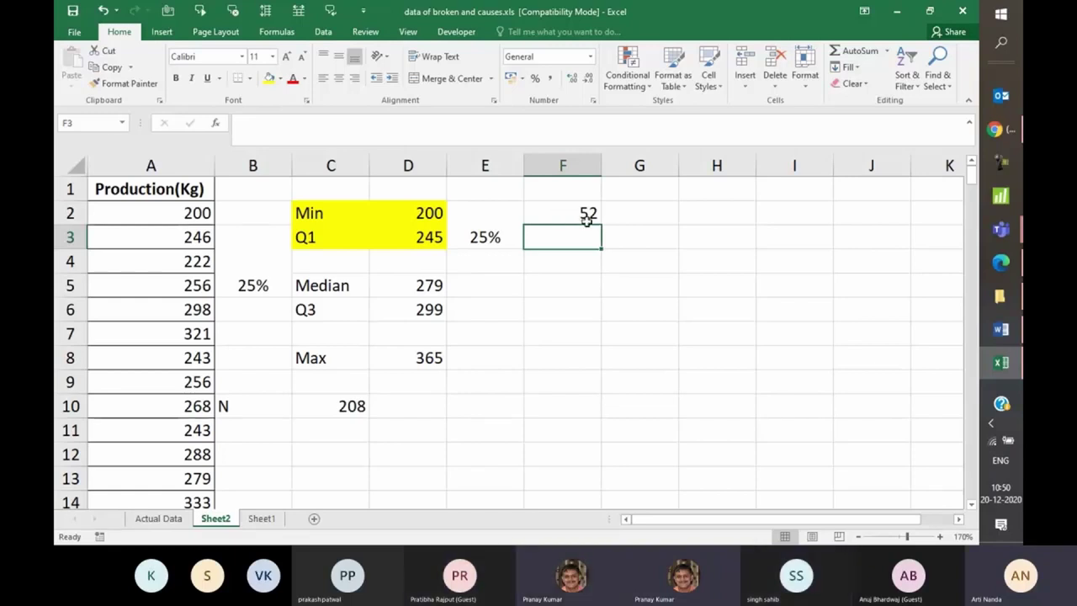
{"action": "left_click", "coordinate": [587, 215]}
{"action": "left_click", "coordinate": [340, 407]}
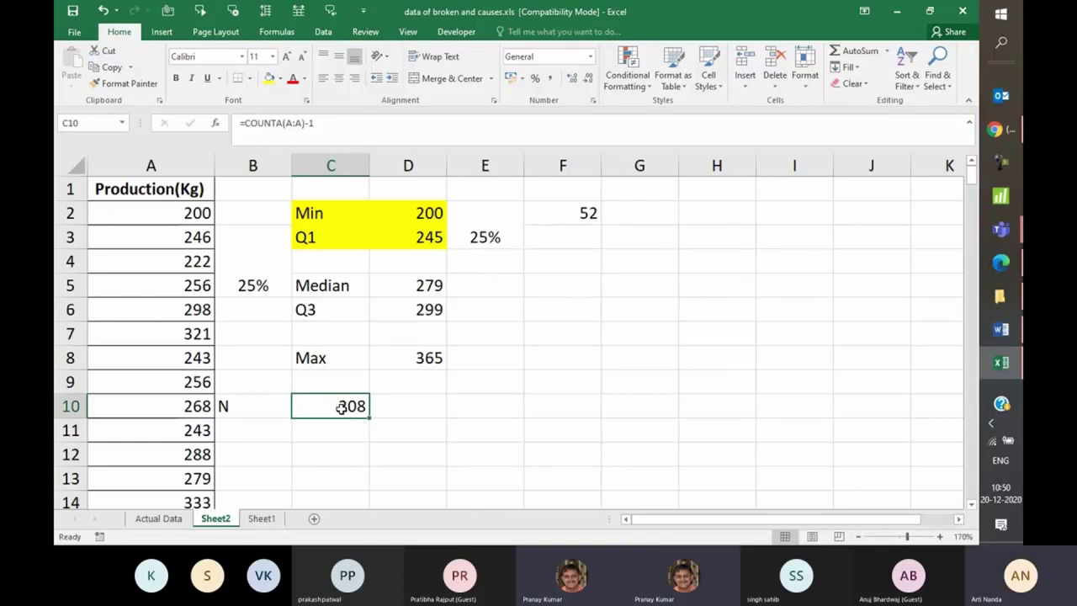
Step: Divide the N count by four in C11 with the formula =C10/4
{"action": "left_click", "coordinate": [337, 429]}
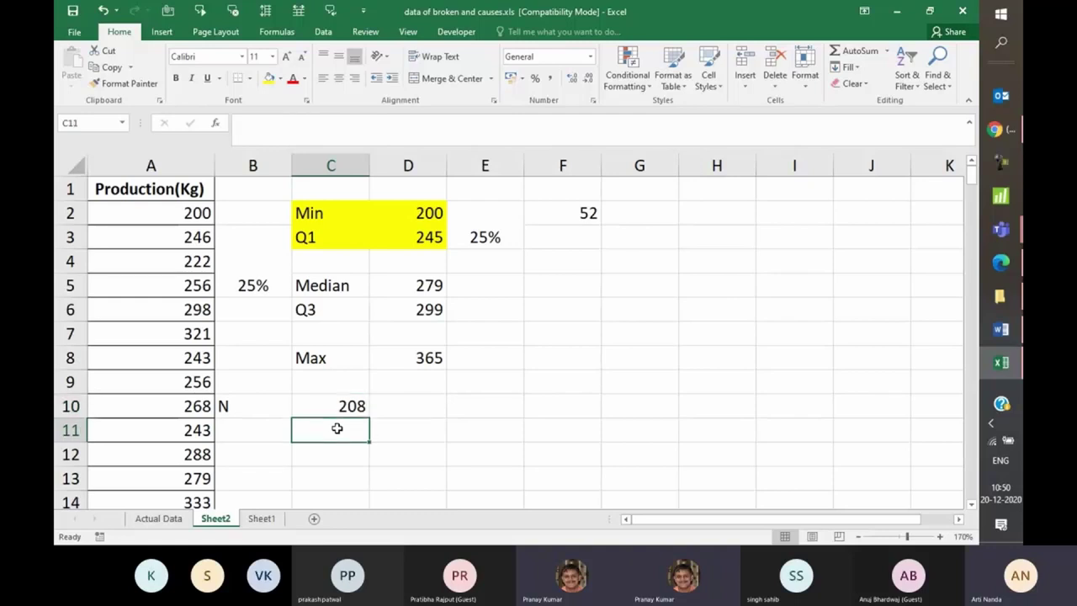
{"action": "type", "text": "="}
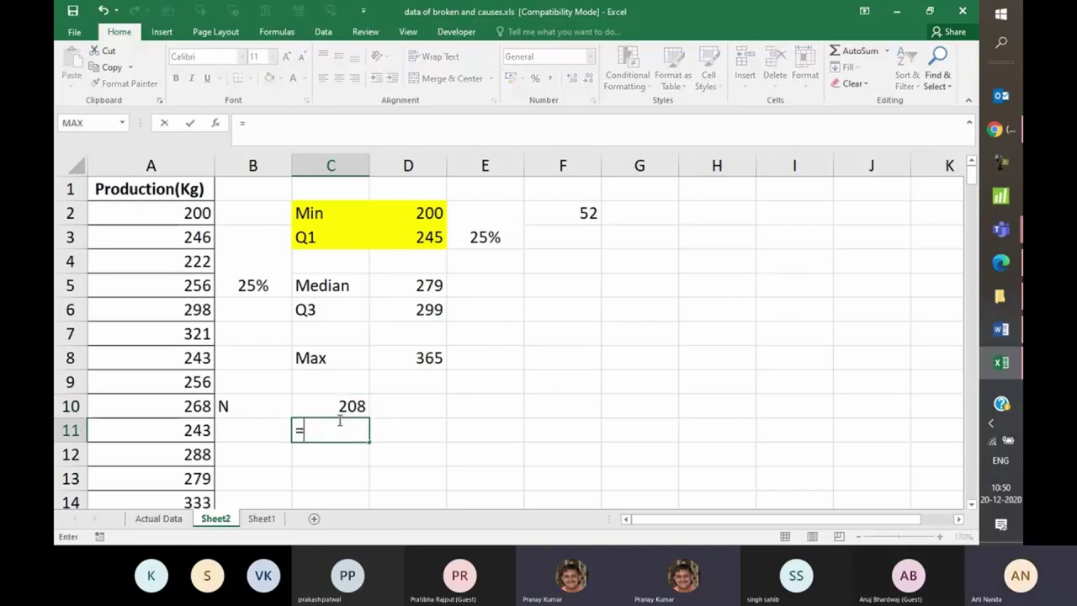
{"action": "left_click", "coordinate": [343, 404]}
{"action": "type", "text": "/4"}
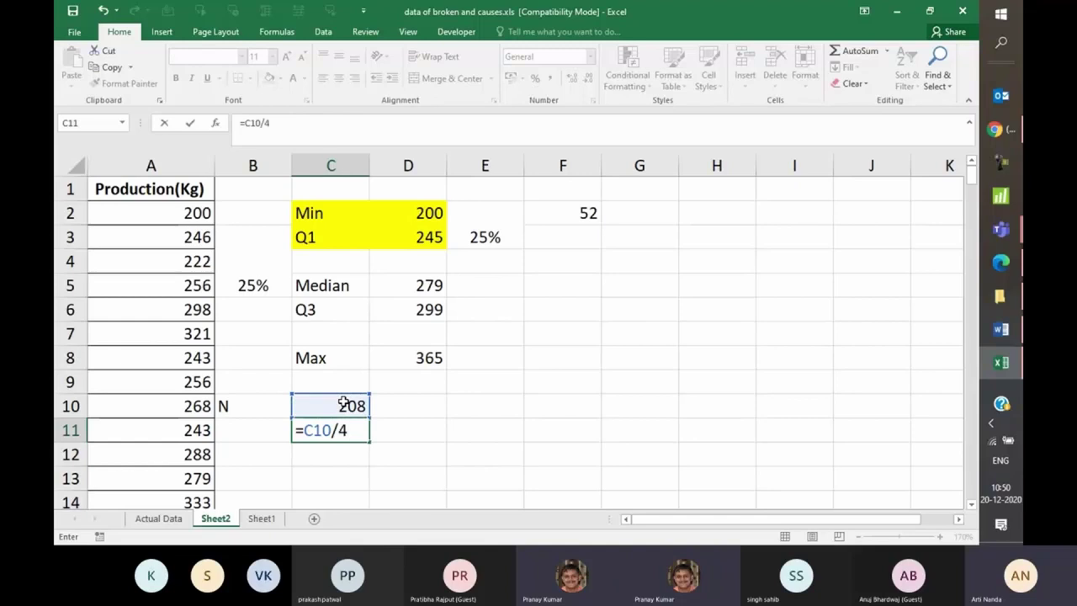
{"action": "key", "text": "Return"}
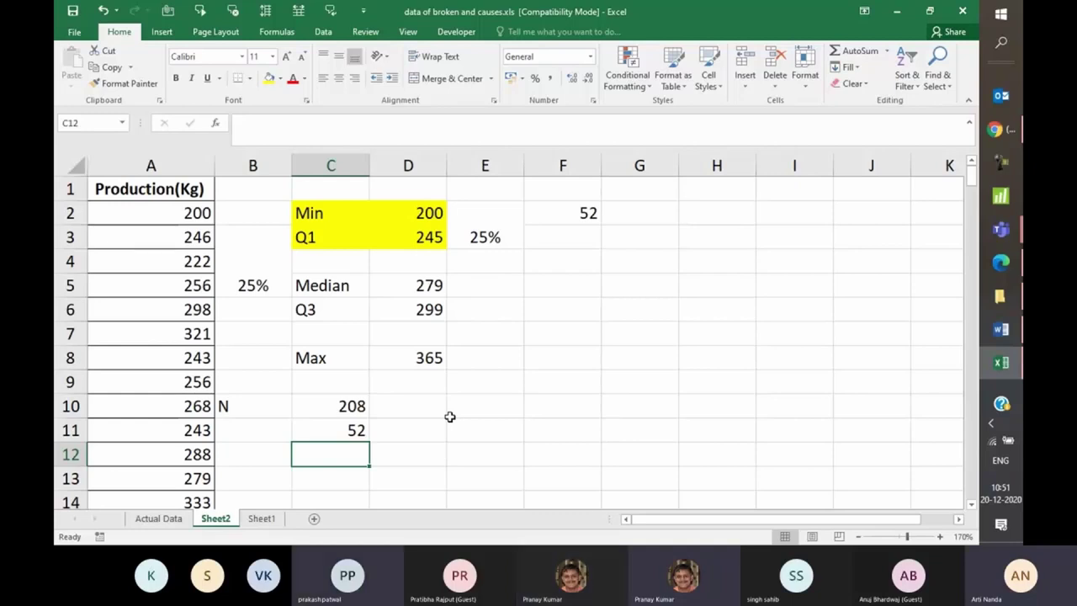
Step: Copy the Machine A (Kg) column from the Actual Data sheet into column A of a new sheet
{"action": "left_click", "coordinate": [145, 521]}
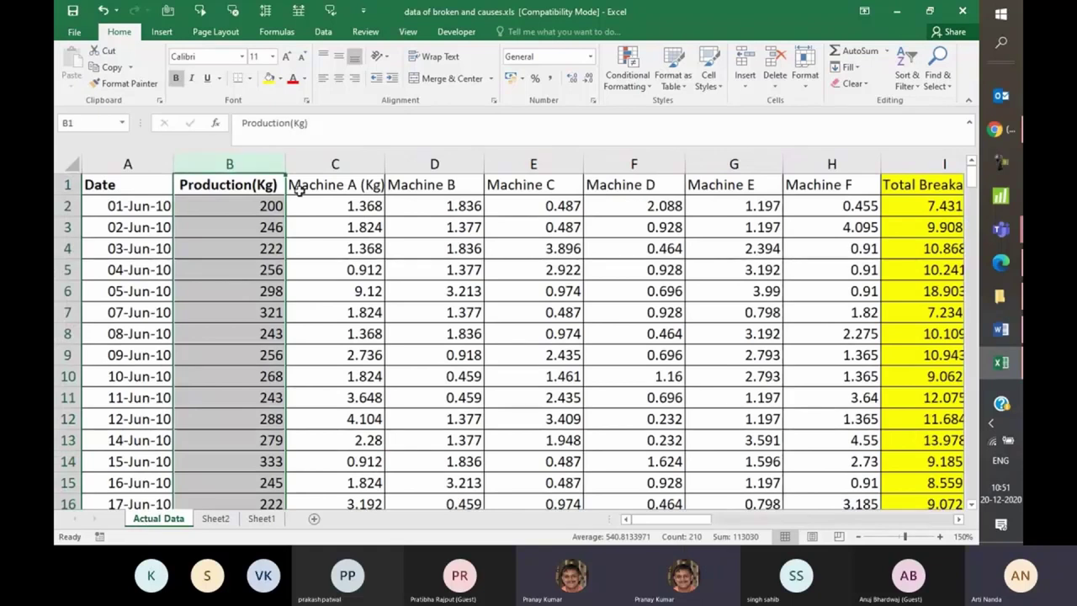
{"action": "left_click", "coordinate": [317, 161]}
{"action": "key", "text": "ctrl+c"}
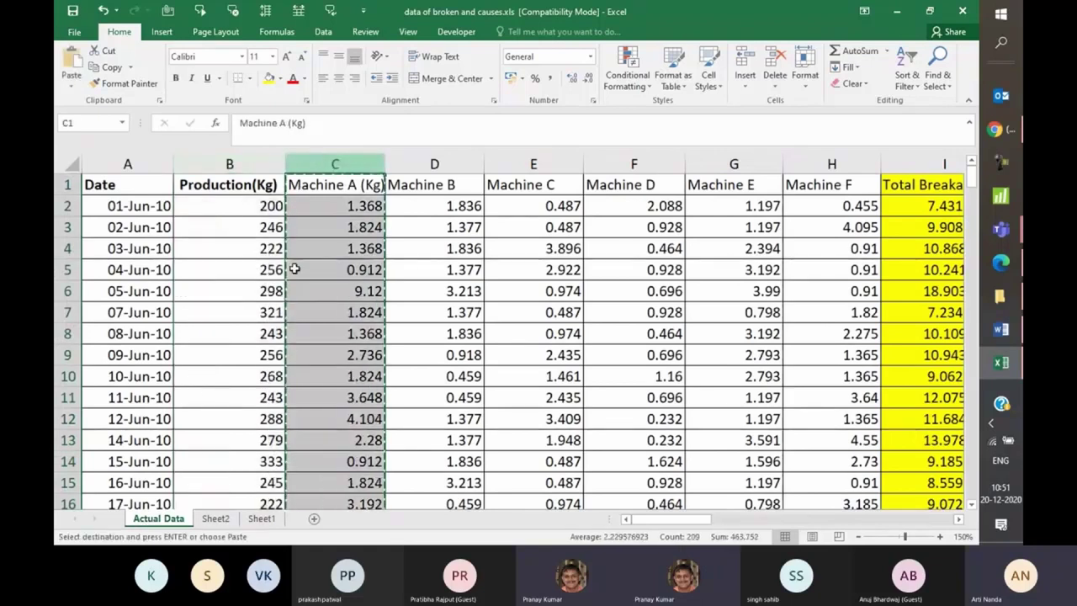
{"action": "left_click", "coordinate": [275, 520]}
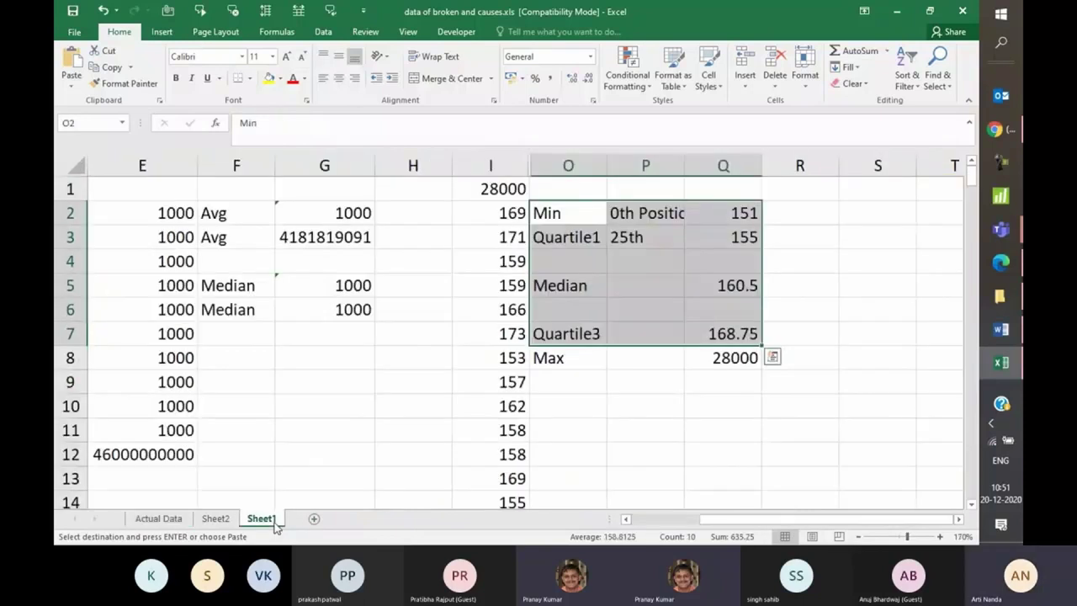
{"action": "left_click", "coordinate": [312, 519]}
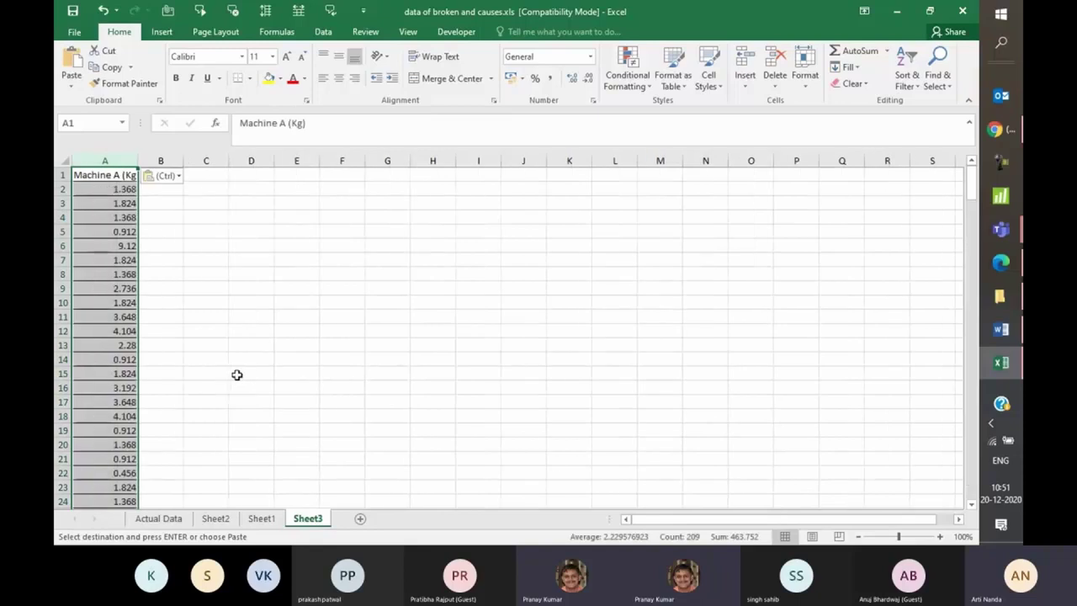
Step: Enter the label Min in C2 beside the Machine A data and begin a =min formula in D2
{"action": "left_click", "coordinate": [940, 537]}
{"action": "left_click", "coordinate": [941, 536]}
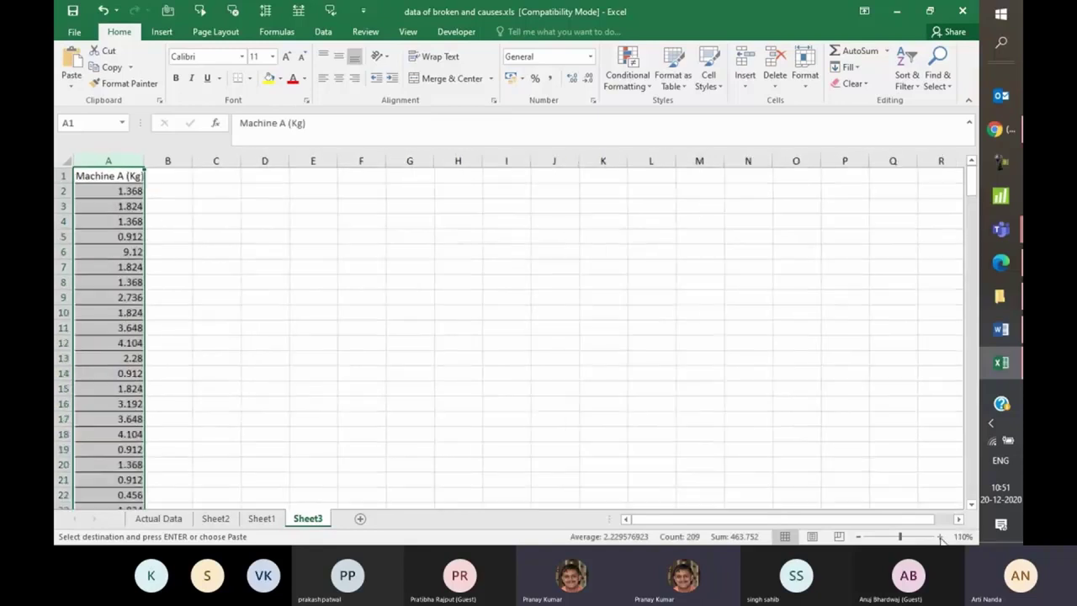
{"action": "left_click", "coordinate": [940, 537]}
{"action": "left_click", "coordinate": [940, 537]}
{"action": "left_click", "coordinate": [940, 537]}
{"action": "left_click", "coordinate": [940, 536]}
{"action": "left_click", "coordinate": [940, 536]}
{"action": "left_click", "coordinate": [941, 537]}
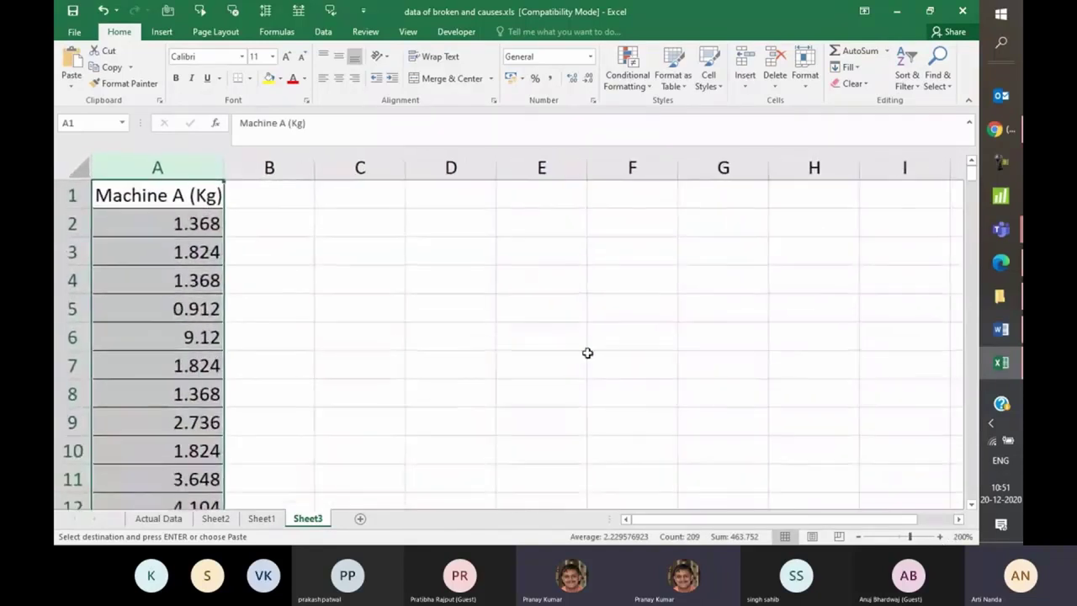
{"action": "left_click", "coordinate": [353, 223]}
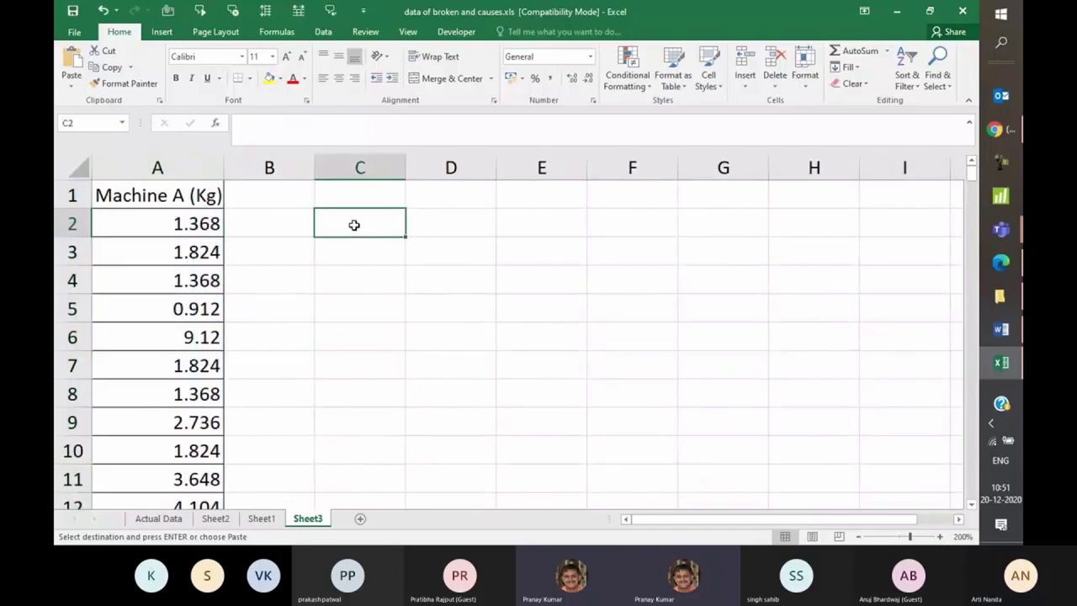
{"action": "type", "text": "Min"}
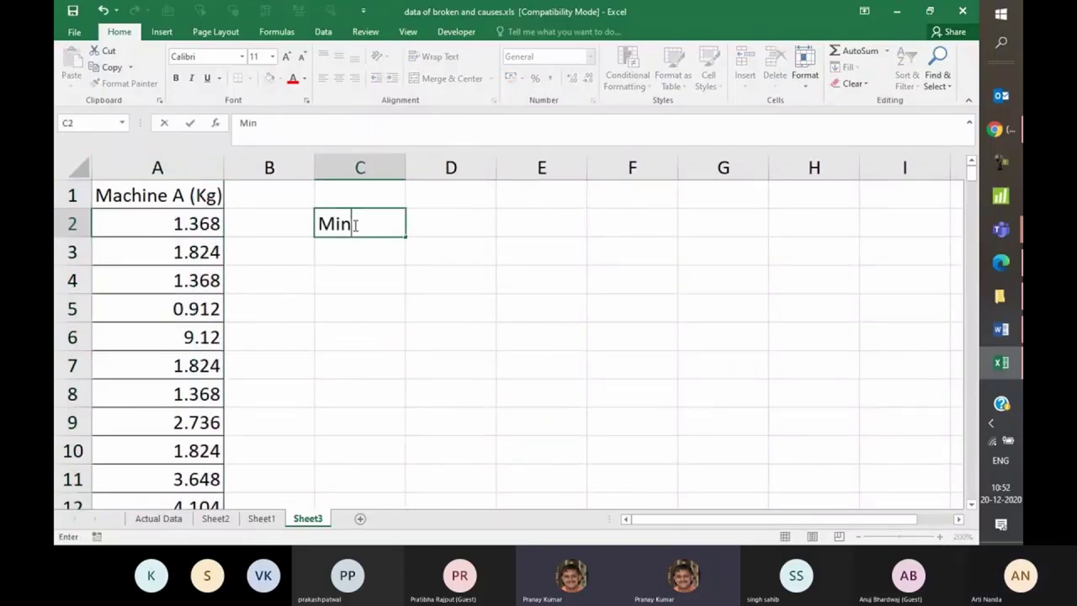
{"action": "key", "text": "Tab"}
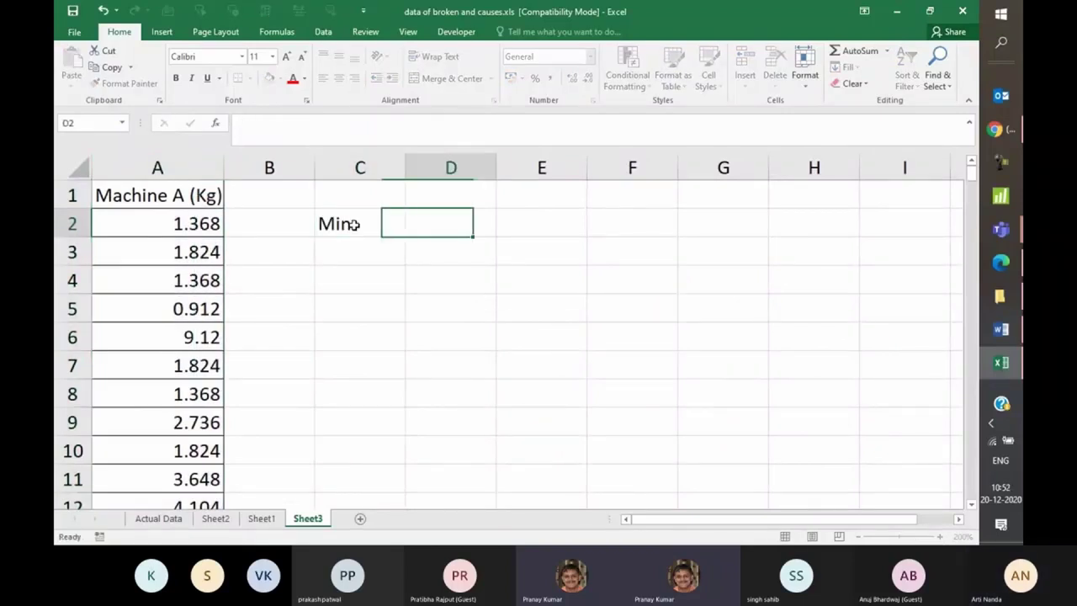
{"action": "type", "text": "="}
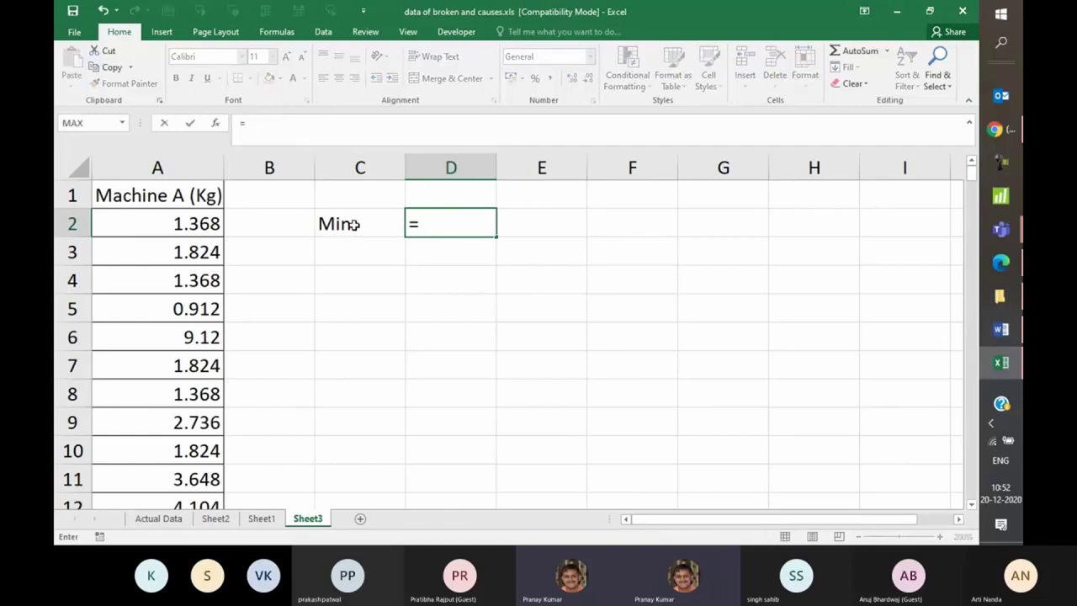
{"action": "type", "text": "min"}
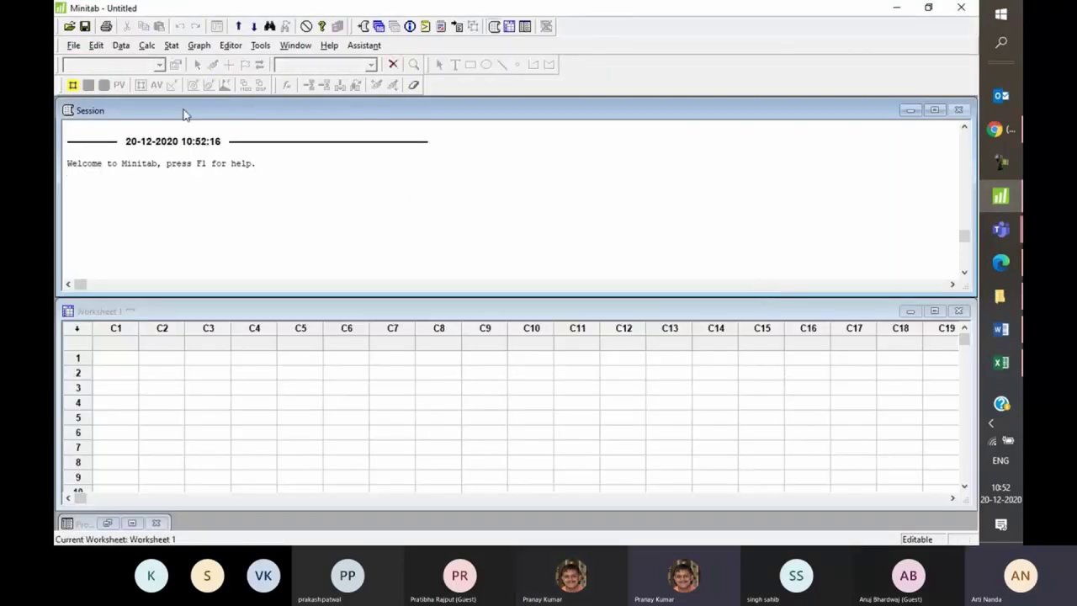
Step: In Minitab, open the recent worksheet BROKEN BUISCUIT DATA.MTW into the current project and maximize its window
{"action": "left_click", "coordinate": [74, 46]}
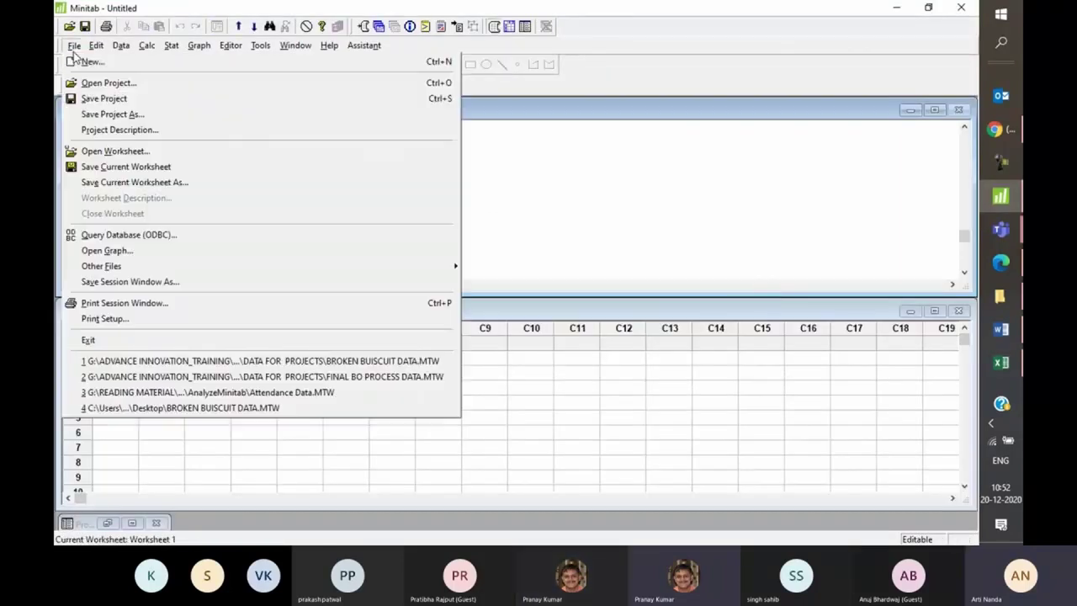
{"action": "left_click", "coordinate": [226, 360]}
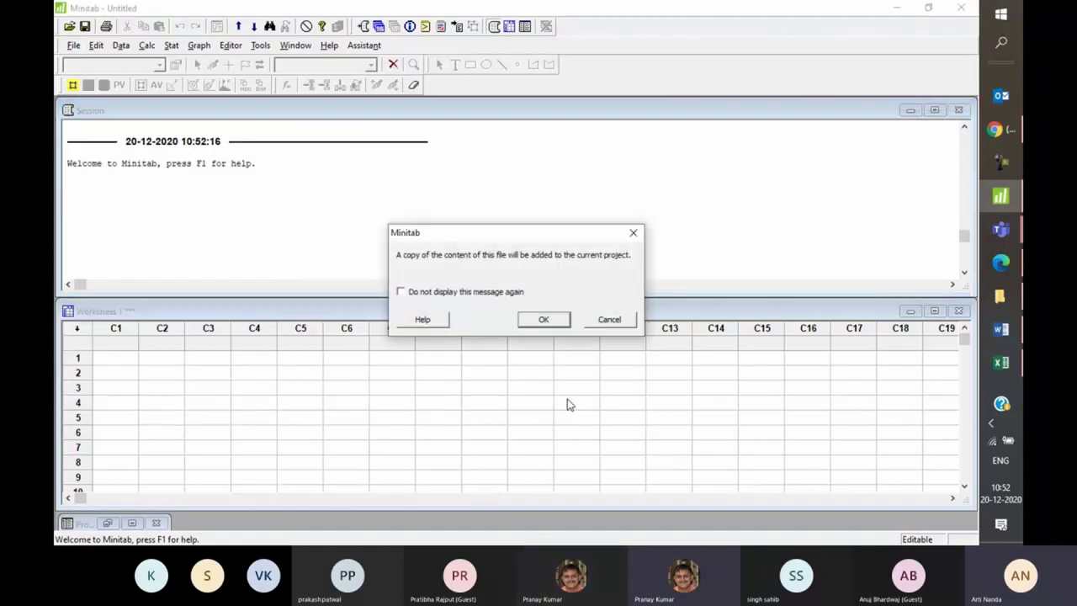
{"action": "left_click", "coordinate": [547, 318]}
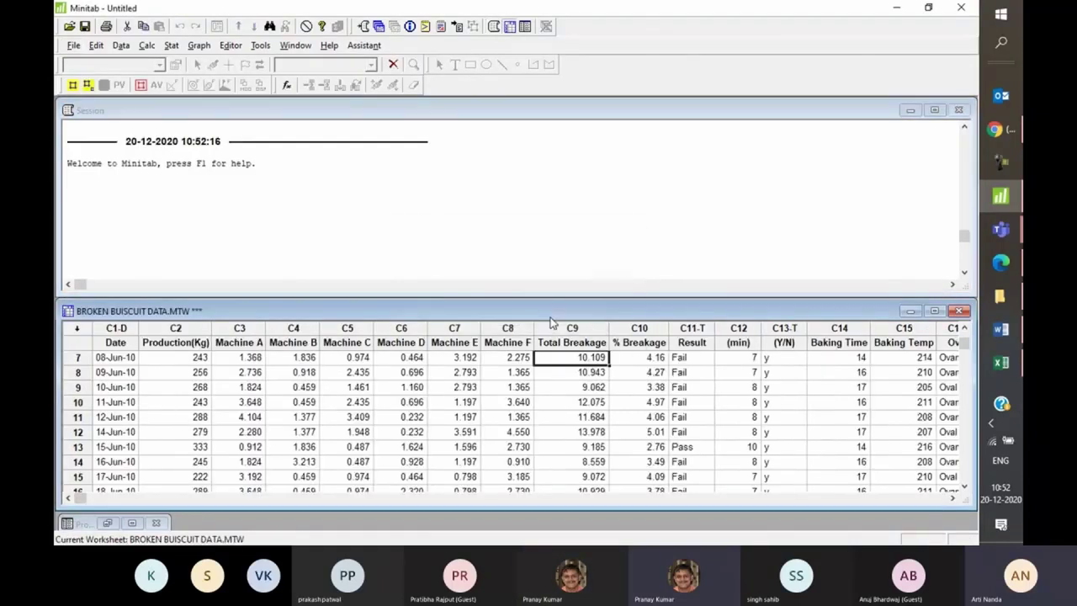
{"action": "double_click", "coordinate": [544, 311]}
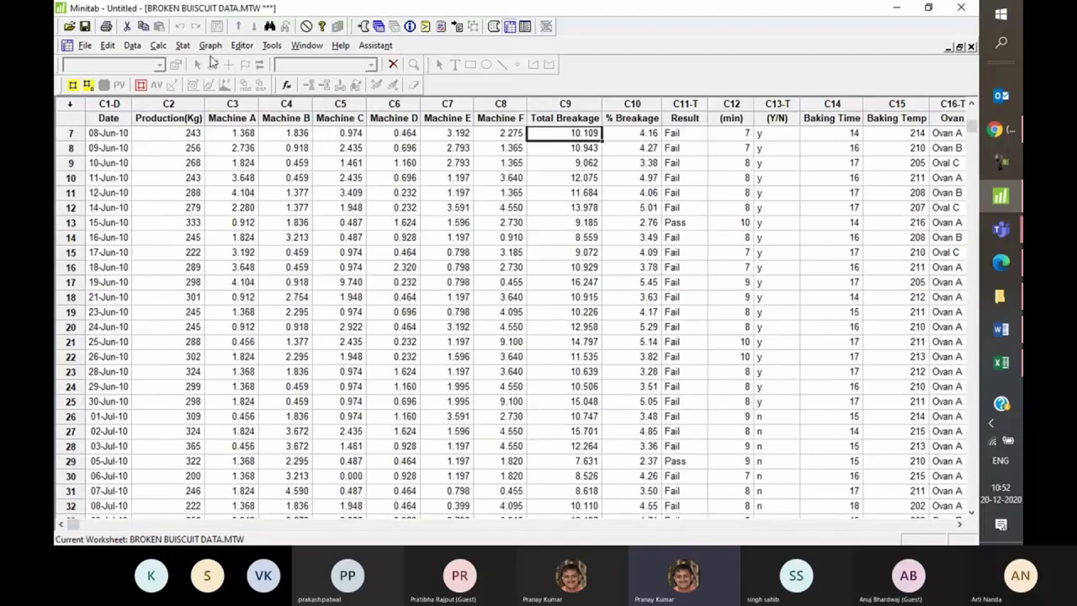
Step: Create a Graphical Summary of basic statistics for the Machine A variable at the 95.0 confidence level
{"action": "left_click", "coordinate": [185, 46]}
{"action": "mouse_move", "coordinate": [206, 64]}
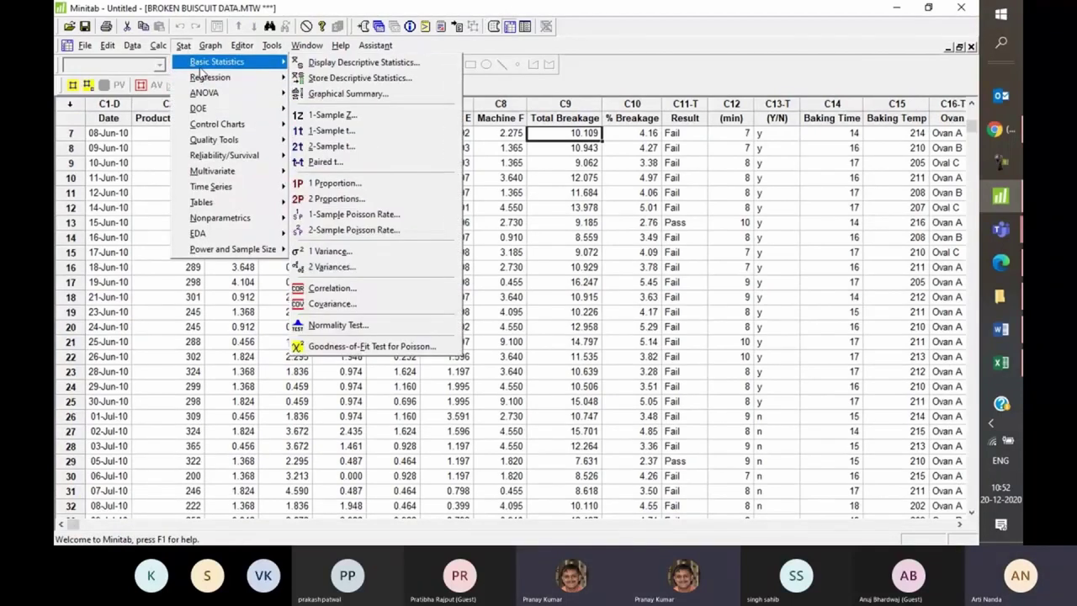
{"action": "left_click", "coordinate": [307, 94]}
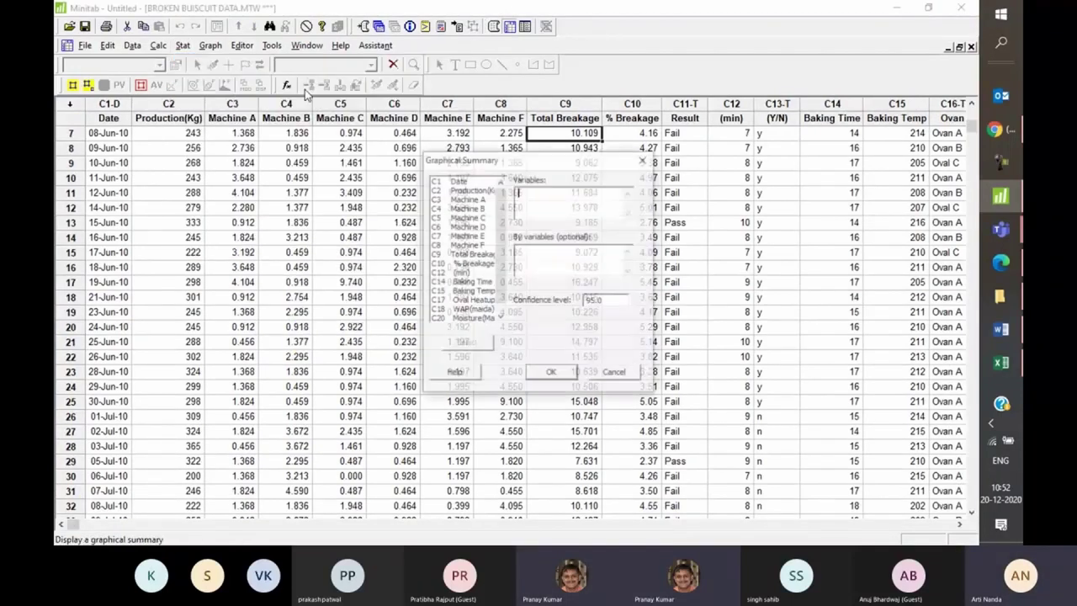
{"action": "double_click", "coordinate": [463, 200]}
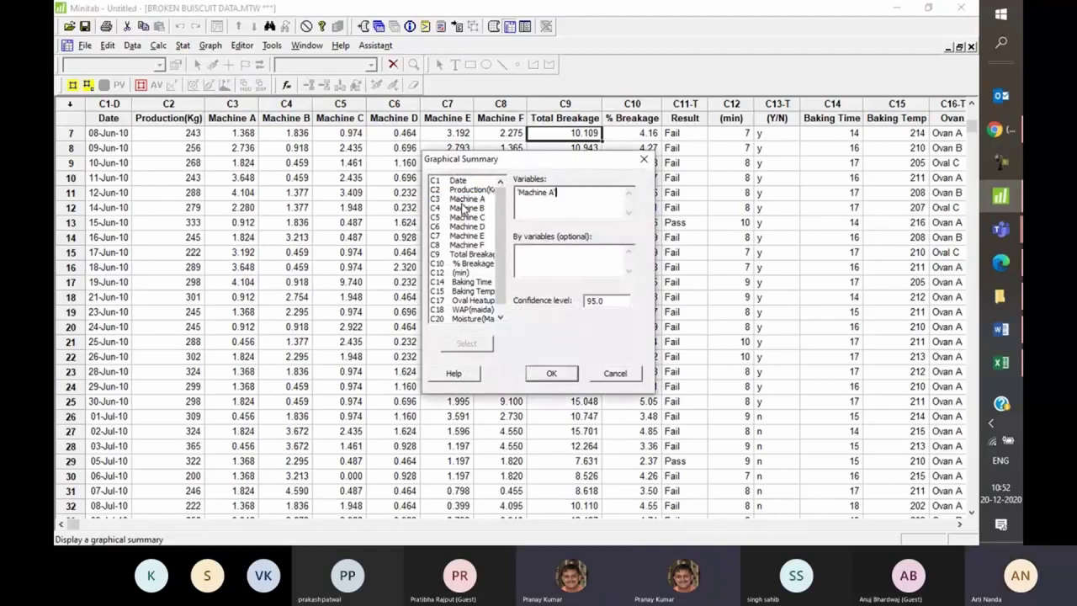
{"action": "left_click", "coordinate": [530, 377]}
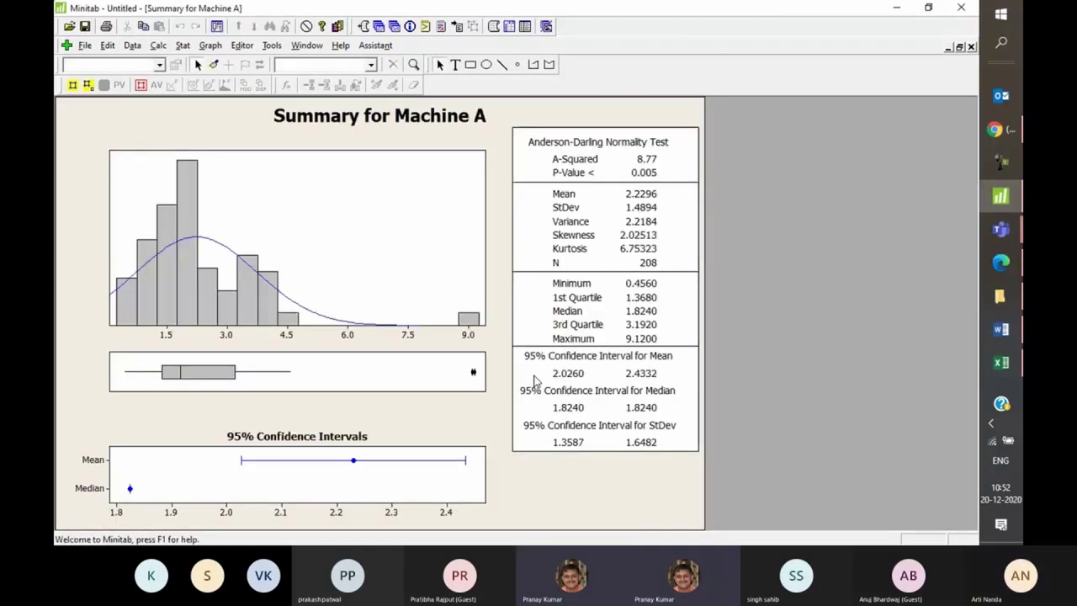
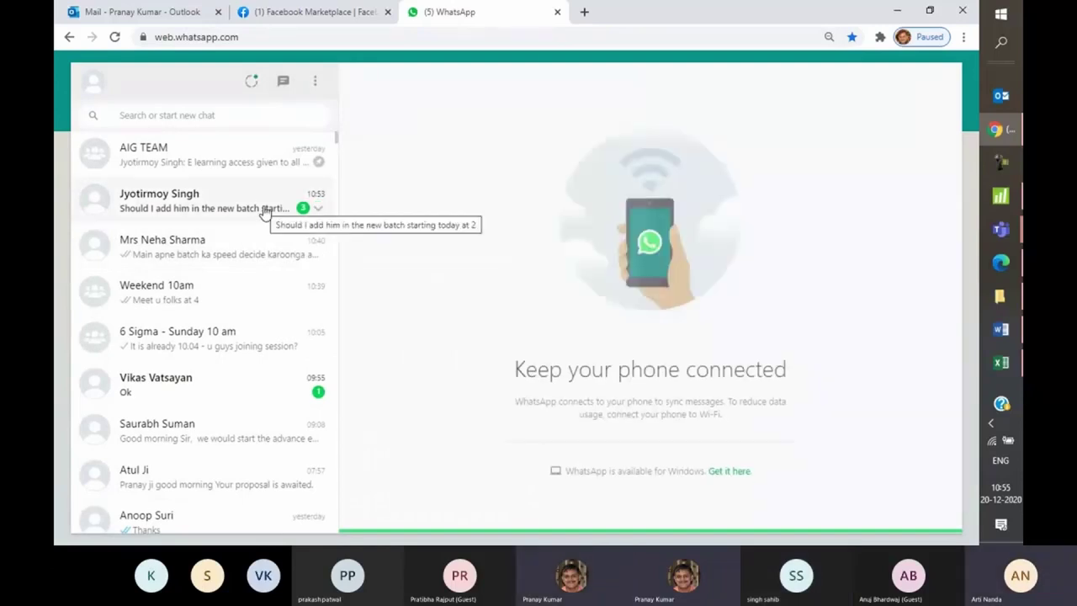
Step: In WhatsApp Web, open the 6 Sigma - Sunday 10 am group chat and start attaching a document
{"action": "scroll", "coordinate": [211, 265], "scroll_direction": "down", "scroll_amount": 1}
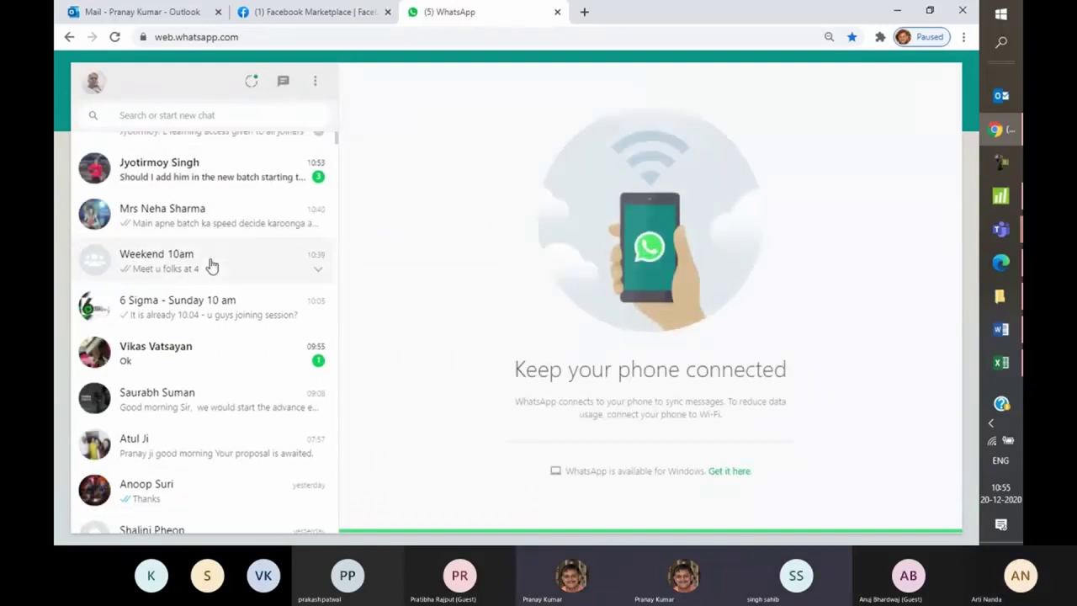
{"action": "left_click", "coordinate": [215, 311]}
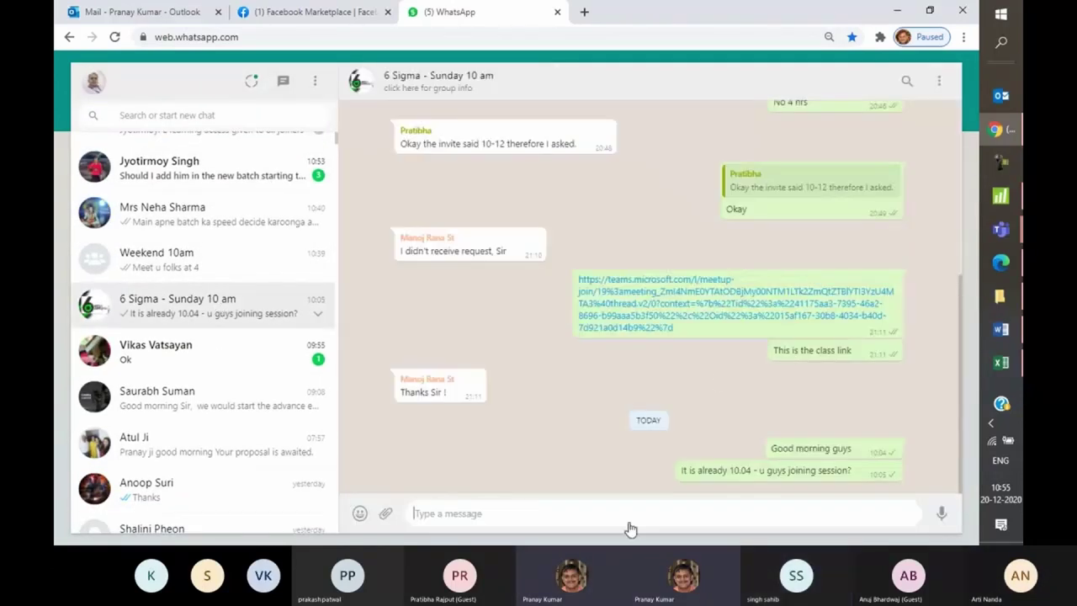
{"action": "left_click", "coordinate": [385, 513]}
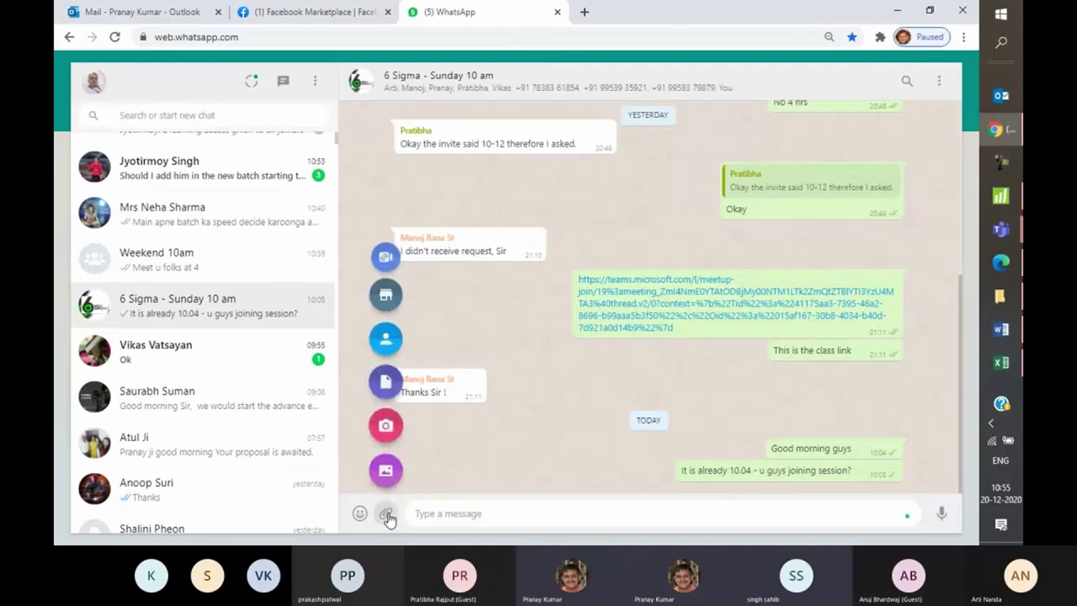
{"action": "left_click", "coordinate": [389, 385]}
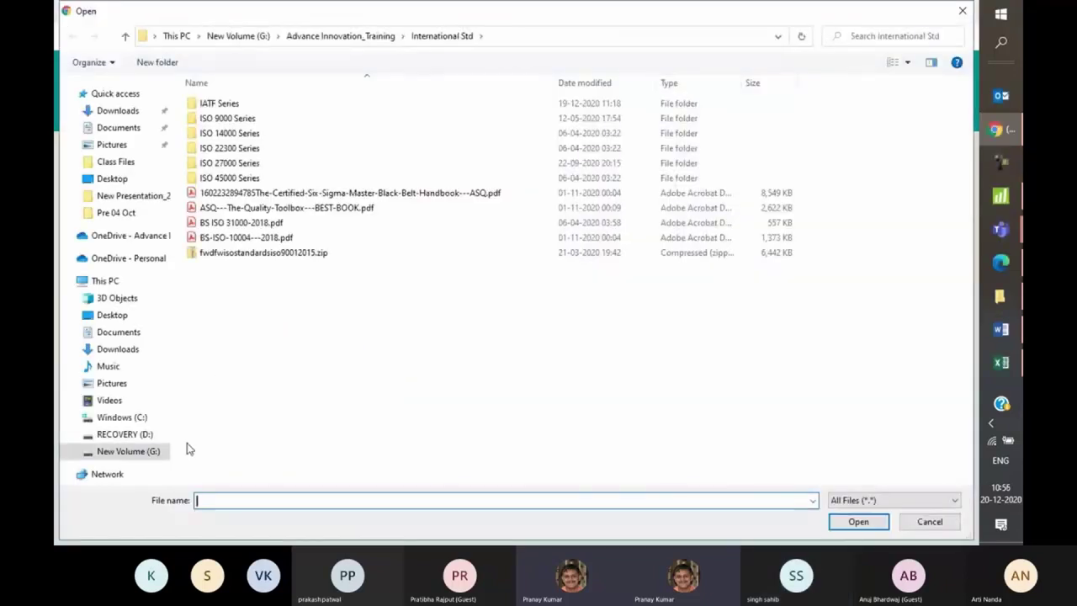
Step: Browse to Advance Innovation_Training, Knowledge Assets, Data for Projects and select collection data (Complete).xlsx
{"action": "left_click", "coordinate": [360, 36]}
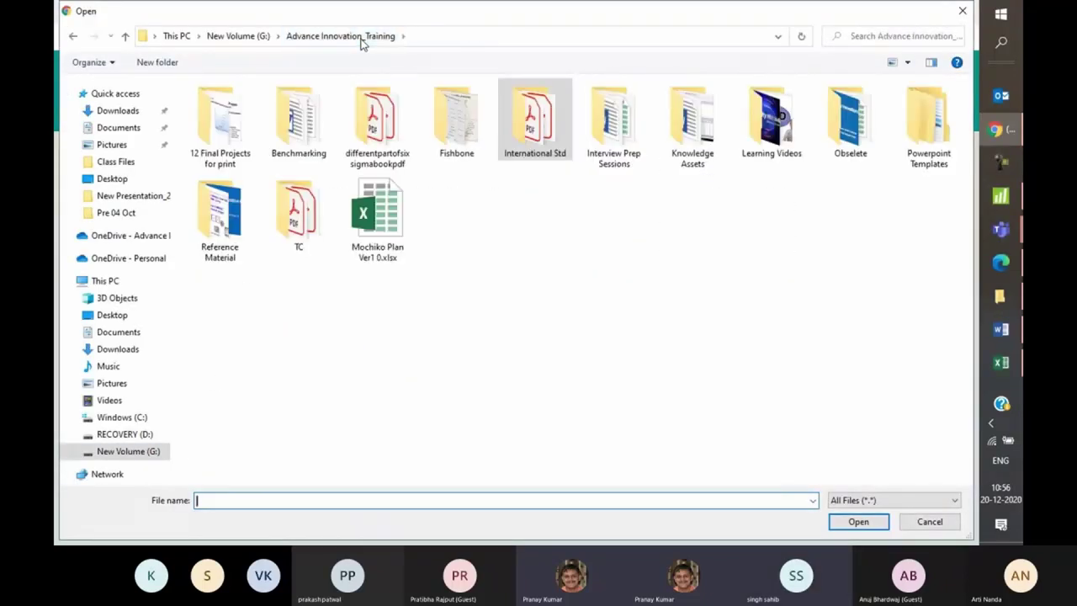
{"action": "double_click", "coordinate": [681, 145]}
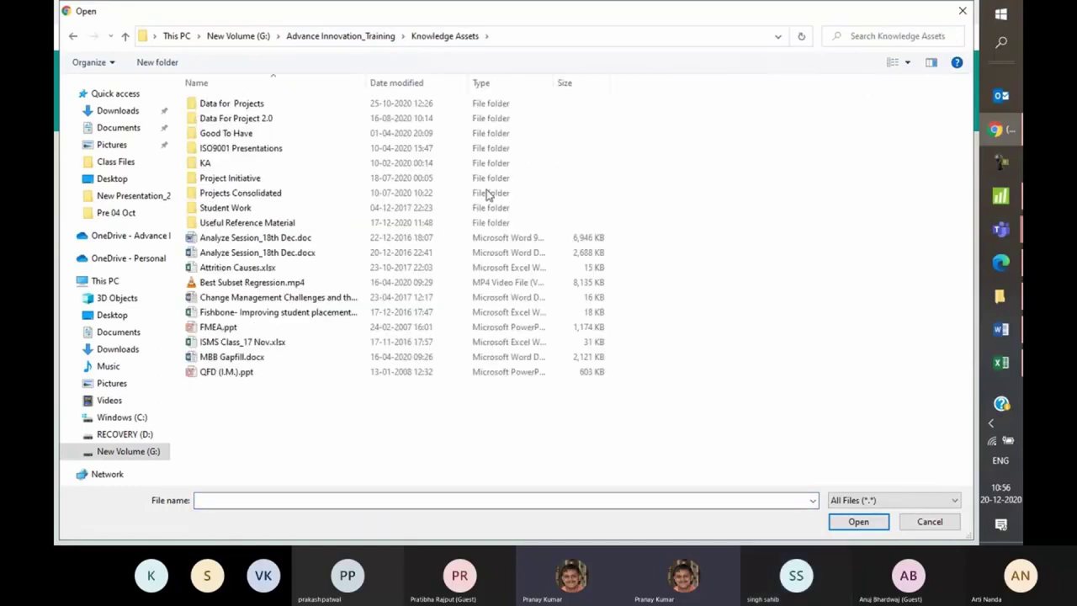
{"action": "double_click", "coordinate": [232, 101]}
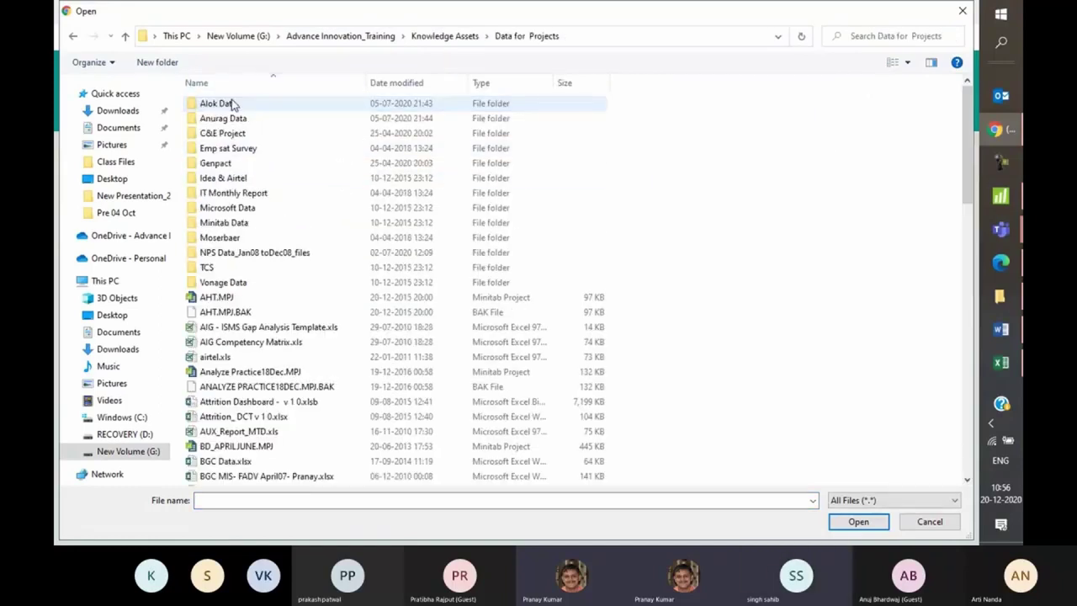
{"action": "scroll", "coordinate": [261, 388], "scroll_direction": "down", "scroll_amount": 4}
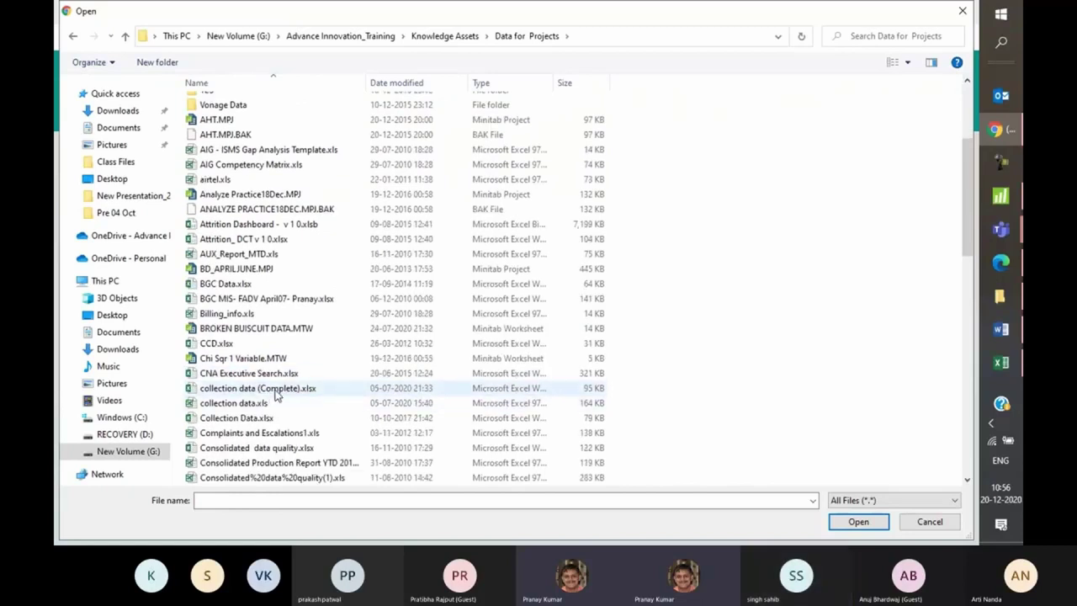
{"action": "left_click", "coordinate": [276, 392]}
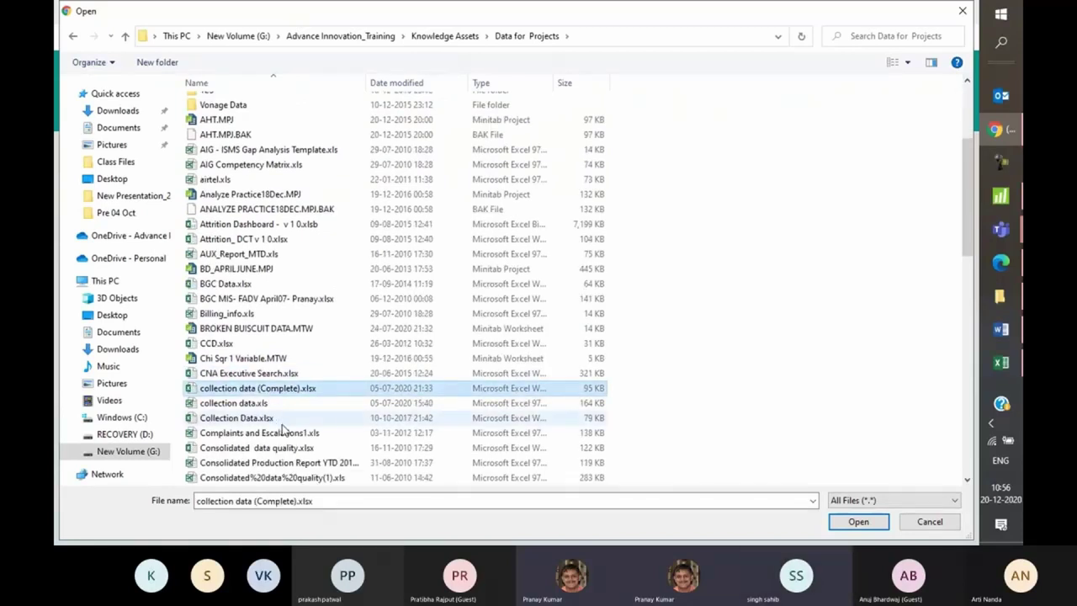
Step: Add data of broken and causes.xls to the file selection and send both workbooks to the group
{"action": "scroll", "coordinate": [283, 427], "scroll_direction": "down", "scroll_amount": 1}
{"action": "scroll", "coordinate": [283, 427], "scroll_direction": "down", "scroll_amount": 2}
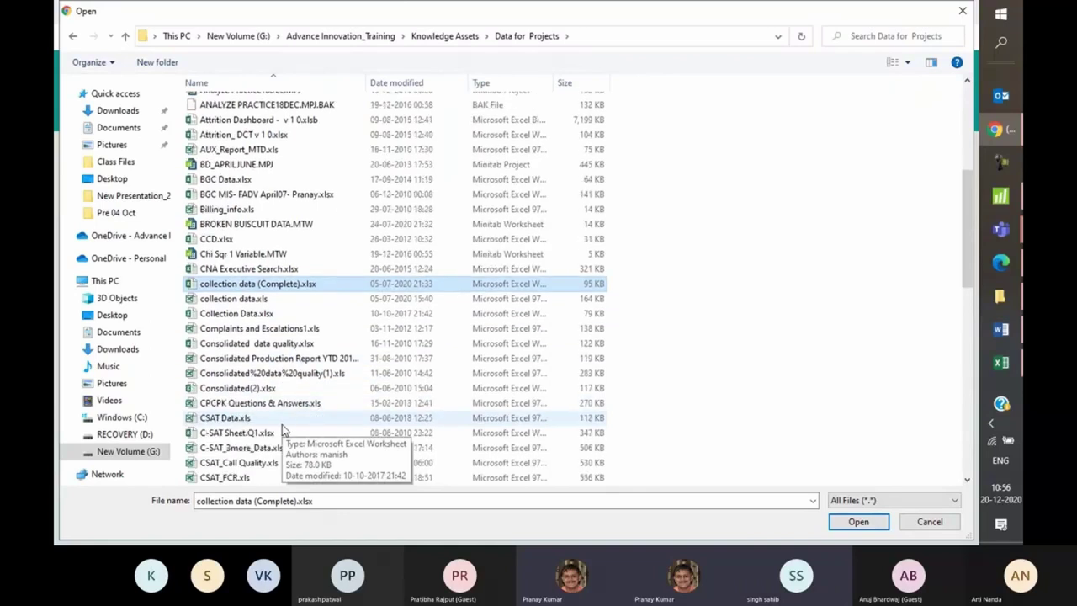
{"action": "scroll", "coordinate": [282, 427], "scroll_direction": "down", "scroll_amount": 1}
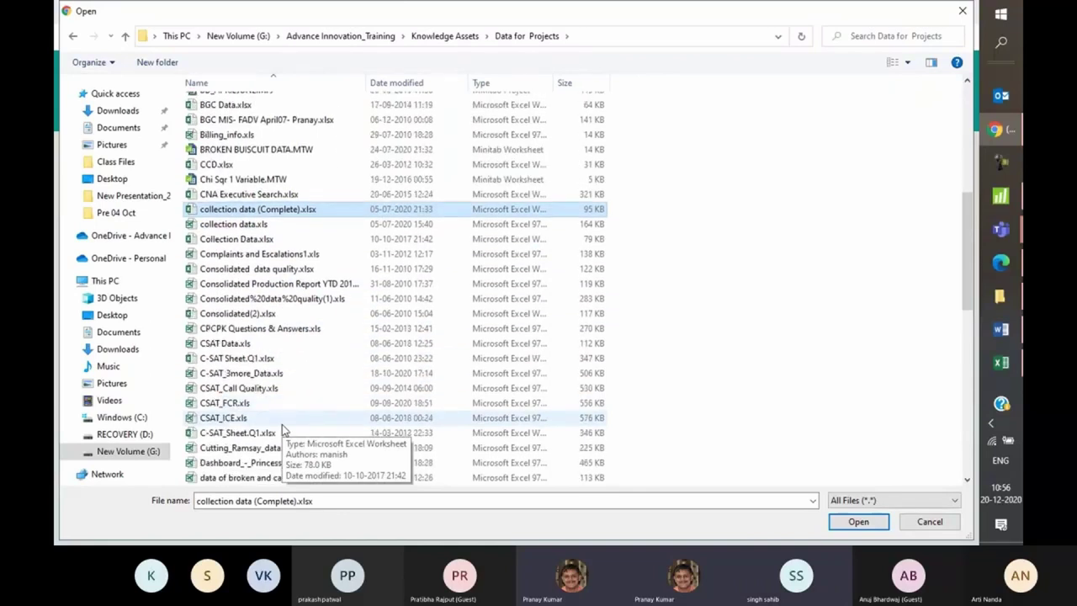
{"action": "scroll", "coordinate": [283, 428], "scroll_direction": "down", "scroll_amount": 1}
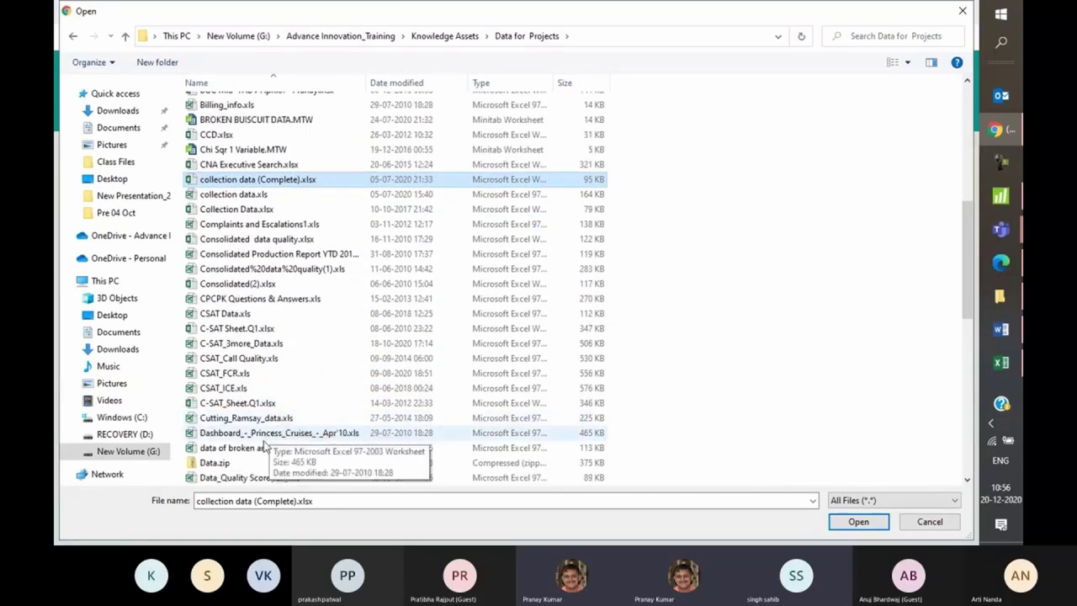
{"action": "left_click", "coordinate": [263, 448], "text": "ctrl"}
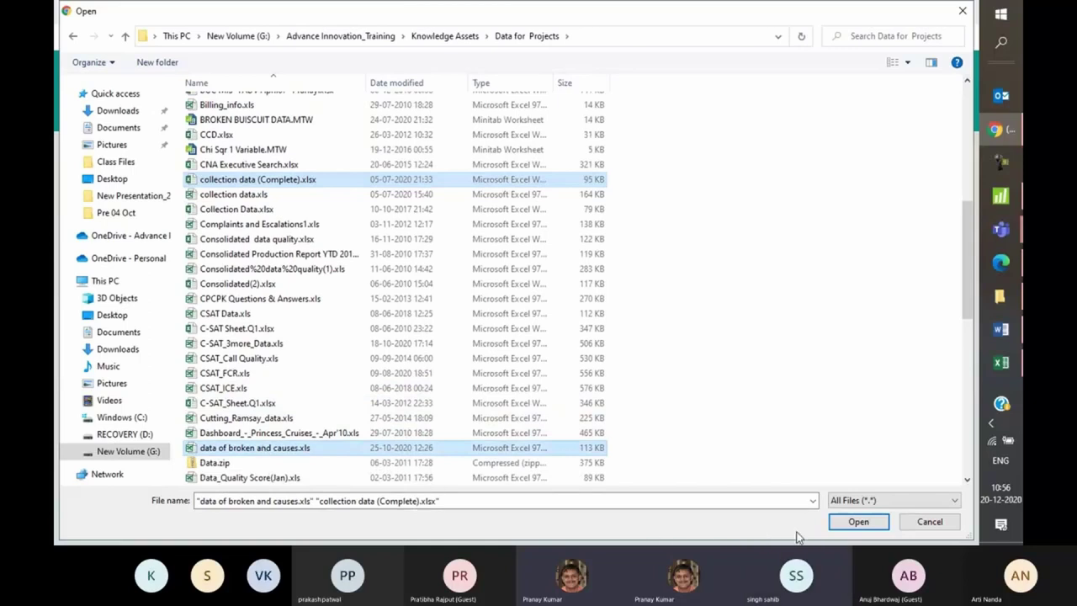
{"action": "left_click", "coordinate": [856, 521]}
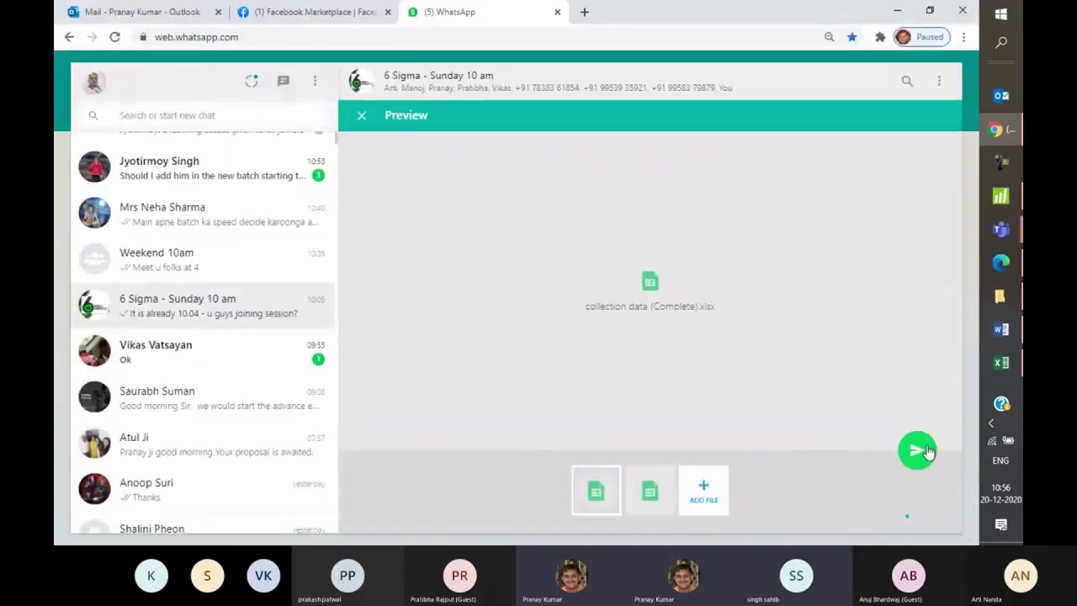
{"action": "left_click", "coordinate": [924, 450]}
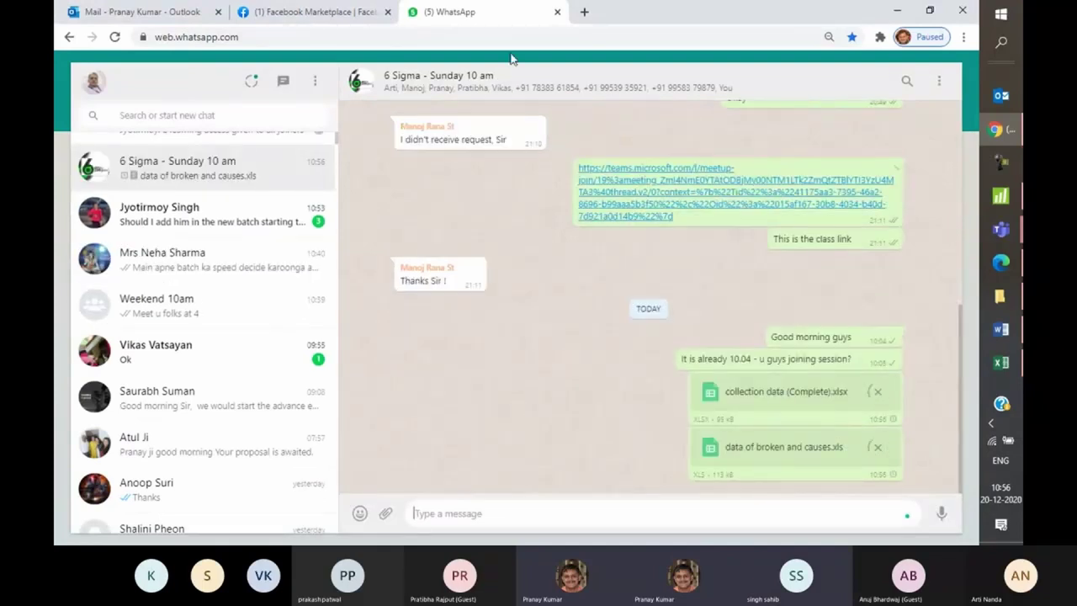
Step: Switch to the Outlook inbox page, then minimize the browser and the Class Files folder window to reach the desktop
{"action": "left_click", "coordinate": [296, 10]}
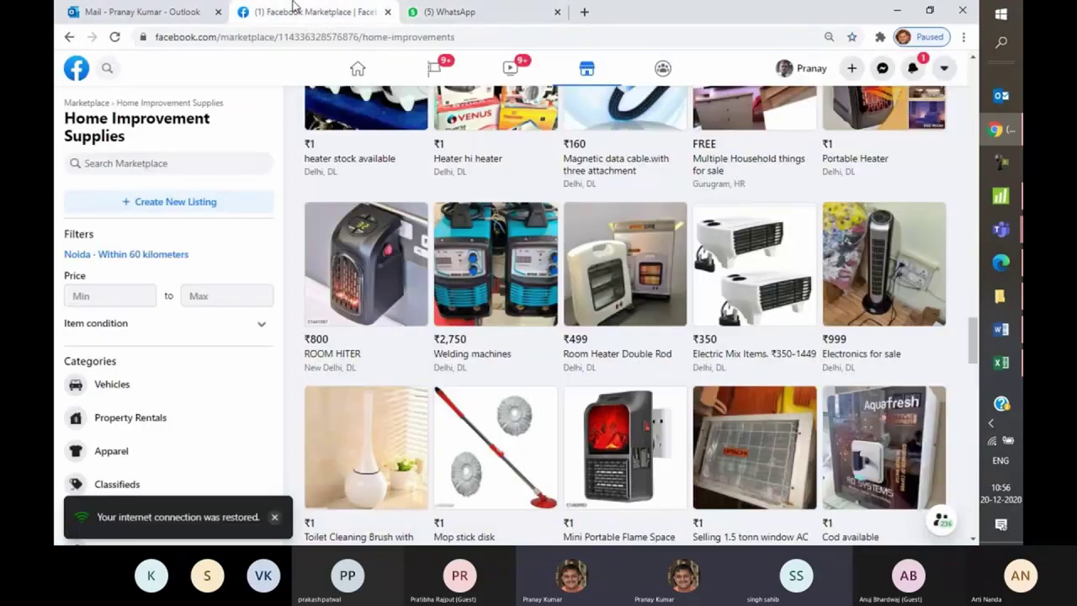
{"action": "left_click", "coordinate": [135, 12]}
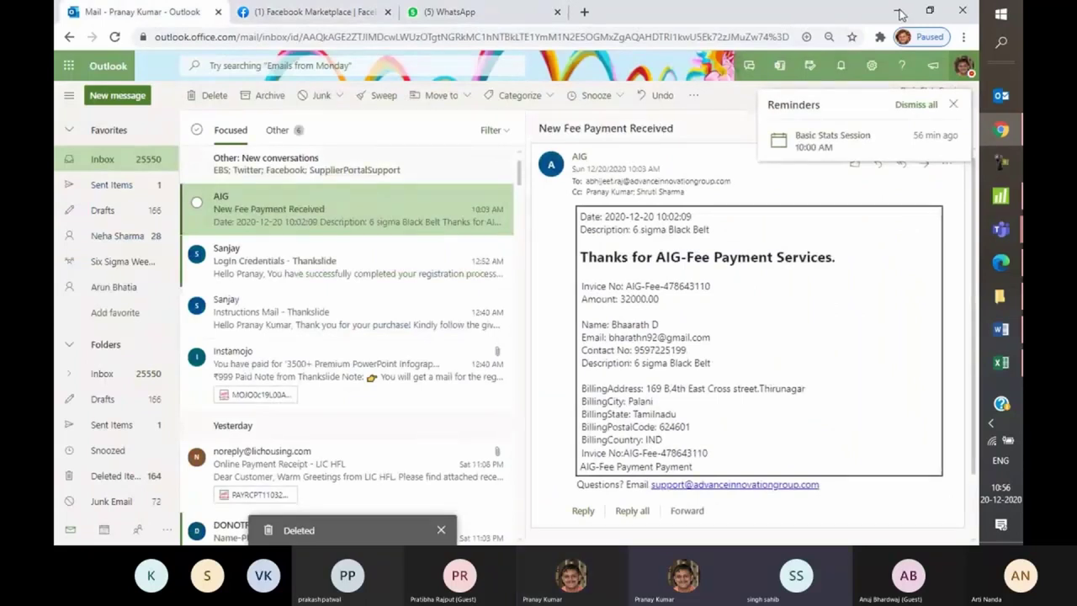
{"action": "left_click", "coordinate": [898, 11]}
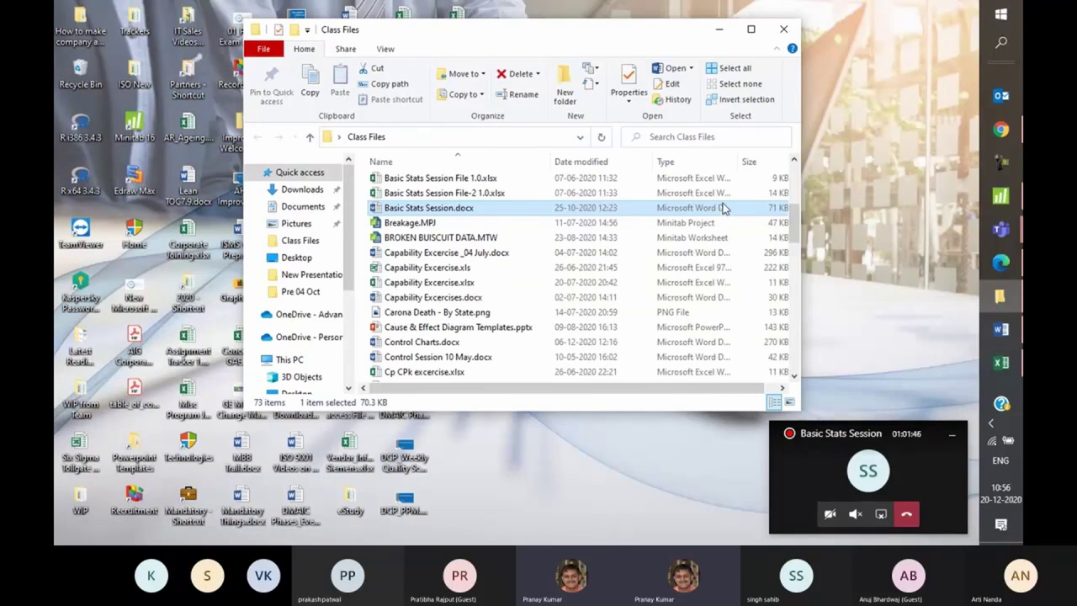
{"action": "left_click", "coordinate": [719, 31]}
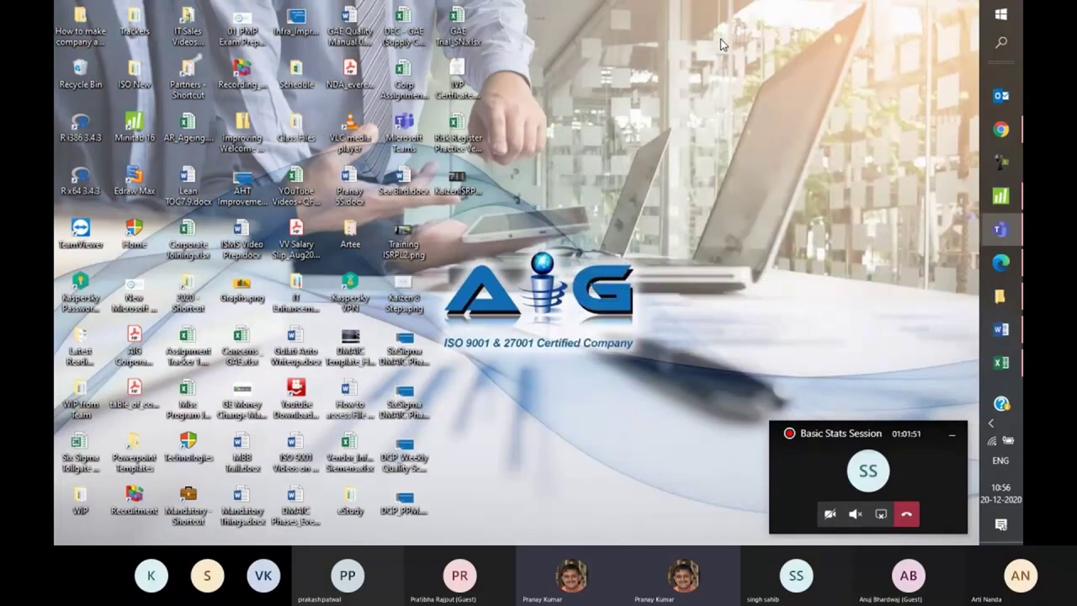
Step: Switch to data of broken and causes.xls in Excel, review the production quartile figures on Sheet2, and minimize the workbook
{"action": "left_click", "coordinate": [1000, 362]}
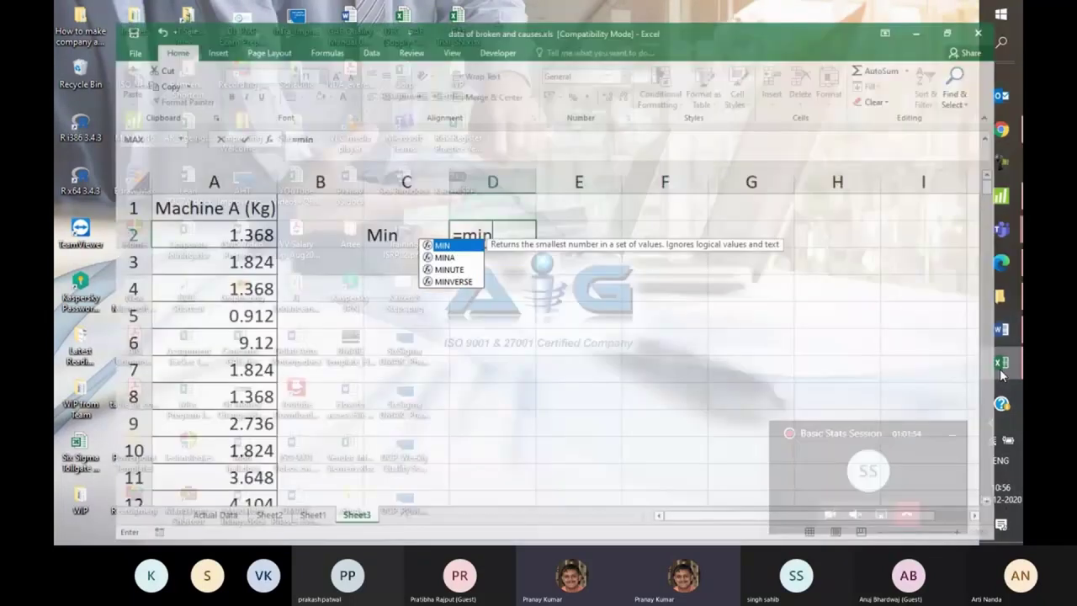
{"action": "left_click", "coordinate": [216, 520]}
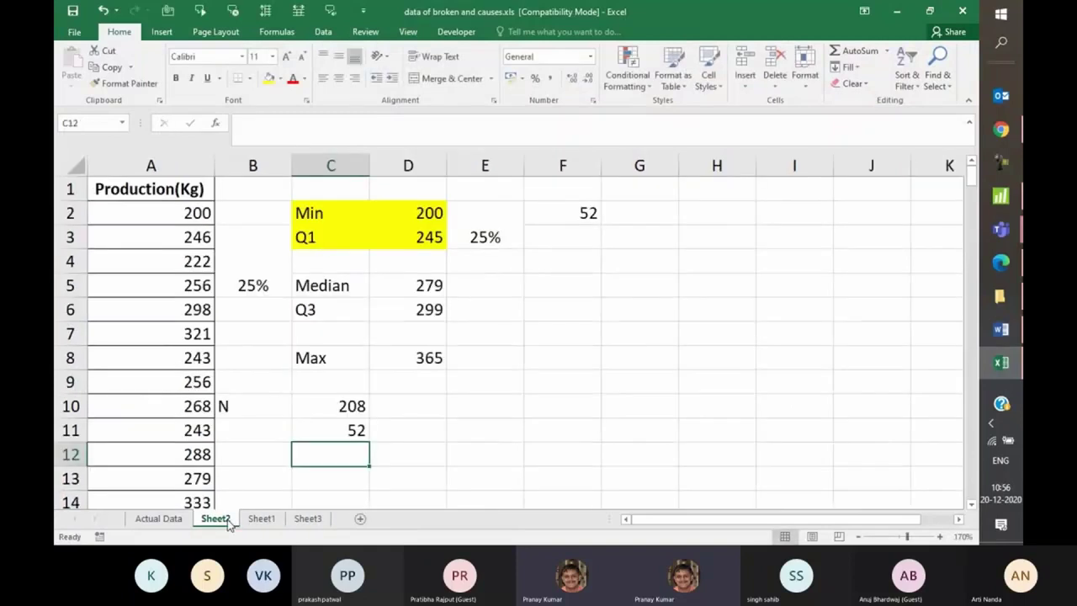
{"action": "left_click", "coordinate": [450, 431]}
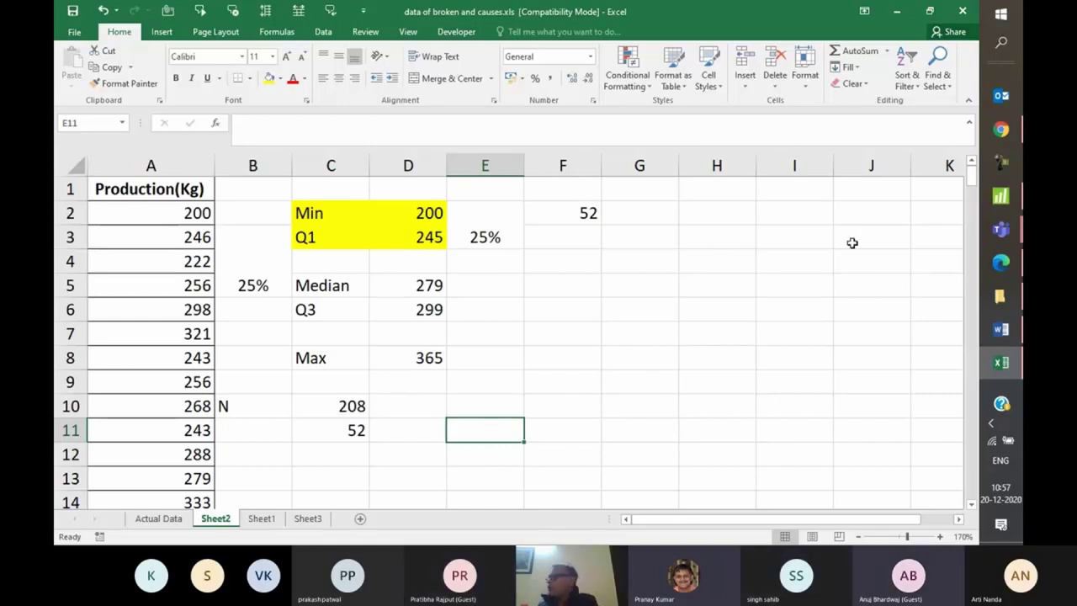
{"action": "left_click", "coordinate": [891, 19]}
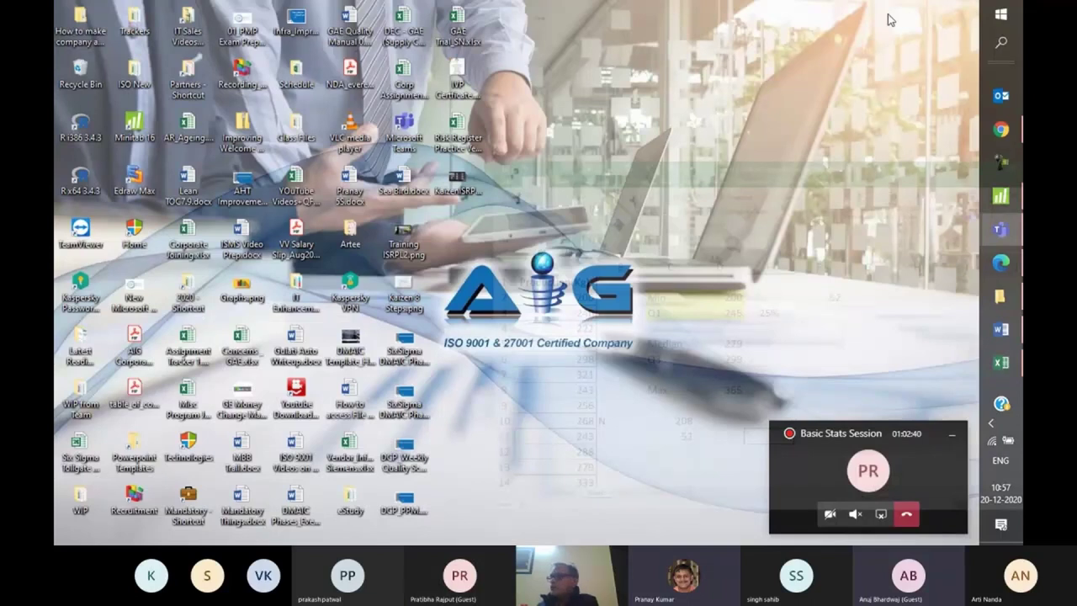
Step: Switch to the Outlook inbox in the browser, start a new message and close the Basic Stats Session reminder
{"action": "key", "text": "alt+Tab"}
{"action": "left_click", "coordinate": [122, 98]}
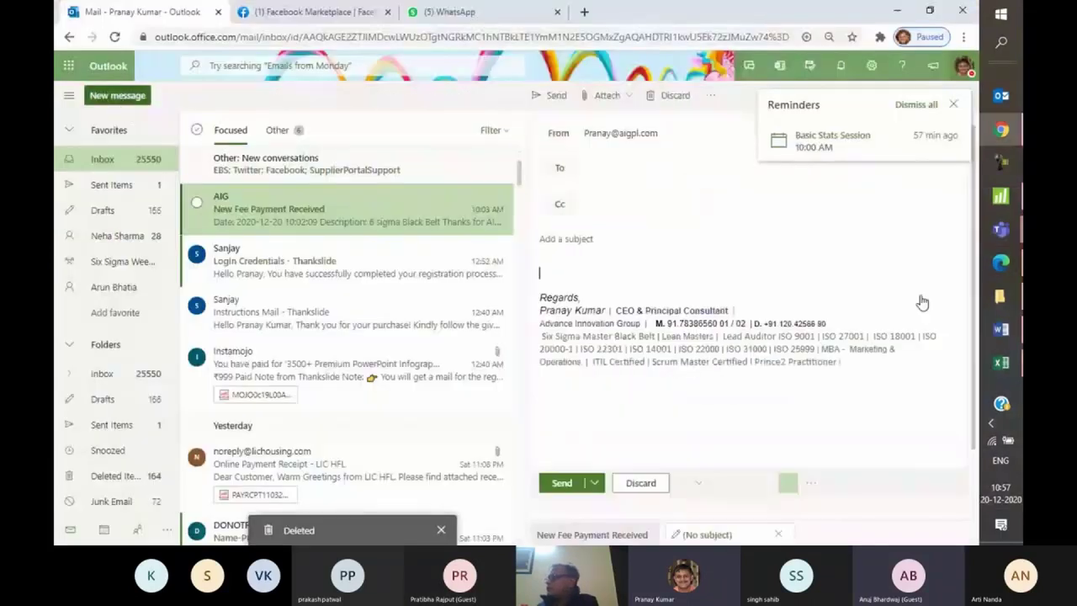
{"action": "left_click", "coordinate": [951, 105]}
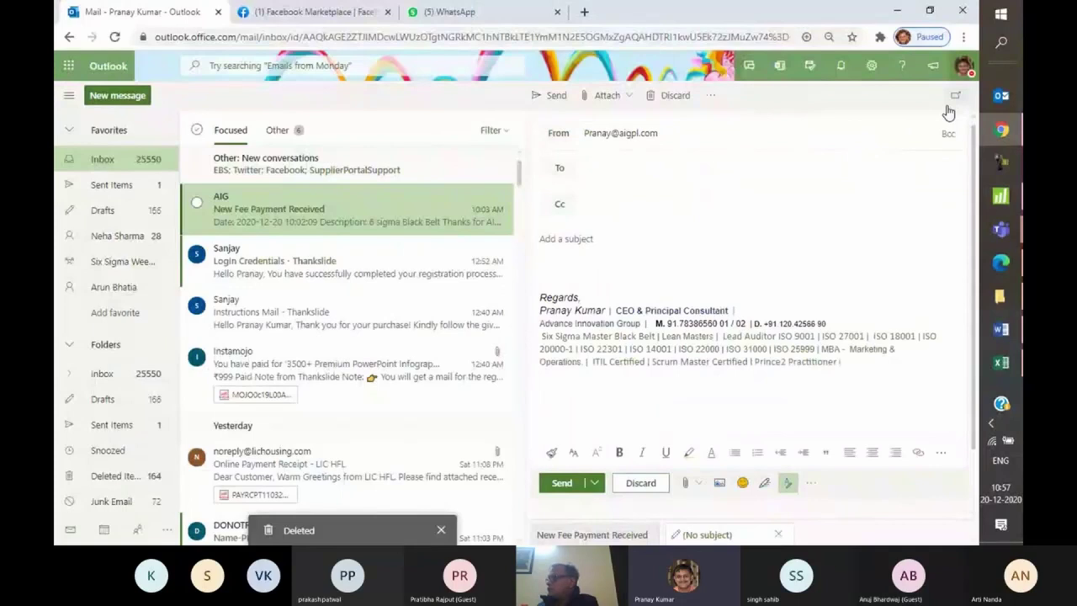
Step: Try to find the participant among the suggested contacts for the message's To field
{"action": "left_click", "coordinate": [657, 164]}
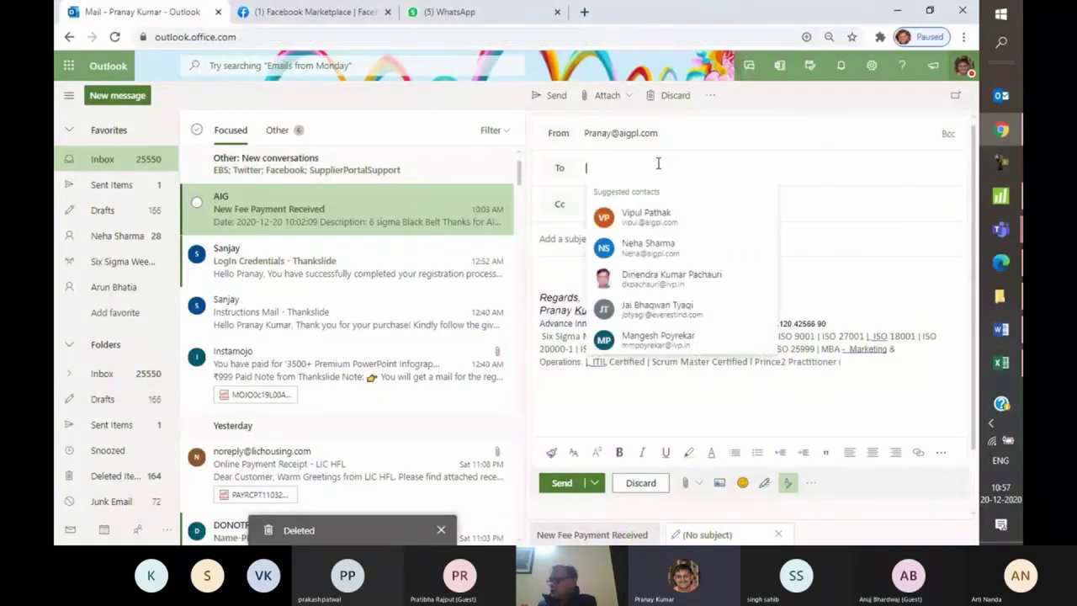
{"action": "type", "text": "pra"}
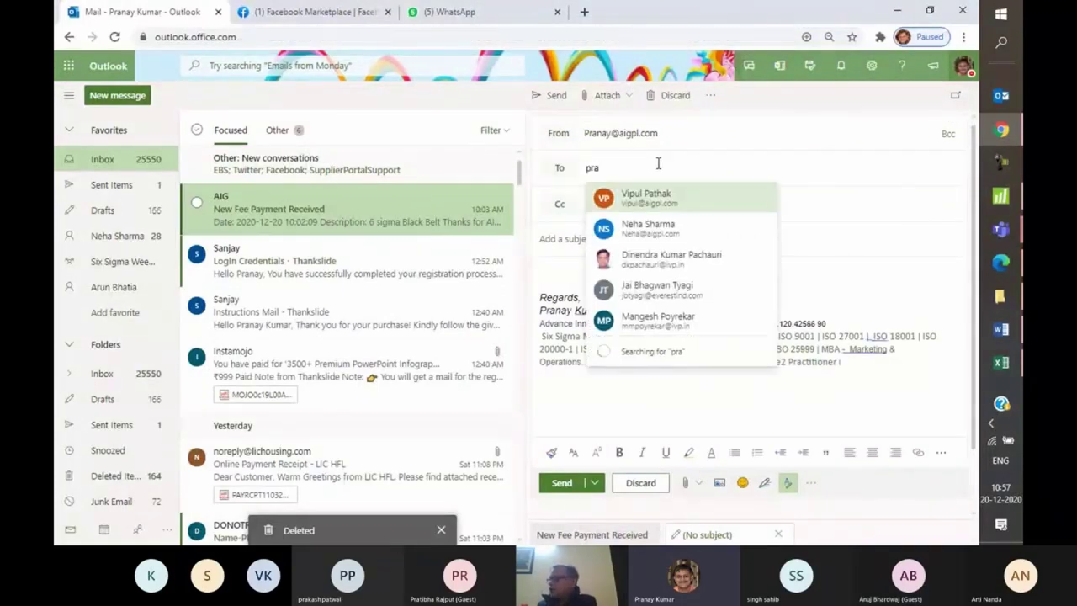
{"action": "type", "text": "k"}
{"action": "key", "text": "BackSpace"}
{"action": "type", "text": "b"}
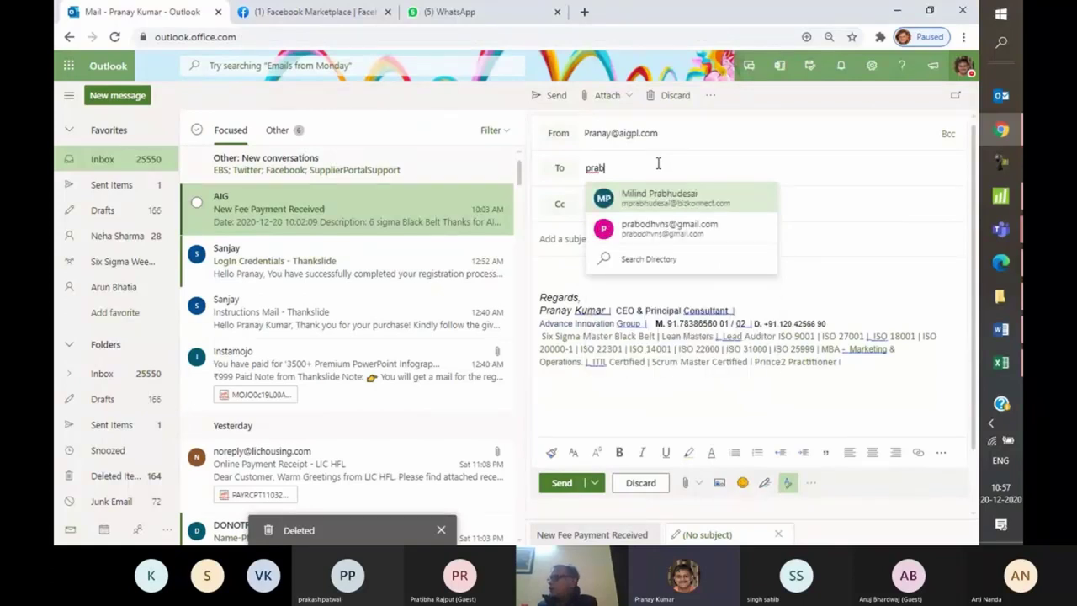
{"action": "type", "text": "t"}
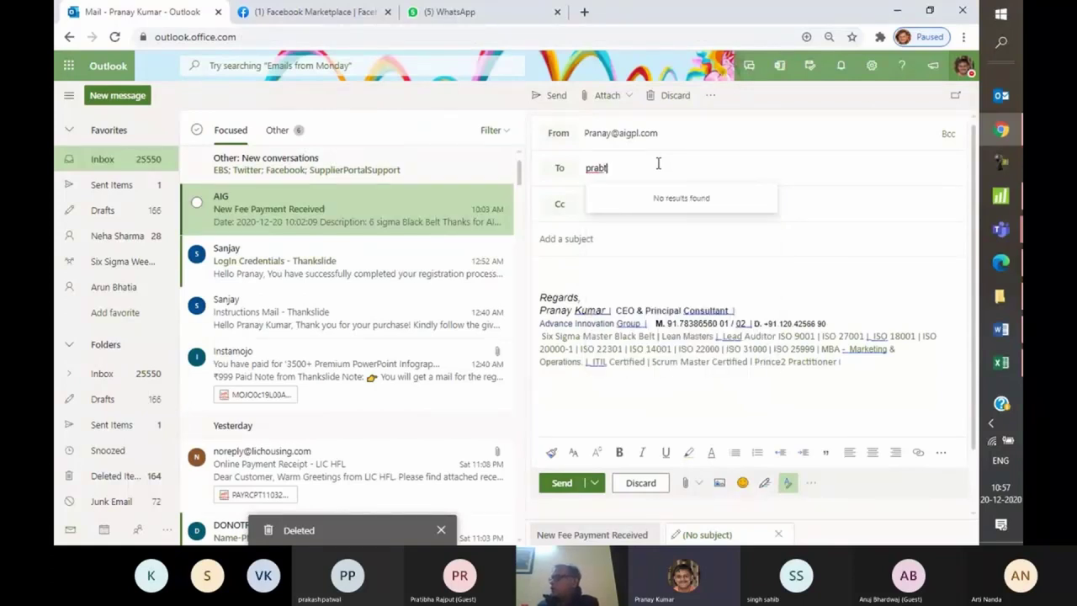
{"action": "key", "text": "BackSpace"}
{"action": "key", "text": "BackSpace"}
{"action": "key", "text": "BackSpace"}
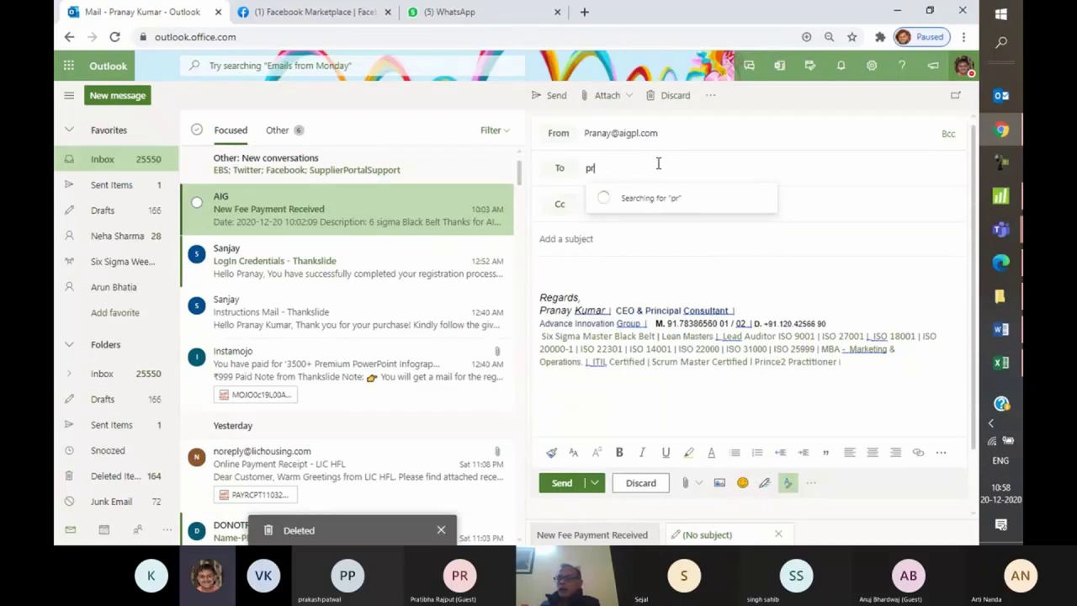
{"action": "key", "text": "BackSpace"}
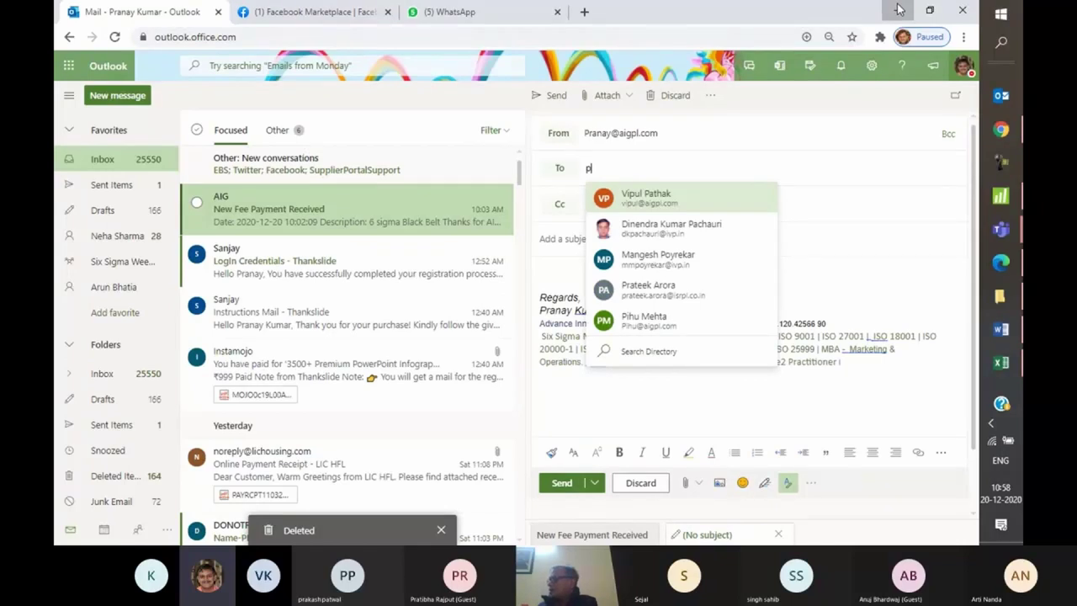
Step: Minimize the browser, open the Teams meeting chat and copy the e-mail address the participant posted there
{"action": "left_click", "coordinate": [898, 9]}
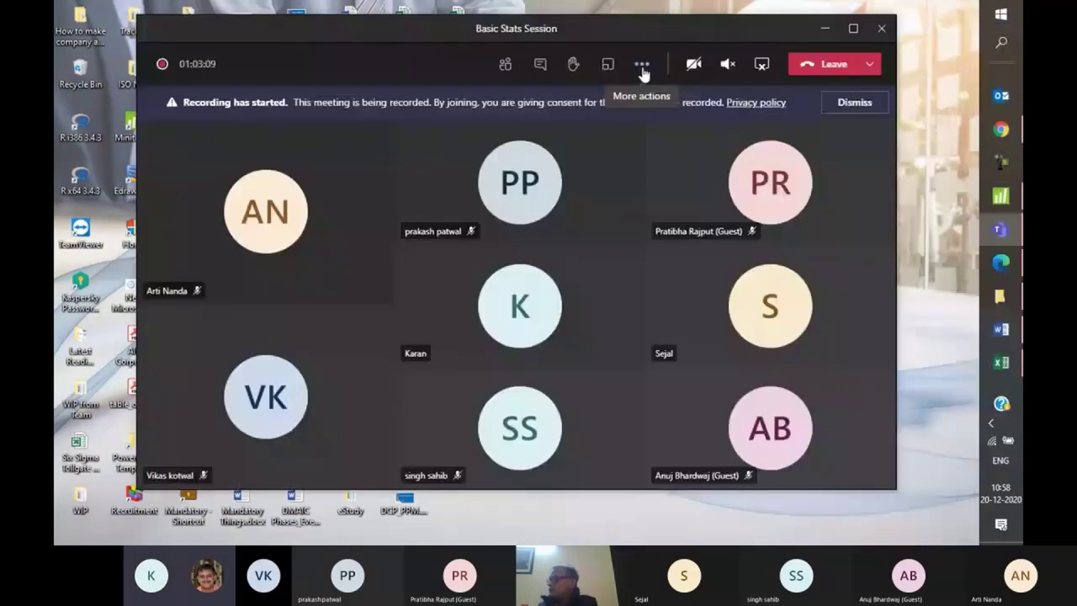
{"action": "left_click", "coordinate": [642, 67]}
{"action": "left_click", "coordinate": [505, 65]}
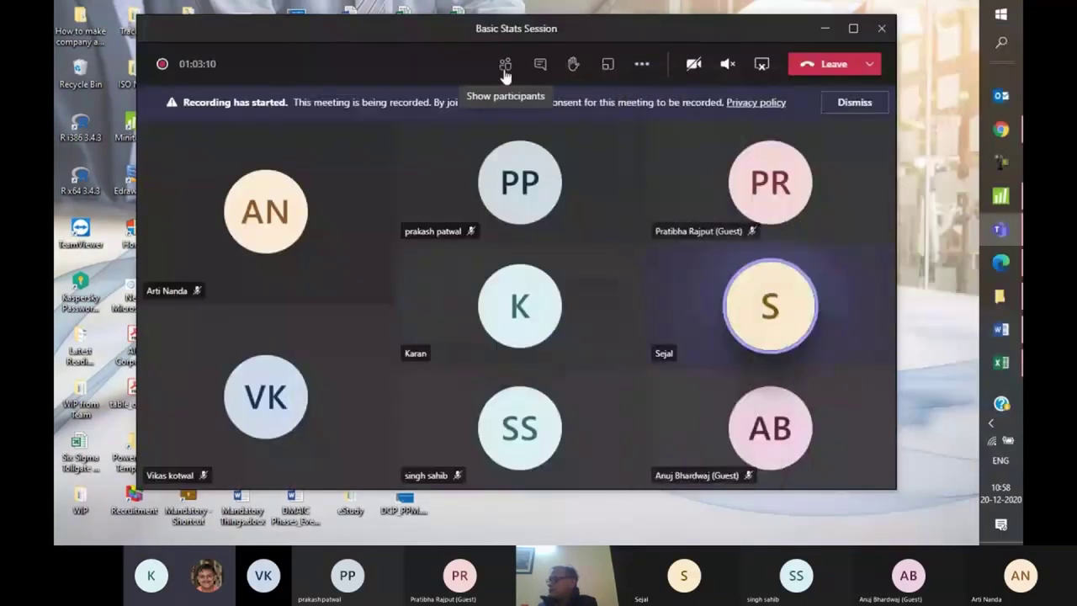
{"action": "left_click", "coordinate": [547, 69]}
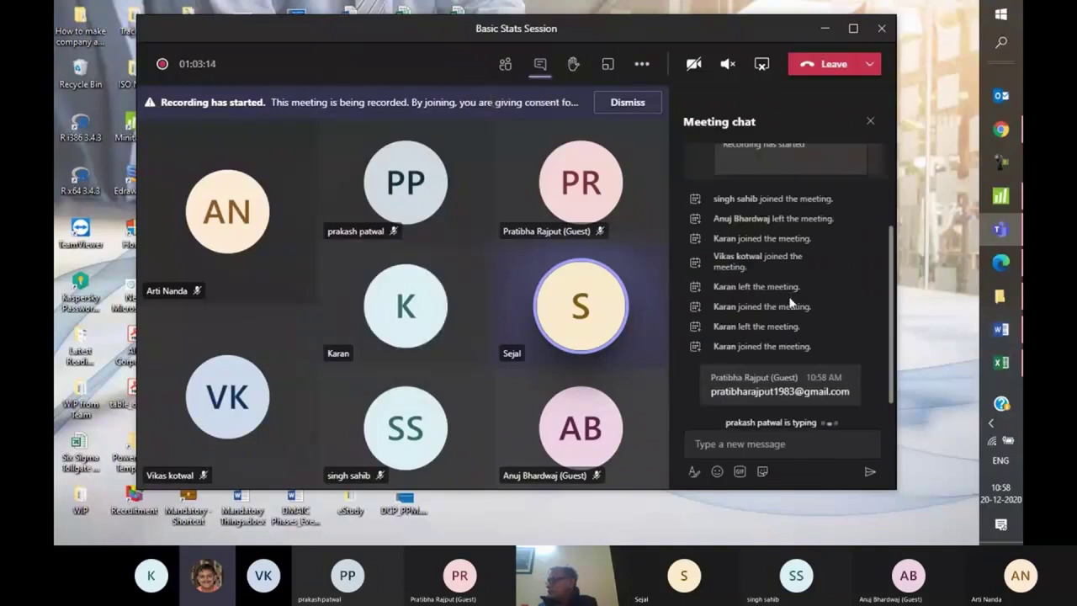
{"action": "left_click", "coordinate": [863, 434]}
{"action": "left_click_drag", "start_coordinate": [849, 391], "coordinate": [710, 391]}
{"action": "key", "text": "ctrl+c"}
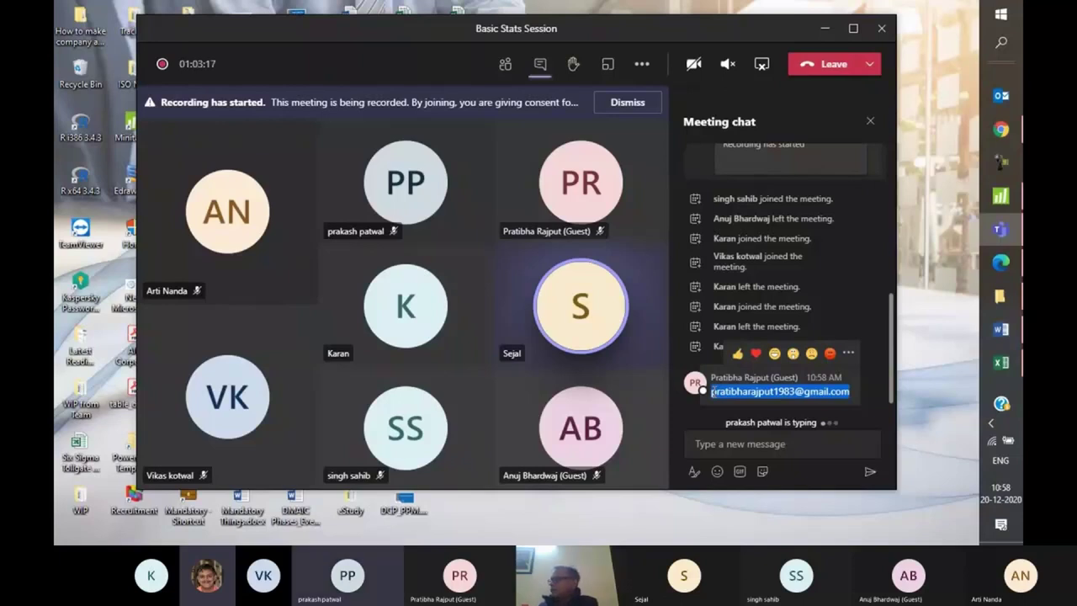
Step: Return to the Outlook draft and add the copied e-mail address as the message's To recipient
{"action": "key", "text": "alt+Tab"}
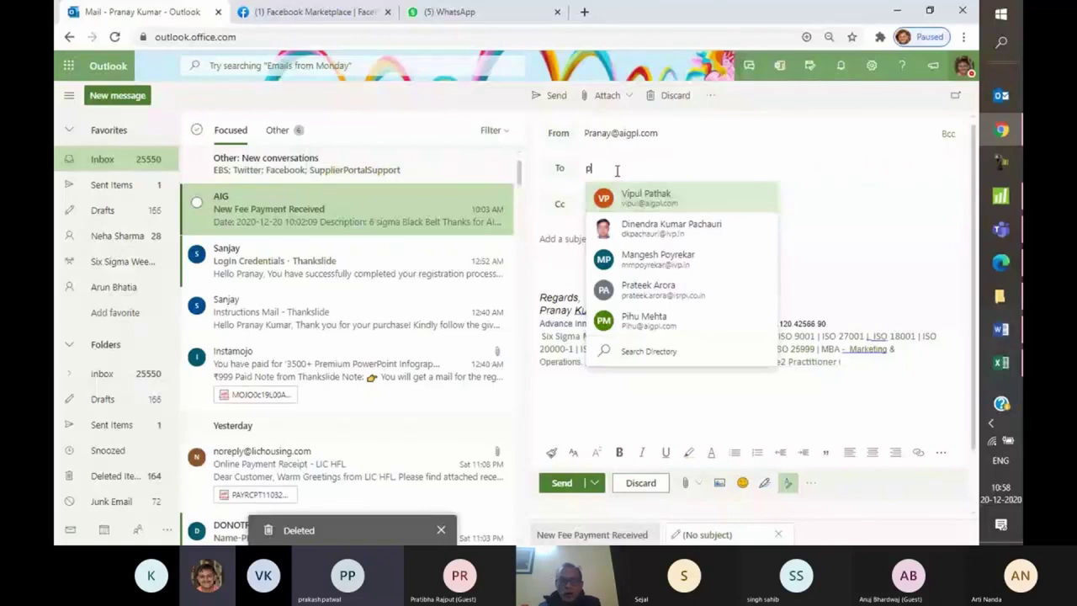
{"action": "key", "text": "ctrl+v"}
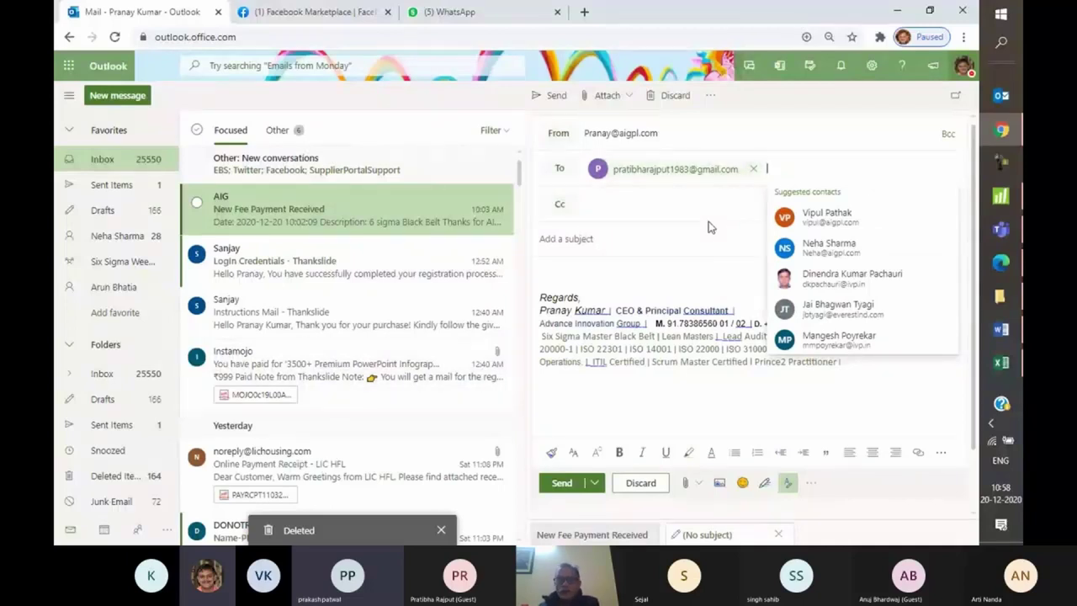
{"action": "left_click", "coordinate": [633, 247]}
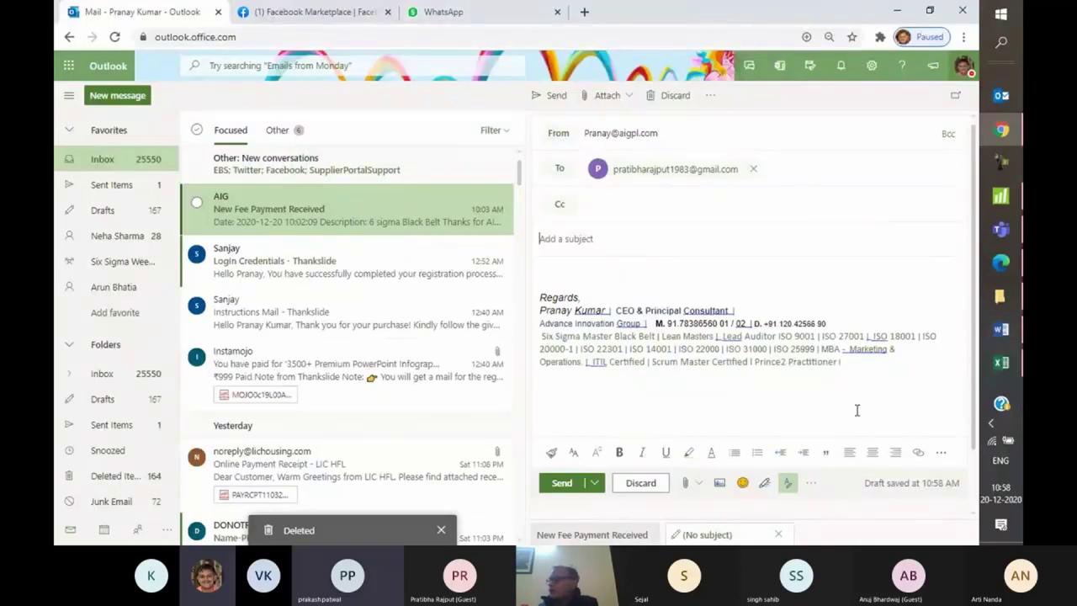
Step: Attach collection data (Complete).xlsx from the computer's Data for Projects folder to the message
{"action": "left_click", "coordinate": [688, 481]}
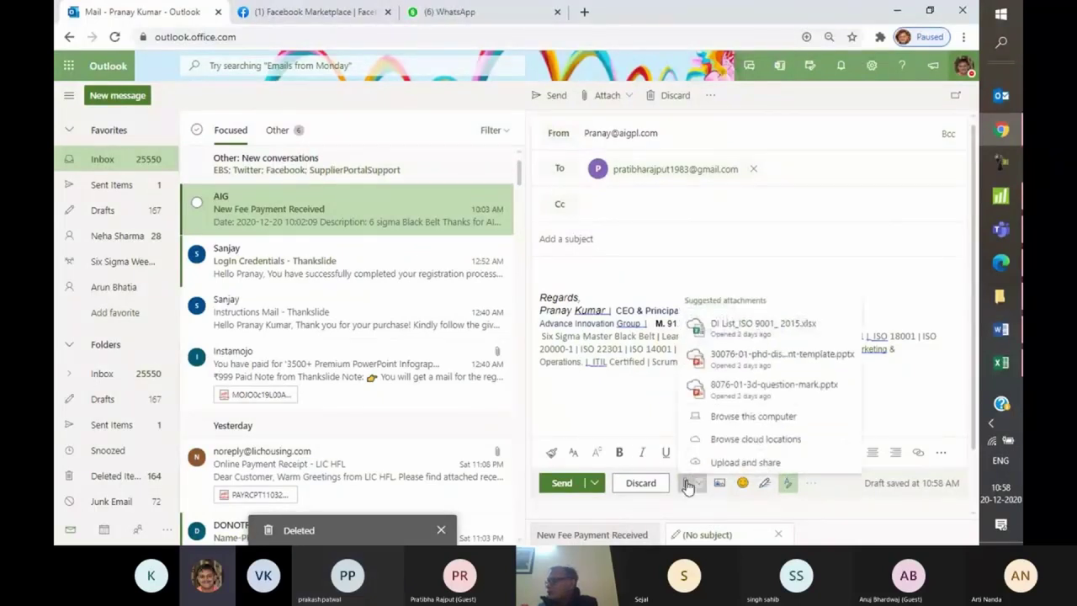
{"action": "left_click", "coordinate": [729, 418]}
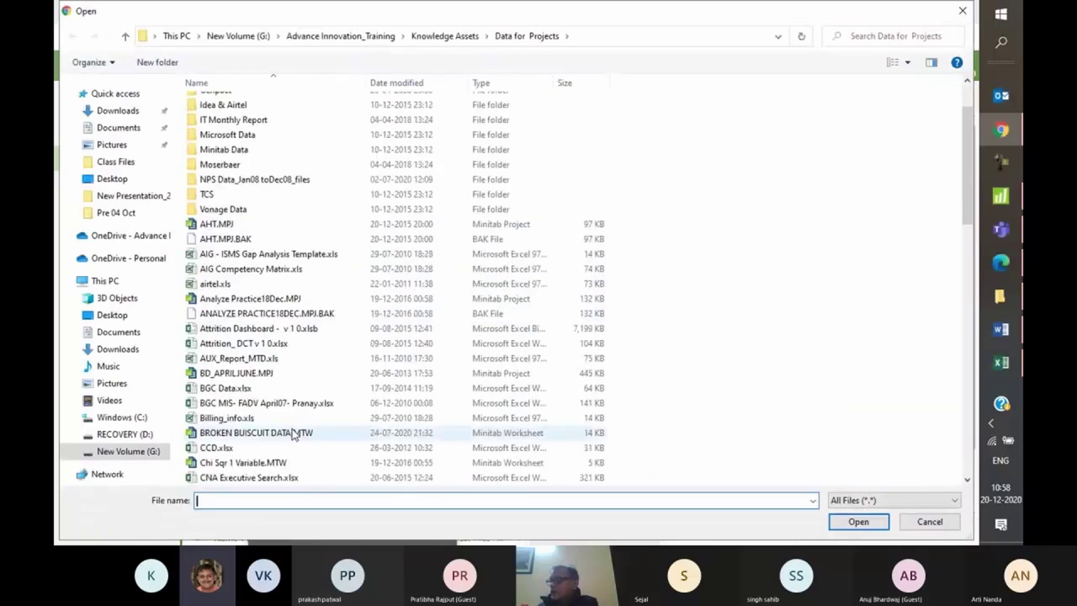
{"action": "scroll", "coordinate": [292, 432], "scroll_direction": "down", "scroll_amount": 4}
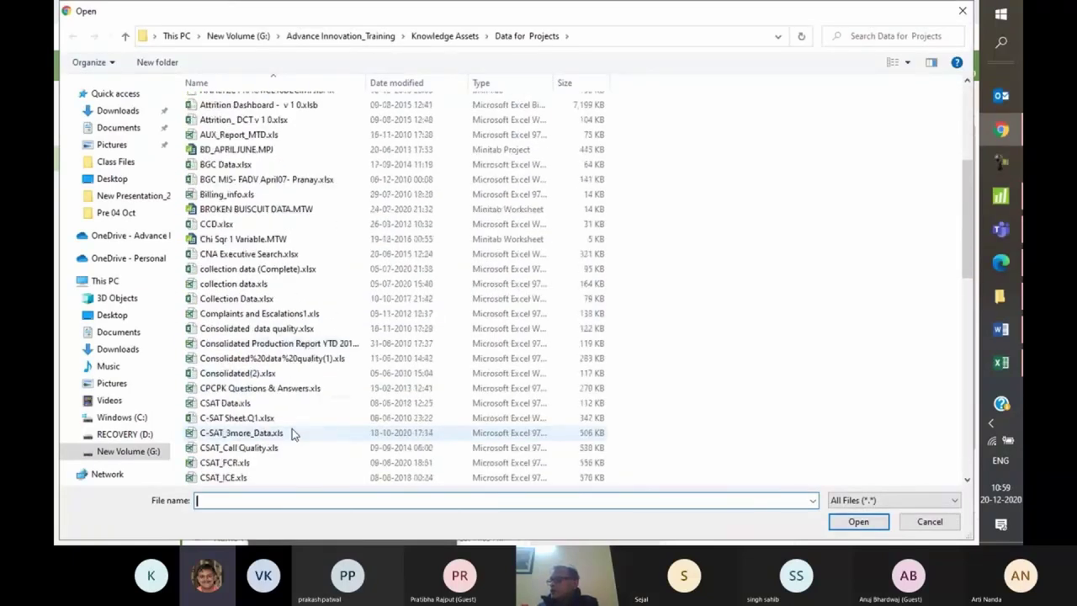
{"action": "scroll", "coordinate": [292, 433], "scroll_direction": "down", "scroll_amount": 1}
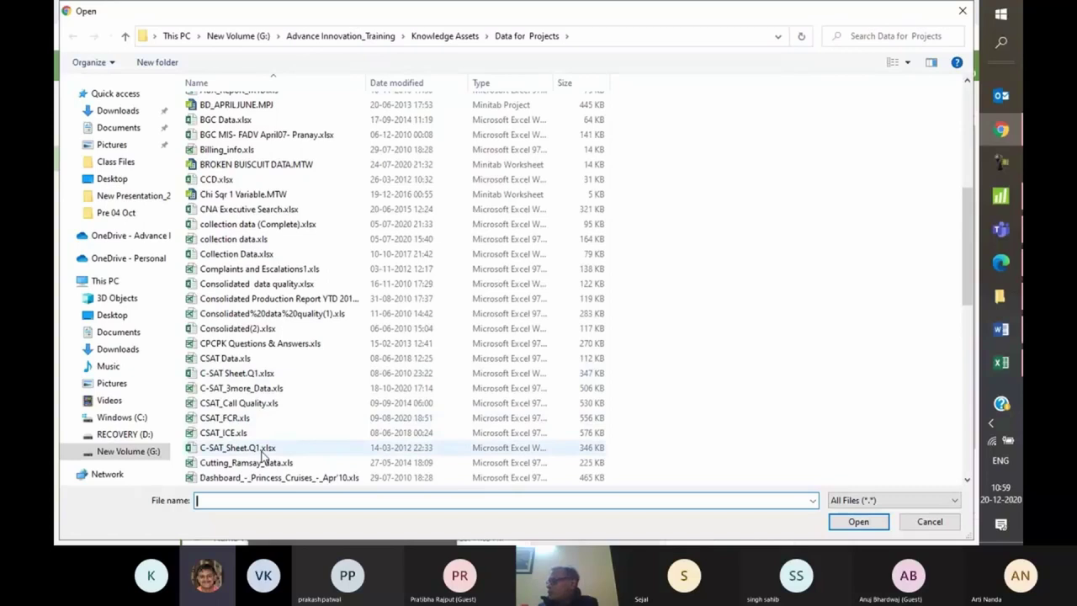
{"action": "left_click", "coordinate": [257, 224]}
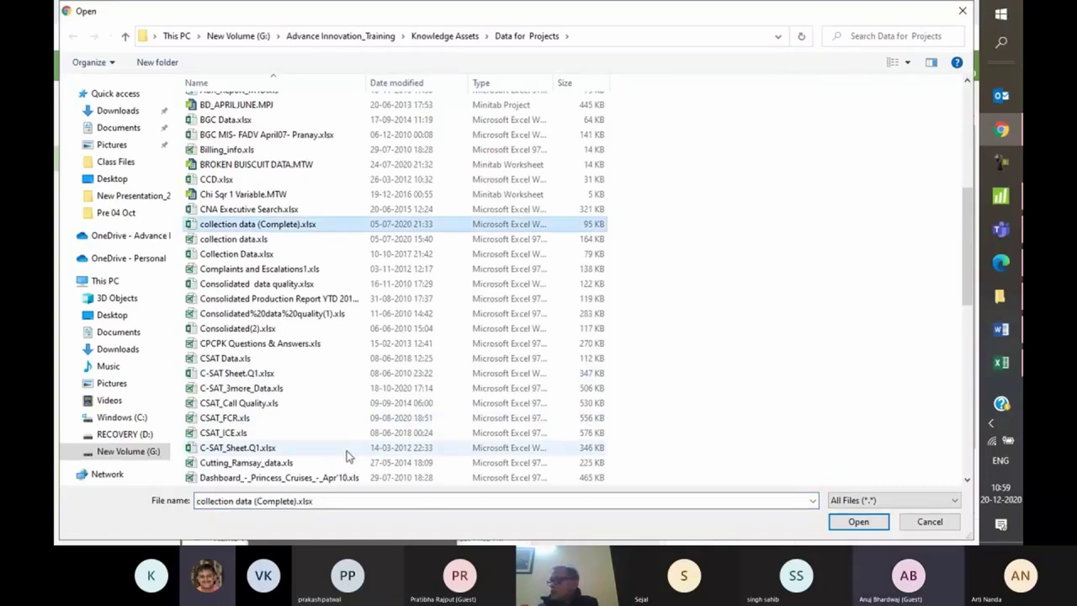
Step: Attach "collection data (Complete).xlsx" and "data of broken and causes.xls" to the draft message
{"action": "left_click", "coordinate": [966, 481]}
{"action": "left_click", "coordinate": [555, 462], "text": "ctrl"}
{"action": "left_click", "coordinate": [858, 522]}
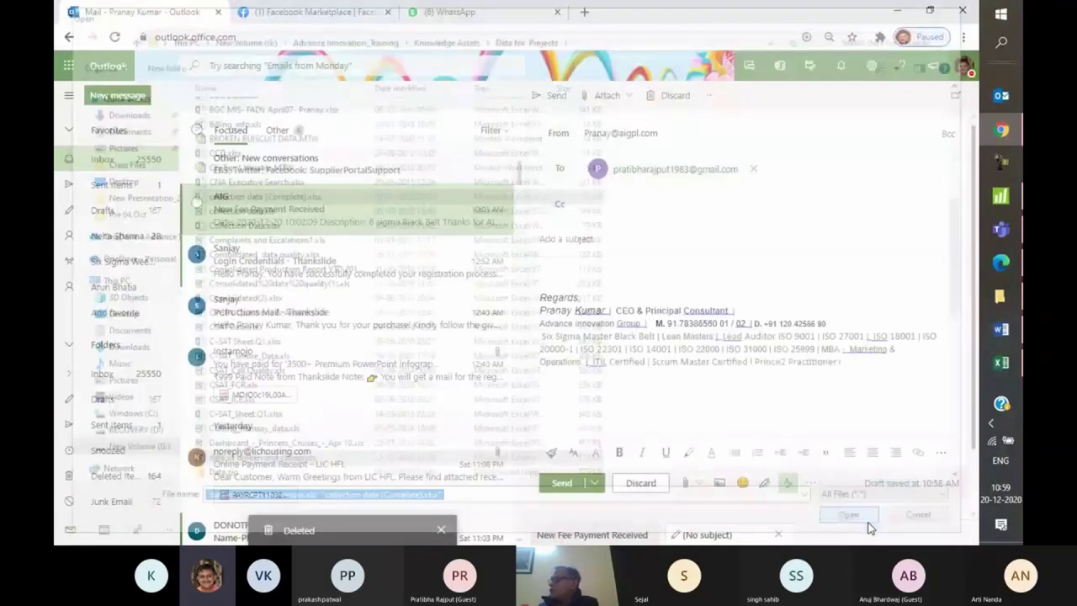
Step: Enter "Data for Practice" as the message subject, correcting the spelling of the last word
{"action": "left_click", "coordinate": [618, 244]}
{"action": "type", "text": "Dat"}
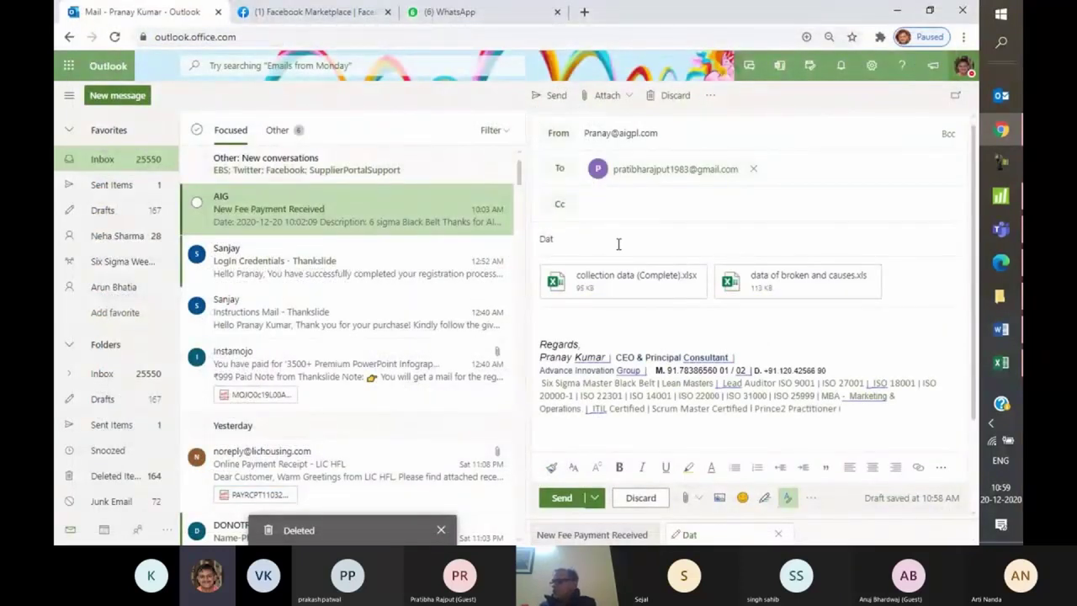
{"action": "type", "text": "a for Prat"}
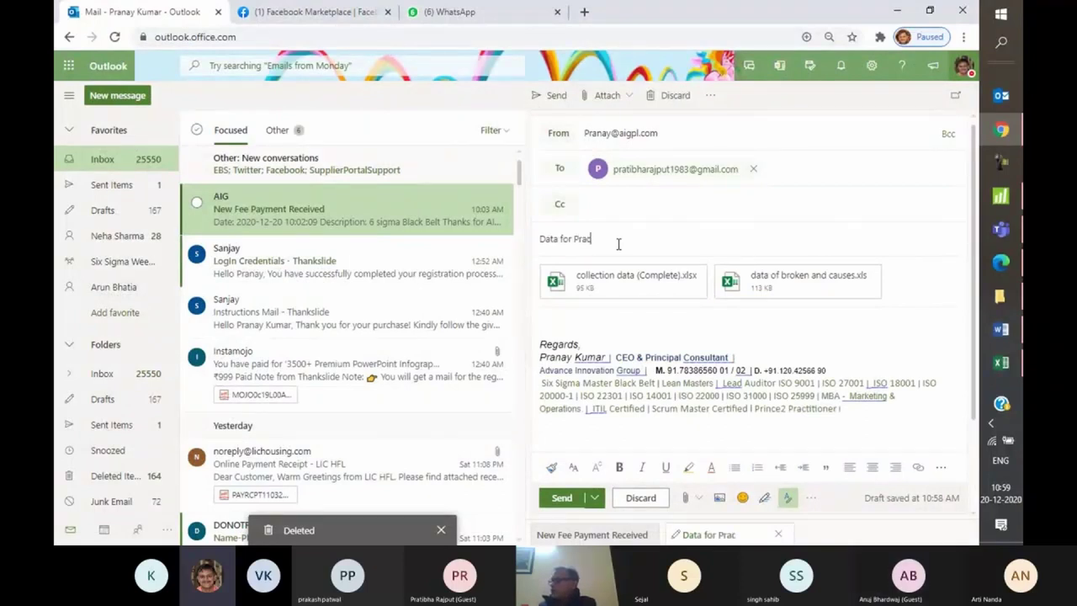
{"action": "key", "text": "BackSpace"}
{"action": "type", "text": "ctise"}
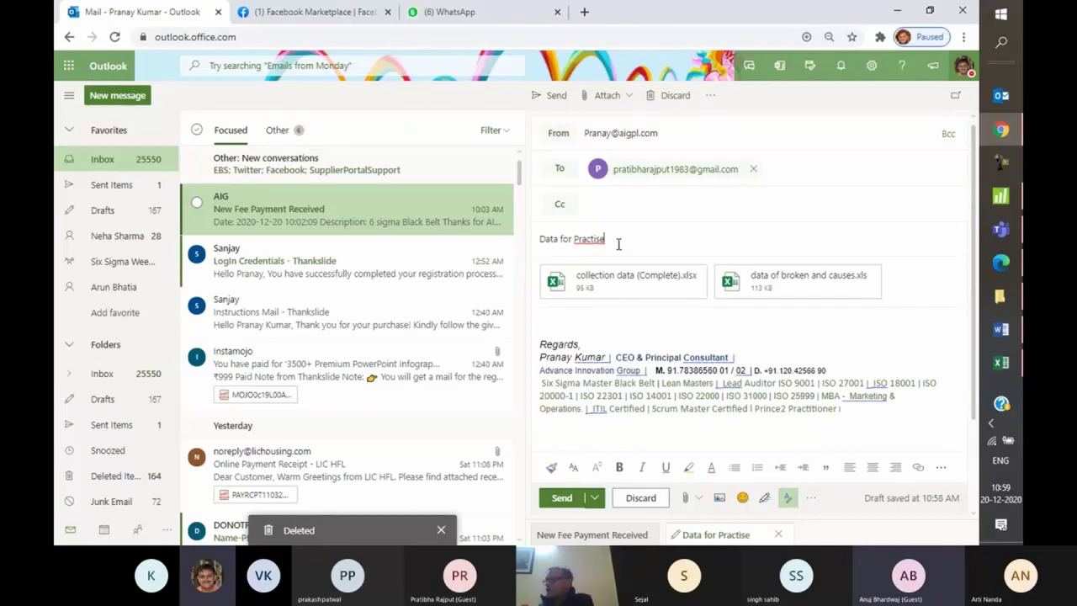
{"action": "right_click", "coordinate": [587, 241]}
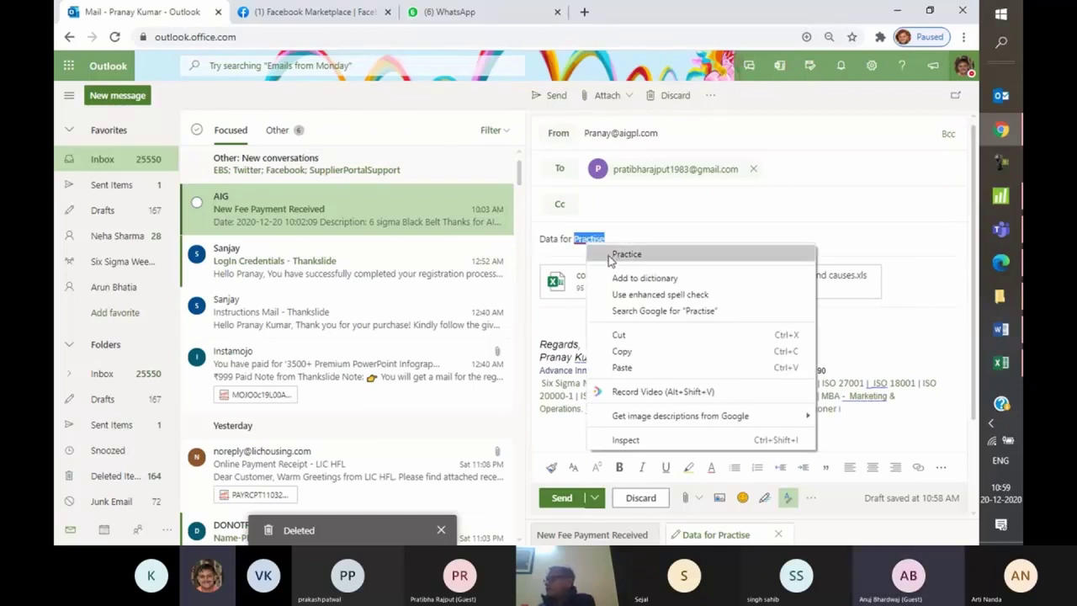
{"action": "left_click", "coordinate": [626, 254]}
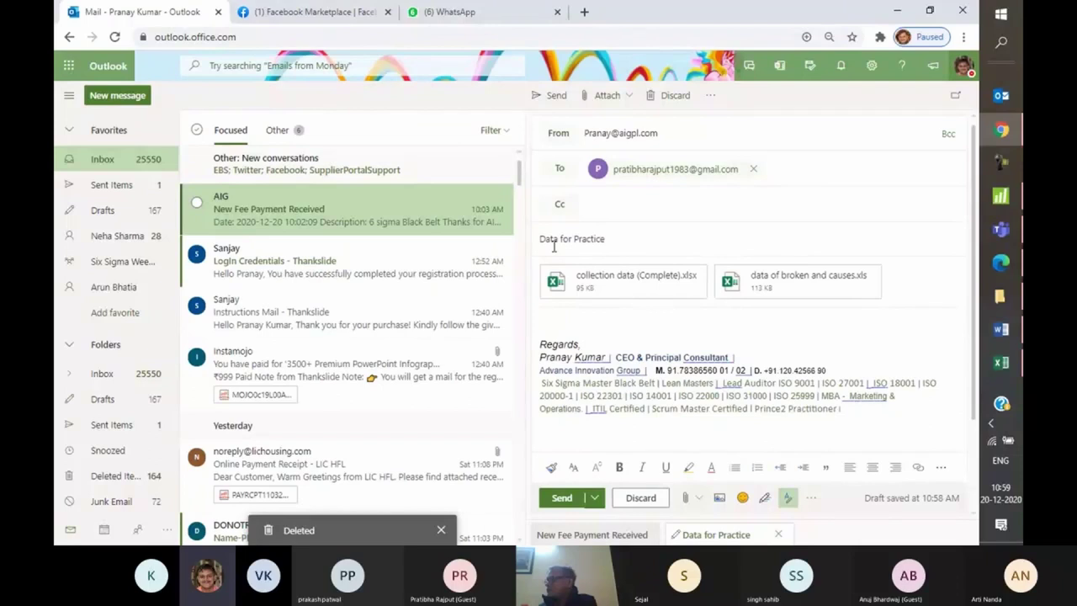
Step: Copy the second participant's e-mail address from the Teams meeting chat and add it to the draft's recipients in Outlook
{"action": "key", "text": "alt+Tab"}
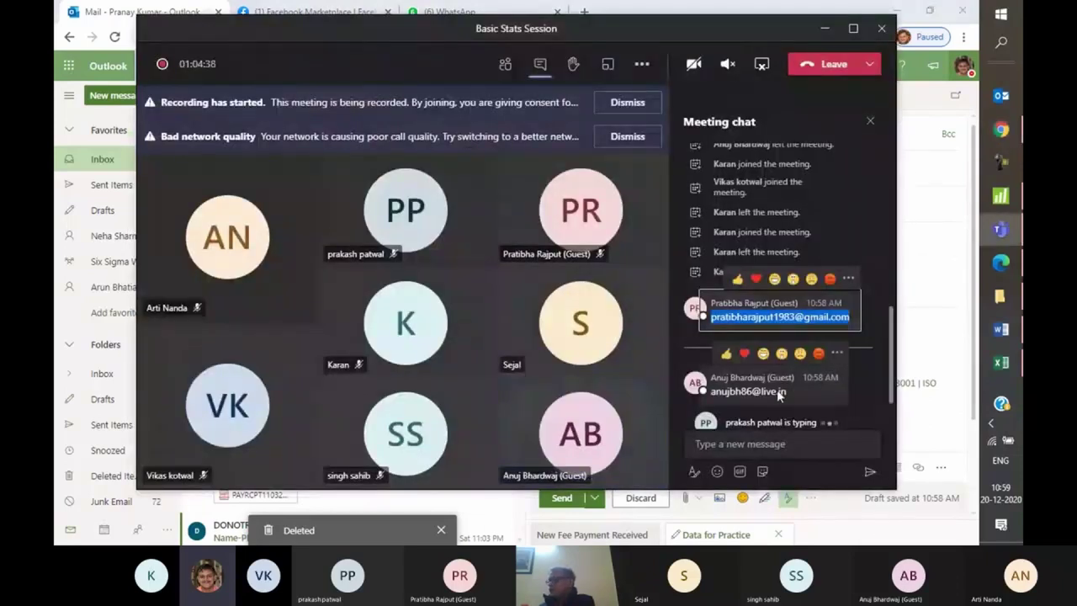
{"action": "left_click_drag", "start_coordinate": [787, 391], "coordinate": [710, 394]}
{"action": "key", "text": "ctrl+c"}
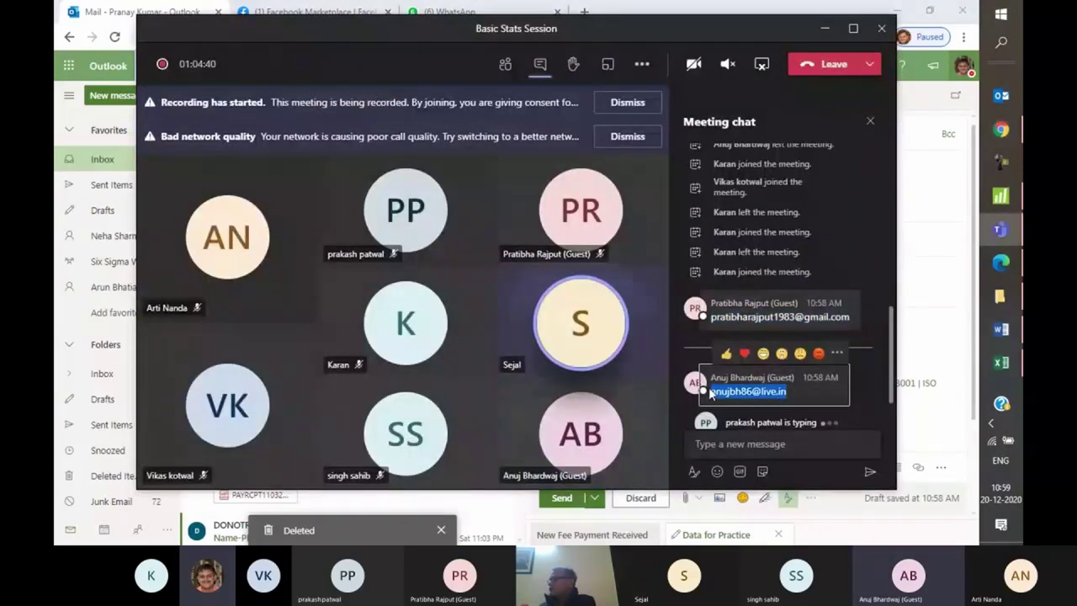
{"action": "key", "text": "alt+Tab"}
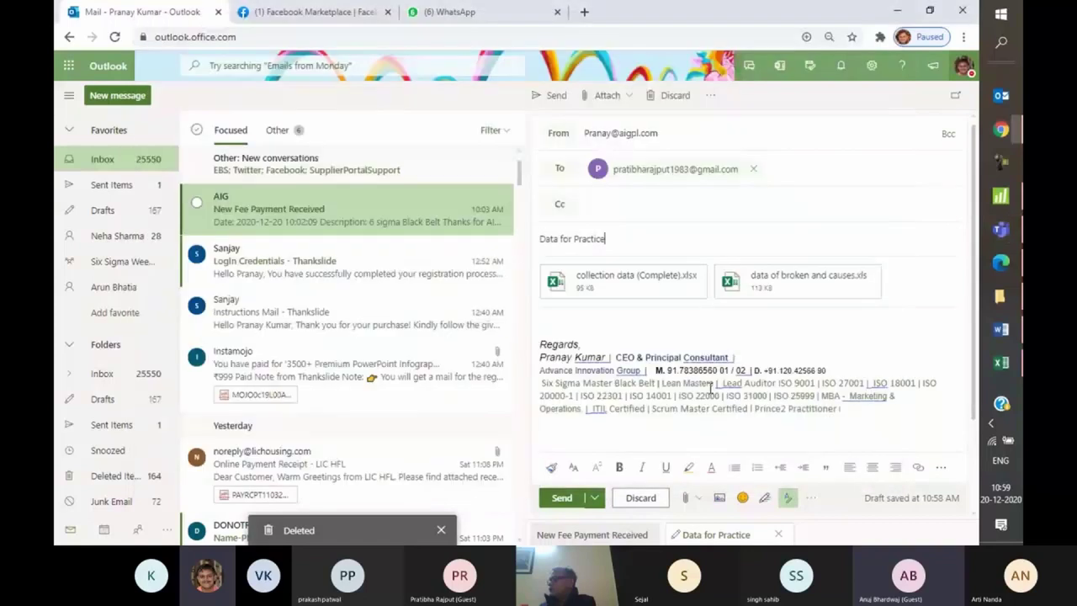
{"action": "left_click", "coordinate": [803, 172]}
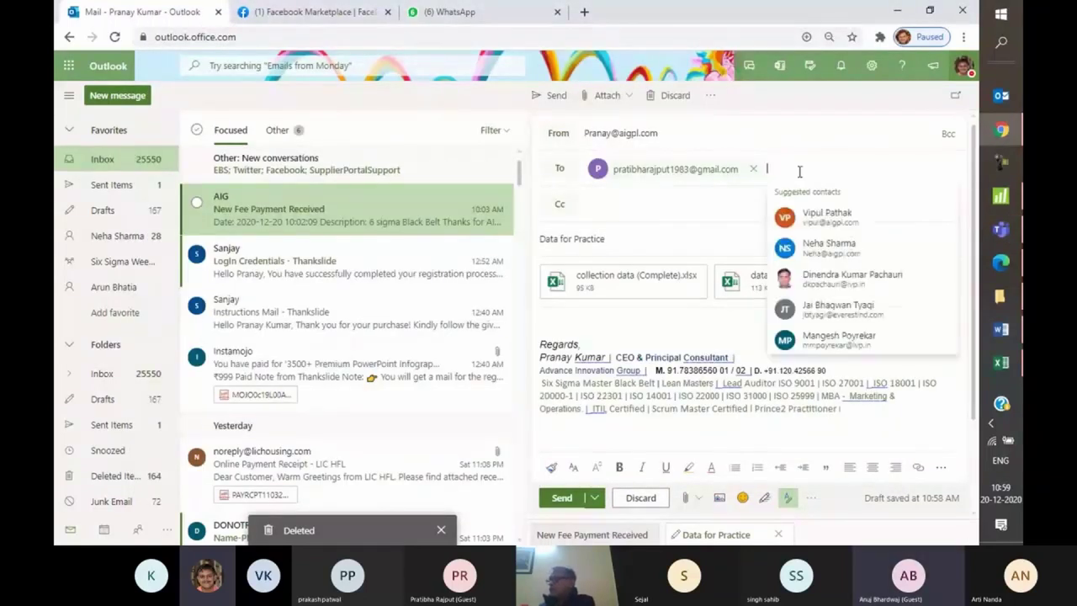
{"action": "key", "text": "ctrl+v"}
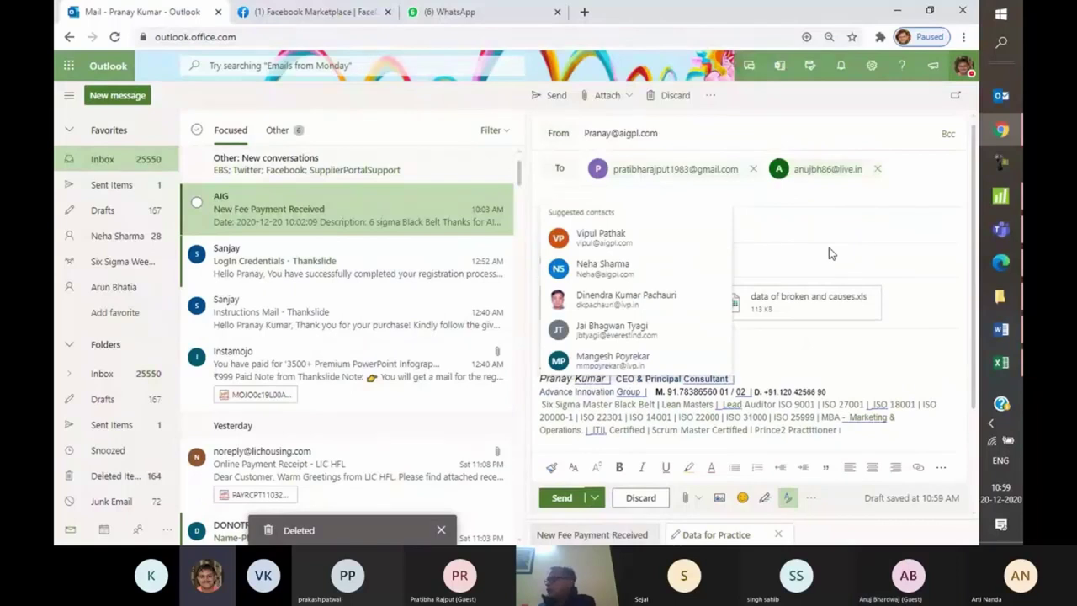
Step: Check the Teams meeting chat and the "6 Sigma - Sunday 10 am" WhatsApp group for further participants' e-mail addresses
{"action": "key", "text": "alt+Tab"}
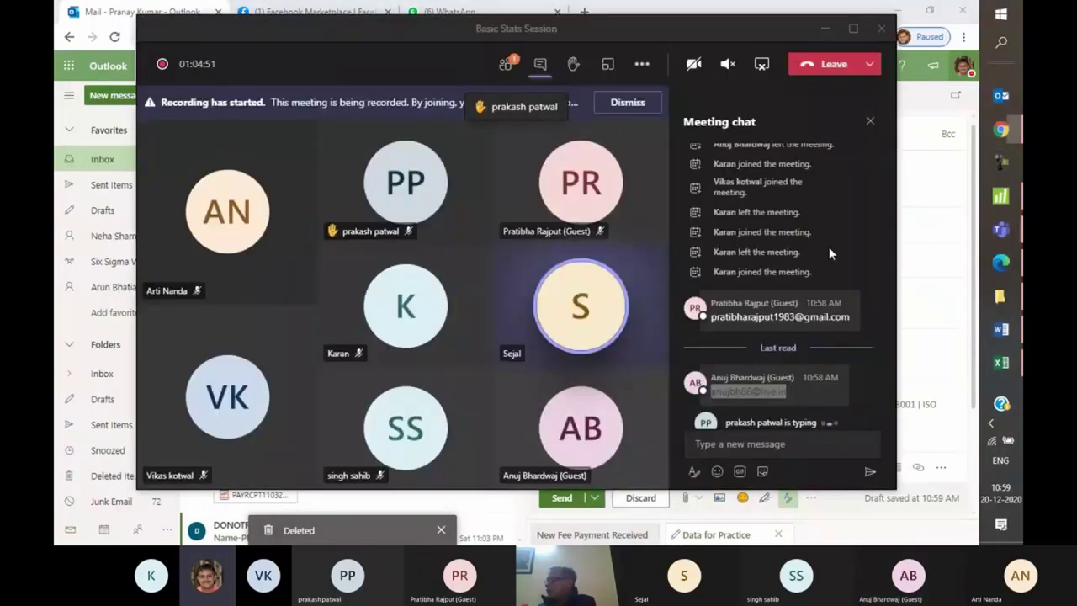
{"action": "left_click", "coordinate": [852, 28]}
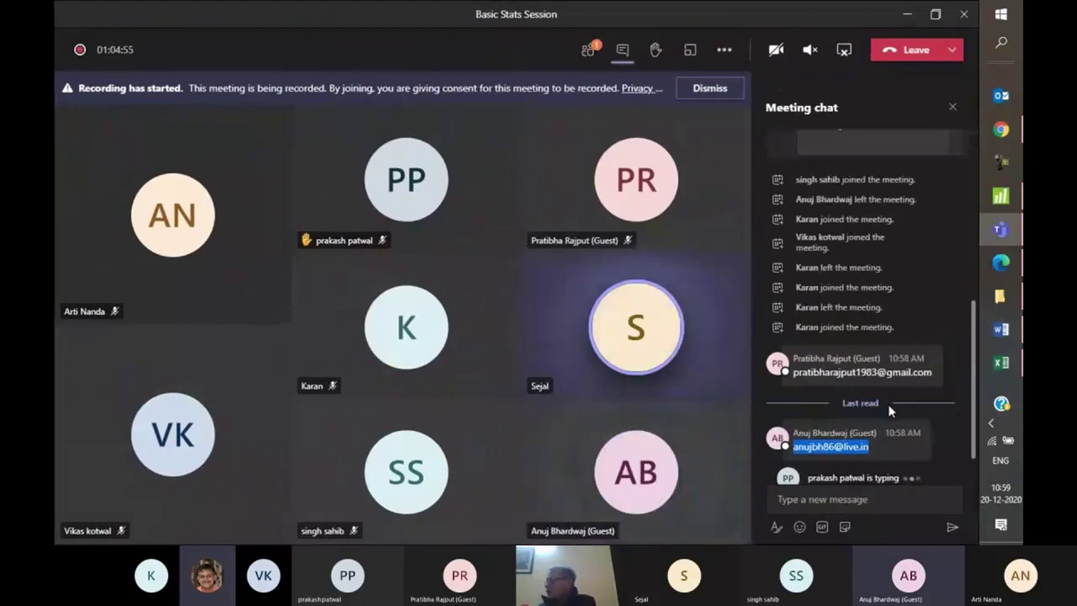
{"action": "left_click", "coordinate": [973, 429]}
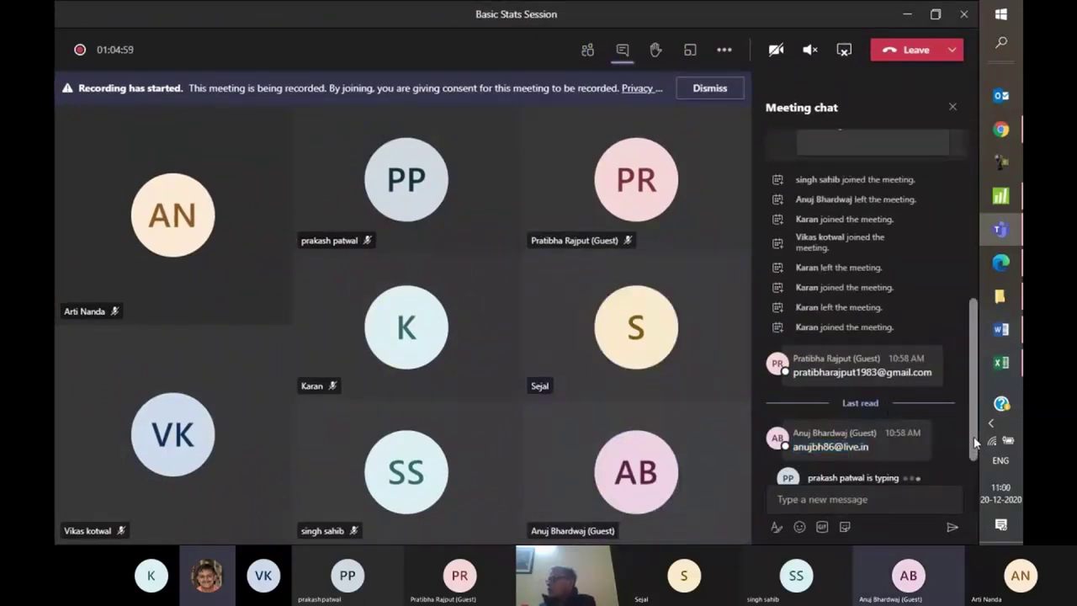
{"action": "key", "text": "alt+Tab"}
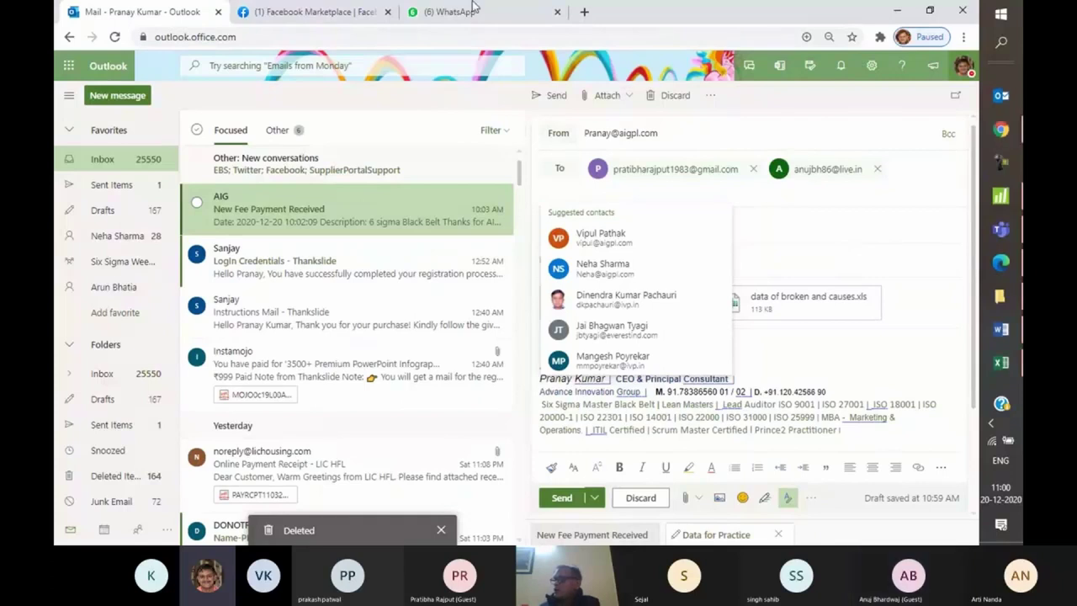
{"action": "left_click", "coordinate": [474, 10]}
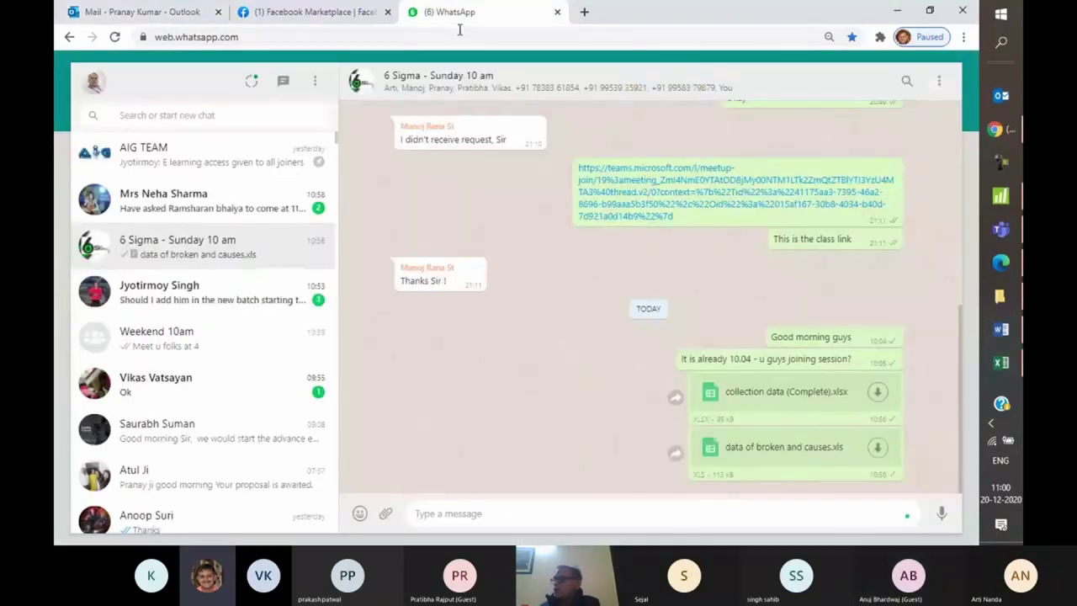
{"action": "left_click", "coordinate": [369, 10]}
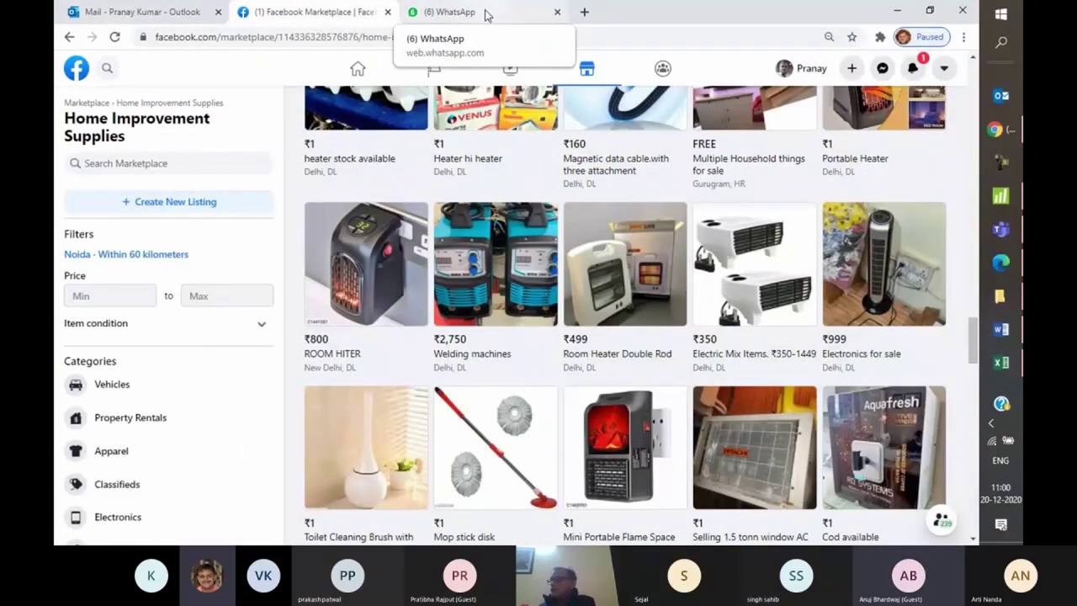
{"action": "left_click", "coordinate": [178, 6]}
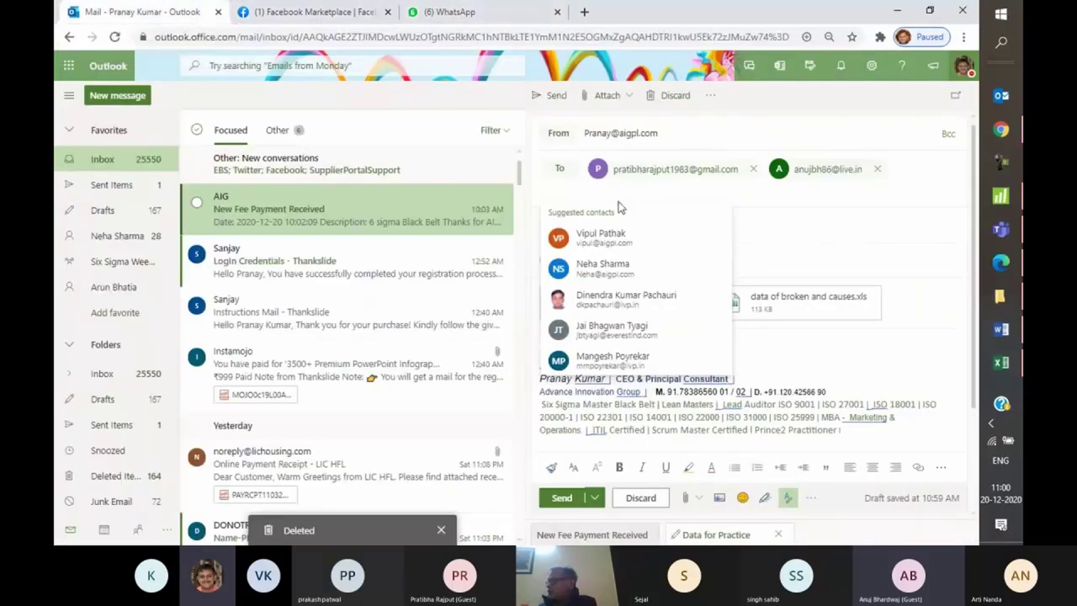
{"action": "key", "text": "alt+Tab"}
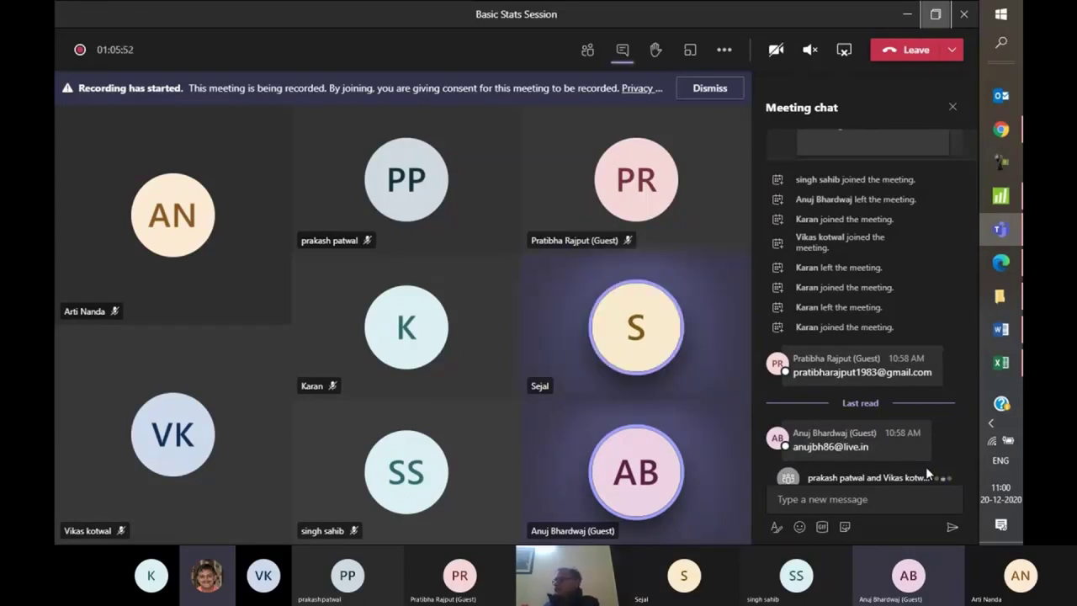
{"action": "left_click", "coordinate": [901, 21]}
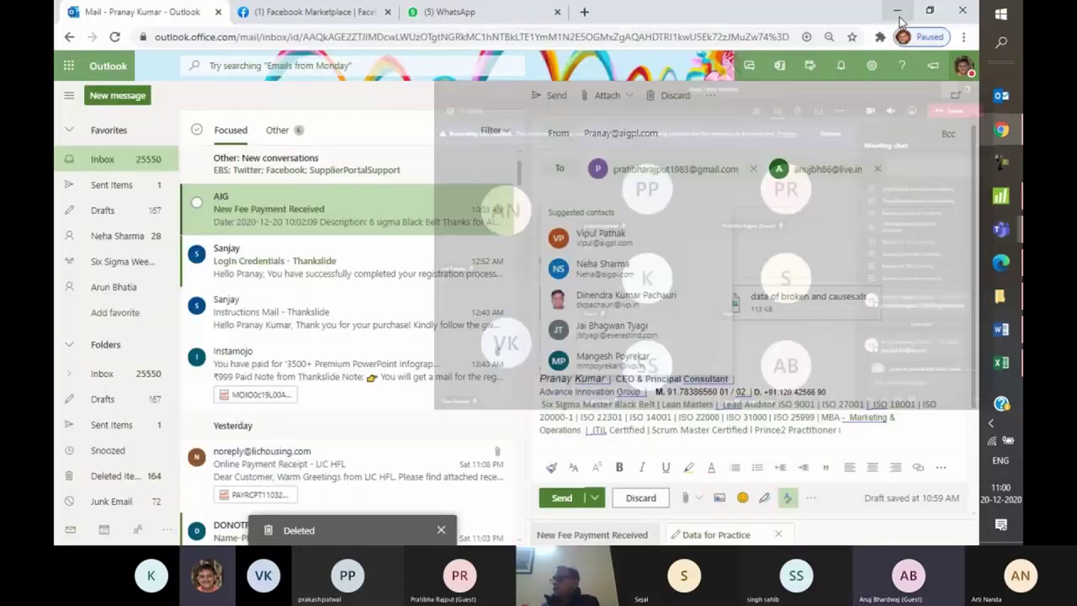
Step: Copy the participant's e-mail address from the WhatsApp group chat, add it to the Outlook draft's recipients and send the message
{"action": "left_click", "coordinate": [449, 12]}
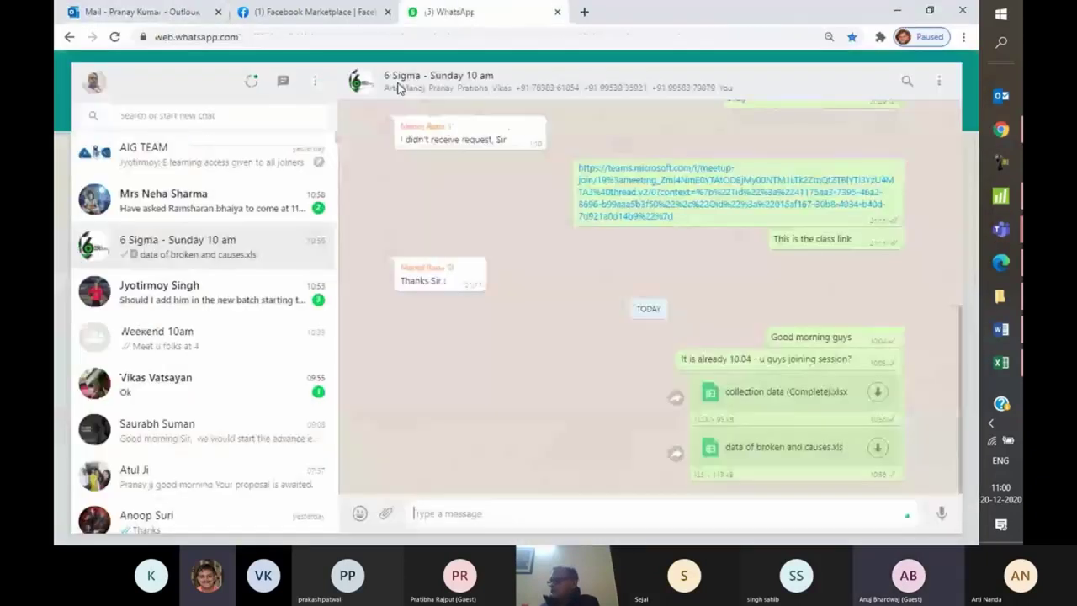
{"action": "left_click_drag", "start_coordinate": [523, 470], "coordinate": [426, 488]}
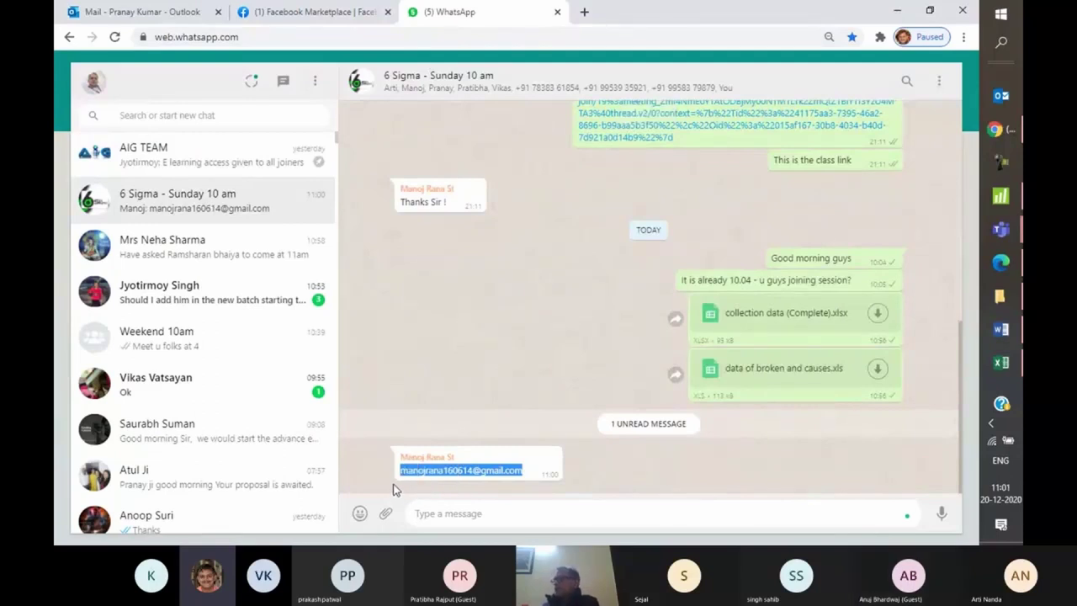
{"action": "left_click", "coordinate": [171, 7]}
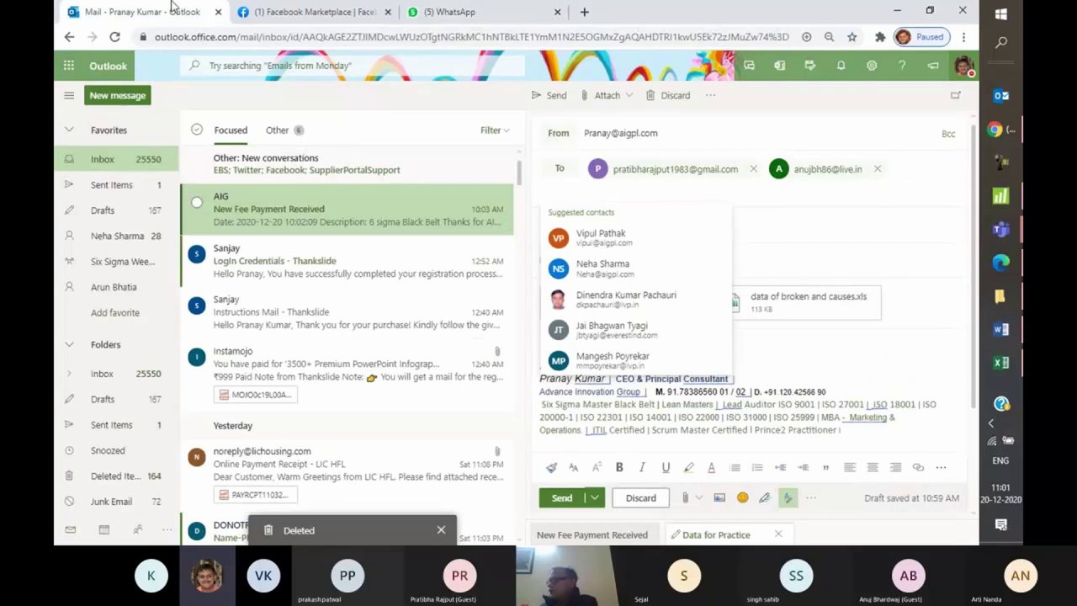
{"action": "left_click", "coordinate": [562, 498]}
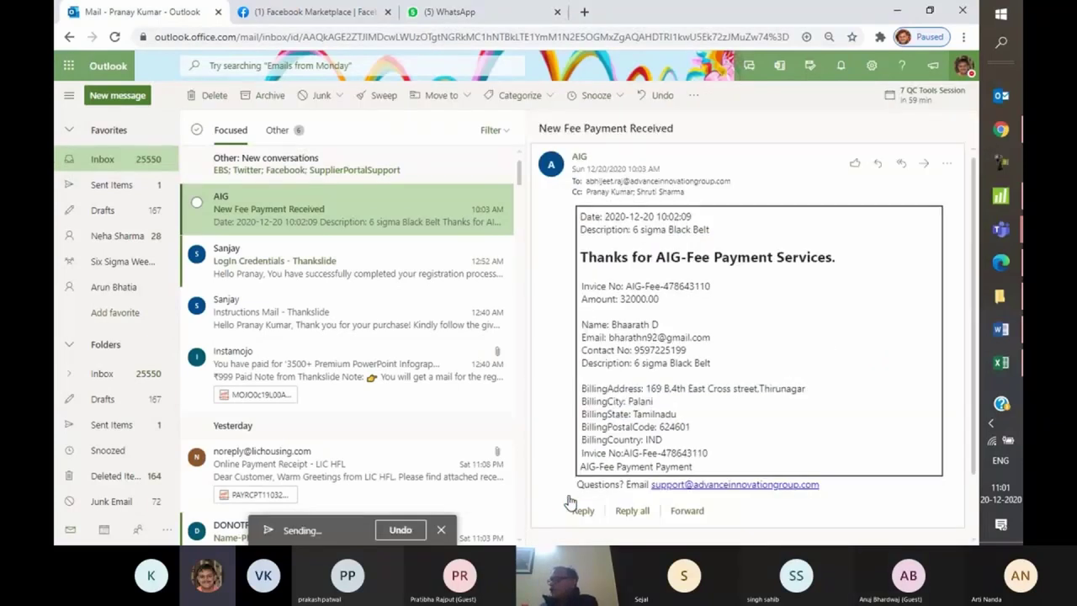
Step: Minimise the browser and copy the newest e-mail address posted in the Teams meeting chat
{"action": "left_click", "coordinate": [300, 169]}
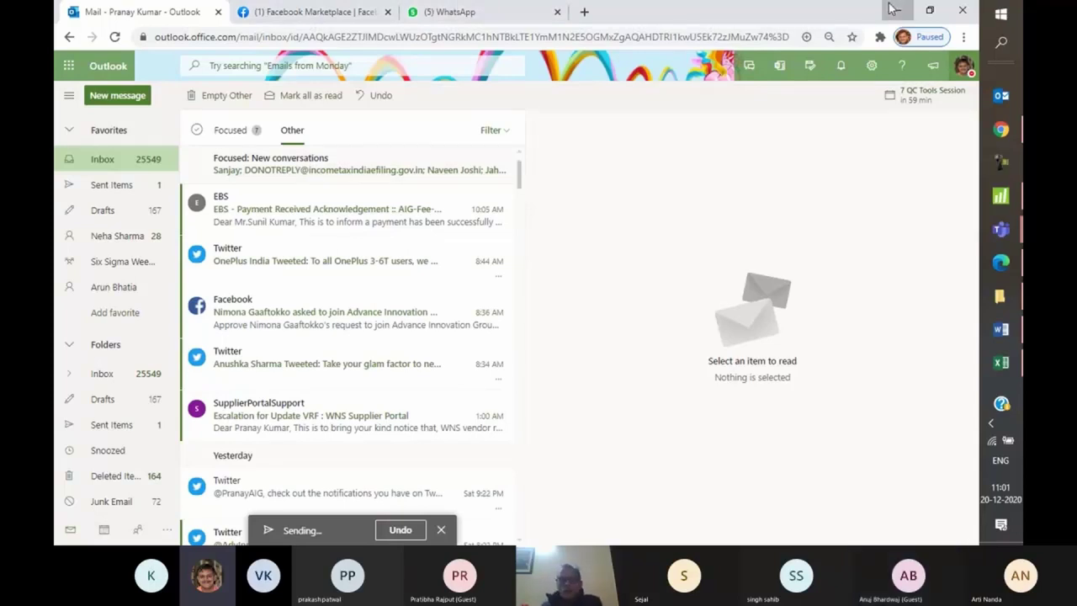
{"action": "left_click", "coordinate": [893, 10]}
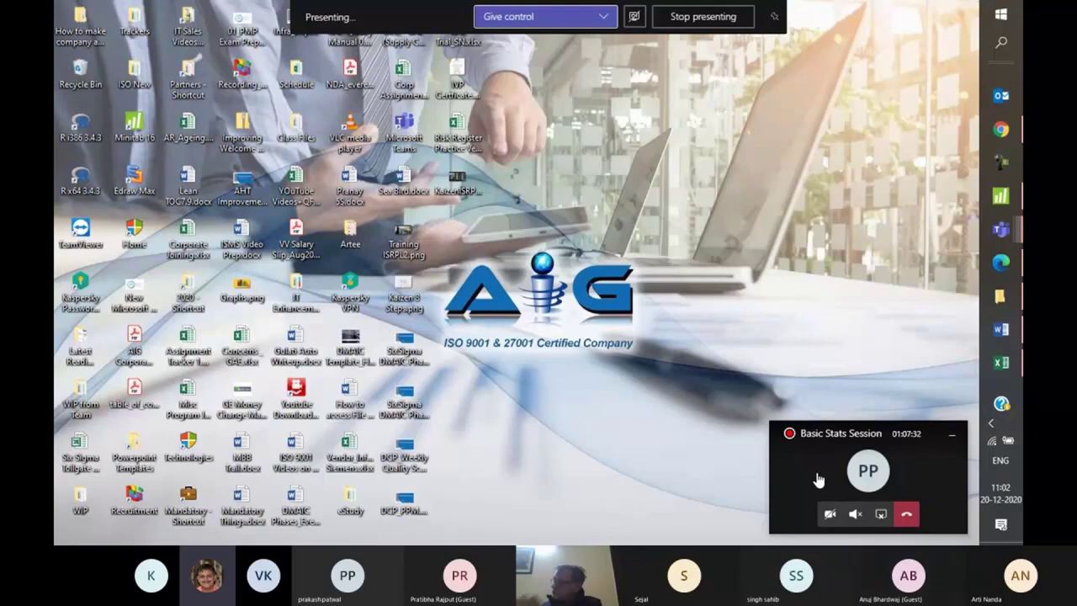
{"action": "left_click", "coordinate": [818, 478]}
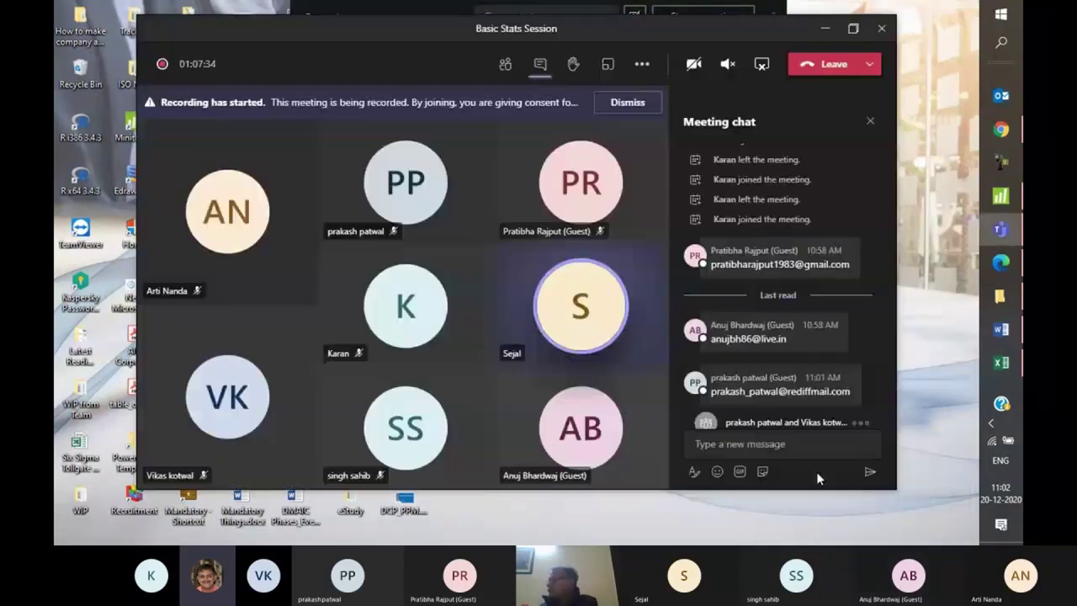
{"action": "left_click_drag", "start_coordinate": [711, 391], "coordinate": [848, 402]}
{"action": "key", "text": "ctrl+c"}
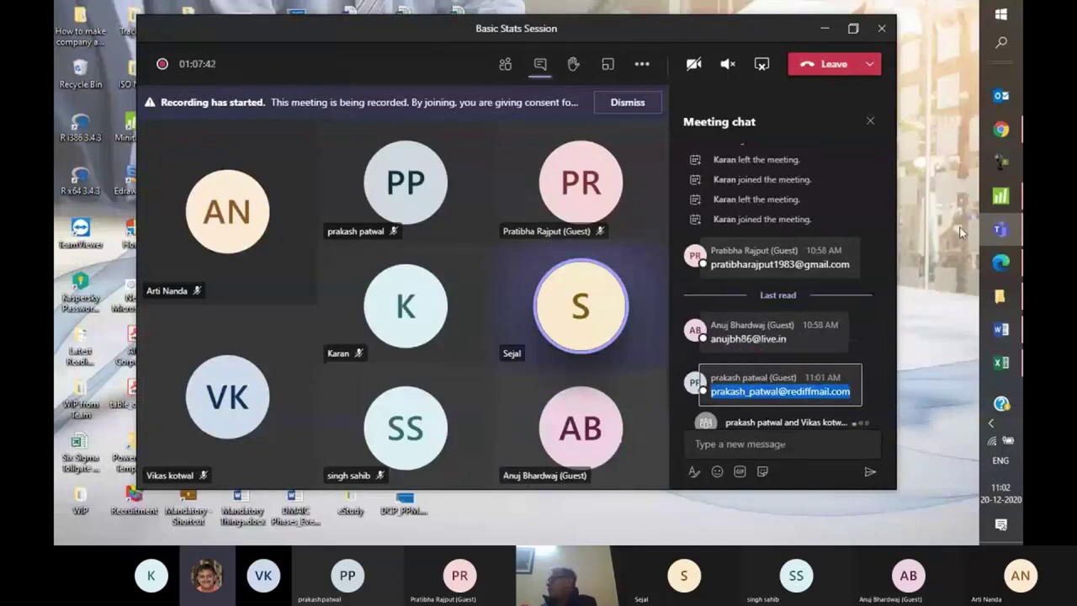
Step: Forward the "Data for Practice" message from Outlook's sent items, with its attachments, to the copied e-mail address
{"action": "left_click", "coordinate": [1001, 129]}
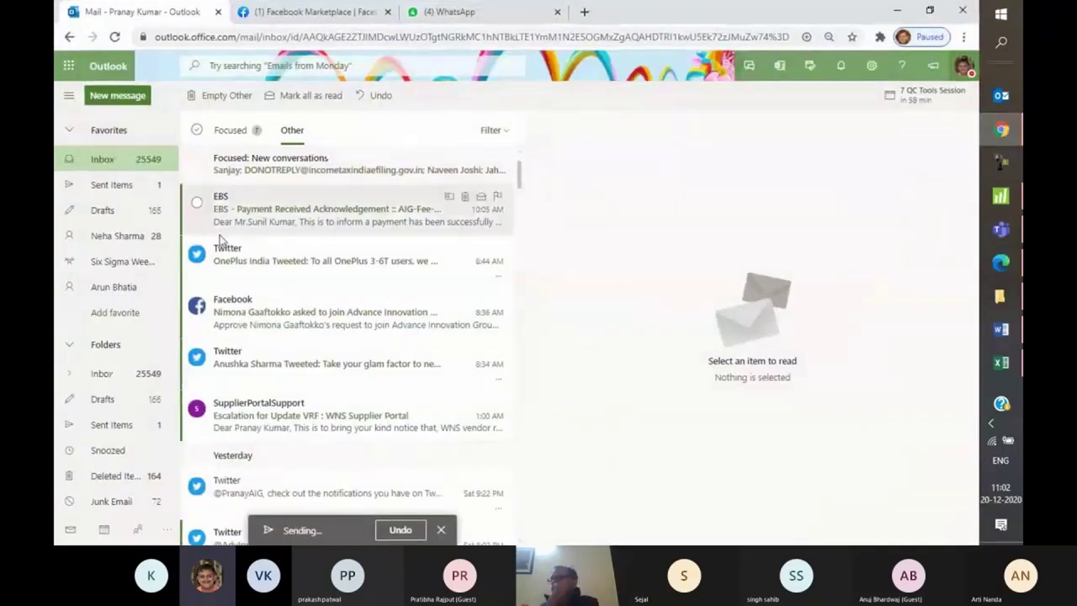
{"action": "left_click", "coordinate": [119, 195]}
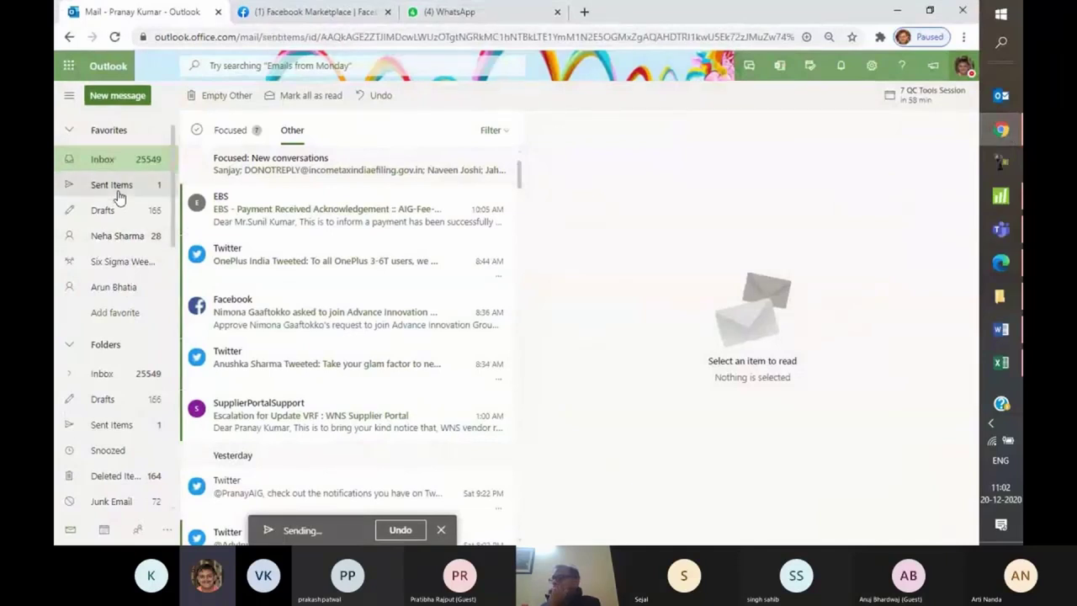
{"action": "left_click", "coordinate": [284, 206]}
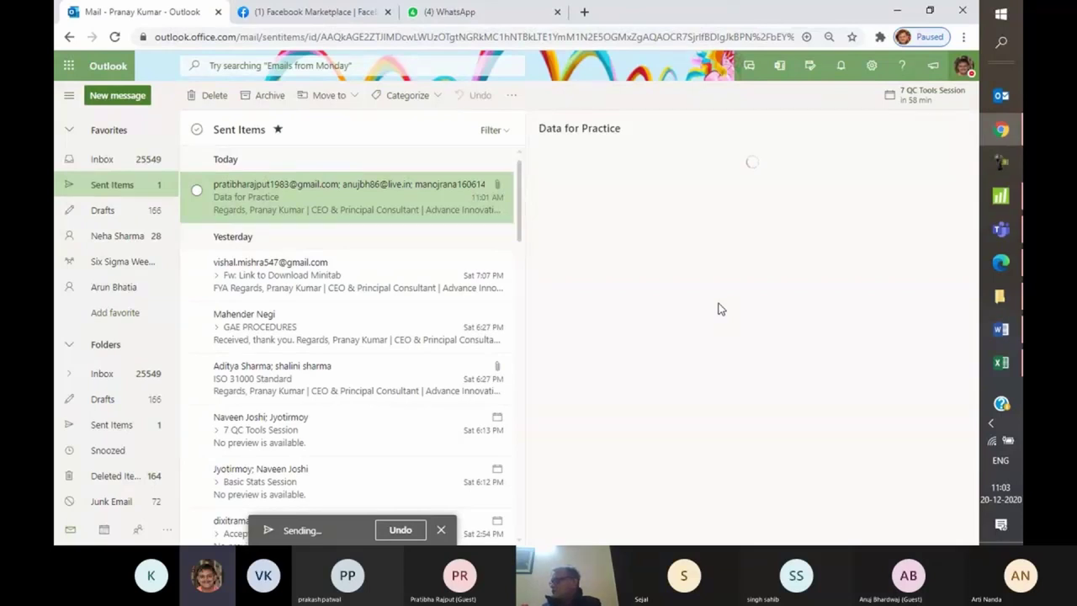
{"action": "left_click", "coordinate": [677, 401]}
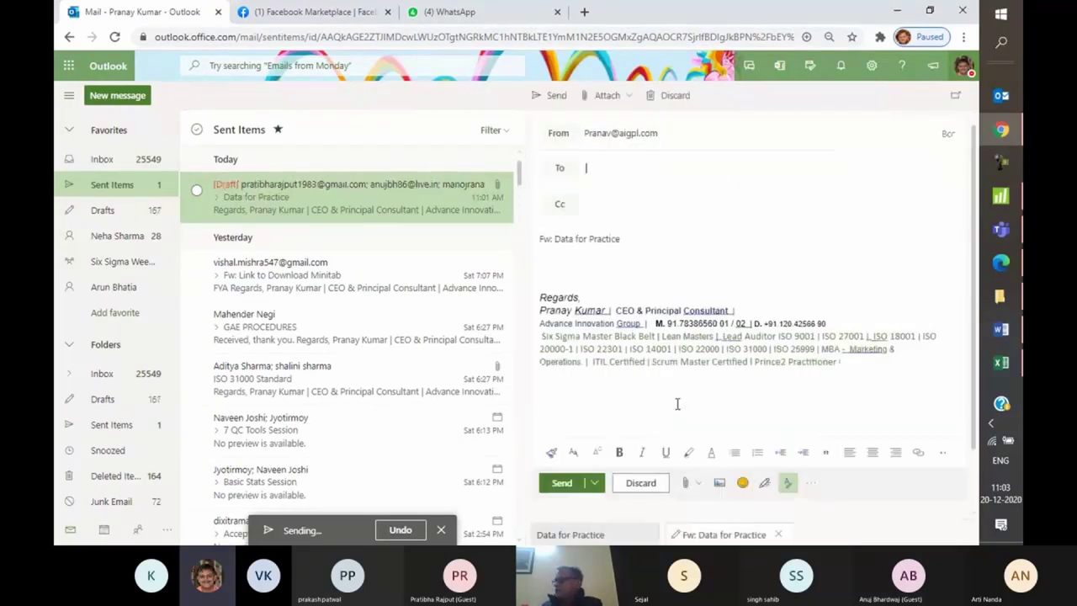
{"action": "key", "text": "ctrl+v"}
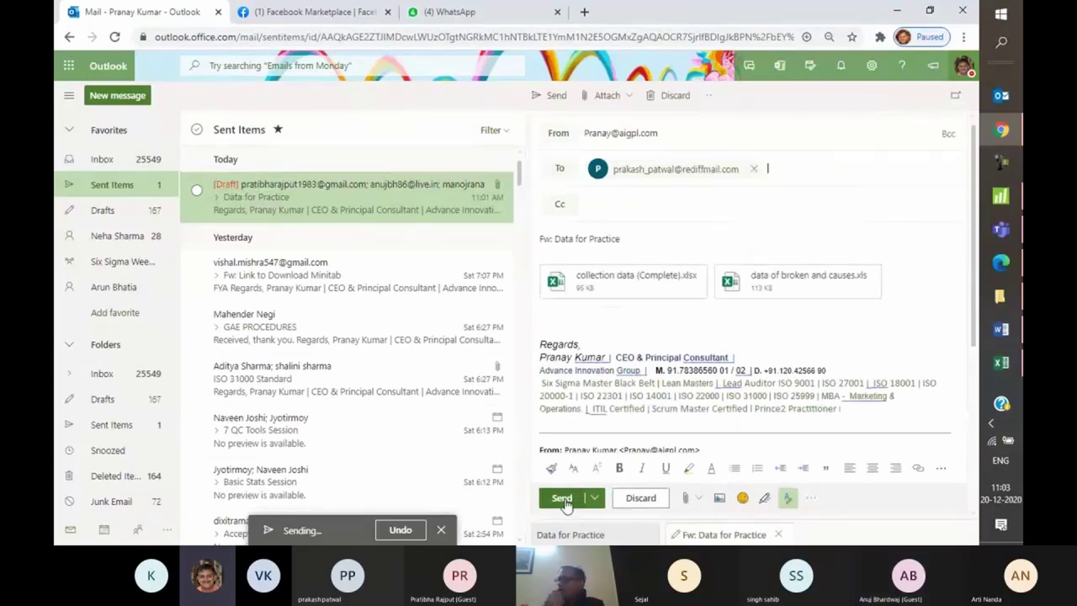
Step: Check the "6 Sigma - Sunday 10 am" WhatsApp group for any new e-mail addresses
{"action": "left_click", "coordinate": [458, 11]}
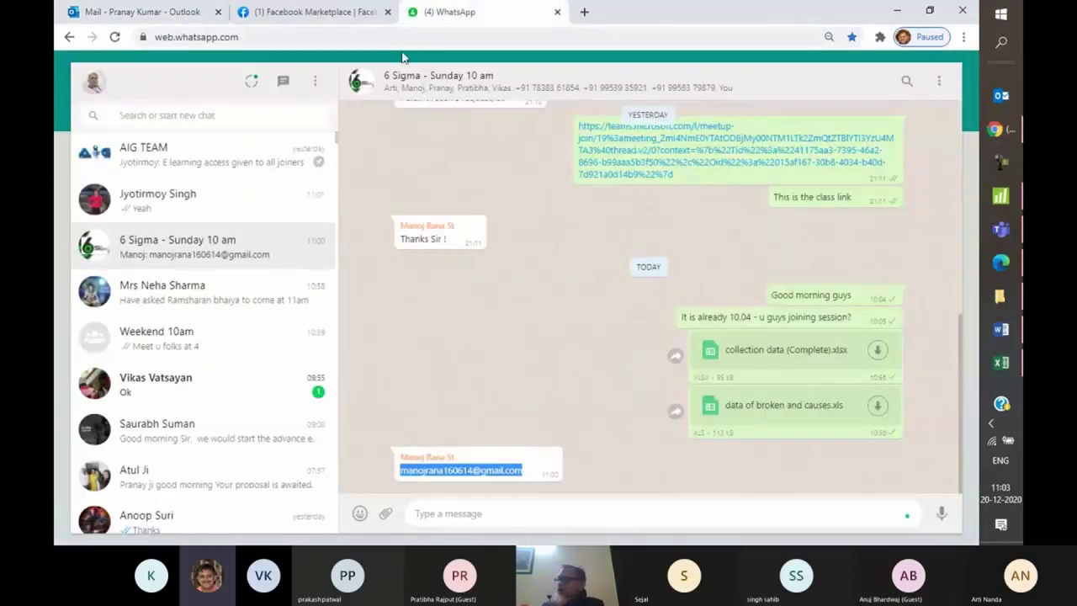
{"action": "left_click", "coordinate": [337, 12]}
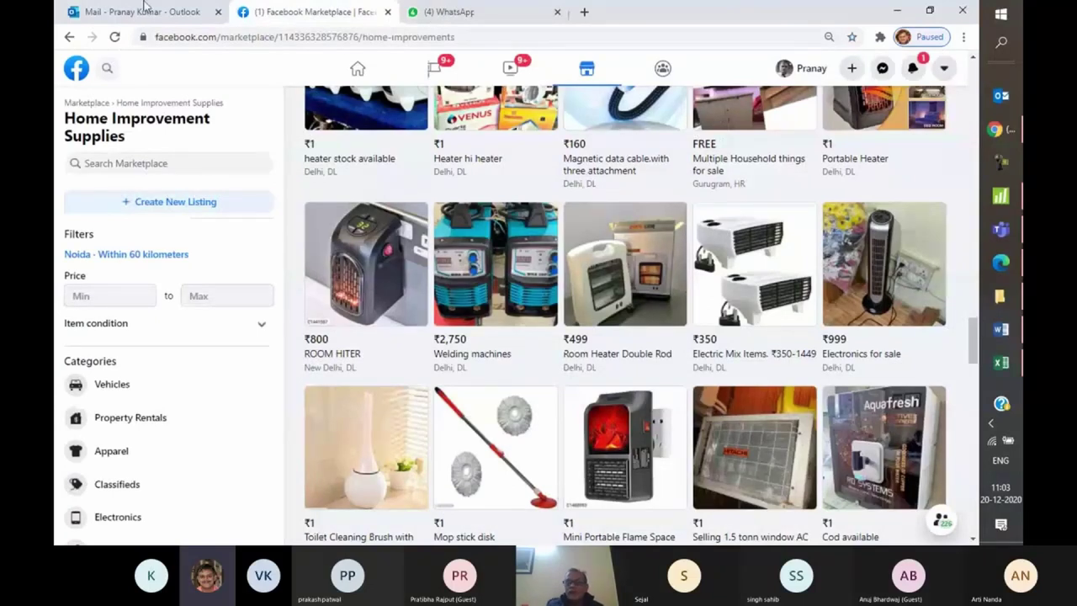
Step: Return to Outlook, close the Facebook Marketplace tab and switch to the "data of broken and causes.xls" workbook in Excel
{"action": "left_click", "coordinate": [145, 6]}
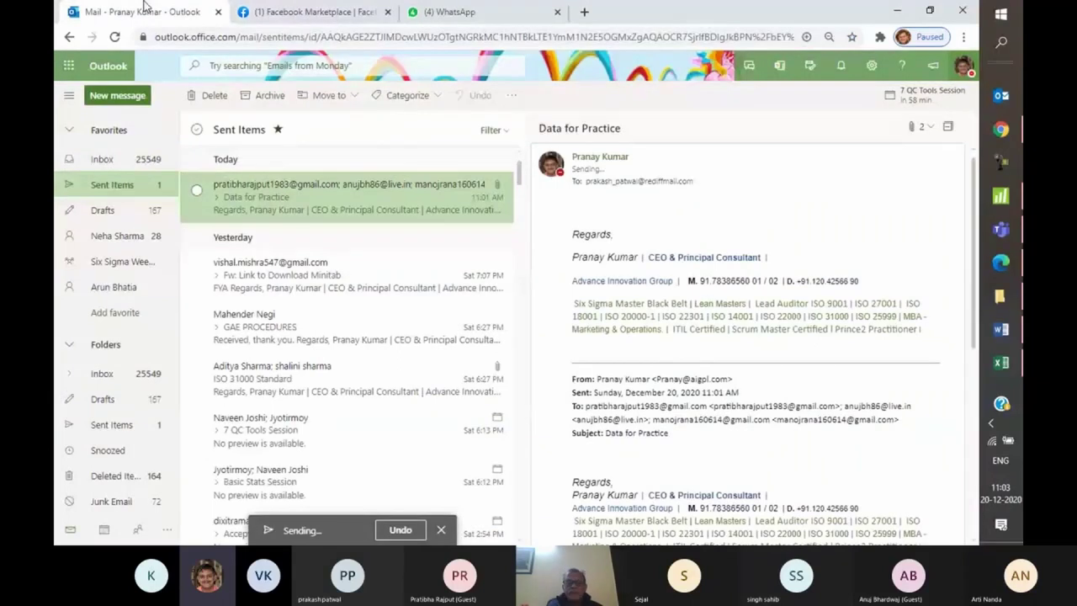
{"action": "left_click", "coordinate": [388, 13]}
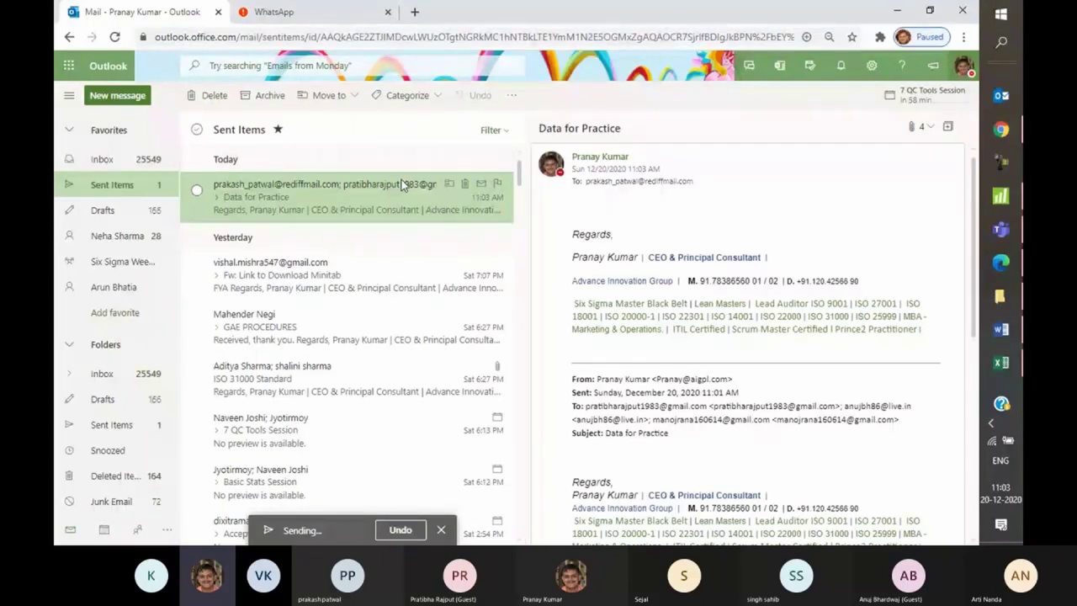
{"action": "key", "text": "alt+Tab"}
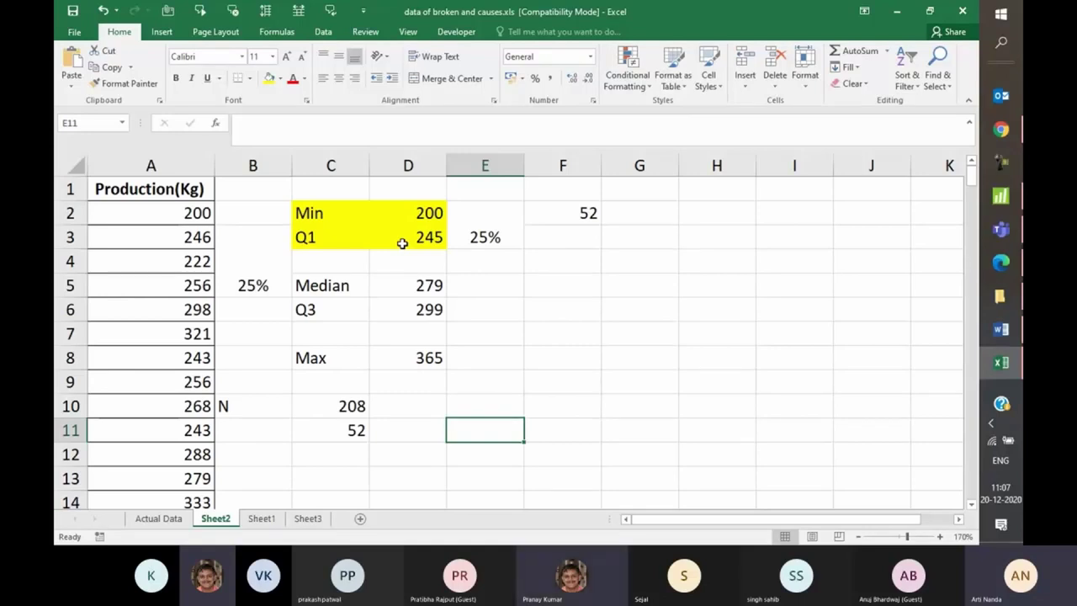
Step: Minimise the workbook and examine, enlarged, the spreadsheet photo a participant posted in the "6 Sigma - Sunday 10 am" WhatsApp group, then minimise the browser
{"action": "left_click", "coordinate": [897, 12]}
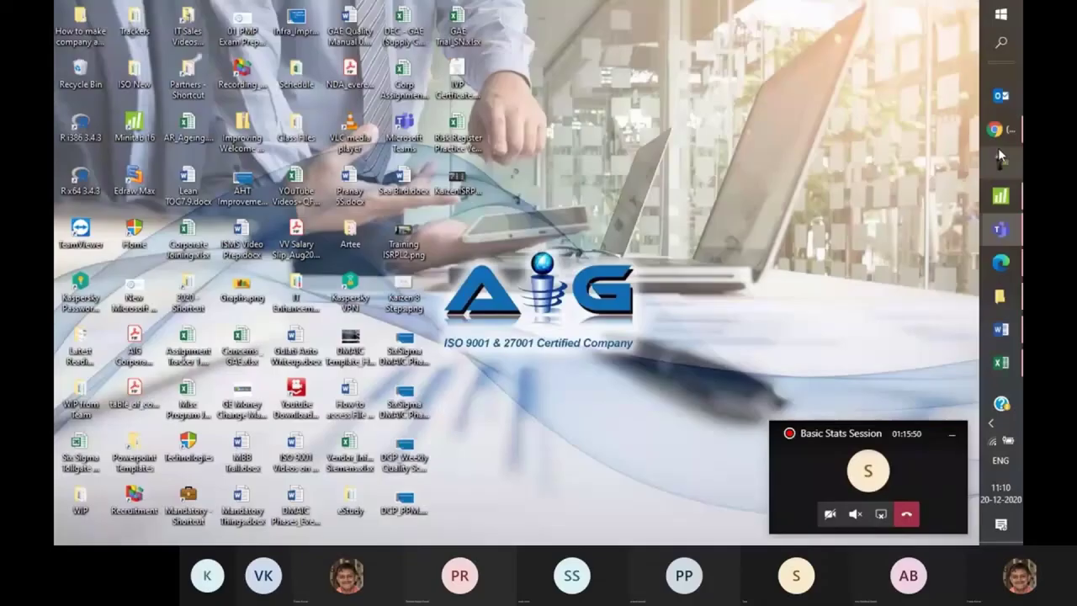
{"action": "left_click", "coordinate": [998, 137]}
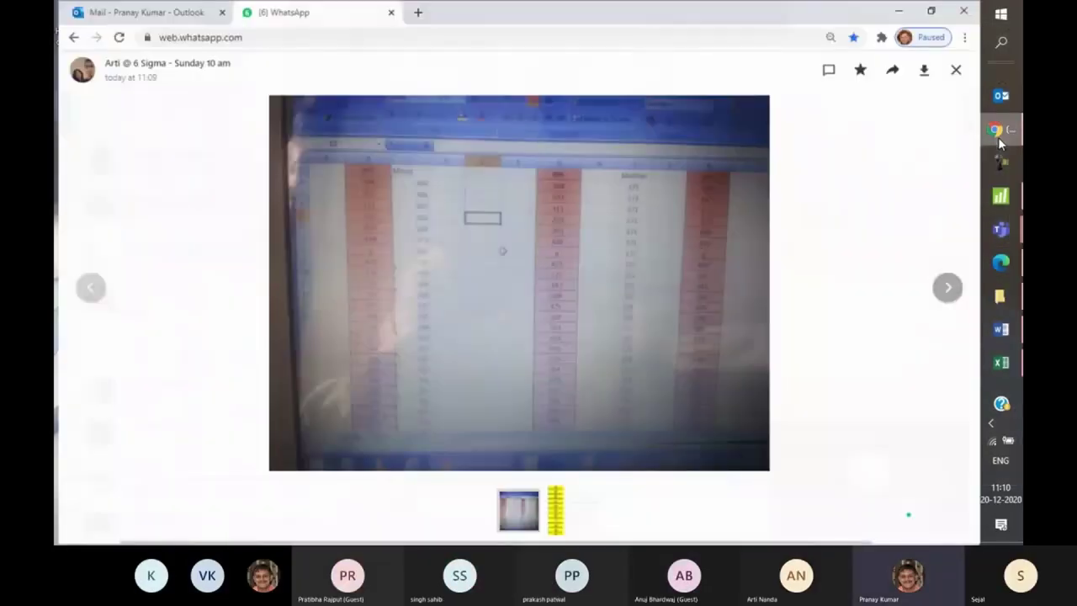
{"action": "left_click", "coordinate": [525, 339]}
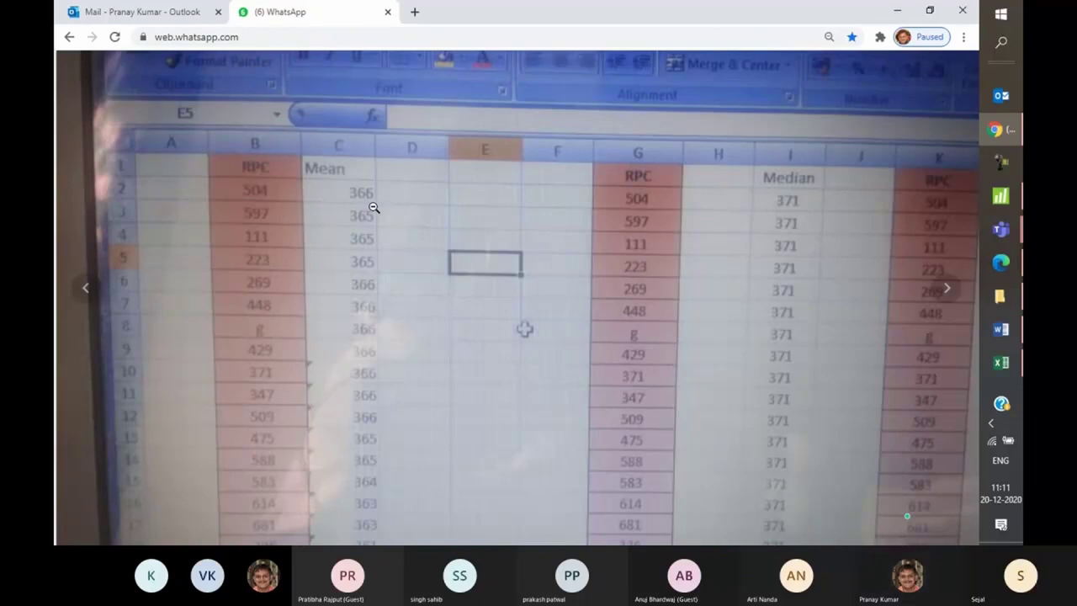
{"action": "left_click", "coordinate": [374, 207]}
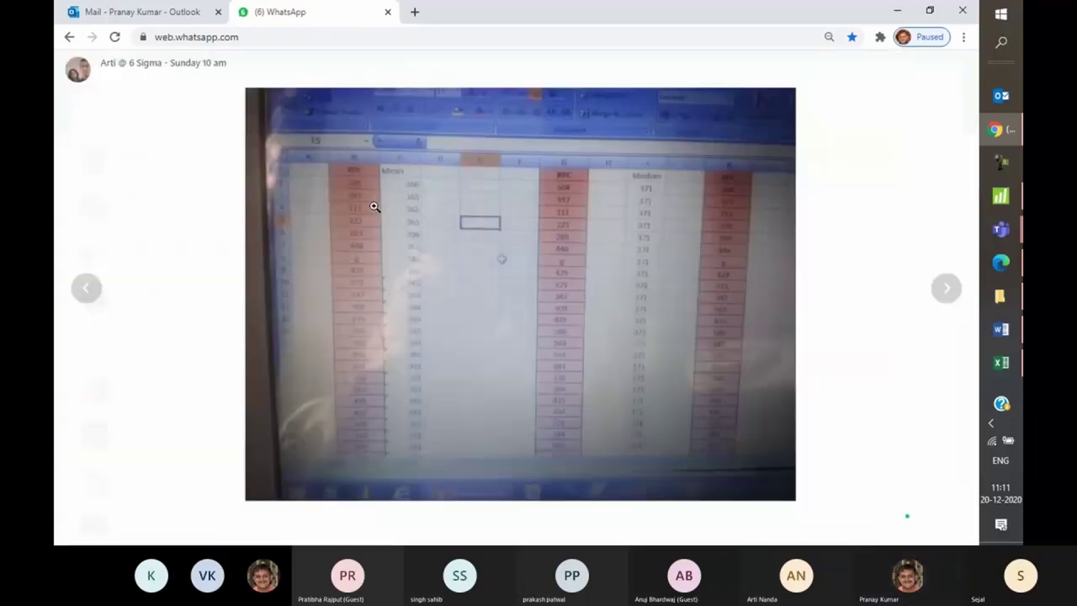
{"action": "key", "text": "Escape"}
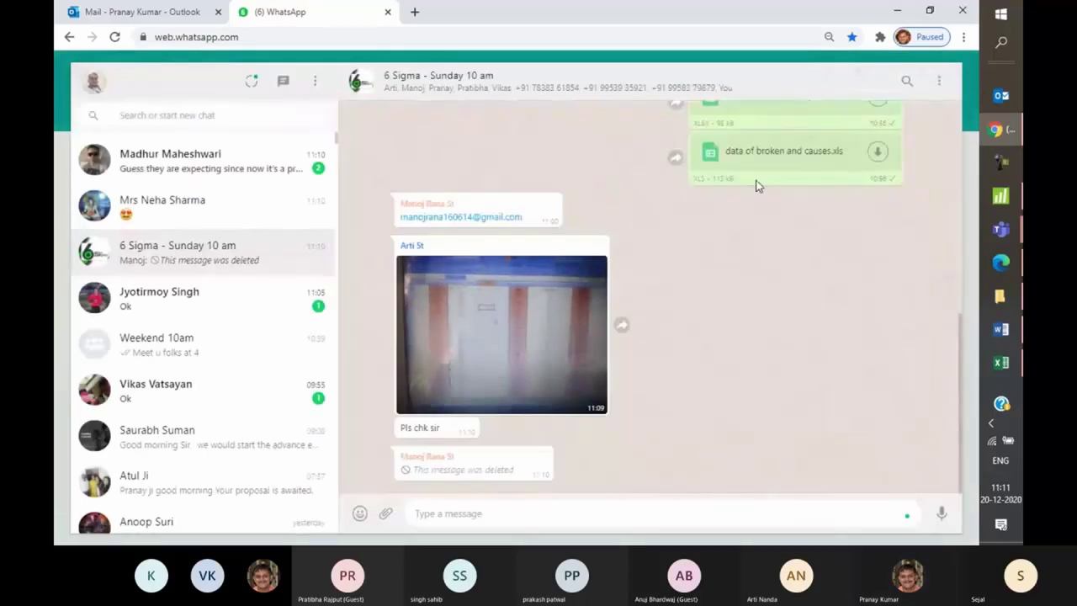
{"action": "left_click", "coordinate": [897, 11]}
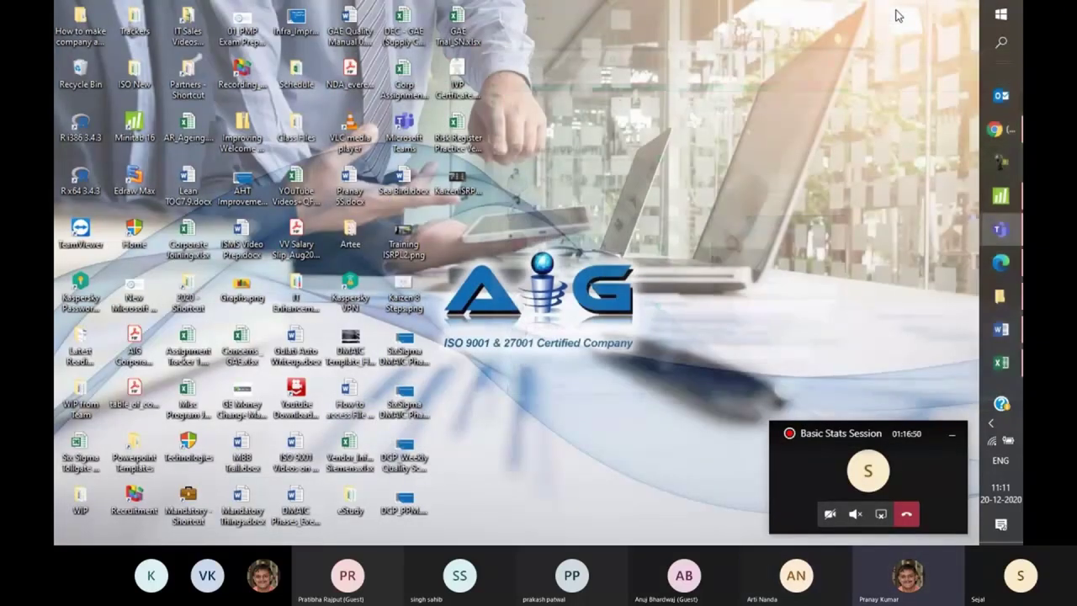
Step: Stop sharing the screen in Teams and review the Actual Data and Sheet1 worksheets of the participant's shared workbook
{"action": "left_click", "coordinate": [881, 514]}
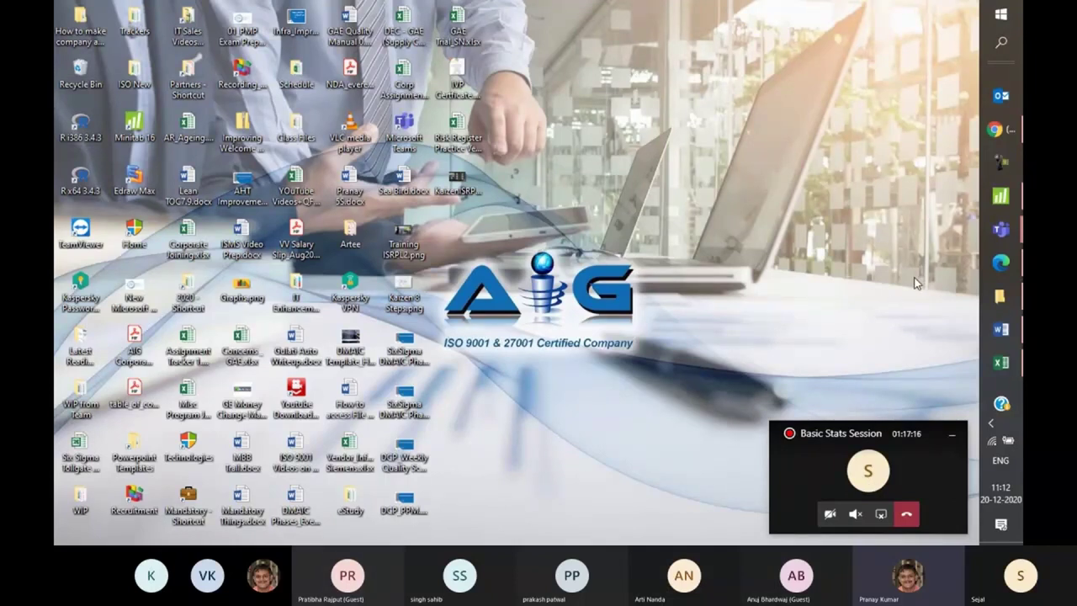
{"action": "left_click", "coordinate": [830, 477]}
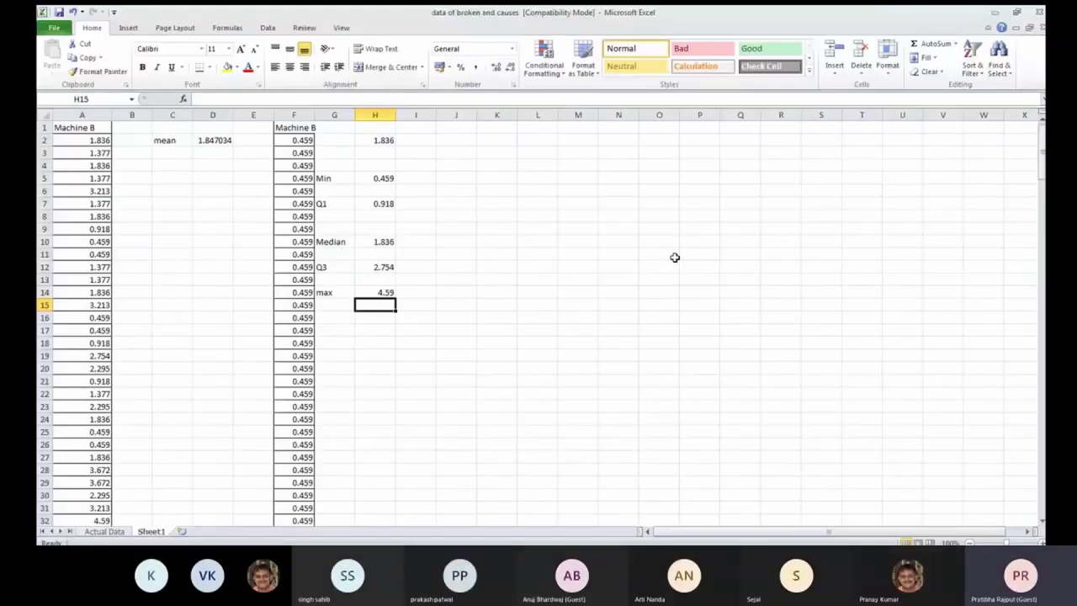
{"action": "left_click", "coordinate": [98, 531]}
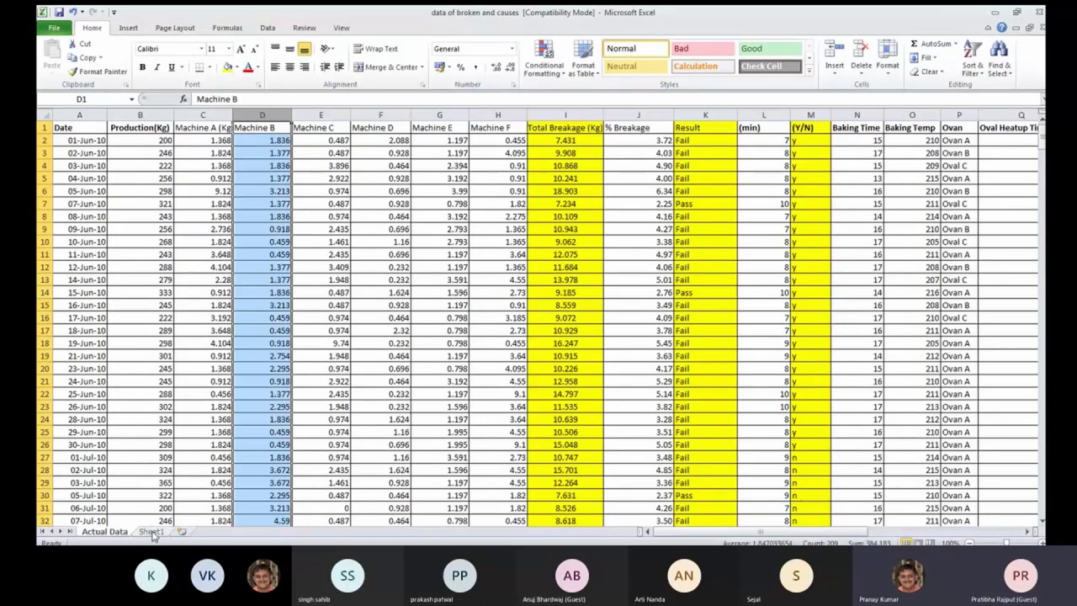
{"action": "left_click", "coordinate": [152, 532]}
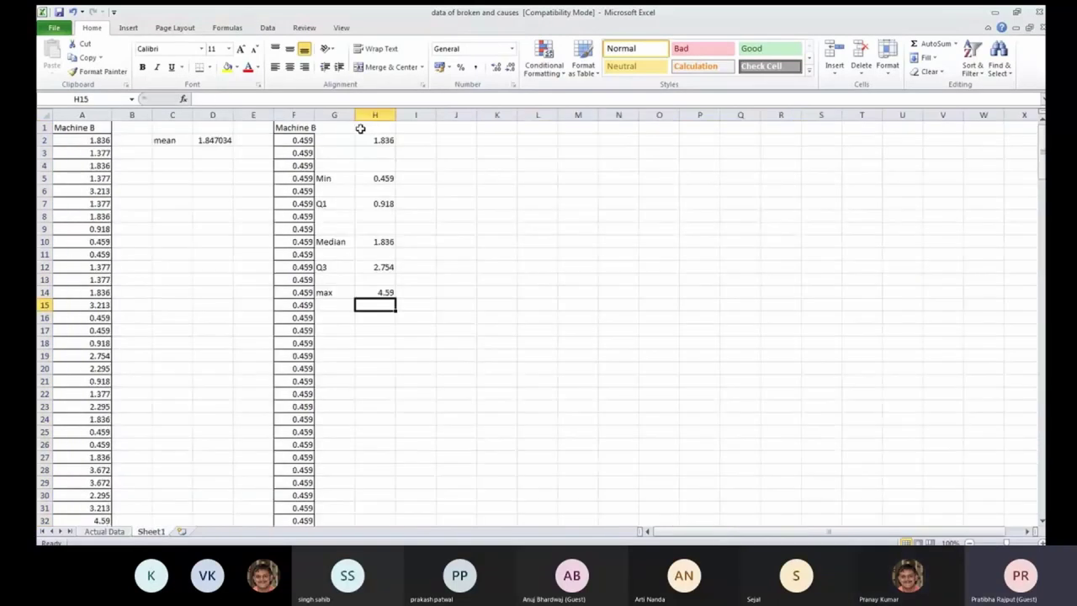
{"action": "left_click", "coordinate": [347, 179]}
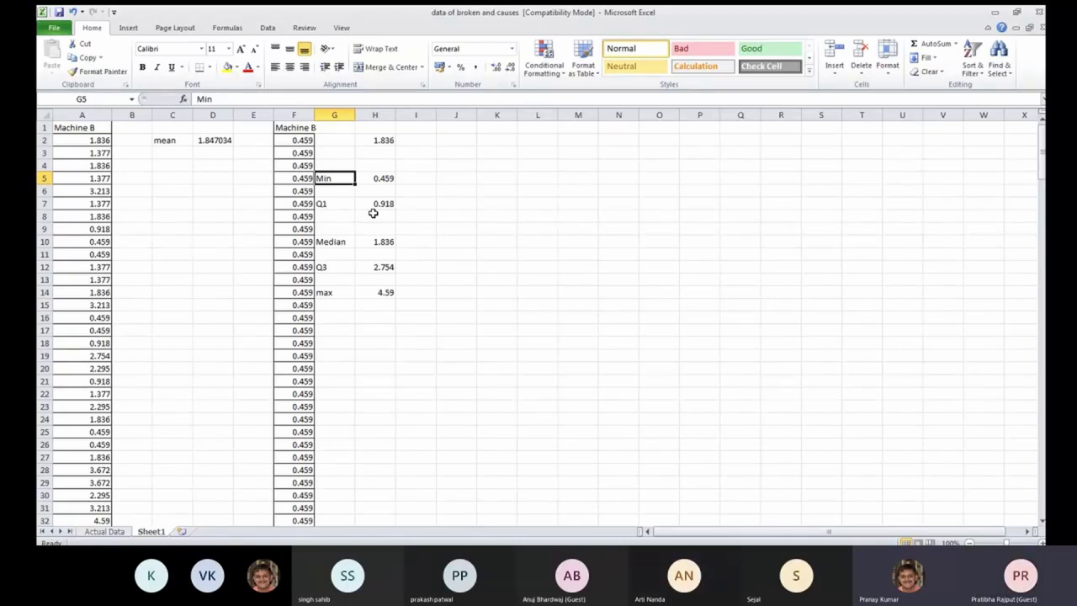
{"action": "left_click", "coordinate": [438, 150]}
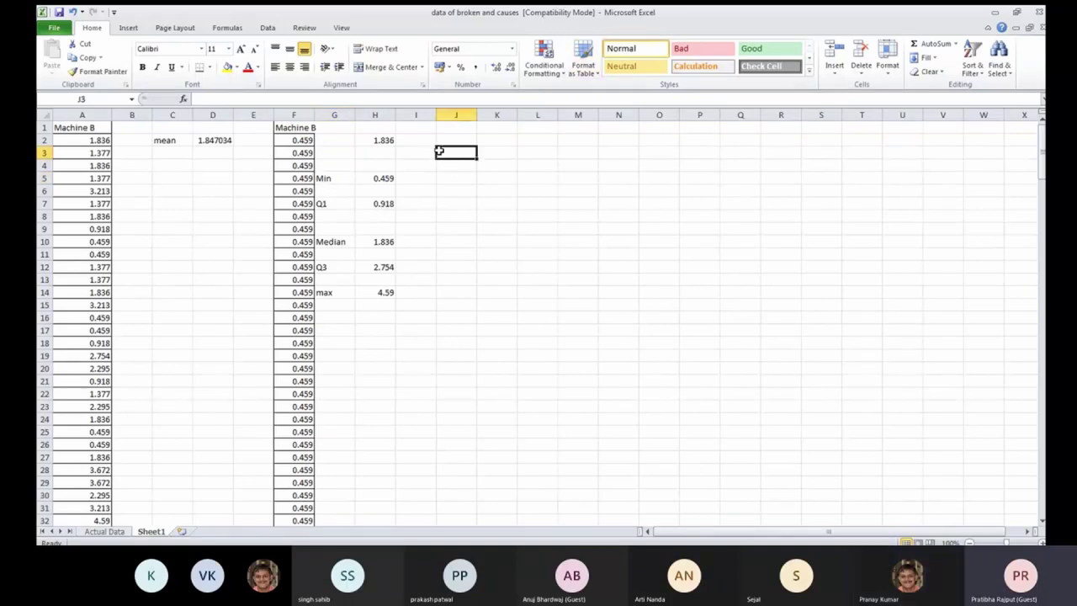
{"action": "type", "text": "=mean("}
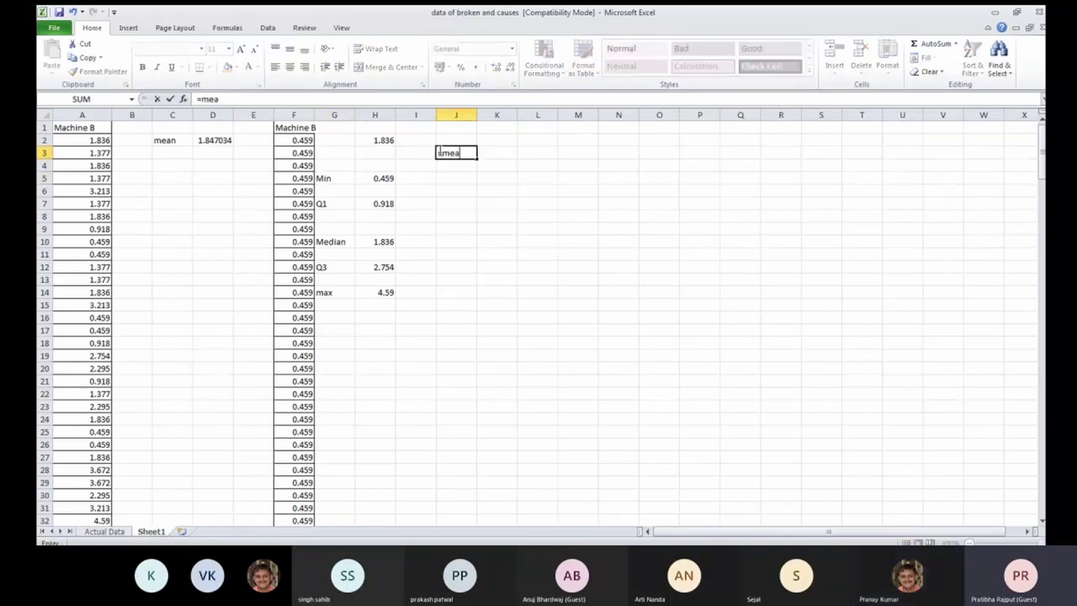
{"action": "left_click", "coordinate": [276, 141]}
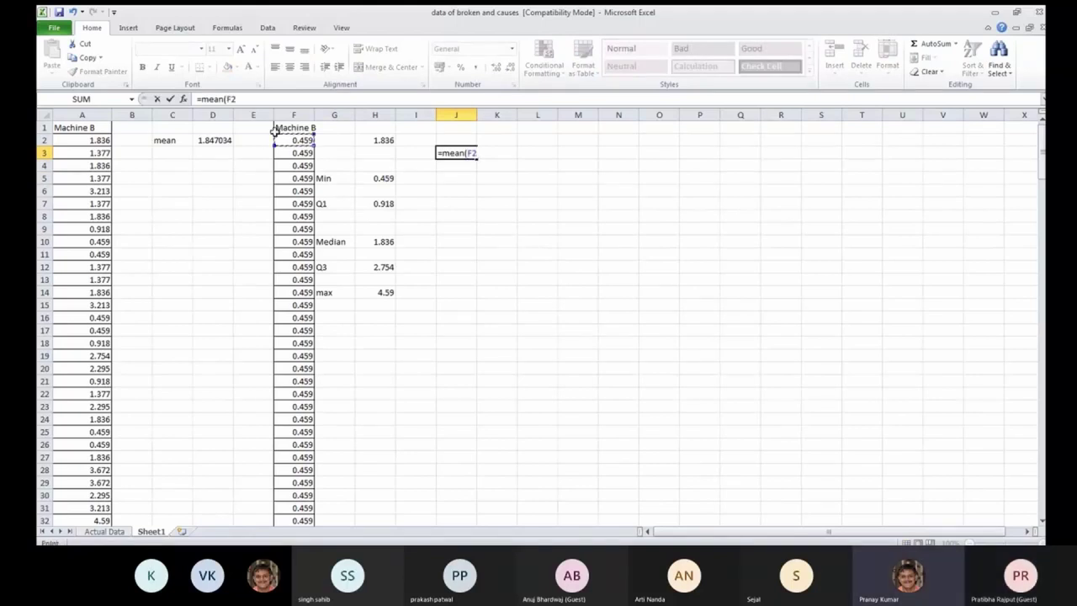
{"action": "key", "text": "BackSpace"}
{"action": "key", "text": "BackSpace"}
{"action": "key", "text": "BackSpace"}
{"action": "key", "text": "BackSpace"}
{"action": "key", "text": "BackSpace"}
{"action": "key", "text": "BackSpace"}
{"action": "key", "text": "BackSpace"}
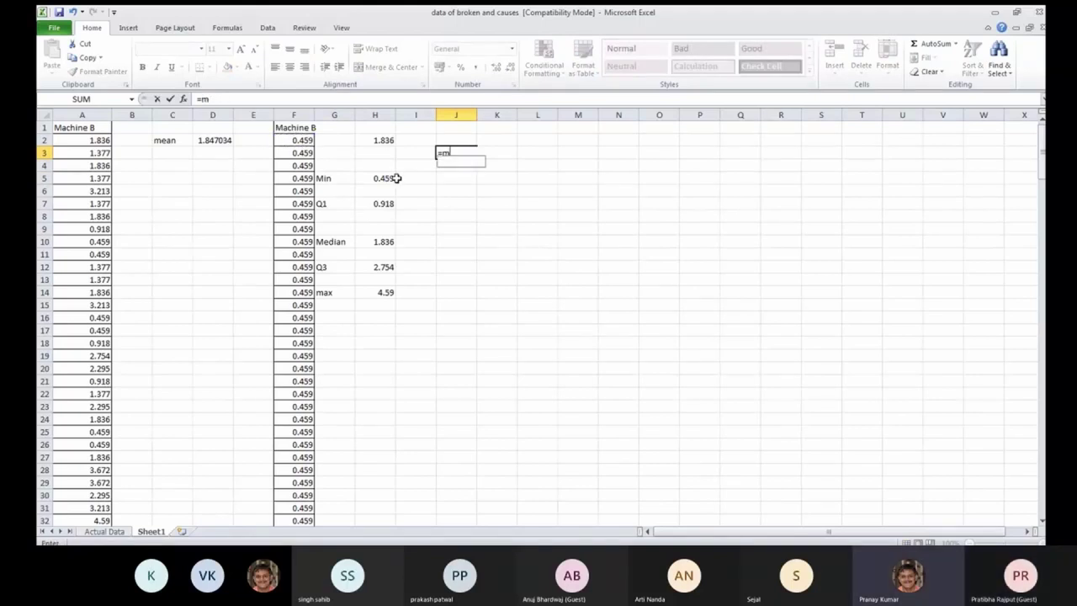
Step: Calculate the mean of the sorted Machine B values in J3 with the AVERAGE function over F2:F209
{"action": "type", "text": "aver"}
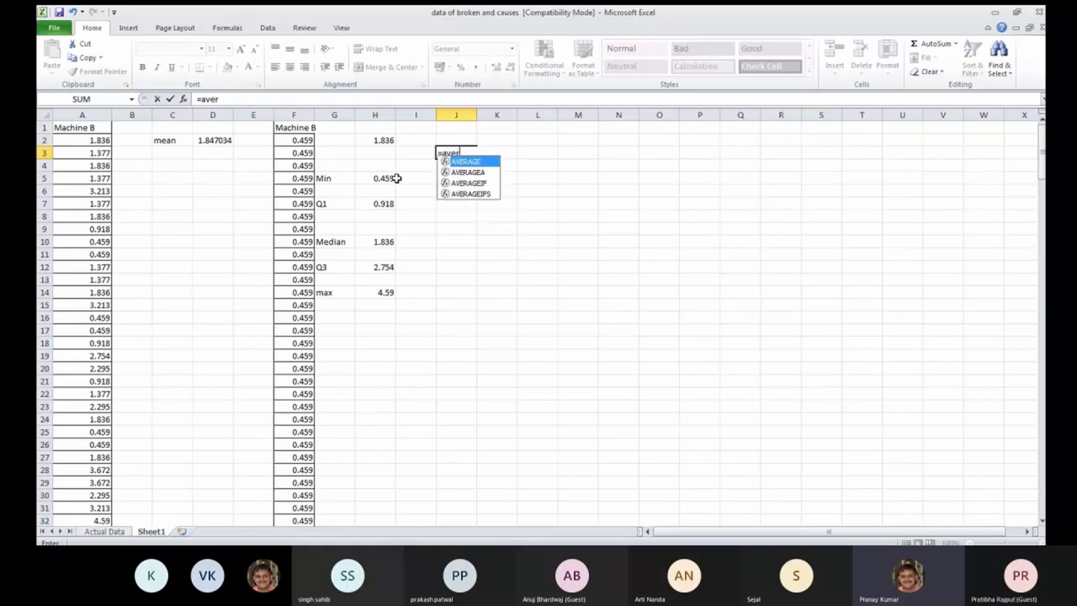
{"action": "type", "text": "age("}
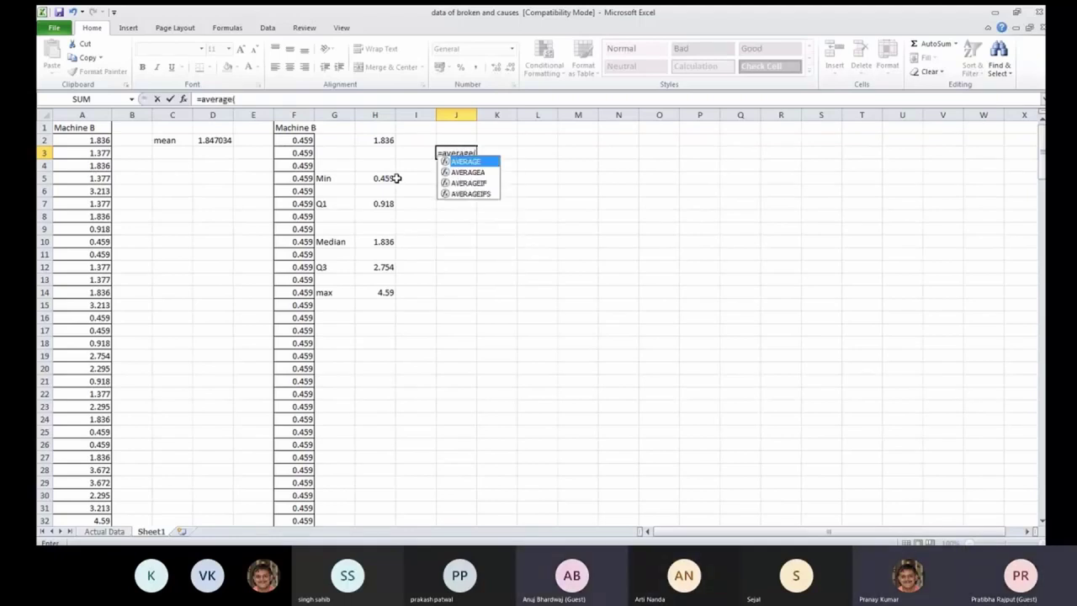
{"action": "left_click", "coordinate": [294, 138]}
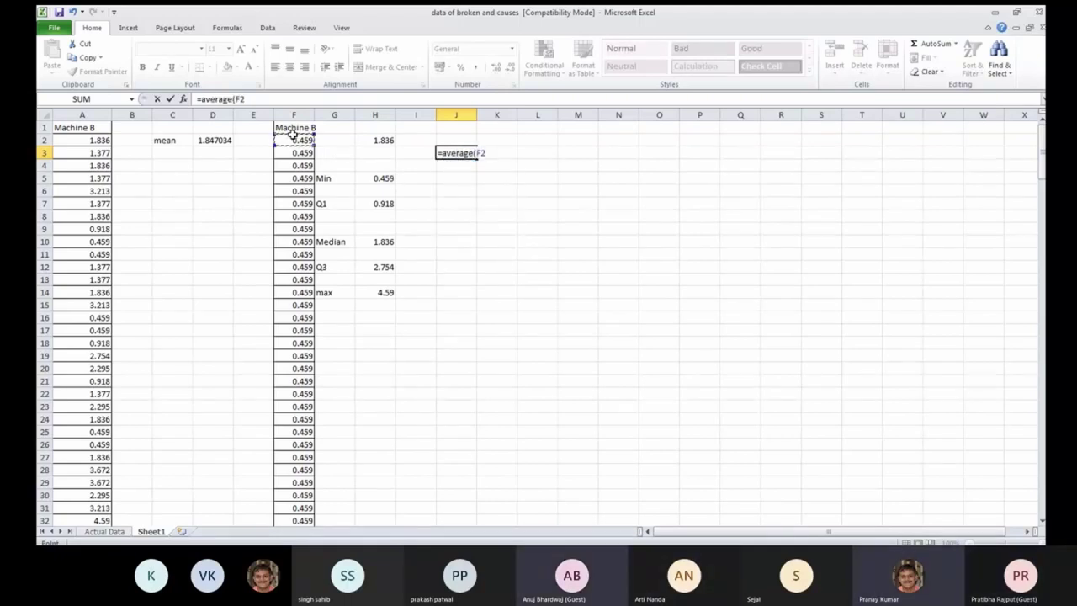
{"action": "key", "text": "ctrl+shift+Down"}
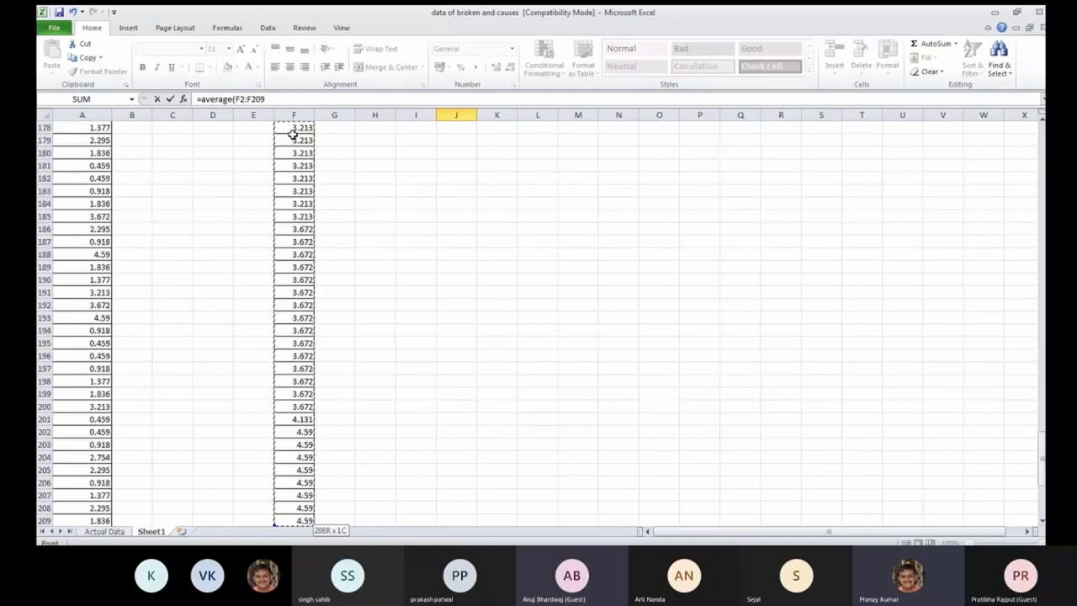
{"action": "key", "text": "Return"}
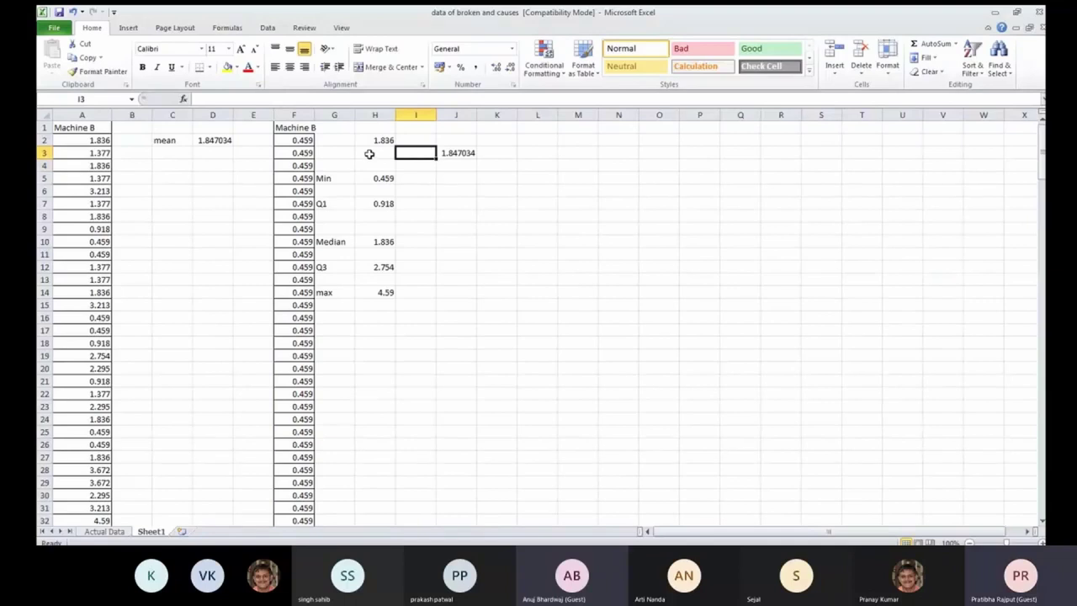
Step: Label the calculated average "Mean" in cell I3 and clear the unlabelled value at the head of column H
{"action": "type", "text": "Mean"}
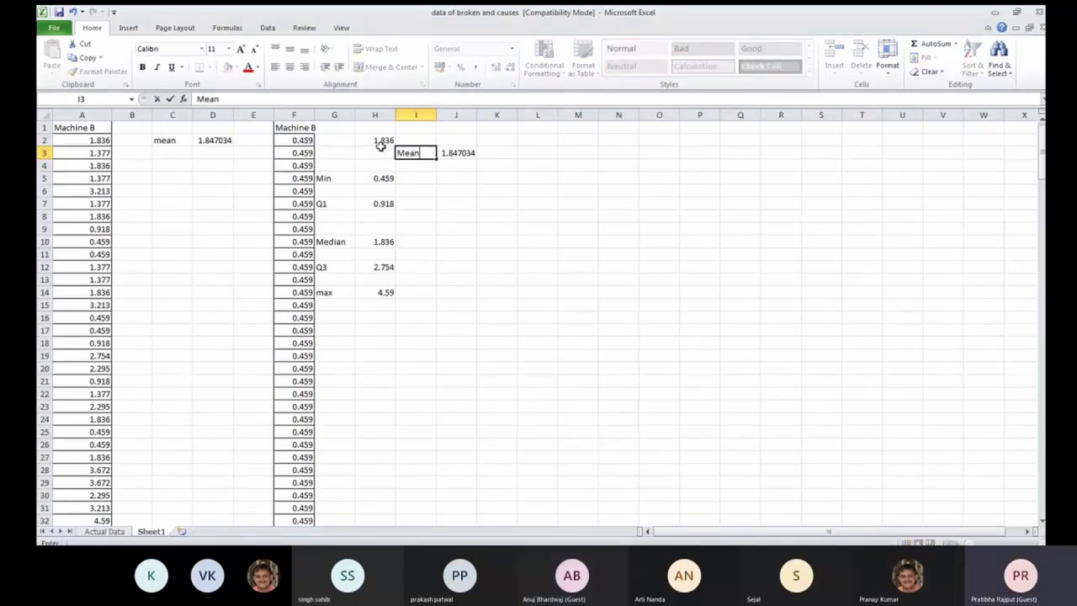
{"action": "left_click", "coordinate": [378, 141]}
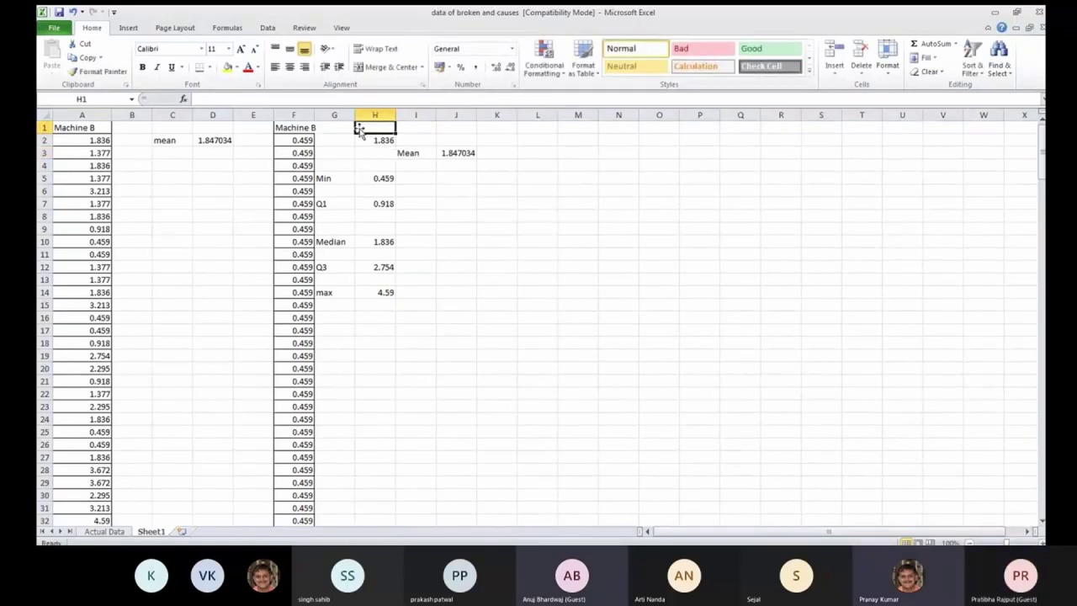
{"action": "key", "text": "Delete"}
{"action": "left_click", "coordinate": [406, 163]}
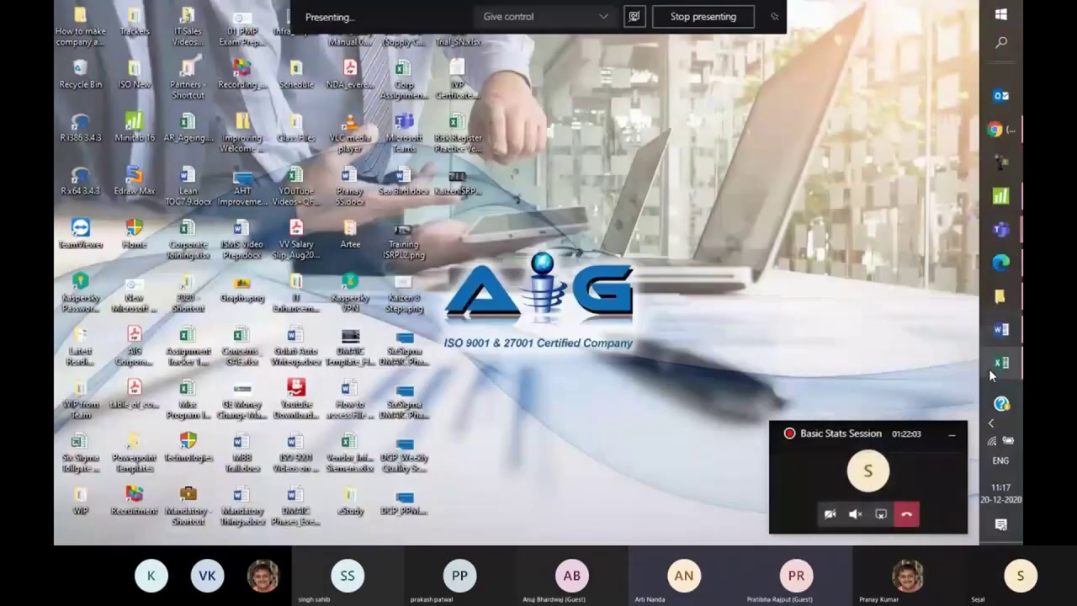
Step: Switch to the presenter's "data of broken and causes.xls" workbook and insert five columns before column B on Sheet2
{"action": "mouse_move", "coordinate": [988, 369]}
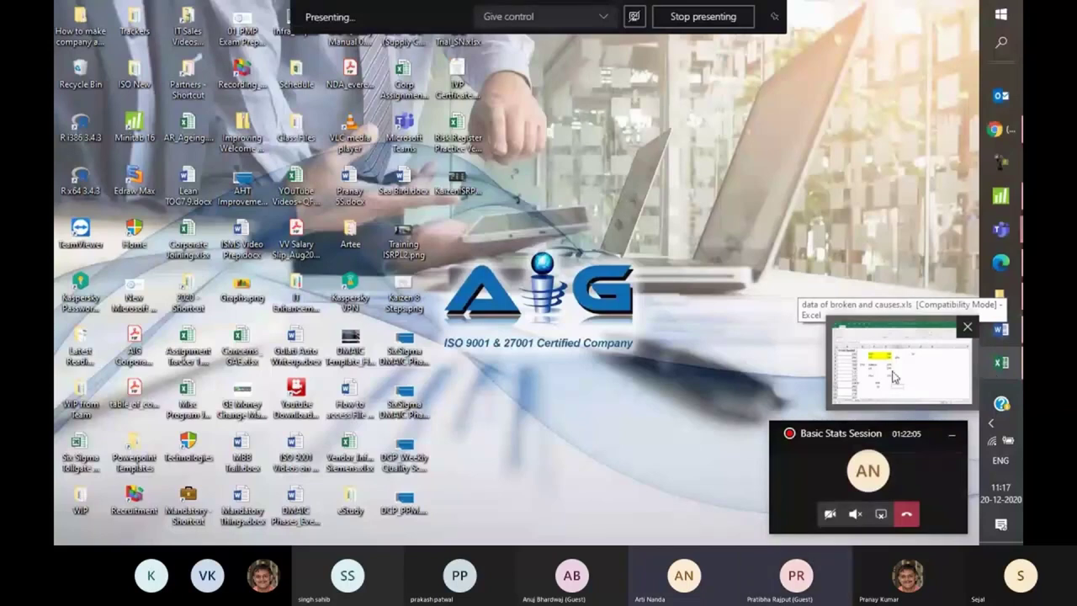
{"action": "key", "text": "alt+Tab"}
{"action": "left_click_drag", "start_coordinate": [252, 165], "coordinate": [599, 187]}
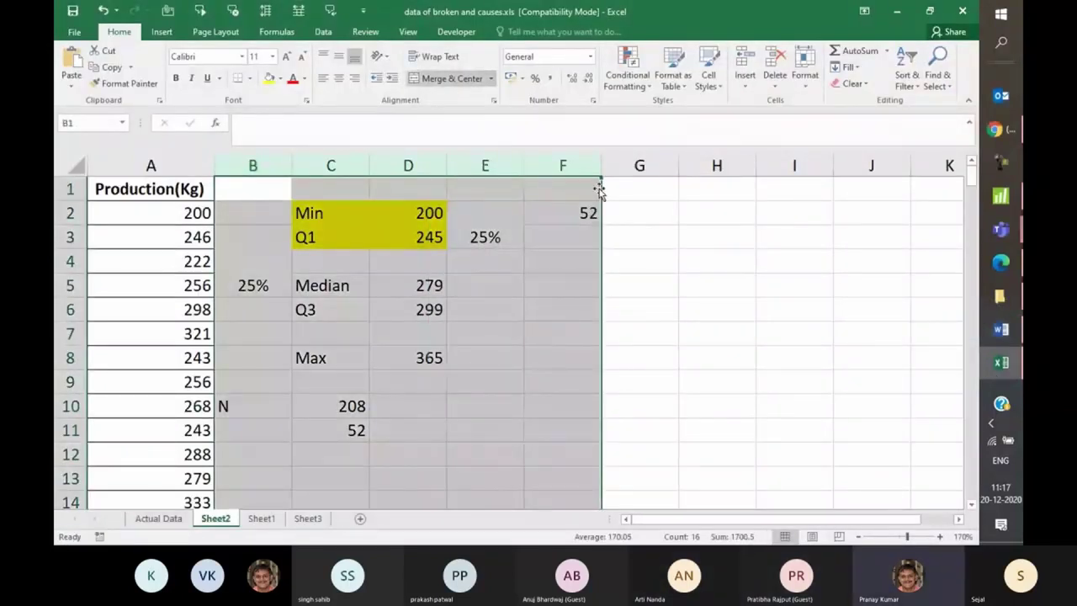
{"action": "right_click", "coordinate": [588, 168]}
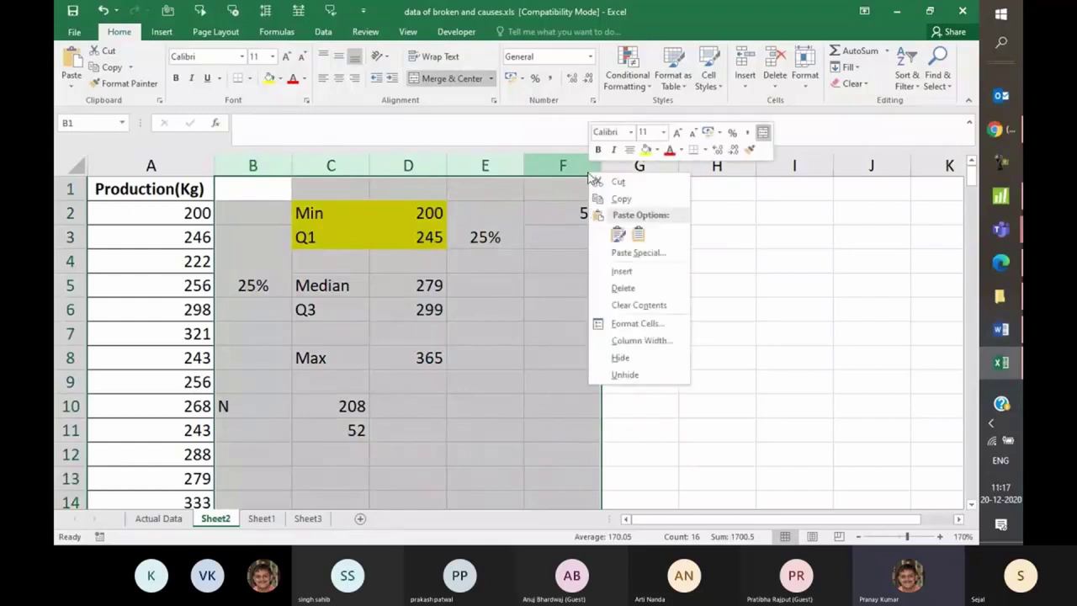
{"action": "left_click", "coordinate": [623, 276]}
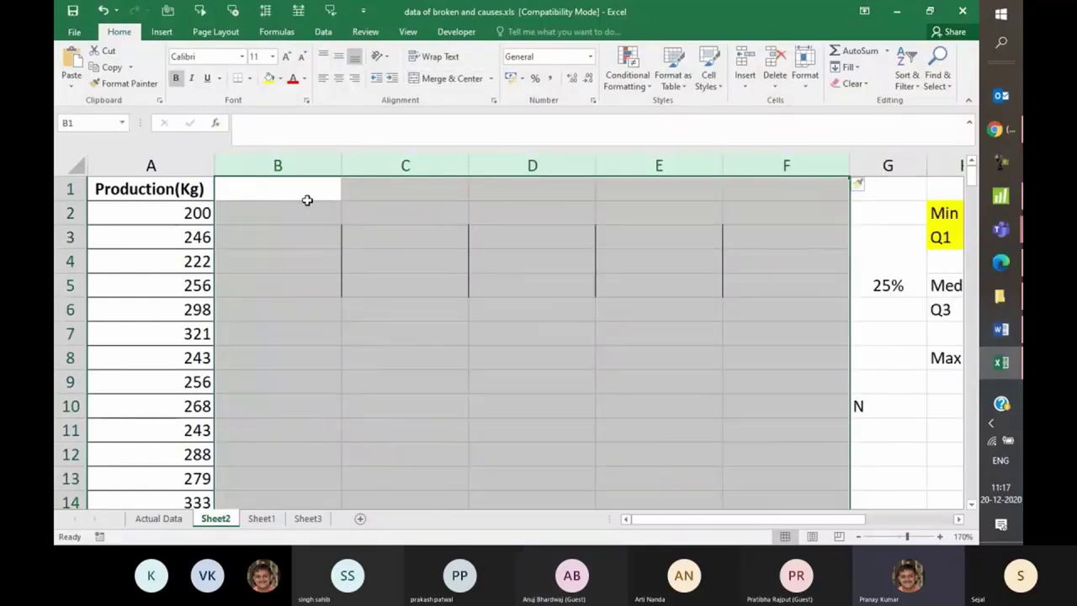
{"action": "left_click", "coordinate": [280, 214]}
{"action": "type", "text": "="}
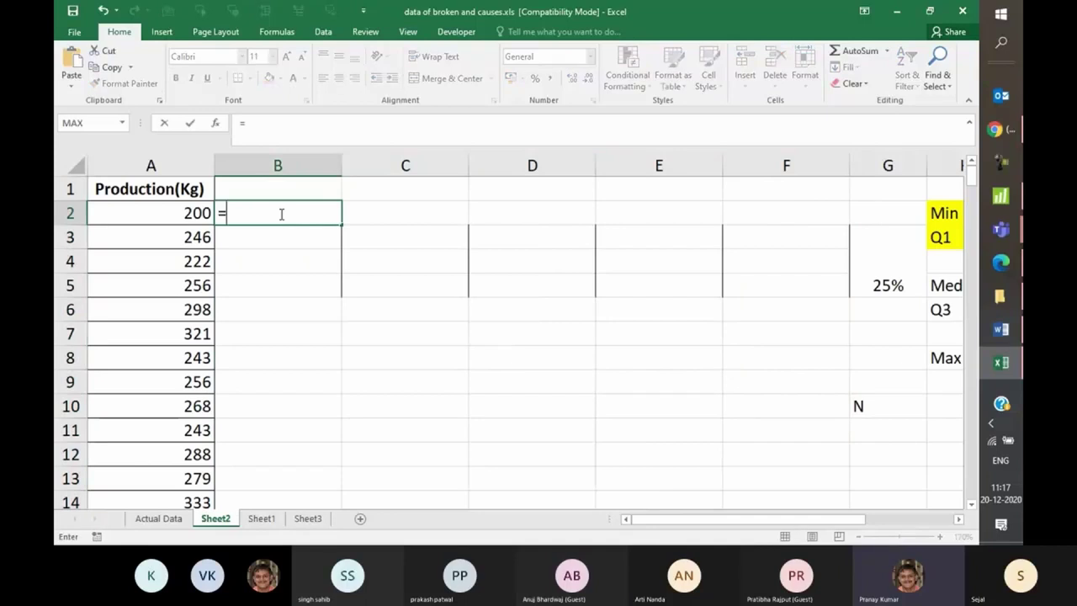
{"action": "type", "text": "coun"}
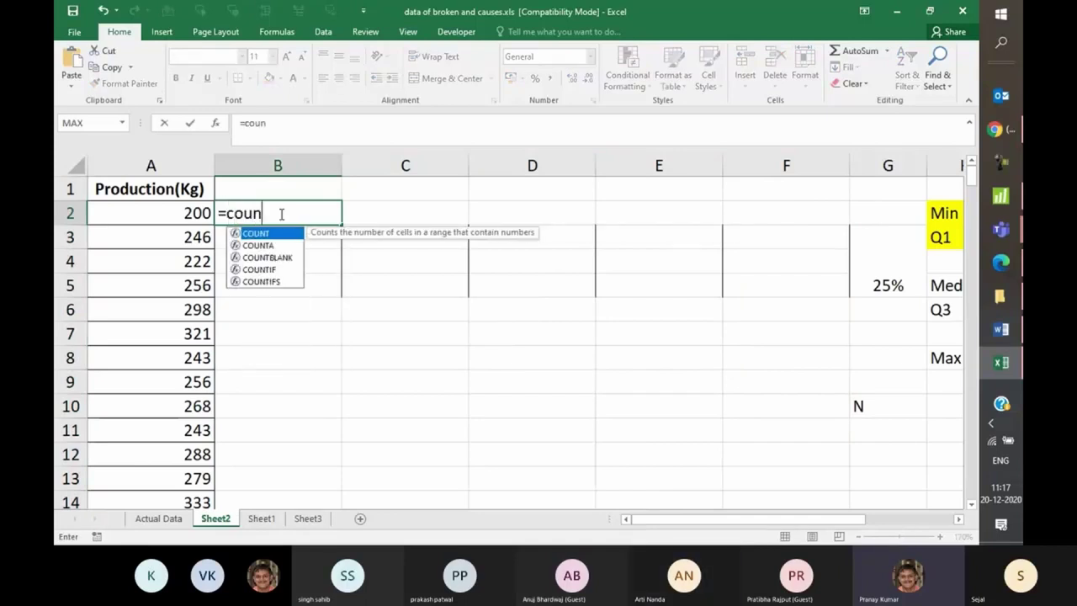
{"action": "type", "text": "tif("}
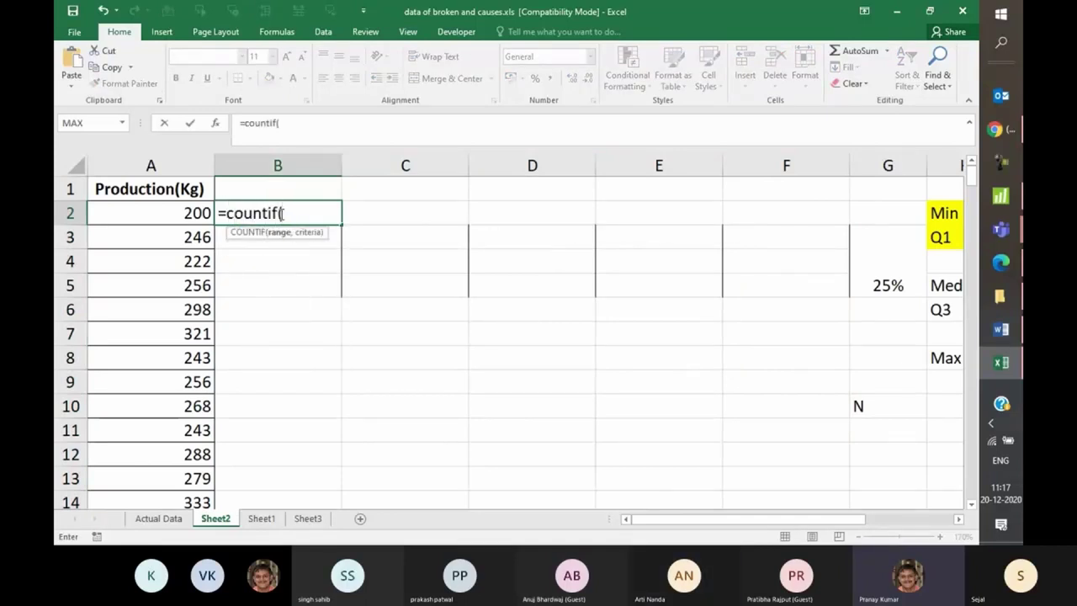
{"action": "left_click", "coordinate": [191, 169]}
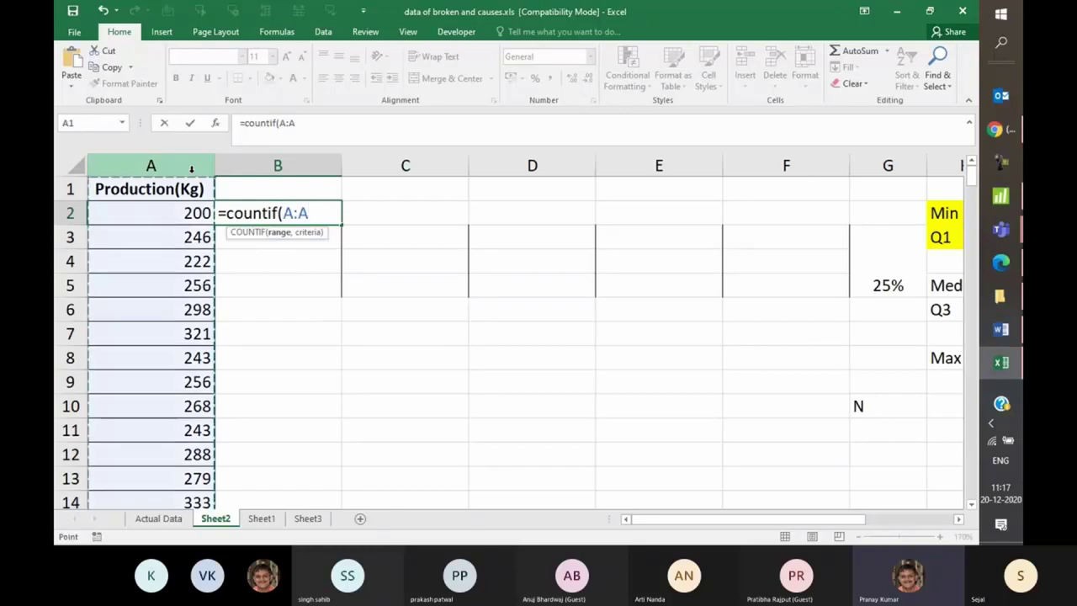
{"action": "left_click", "coordinate": [186, 217]}
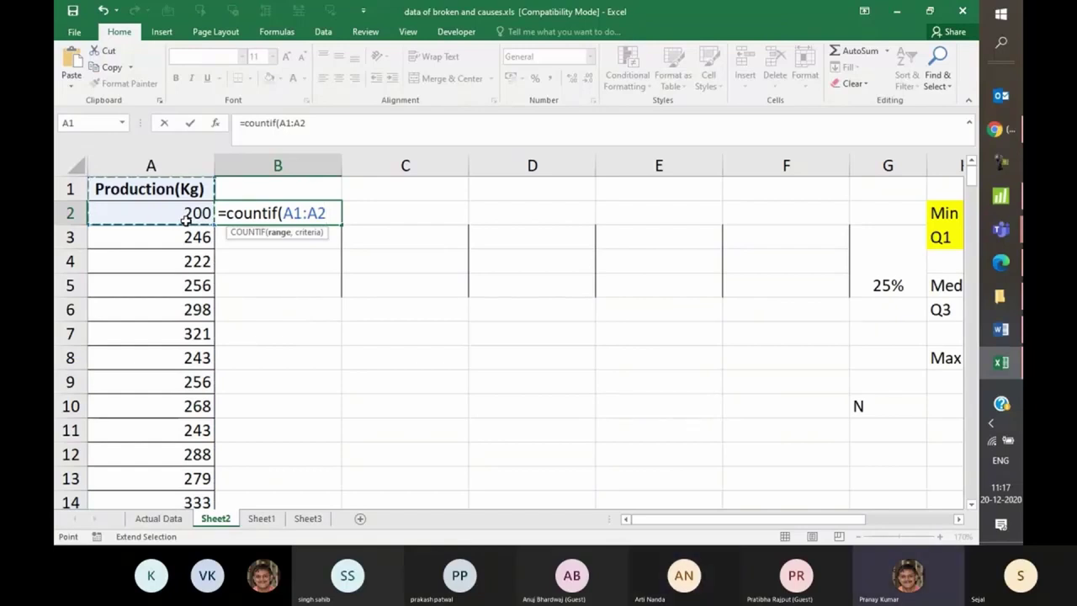
{"action": "key", "text": "Escape"}
Step: Count each Production(Kg) value's occurrences with =COUNTIF(A:A,A2) in B2 and fill the formula down alongside the data
{"action": "type", "text": "=c"}
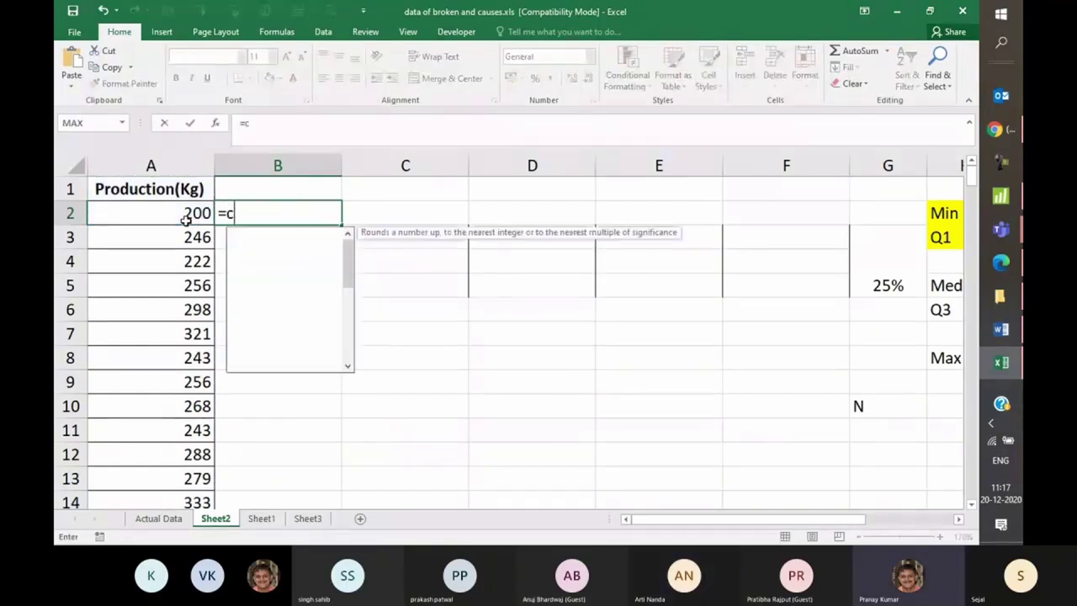
{"action": "type", "text": "ountif("}
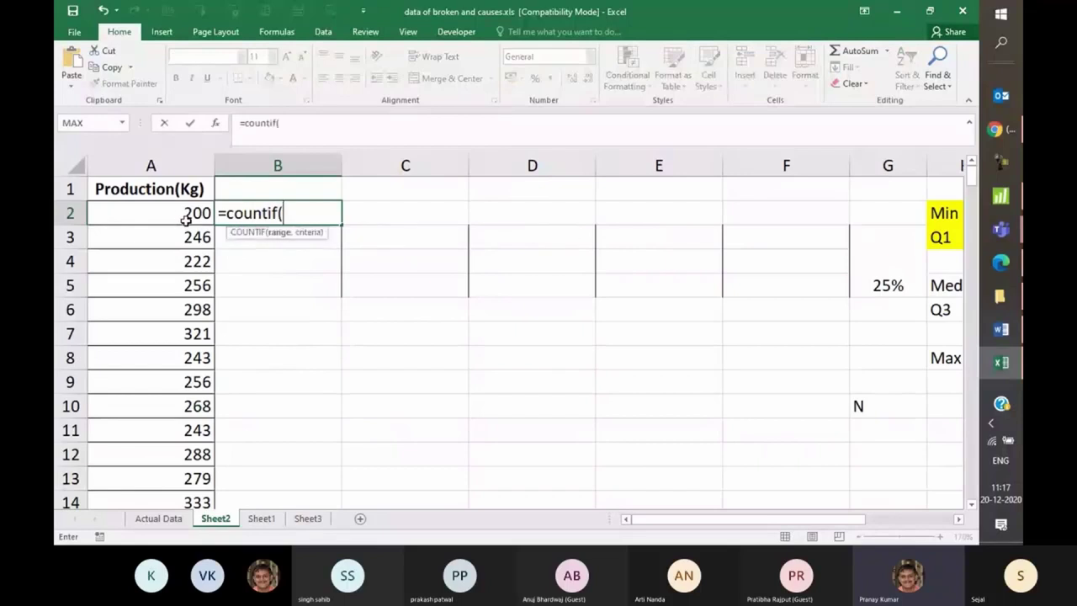
{"action": "left_click", "coordinate": [163, 169]}
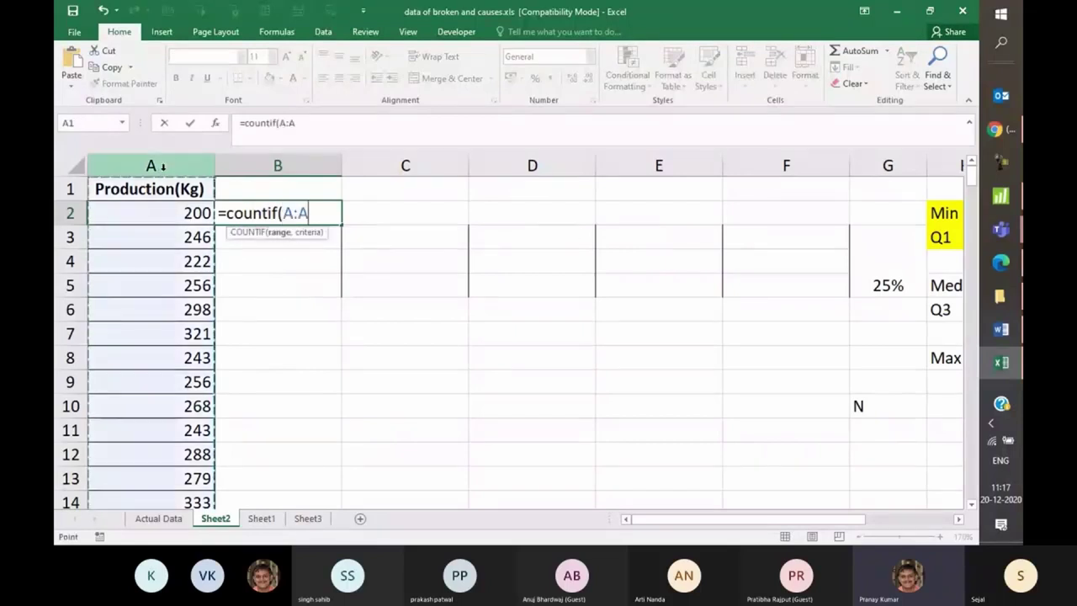
{"action": "type", "text": ","}
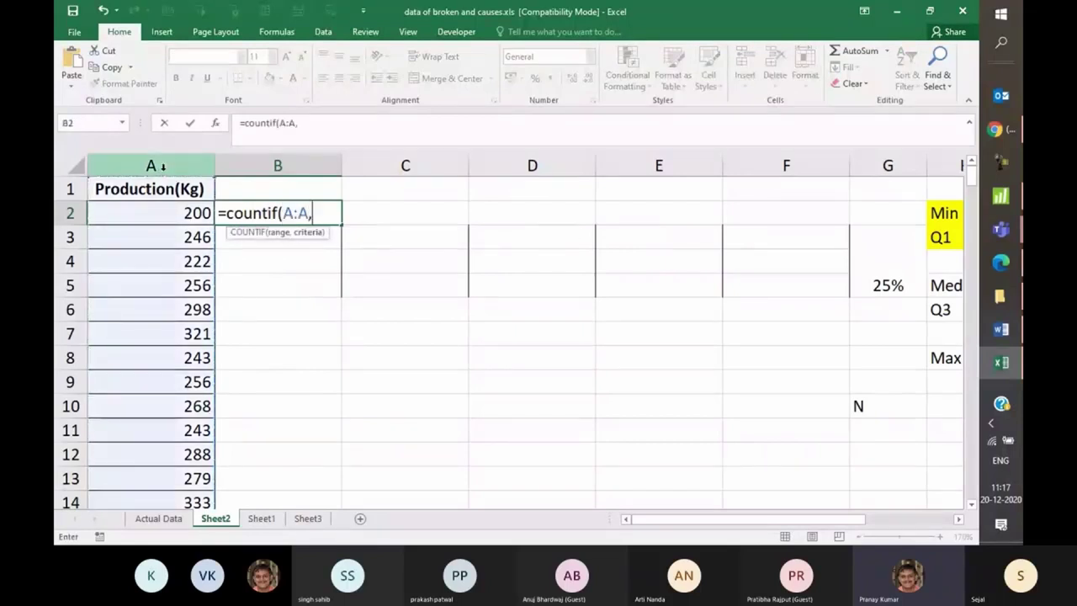
{"action": "left_click", "coordinate": [184, 216]}
{"action": "type", "text": ")"}
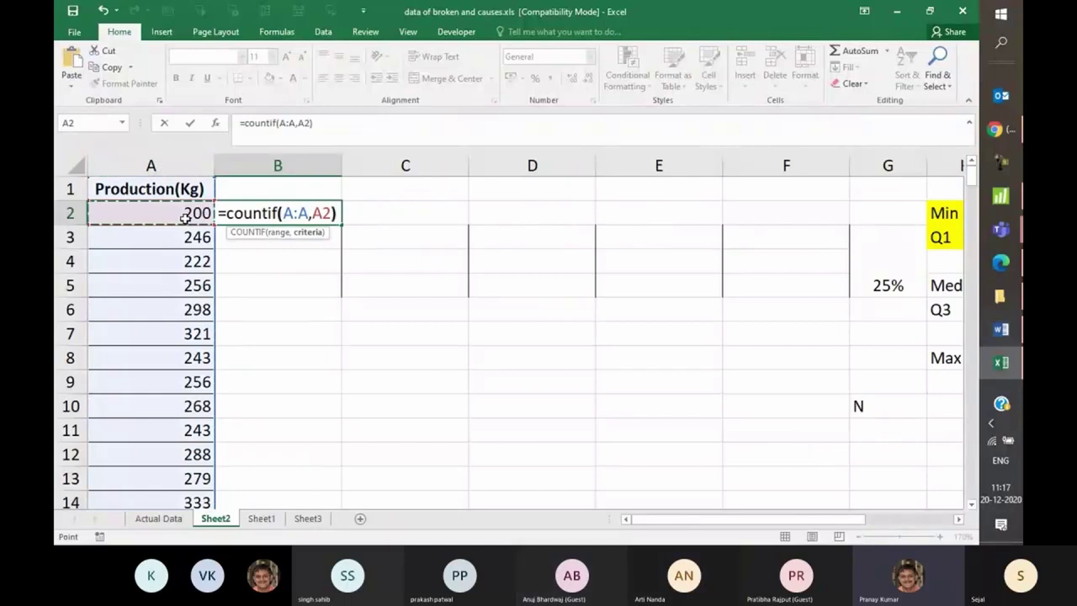
{"action": "key", "text": "Return"}
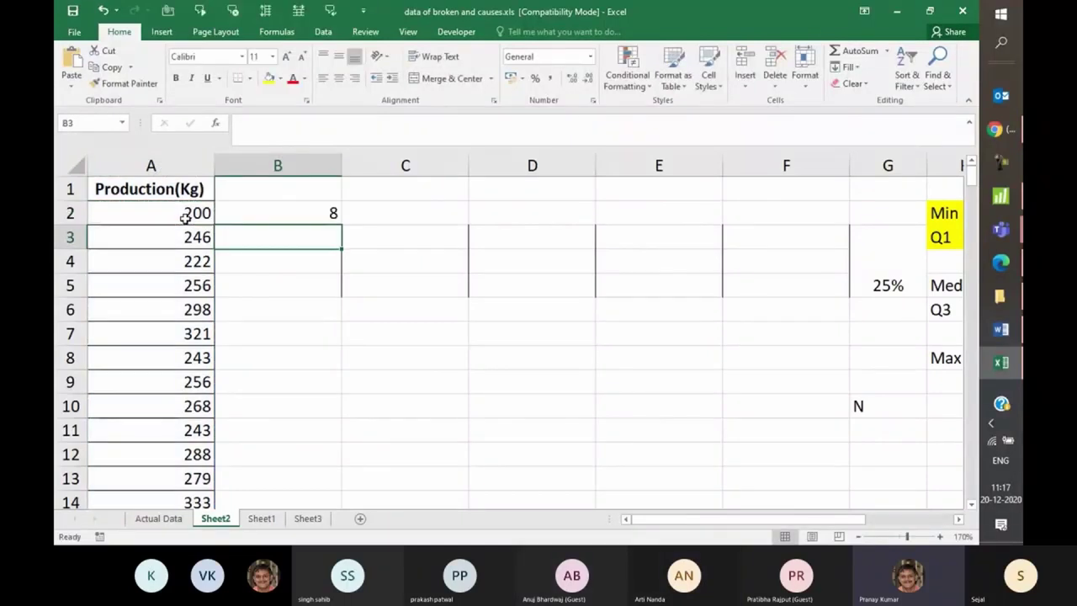
{"action": "left_click", "coordinate": [274, 216]}
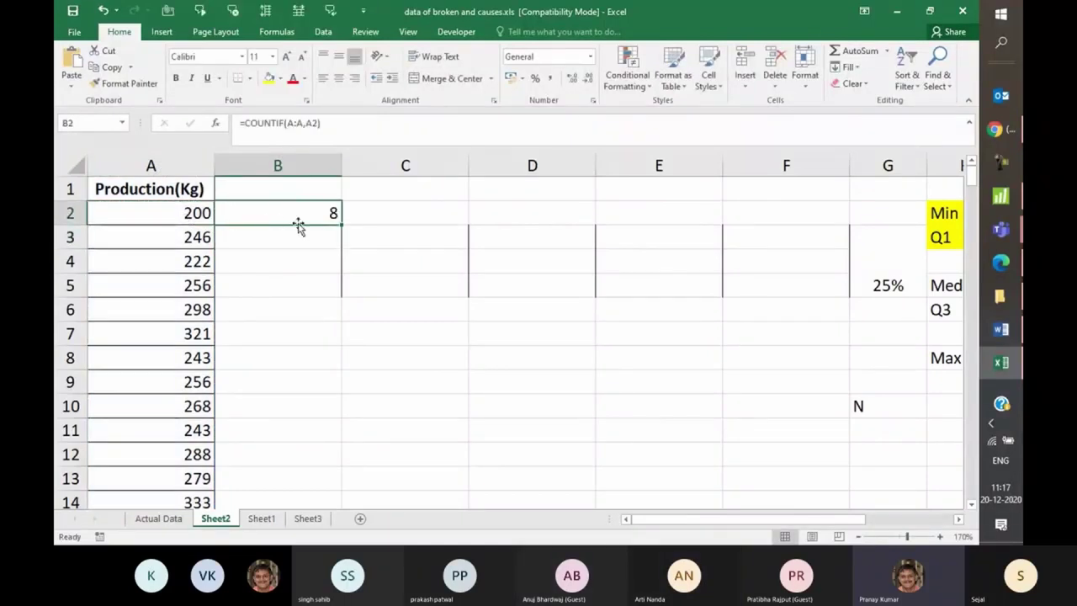
{"action": "double_click", "coordinate": [340, 225]}
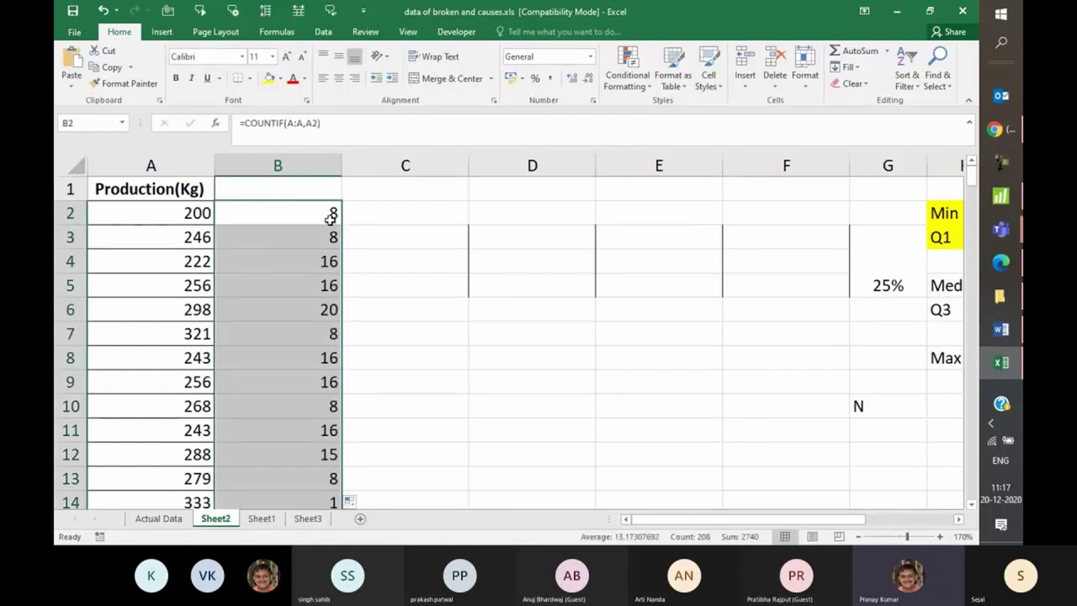
Step: Examine the COUNTIF formulas and frequencies down column B to compare how often the production values repeat
{"action": "left_click", "coordinate": [335, 220]}
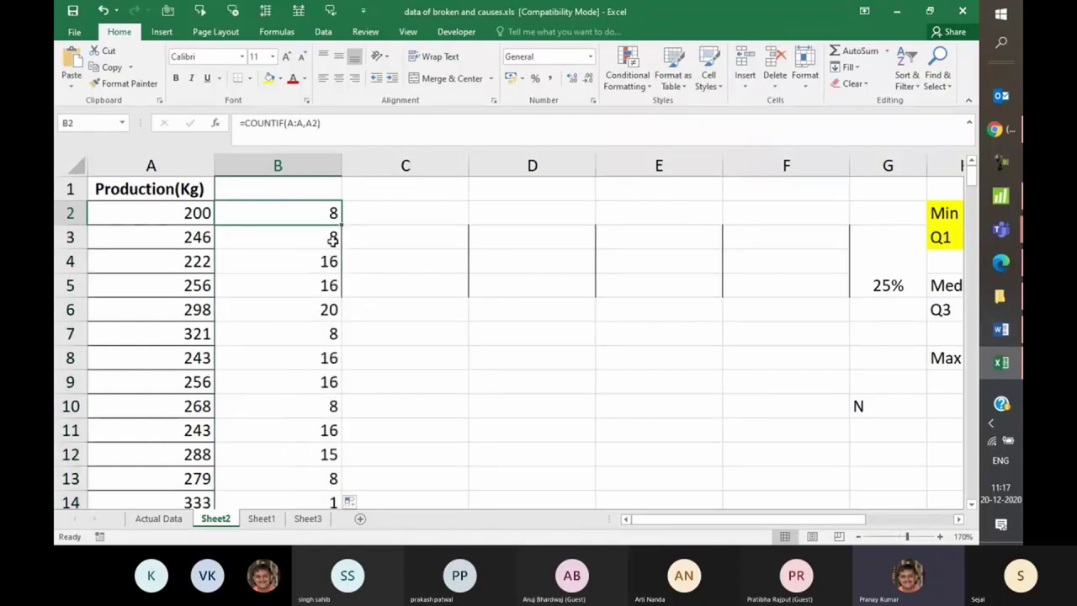
{"action": "left_click", "coordinate": [333, 242]}
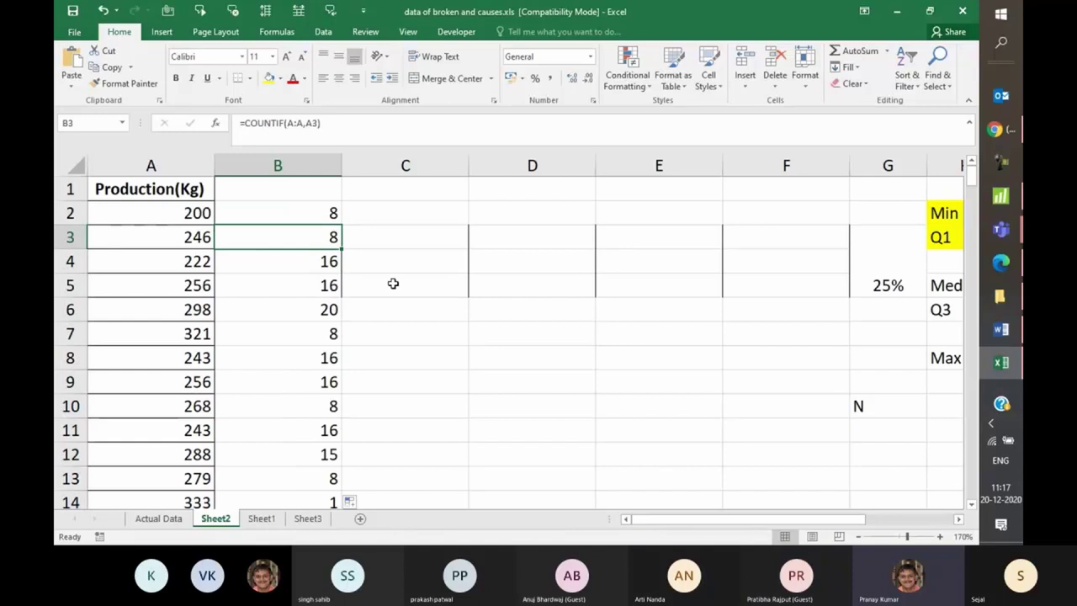
{"action": "left_click", "coordinate": [325, 263]}
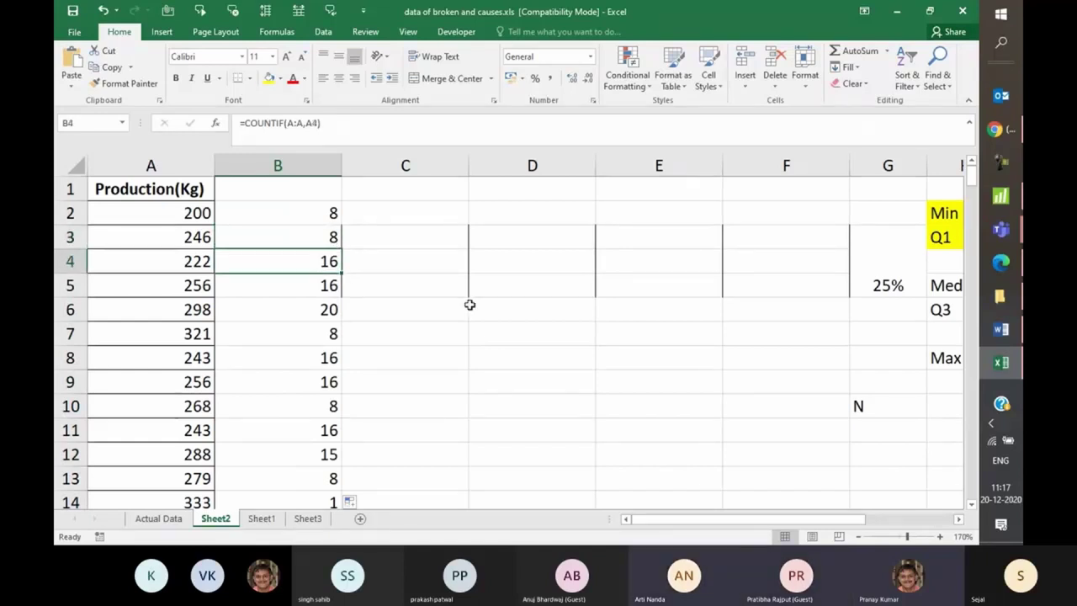
{"action": "left_click", "coordinate": [320, 311]}
{"action": "key", "text": "Down"}
{"action": "key", "text": "Down"}
{"action": "key", "text": "Down"}
{"action": "key", "text": "Down"}
{"action": "key", "text": "Down"}
{"action": "key", "text": "Down"}
{"action": "key", "text": "Down"}
{"action": "key", "text": "Down"}
{"action": "key", "text": "Down"}
{"action": "key", "text": "Down"}
{"action": "key", "text": "Down"}
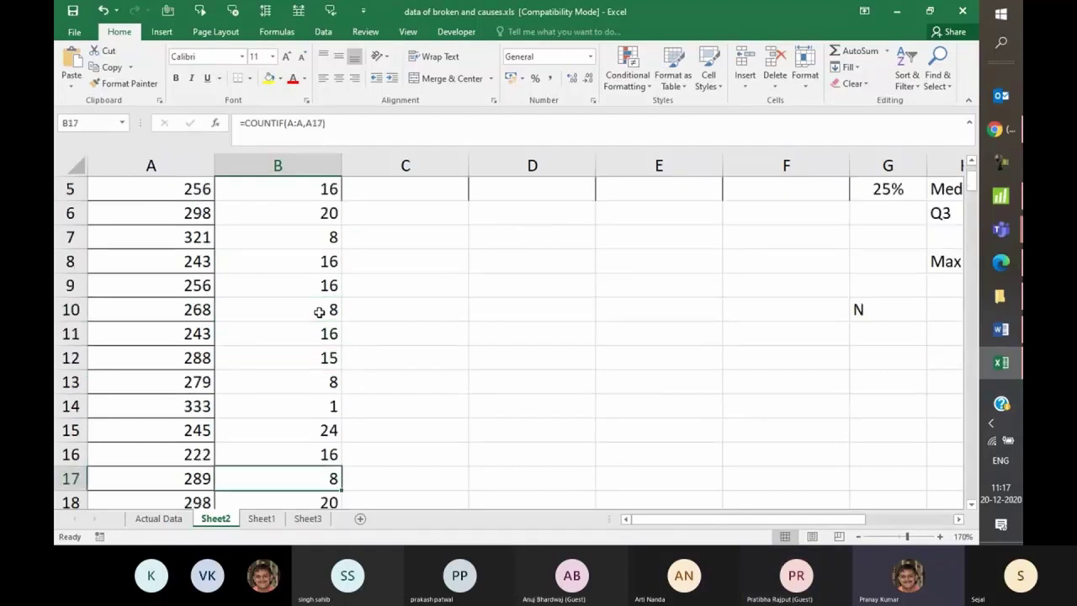
{"action": "key", "text": "Up"}
{"action": "key", "text": "Up"}
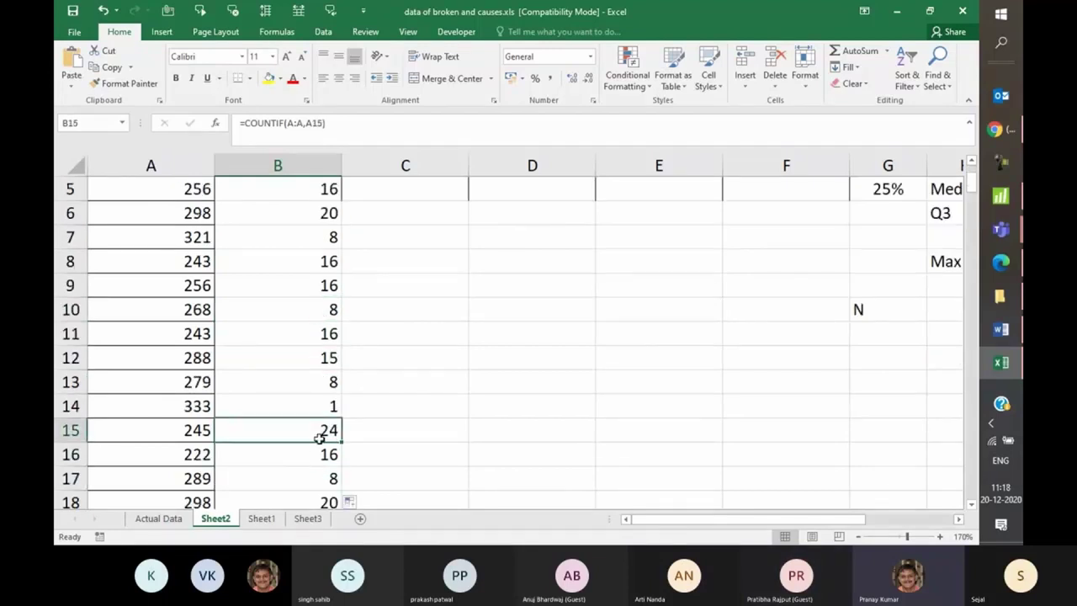
{"action": "key", "text": "Down"}
{"action": "key", "text": "Down"}
{"action": "key", "text": "Down"}
{"action": "key", "text": "Down"}
{"action": "key", "text": "Down"}
{"action": "key", "text": "Down"}
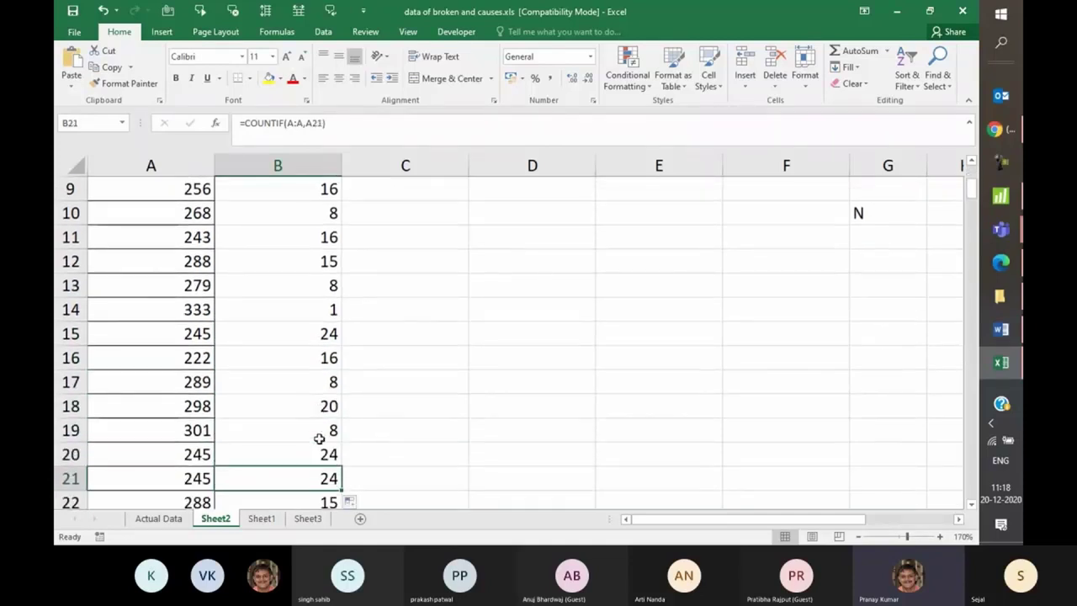
{"action": "key", "text": "Down"}
{"action": "key", "text": "Down"}
{"action": "key", "text": "Down"}
{"action": "key", "text": "Down"}
{"action": "key", "text": "Down"}
{"action": "key", "text": "Down"}
{"action": "key", "text": "Down"}
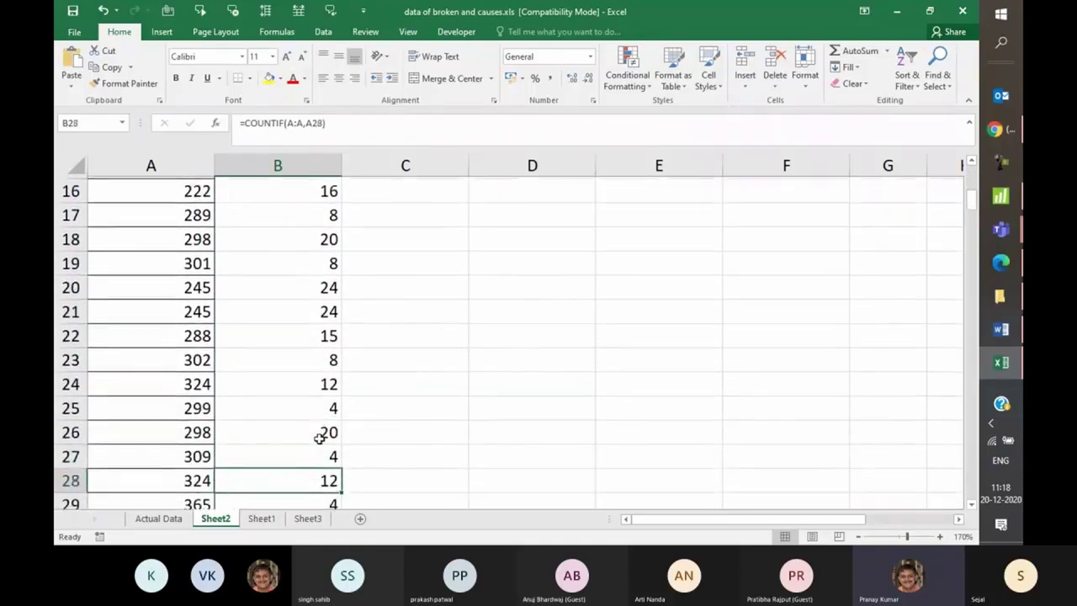
{"action": "key", "text": "Down"}
{"action": "key", "text": "Down"}
{"action": "key", "text": "Down"}
{"action": "key", "text": "Down"}
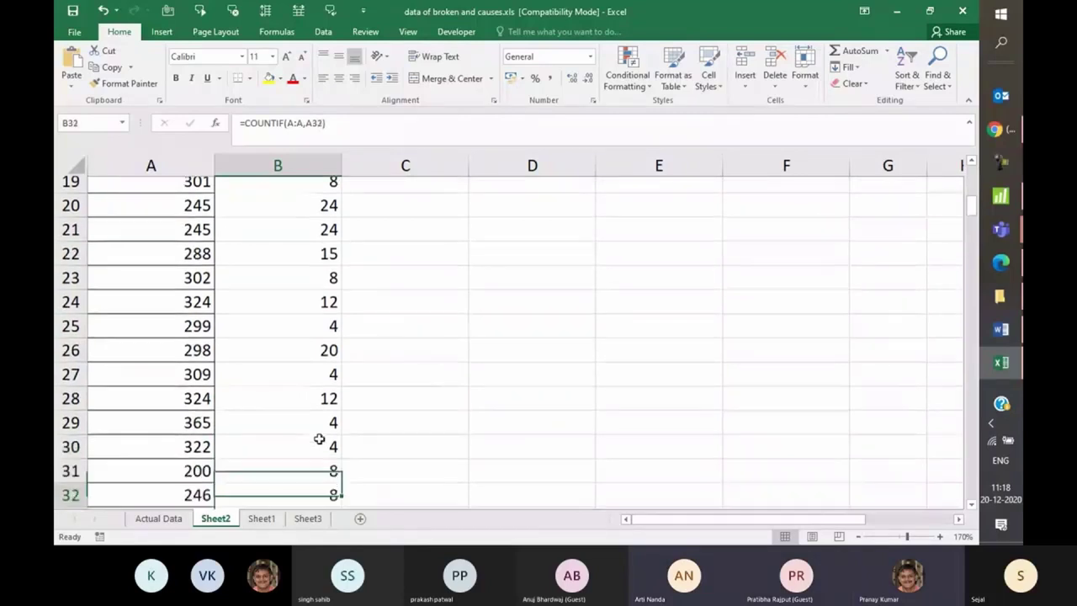
{"action": "key", "text": "Down"}
{"action": "key", "text": "Down"}
{"action": "key", "text": "Down"}
{"action": "key", "text": "Down"}
{"action": "key", "text": "Down"}
{"action": "key", "text": "Up"}
{"action": "key", "text": "Up"}
{"action": "key", "text": "Up"}
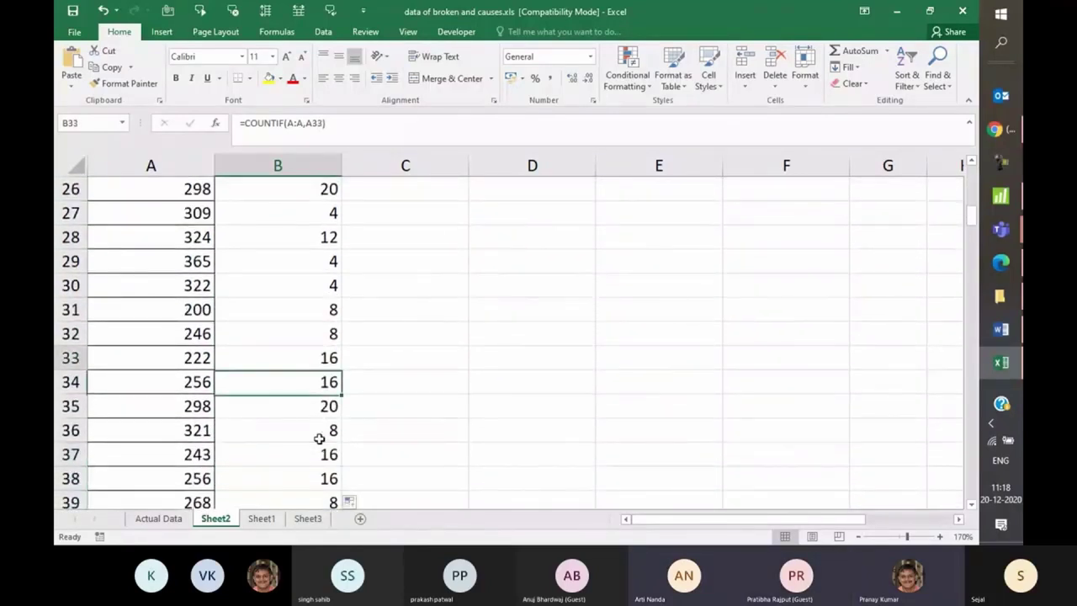
{"action": "key", "text": "Up"}
{"action": "key", "text": "Up"}
{"action": "key", "text": "Up"}
{"action": "key", "text": "Up"}
{"action": "key", "text": "Up"}
{"action": "key", "text": "Up"}
{"action": "key", "text": "Up"}
{"action": "key", "text": "Up"}
{"action": "key", "text": "Up"}
{"action": "key", "text": "Up"}
{"action": "key", "text": "Up"}
{"action": "key", "text": "Up"}
{"action": "key", "text": "Up"}
{"action": "key", "text": "Up"}
{"action": "key", "text": "Up"}
{"action": "key", "text": "Up"}
{"action": "key", "text": "Up"}
{"action": "key", "text": "Up"}
{"action": "key", "text": "Up"}
{"action": "key", "text": "Up"}
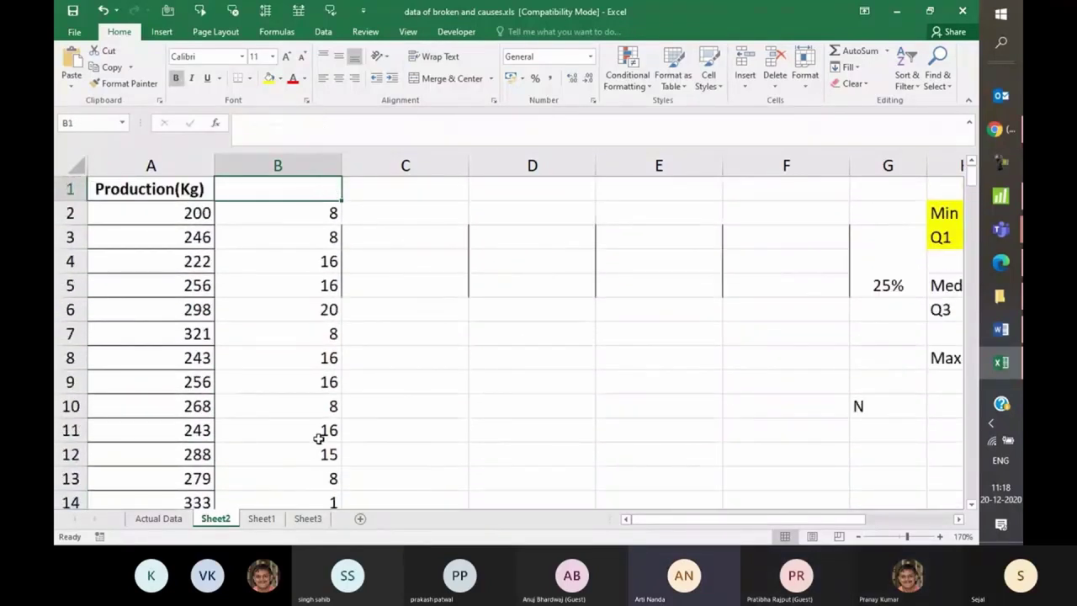
Step: Copy the Total Breakage (Kg) column from Actual Data into column A of a new worksheet as values only
{"action": "left_click", "coordinate": [175, 521]}
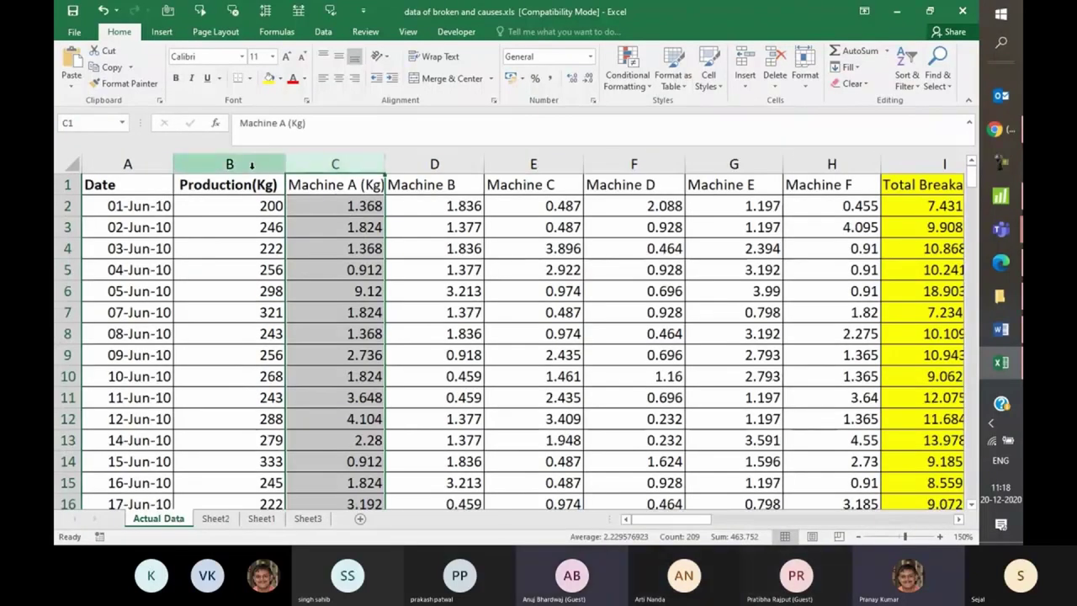
{"action": "left_click", "coordinate": [433, 159]}
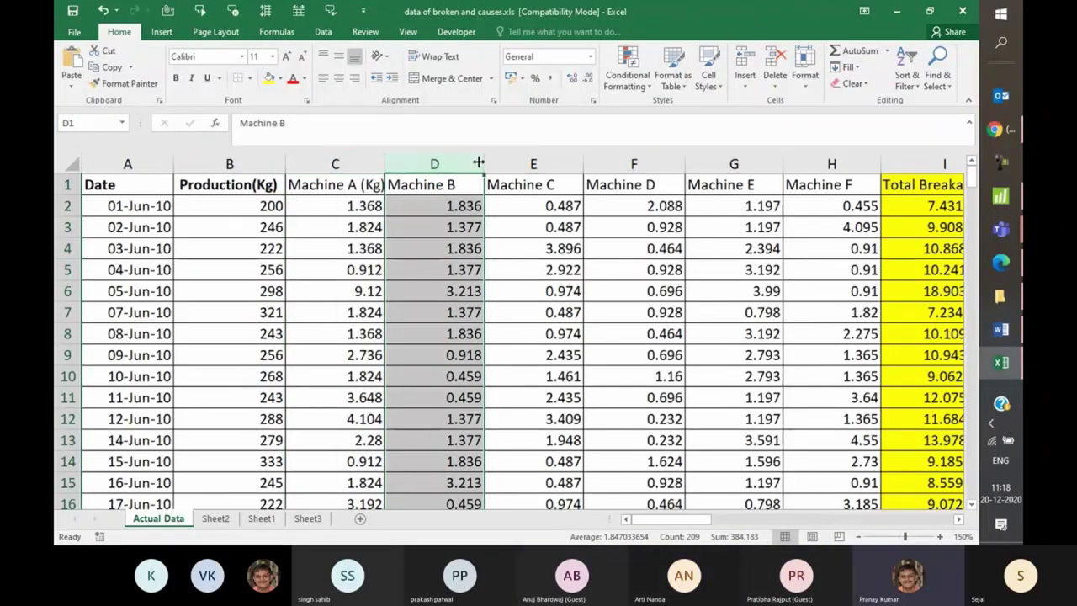
{"action": "left_click", "coordinate": [910, 156]}
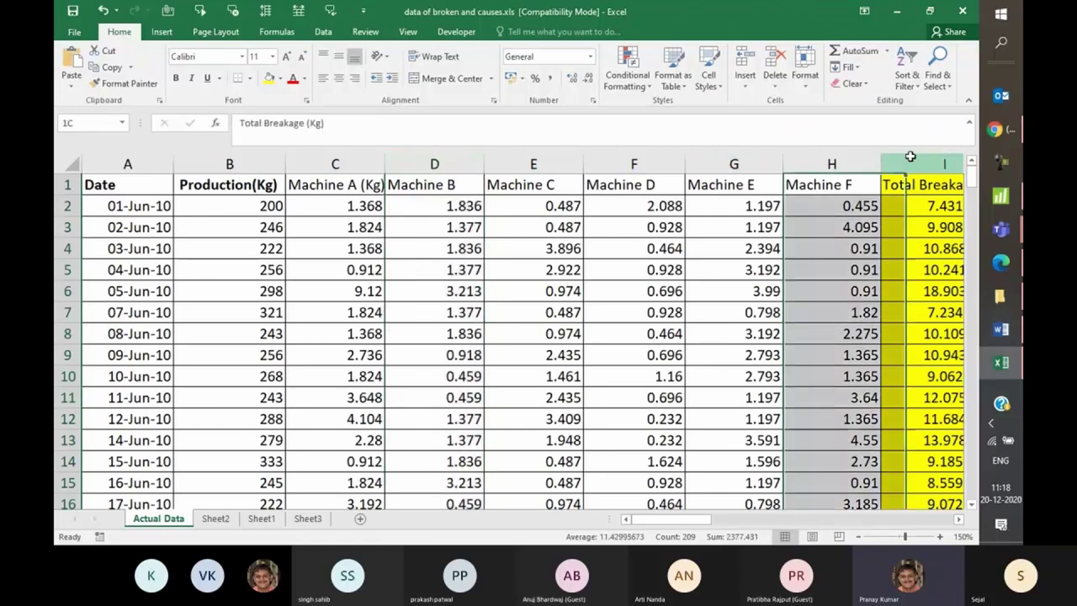
{"action": "key", "text": "ctrl+c"}
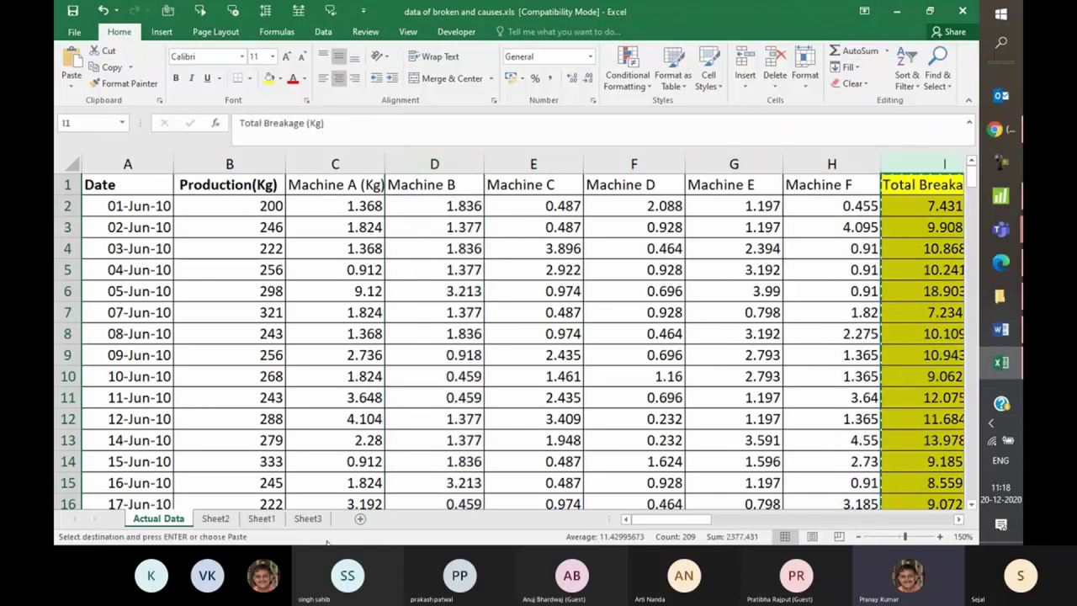
{"action": "left_click", "coordinate": [360, 519]}
{"action": "key", "text": "ctrl+v"}
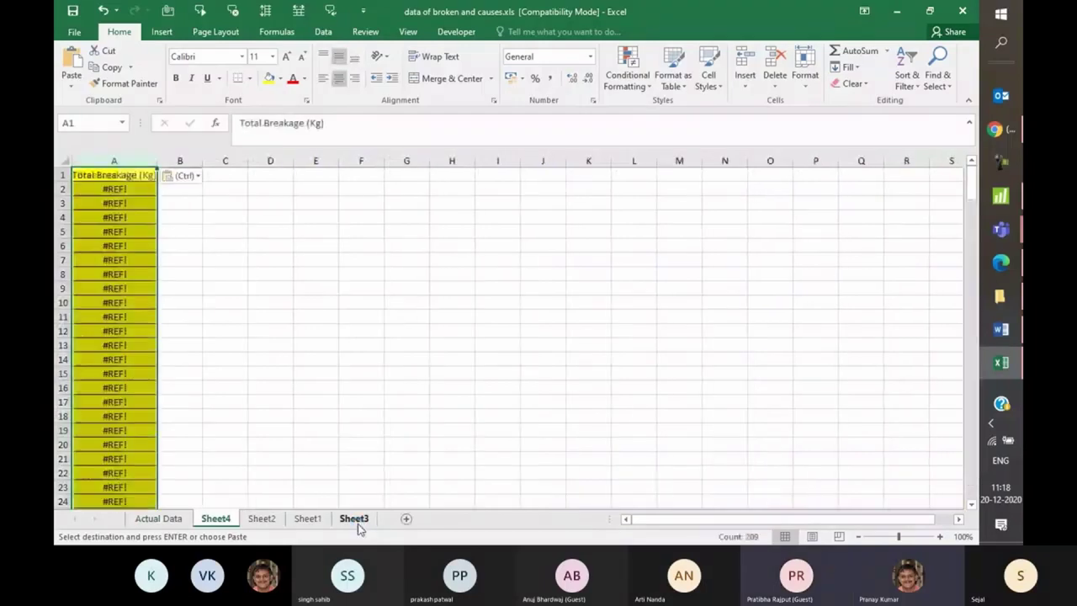
{"action": "left_click", "coordinate": [184, 176]}
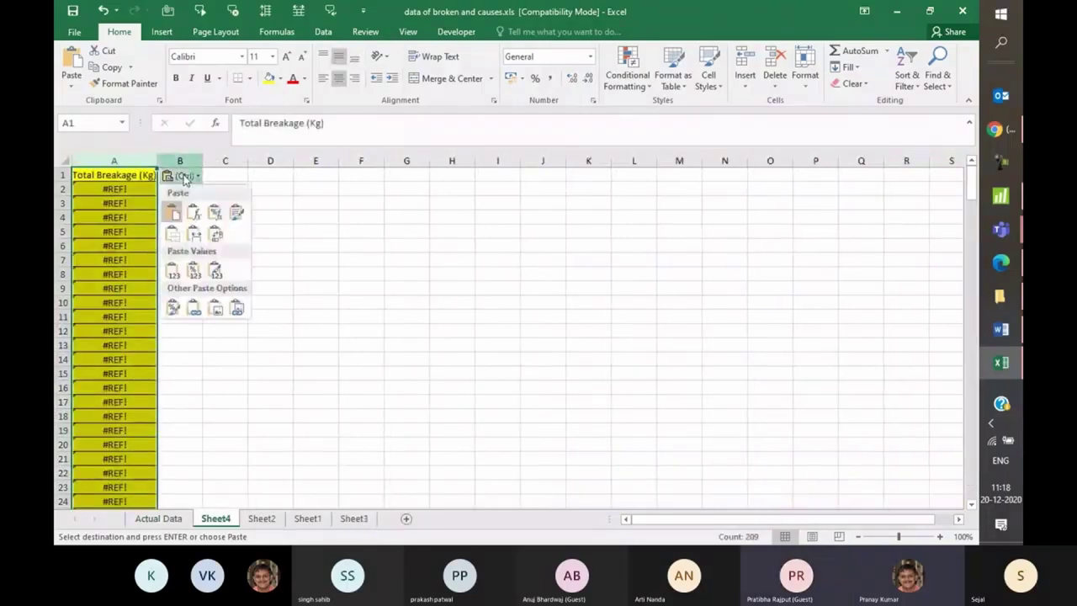
{"action": "left_click", "coordinate": [173, 274]}
{"action": "left_click", "coordinate": [290, 271]}
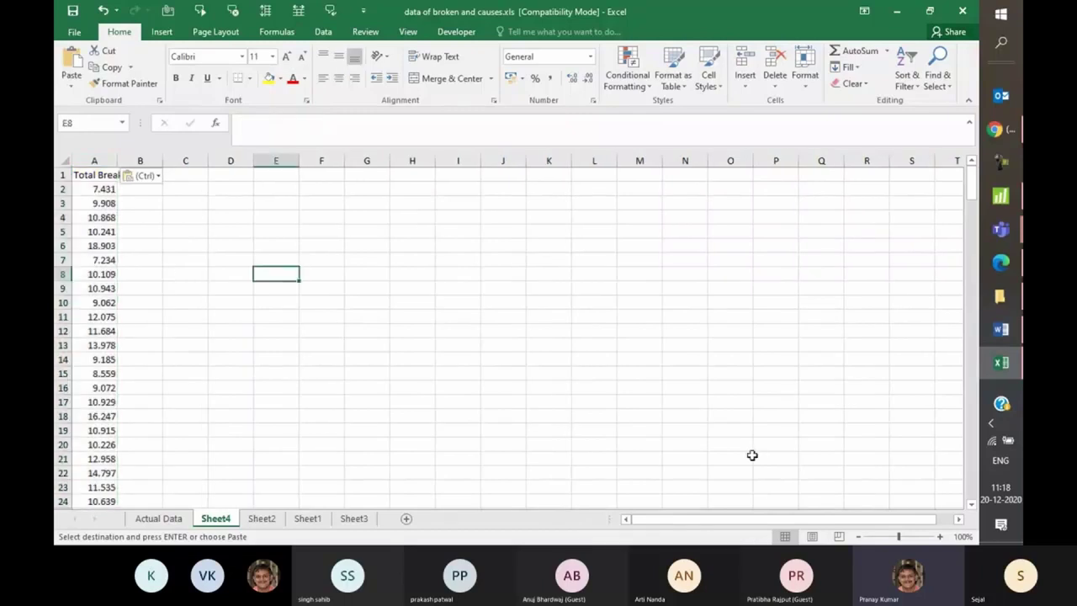
Step: Count each Total Breakage (Kg) value's occurrences with =COUNTIF(A:A,A2) in B2 and fill the formula down alongside the data
{"action": "left_click", "coordinate": [940, 536]}
{"action": "left_click", "coordinate": [940, 536]}
{"action": "left_click", "coordinate": [940, 536]}
{"action": "left_click", "coordinate": [941, 536]}
{"action": "left_click", "coordinate": [940, 536]}
{"action": "left_click", "coordinate": [940, 535]}
{"action": "left_click", "coordinate": [940, 536]}
{"action": "left_click", "coordinate": [941, 536]}
{"action": "left_click", "coordinate": [941, 535]}
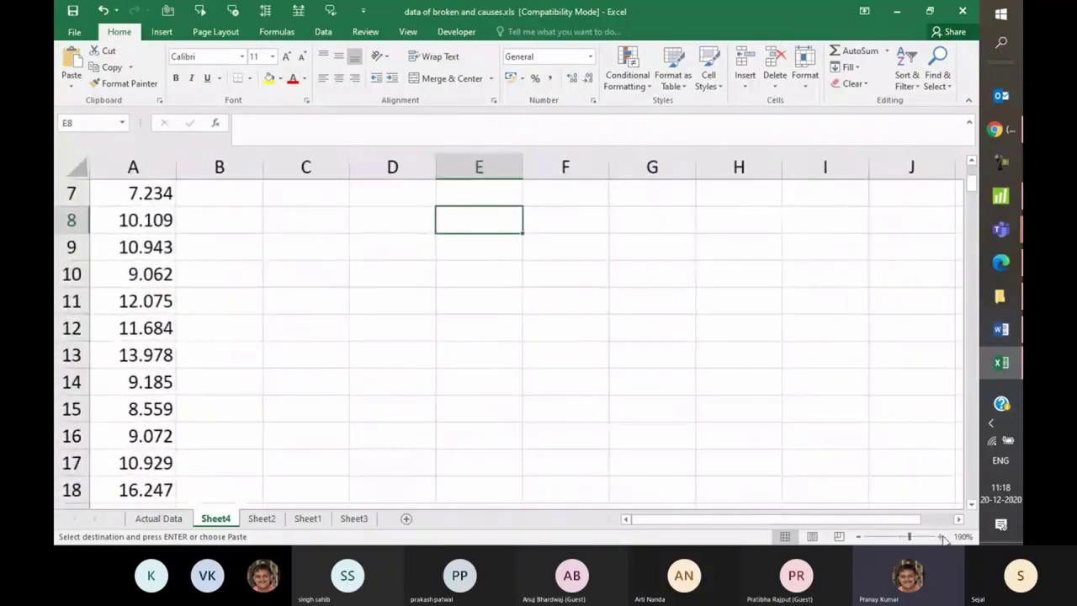
{"action": "left_click", "coordinate": [159, 301]}
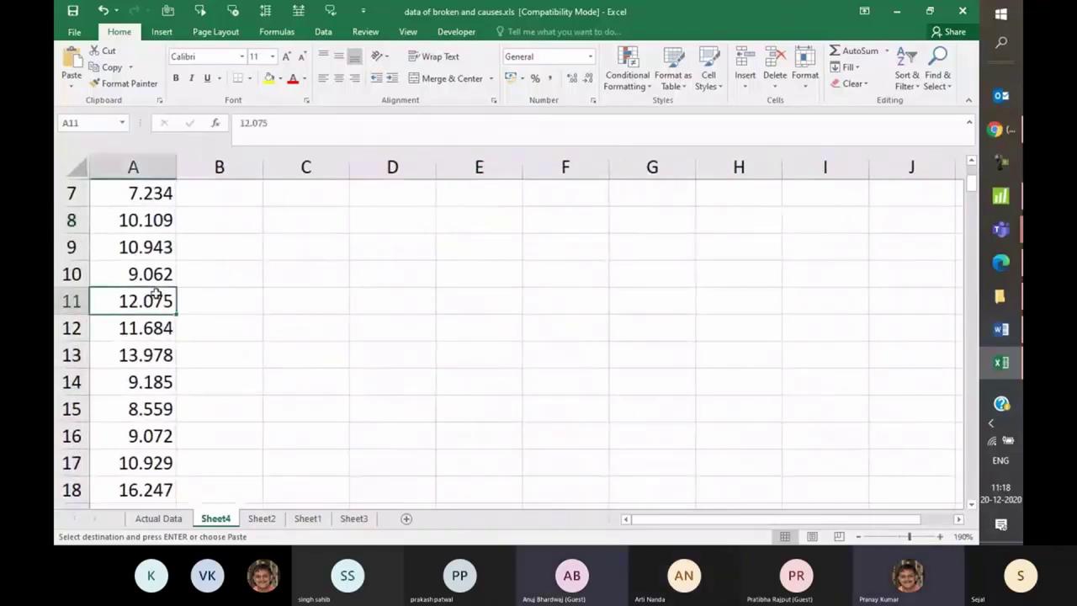
{"action": "scroll", "coordinate": [156, 296], "scroll_direction": "up", "scroll_amount": 2}
{"action": "left_click", "coordinate": [244, 221]}
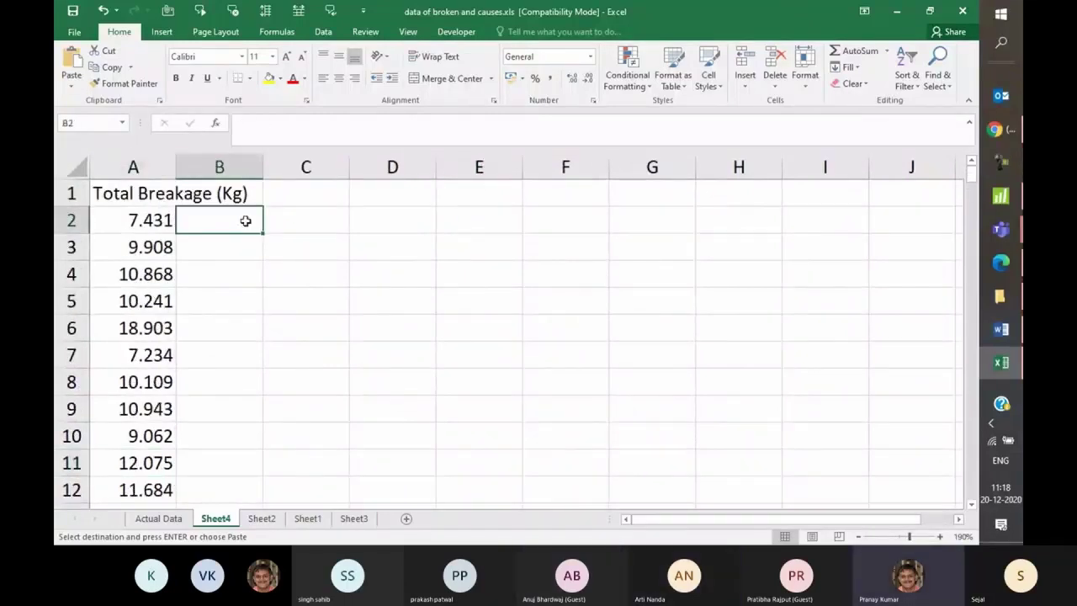
{"action": "type", "text": "=countif"}
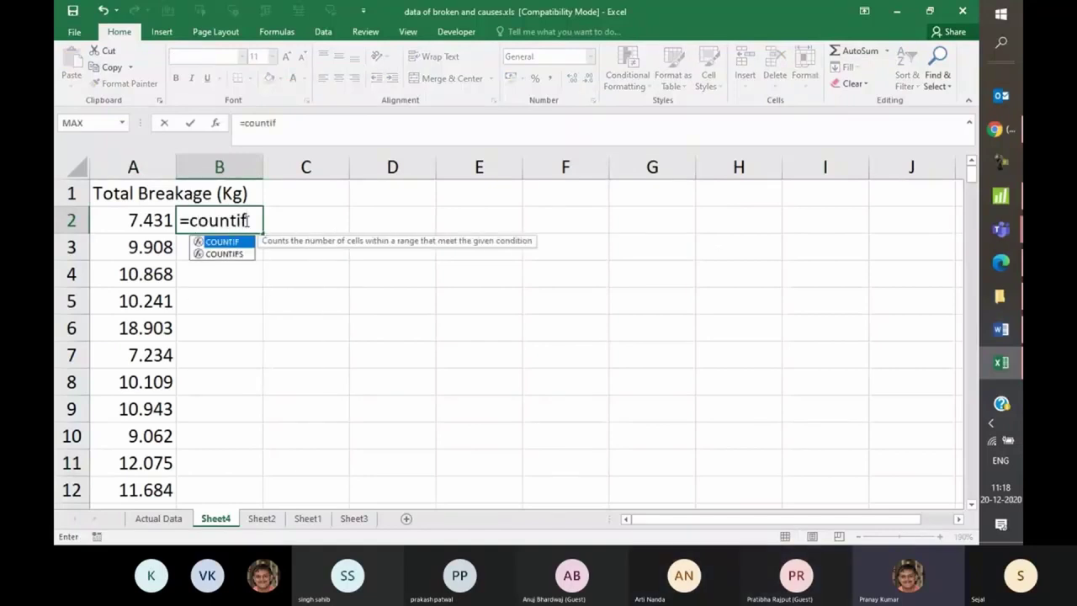
{"action": "type", "text": "("}
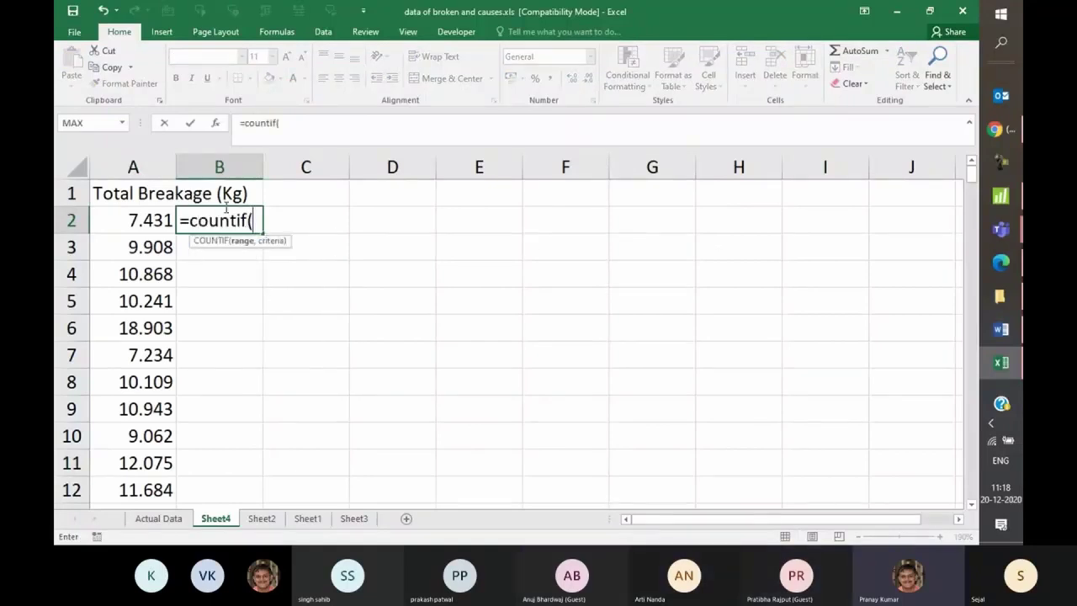
{"action": "left_click", "coordinate": [155, 167]}
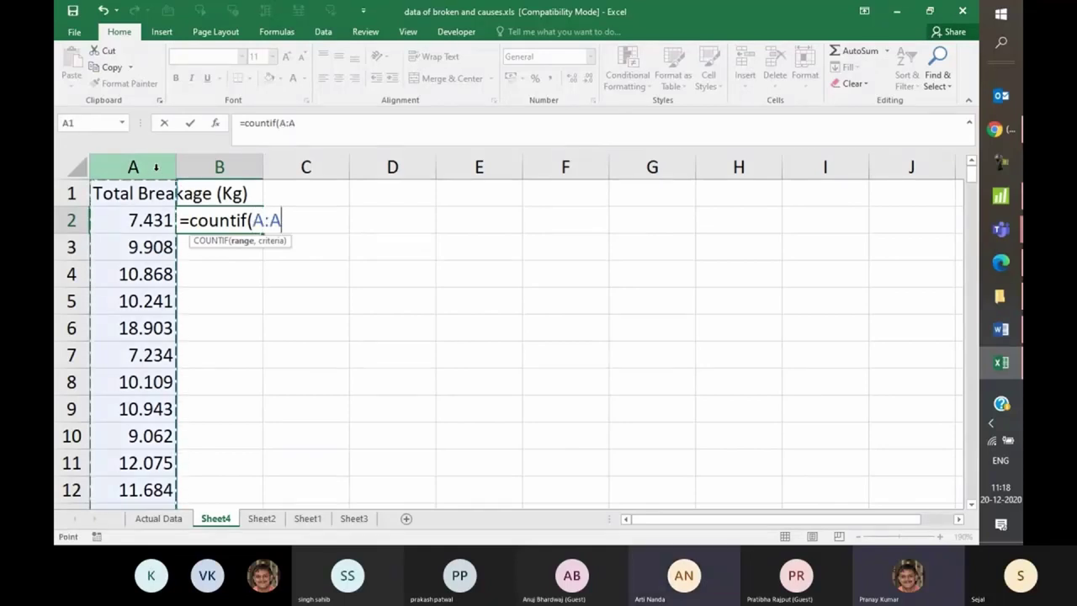
{"action": "type", "text": ","}
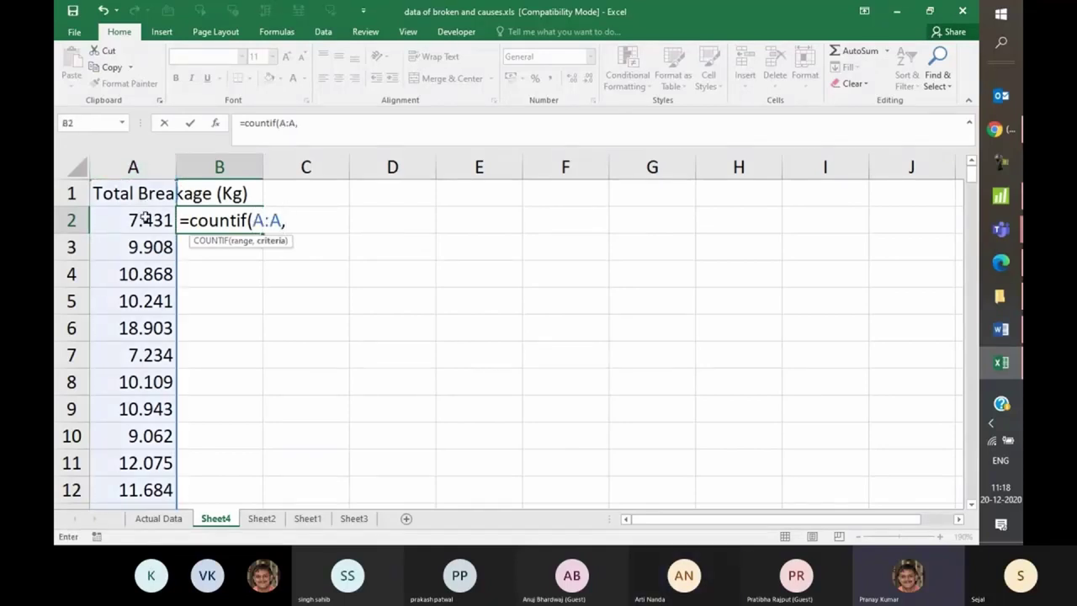
{"action": "left_click", "coordinate": [145, 219]}
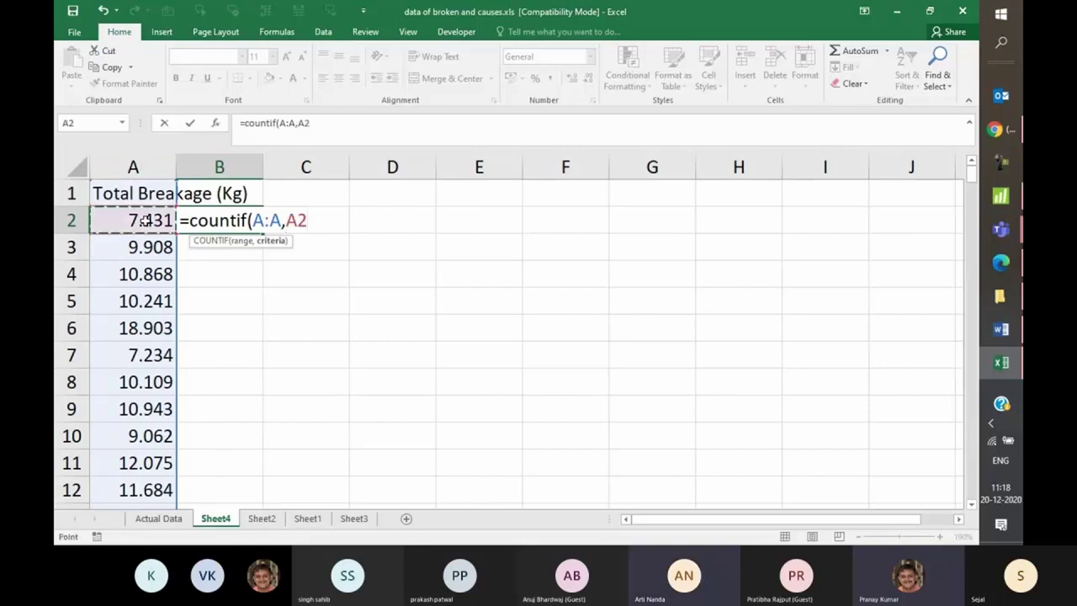
{"action": "type", "text": ")"}
{"action": "key", "text": "Return"}
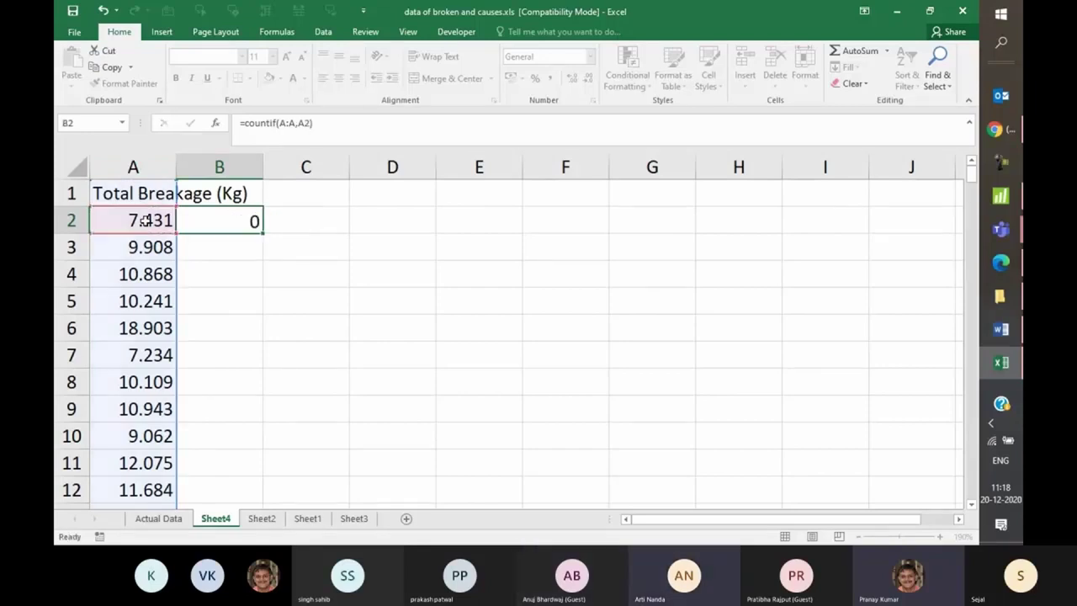
{"action": "left_click", "coordinate": [246, 221]}
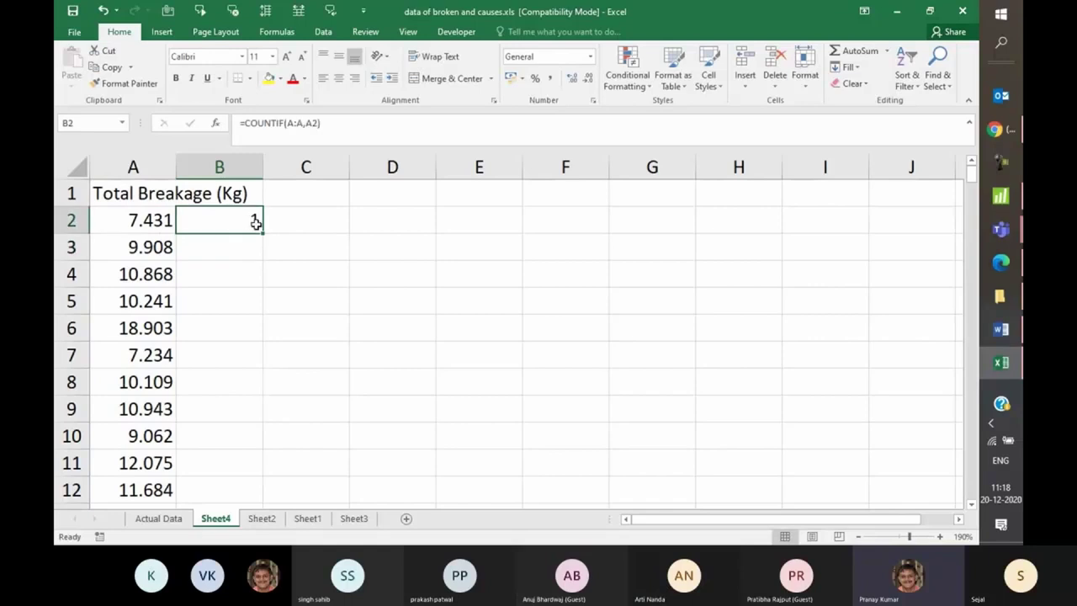
{"action": "double_click", "coordinate": [263, 236]}
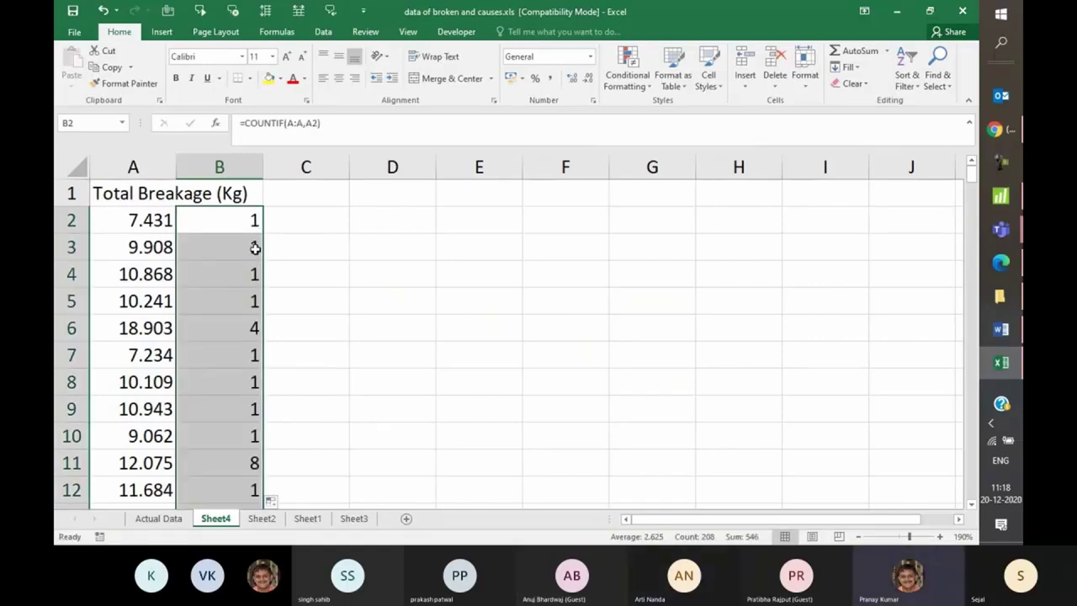
Step: Examine the frequencies down column B to find which Total Breakage values repeat most often
{"action": "left_click", "coordinate": [252, 252]}
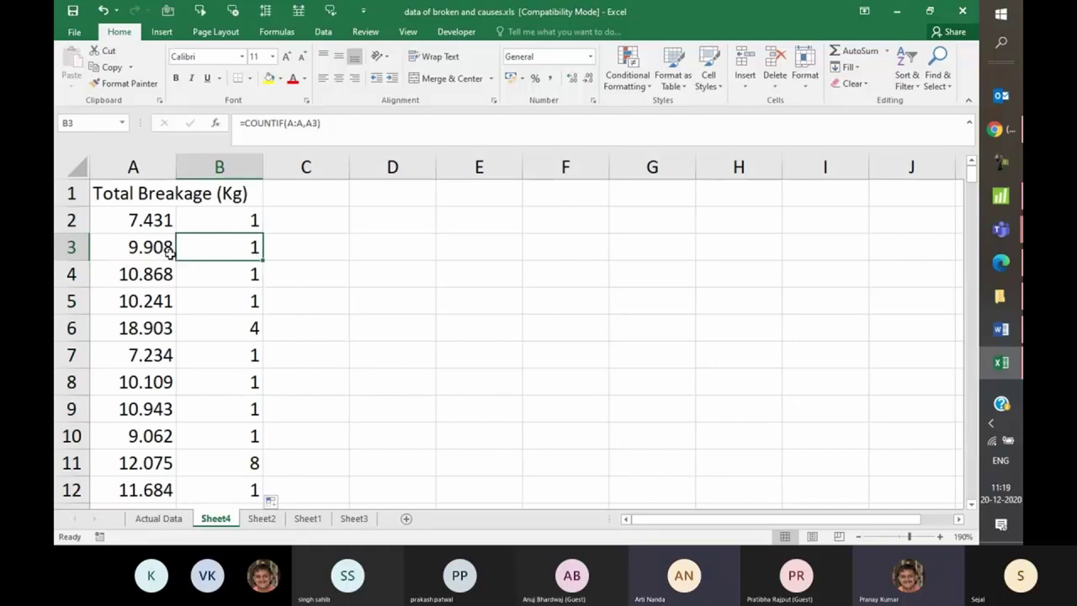
{"action": "scroll", "coordinate": [217, 329], "scroll_direction": "down", "scroll_amount": 1}
{"action": "scroll", "coordinate": [217, 329], "scroll_direction": "down", "scroll_amount": 1}
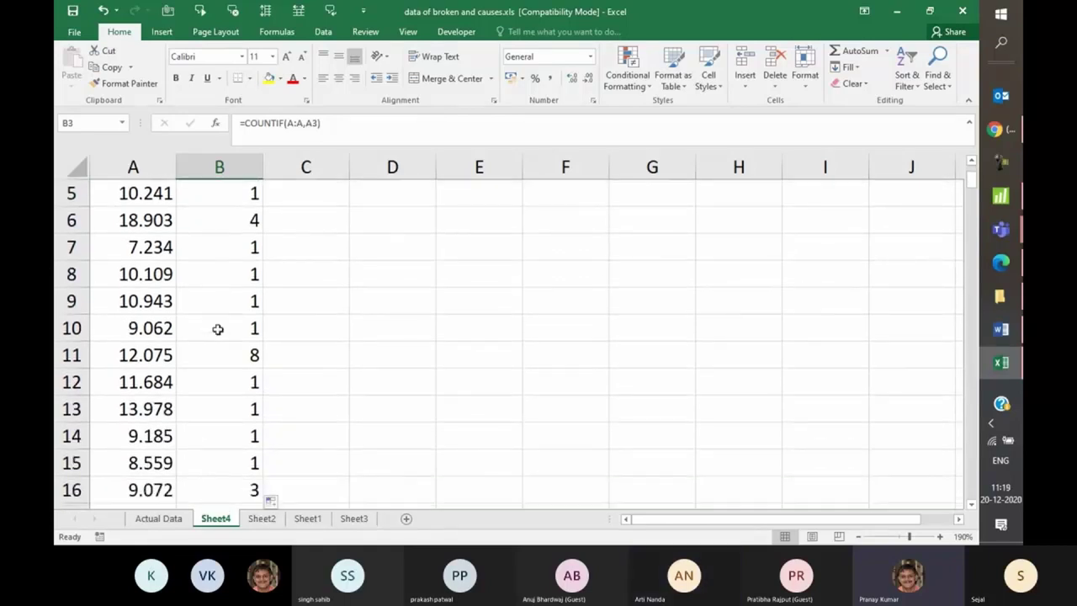
{"action": "scroll", "coordinate": [217, 329], "scroll_direction": "down", "scroll_amount": 2}
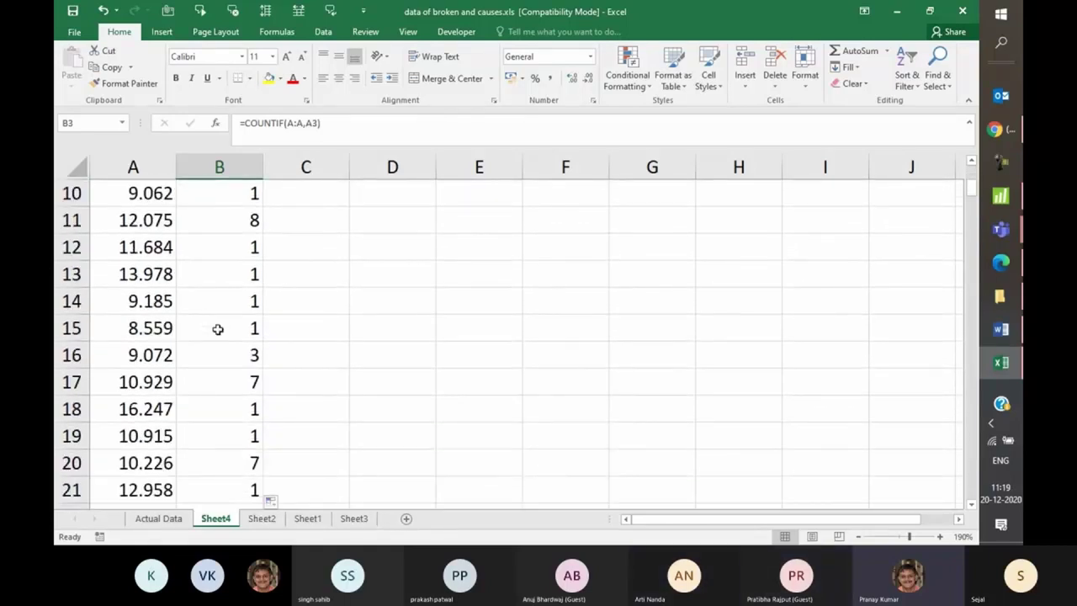
{"action": "scroll", "coordinate": [217, 329], "scroll_direction": "down", "scroll_amount": 7}
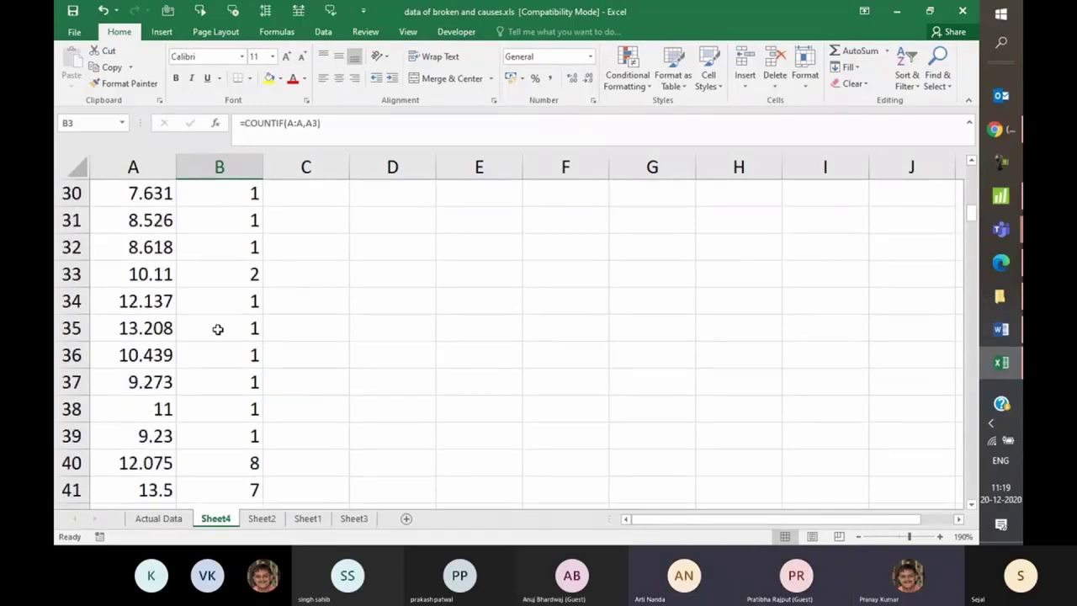
{"action": "scroll", "coordinate": [217, 329], "scroll_direction": "down", "scroll_amount": 2}
{"action": "left_click", "coordinate": [240, 329]}
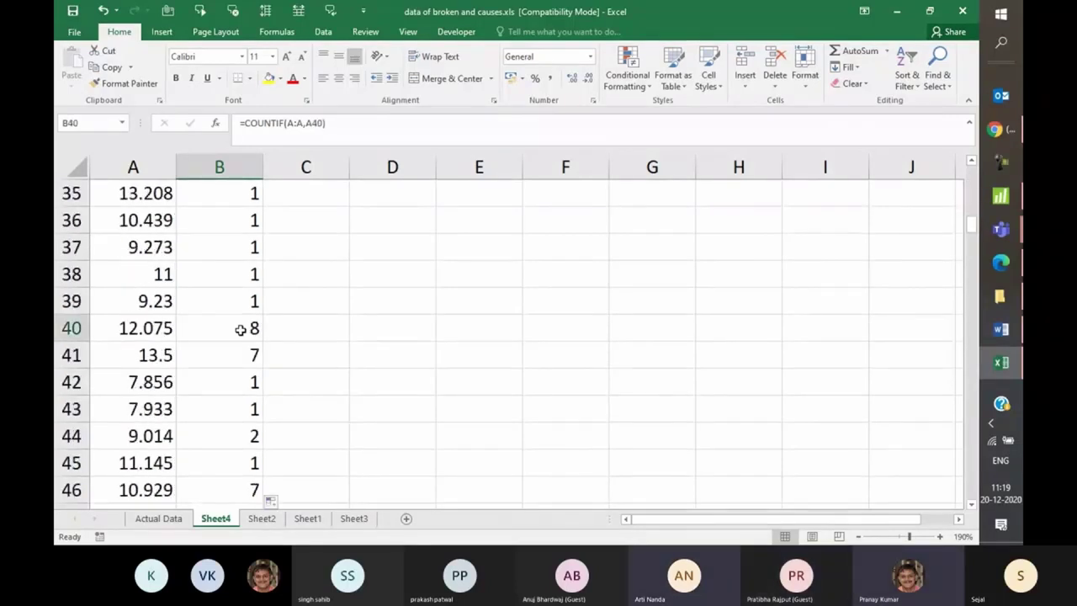
{"action": "left_click_drag", "start_coordinate": [241, 329], "coordinate": [110, 329]}
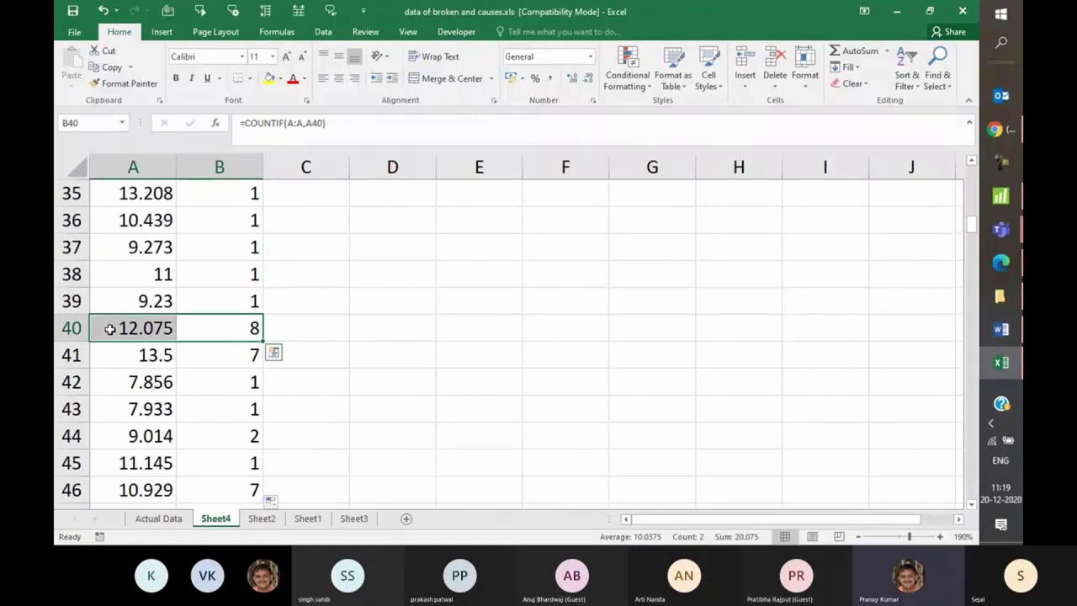
{"action": "left_click", "coordinate": [216, 329]}
{"action": "key", "text": "Down"}
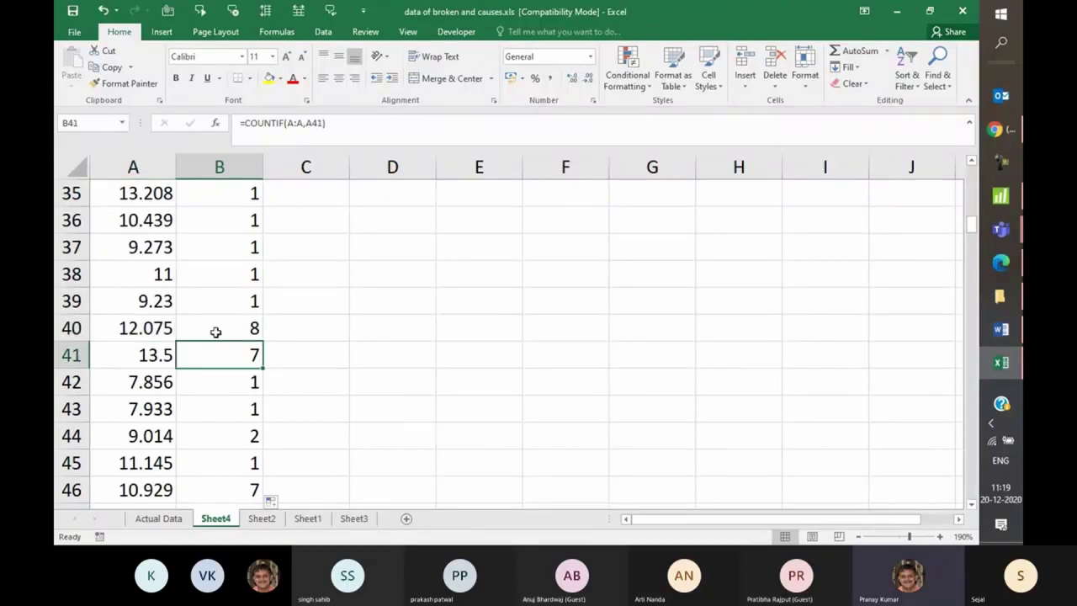
{"action": "key", "text": "Down"}
{"action": "key", "text": "Down"}
{"action": "key", "text": "Down"}
{"action": "key", "text": "Down"}
{"action": "key", "text": "Down"}
{"action": "key", "text": "Down"}
{"action": "key", "text": "Down"}
{"action": "key", "text": "Down"}
{"action": "key", "text": "Down"}
{"action": "key", "text": "Down"}
{"action": "key", "text": "Down"}
{"action": "key", "text": "Down"}
{"action": "key", "text": "Down"}
{"action": "key", "text": "Down"}
{"action": "key", "text": "Down"}
{"action": "key", "text": "Down"}
{"action": "key", "text": "Down"}
{"action": "key", "text": "Down"}
{"action": "key", "text": "Down"}
{"action": "key", "text": "Down"}
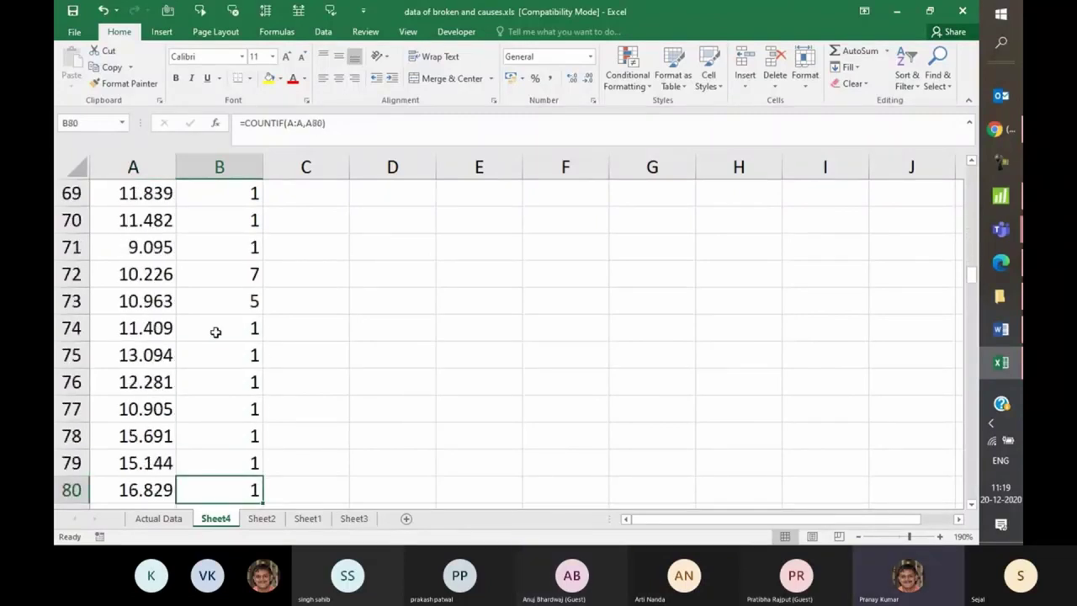
{"action": "key", "text": "Down"}
{"action": "key", "text": "Down"}
{"action": "key", "text": "Down"}
{"action": "key", "text": "Down"}
{"action": "key", "text": "Down"}
{"action": "key", "text": "Down"}
{"action": "key", "text": "Down"}
{"action": "key", "text": "Down"}
{"action": "key", "text": "Down"}
{"action": "key", "text": "Down"}
{"action": "key", "text": "Down"}
{"action": "key", "text": "Down"}
{"action": "key", "text": "Down"}
{"action": "key", "text": "Down"}
{"action": "key", "text": "Down"}
{"action": "key", "text": "Down"}
{"action": "key", "text": "Down"}
{"action": "key", "text": "Down"}
{"action": "key", "text": "Down"}
{"action": "key", "text": "Down"}
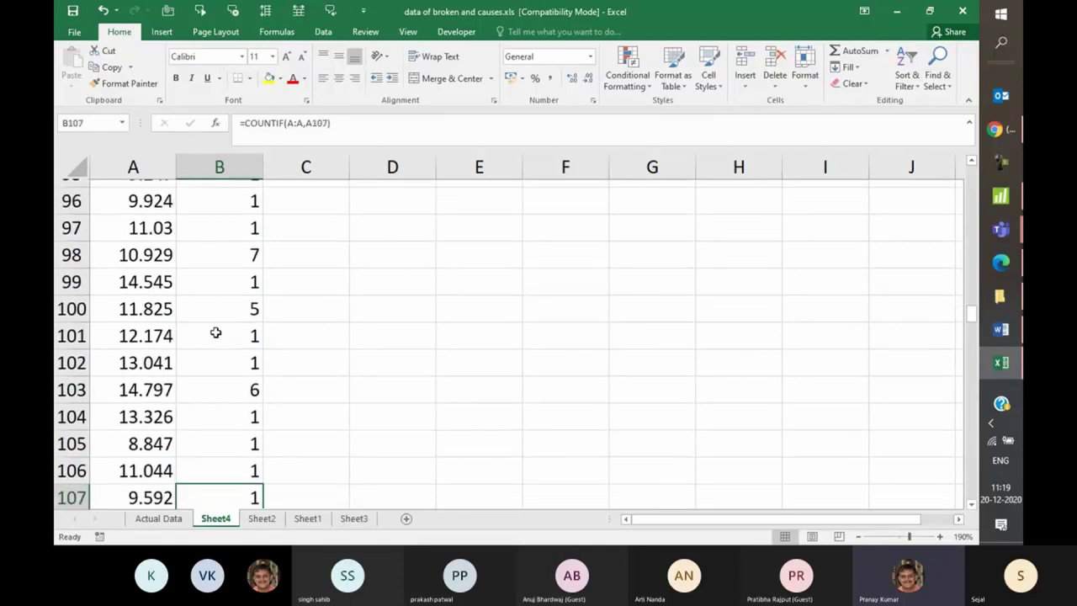
{"action": "key", "text": "Down"}
{"action": "key", "text": "Down"}
{"action": "key", "text": "Down"}
{"action": "key", "text": "Down"}
{"action": "key", "text": "Down"}
{"action": "key", "text": "Down"}
{"action": "key", "text": "Down"}
{"action": "key", "text": "Down"}
{"action": "key", "text": "Down"}
{"action": "key", "text": "Down"}
{"action": "key", "text": "Down"}
{"action": "key", "text": "Down"}
{"action": "key", "text": "Down"}
{"action": "key", "text": "Down"}
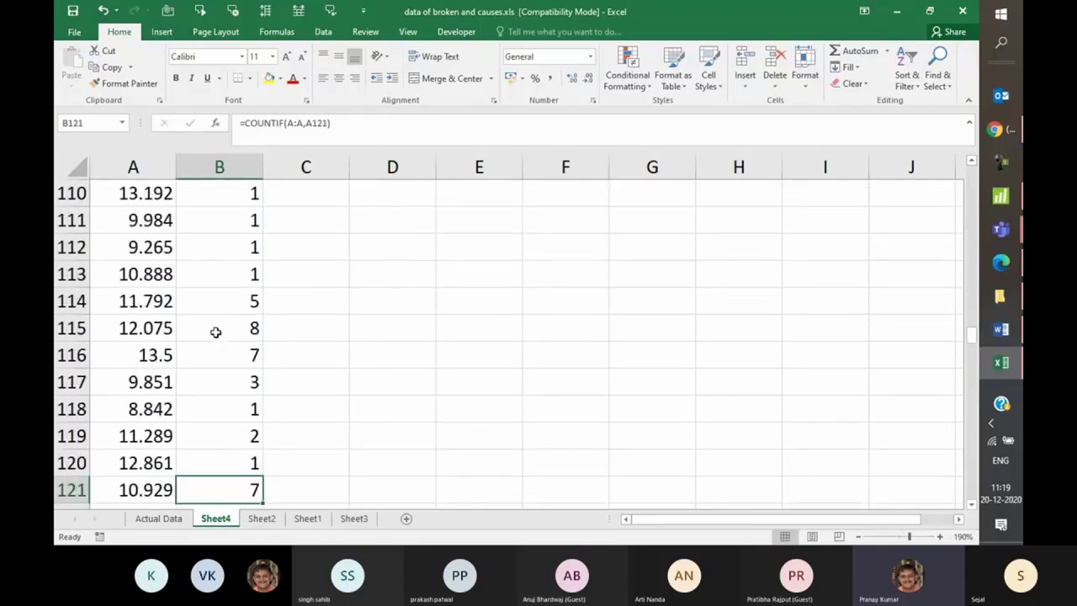
{"action": "key", "text": "Up"}
{"action": "key", "text": "Up"}
{"action": "key", "text": "Up"}
{"action": "key", "text": "Up"}
{"action": "key", "text": "Up"}
{"action": "key", "text": "Up"}
{"action": "key", "text": "Up"}
{"action": "key", "text": "Up"}
{"action": "key", "text": "Up"}
{"action": "key", "text": "Up"}
{"action": "key", "text": "Up"}
{"action": "key", "text": "Up"}
{"action": "key", "text": "Up"}
{"action": "key", "text": "Up"}
{"action": "key", "text": "Up"}
{"action": "key", "text": "Up"}
{"action": "key", "text": "Up"}
{"action": "key", "text": "Up"}
{"action": "key", "text": "Up"}
{"action": "key", "text": "Up"}
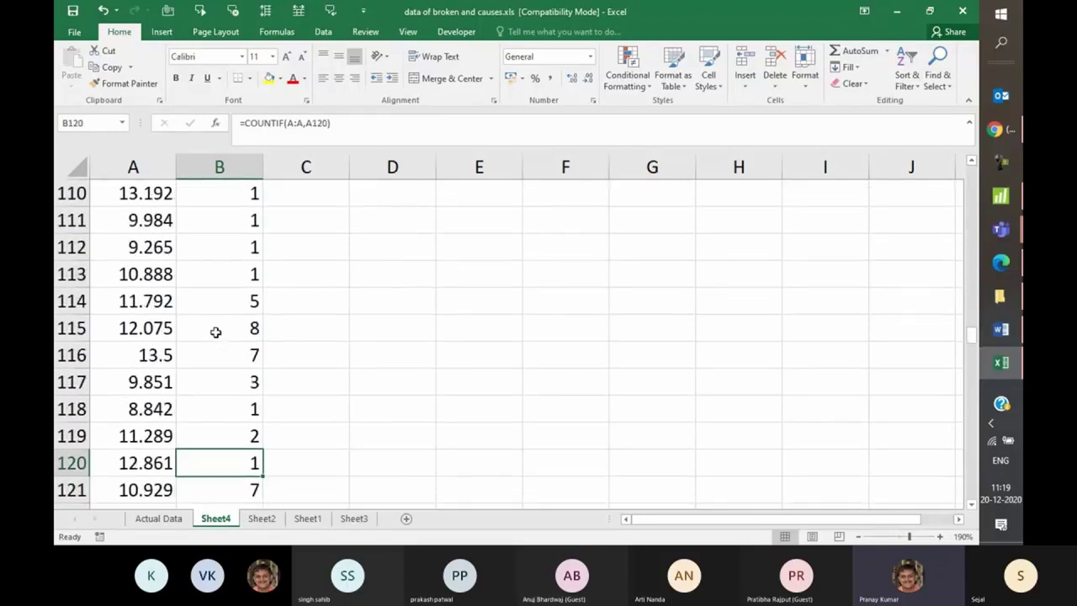
{"action": "key", "text": "Up"}
{"action": "key", "text": "Up"}
{"action": "key", "text": "Up"}
{"action": "key", "text": "Up"}
{"action": "key", "text": "Up"}
{"action": "key", "text": "Up"}
{"action": "key", "text": "Up"}
{"action": "key", "text": "Up"}
{"action": "key", "text": "Up"}
{"action": "key", "text": "Up"}
{"action": "key", "text": "Up"}
{"action": "key", "text": "Up"}
{"action": "key", "text": "Up"}
{"action": "key", "text": "Up"}
{"action": "key", "text": "Up"}
{"action": "key", "text": "Up"}
{"action": "key", "text": "Up"}
{"action": "key", "text": "Up"}
{"action": "key", "text": "Up"}
{"action": "key", "text": "Up"}
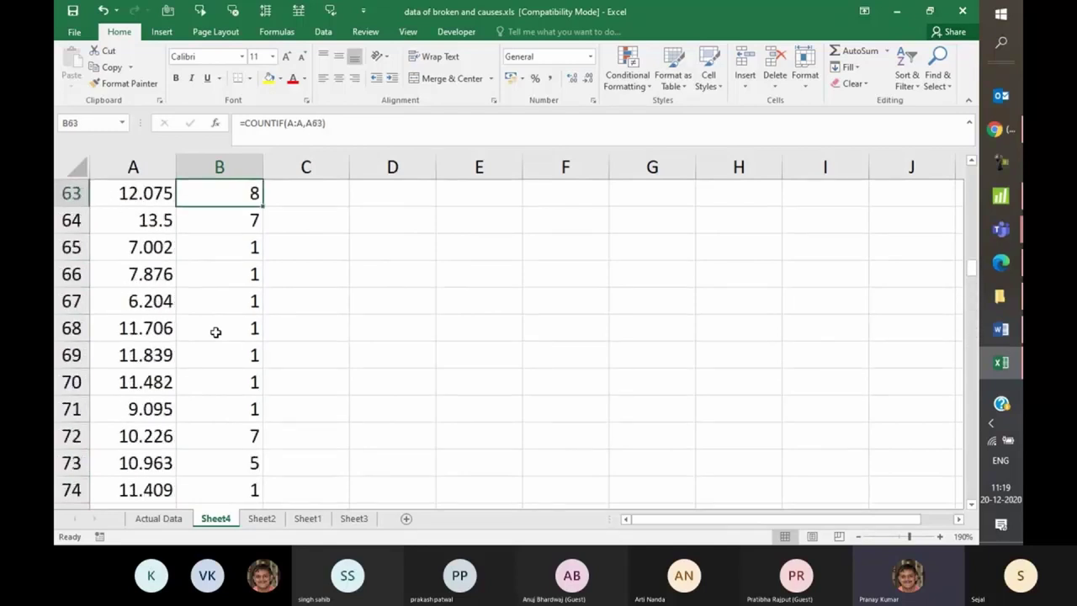
{"action": "key", "text": "Up"}
{"action": "key", "text": "Up"}
{"action": "key", "text": "Up"}
{"action": "key", "text": "Up"}
{"action": "key", "text": "Up"}
{"action": "key", "text": "Up"}
{"action": "key", "text": "Up"}
{"action": "key", "text": "Up"}
{"action": "key", "text": "Up"}
{"action": "key", "text": "Up"}
{"action": "key", "text": "Up"}
{"action": "key", "text": "Up"}
{"action": "key", "text": "Up"}
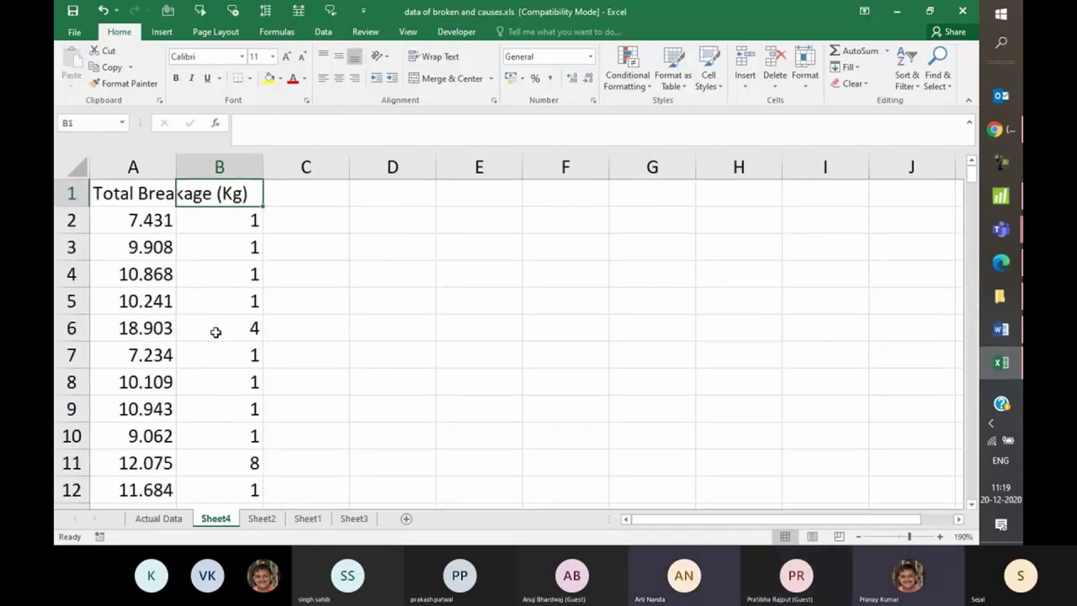
Step: Start a mode formula in C2 and compare the descriptions of the MODE.MULT, MODE.SNGL and MODE functions
{"action": "key", "text": "Right"}
{"action": "key", "text": "Down"}
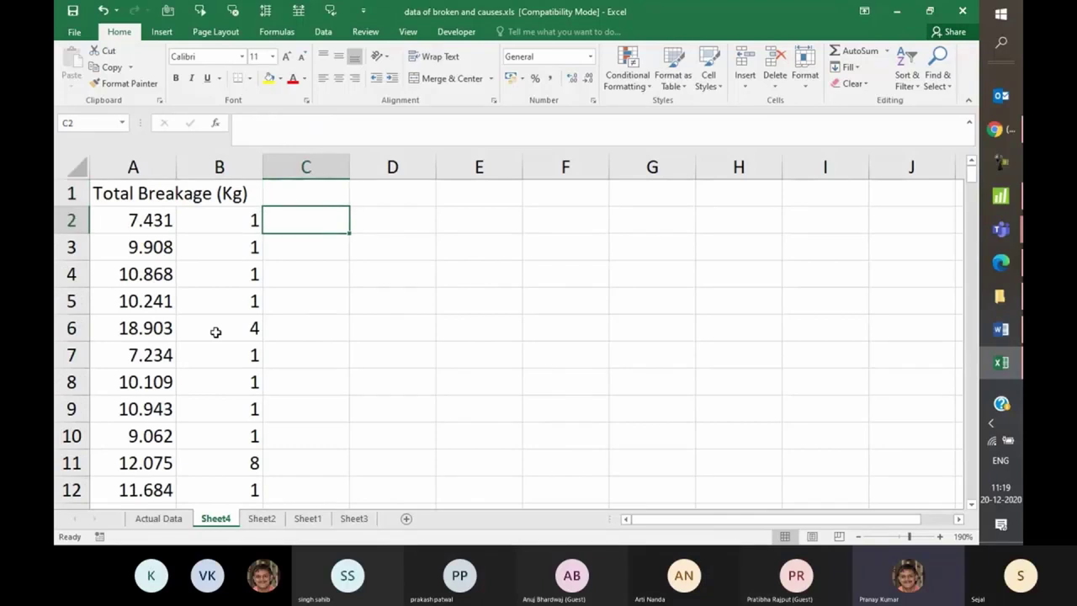
{"action": "type", "text": "=mode"}
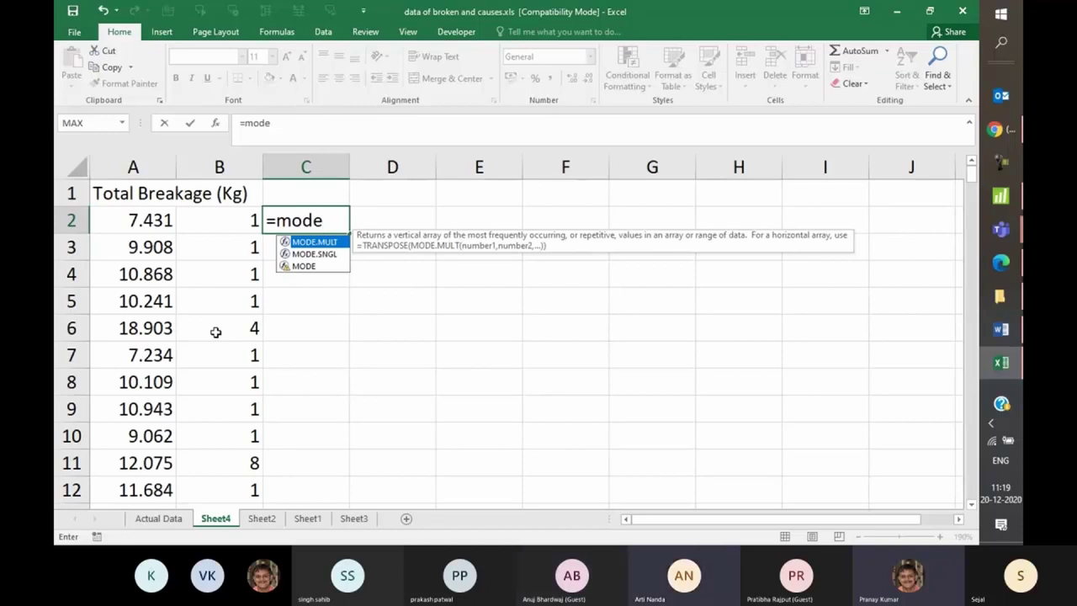
{"action": "key", "text": "Down"}
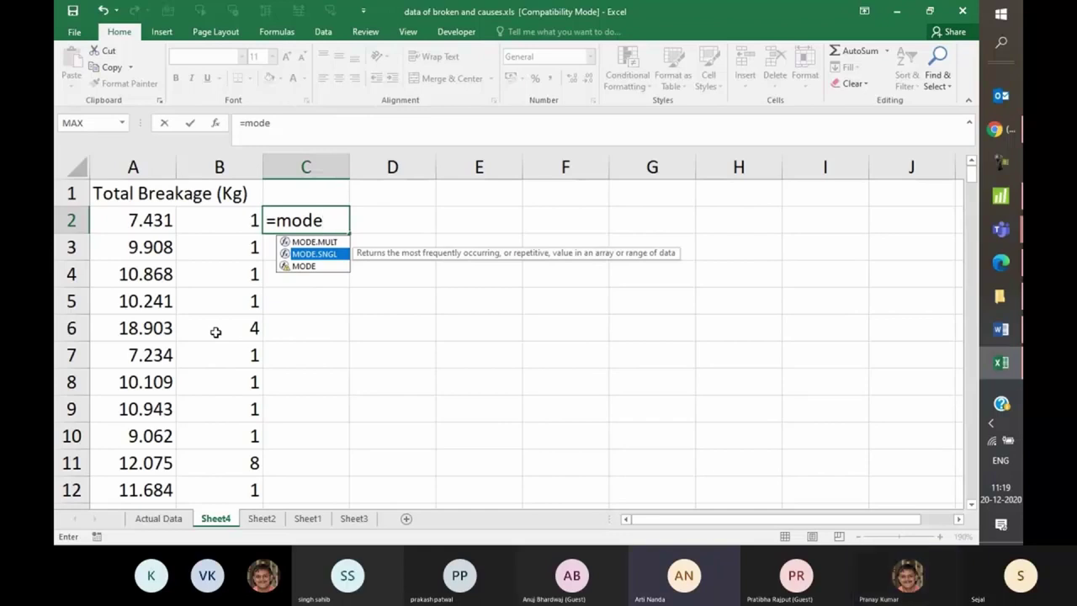
{"action": "key", "text": "Down"}
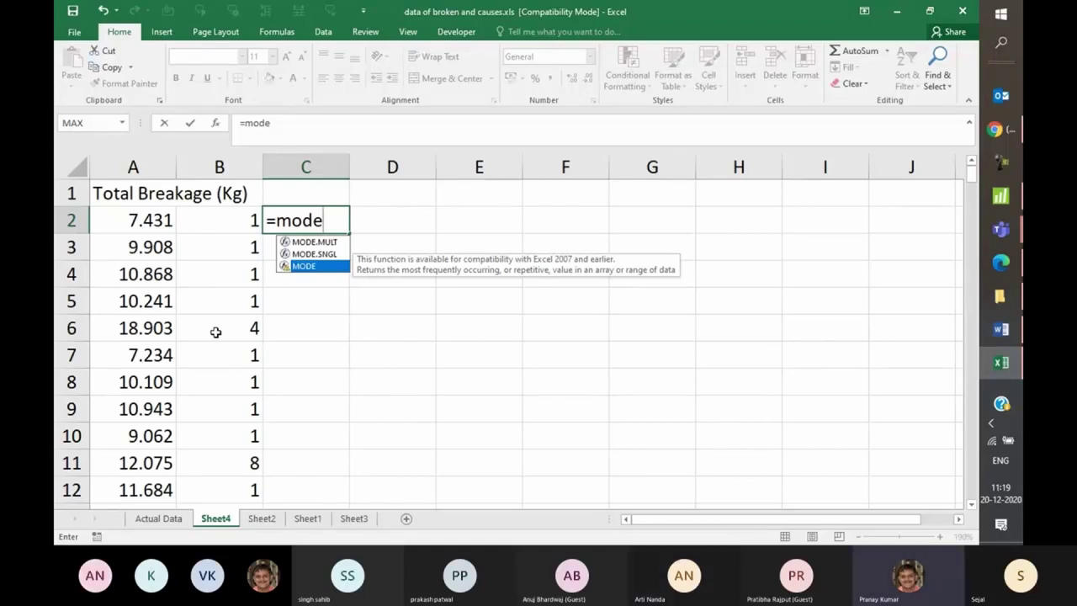
{"action": "key", "text": "Up"}
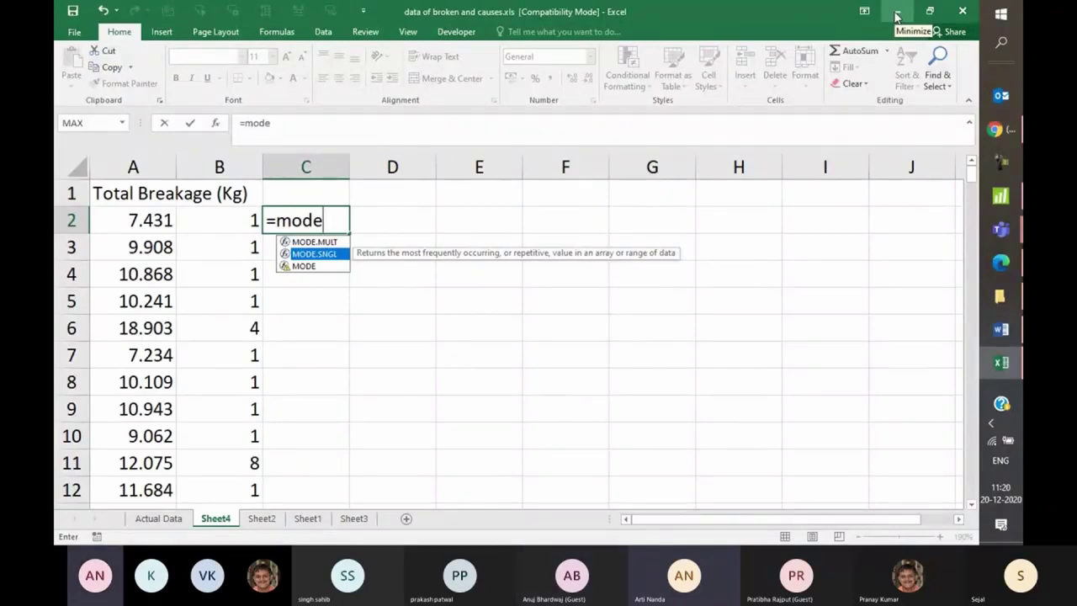
{"action": "key", "text": "Escape"}
Step: Calculate the mode of the Total Breakage (Kg) column in C2 with =MODE(A:A)
{"action": "type", "text": "=mode"}
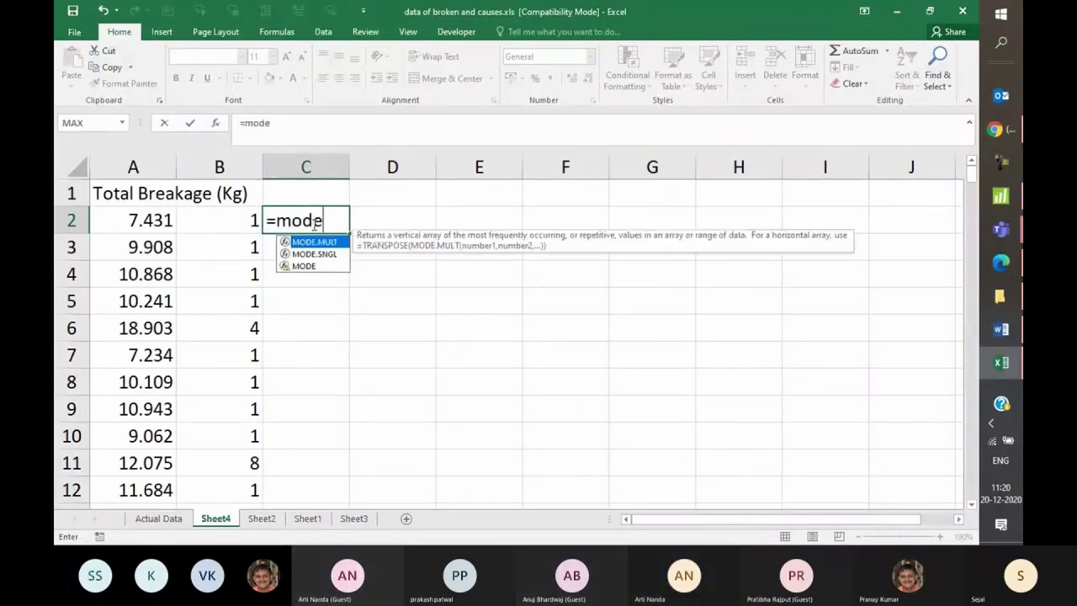
{"action": "type", "text": "("}
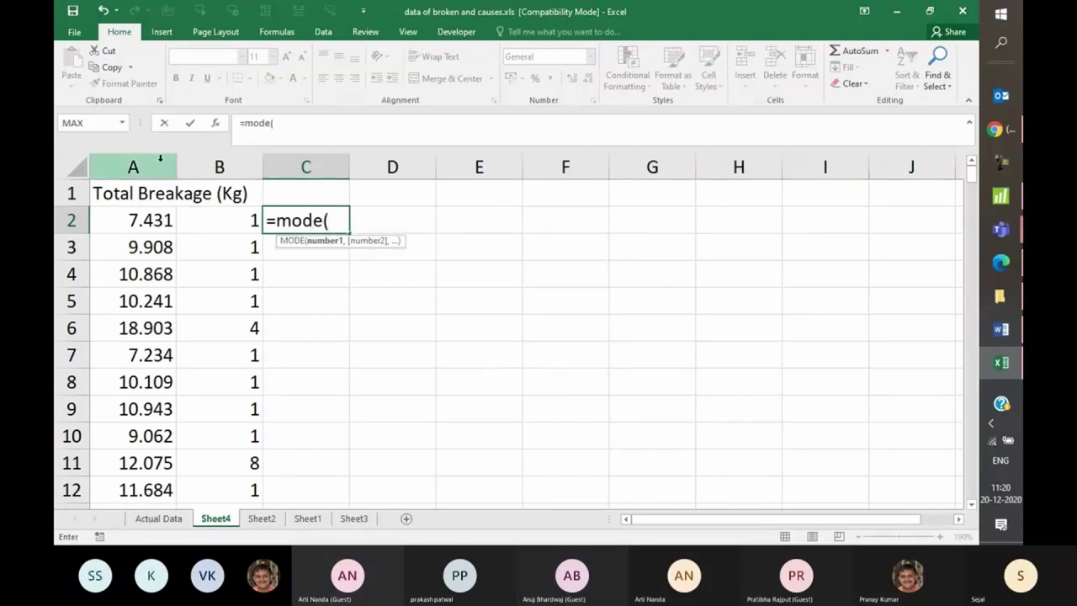
{"action": "left_click", "coordinate": [143, 167]}
{"action": "type", "text": ")"}
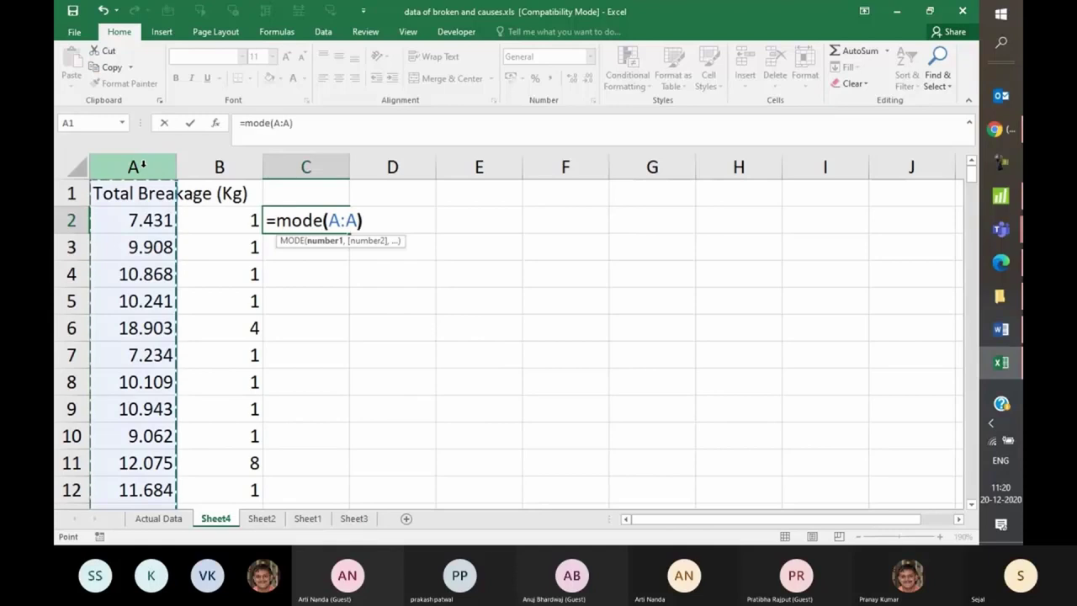
{"action": "key", "text": "Return"}
{"action": "left_click", "coordinate": [324, 221]}
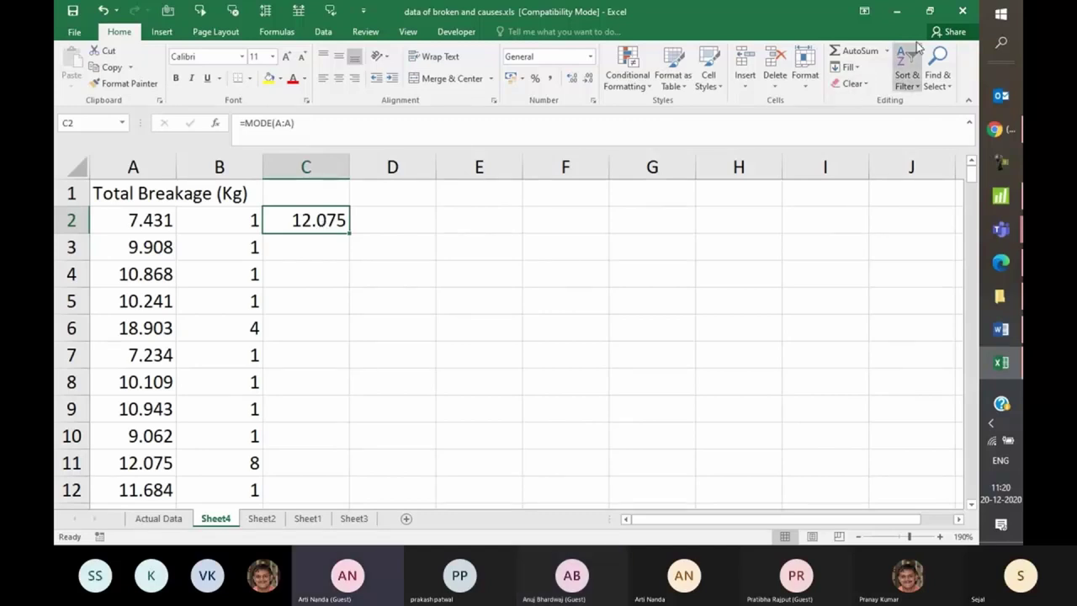
Step: Minimize the workbook and stop sharing the screen in the Basic Stats Session meeting in Microsoft Teams
{"action": "left_click", "coordinate": [904, 15]}
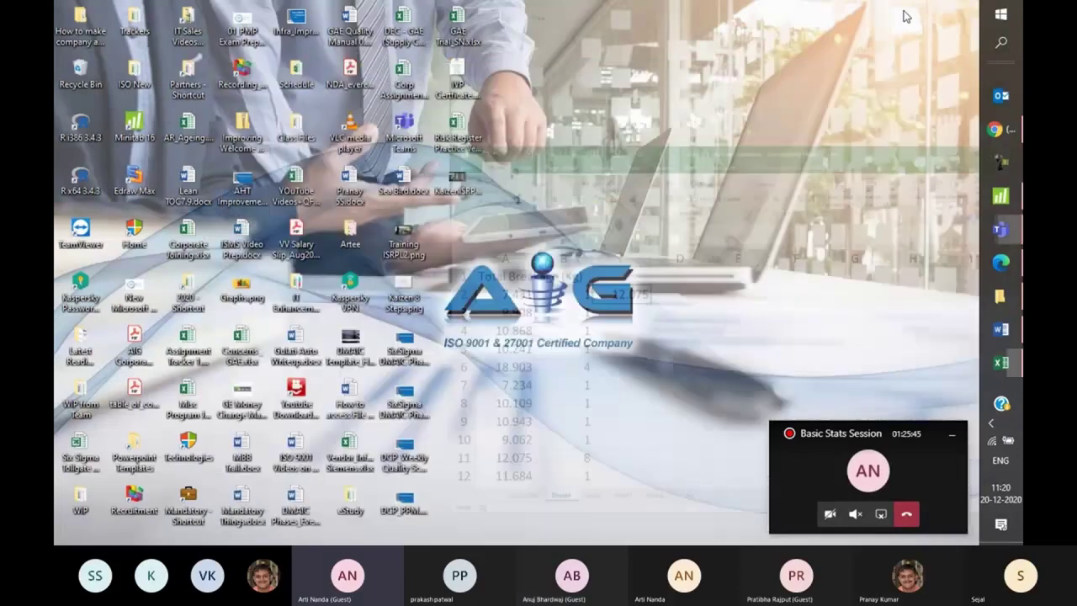
{"action": "left_click", "coordinate": [880, 514]}
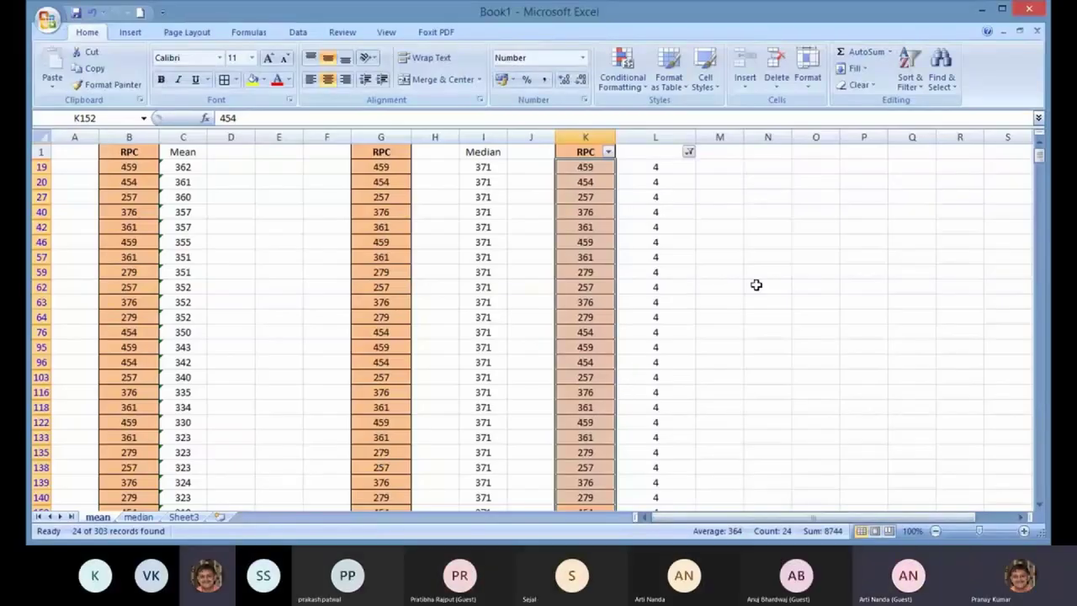
Step: Remove the filter from the RPC column K and its frequency column L on the mean sheet
{"action": "left_click", "coordinate": [691, 241]}
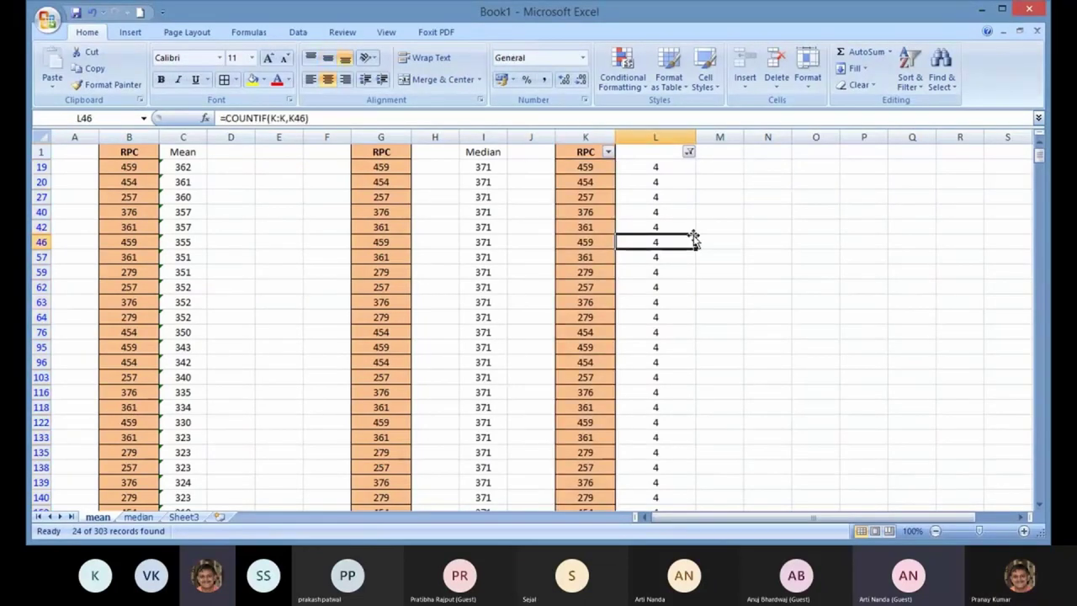
{"action": "left_click", "coordinate": [679, 154]}
{"action": "key", "text": "alt+e"}
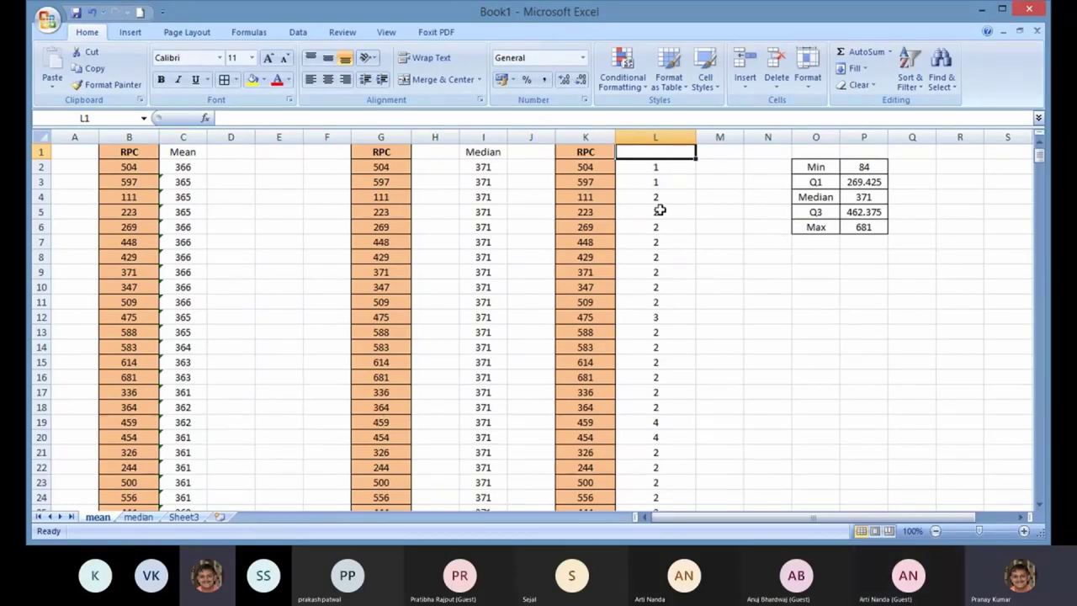
Step: Select all RPC values in column K from K2 down to check their count
{"action": "left_click", "coordinate": [594, 167]}
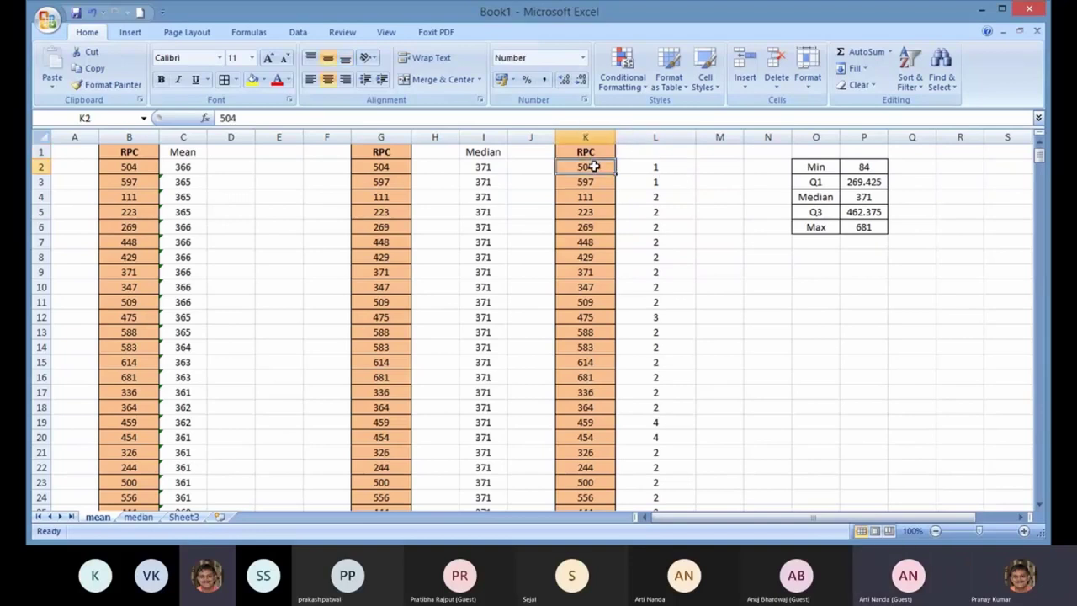
{"action": "key", "text": "ctrl+shift+Down"}
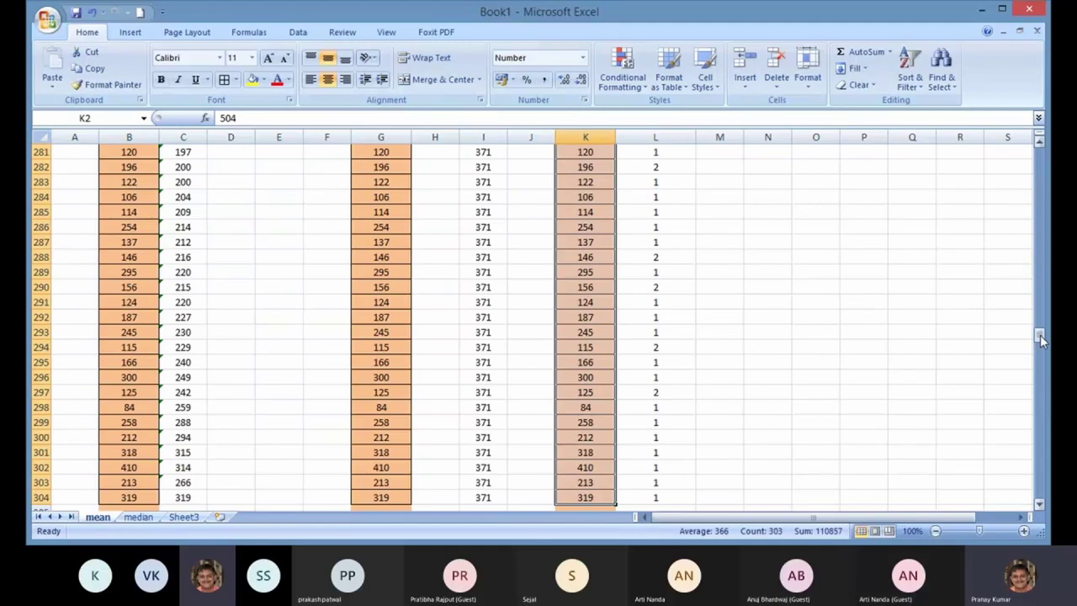
{"action": "left_click_drag", "start_coordinate": [1040, 334], "coordinate": [1039, 153]}
Step: Count the entries in column K in O8 with =COUNTA(K:K) and centre the cell
{"action": "left_click", "coordinate": [818, 257]}
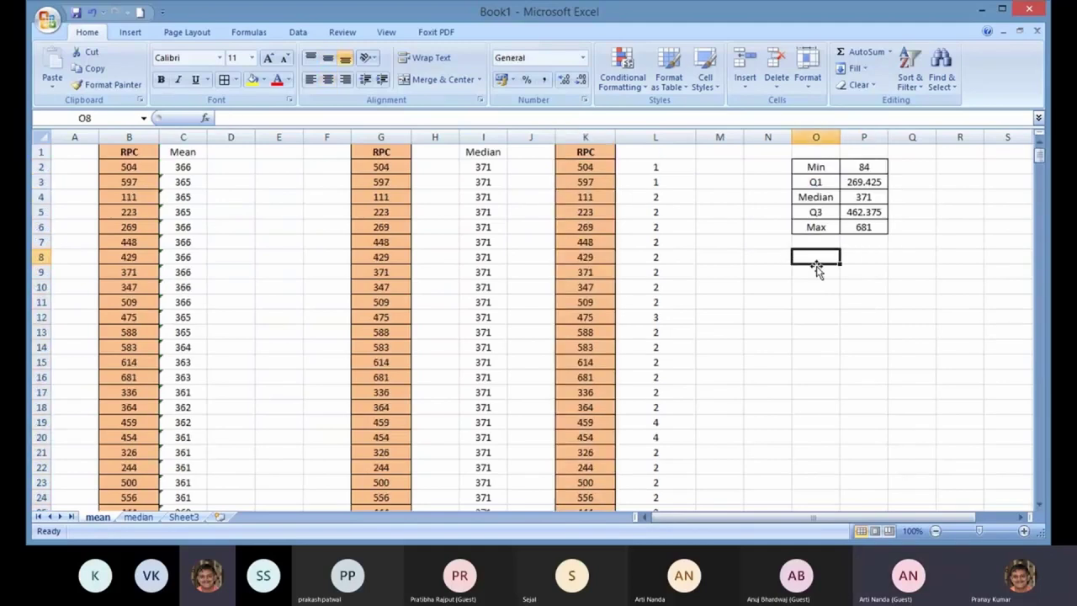
{"action": "type", "text": "="}
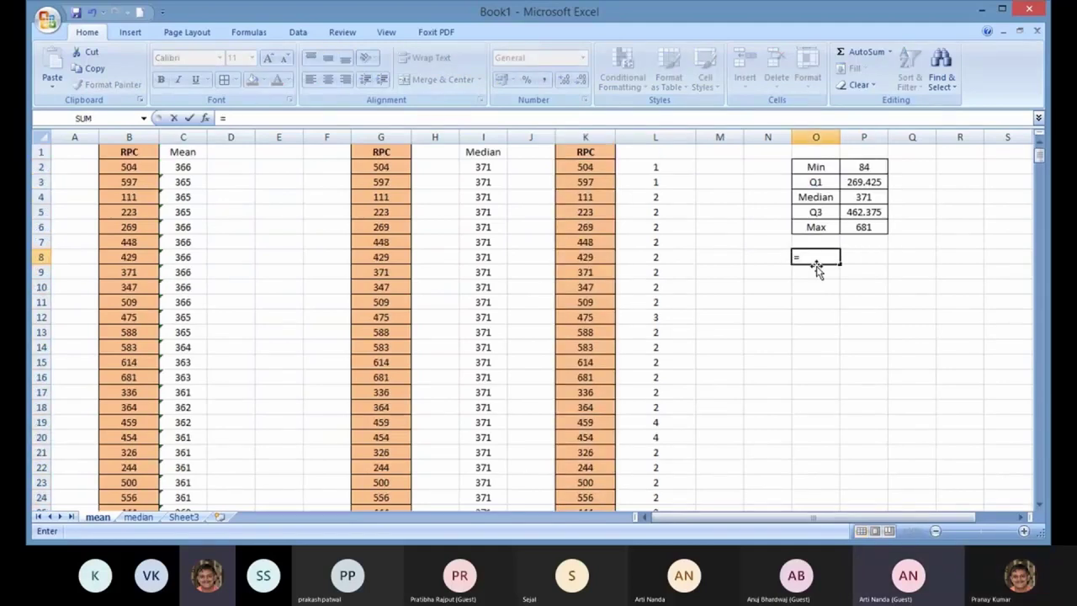
{"action": "type", "text": "co"}
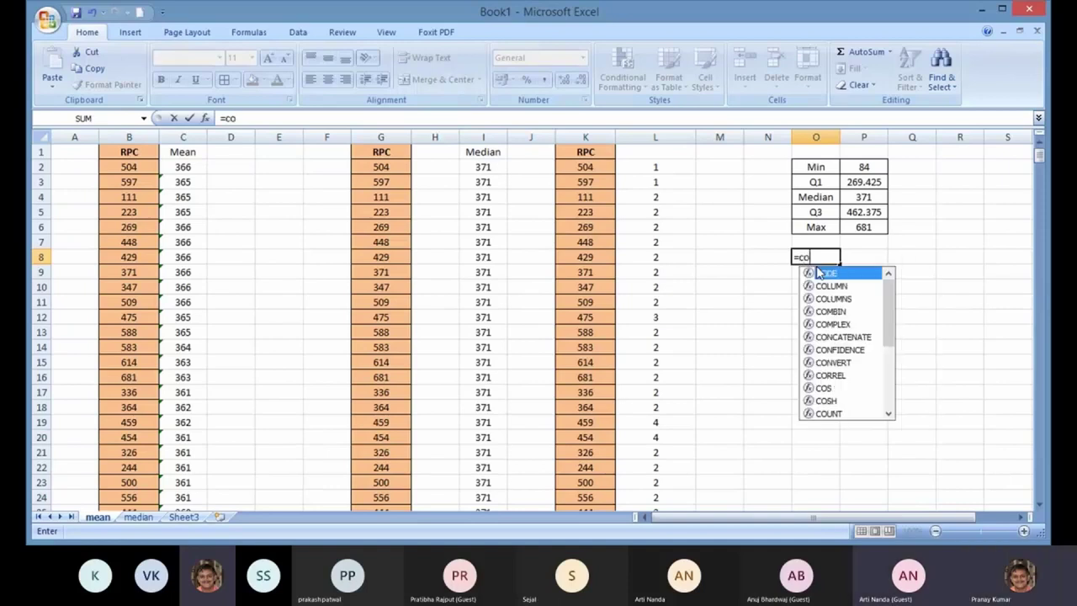
{"action": "type", "text": "un"}
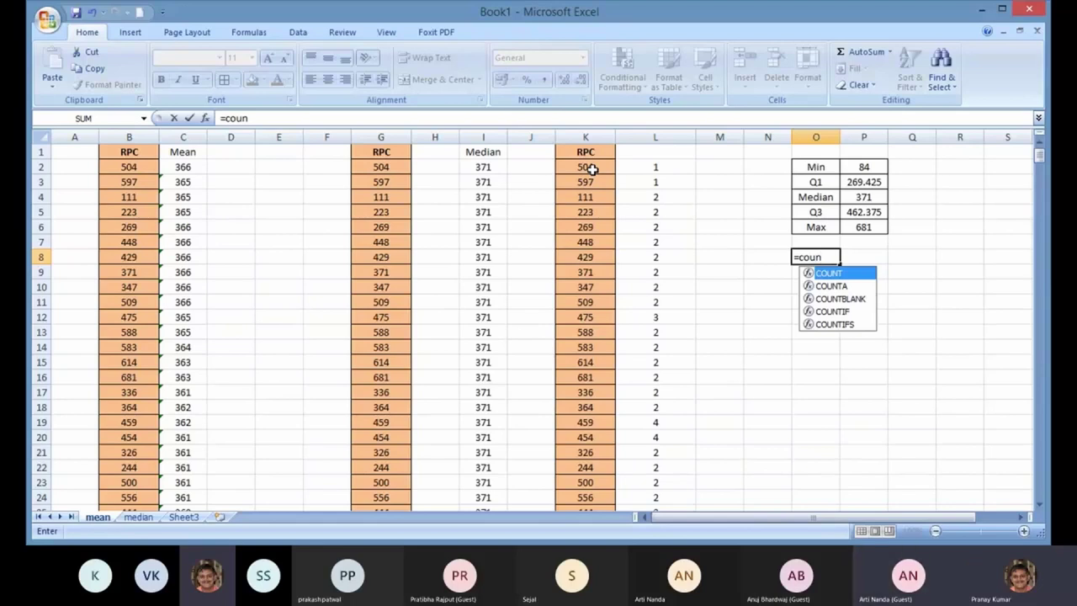
{"action": "key", "text": "Down"}
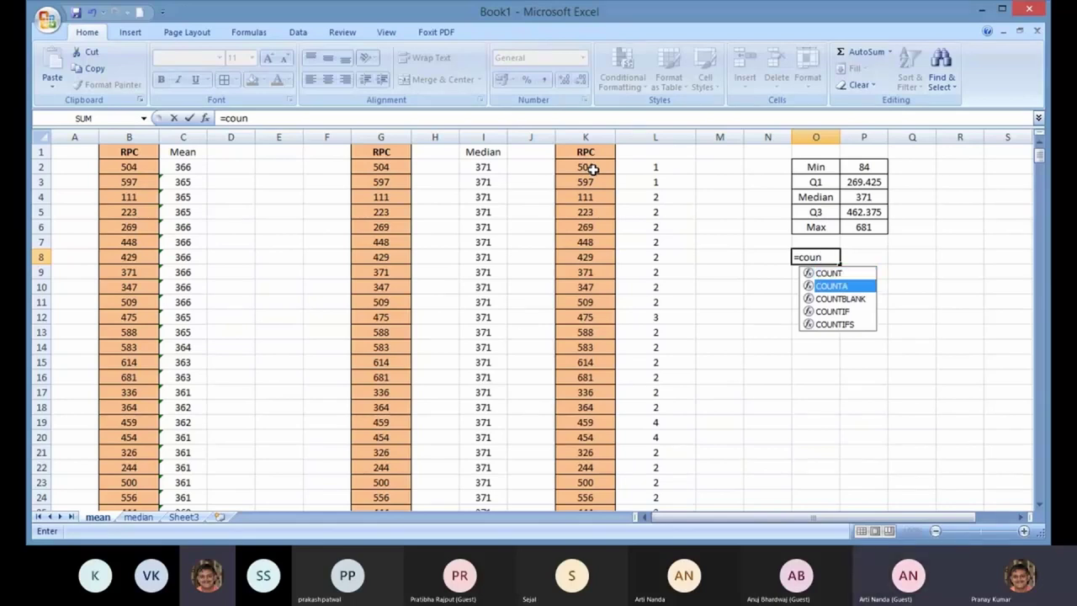
{"action": "key", "text": "Tab"}
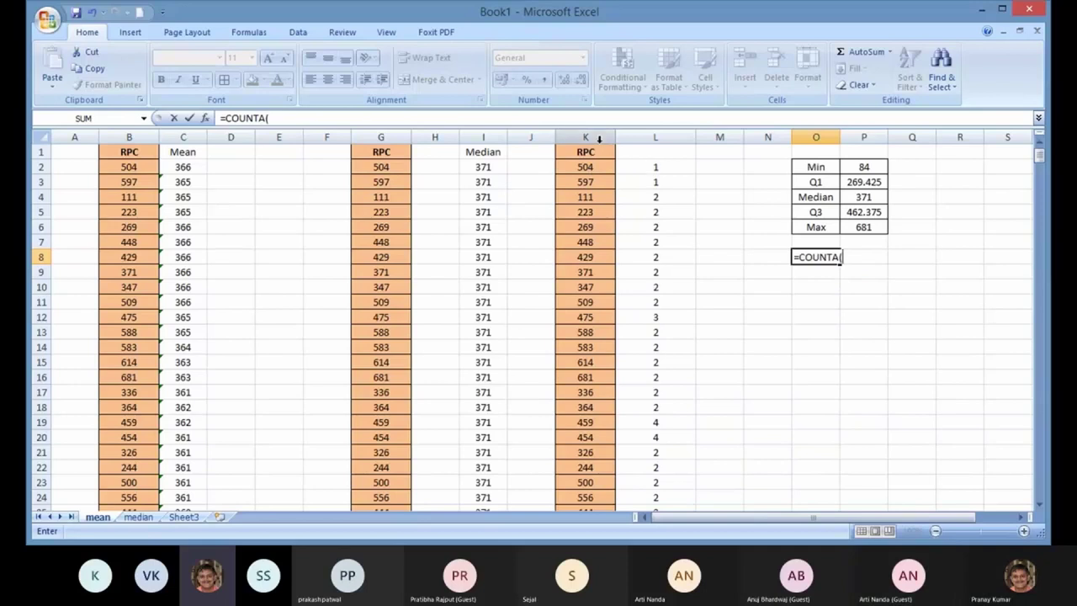
{"action": "left_click", "coordinate": [594, 136]}
{"action": "type", "text": ")"}
{"action": "key", "text": "Return"}
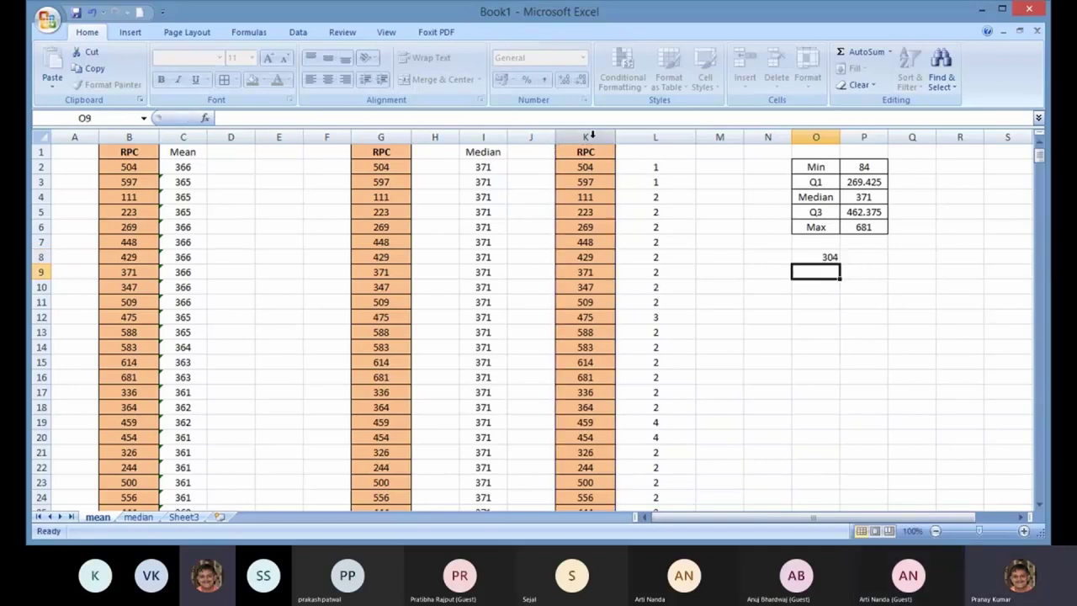
{"action": "left_click", "coordinate": [815, 258]}
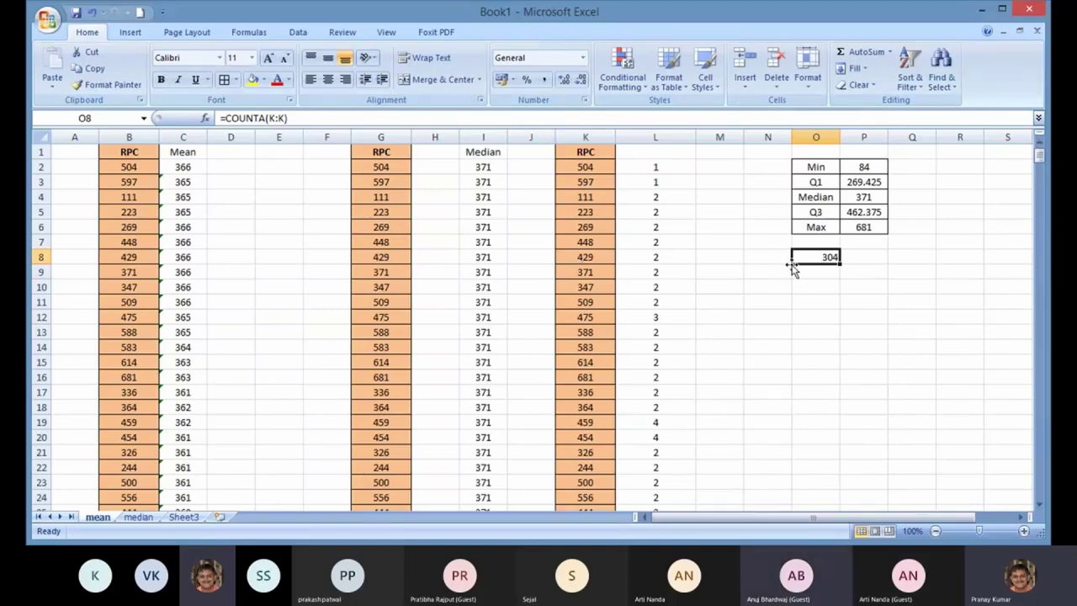
{"action": "left_click", "coordinate": [327, 79]}
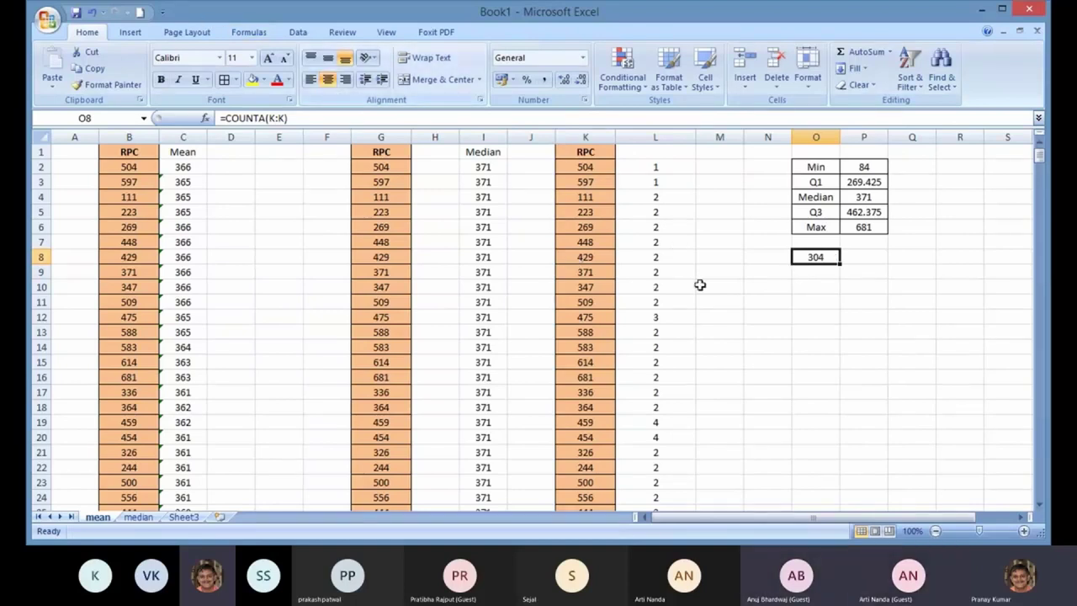
Step: Enter the header Mode in L1 above the frequencies
{"action": "left_click", "coordinate": [641, 157]}
{"action": "type", "text": "Mode"}
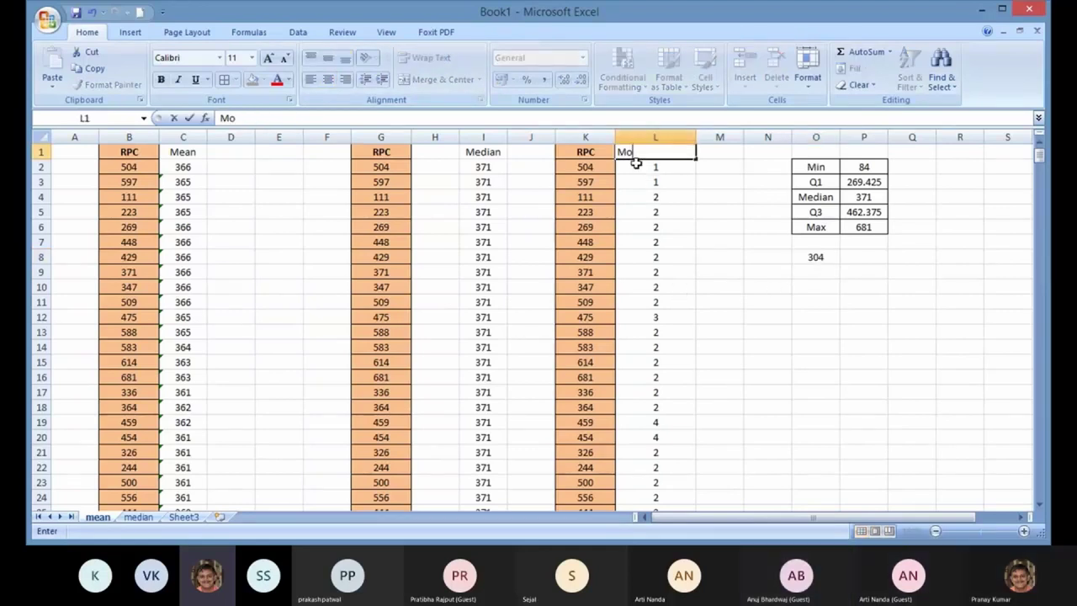
{"action": "left_click", "coordinate": [649, 233]}
Step: Filter the Mode column to show only the rows with a frequency of 4
{"action": "left_click", "coordinate": [661, 151]}
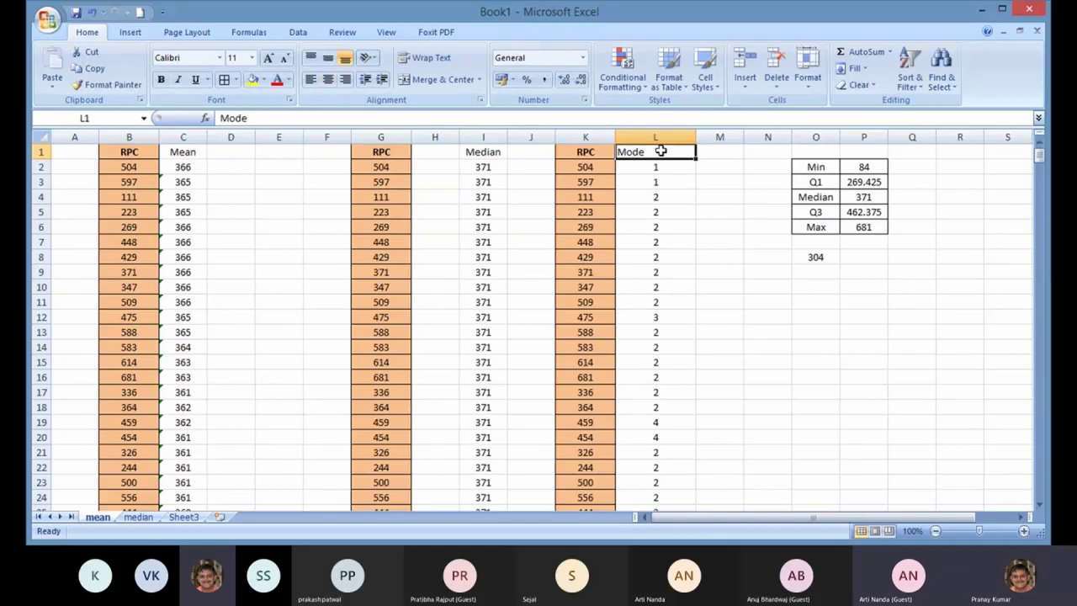
{"action": "key", "text": "ctrl+shift+l"}
{"action": "left_click", "coordinate": [688, 151]}
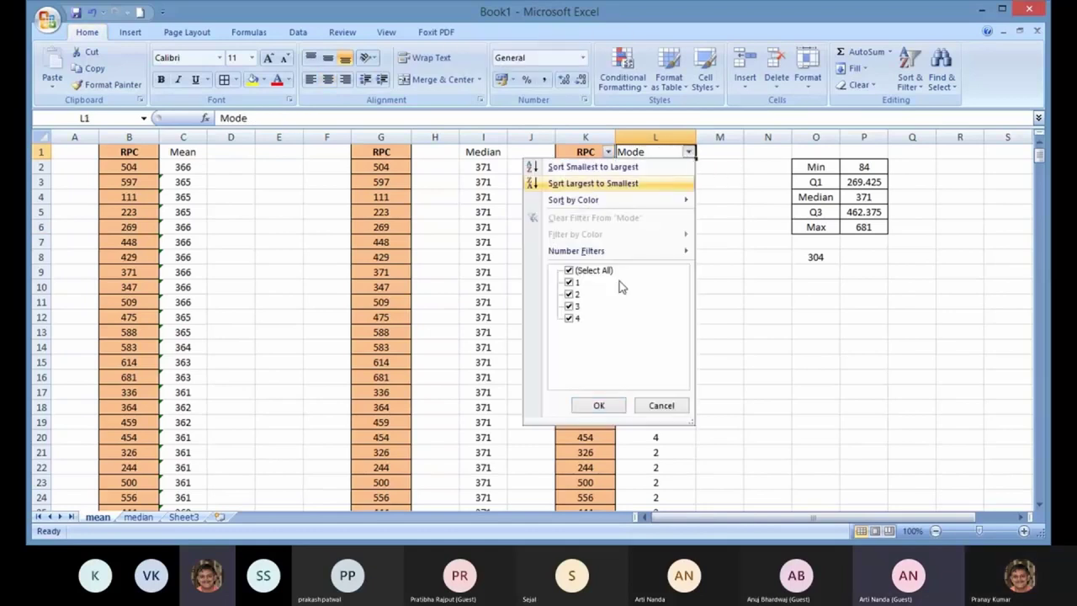
{"action": "left_click", "coordinate": [569, 270]}
{"action": "left_click", "coordinate": [568, 318]}
{"action": "left_click", "coordinate": [600, 410]}
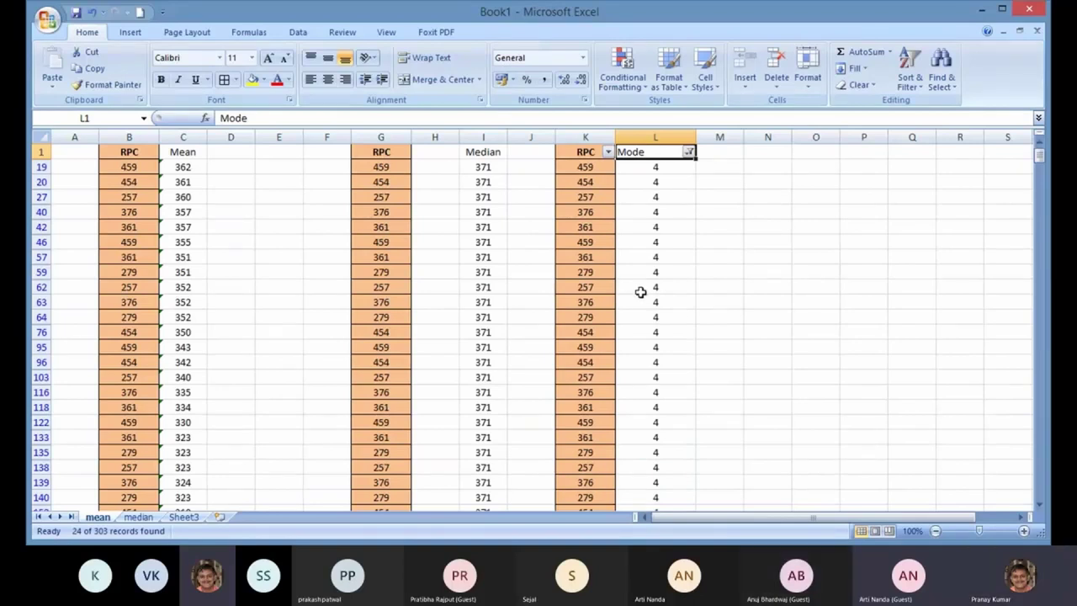
Step: Remove the filter from the RPC and Mode columns
{"action": "key", "text": "alt+d"}
{"action": "key", "text": "f"}
{"action": "key", "text": "f"}
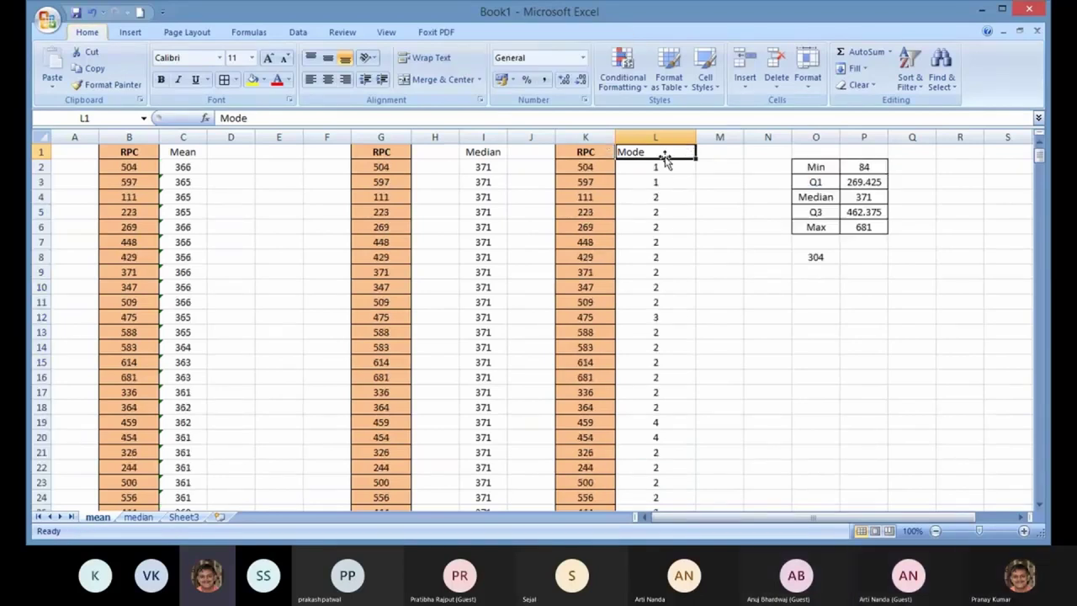
Step: Calculate the RPC mode in M2 with =MODE(K:K) and fill the formula down column M
{"action": "left_click", "coordinate": [682, 199]}
{"action": "left_click", "coordinate": [715, 167]}
{"action": "type", "text": "=mode"}
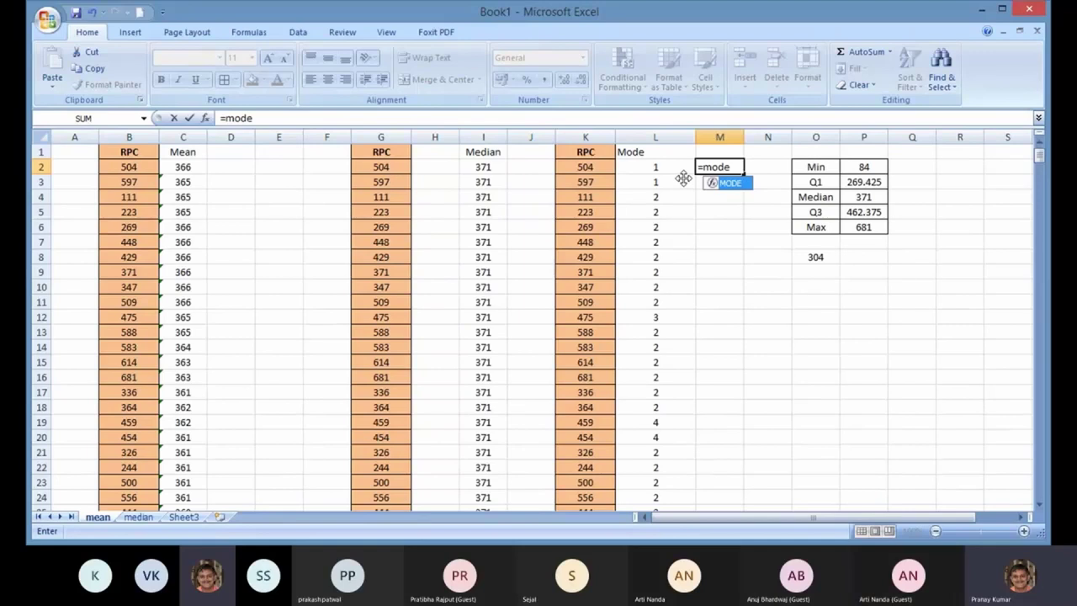
{"action": "type", "text": "("}
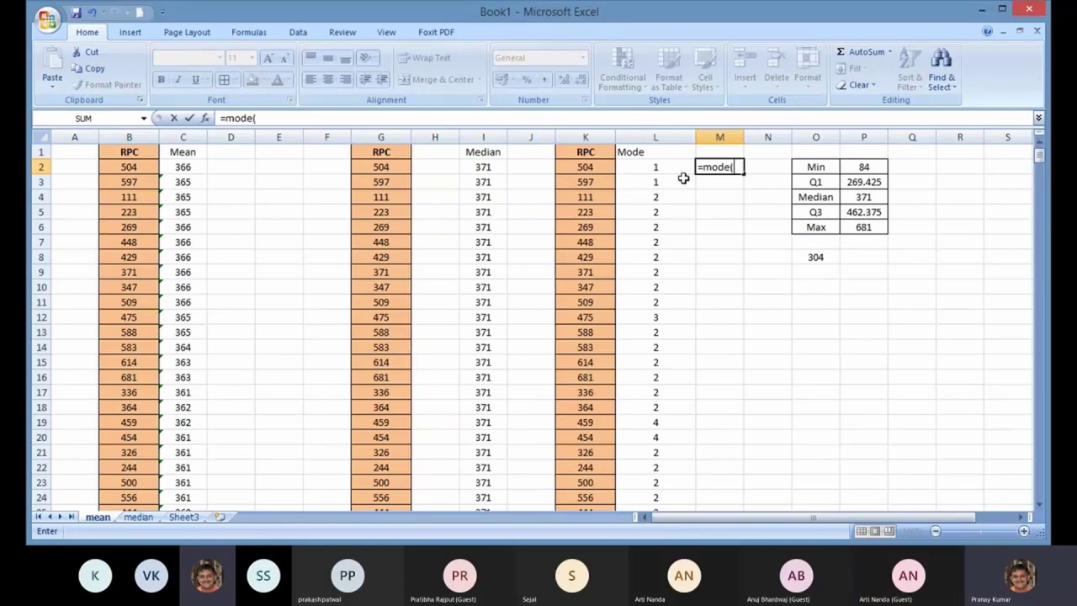
{"action": "left_click", "coordinate": [573, 137]}
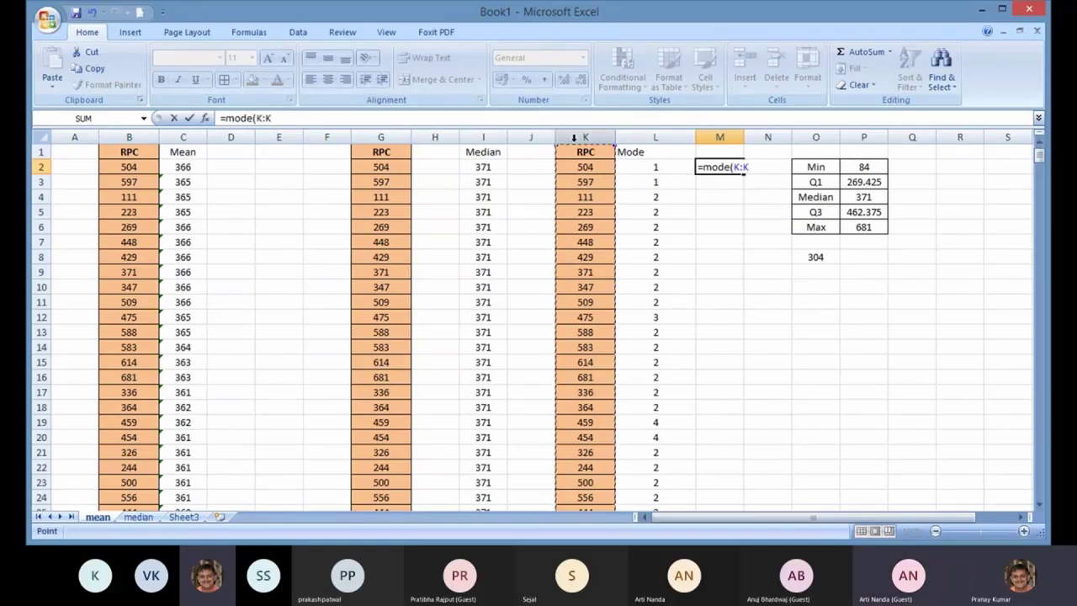
{"action": "type", "text": ")"}
{"action": "key", "text": "Return"}
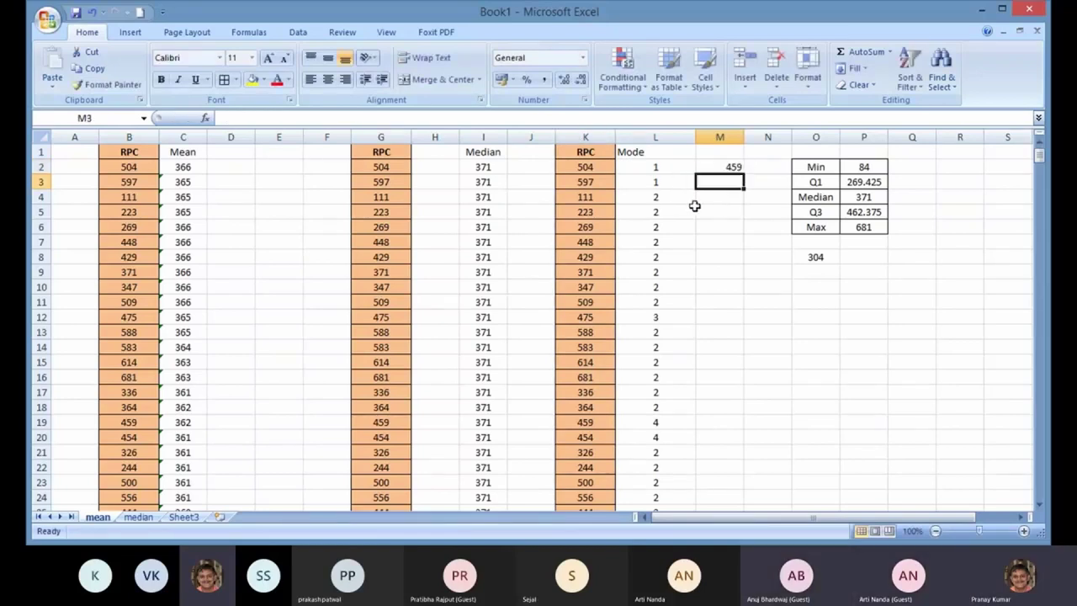
{"action": "left_click", "coordinate": [723, 170]}
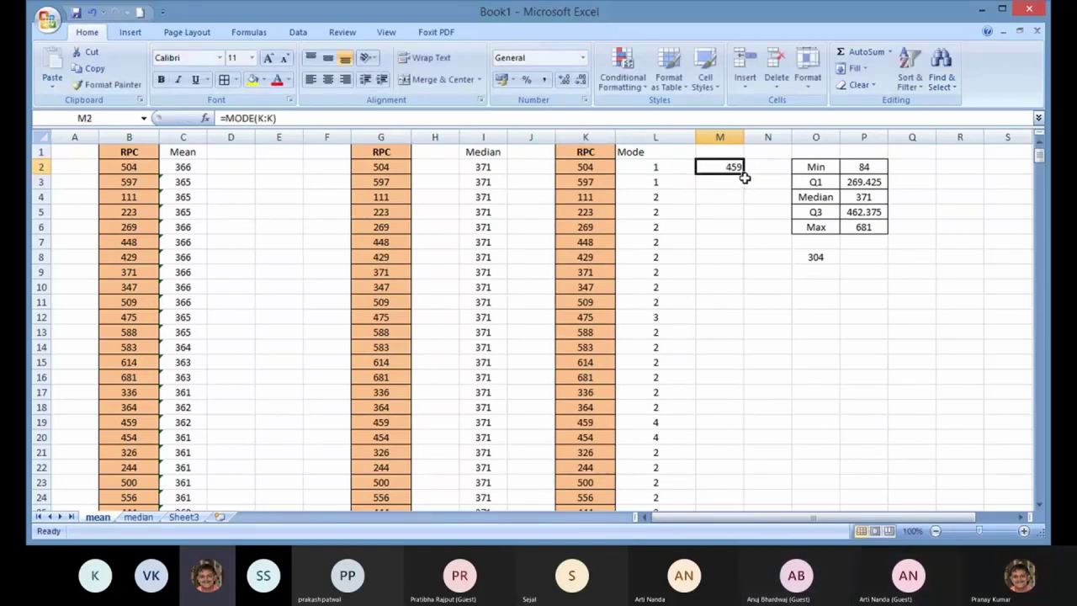
{"action": "double_click", "coordinate": [744, 174]}
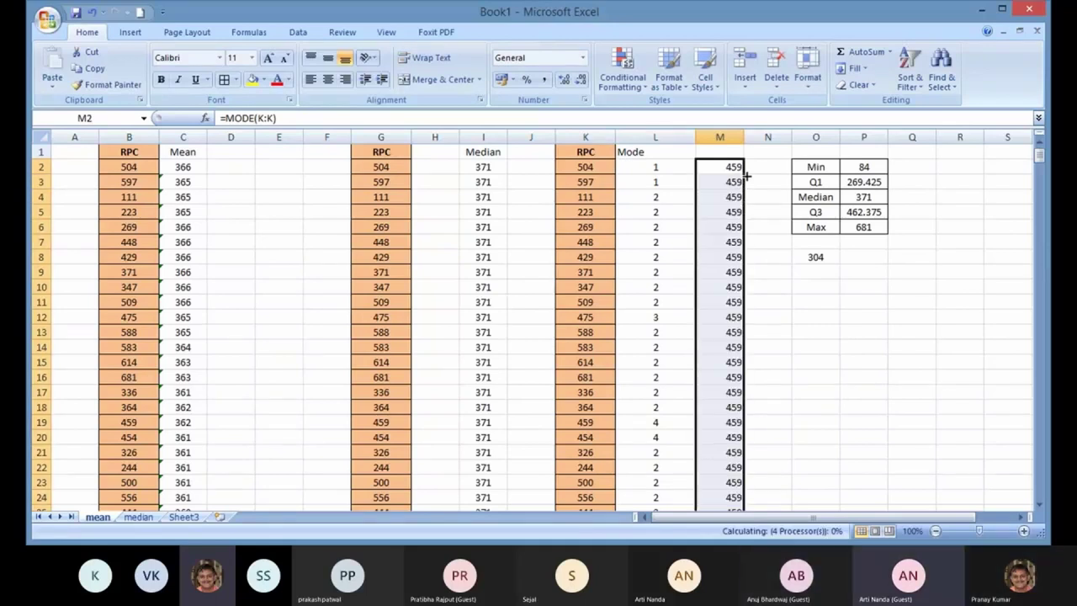
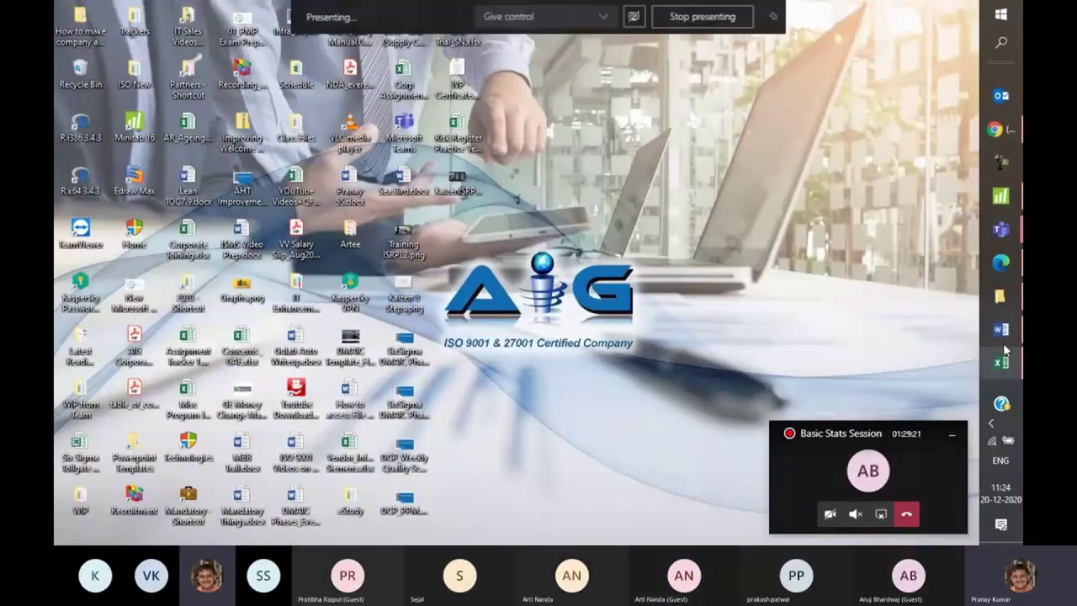
Step: Switch to the Basic Stats Session document in Word and review the Variation diagram with the range and quartile measures
{"action": "left_click", "coordinate": [1000, 329]}
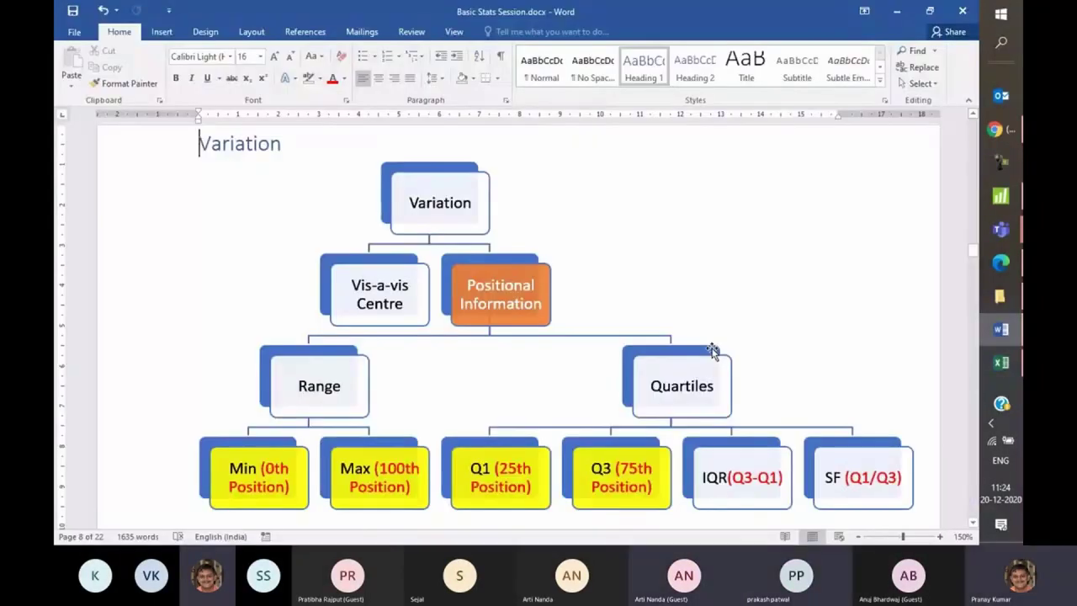
{"action": "scroll", "coordinate": [712, 350], "scroll_direction": "down", "scroll_amount": 2}
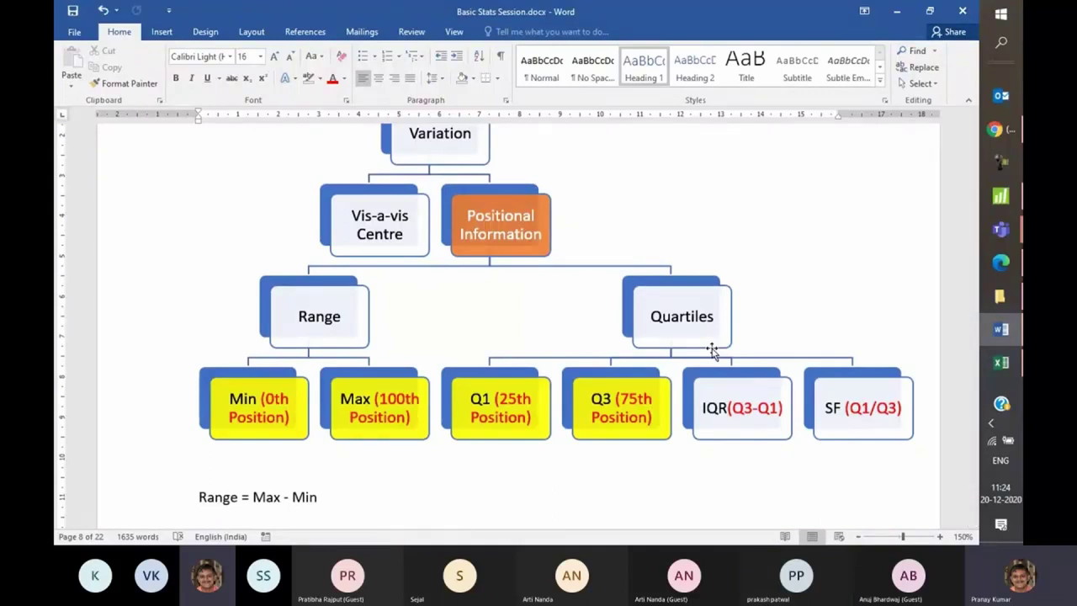
Step: Switch to the data of broken and causes.xls workbook in Excel and examine the Min, Q1, Median, Q3 and Max summary on Sheet2
{"action": "left_click", "coordinate": [1001, 363]}
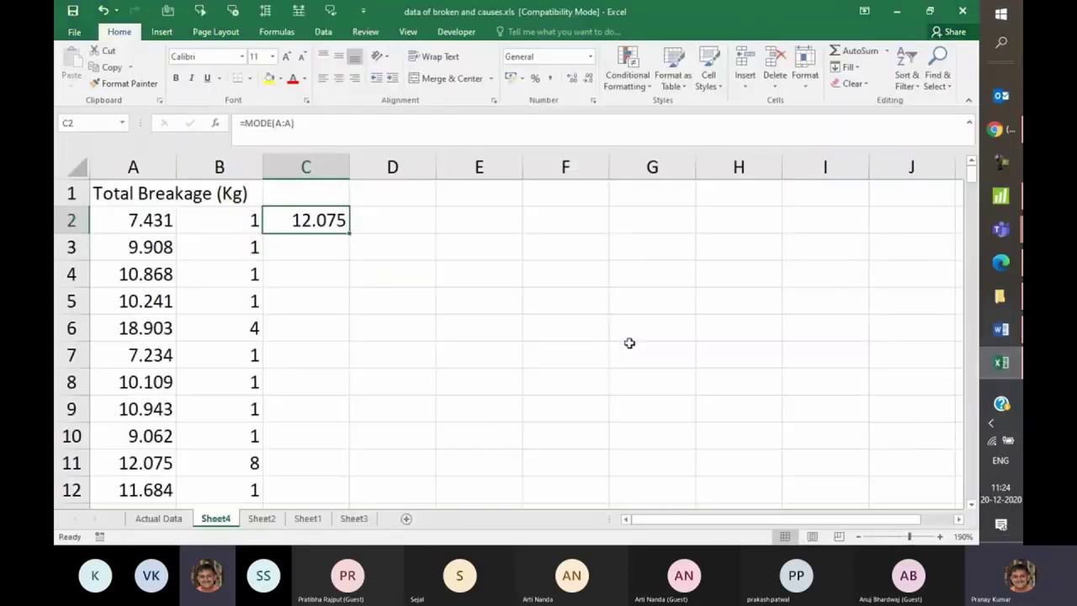
{"action": "left_click", "coordinate": [348, 328]}
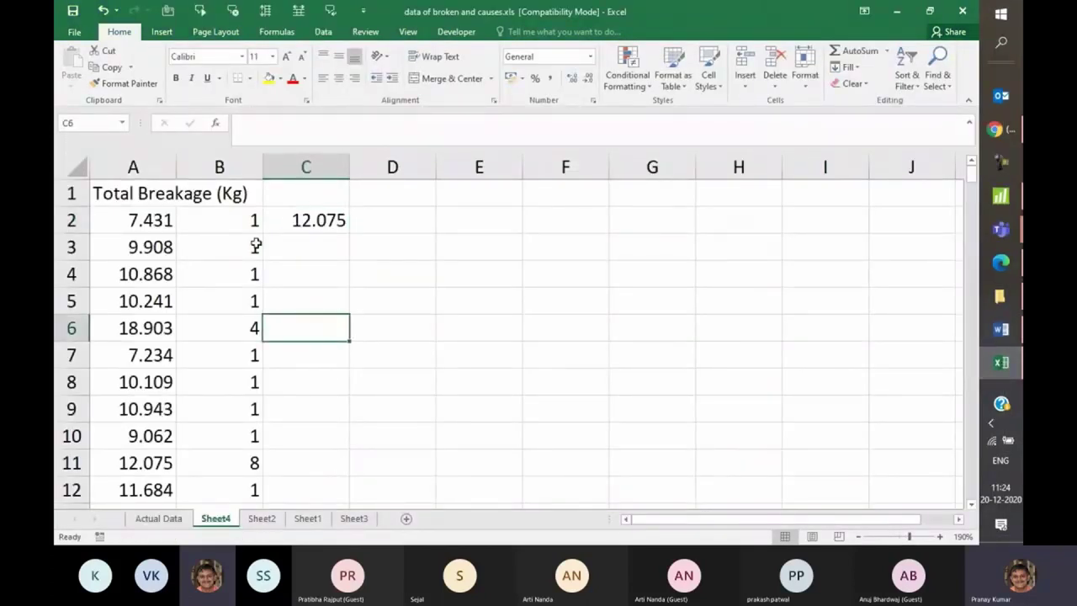
{"action": "left_click", "coordinate": [262, 518]}
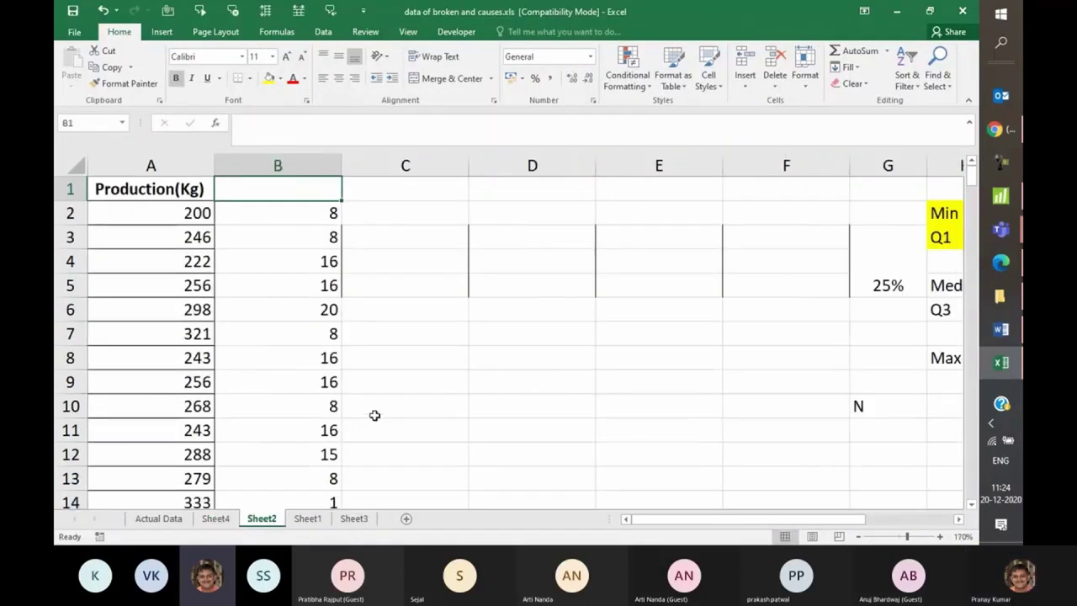
{"action": "left_click", "coordinate": [537, 381]}
{"action": "key", "text": "Right"}
{"action": "key", "text": "Right"}
{"action": "key", "text": "Right"}
{"action": "key", "text": "Right"}
{"action": "key", "text": "Right"}
{"action": "key", "text": "Right"}
{"action": "key", "text": "Right"}
{"action": "key", "text": "Right"}
{"action": "key", "text": "Right"}
{"action": "key", "text": "Right"}
{"action": "key", "text": "Right"}
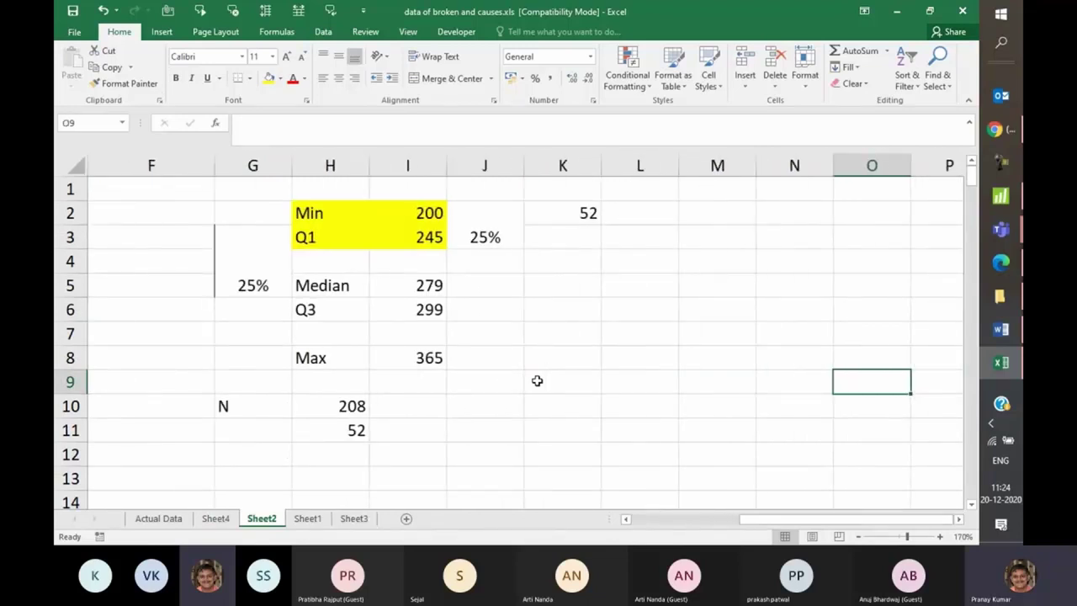
{"action": "left_click_drag", "start_coordinate": [391, 214], "coordinate": [385, 290]}
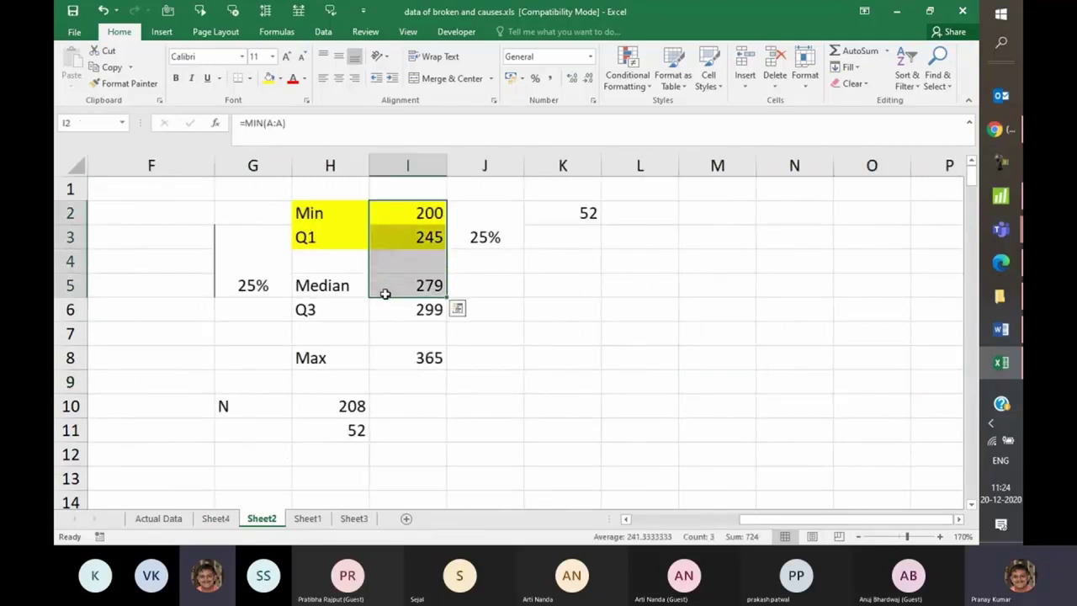
Step: Label cell J5 iQR and calculate Q3 minus Q1 in K5 with =I6-I3
{"action": "left_click", "coordinate": [500, 281]}
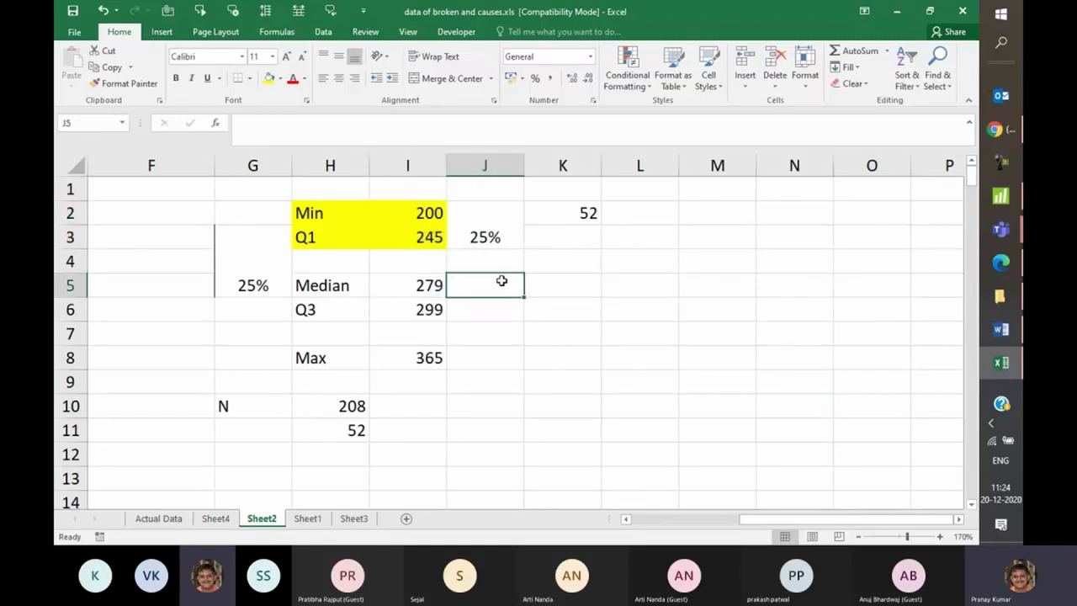
{"action": "type", "text": "iQR"}
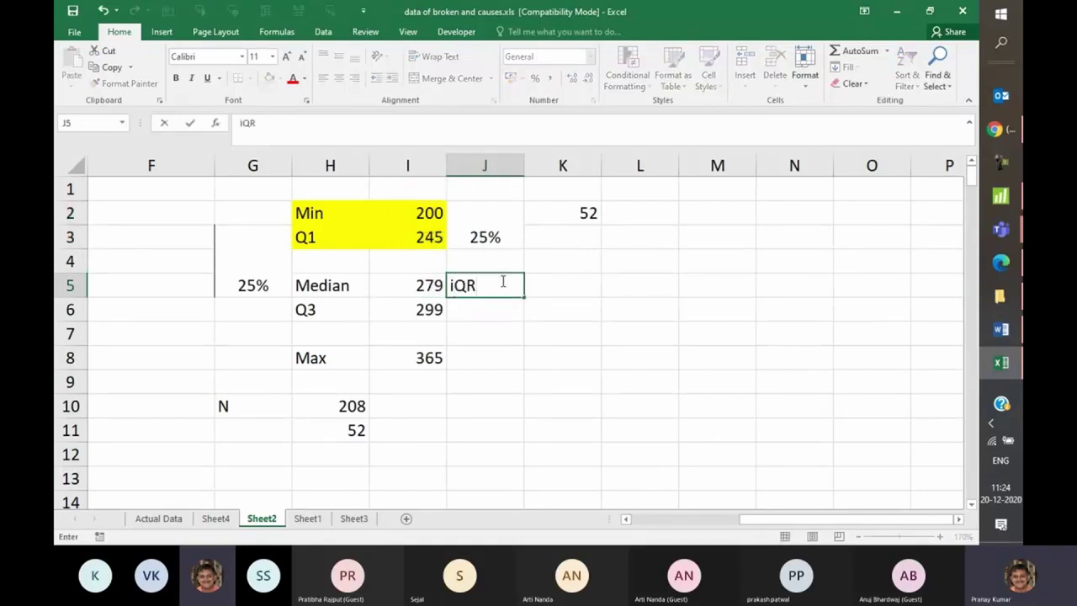
{"action": "key", "text": "Tab"}
{"action": "type", "text": "="}
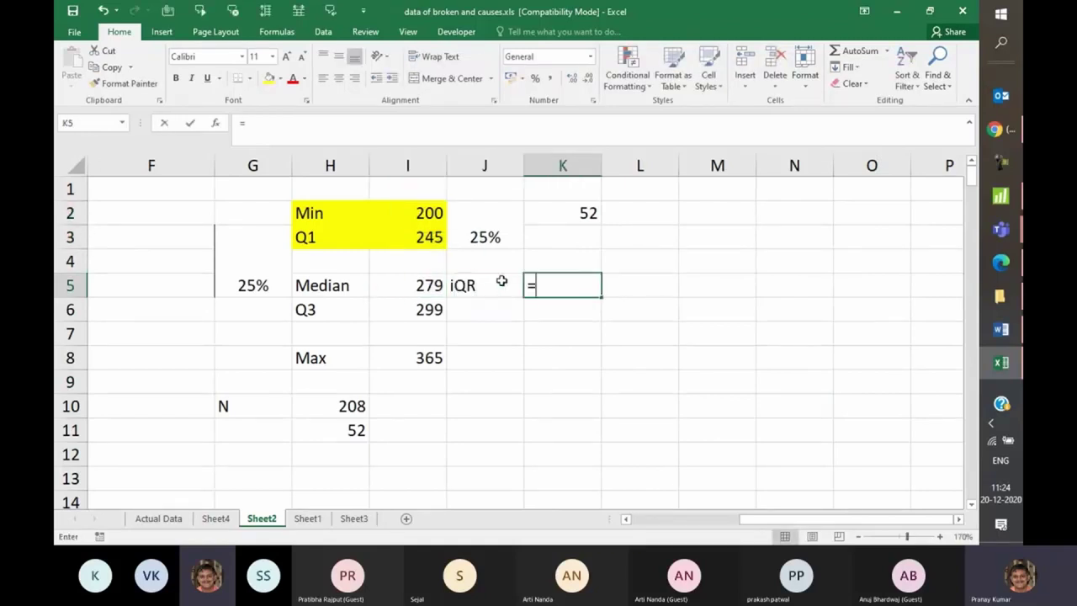
{"action": "left_click", "coordinate": [423, 313]}
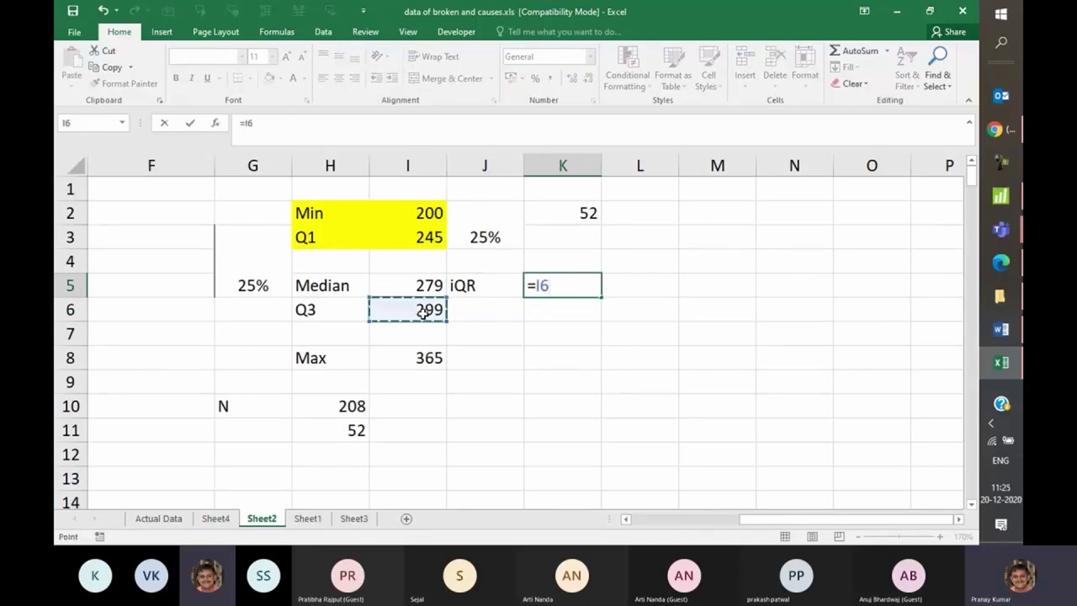
{"action": "type", "text": "-"}
{"action": "left_click", "coordinate": [423, 239]}
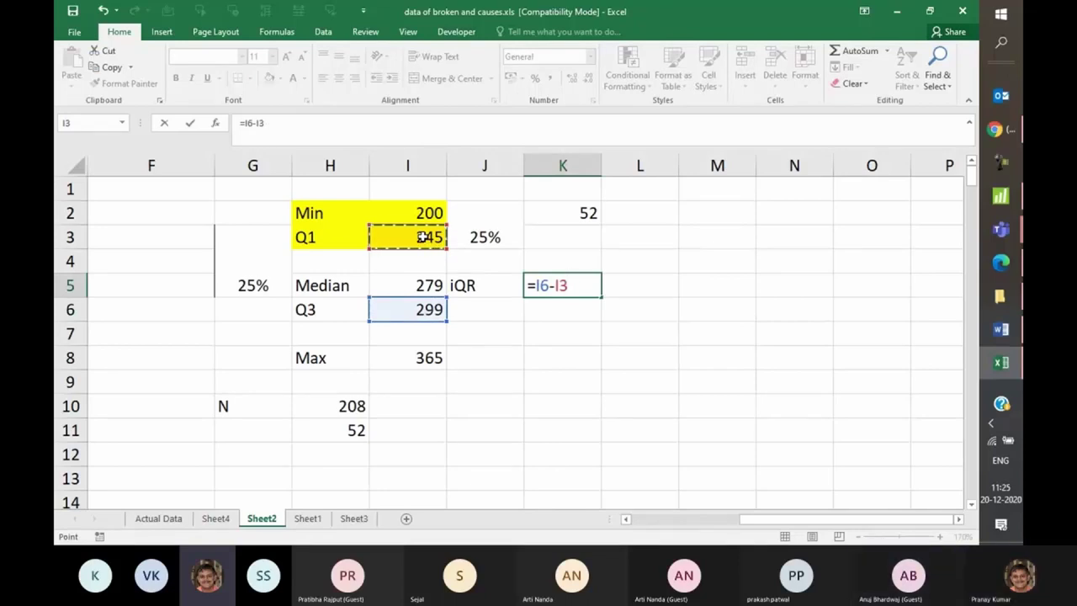
{"action": "key", "text": "Return"}
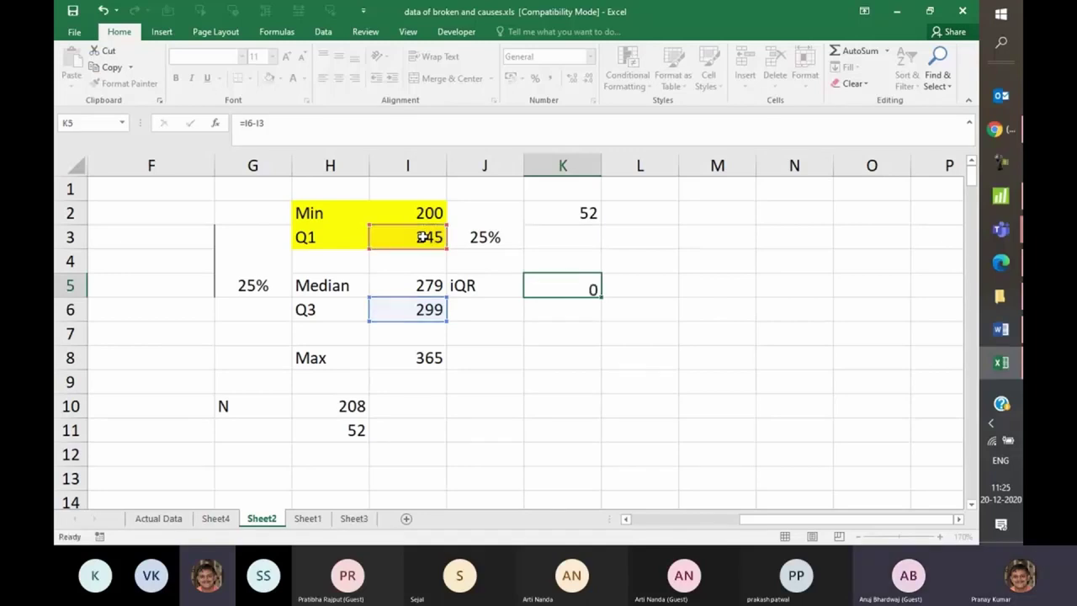
{"action": "key", "text": "Left"}
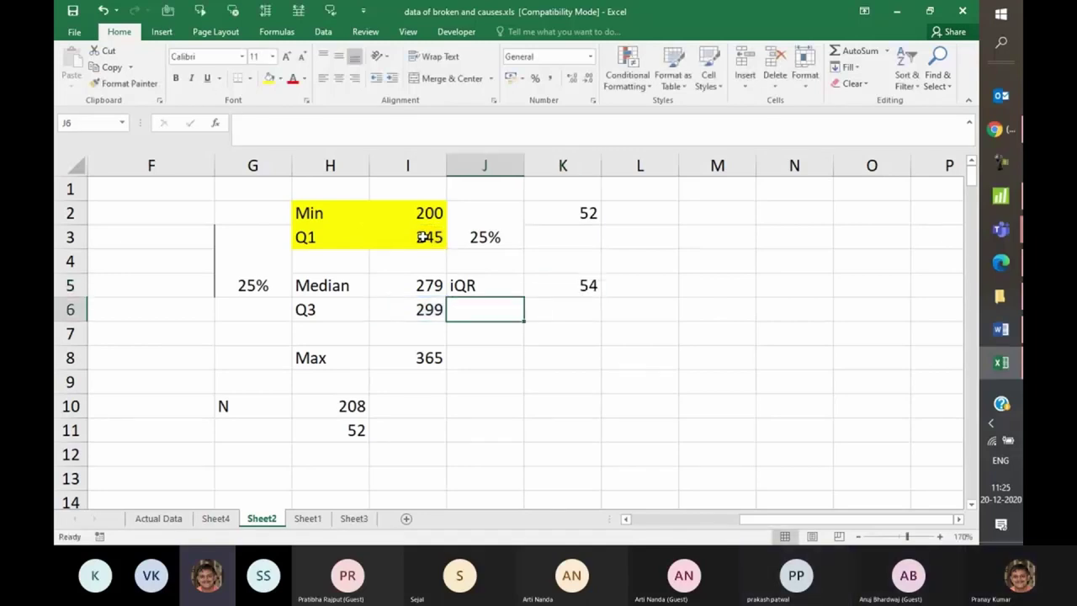
Step: Clear the iQR result in K5 and re-enter the formula =I6-I3
{"action": "left_click", "coordinate": [481, 286]}
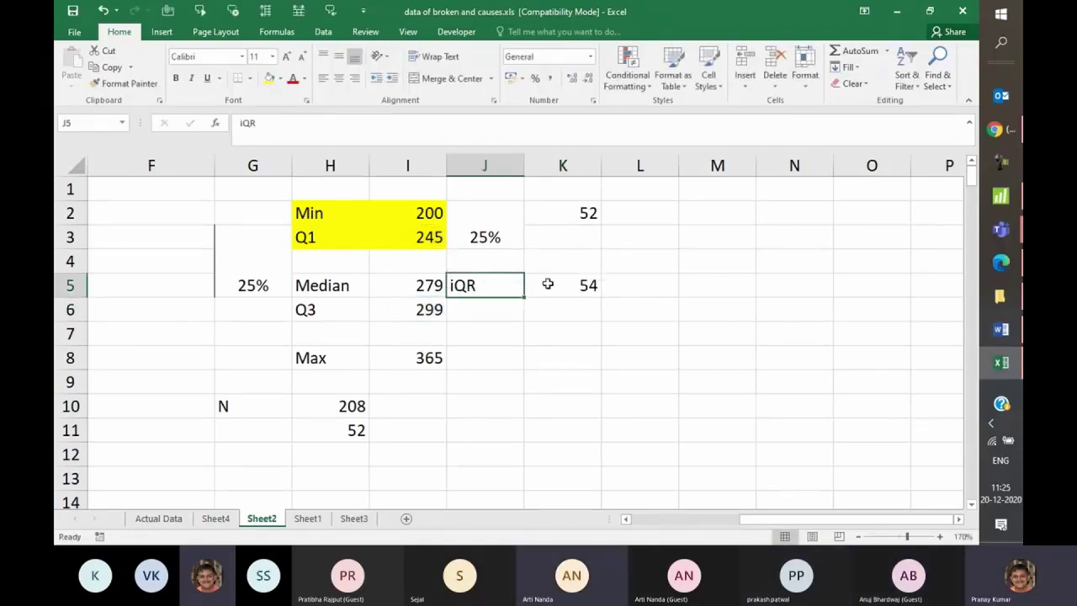
{"action": "left_click", "coordinate": [547, 284]}
{"action": "key", "text": "Delete"}
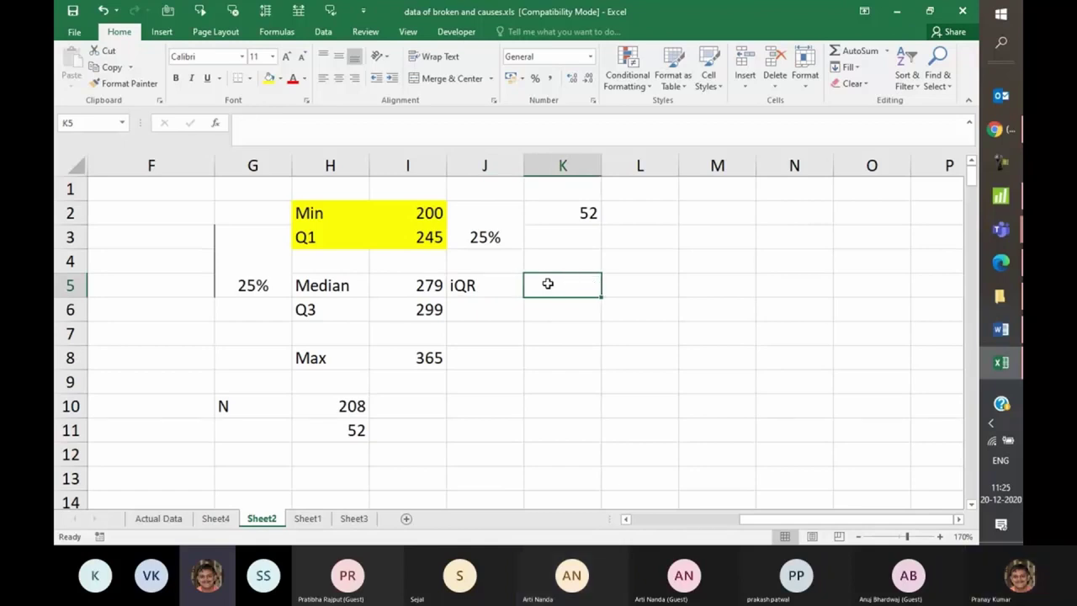
{"action": "type", "text": "="}
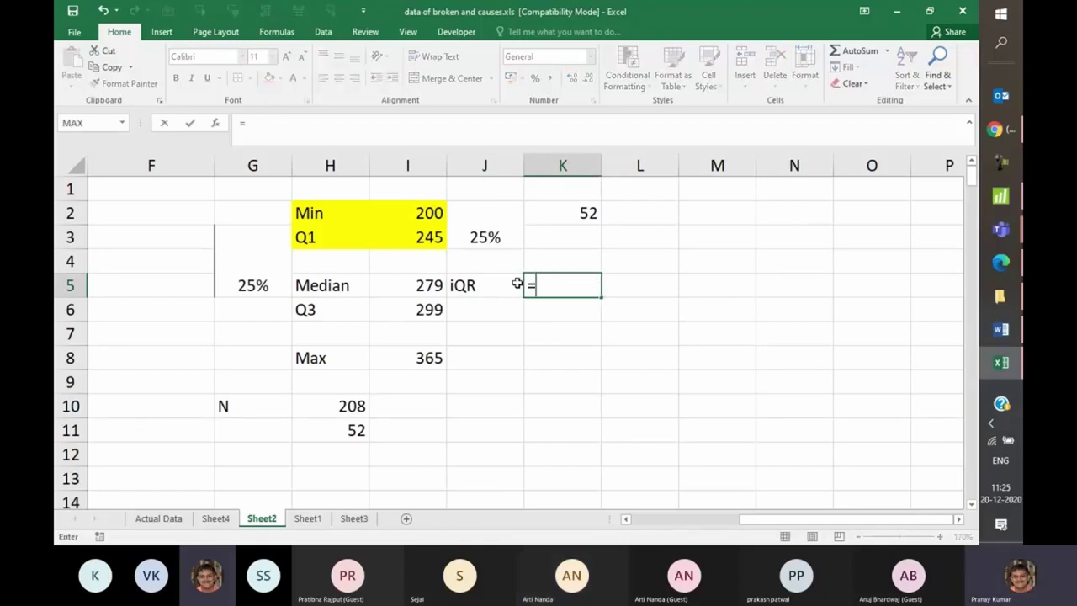
{"action": "left_click", "coordinate": [426, 310]}
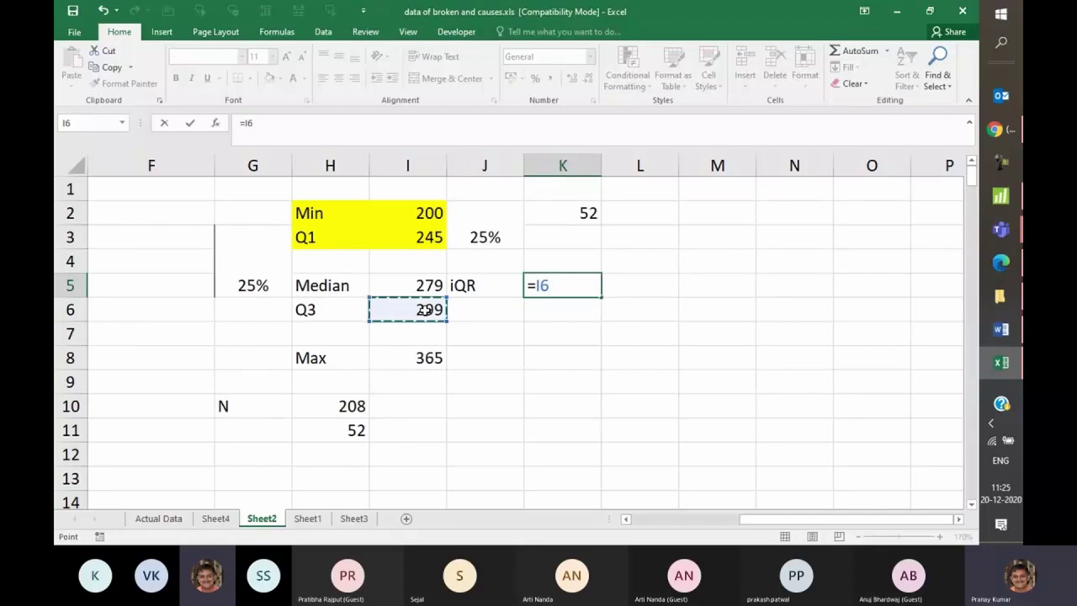
{"action": "type", "text": "-"}
{"action": "left_click", "coordinate": [425, 236]}
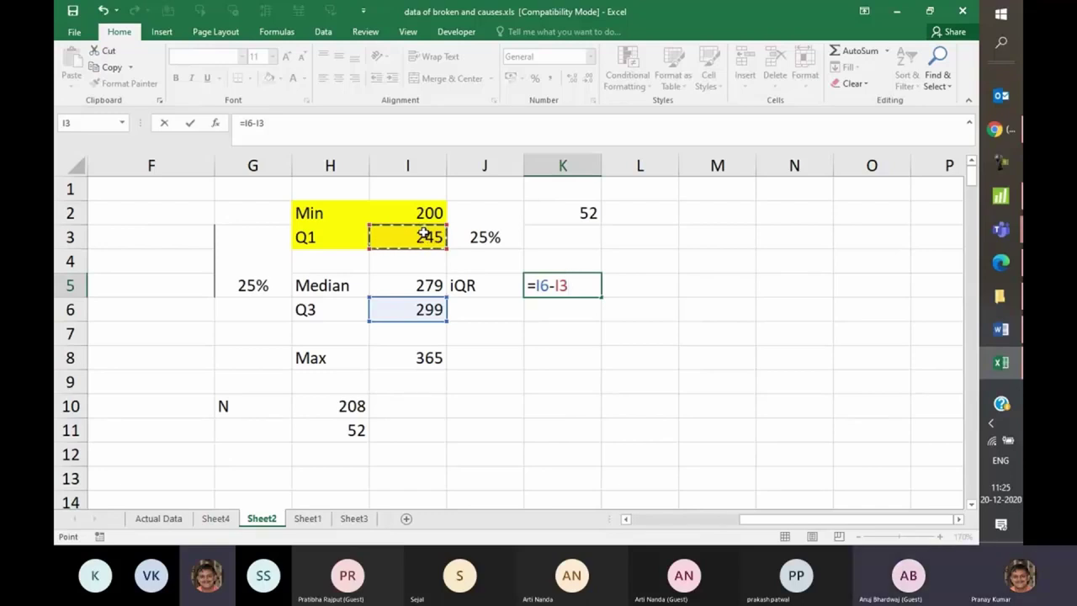
{"action": "key", "text": "Return"}
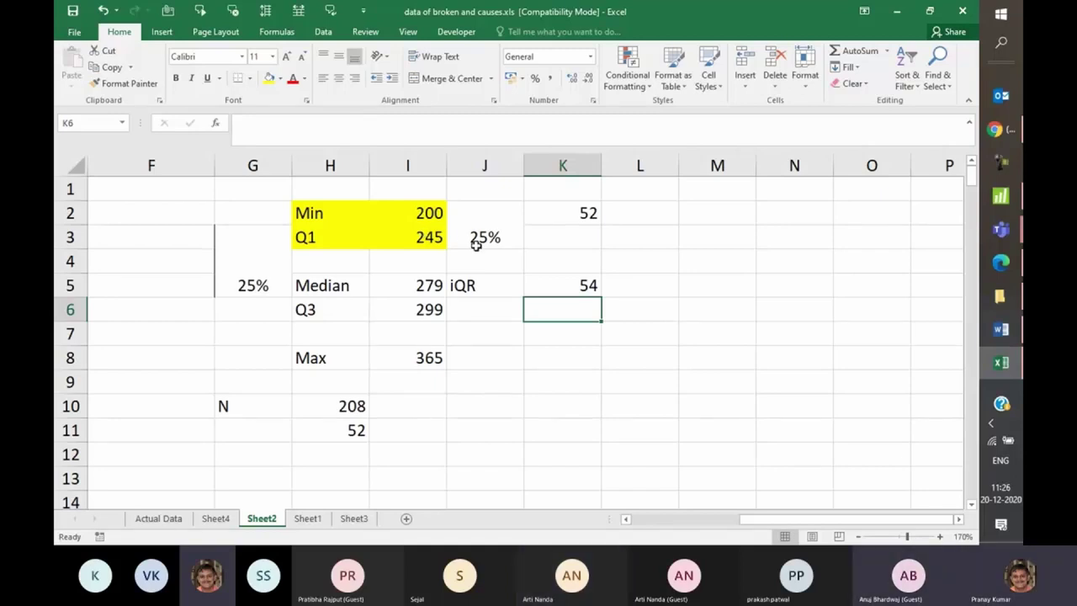
Step: Note the iQR definition Q3 - Q1 in cell L5 beside the result
{"action": "left_click", "coordinate": [627, 292]}
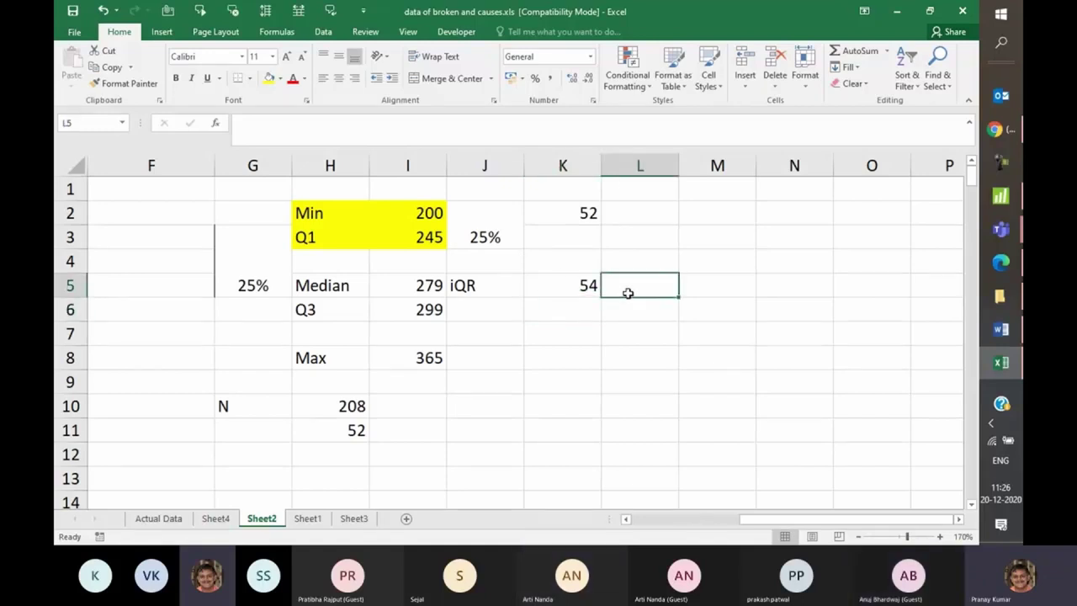
{"action": "type", "text": "Q3"}
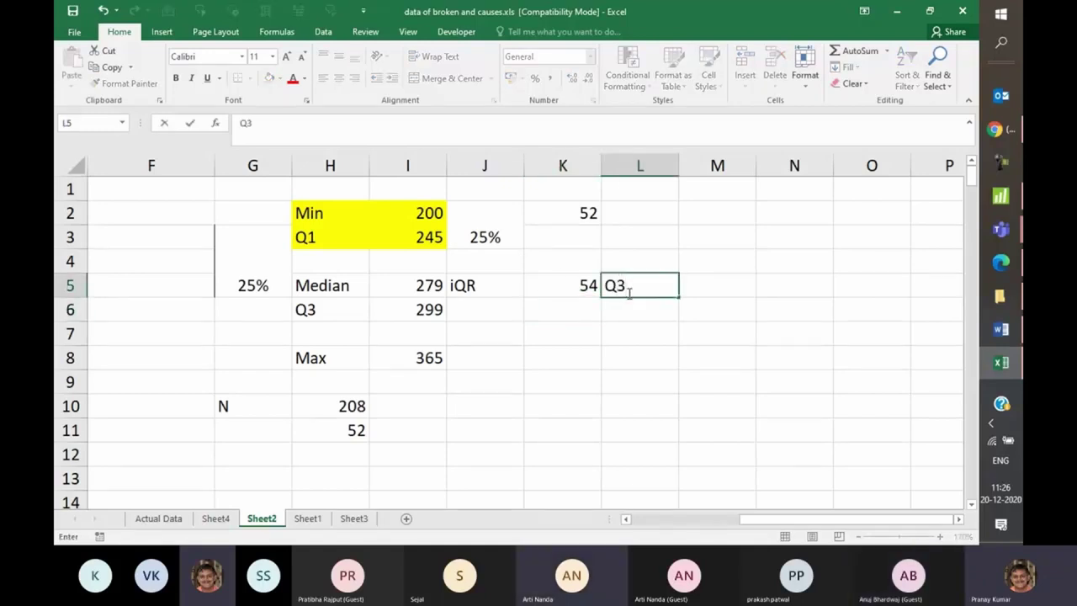
{"action": "type", "text": " - Q1"}
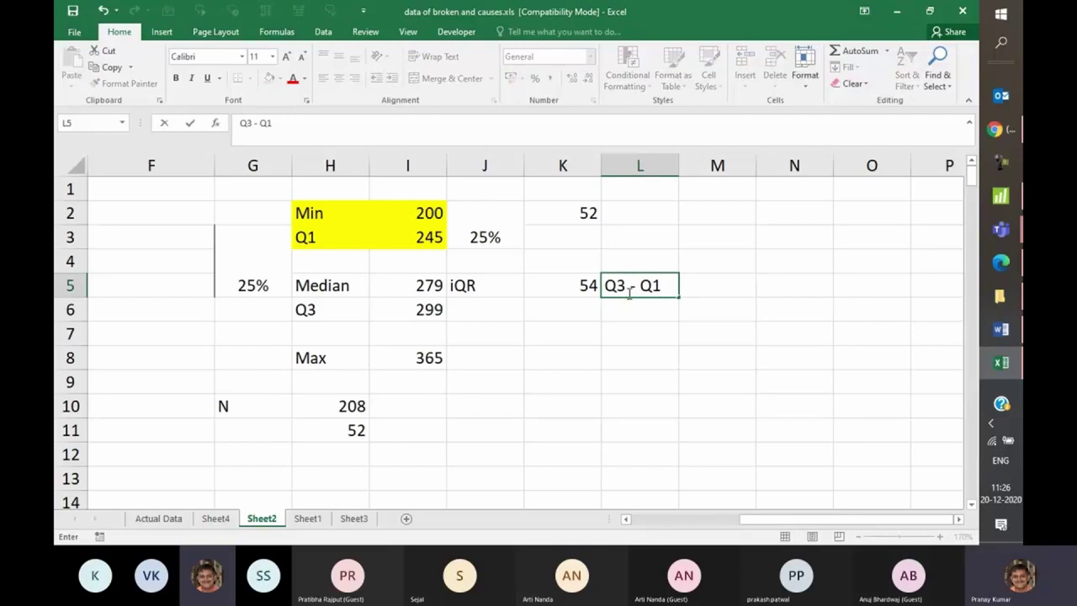
{"action": "key", "text": "Return"}
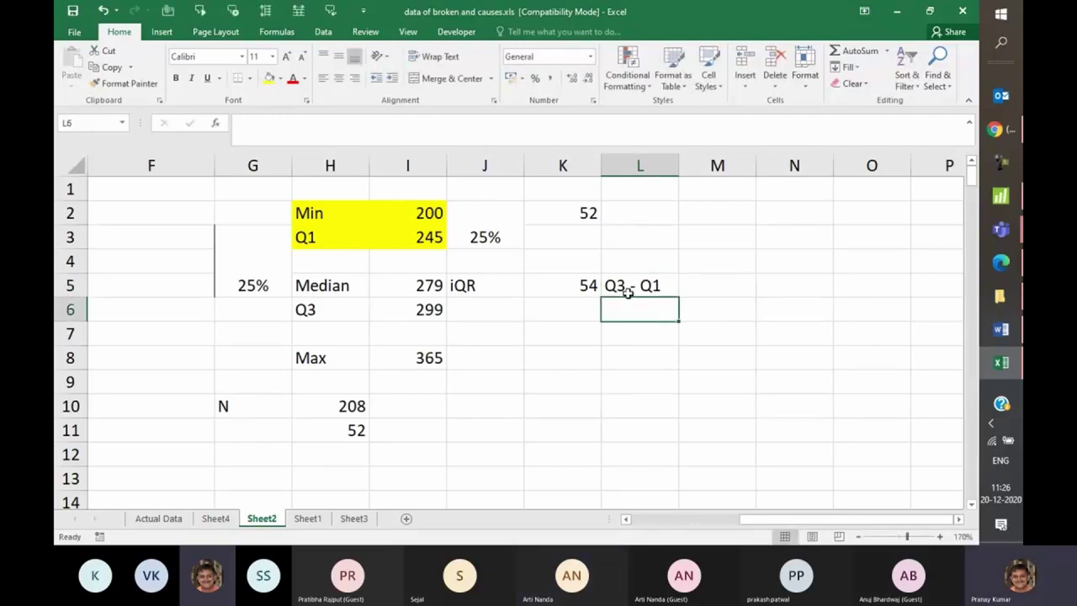
Step: Label cell J6 SF and calculate Q1 divided by Q3 in K6 with =I3/I6
{"action": "key", "text": "Left"}
{"action": "key", "text": "Left"}
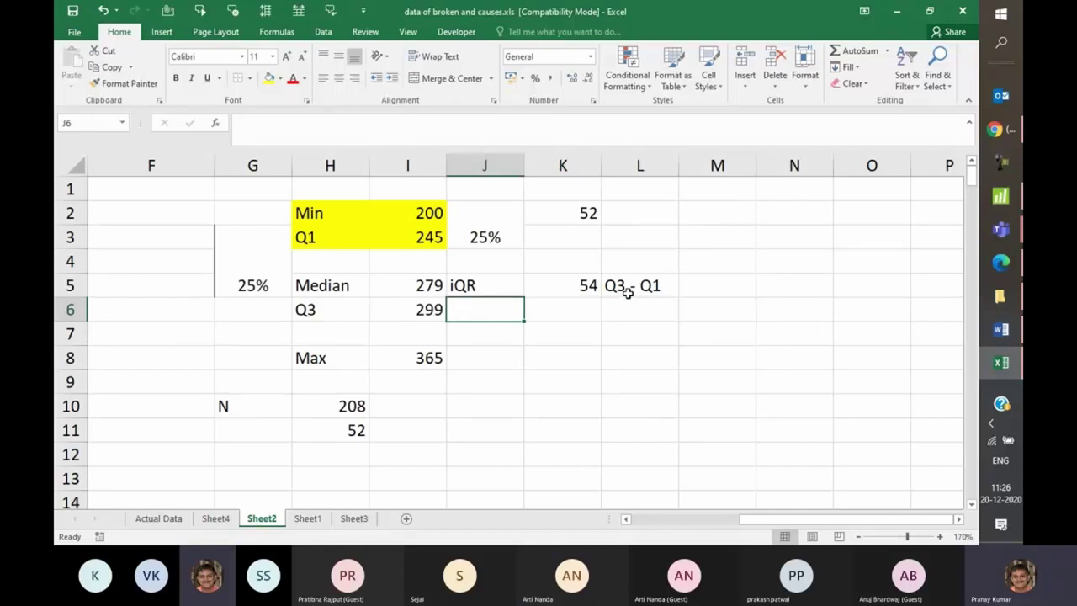
{"action": "type", "text": "SF"}
{"action": "key", "text": "Tab"}
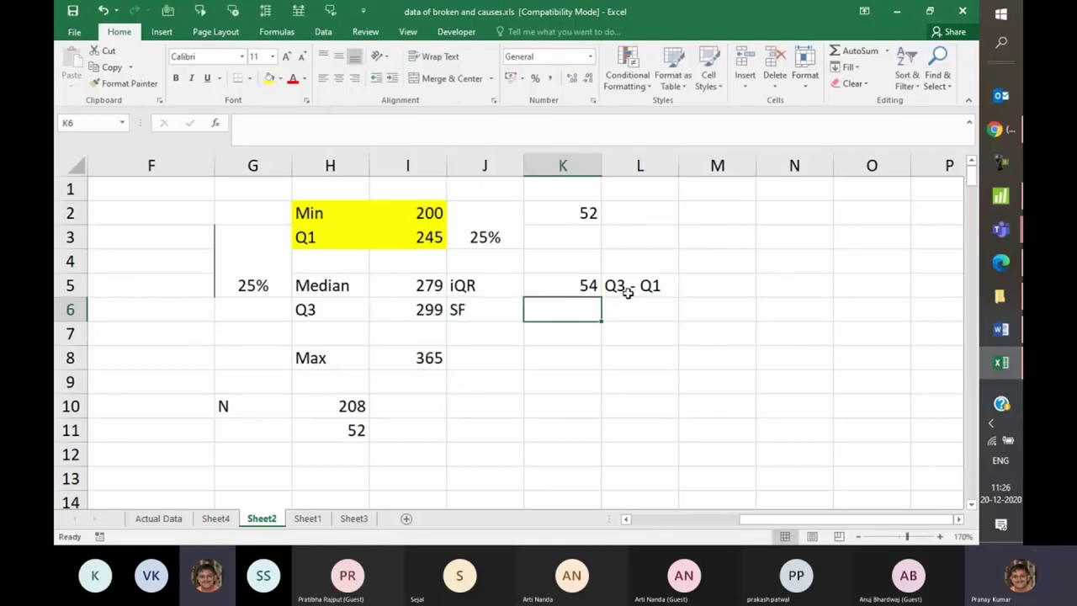
{"action": "type", "text": "="}
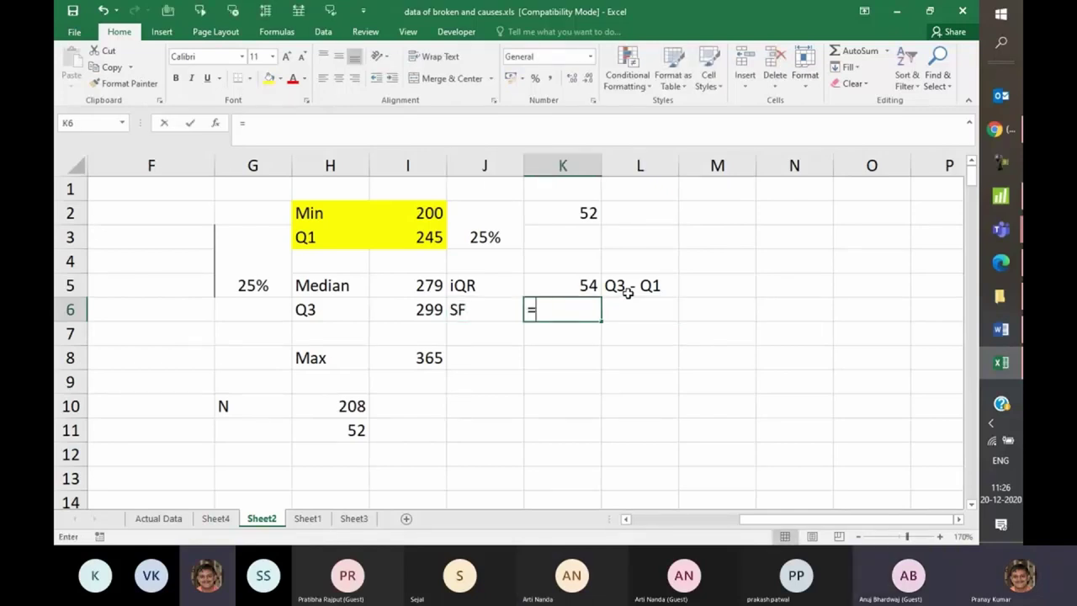
{"action": "left_click", "coordinate": [423, 229]}
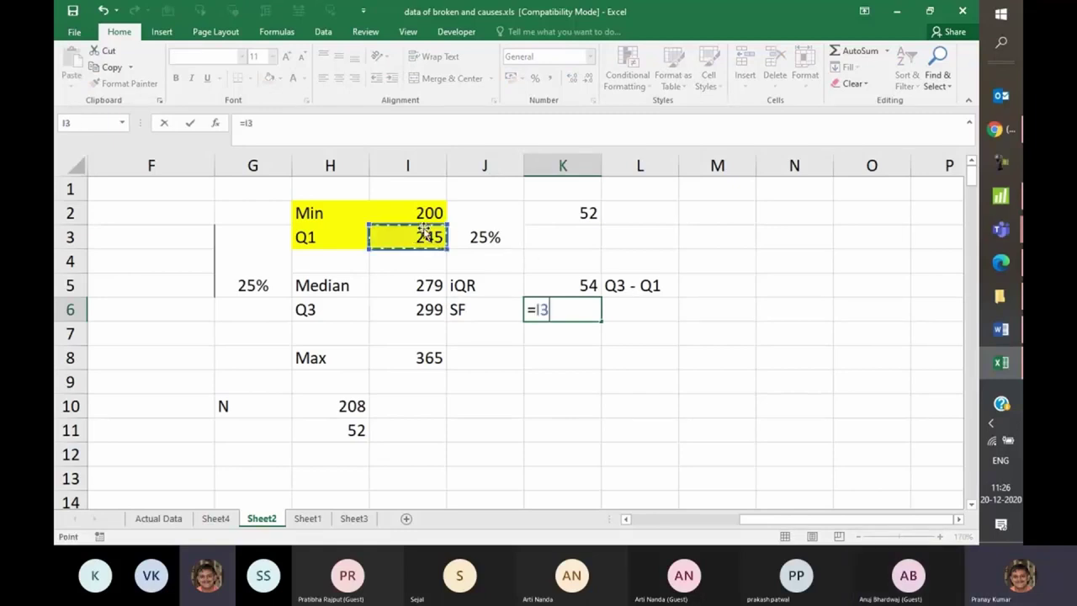
{"action": "type", "text": "/"}
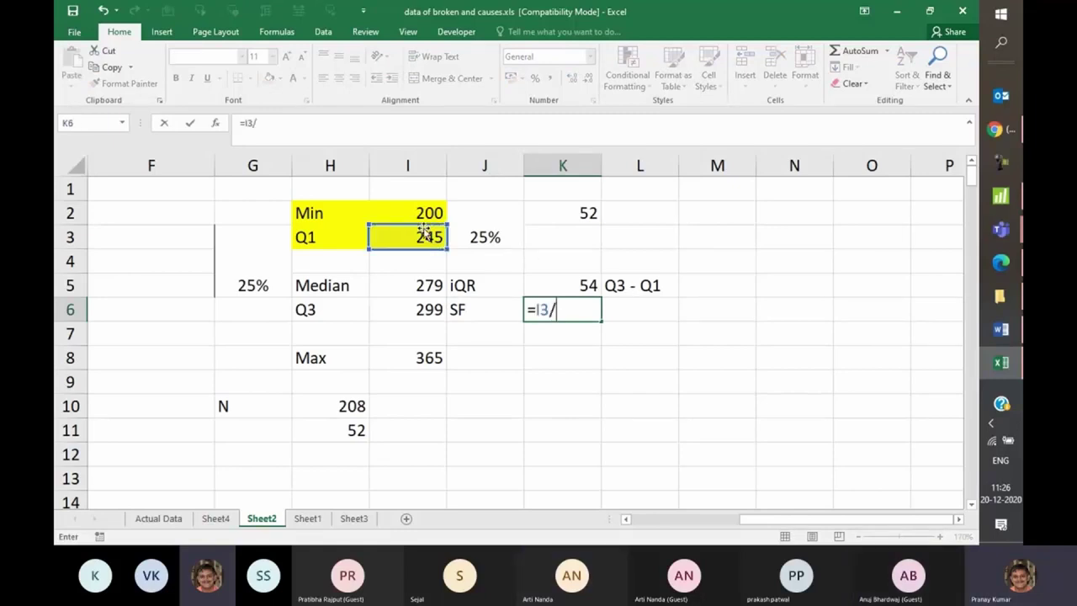
{"action": "left_click", "coordinate": [426, 315]}
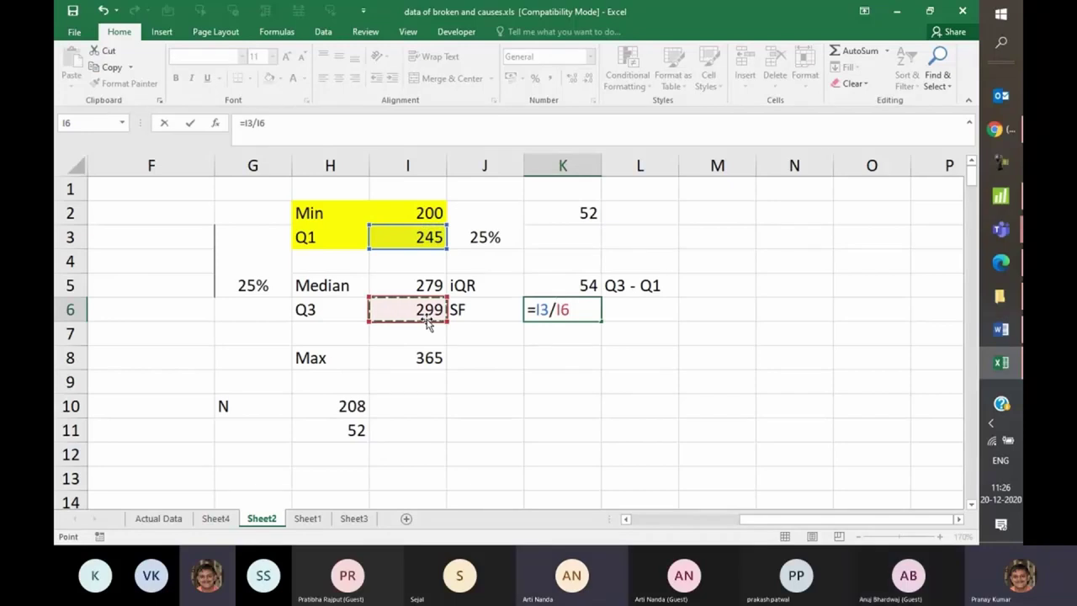
{"action": "key", "text": "Return"}
{"action": "left_click", "coordinate": [475, 330]}
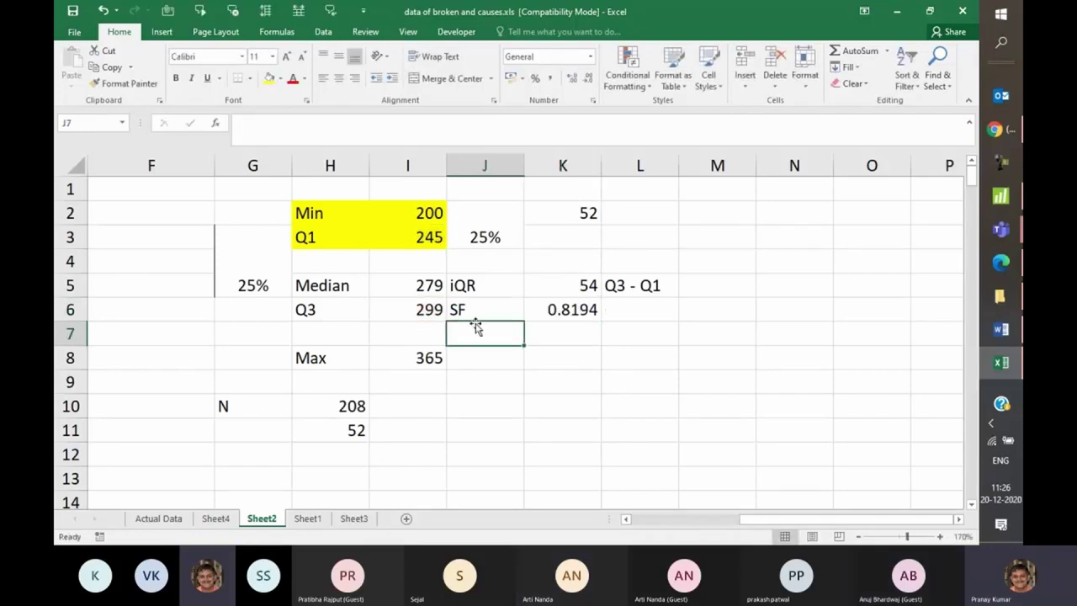
Step: Note the SF definition Q1/Q3 in cell L6 beside the result
{"action": "left_click", "coordinate": [628, 303]}
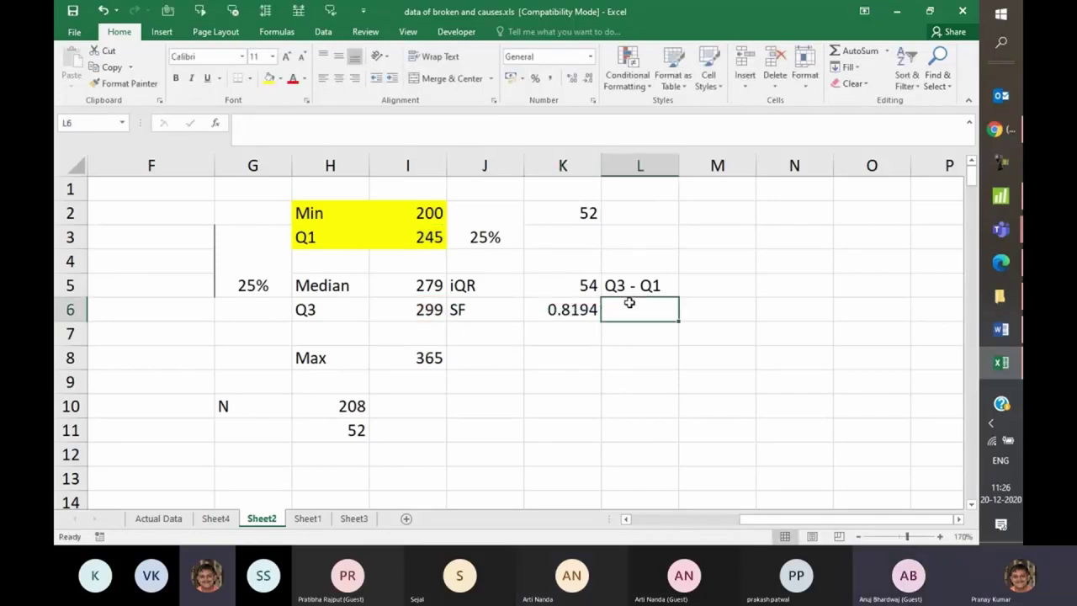
{"action": "type", "text": "Q1/"}
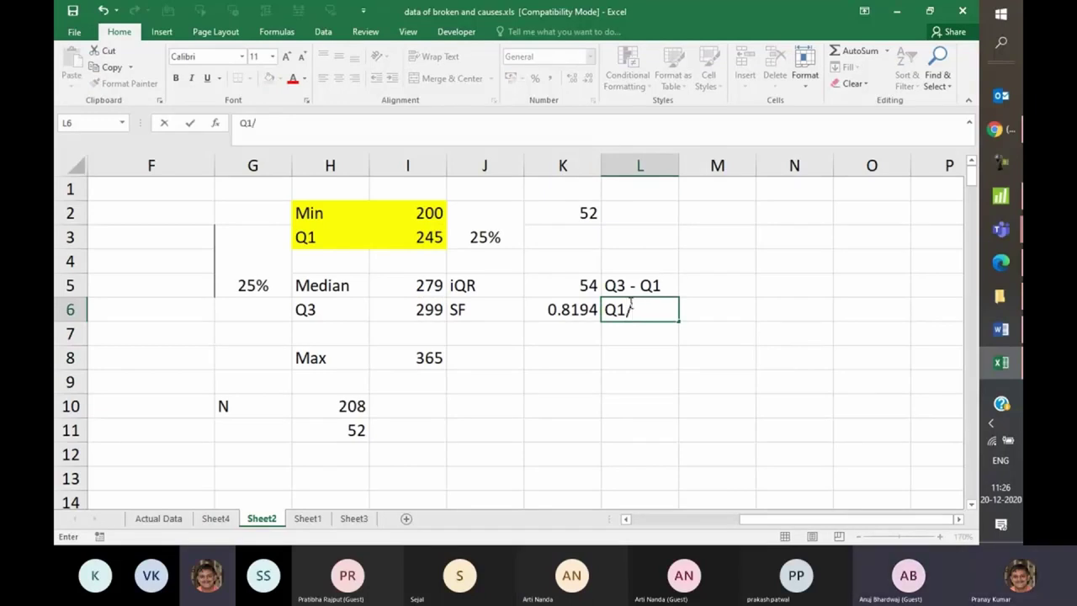
{"action": "type", "text": "Q3"}
{"action": "key", "text": "Return"}
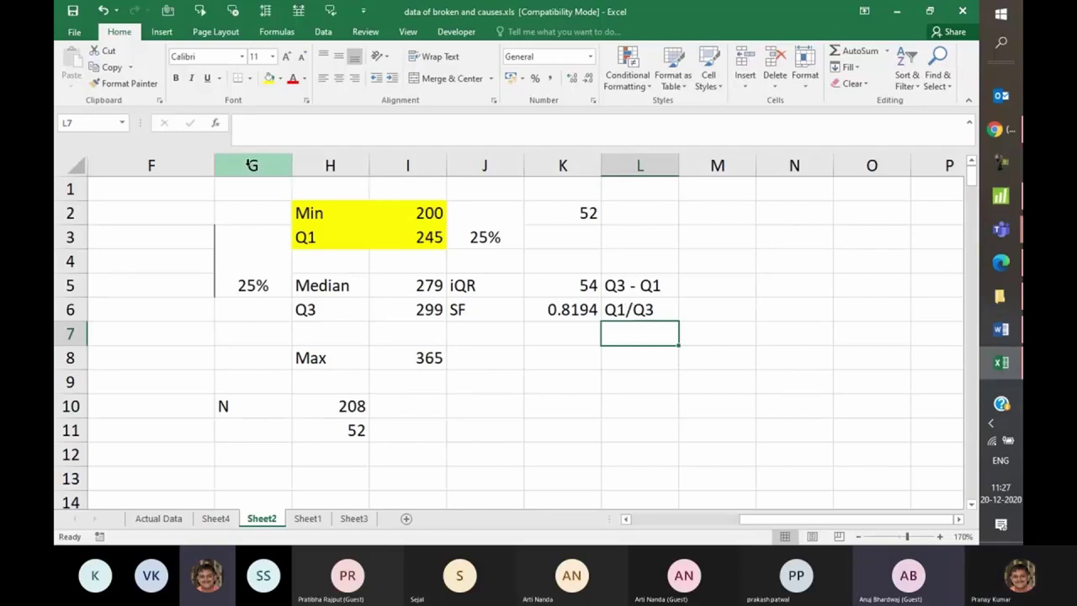
Step: Clear the contents of columns B to F and hide these columns so Production(Kg) sits beside the summary
{"action": "left_click", "coordinate": [185, 161]}
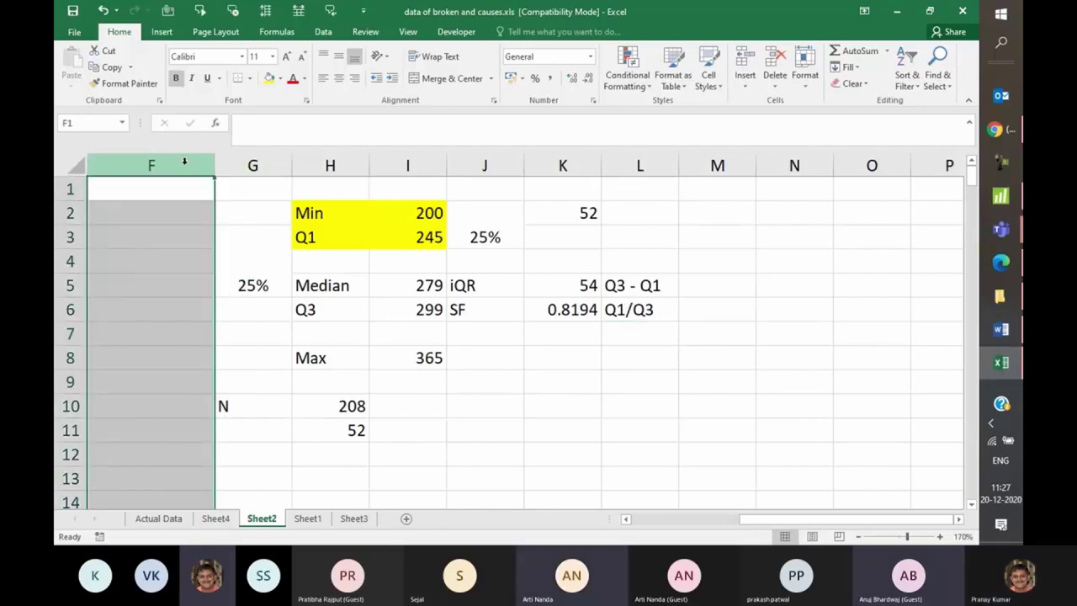
{"action": "key", "text": "shift+Left"}
{"action": "key", "text": "shift+Left"}
{"action": "key", "text": "shift+Left"}
{"action": "key", "text": "shift+Left"}
{"action": "key", "text": "shift+Left"}
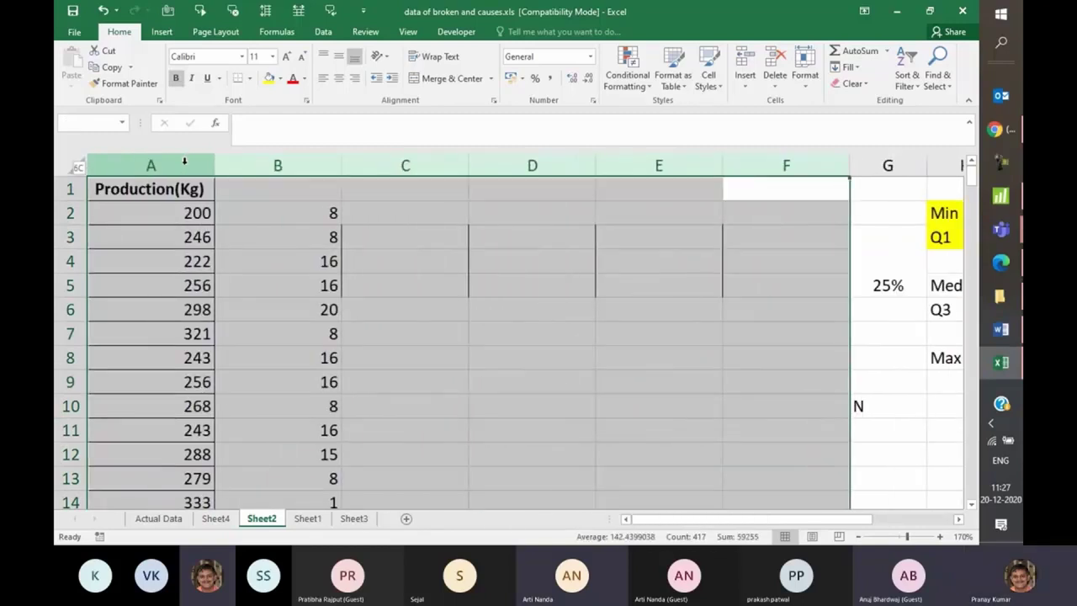
{"action": "key", "text": "shift+Right"}
{"action": "key", "text": "Delete"}
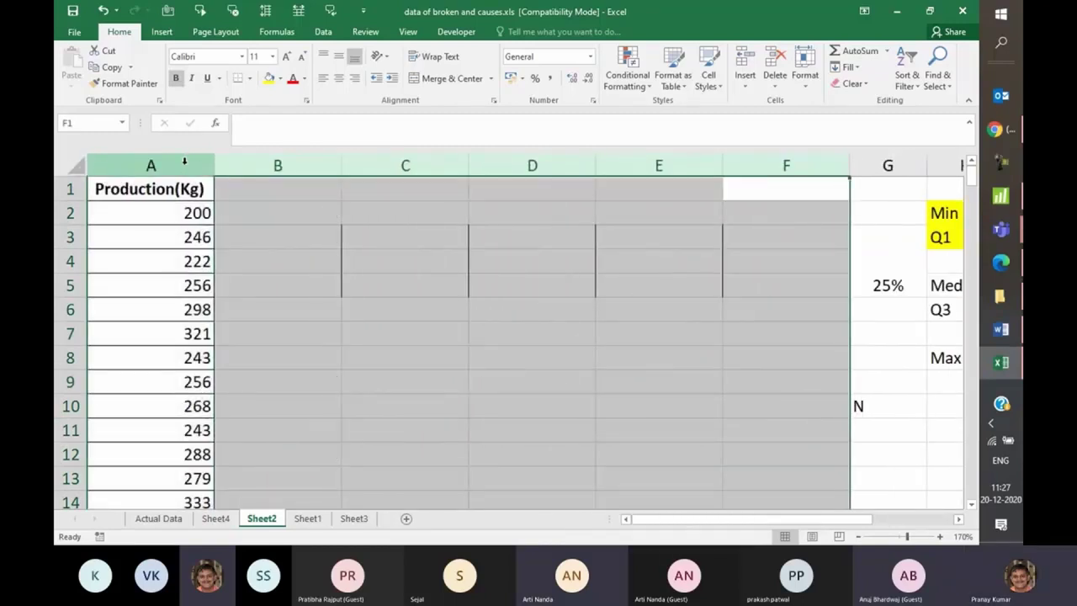
{"action": "right_click", "coordinate": [253, 168]}
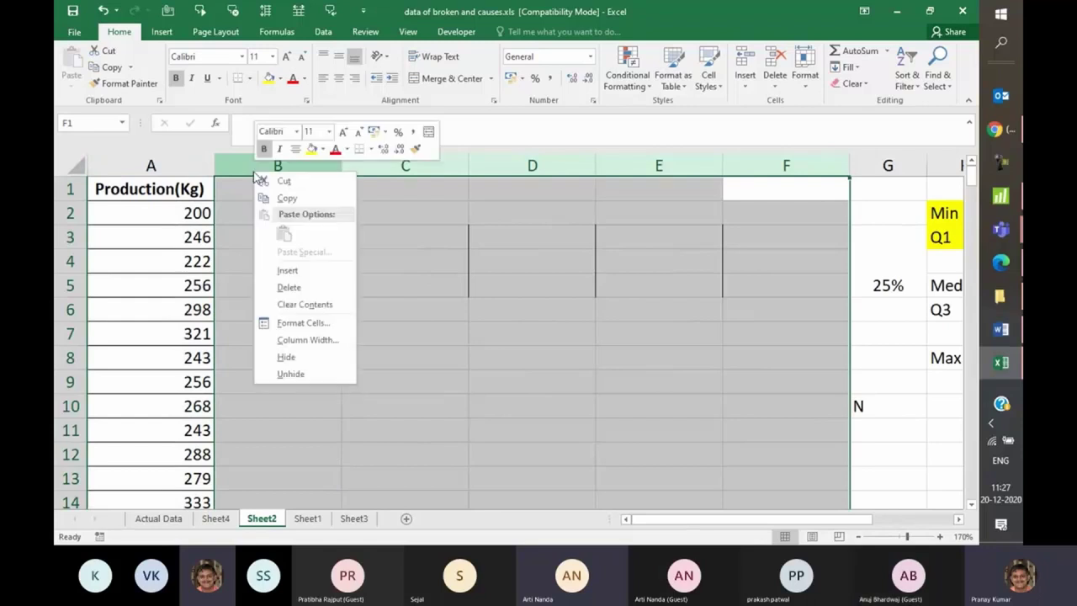
{"action": "left_click", "coordinate": [289, 372]}
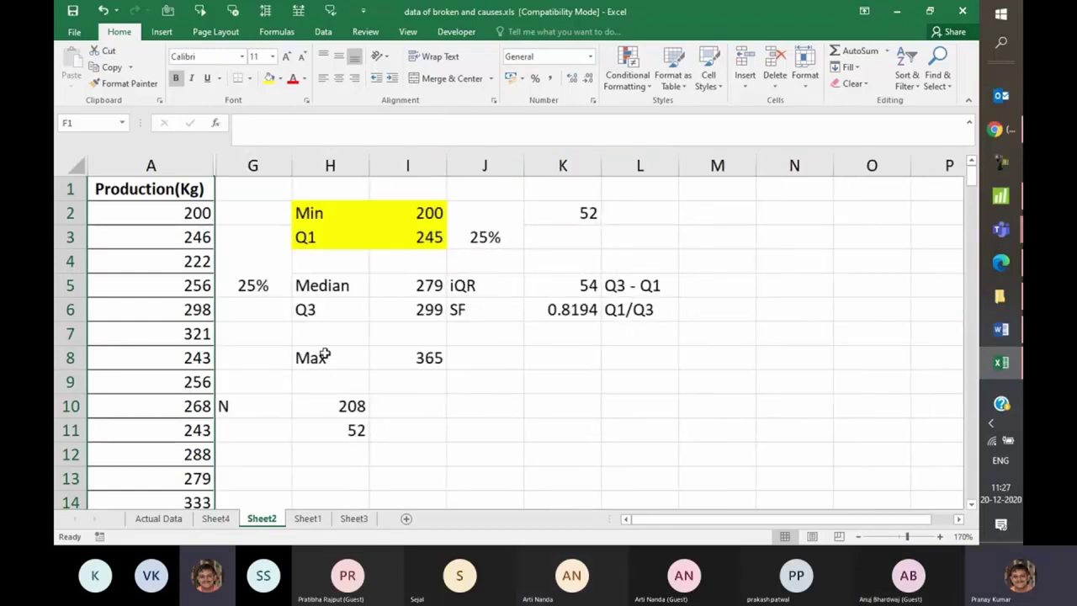
Step: Move the iQR and SF labels with their results from J5:K6 to H10:I11
{"action": "left_click", "coordinate": [348, 329]}
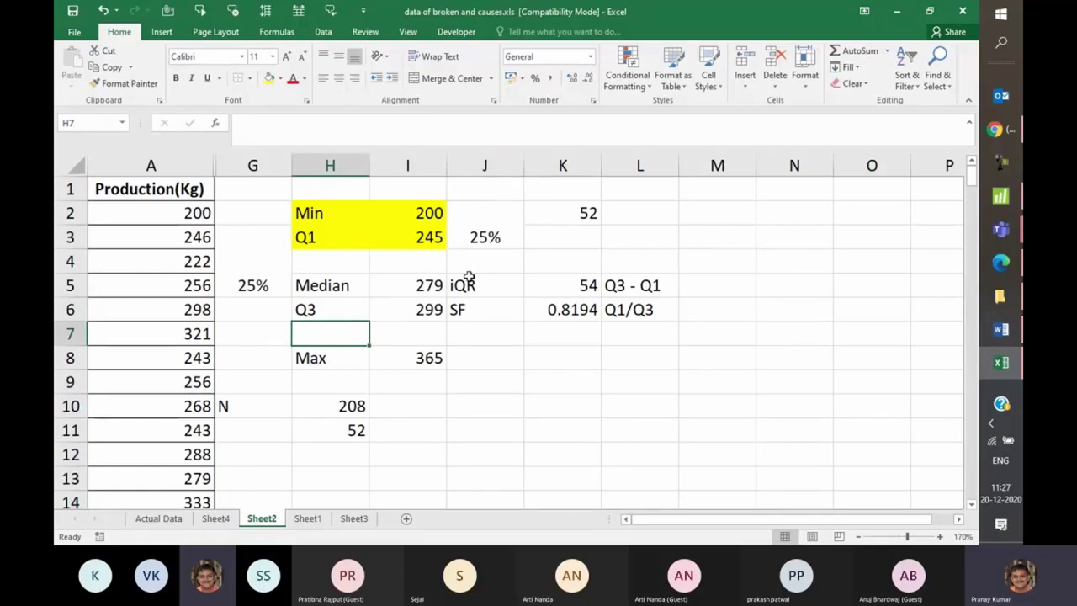
{"action": "left_click_drag", "start_coordinate": [459, 281], "coordinate": [541, 315]}
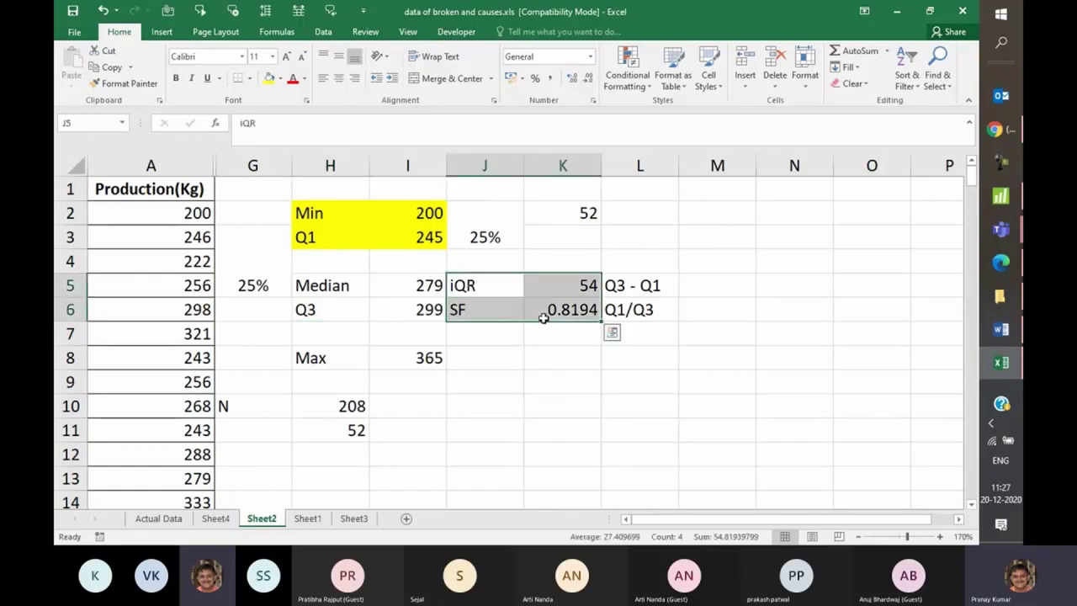
{"action": "key", "text": "ctrl+c"}
{"action": "left_click", "coordinate": [322, 400]}
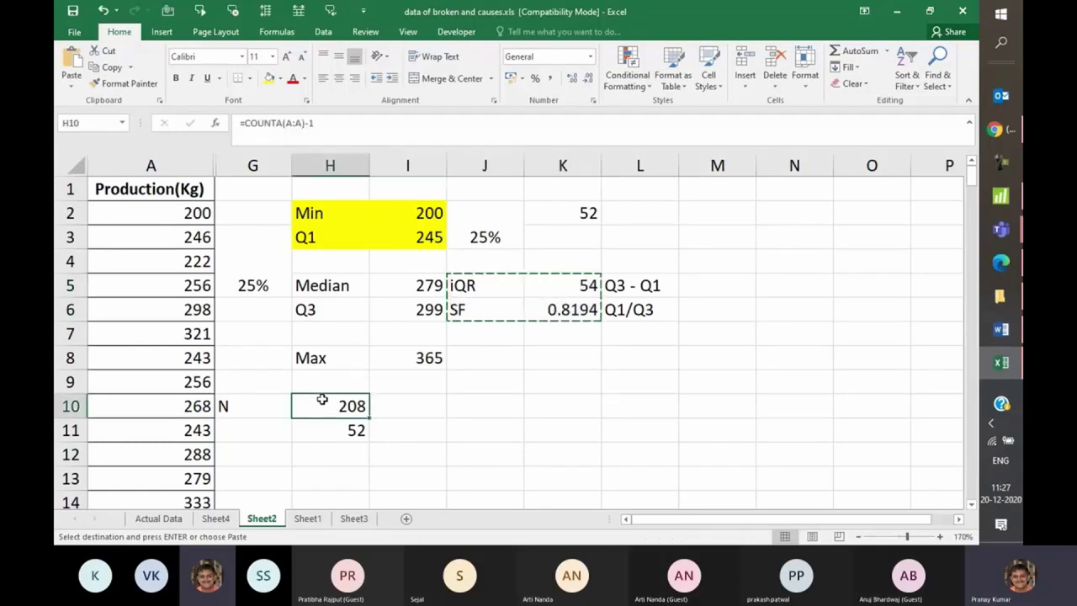
{"action": "key", "text": "ctrl+v"}
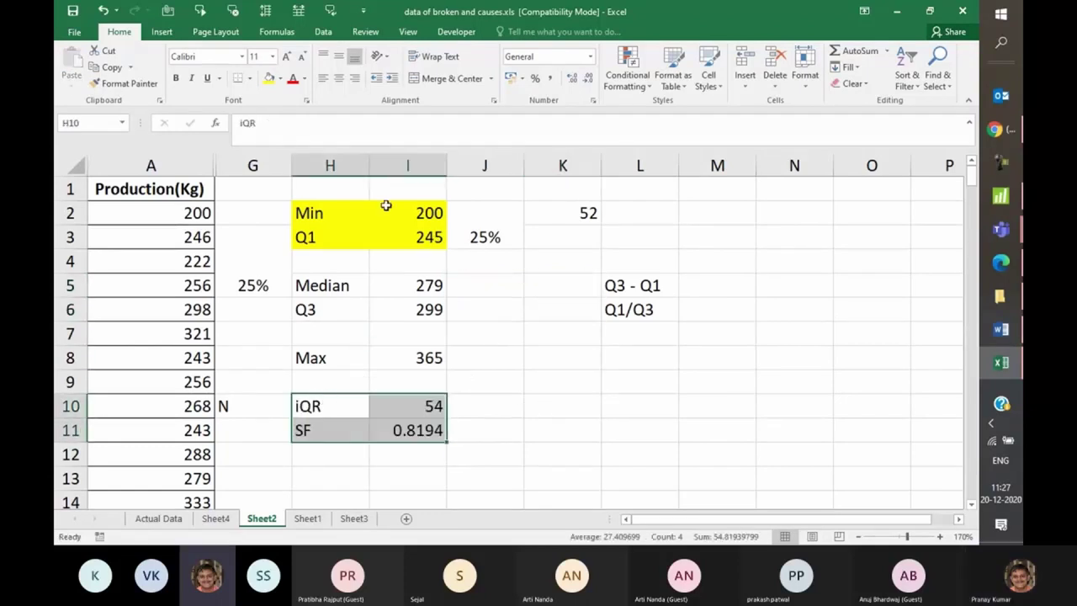
Step: Centre-align columns H and I, and clear the contents of columns J and K
{"action": "left_click_drag", "start_coordinate": [339, 161], "coordinate": [397, 171]}
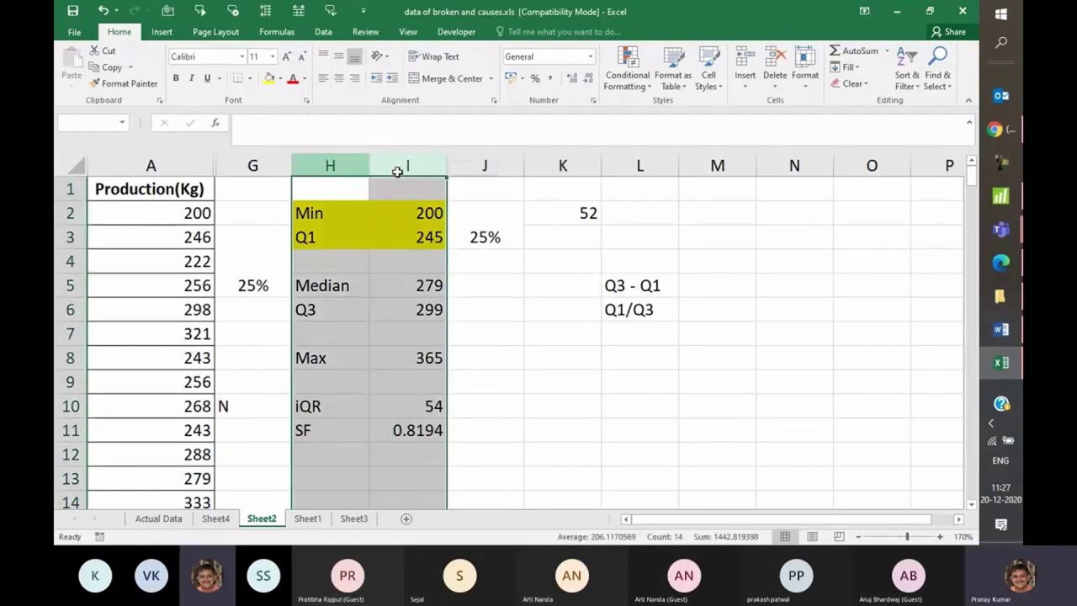
{"action": "left_click", "coordinate": [338, 77]}
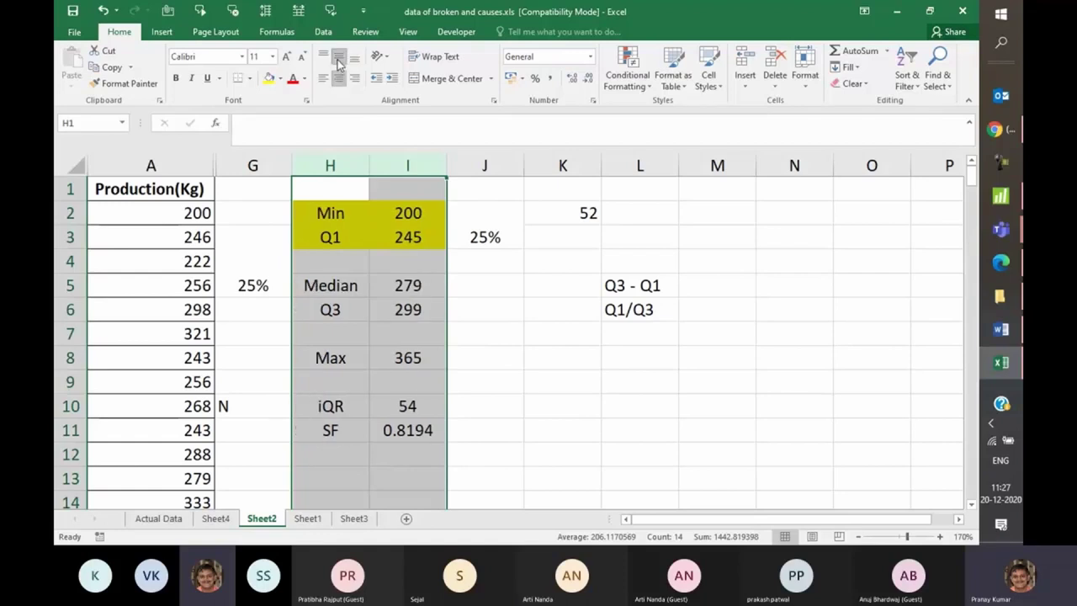
{"action": "left_click", "coordinate": [535, 312]}
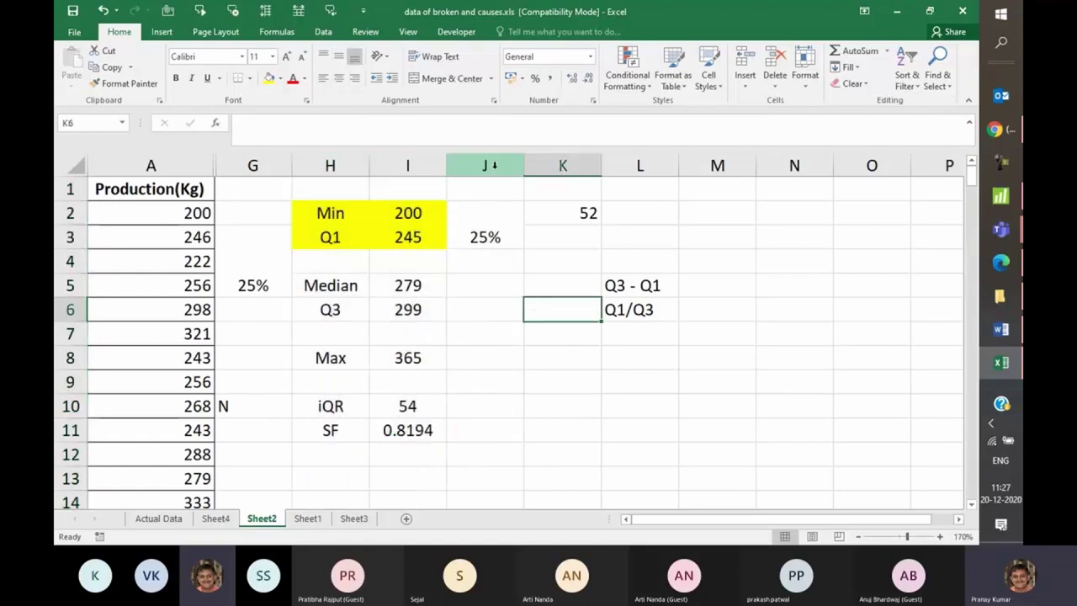
{"action": "left_click_drag", "start_coordinate": [493, 163], "coordinate": [563, 180]}
{"action": "key", "text": "Delete"}
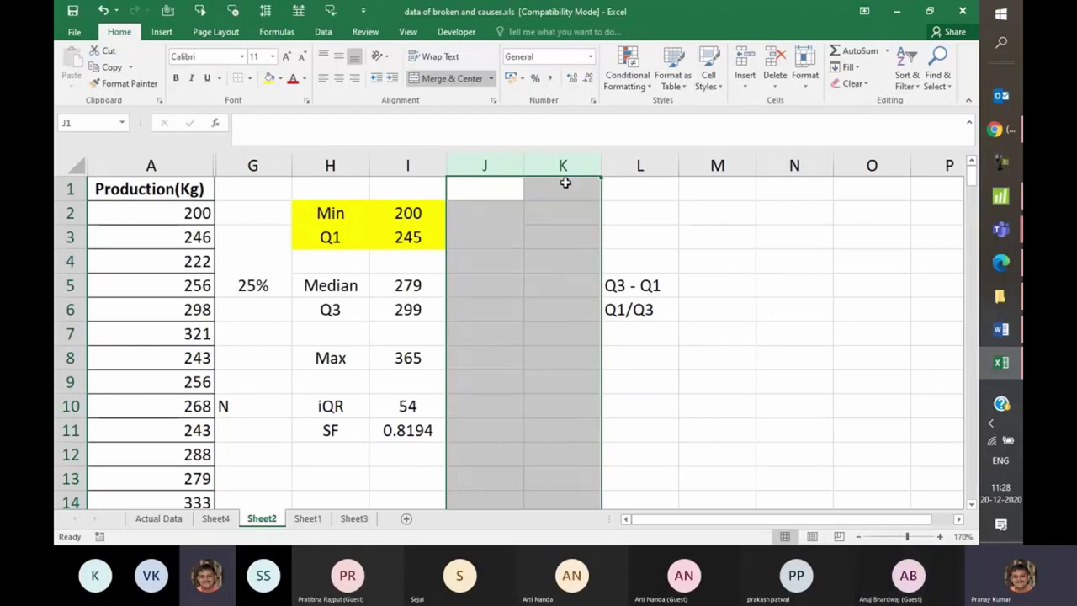
Step: Highlight the iQR result in cell I10 with a yellow fill
{"action": "left_click", "coordinate": [403, 404]}
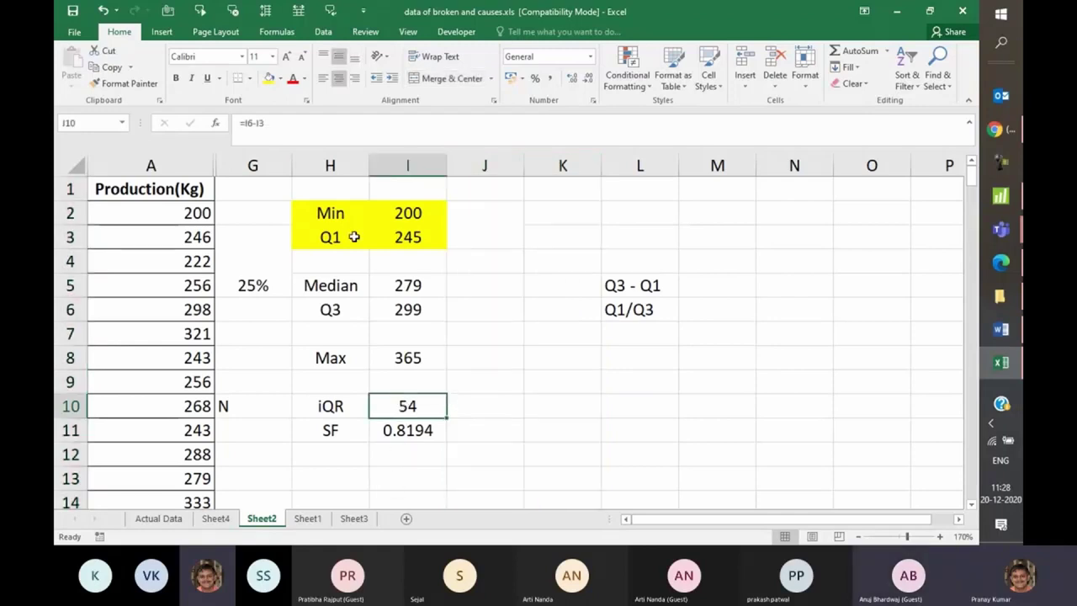
{"action": "left_click", "coordinate": [268, 78]}
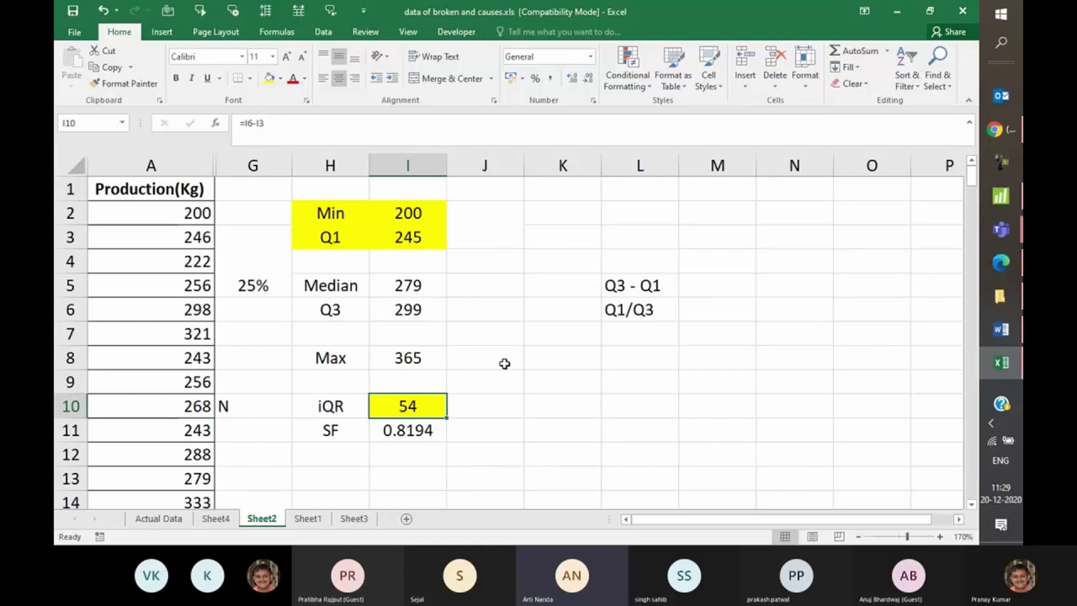
Step: Switch to Minitab to view the Summary for Machine A graph and the File options, and return to the Excel workbook
{"action": "left_click", "coordinate": [1001, 197]}
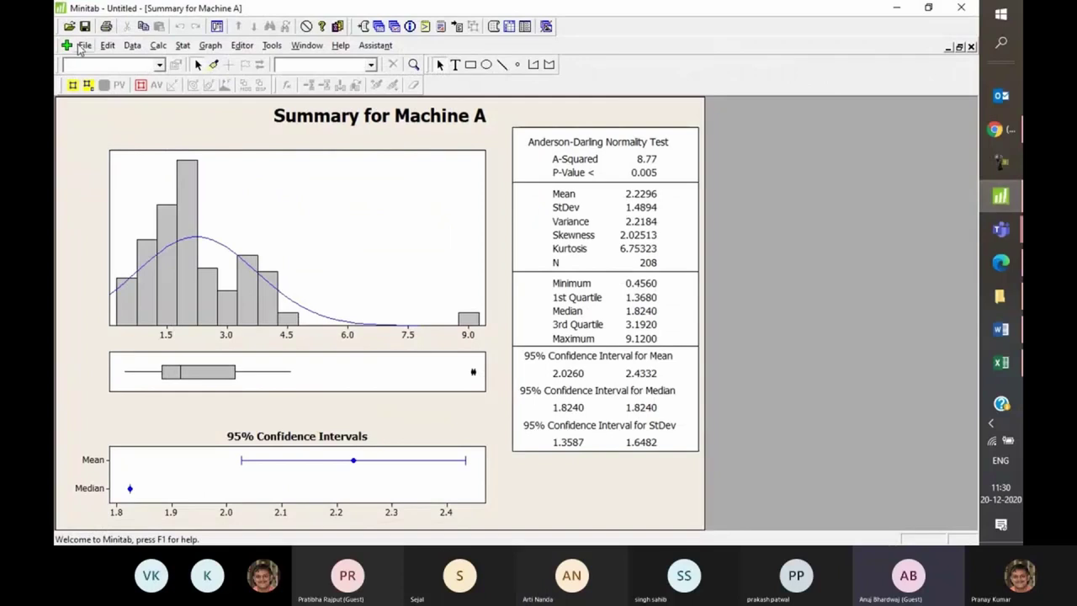
{"action": "left_click", "coordinate": [84, 46]}
{"action": "mouse_move", "coordinate": [173, 265]}
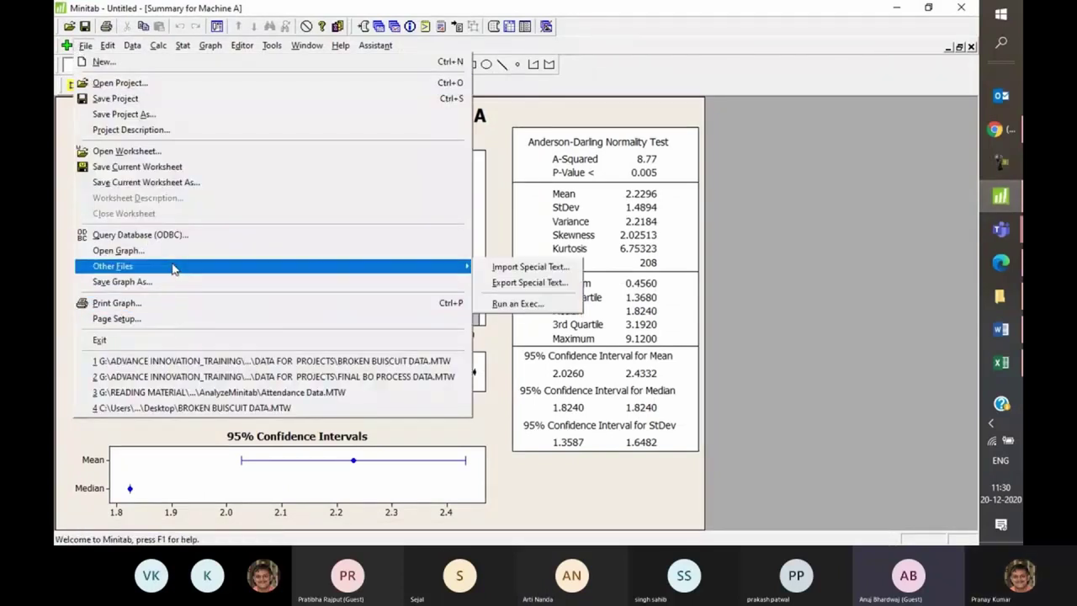
{"action": "left_click", "coordinate": [644, 310]}
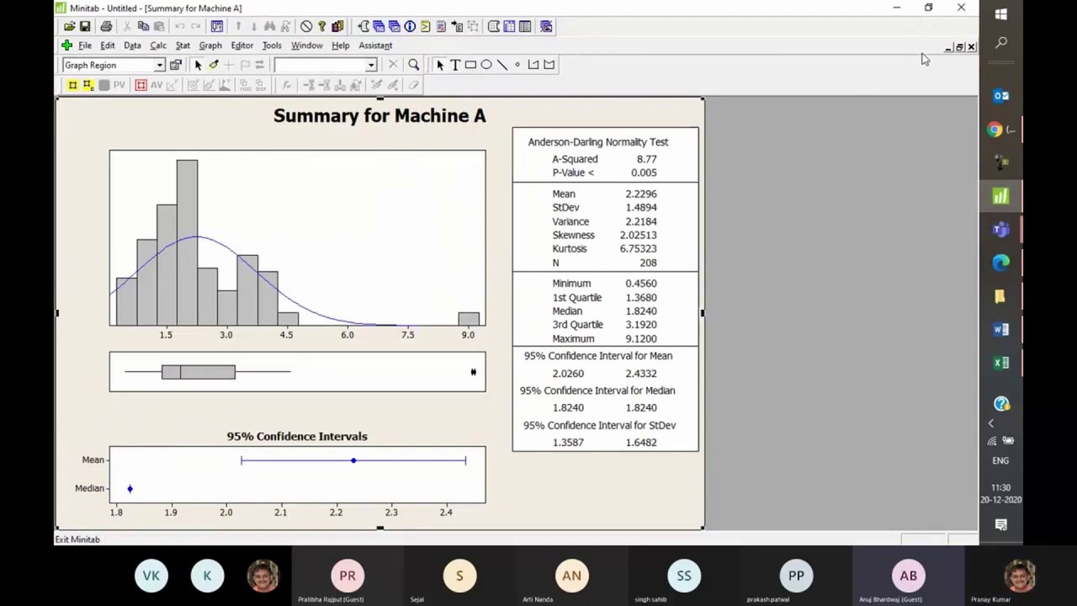
{"action": "left_click", "coordinate": [904, 14]}
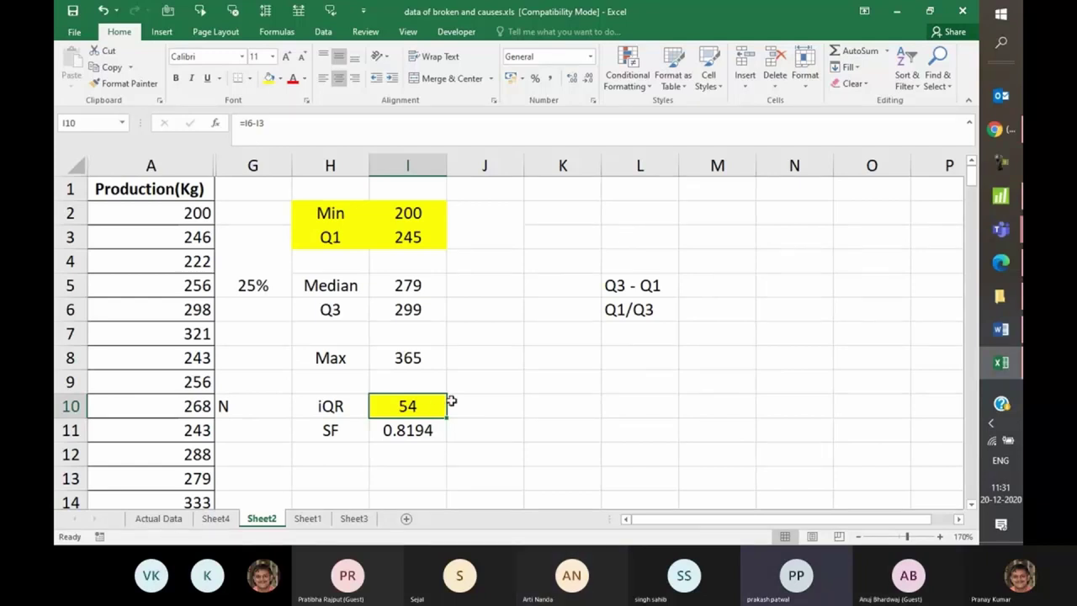
{"action": "left_click", "coordinate": [511, 359]}
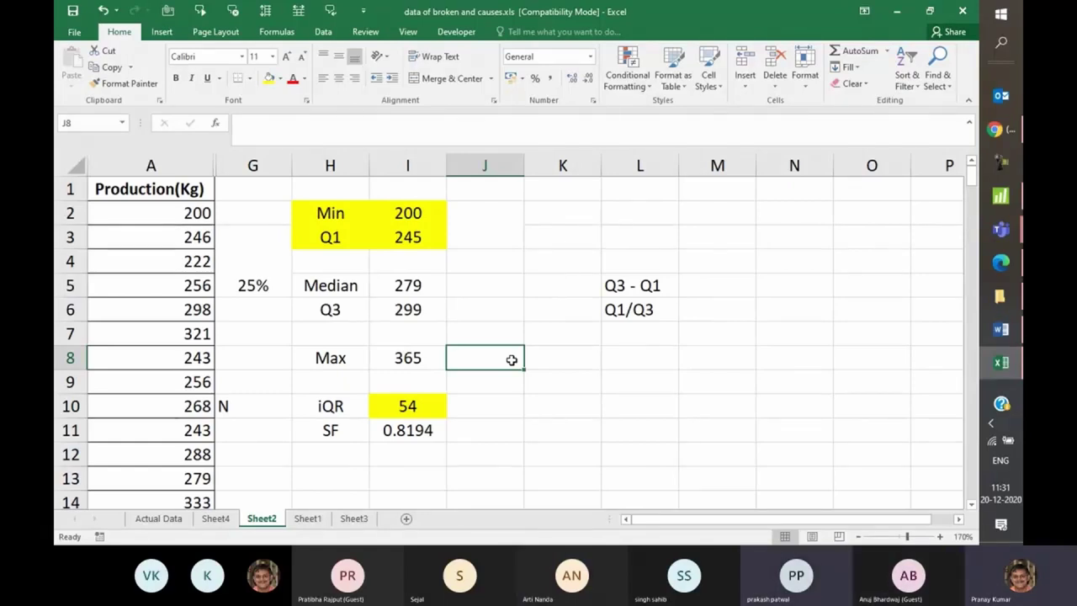
{"action": "key", "text": "super+e"}
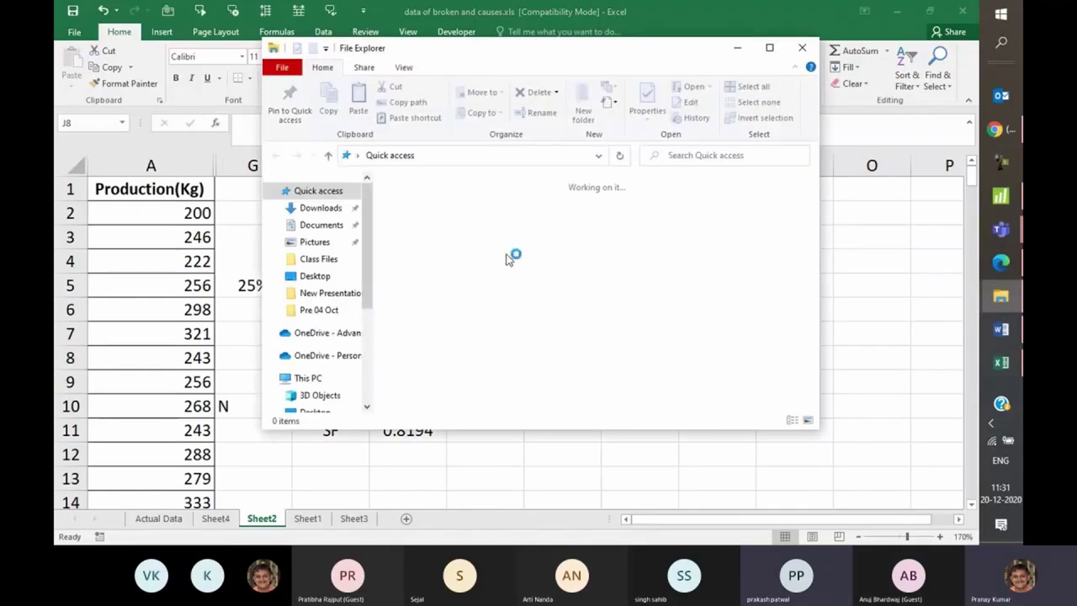
{"action": "left_click", "coordinate": [770, 49]}
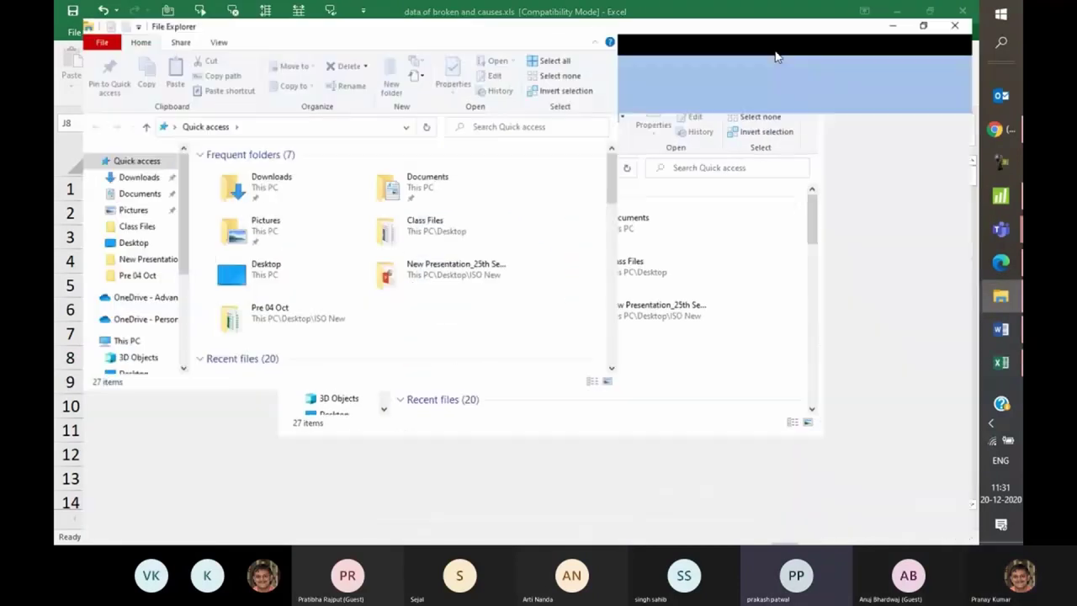
{"action": "left_click", "coordinate": [118, 165]}
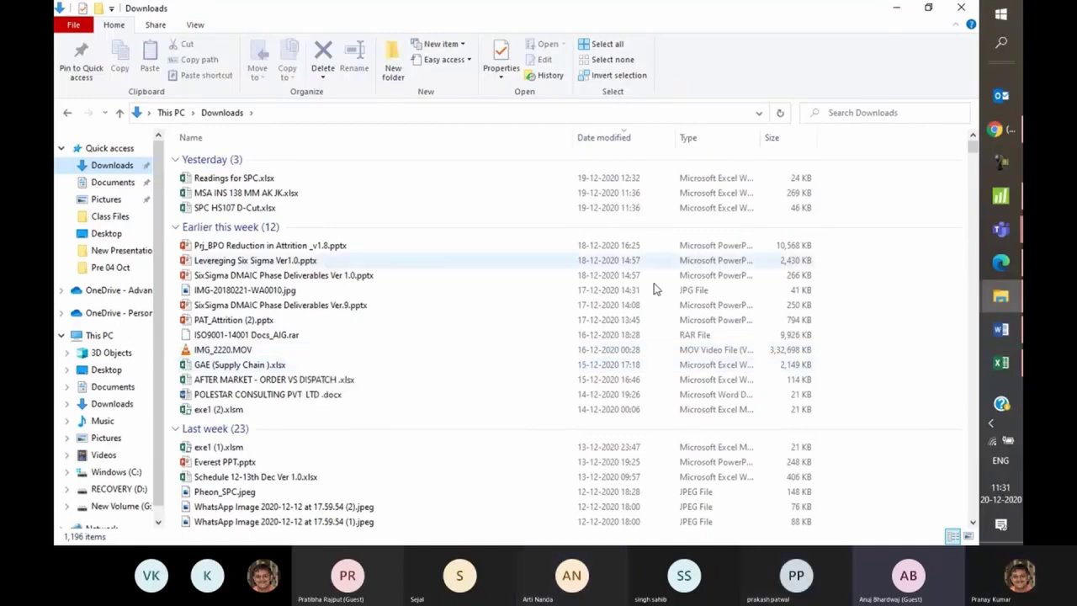
{"action": "left_click", "coordinate": [111, 509]}
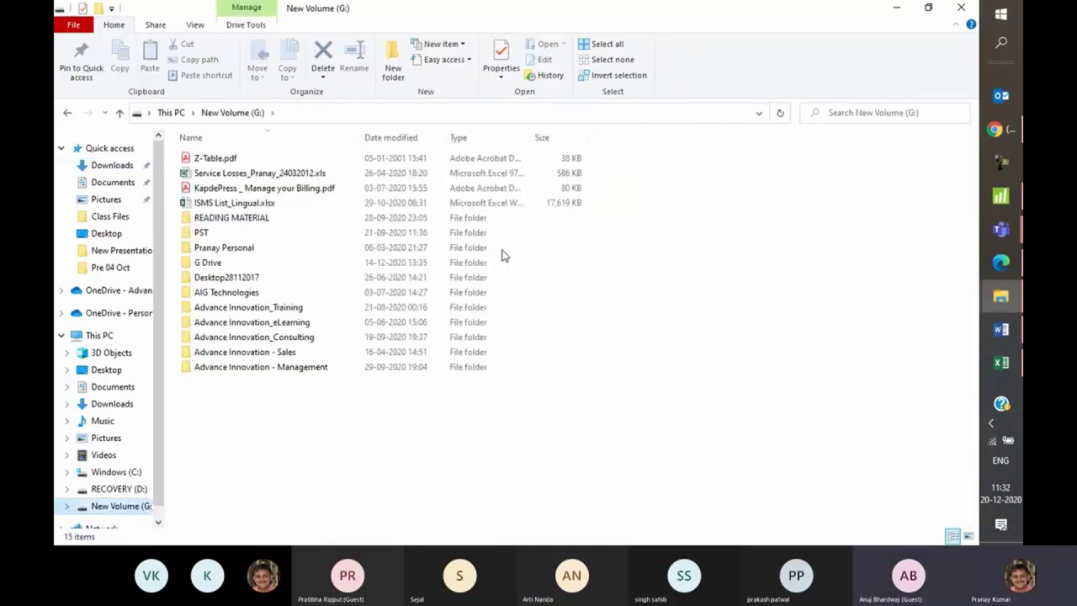
{"action": "left_click", "coordinate": [897, 8]}
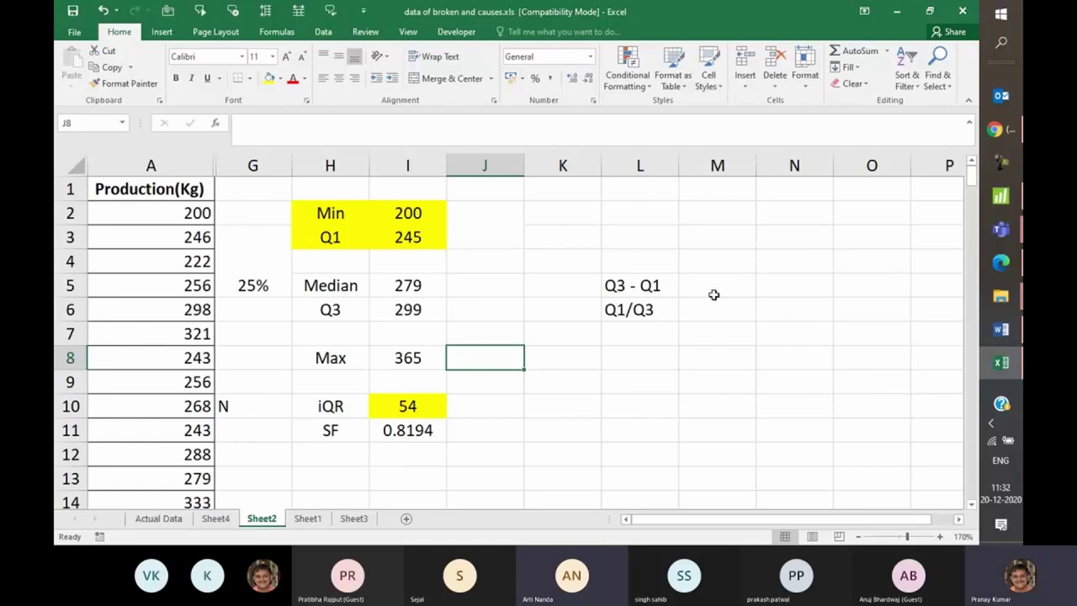
Step: Minimise Excel and Word, and open the Advance Innovation_Training folder on New Volume (G:) in File Explorer
{"action": "left_click", "coordinate": [897, 12]}
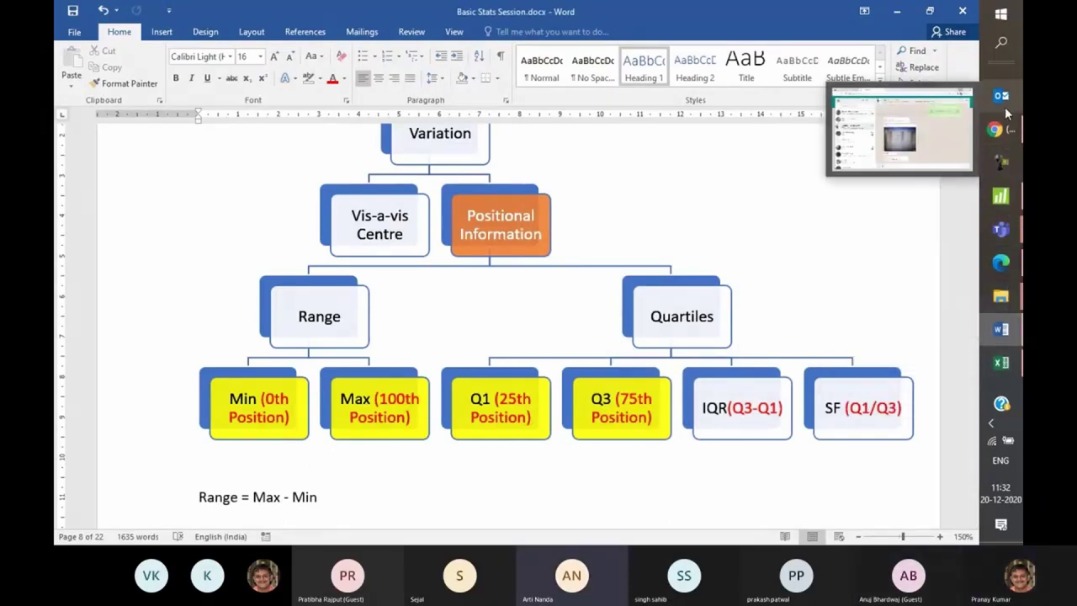
{"action": "left_click", "coordinate": [897, 12]}
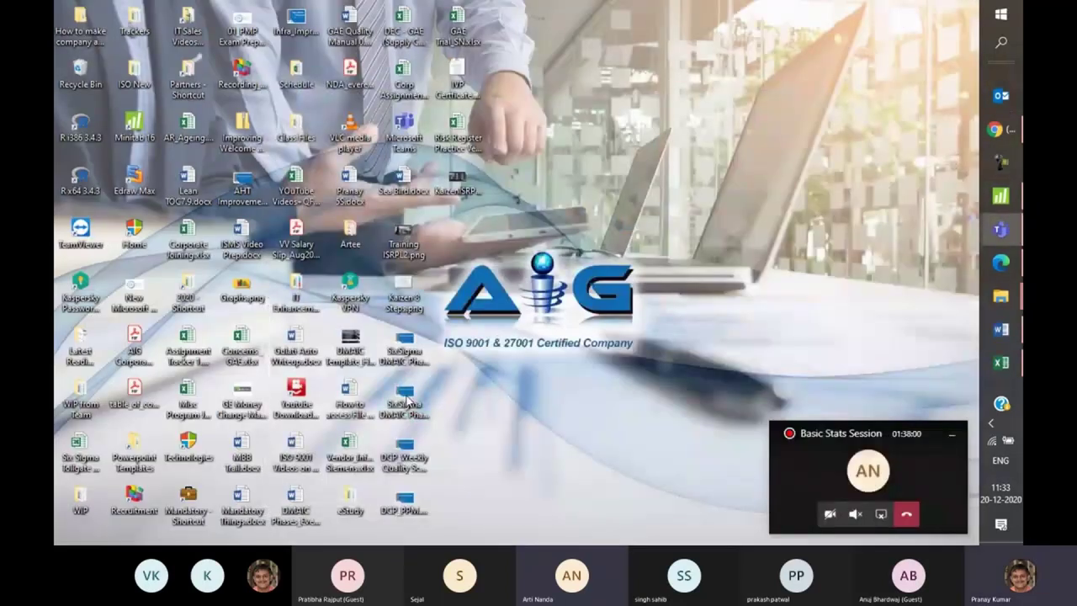
{"action": "key", "text": "super+e"}
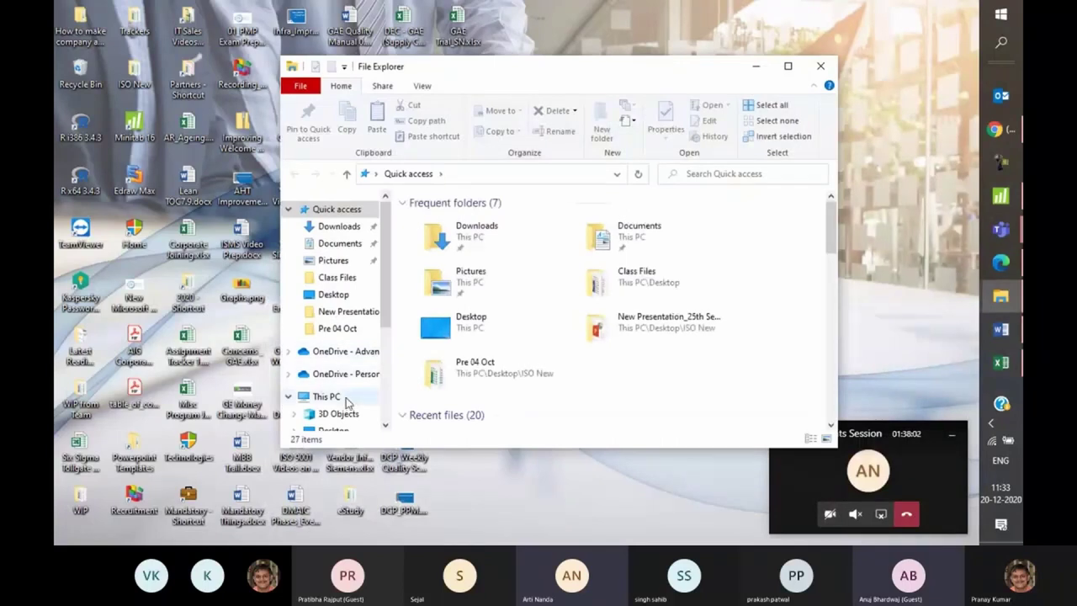
{"action": "scroll", "coordinate": [384, 423], "scroll_direction": "down", "scroll_amount": 1}
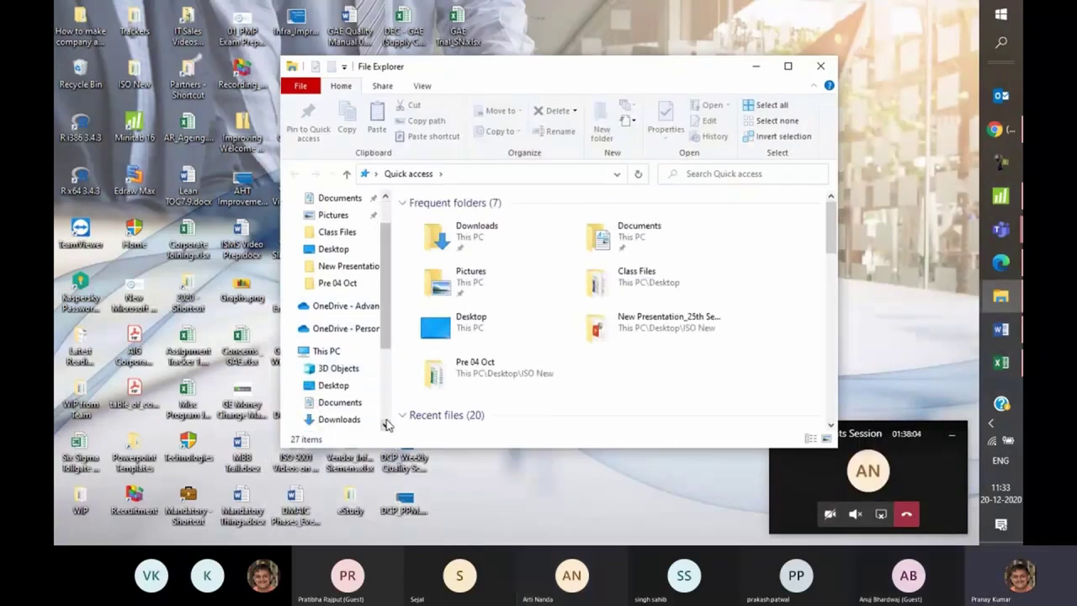
{"action": "scroll", "coordinate": [384, 420], "scroll_direction": "down", "scroll_amount": 3}
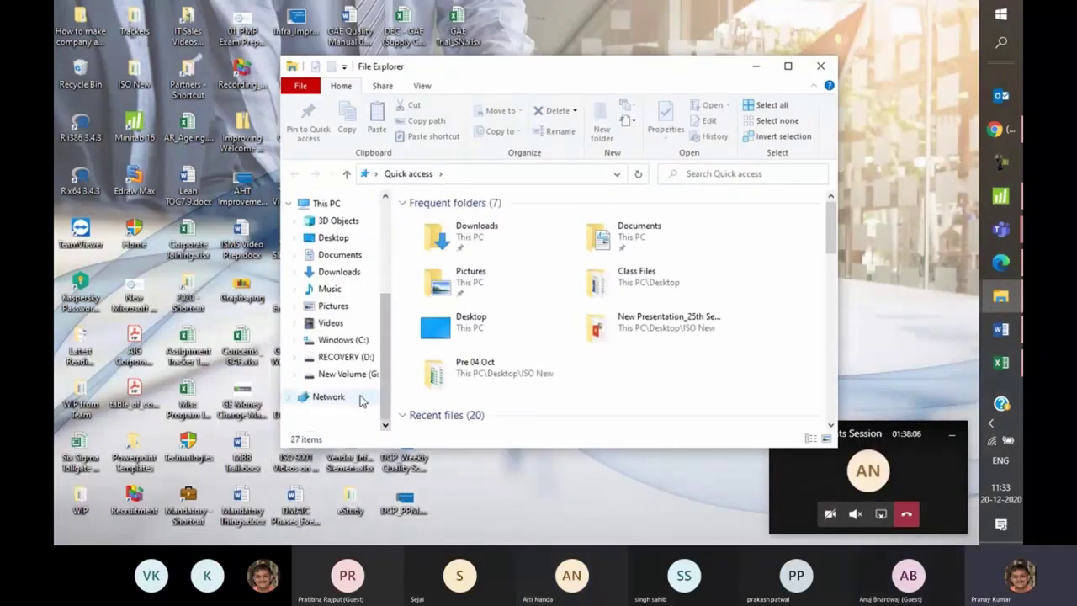
{"action": "left_click", "coordinate": [350, 375]}
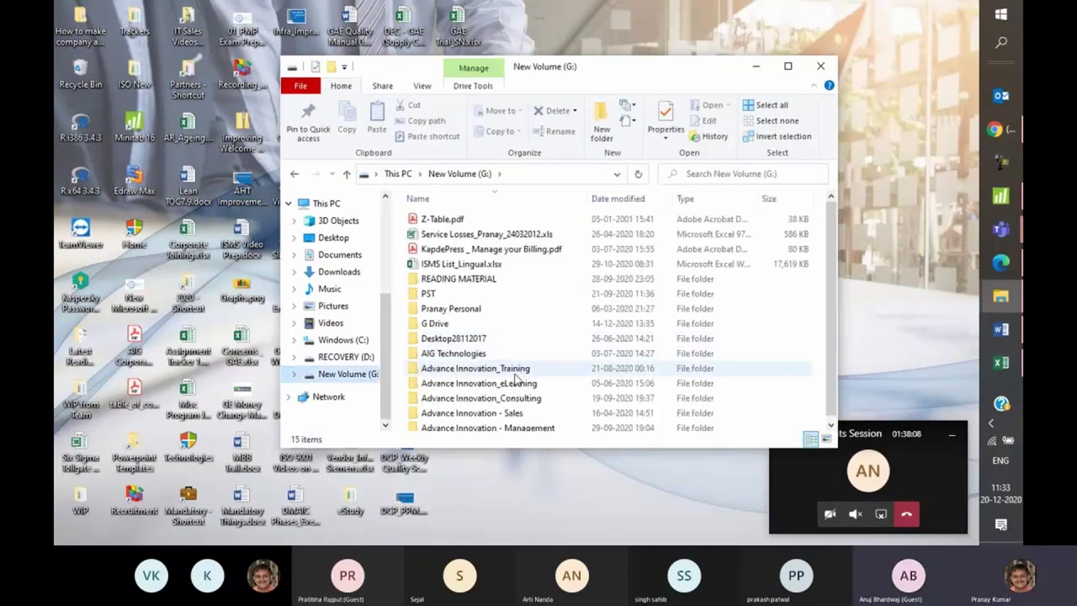
{"action": "double_click", "coordinate": [513, 371]}
Step: Maximise the window and open the Data for Projects folder inside Knowledge Assets
{"action": "left_click", "coordinate": [514, 372]}
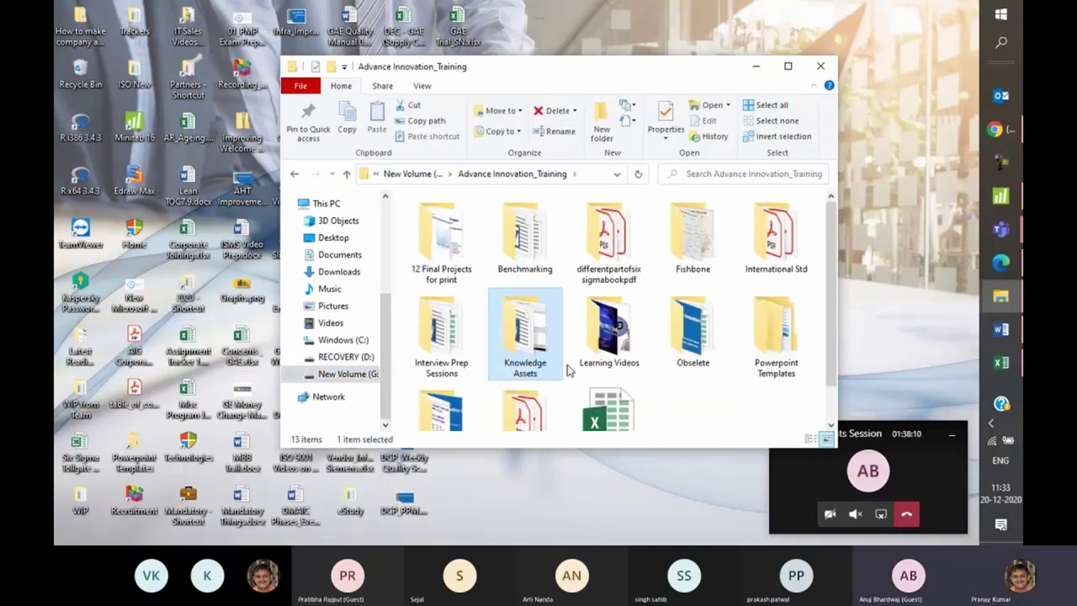
{"action": "left_click", "coordinate": [787, 65]}
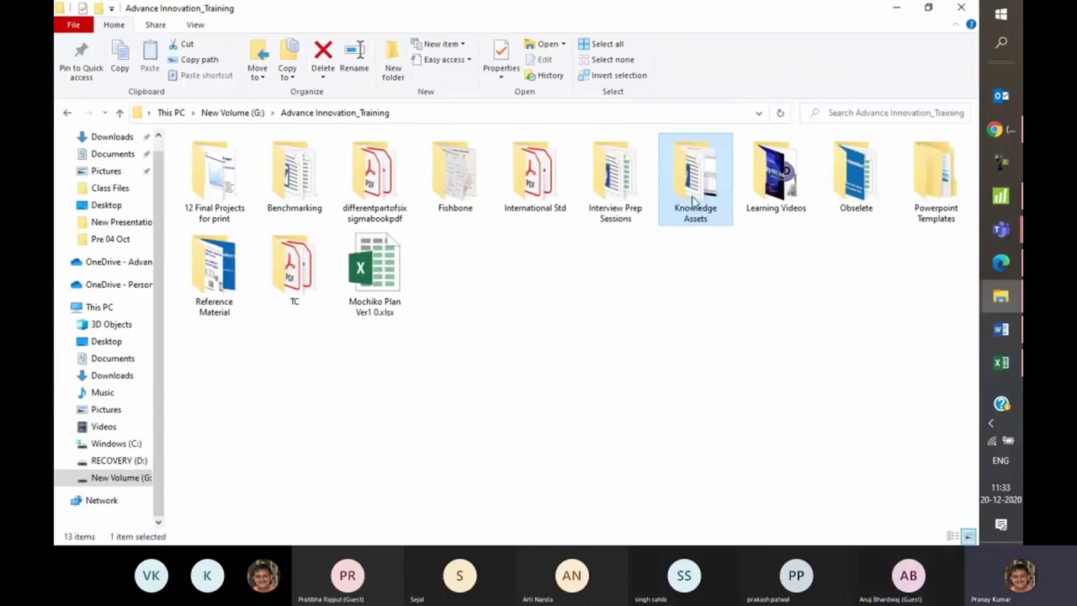
{"action": "double_click", "coordinate": [695, 202]}
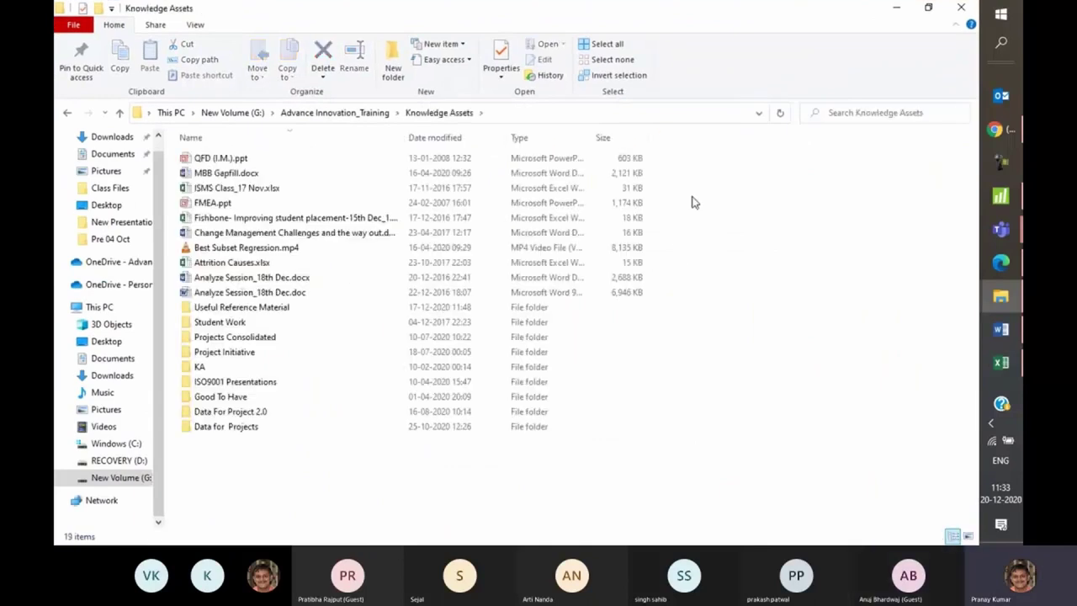
{"action": "double_click", "coordinate": [249, 427]}
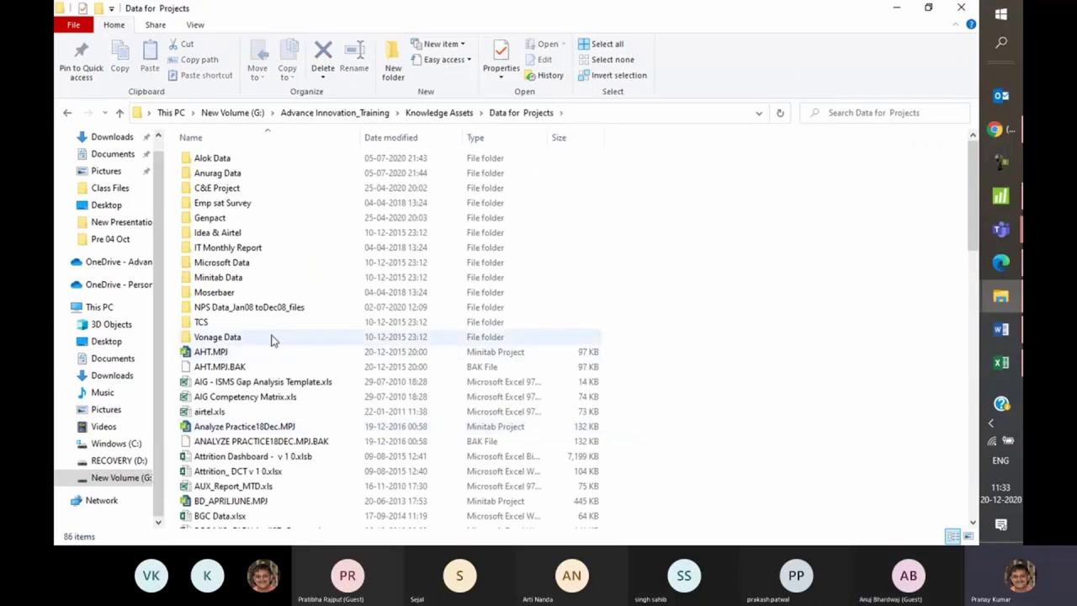
Step: Open the workbook collection data (Complete).xlsx from the Data for Projects folder in Excel
{"action": "scroll", "coordinate": [271, 339], "scroll_direction": "down", "scroll_amount": 2}
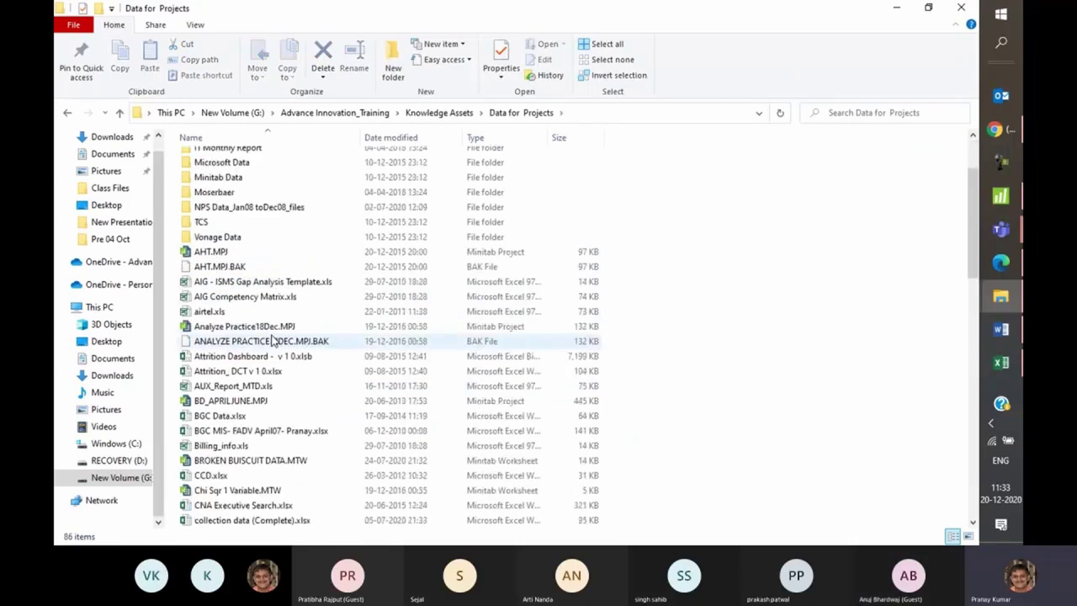
{"action": "scroll", "coordinate": [273, 450], "scroll_direction": "down", "scroll_amount": 2}
{"action": "left_click", "coordinate": [273, 432]}
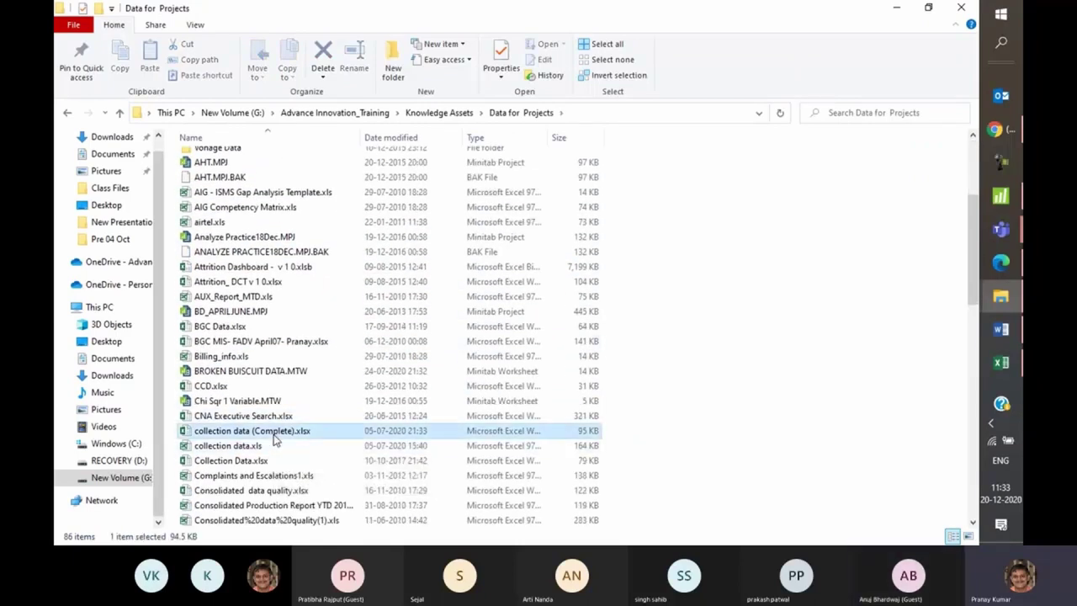
{"action": "double_click", "coordinate": [273, 433]}
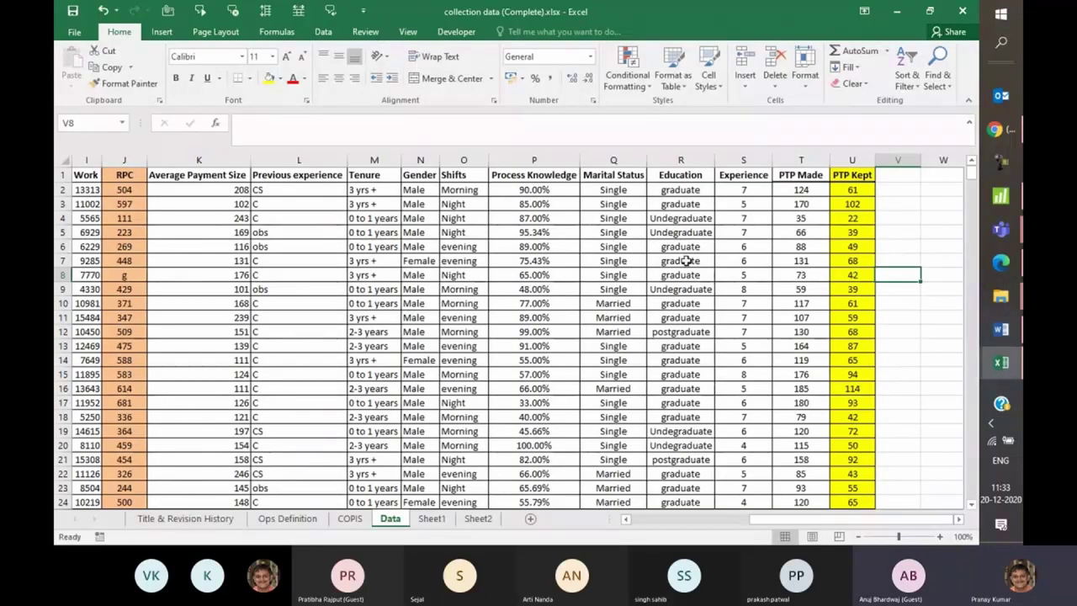
Step: Copy the RPC column from the Data sheet and paste it into column A of a new worksheet
{"action": "left_click", "coordinate": [363, 250]}
{"action": "key", "text": "Left"}
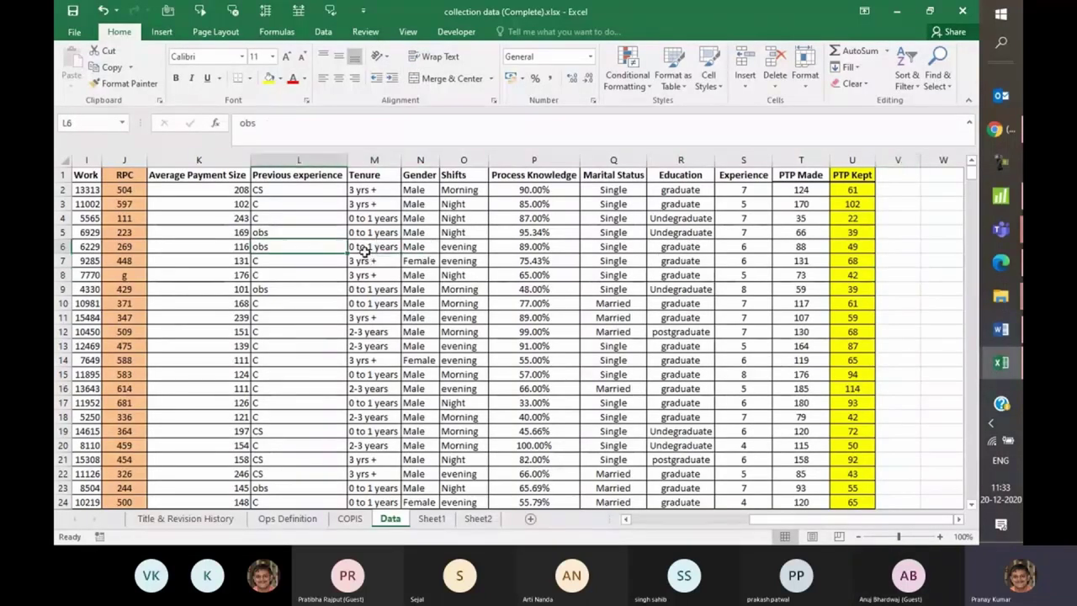
{"action": "left_click", "coordinate": [122, 158]}
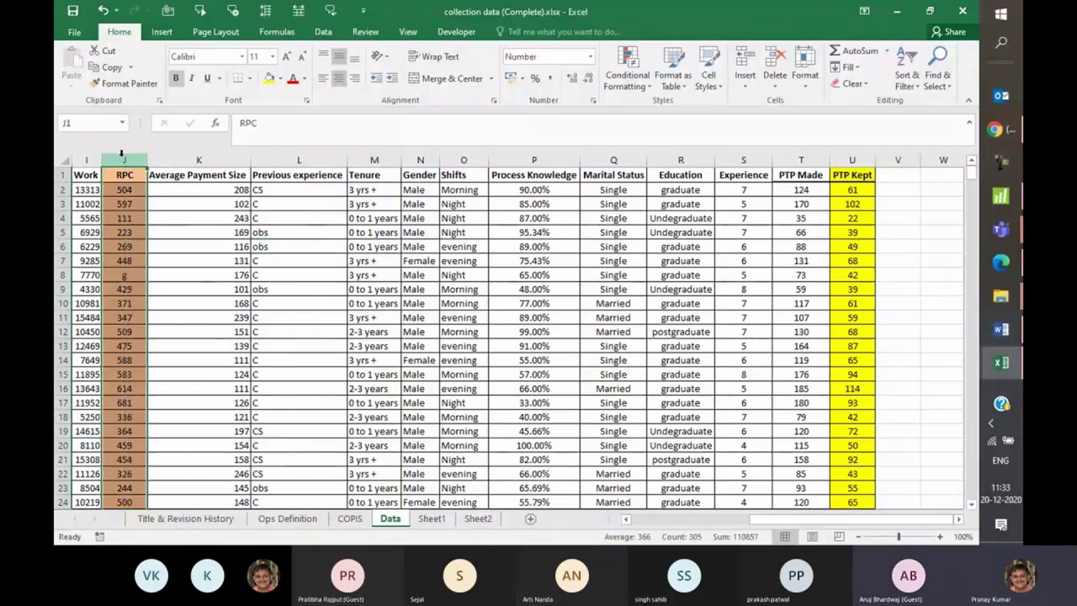
{"action": "key", "text": "ctrl+c"}
{"action": "left_click", "coordinate": [531, 519]}
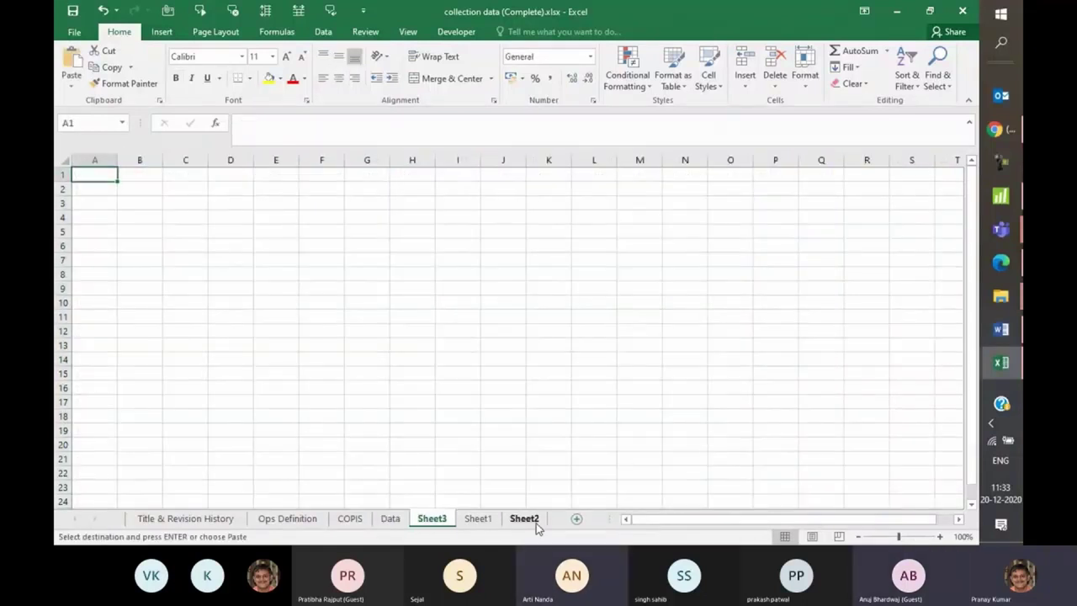
{"action": "key", "text": "ctrl+v"}
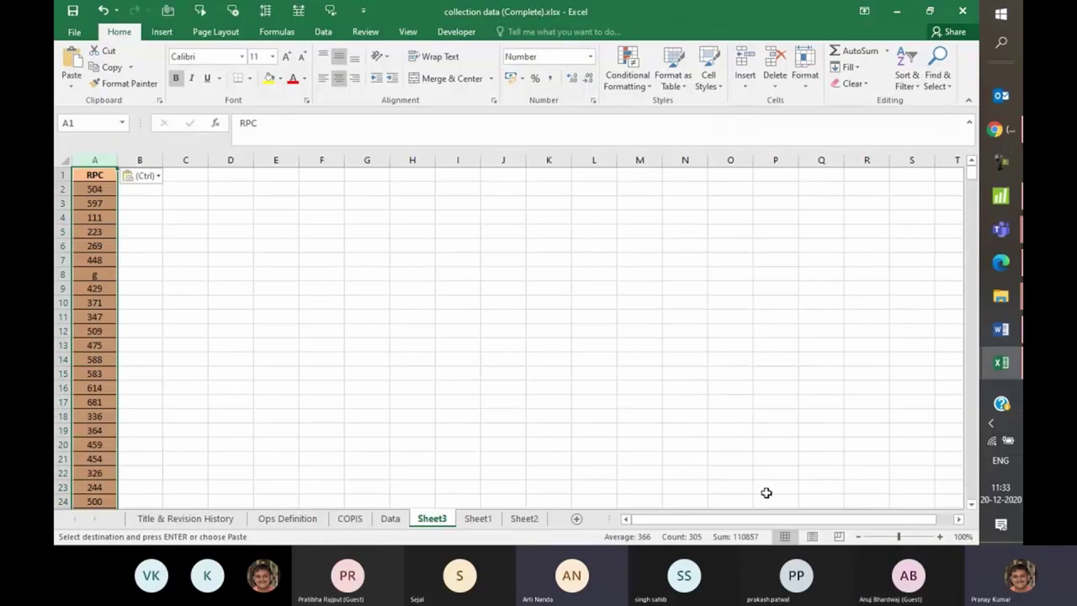
Step: Label cell C2 as Min and calculate the minimum of column A in D2 with =MIN(A:A)
{"action": "left_click", "coordinate": [941, 537]}
{"action": "left_click", "coordinate": [940, 536]}
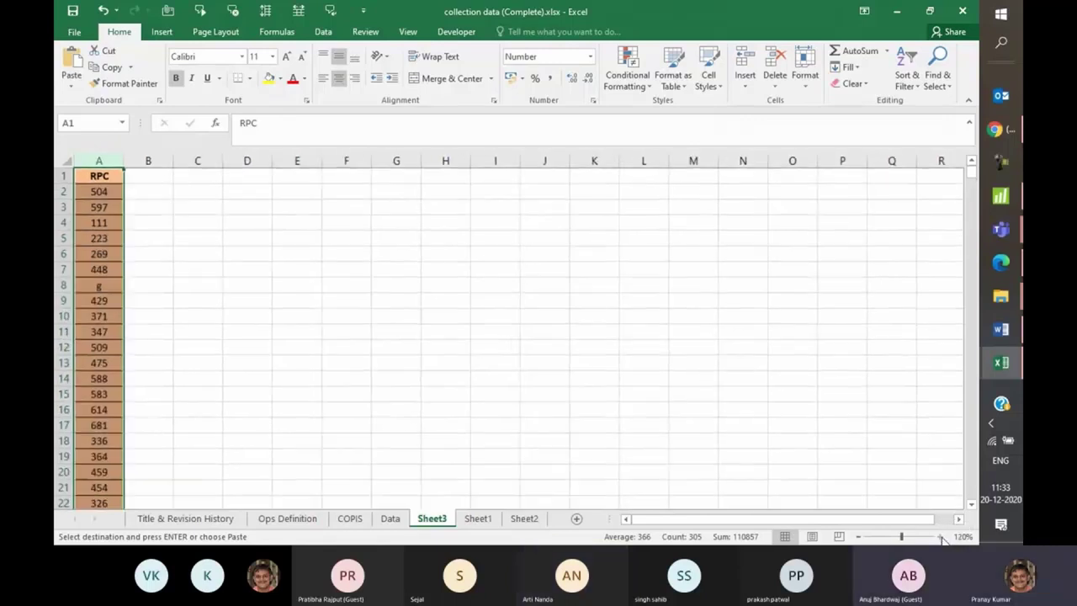
{"action": "left_click", "coordinate": [940, 537]}
{"action": "left_click", "coordinate": [940, 536]}
{"action": "left_click", "coordinate": [940, 536]}
{"action": "left_click", "coordinate": [941, 536]}
{"action": "left_click", "coordinate": [940, 537]}
{"action": "left_click", "coordinate": [940, 536]}
{"action": "left_click", "coordinate": [940, 536]}
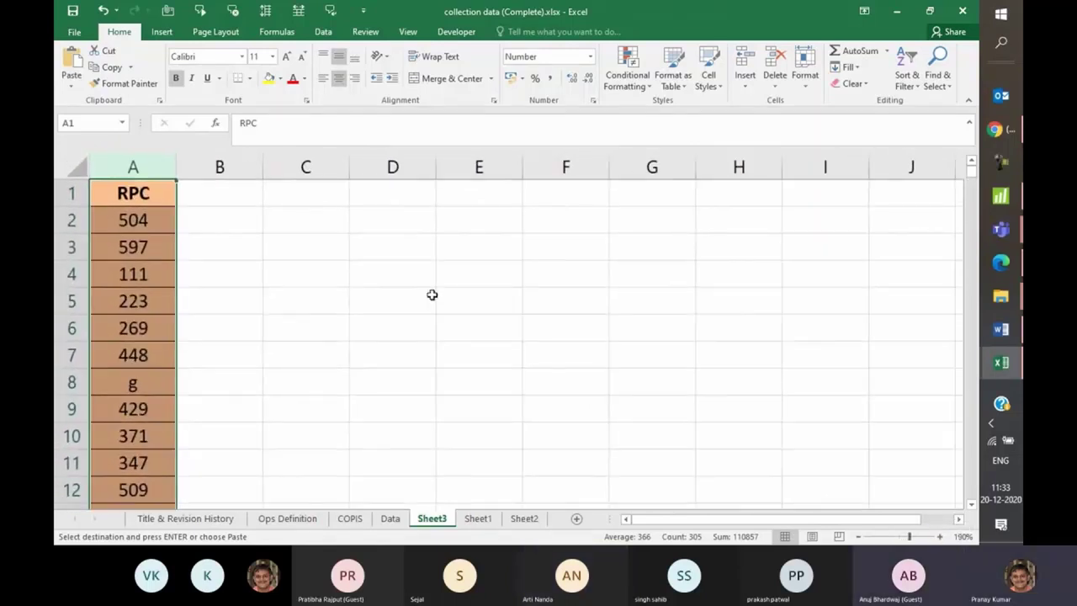
{"action": "left_click", "coordinate": [320, 224]}
{"action": "type", "text": "M"}
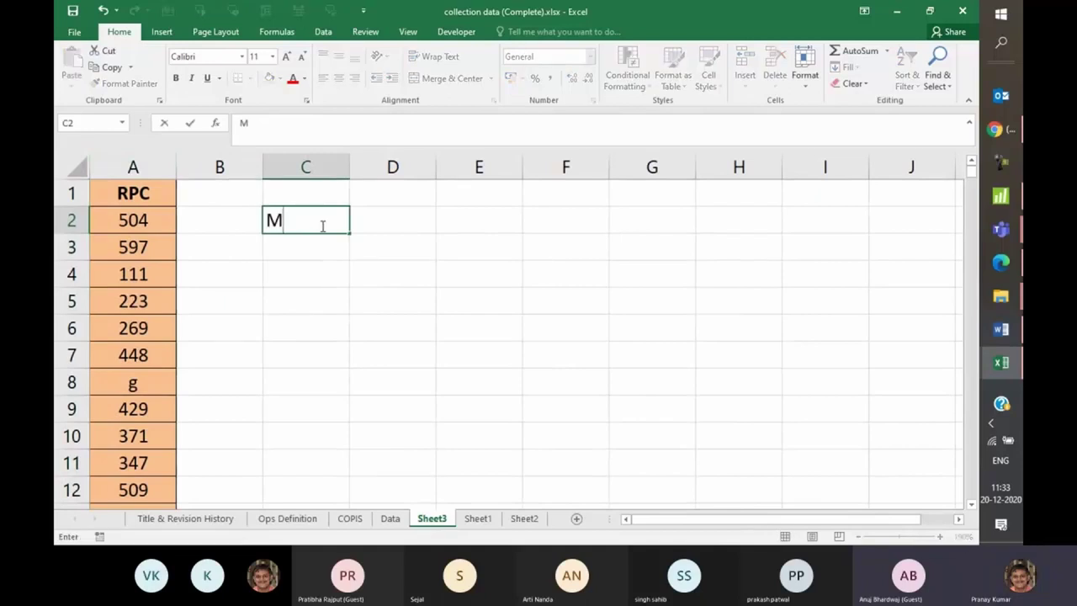
{"action": "type", "text": "in"}
{"action": "key", "text": "Tab"}
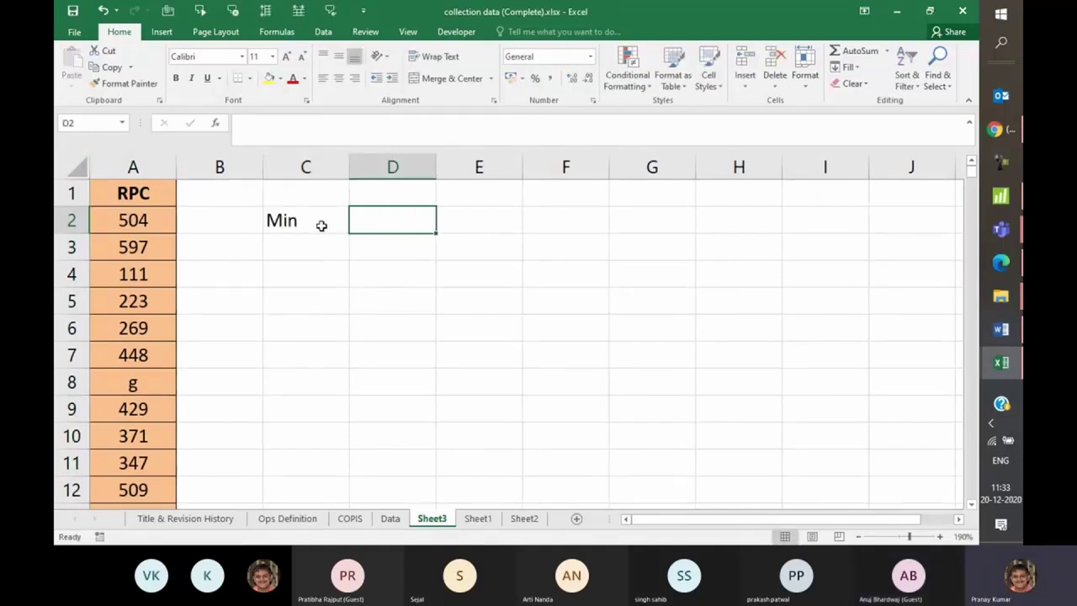
{"action": "type", "text": "=min"}
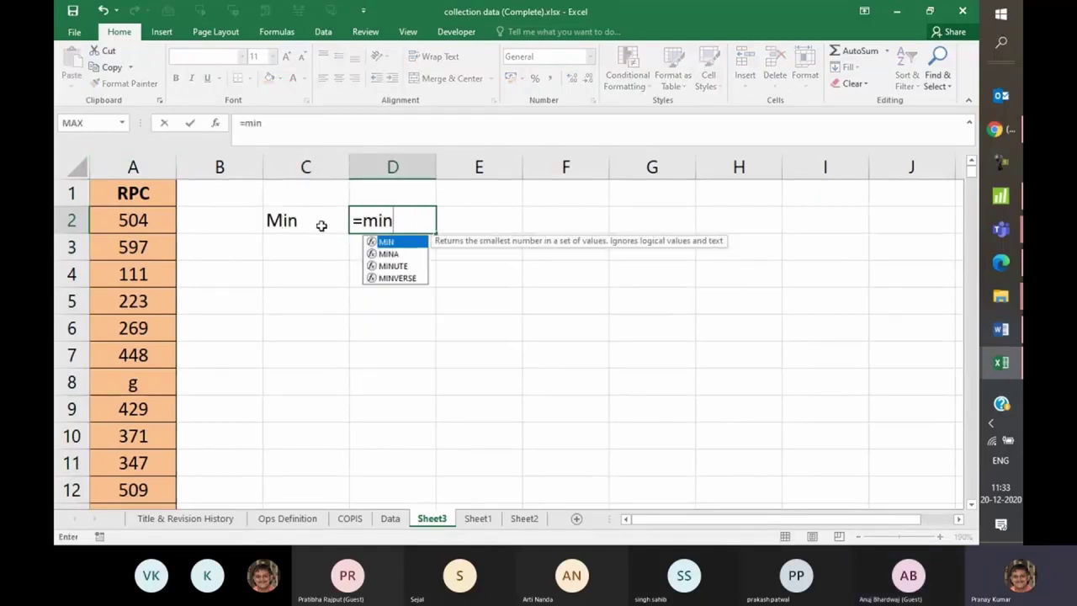
{"action": "type", "text": "("}
{"action": "left_click", "coordinate": [153, 167]}
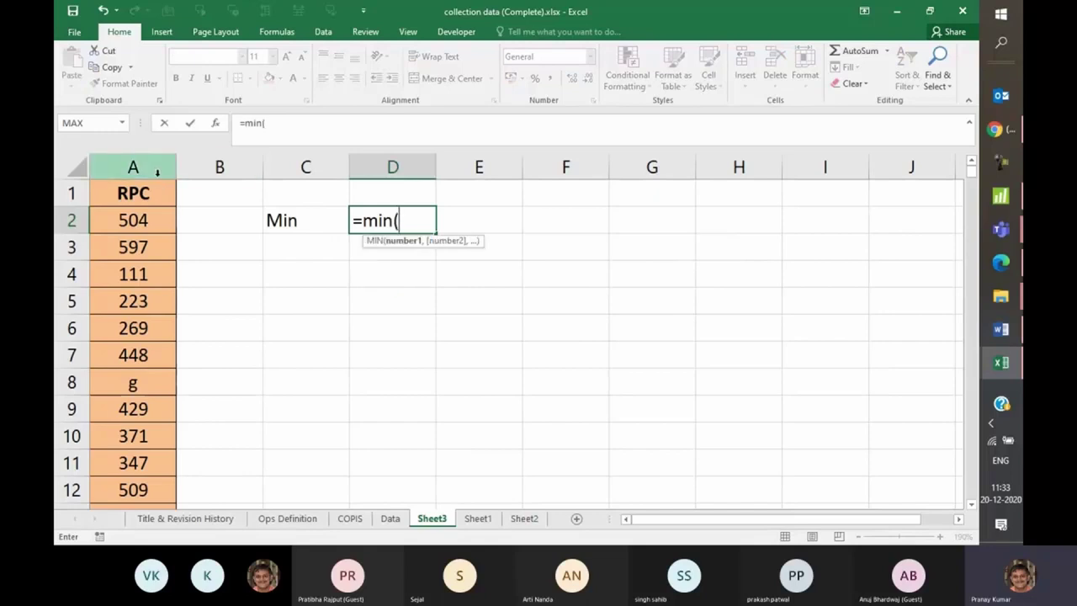
{"action": "type", "text": ")"}
{"action": "key", "text": "Return"}
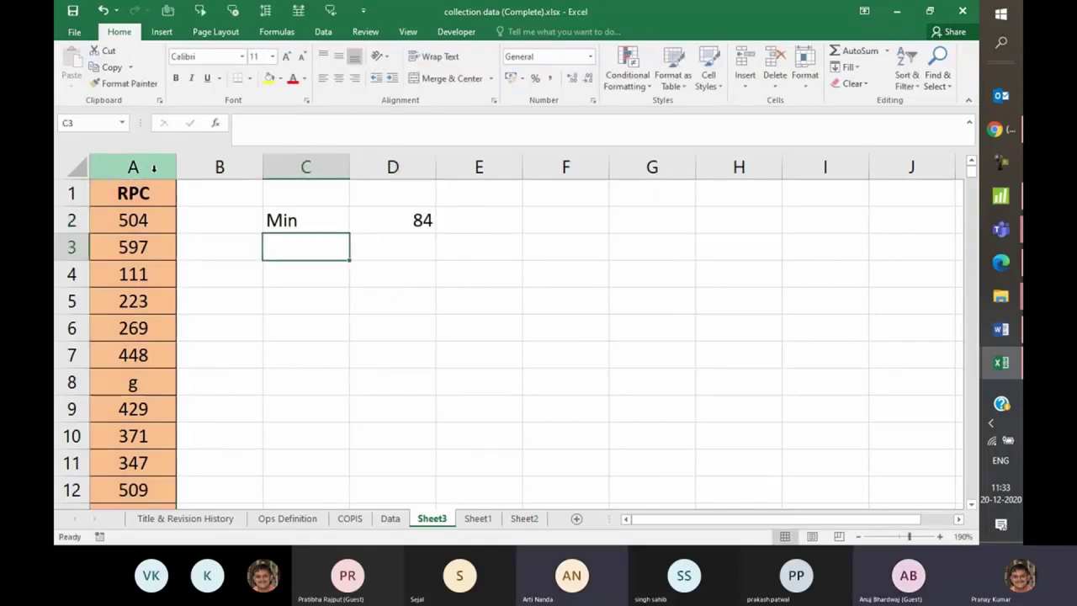
Step: Label cell C3 below Min as Q1
{"action": "key", "text": "Down"}
{"action": "key", "text": "Down"}
{"action": "key", "text": "Down"}
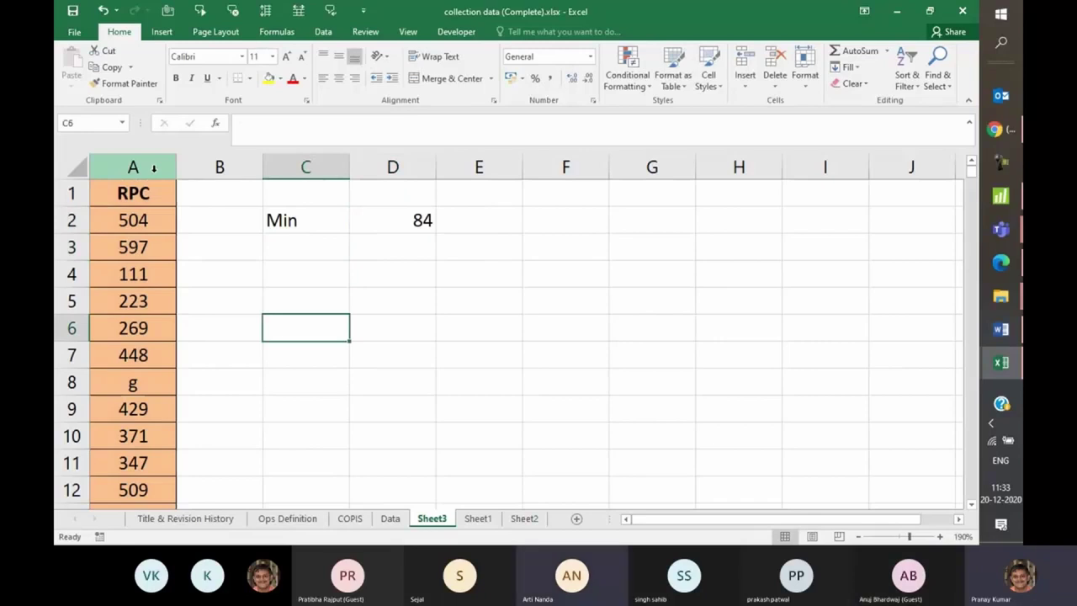
{"action": "key", "text": "Up"}
{"action": "key", "text": "Up"}
{"action": "key", "text": "Up"}
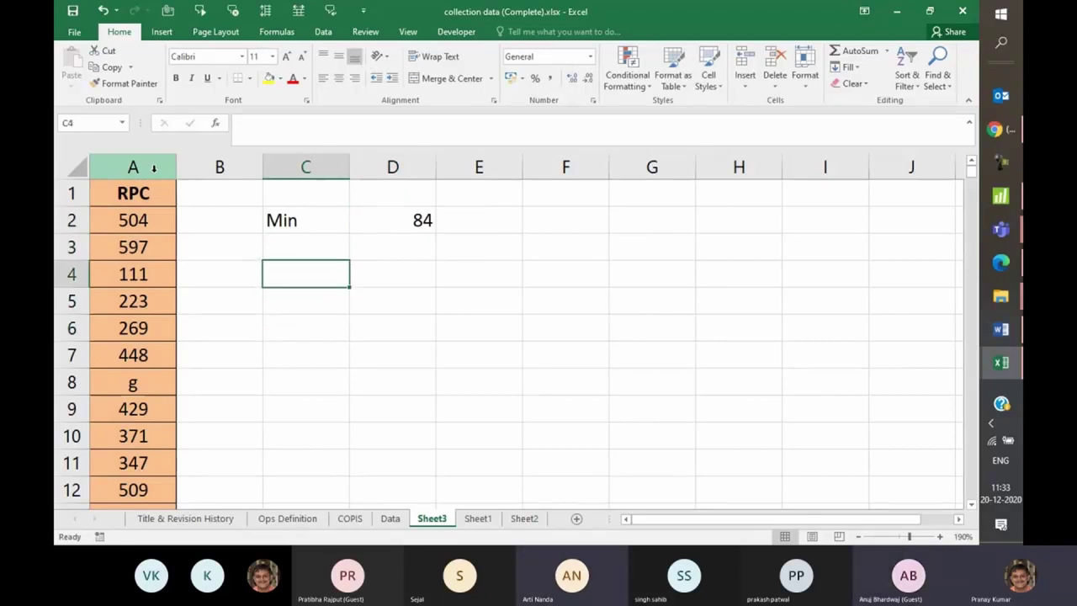
{"action": "type", "text": "Q1"}
{"action": "key", "text": "Tab"}
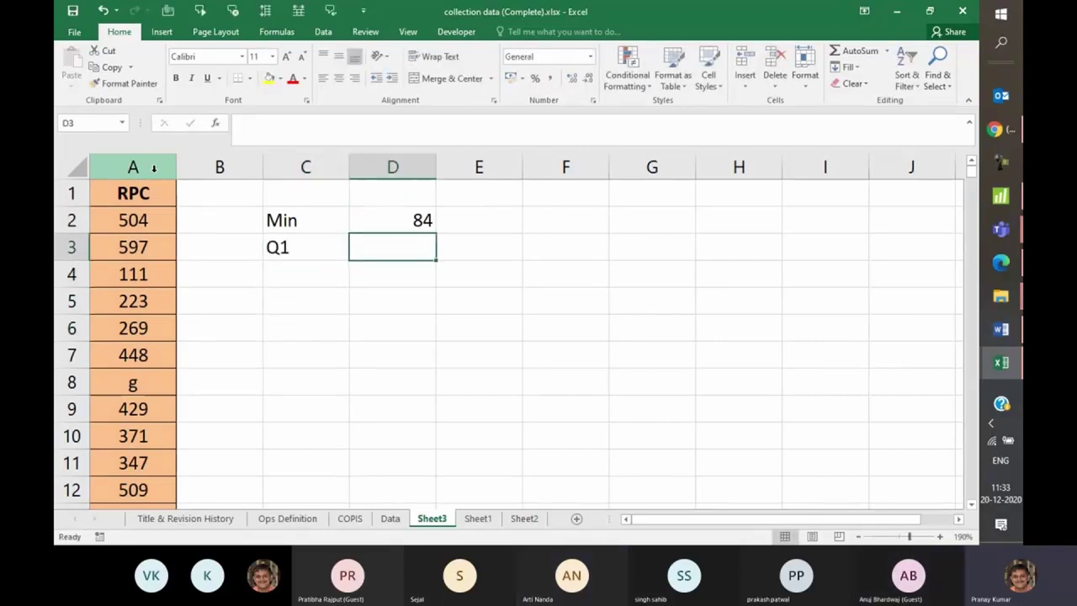
Step: Calculate the first quartile of the RPC column in D3 with =QUARTILE(A:A,1)
{"action": "type", "text": "=a"}
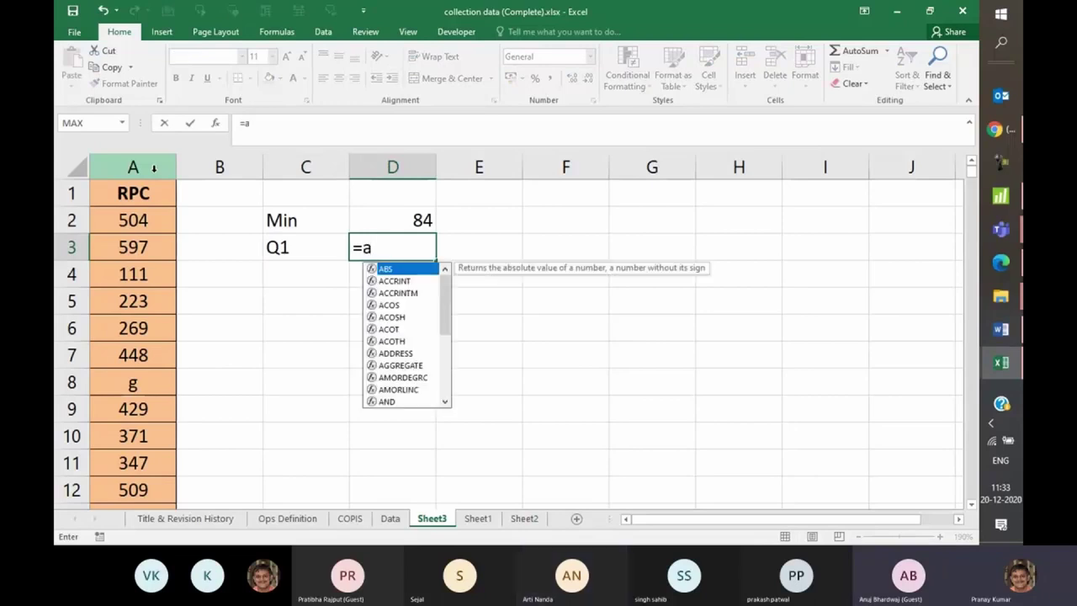
{"action": "type", "text": "uqrtie"}
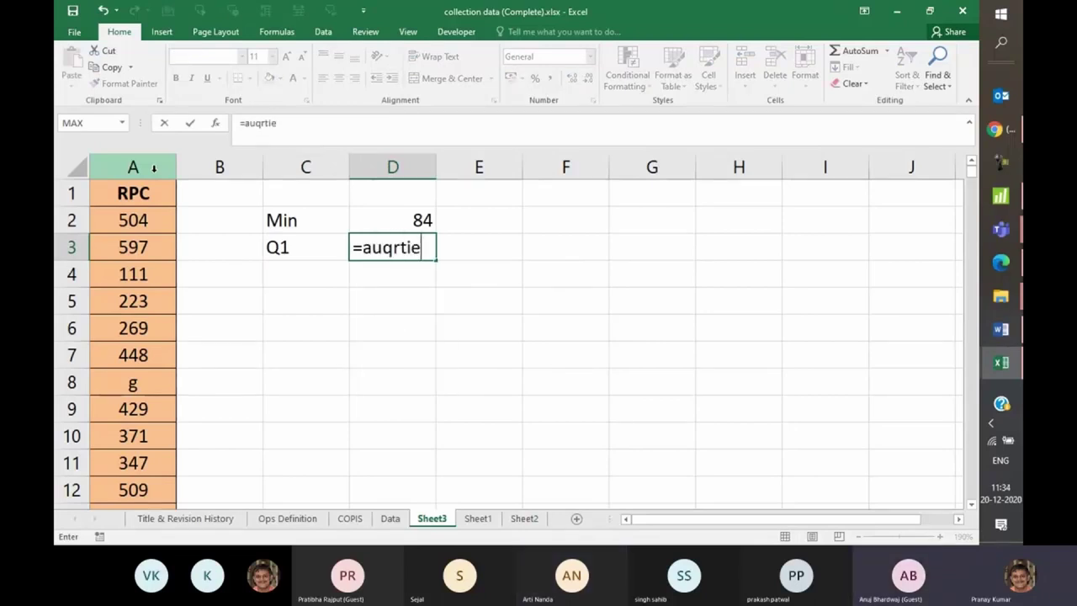
{"action": "key", "text": "BackSpace"}
{"action": "key", "text": "BackSpace"}
{"action": "key", "text": "BackSpace"}
{"action": "key", "text": "BackSpace"}
{"action": "key", "text": "BackSpace"}
{"action": "key", "text": "BackSpace"}
{"action": "key", "text": "BackSpace"}
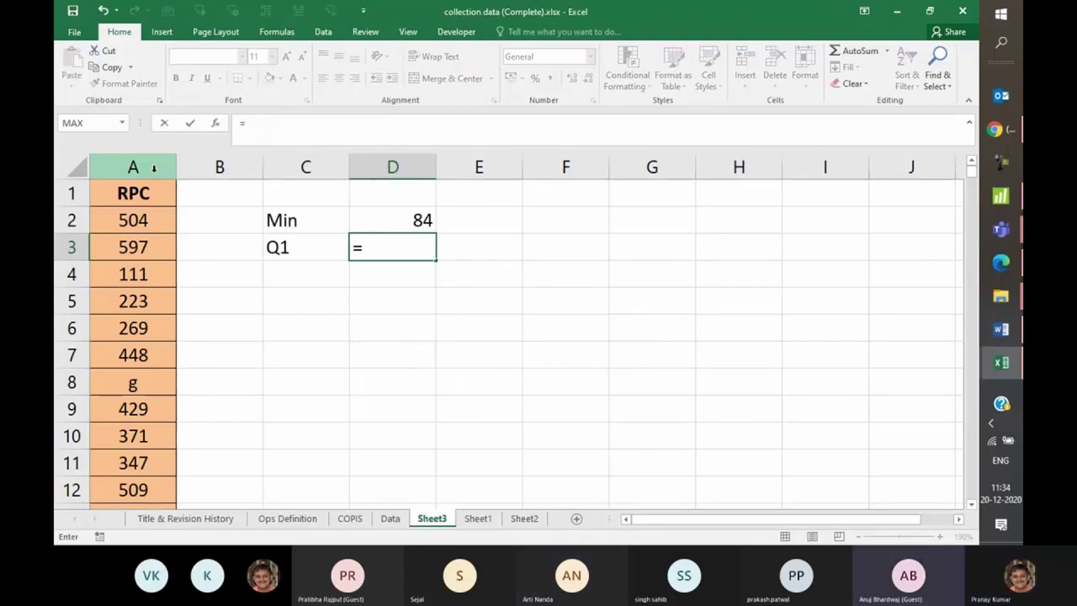
{"action": "type", "text": "quartile"}
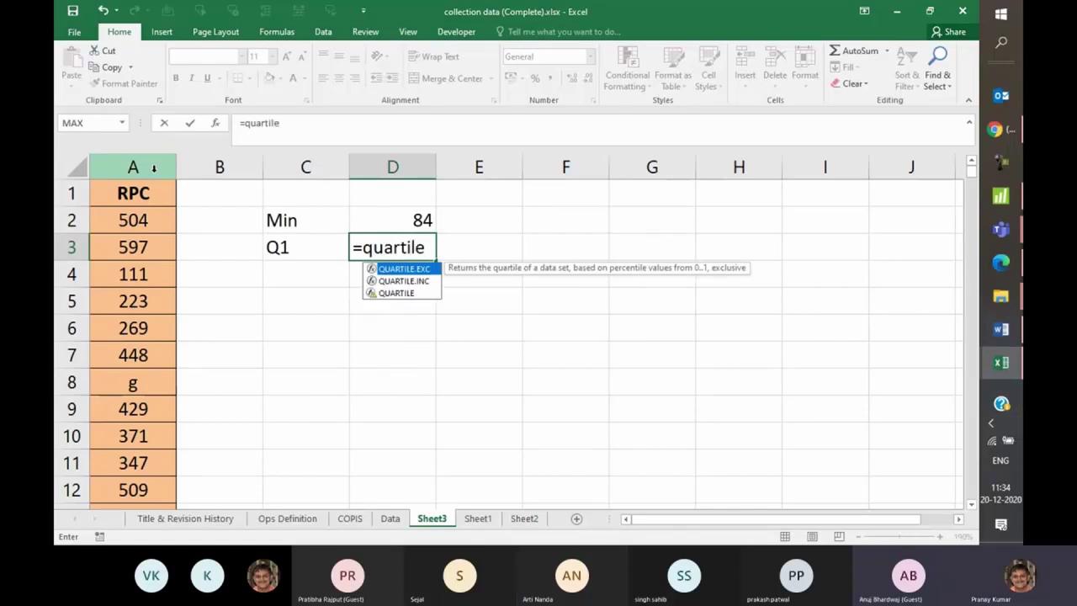
{"action": "type", "text": "("}
{"action": "left_click", "coordinate": [154, 168]}
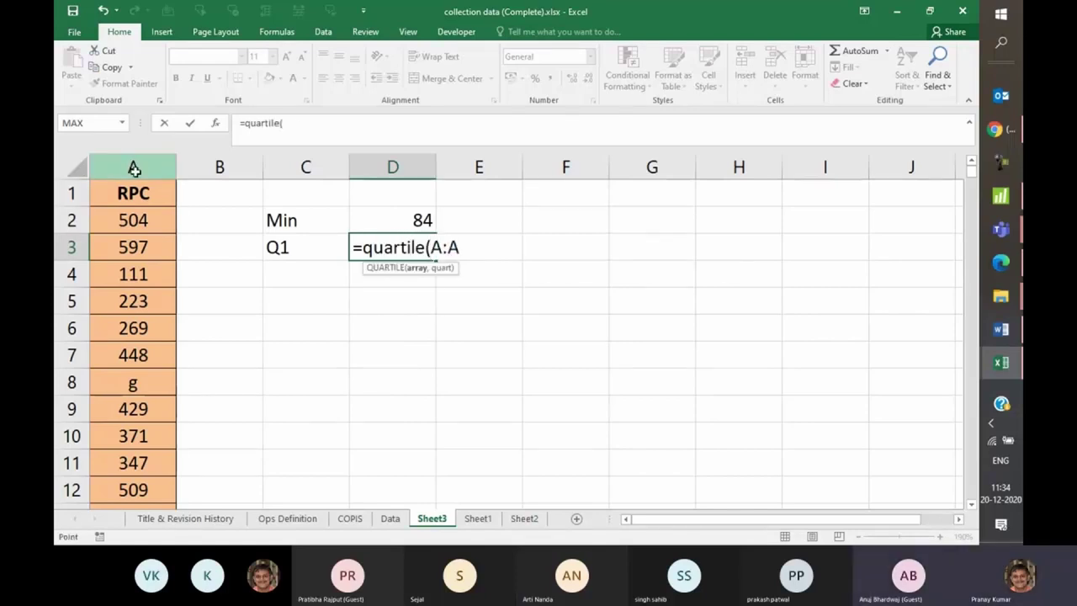
{"action": "type", "text": ",1)"}
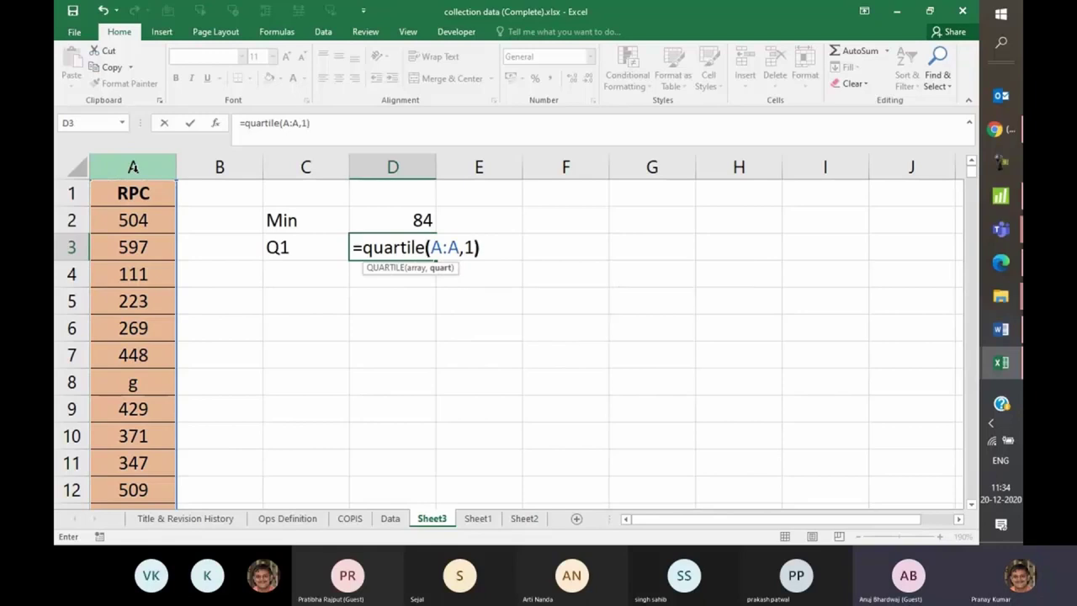
{"action": "key", "text": "Return"}
Step: Label cell C4 as Median and calculate the median of column A in D4 with =MEDIAN(A:A)
{"action": "key", "text": "Left"}
{"action": "type", "text": "Median"}
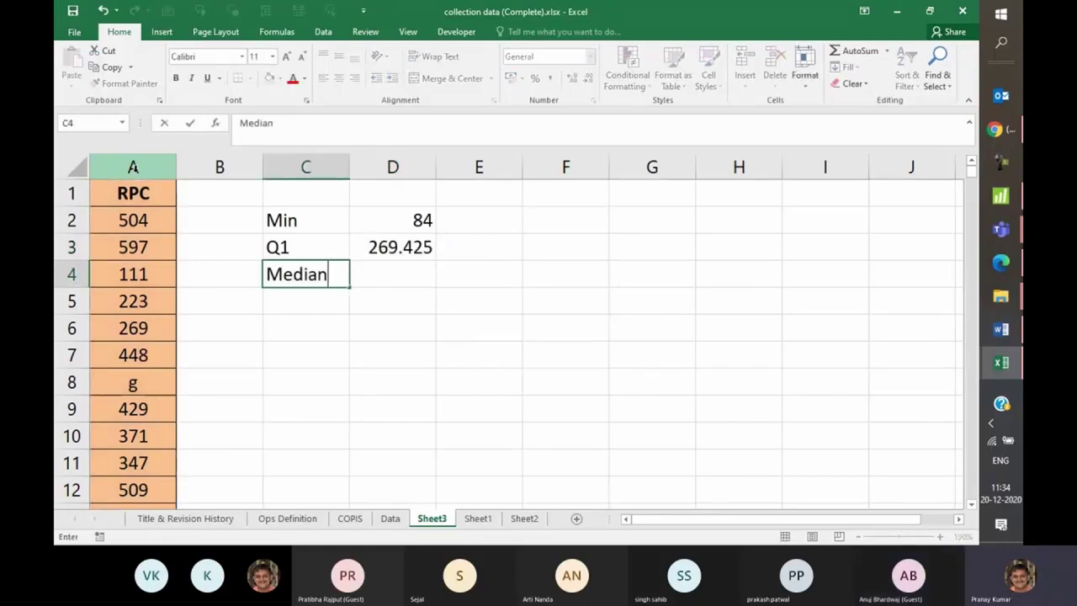
{"action": "key", "text": "Tab"}
{"action": "type", "text": "="}
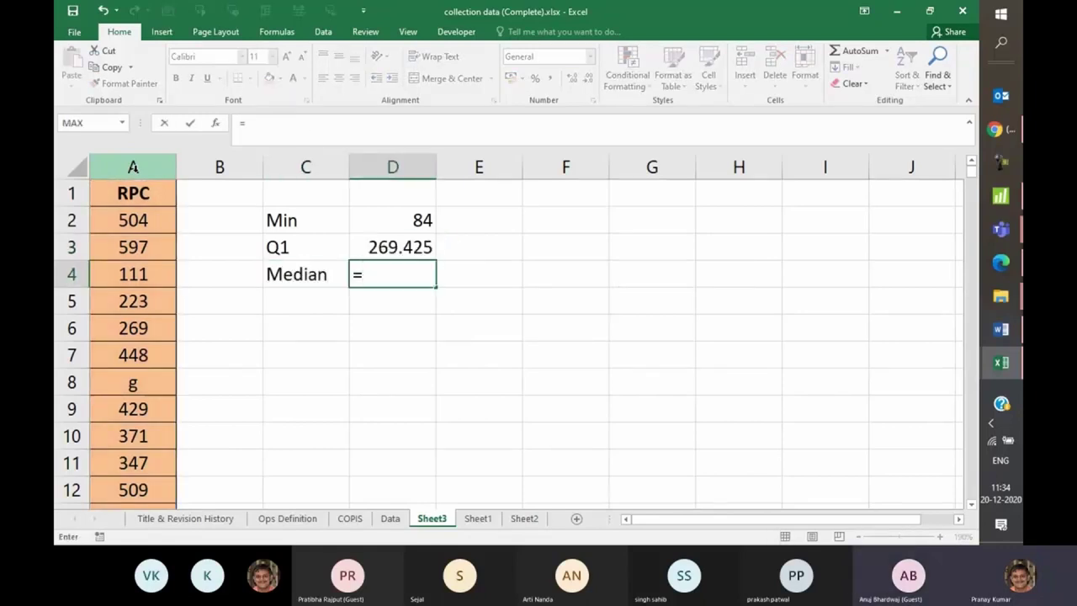
{"action": "type", "text": "median("}
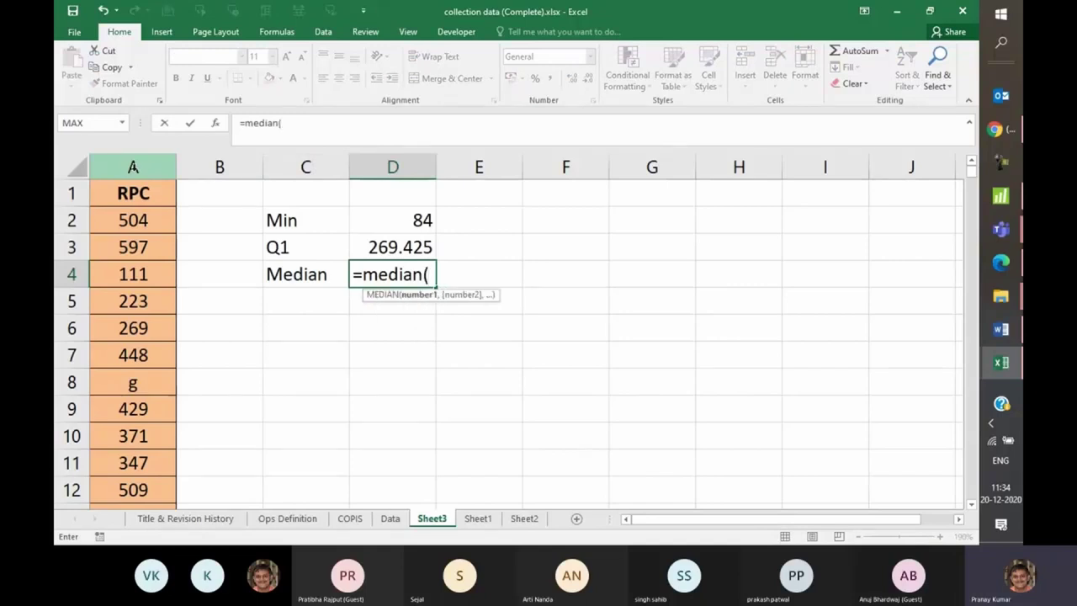
{"action": "left_click", "coordinate": [129, 166]}
{"action": "type", "text": ")"}
{"action": "key", "text": "Return"}
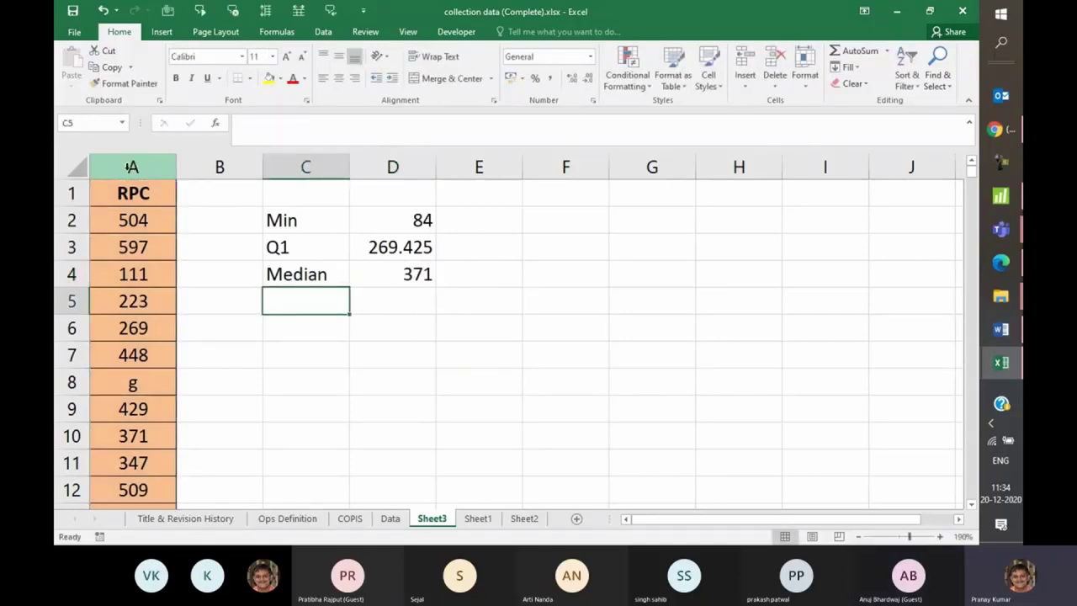
Step: Label cell C5 as Q3 and calculate the third quartile in D5 with =QUARTILE(A:A,3)
{"action": "type", "text": "Q3"}
{"action": "key", "text": "Tab"}
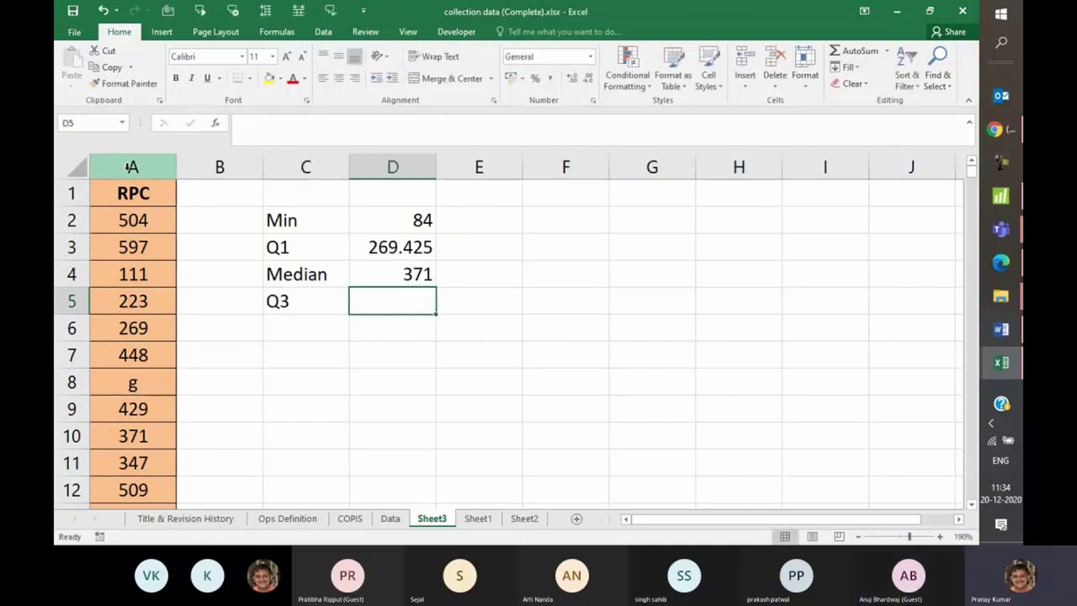
{"action": "type", "text": "="}
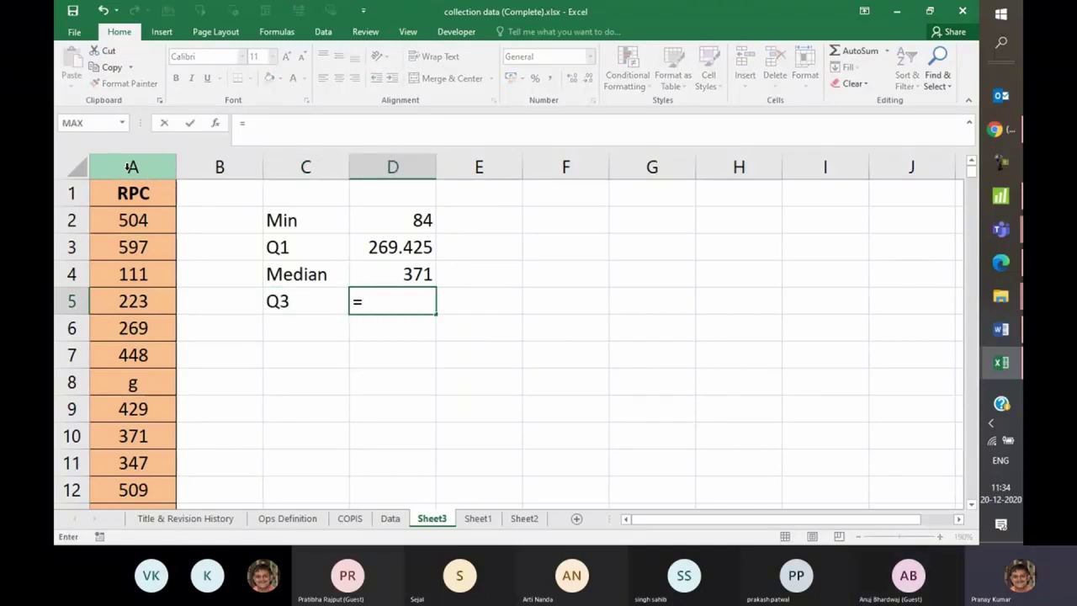
{"action": "type", "text": "quart"}
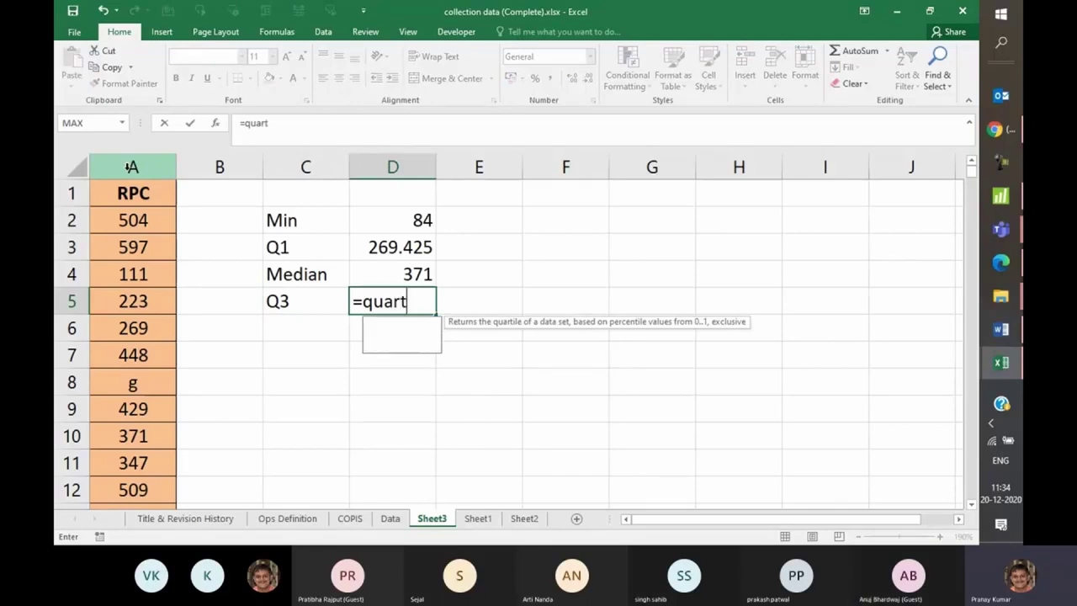
{"action": "type", "text": "ile("}
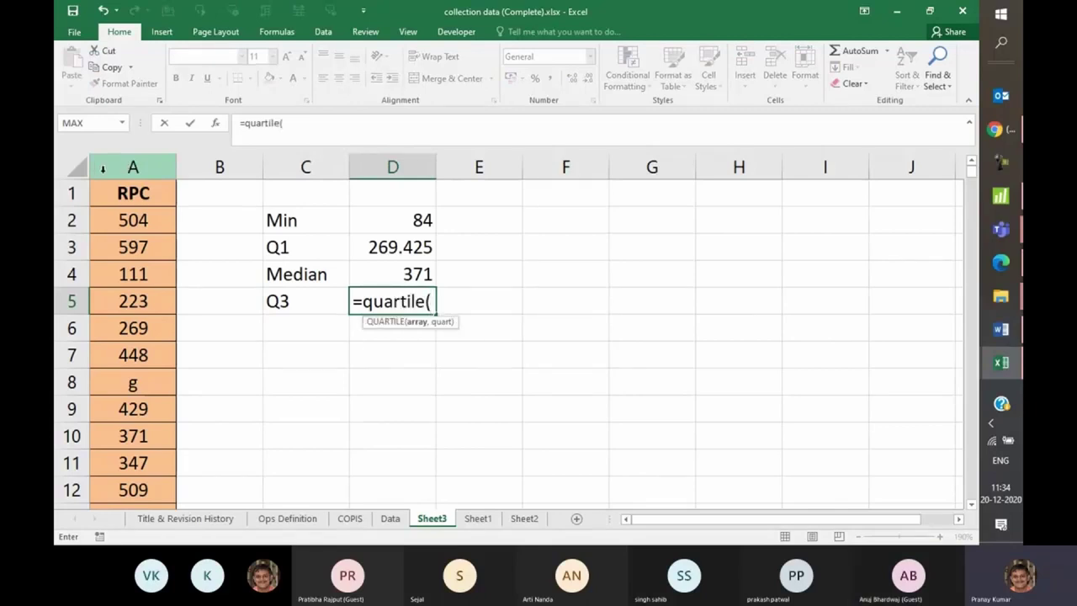
{"action": "left_click", "coordinate": [113, 167]}
{"action": "type", "text": ",3"}
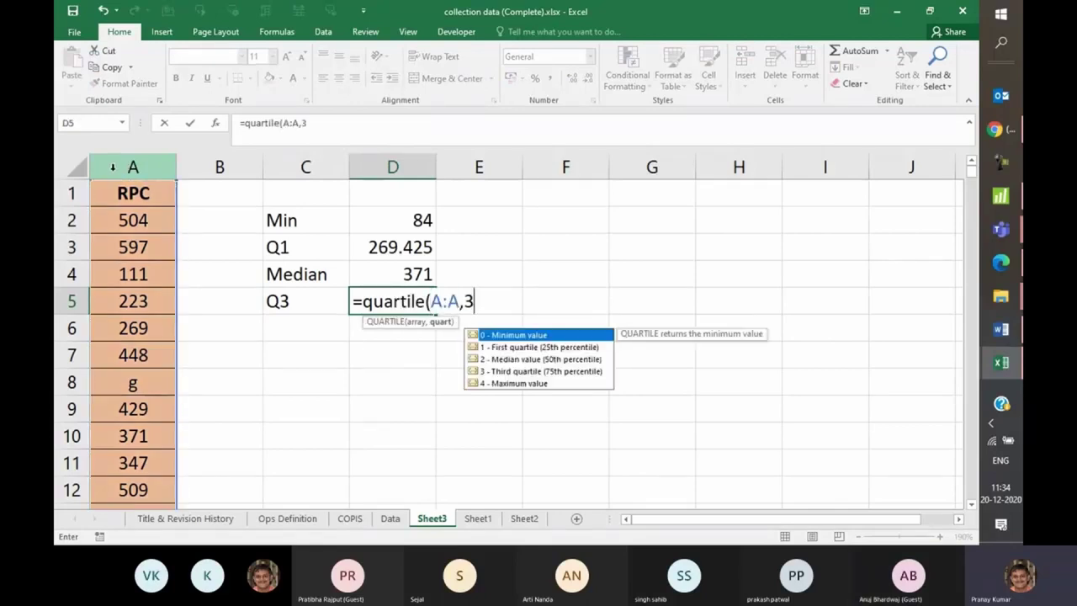
{"action": "key", "text": "ctrl+Return"}
{"action": "key", "text": "Return"}
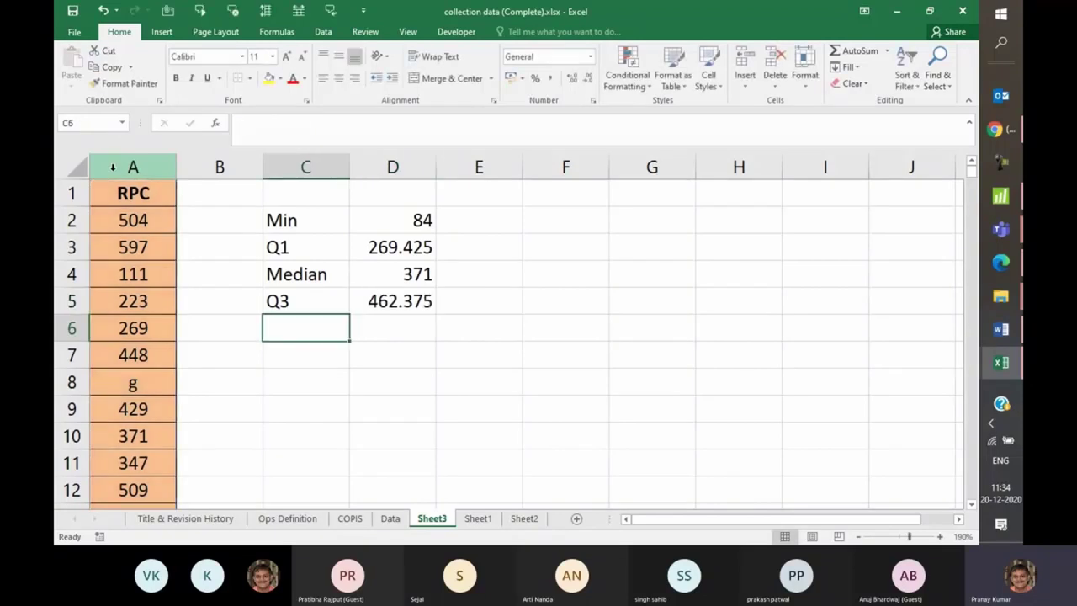
Step: Label cell C6 as Max and calculate the maximum of column A in D6 with =MAX(A:A)
{"action": "type", "text": "Max"}
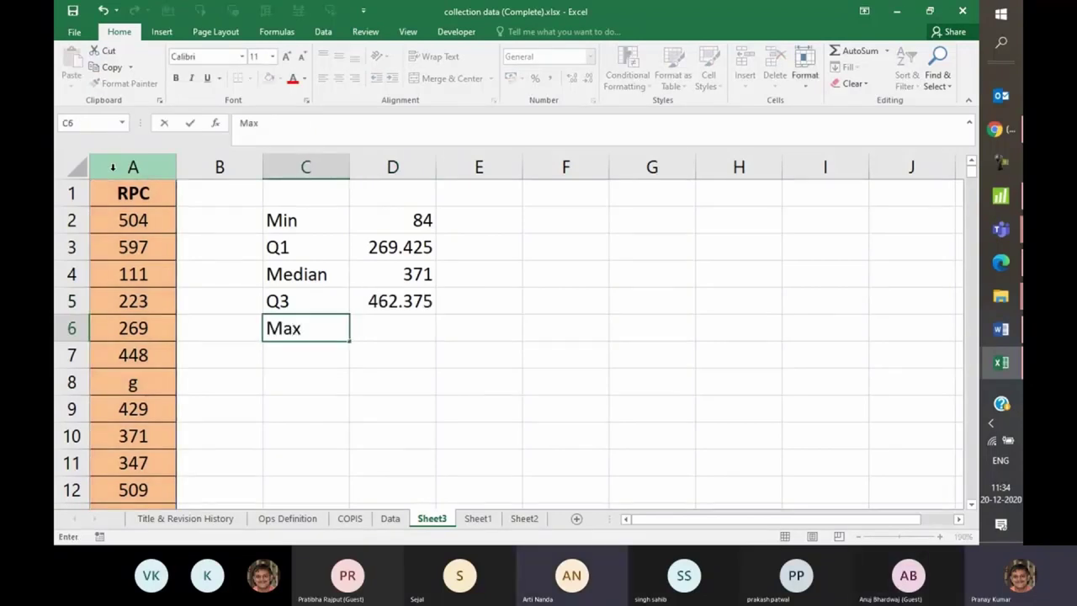
{"action": "key", "text": "Tab"}
{"action": "type", "text": "=m"}
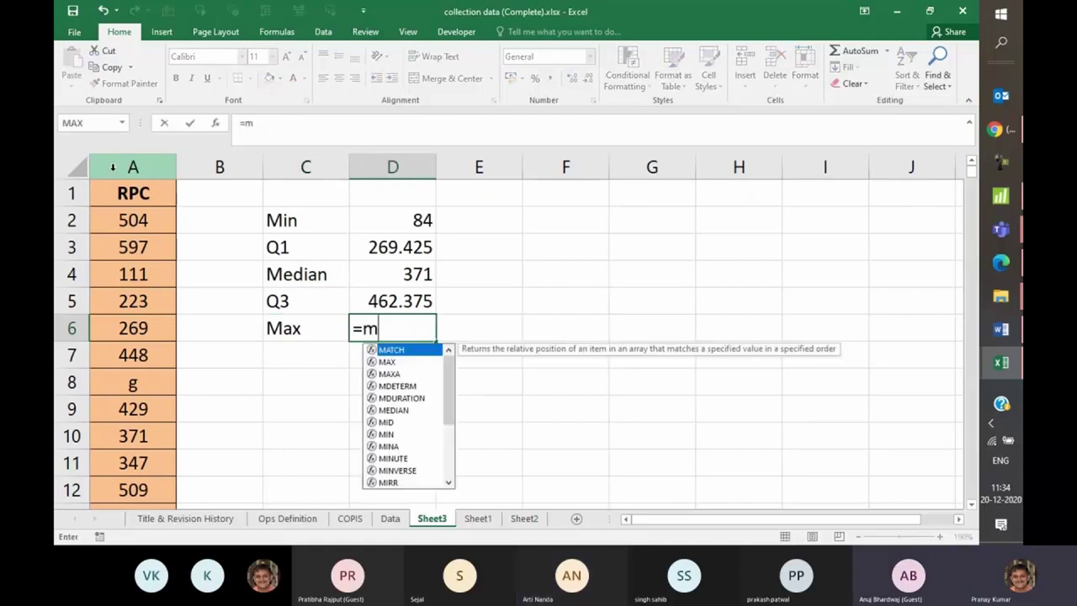
{"action": "type", "text": "ax("}
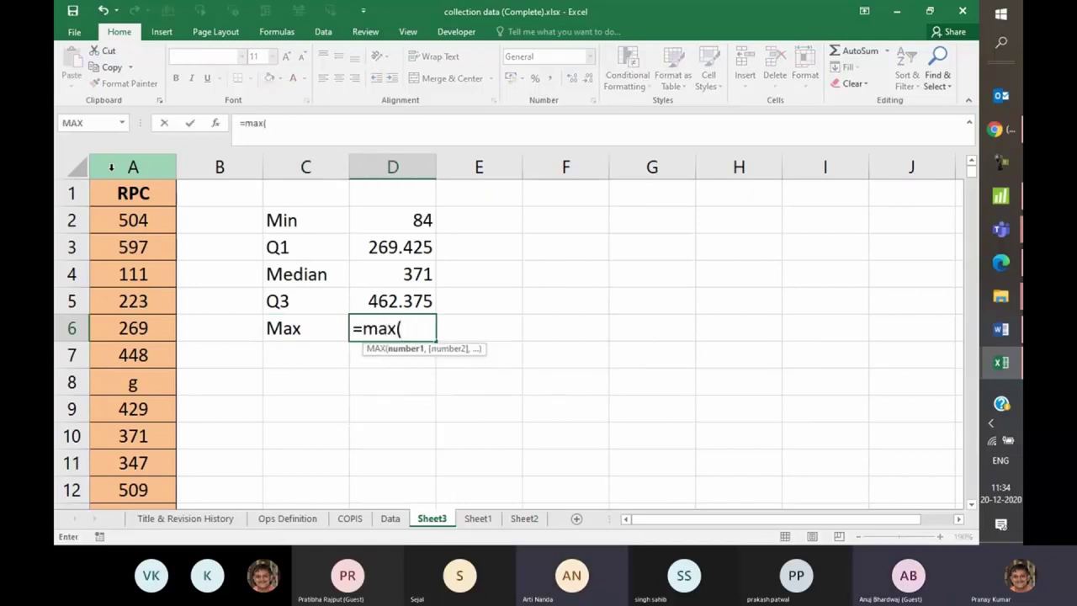
{"action": "left_click", "coordinate": [129, 167]}
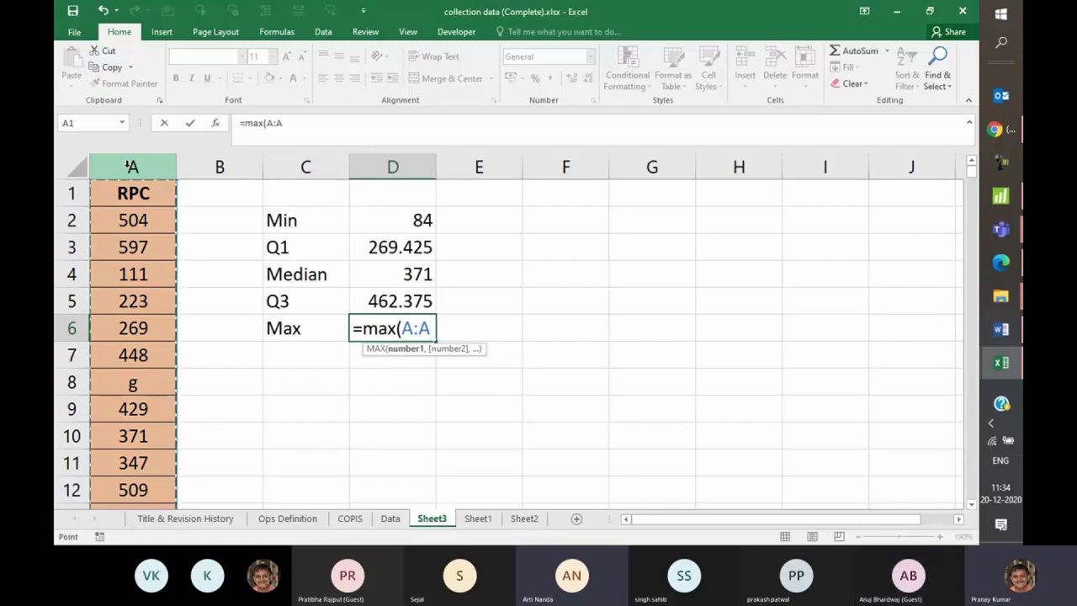
{"action": "type", "text": ")"}
{"action": "key", "text": "Return"}
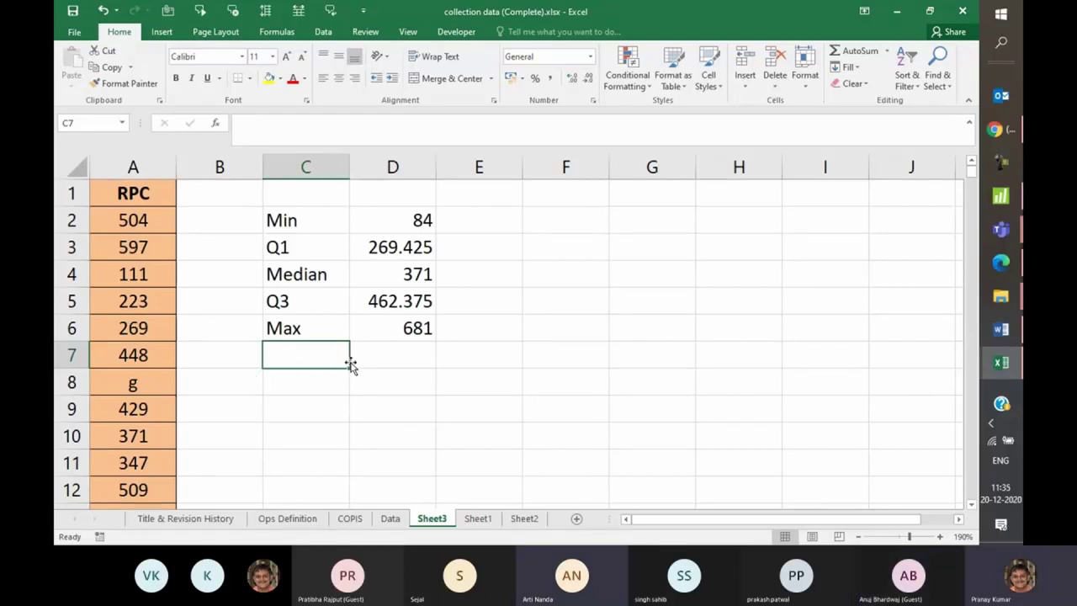
{"action": "left_click", "coordinate": [406, 229]}
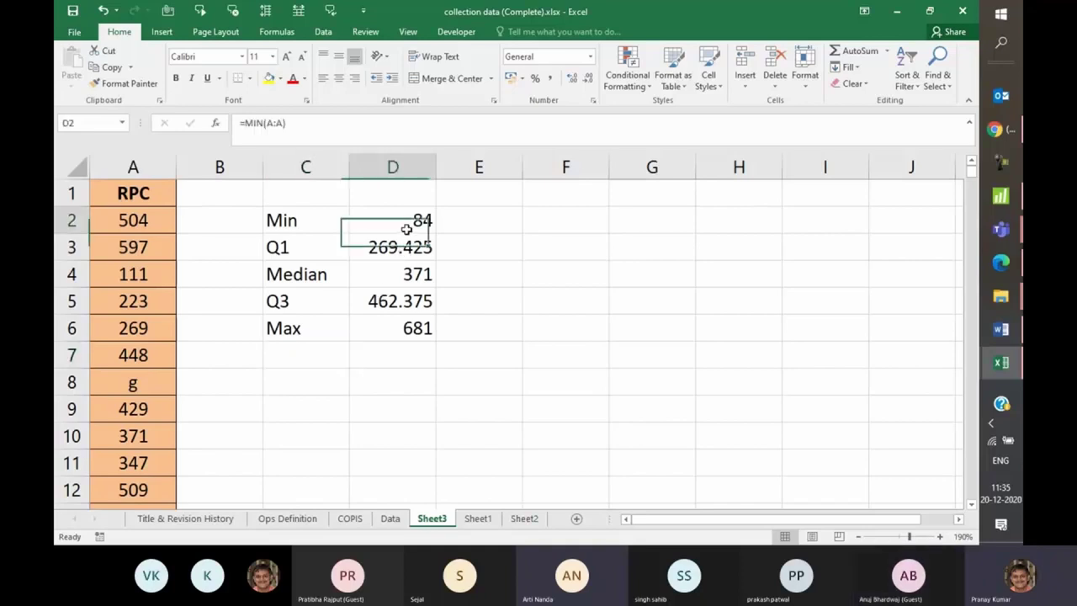
{"action": "left_click_drag", "start_coordinate": [406, 229], "coordinate": [415, 242]}
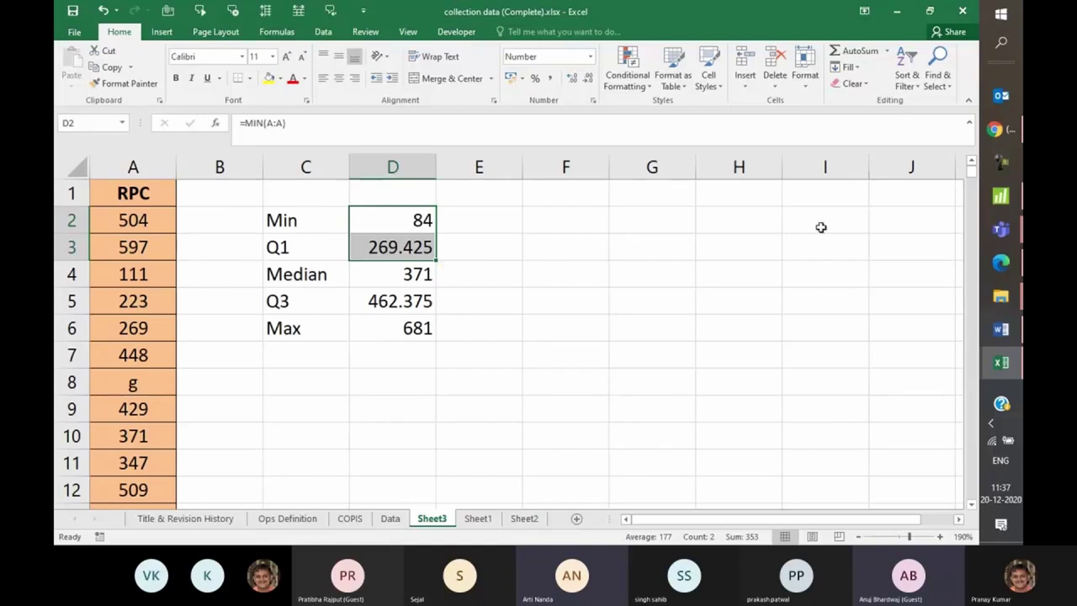
{"action": "left_click", "coordinate": [908, 21]}
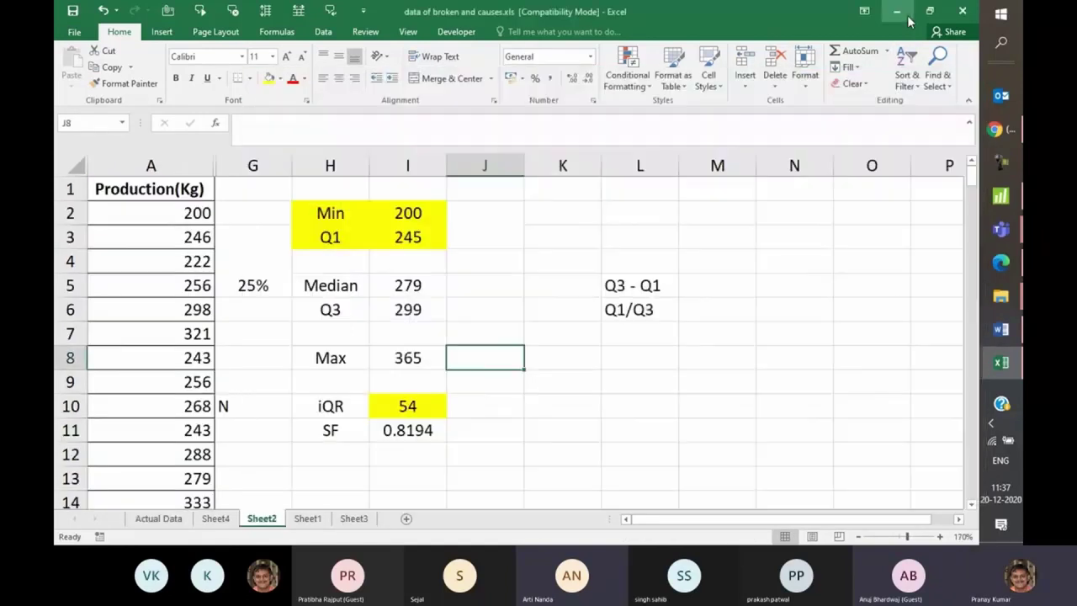
{"action": "left_click", "coordinate": [898, 18]}
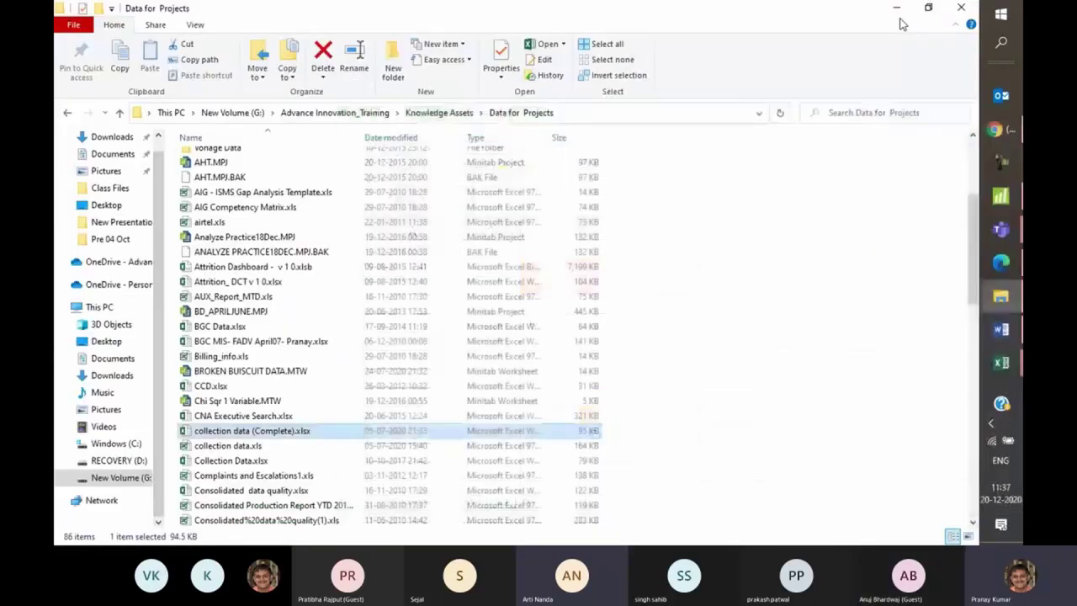
{"action": "left_click", "coordinate": [960, 10]}
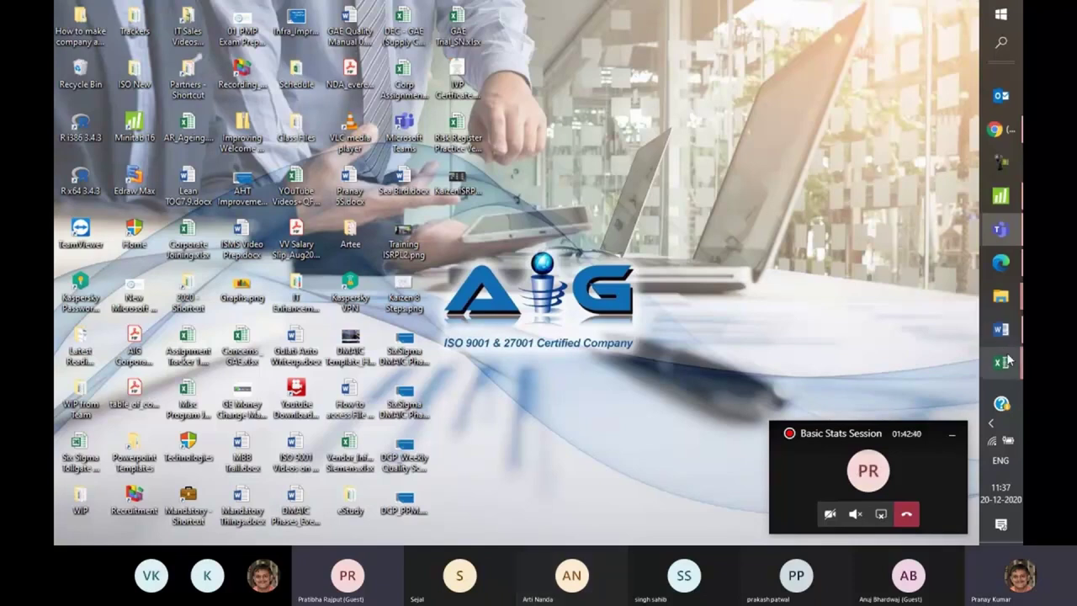
{"action": "mouse_move", "coordinate": [1000, 363]}
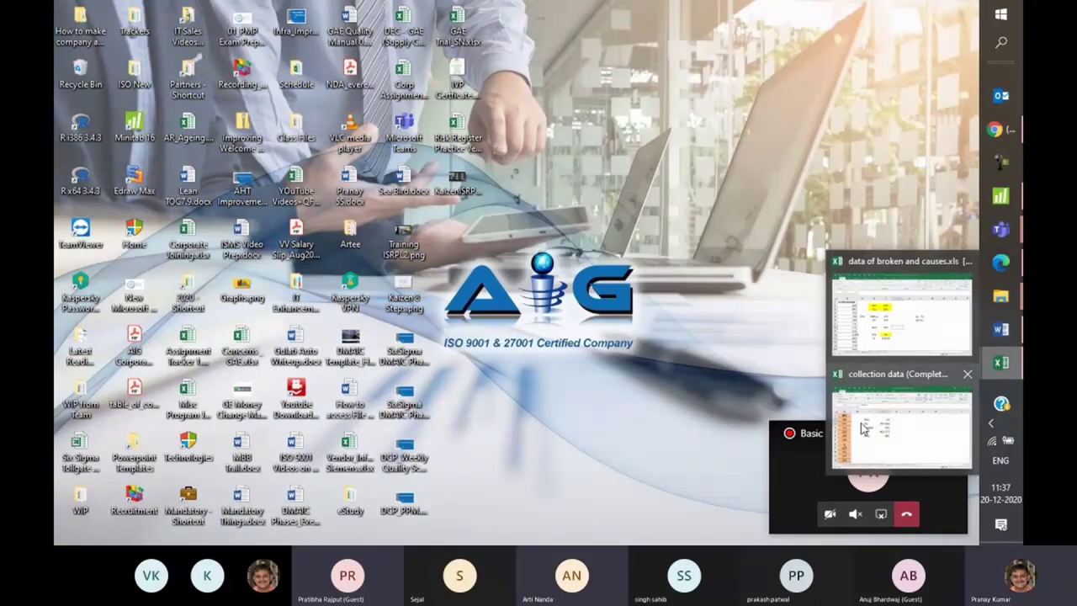
{"action": "left_click", "coordinate": [834, 425]}
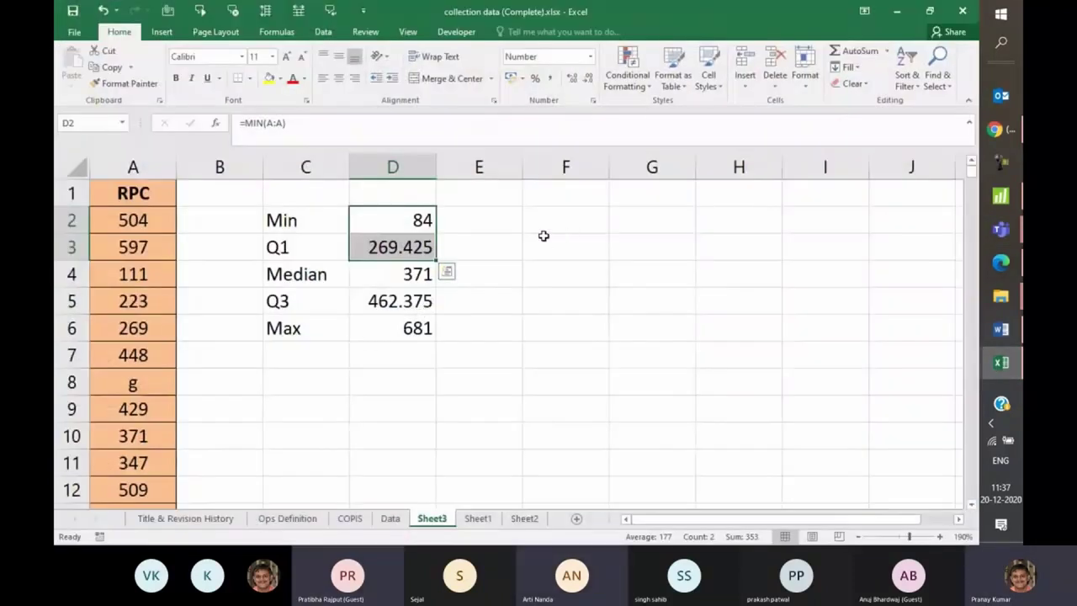
Step: Label cell E3 as IQR and calculate the interquartile range in F3 with =D5-D3
{"action": "left_click", "coordinate": [489, 243]}
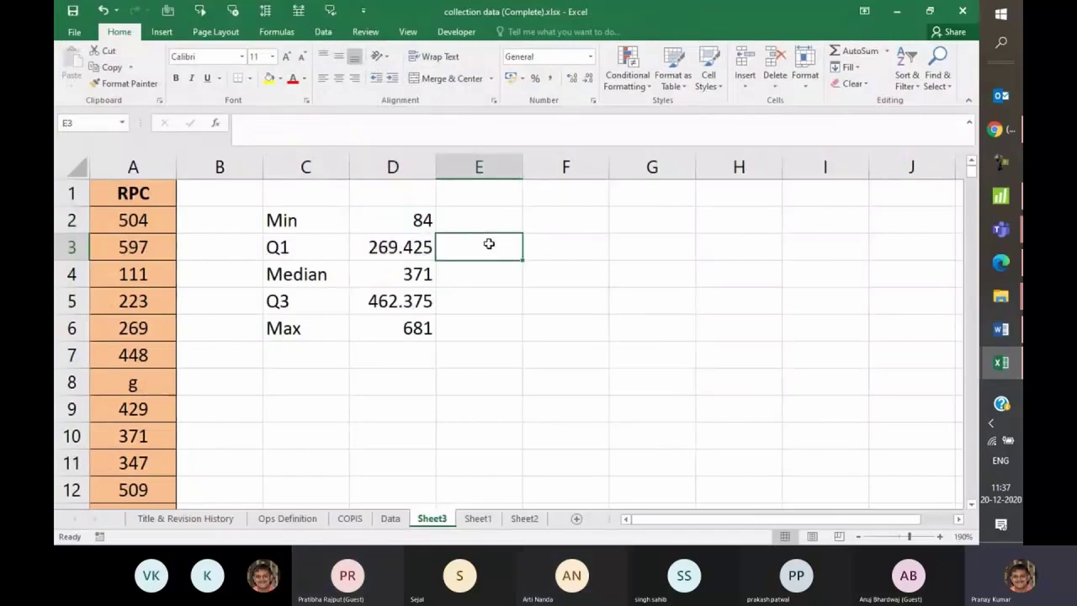
{"action": "type", "text": "IQR"}
{"action": "key", "text": "Tab"}
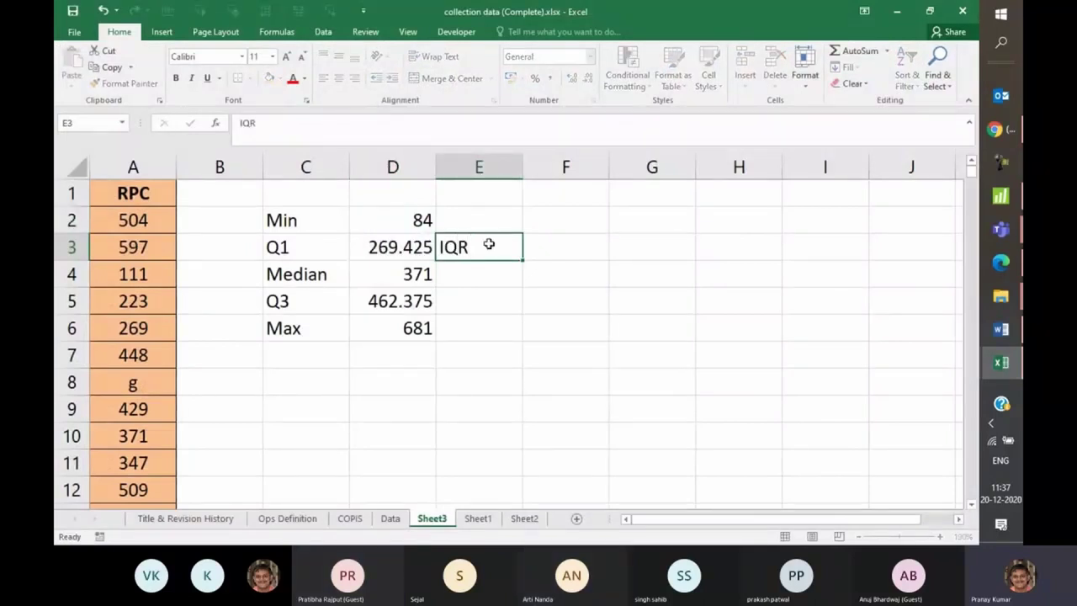
{"action": "type", "text": "="}
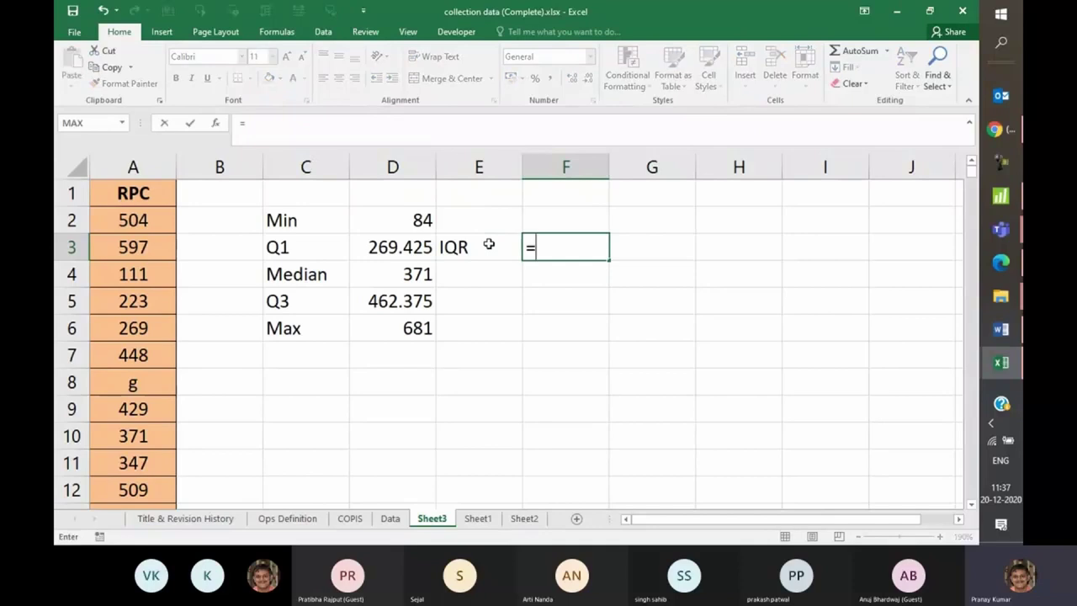
{"action": "left_click", "coordinate": [407, 300]}
{"action": "type", "text": "-"}
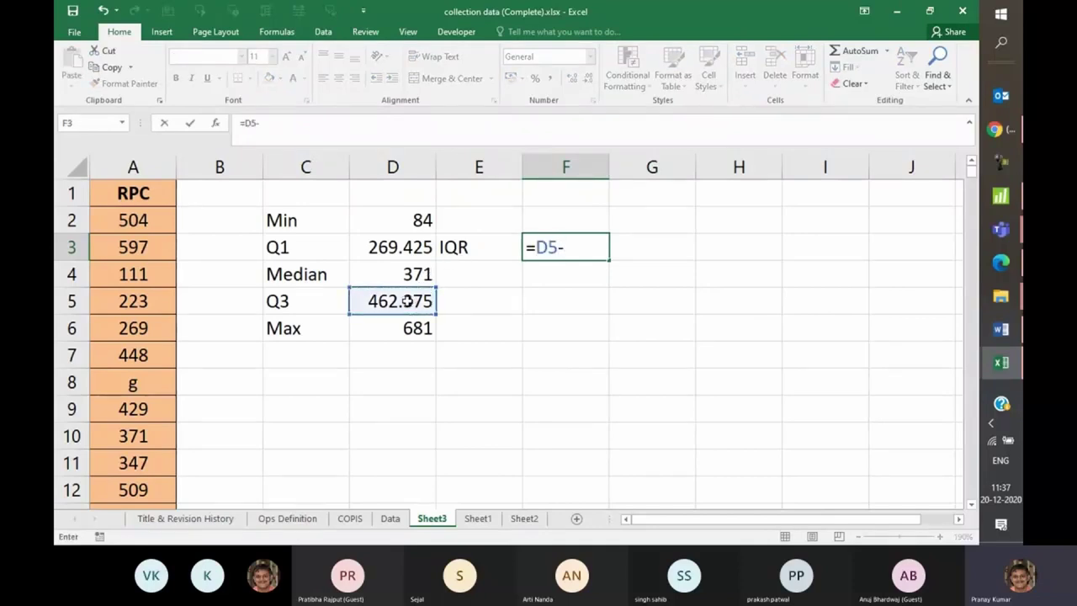
{"action": "left_click", "coordinate": [401, 241]}
{"action": "key", "text": "Return"}
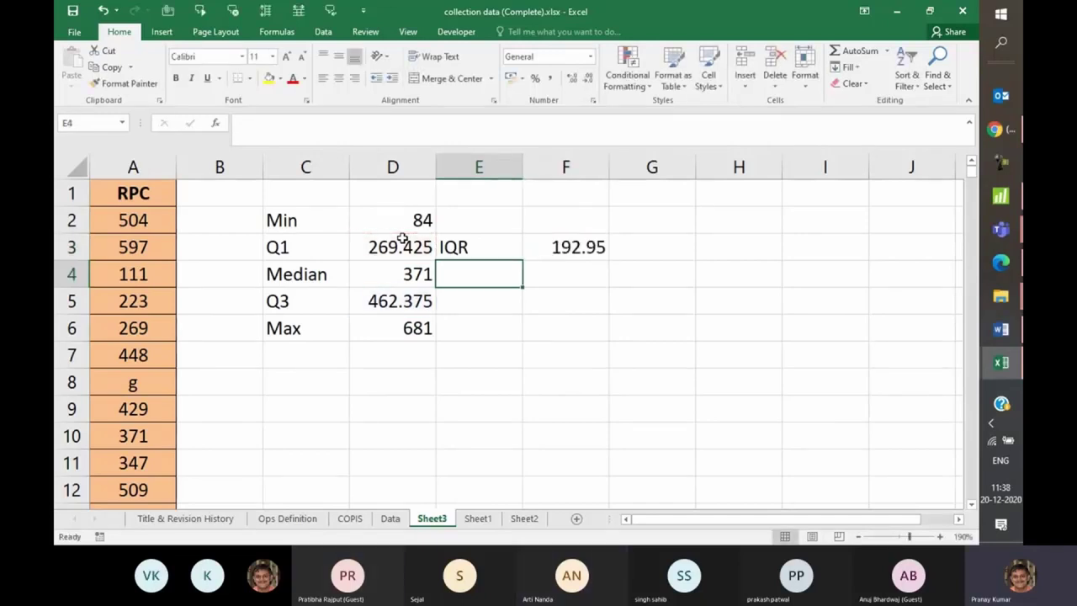
Step: Label cell E4 as SF and calculate the ratio of Q1 to Q3 in F4 with =D3/D5
{"action": "type", "text": "SF"}
{"action": "key", "text": "Tab"}
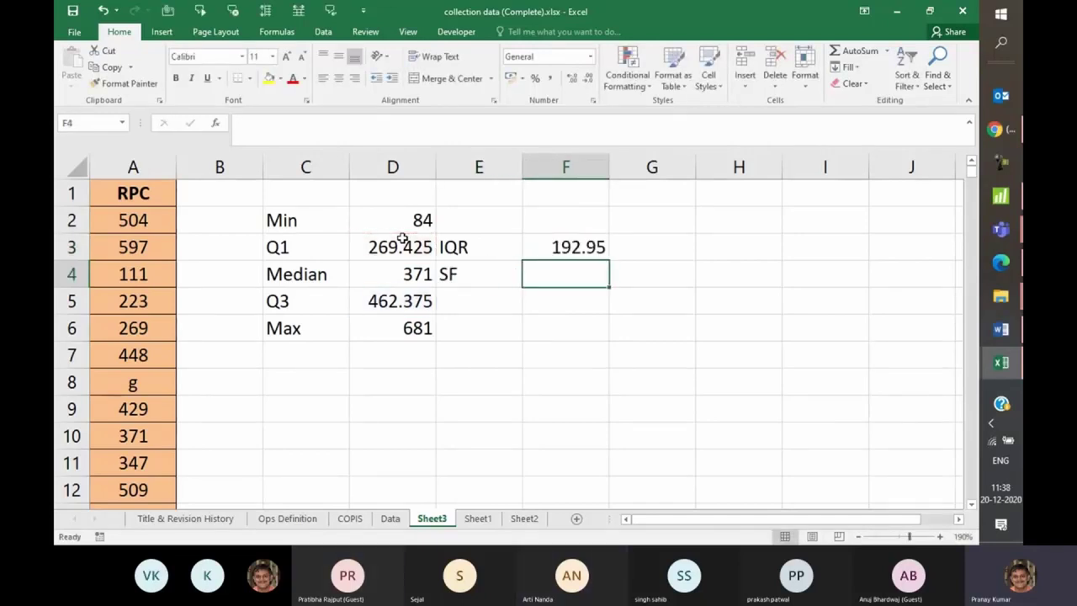
{"action": "type", "text": "="}
{"action": "left_click", "coordinate": [378, 249]}
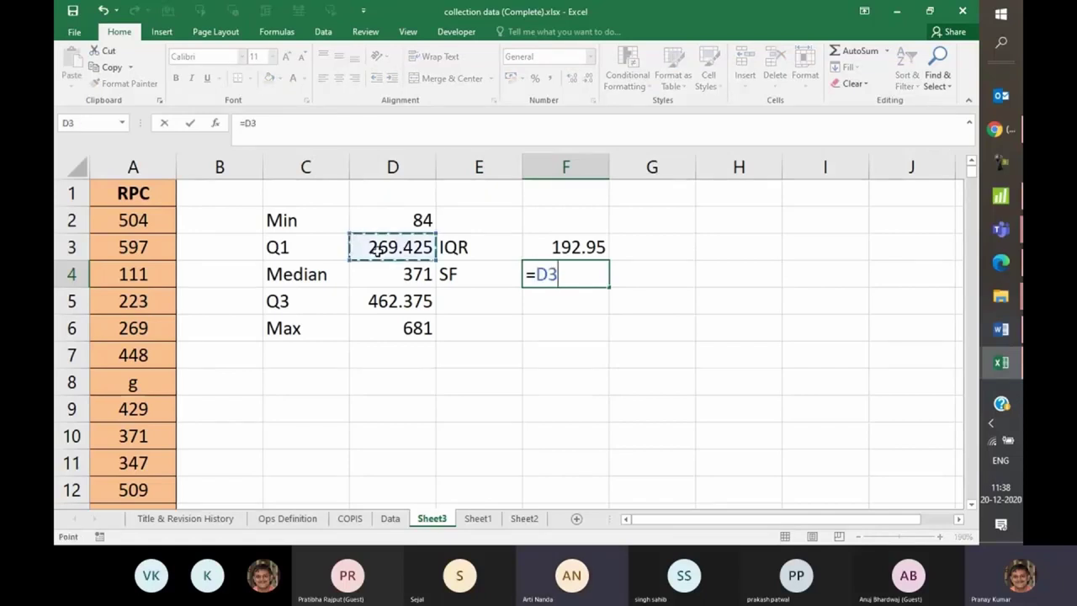
{"action": "type", "text": "/"}
{"action": "left_click", "coordinate": [387, 303]}
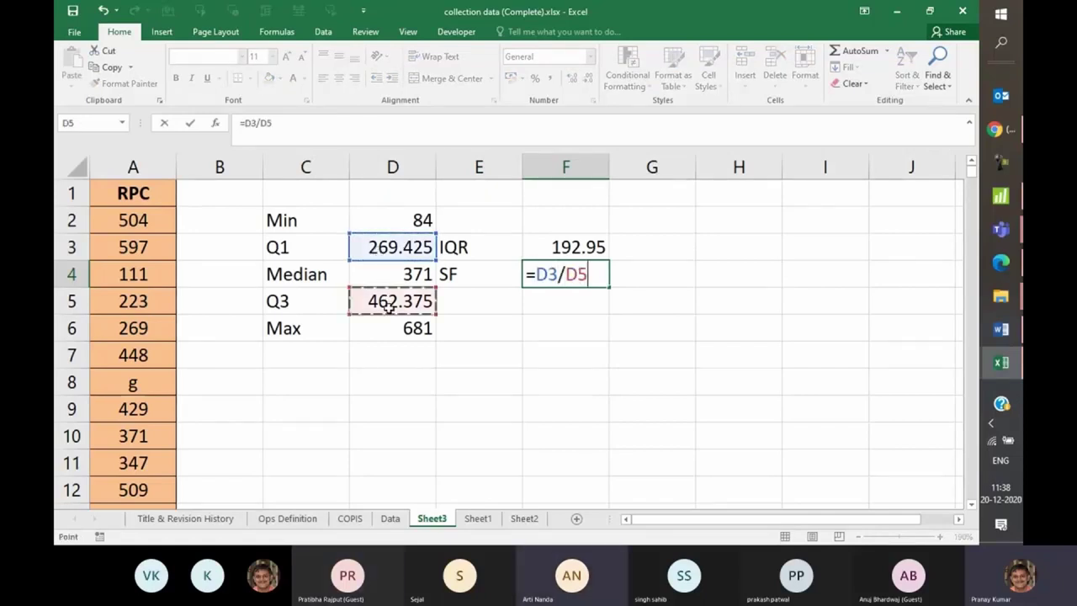
{"action": "key", "text": "Return"}
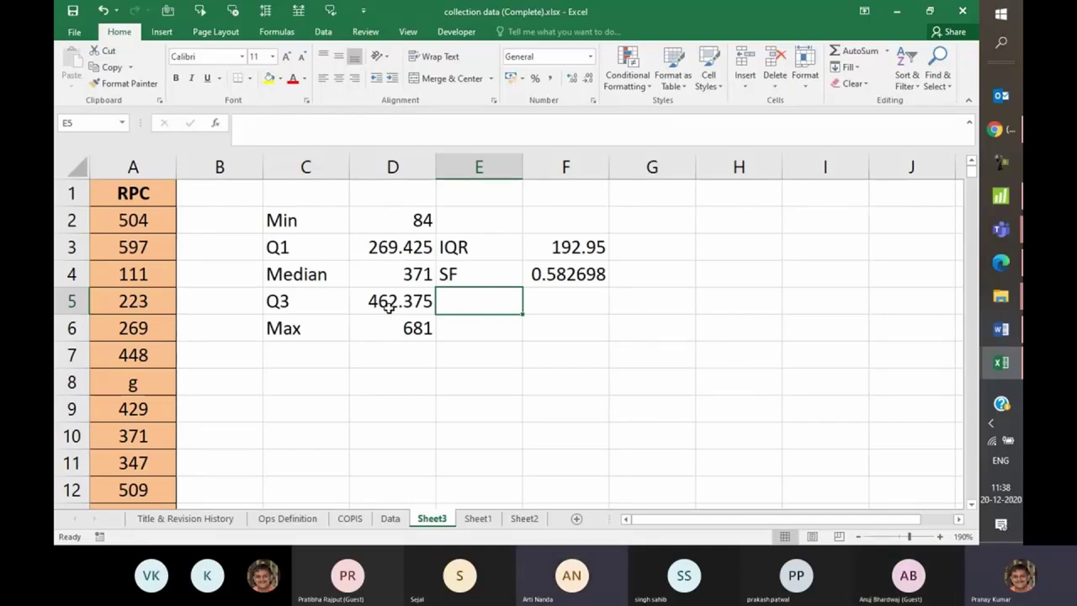
Step: Try copying the Q1 formula from D3 over the Q3 cell D5, inspect IQR and SF, and undo the paste
{"action": "left_click", "coordinate": [390, 245]}
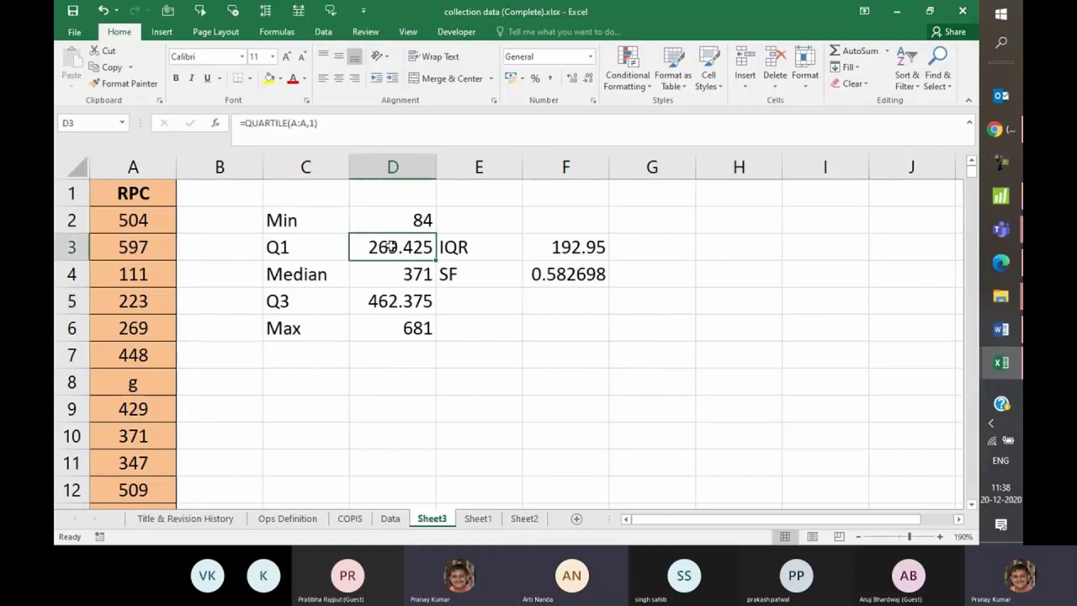
{"action": "key", "text": "ctrl+c"}
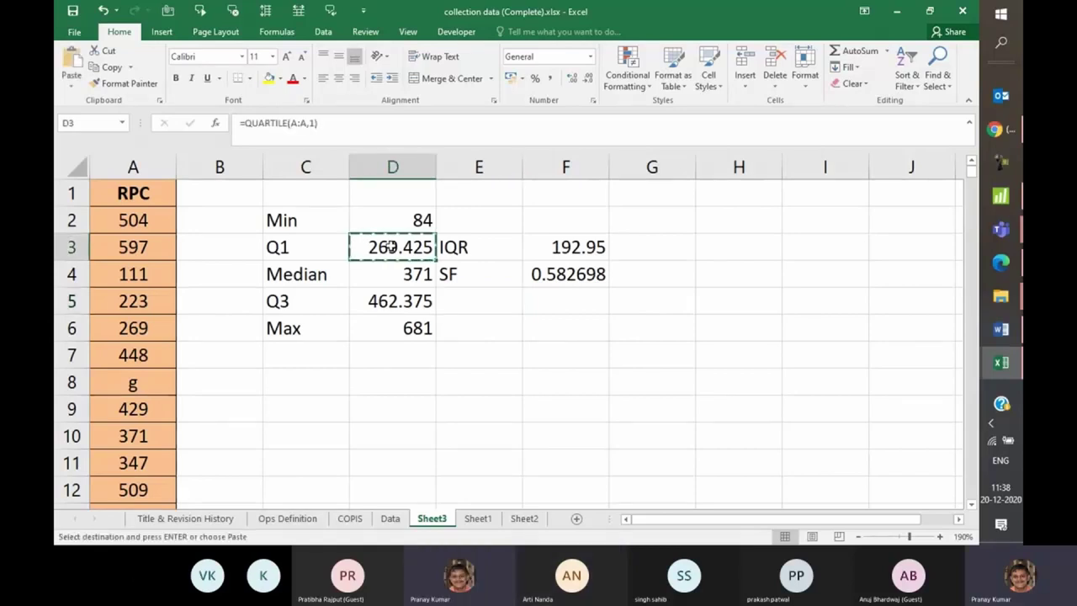
{"action": "left_click", "coordinate": [394, 290]}
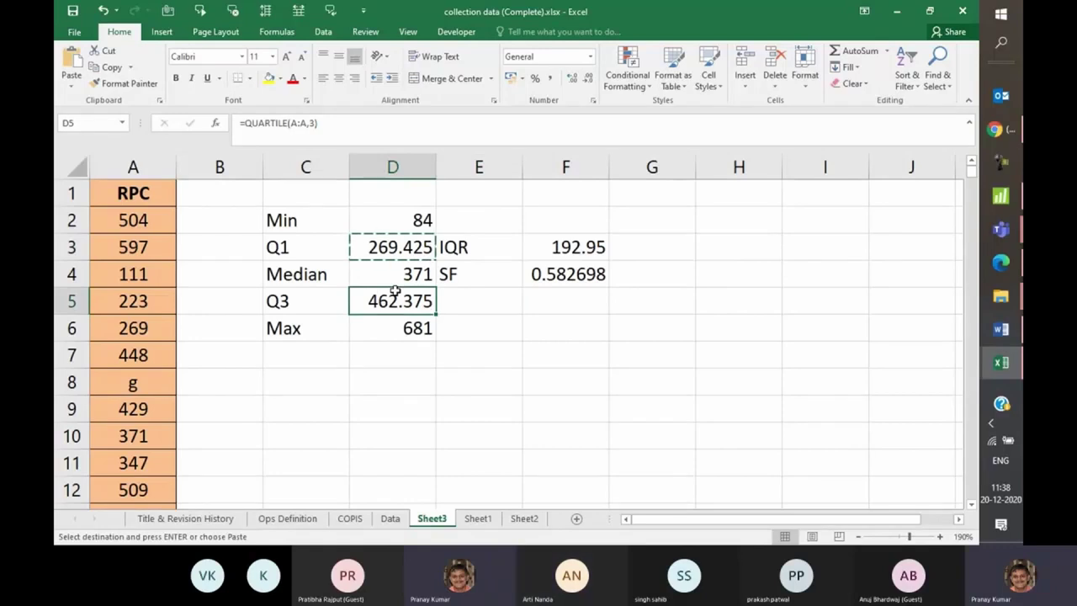
{"action": "key", "text": "ctrl+v"}
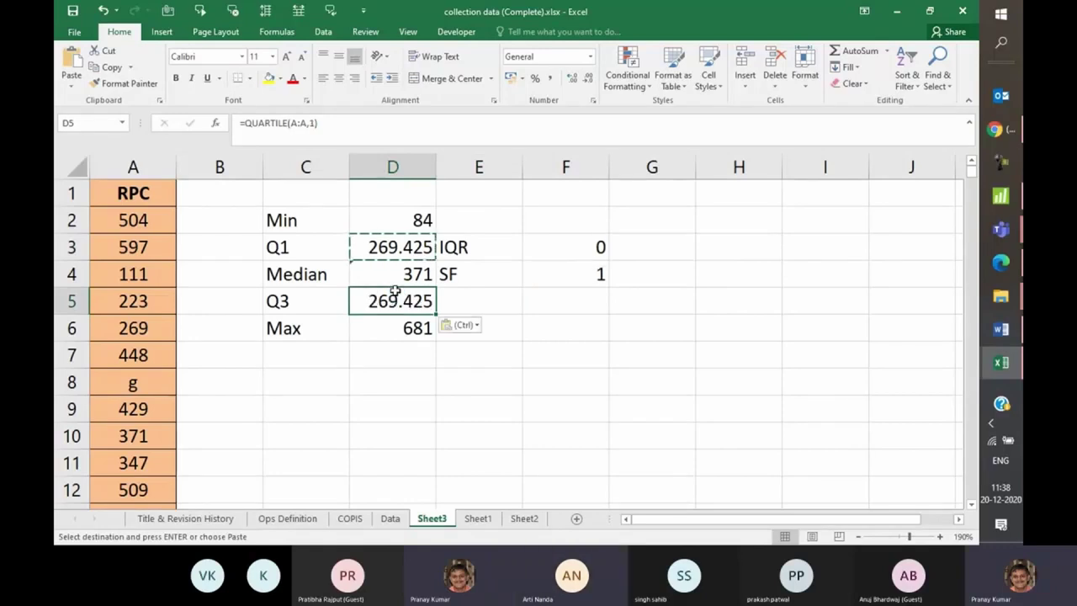
{"action": "left_click", "coordinate": [596, 244]}
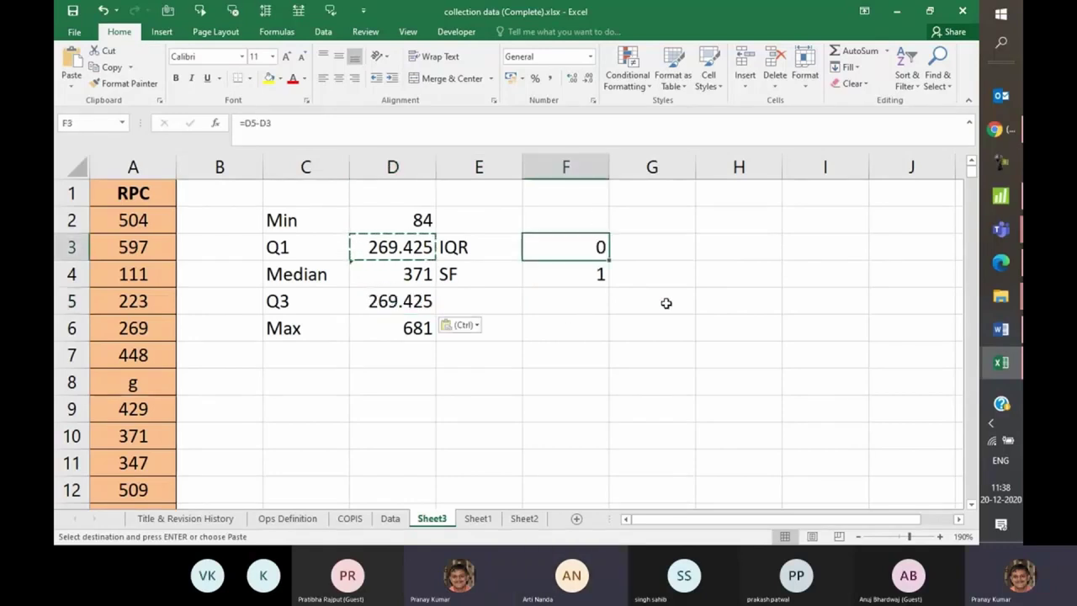
{"action": "left_click", "coordinate": [582, 277]}
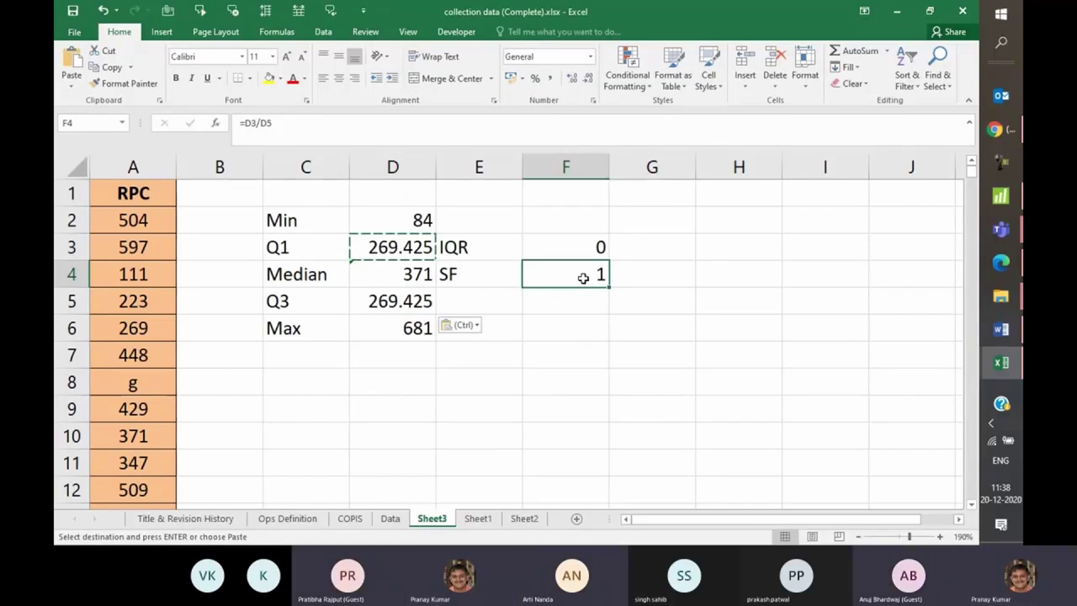
{"action": "key", "text": "ctrl+z"}
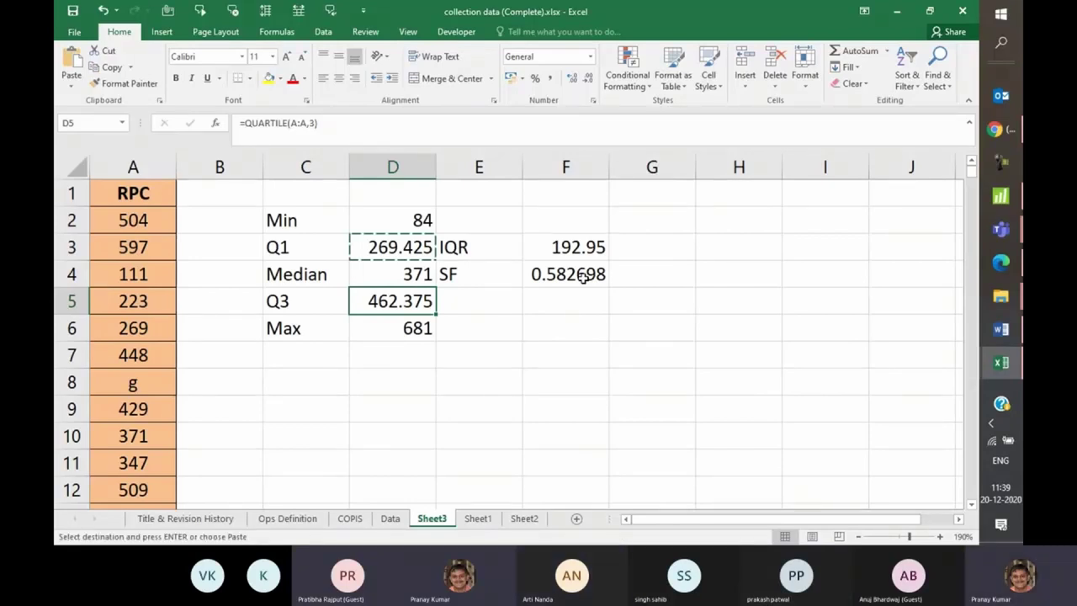
Step: Clear the SF formula in F4 and its label in E4, and undo both deletions
{"action": "left_click", "coordinate": [583, 277]}
{"action": "key", "text": "Delete"}
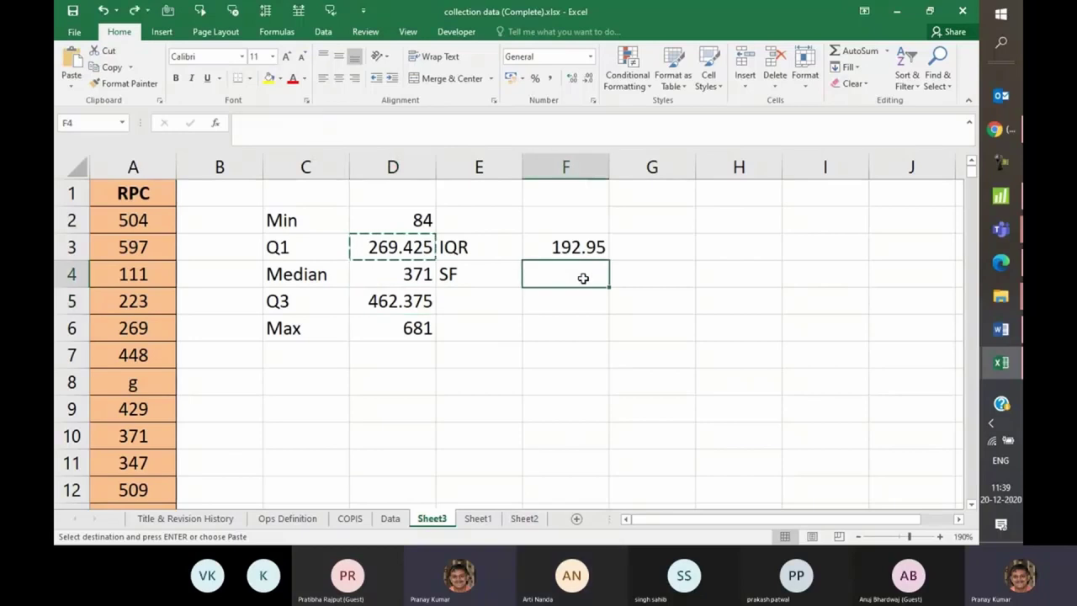
{"action": "key", "text": "Left"}
{"action": "key", "text": "Delete"}
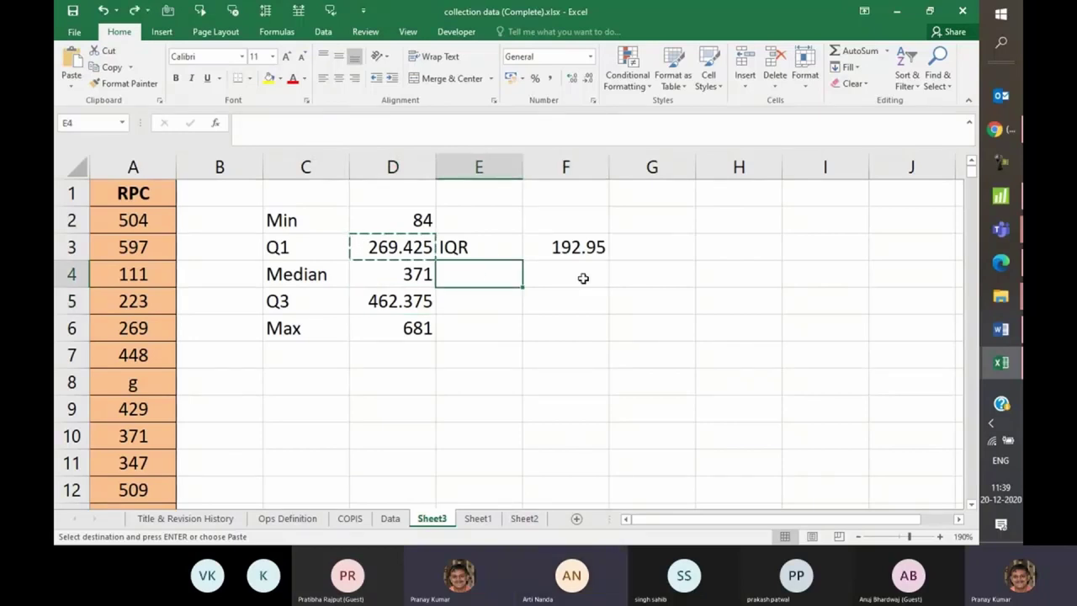
{"action": "key", "text": "ctrl+z"}
{"action": "key", "text": "ctrl+z"}
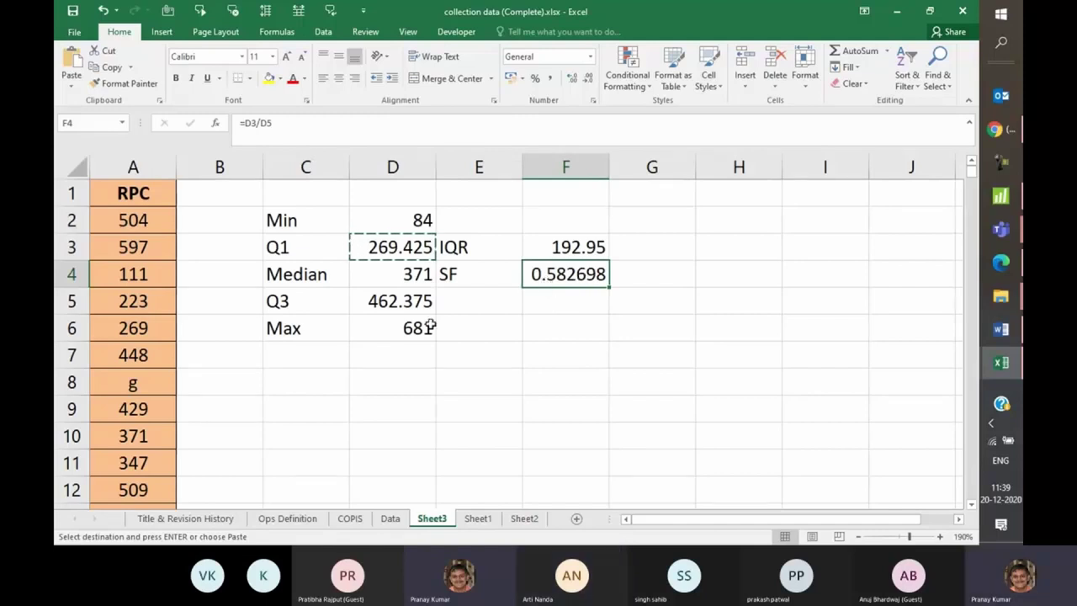
Step: Try pasting the Q1 formula over Q3 in D5 once more and return to the SF formula in F4
{"action": "left_click", "coordinate": [404, 247]}
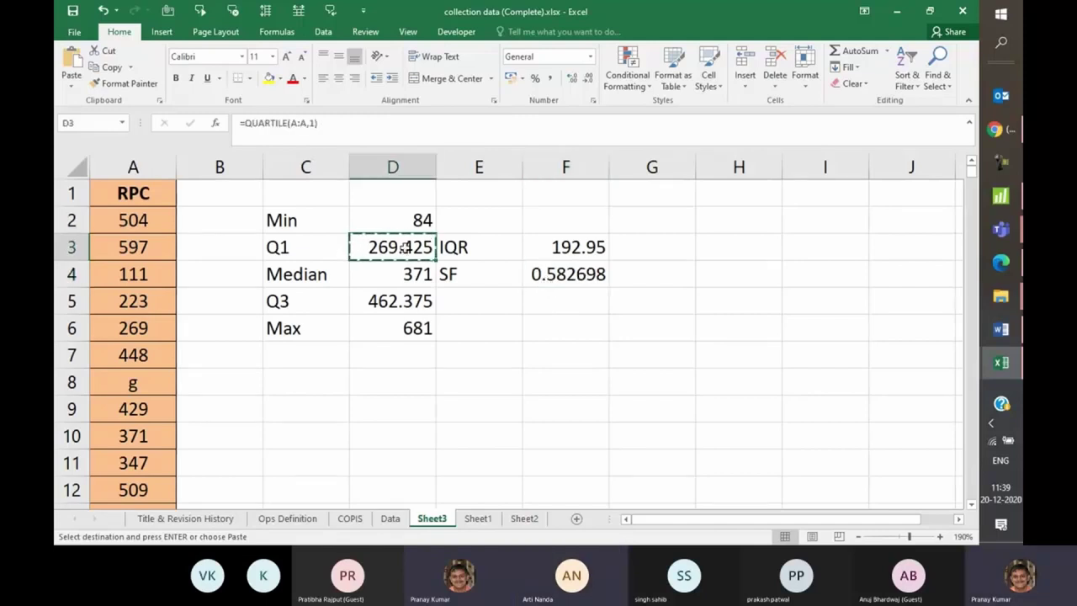
{"action": "left_click", "coordinate": [392, 302]}
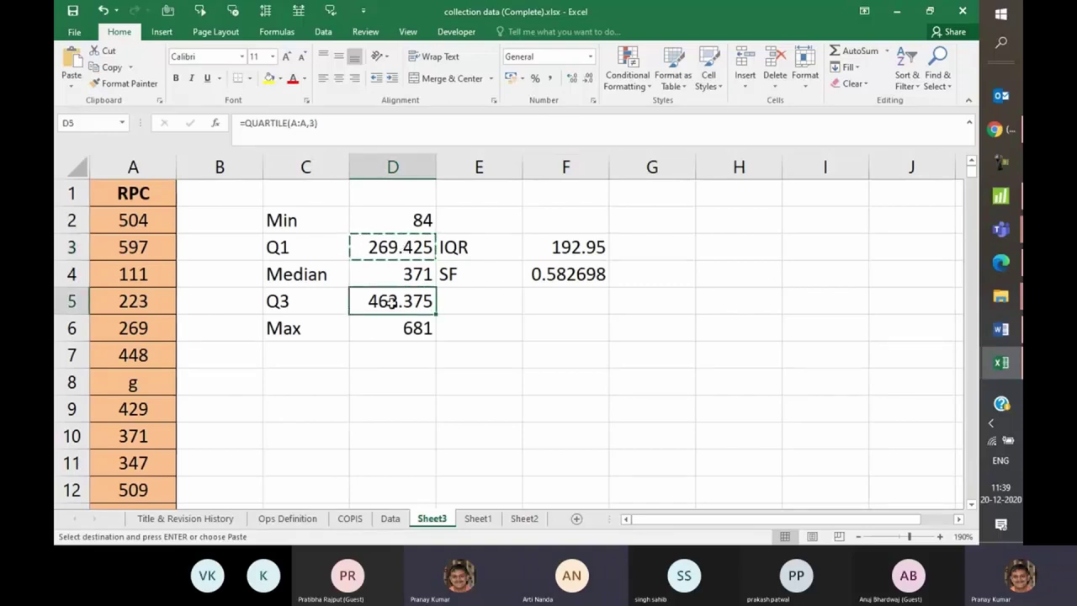
{"action": "key", "text": "ctrl+v"}
{"action": "left_click", "coordinate": [555, 425]}
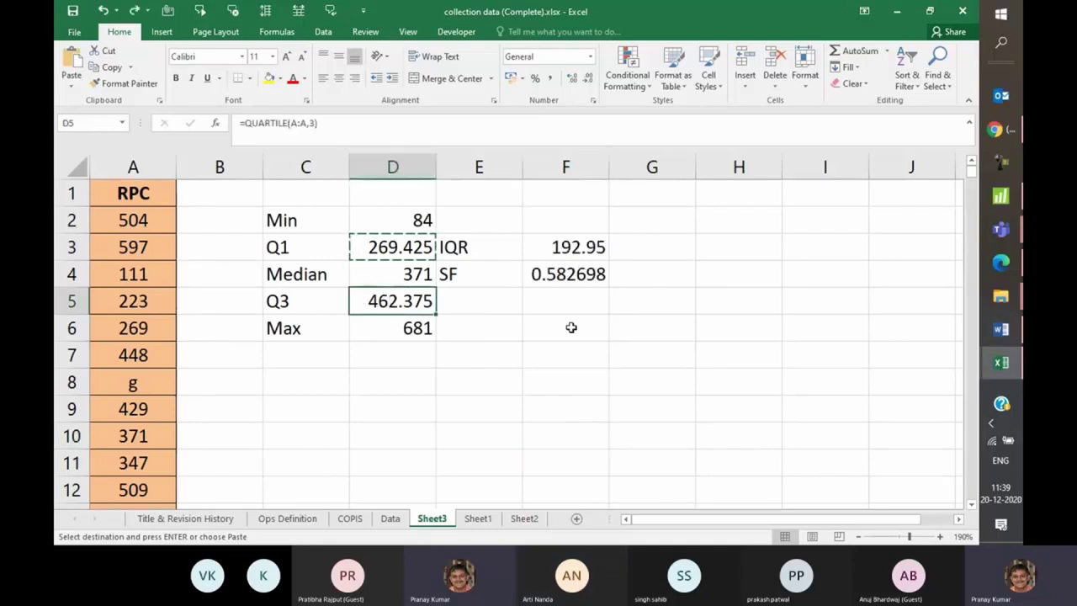
{"action": "left_click", "coordinate": [571, 280]}
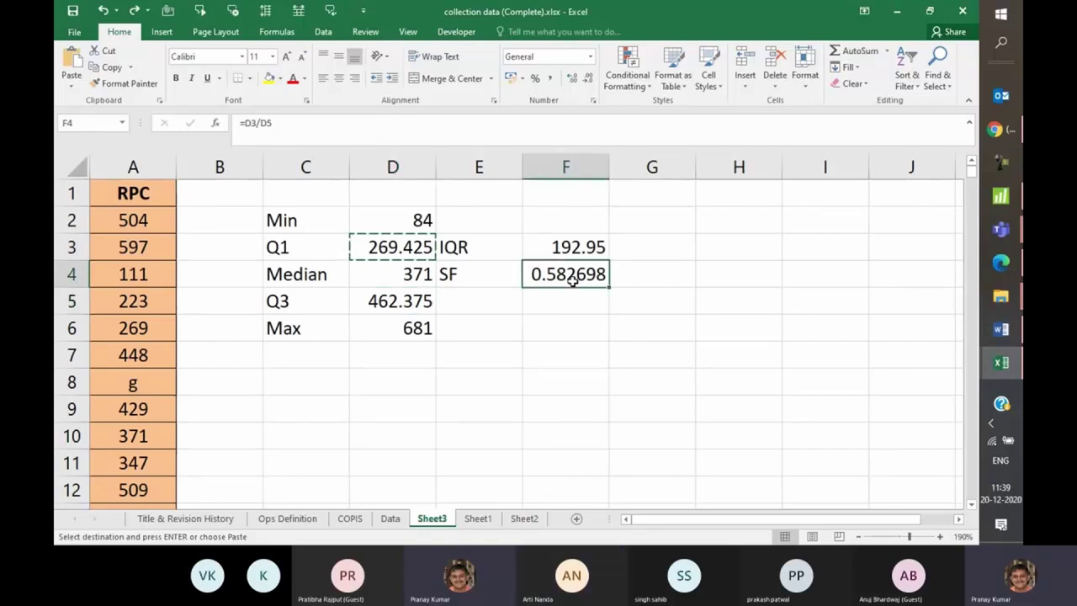